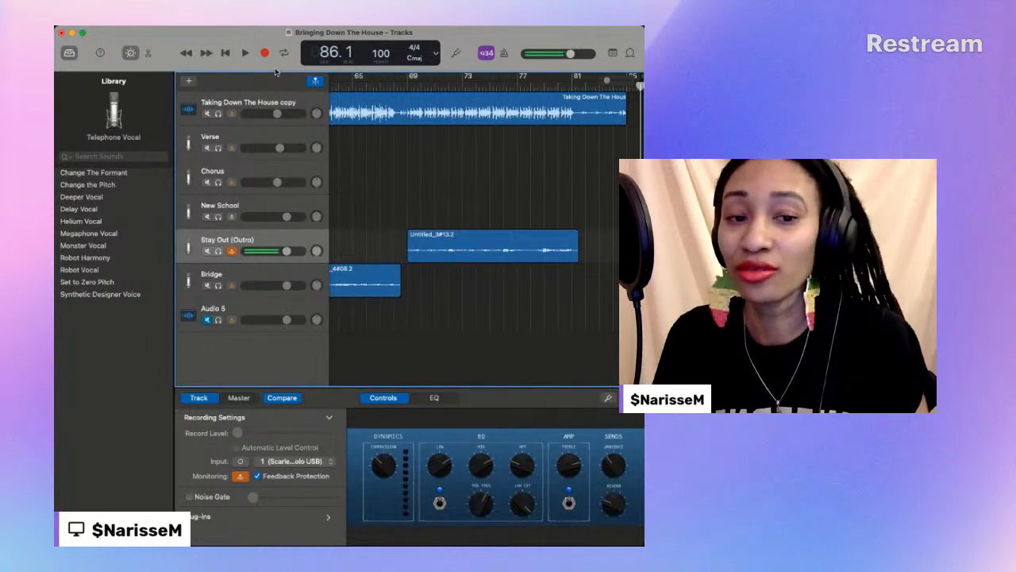
- Move the playhead to bar 3, where the New School region starts
scroll(460, 150, left, 15)
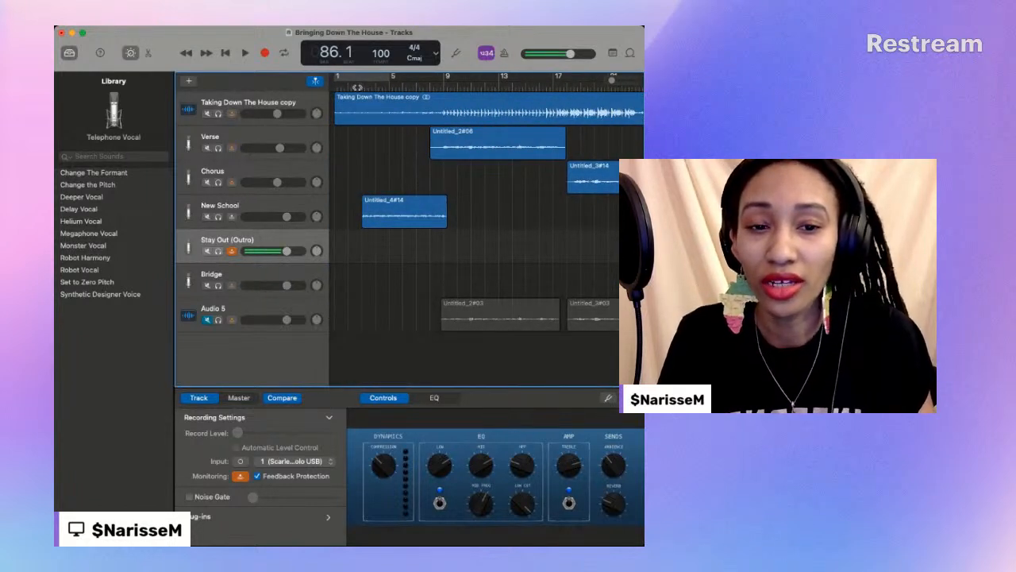
click(358, 87)
drag(358, 86, 362, 86)
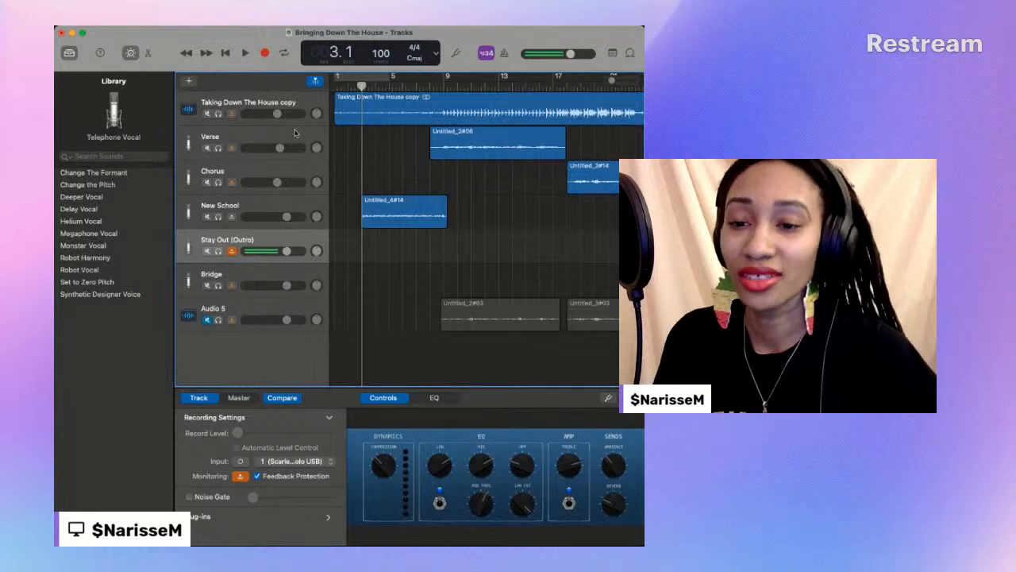
- Add a new audio track and move it directly below Taking Down The House copy
click(254, 203)
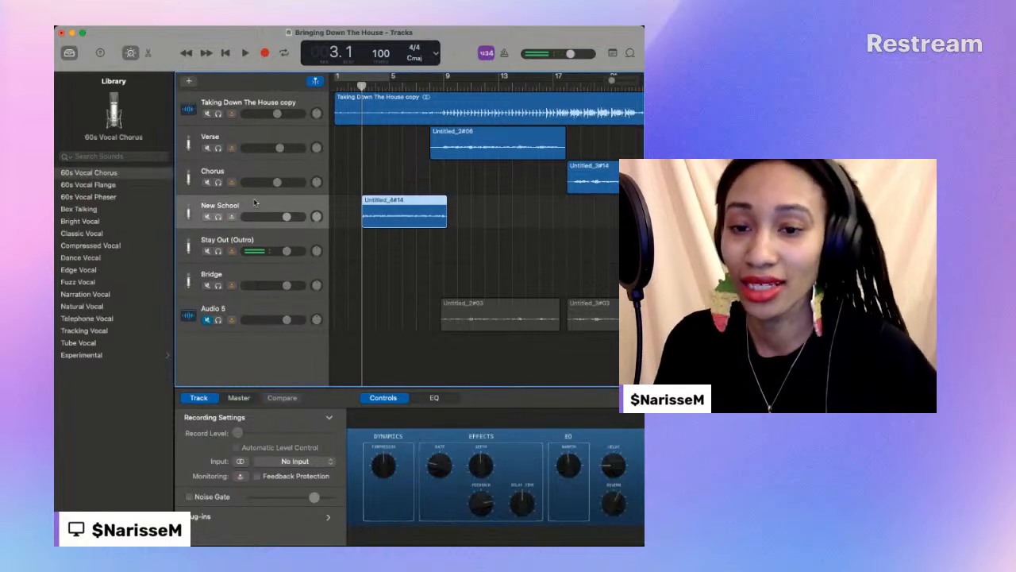
click(265, 240)
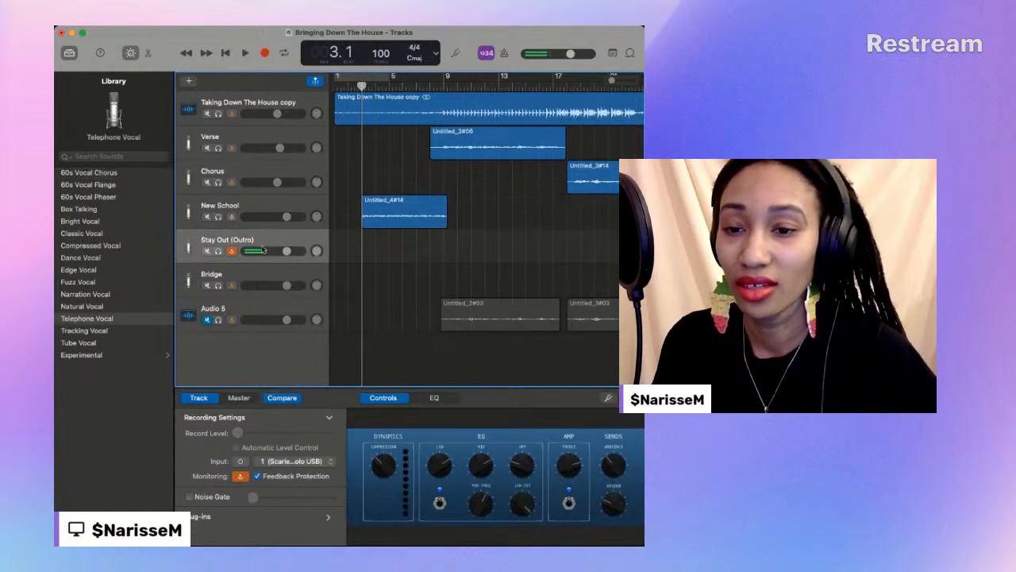
click(189, 81)
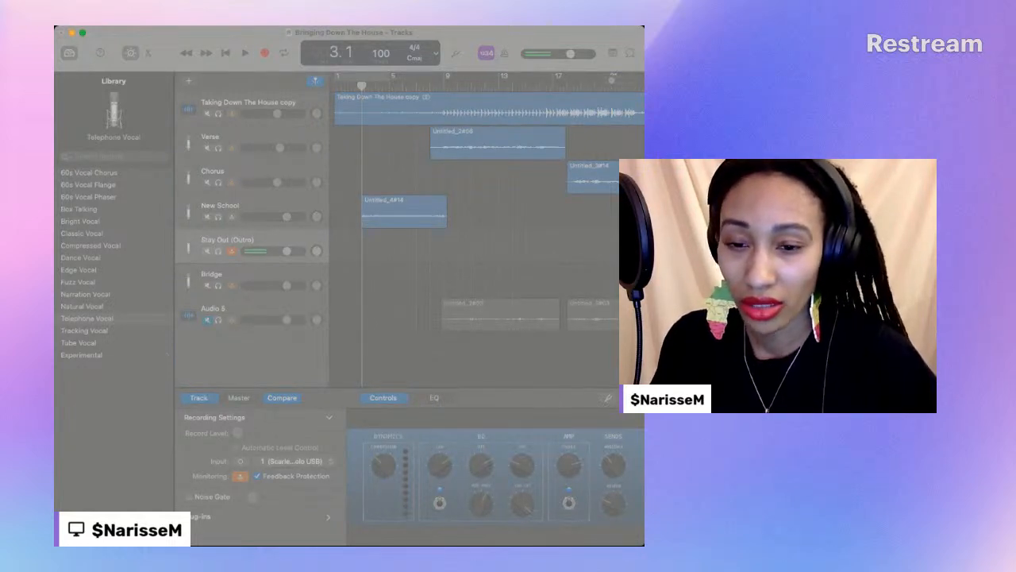
click(549, 412)
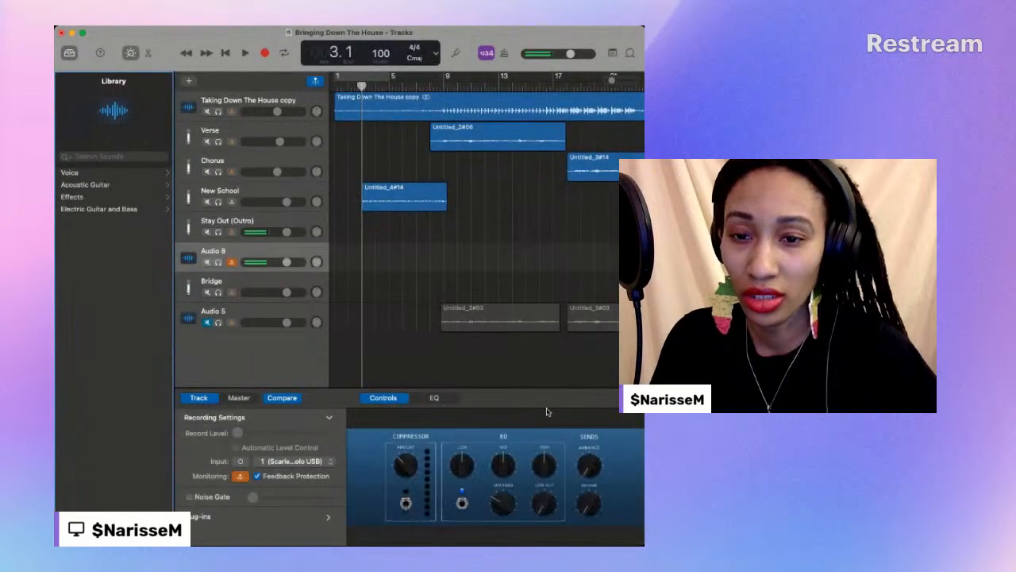
drag(238, 249, 252, 115)
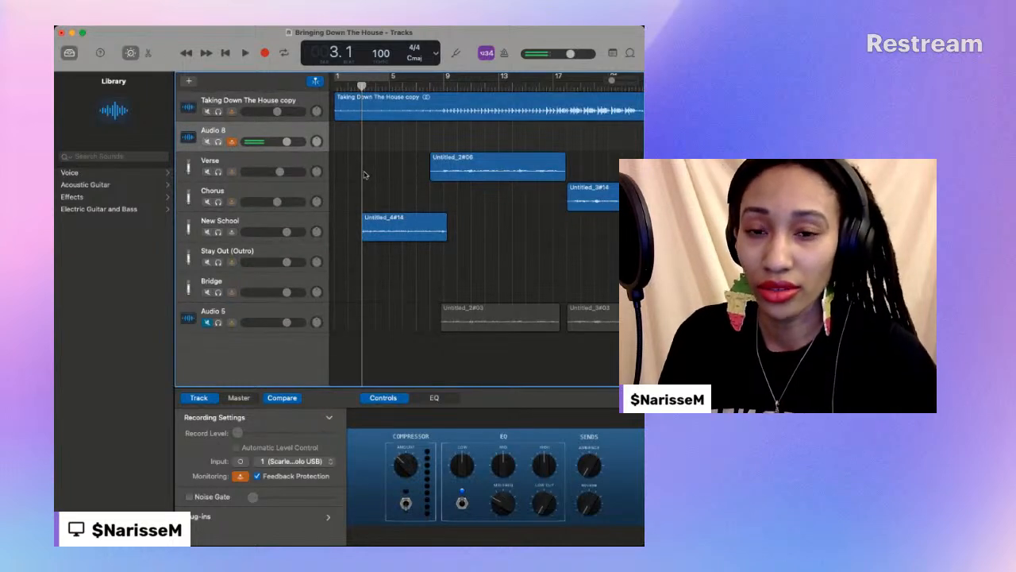
- Play the intro from bar 3 to bar 9 and mute the New School track
click(244, 52)
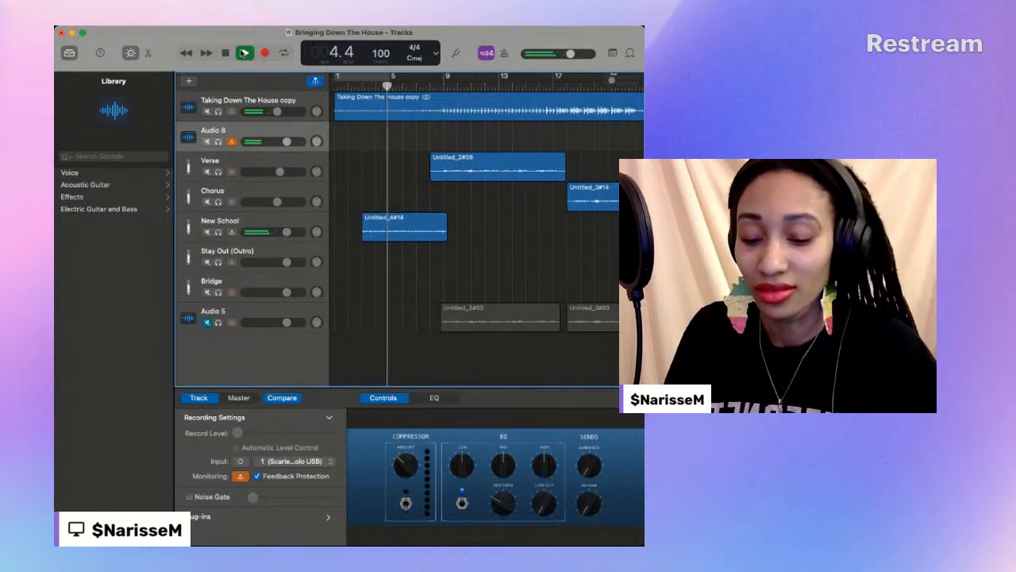
click(226, 53)
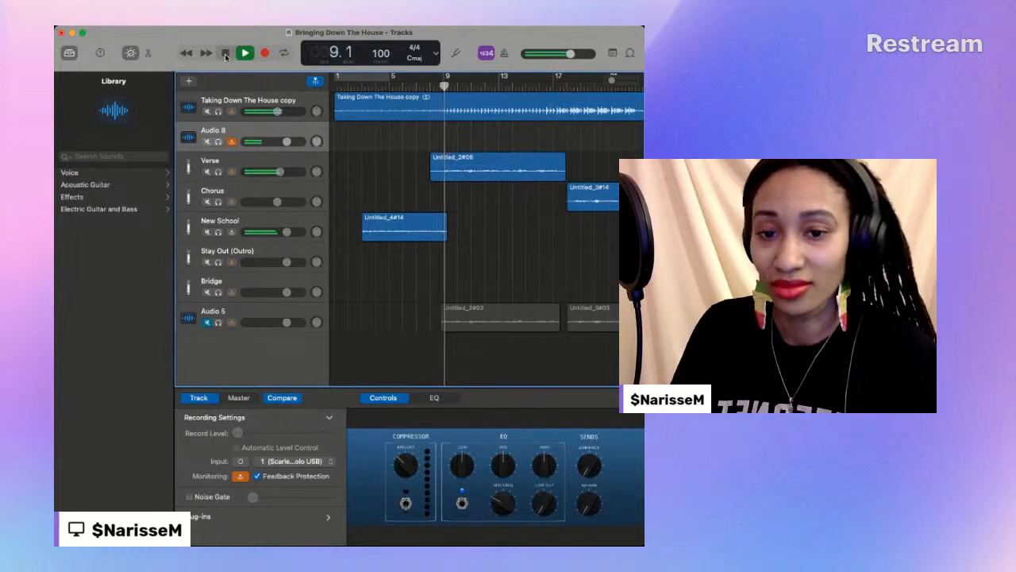
click(208, 233)
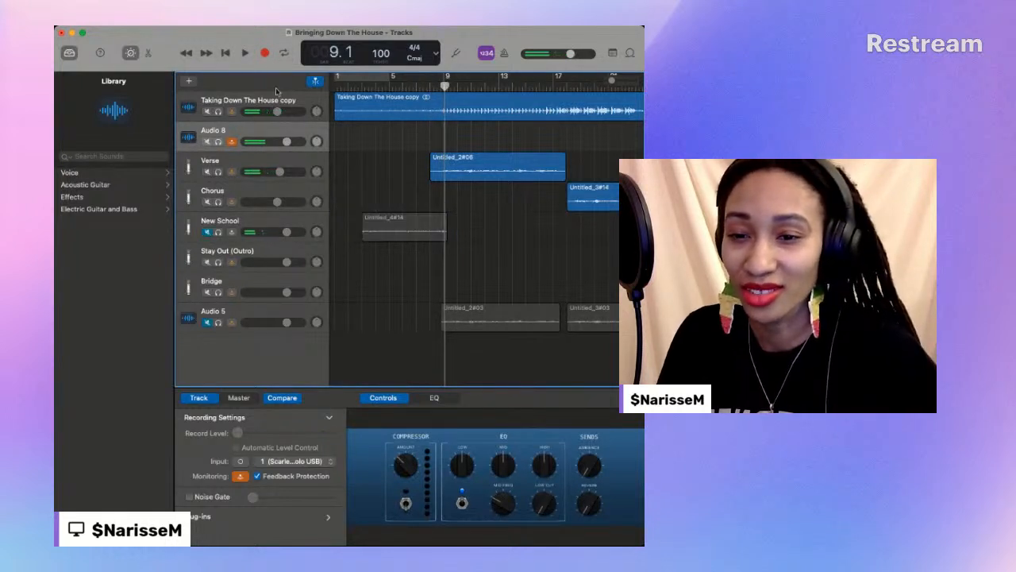
- Record a vocal take on Audio 8 from bar 1 to just past bar 9
drag(352, 86, 331, 86)
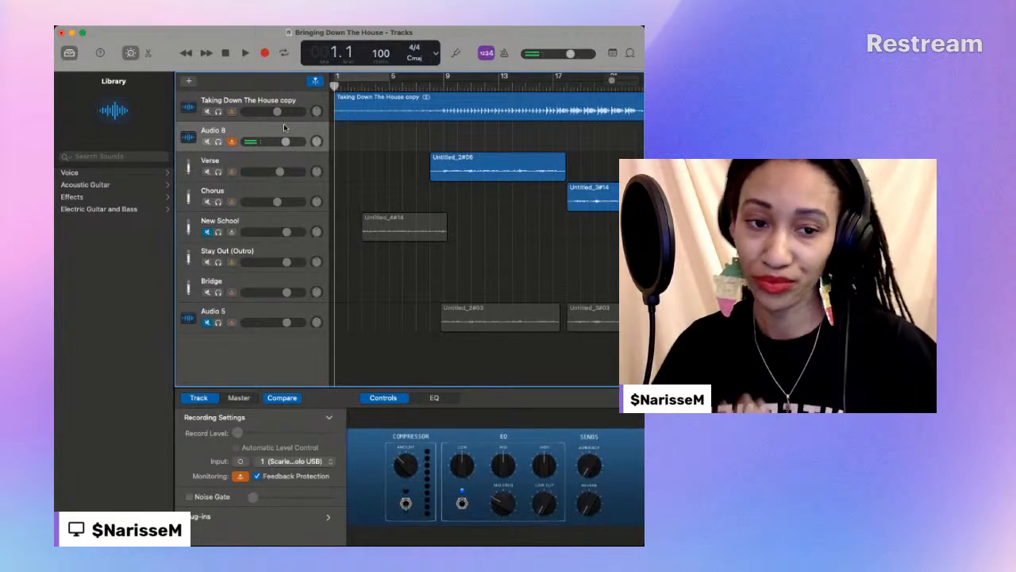
click(266, 53)
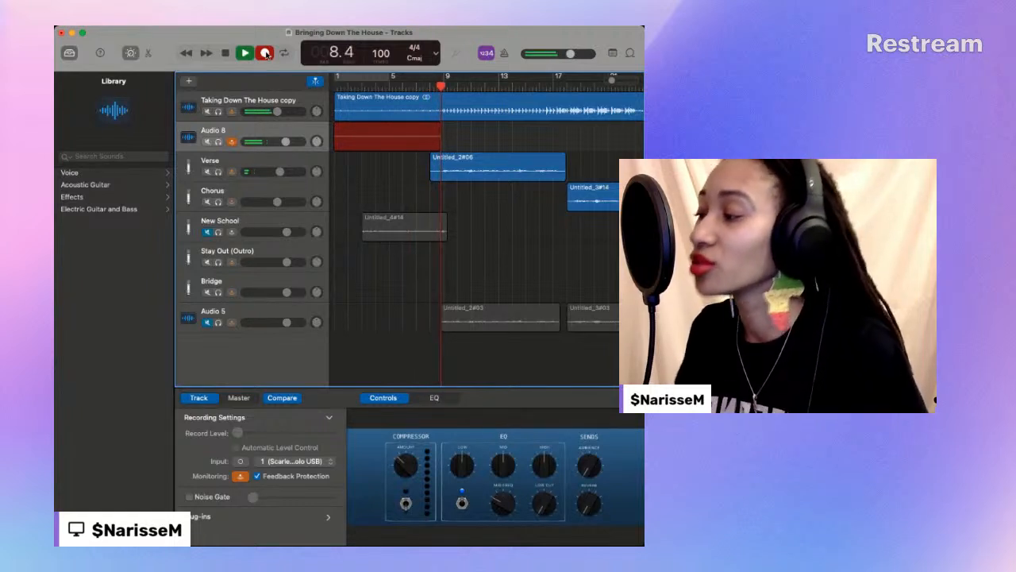
key(space)
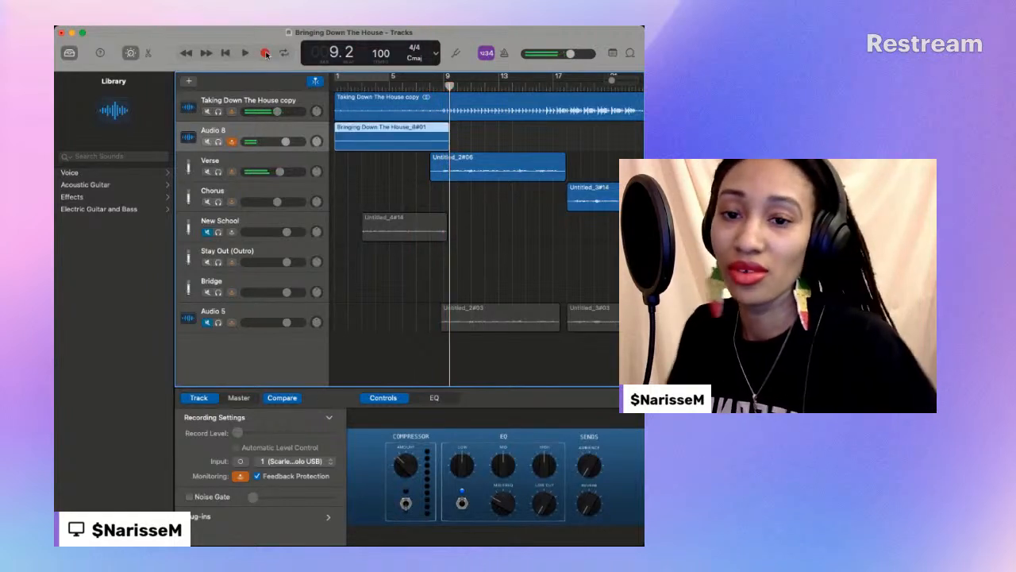
- Play back the new take on Audio 8 from near the beginning and show the track's EQ
click(355, 87)
key(space)
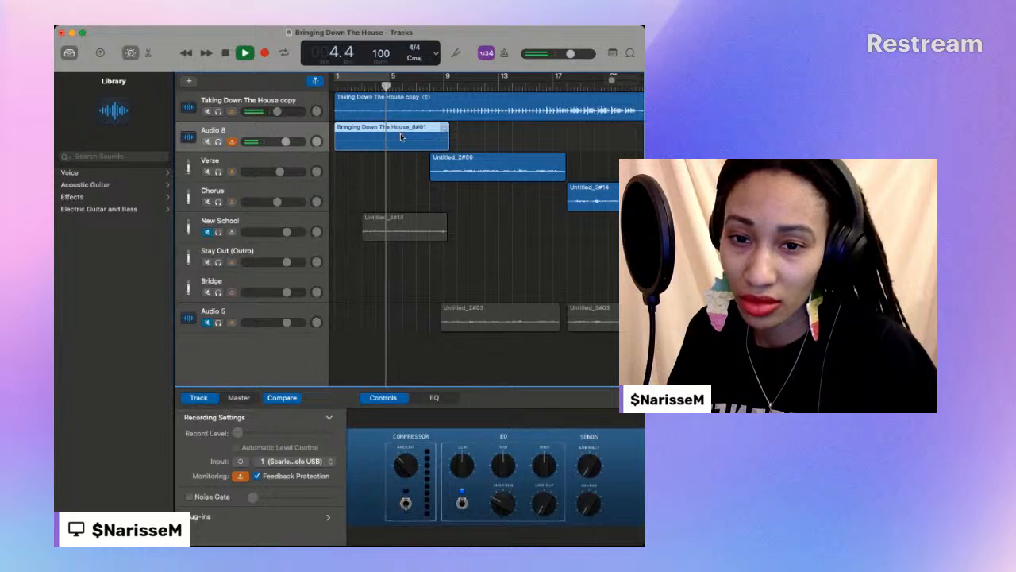
click(435, 397)
click(507, 424)
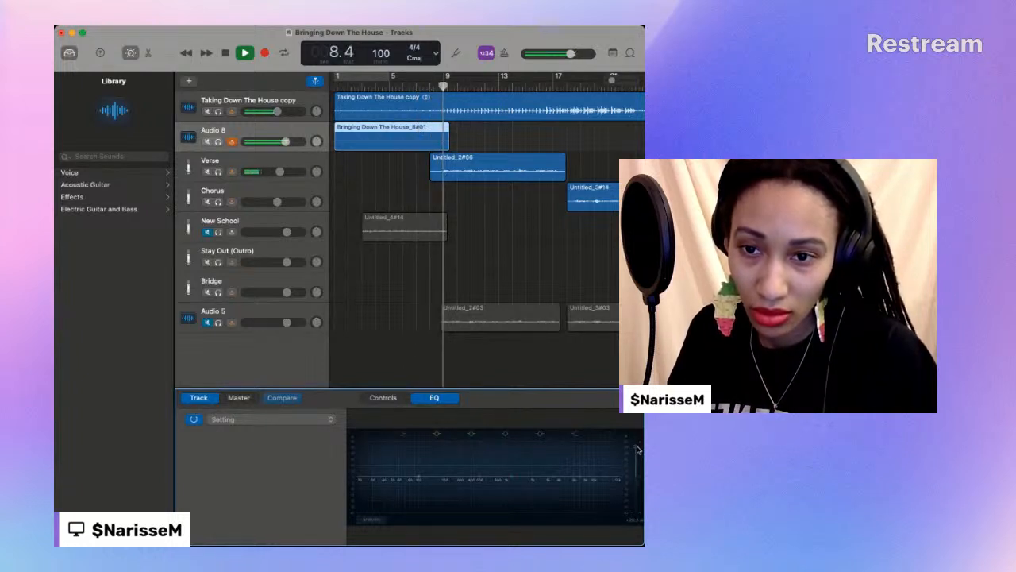
click(226, 53)
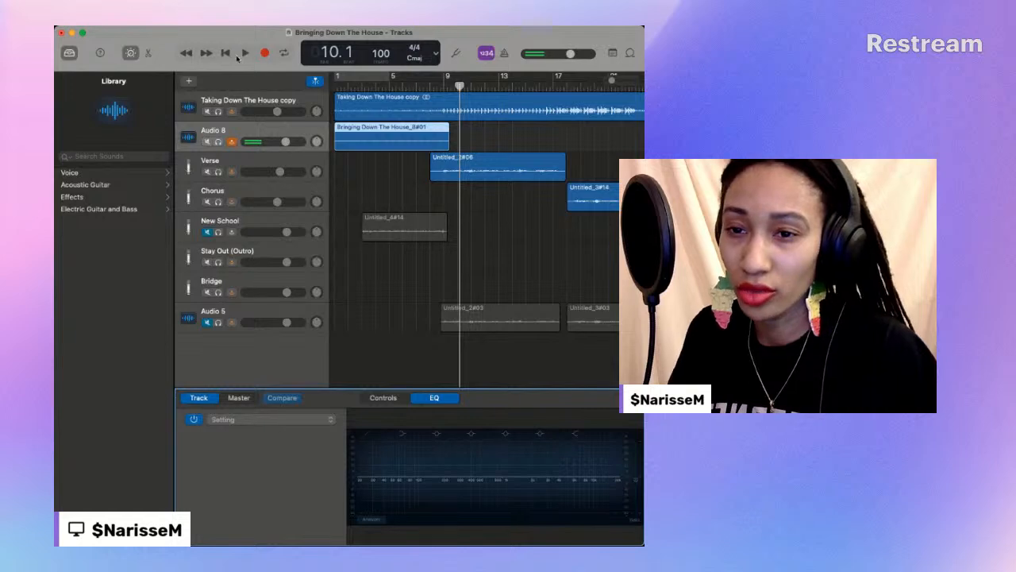
- Add another audio track below Audio 8 and return the playhead to bar 1
click(190, 81)
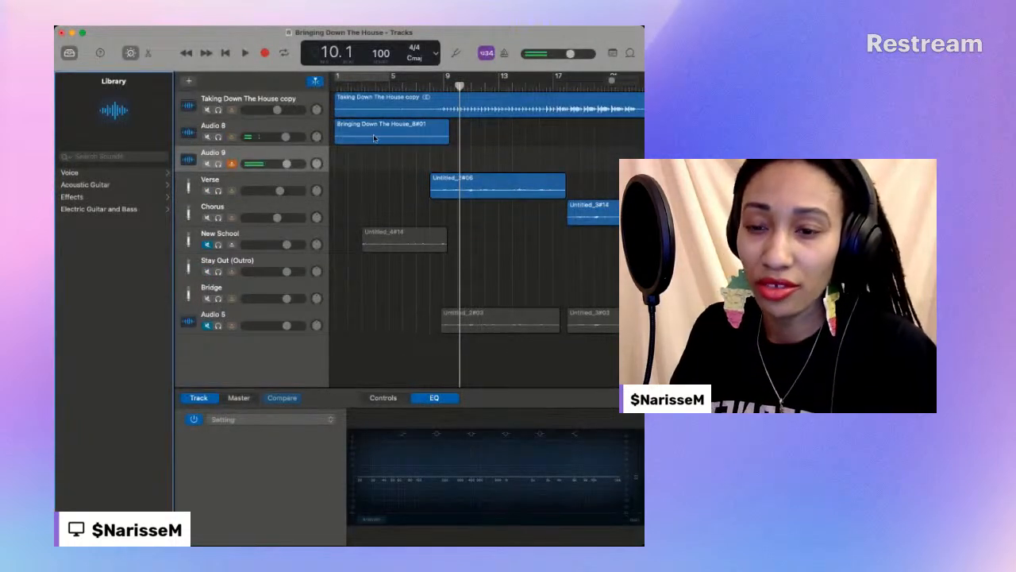
click(336, 82)
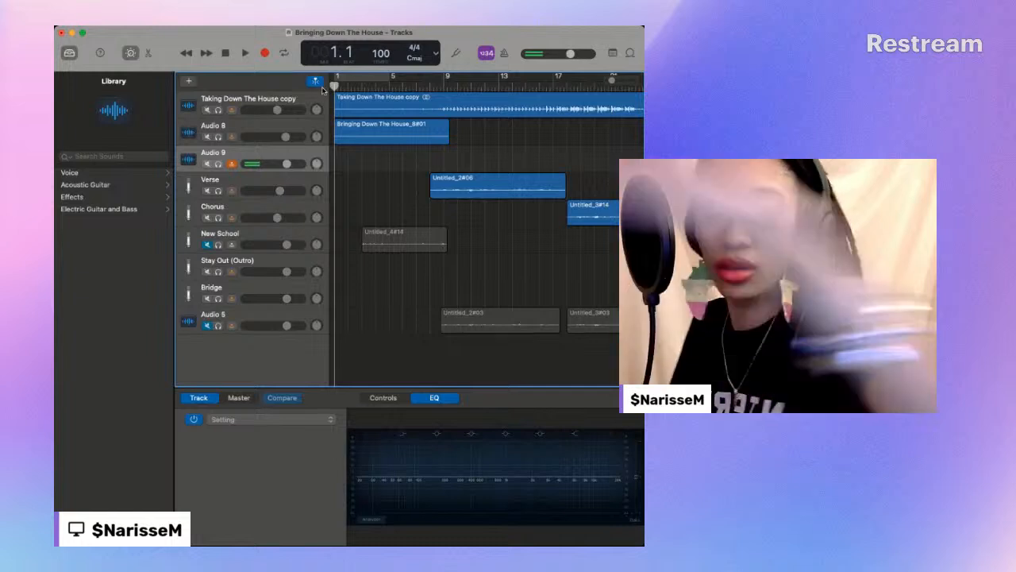
scroll(321, 87, right, 1)
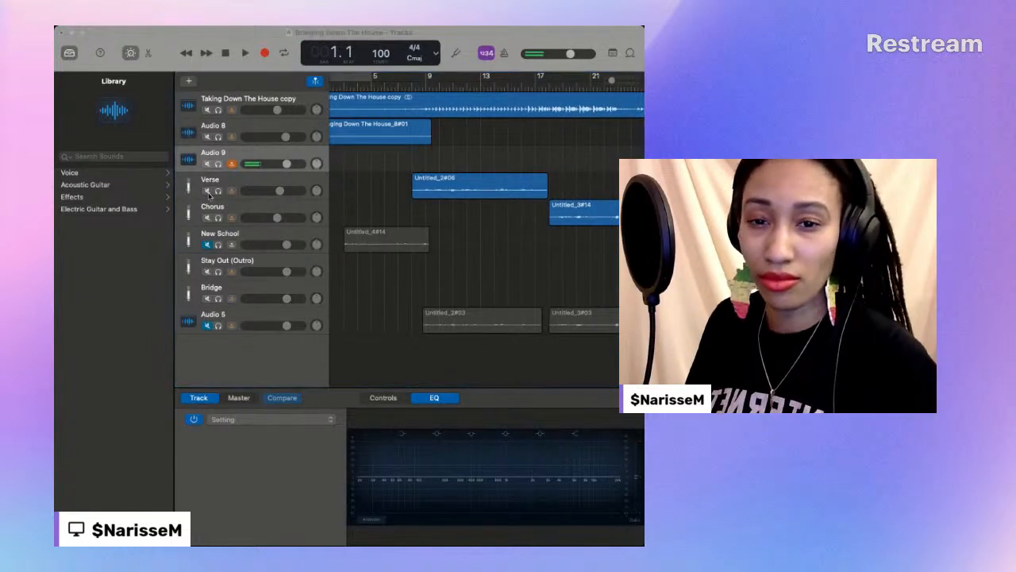
click(167, 286)
scroll(510, 210, left, 1)
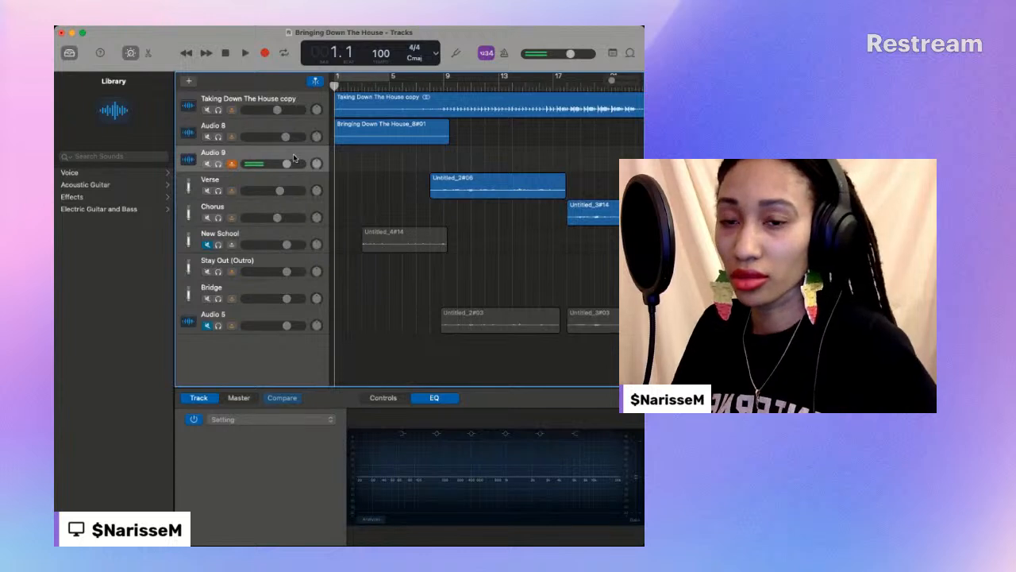
- Mute Audio 8 and record a vocal take on Audio 9 up to bar 9
click(207, 136)
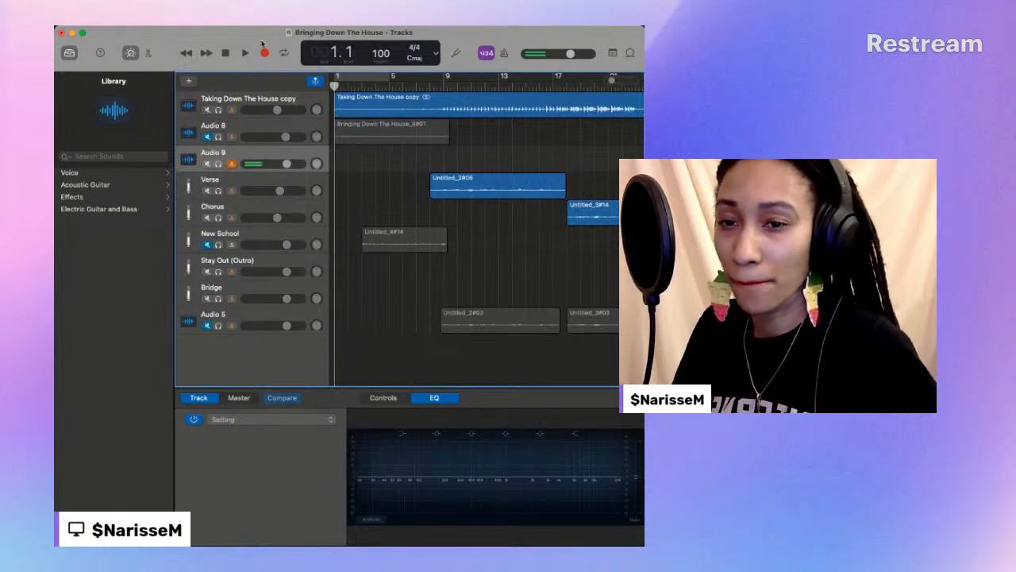
click(265, 54)
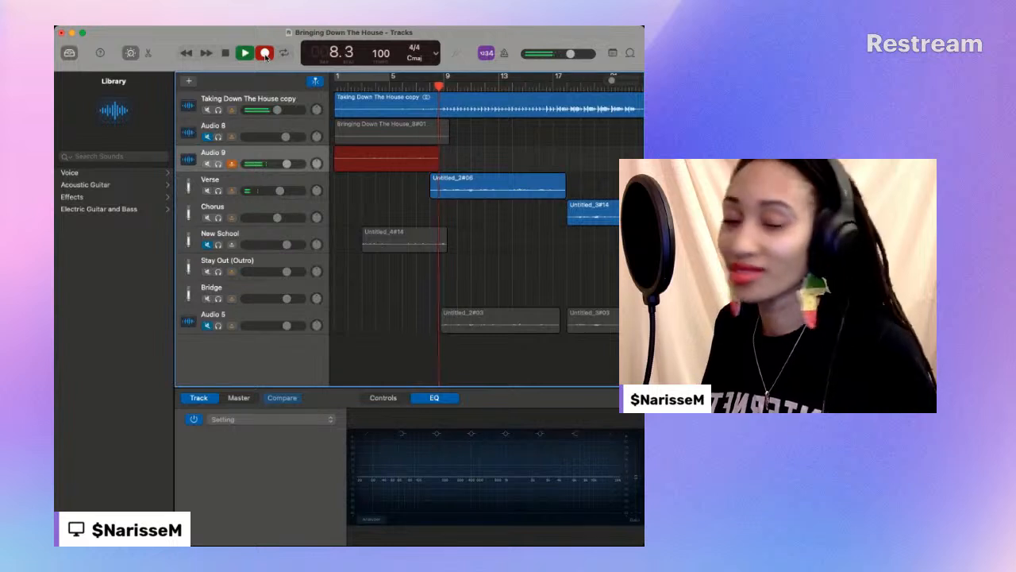
click(266, 53)
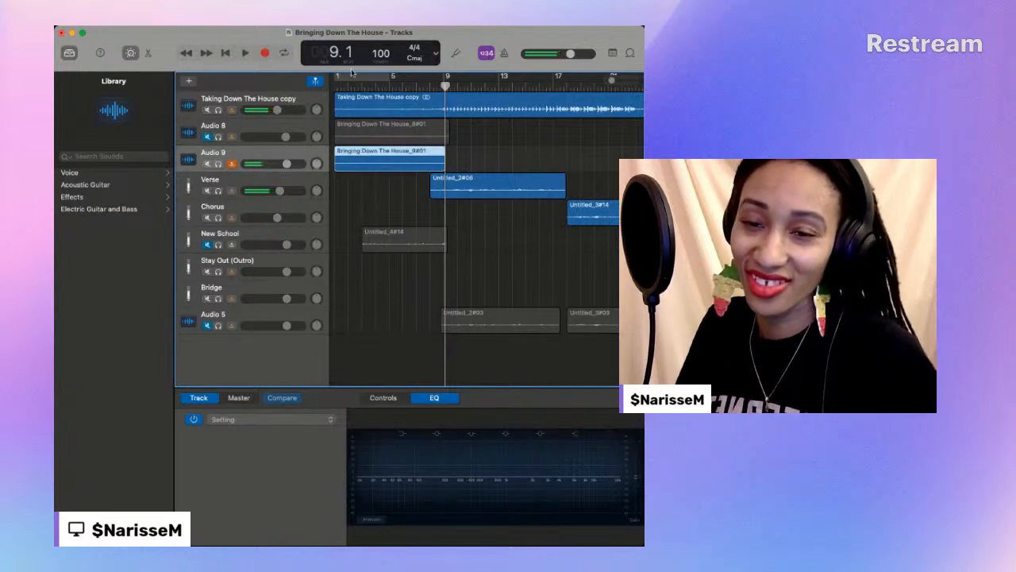
- Play back the Audio 9 take from the beginning and raise that track's volume
key(Return)
key(space)
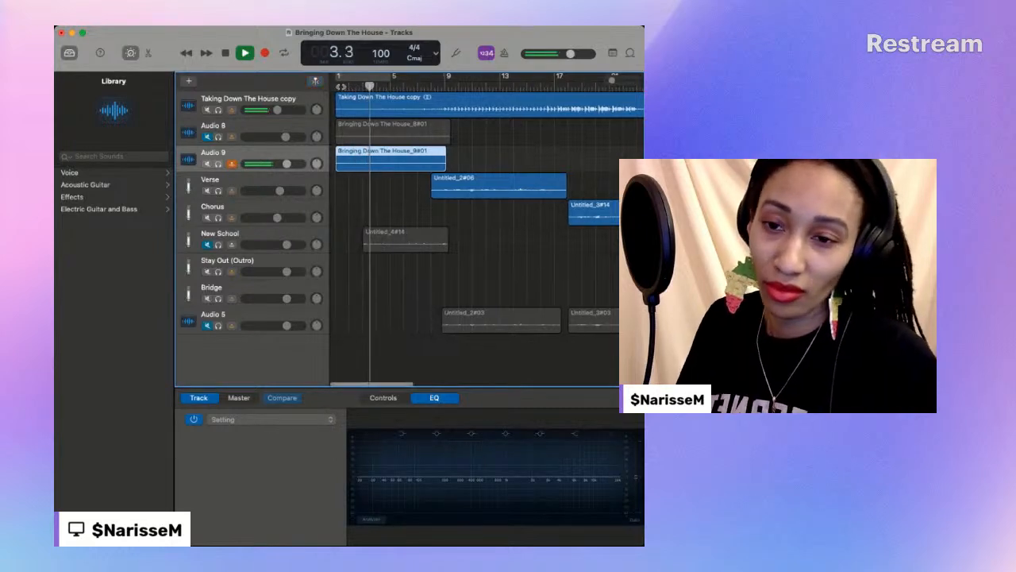
scroll(289, 166, right, 1)
drag(288, 165, 298, 165)
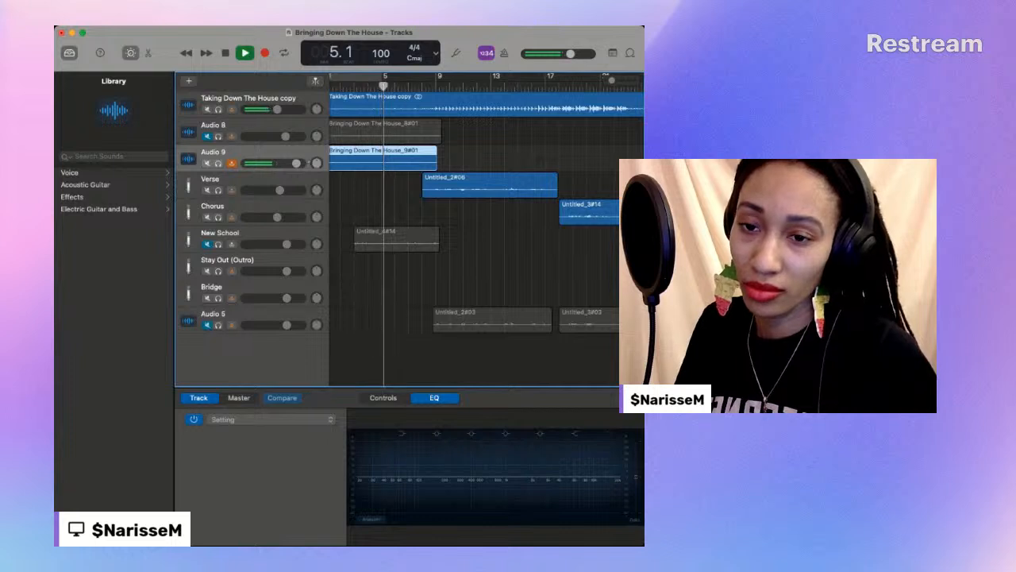
- Raise the Audio 8 volume and compare both takes by soloing Audio 8, then only Audio 9
scroll(220, 140, right, 1)
click(219, 138)
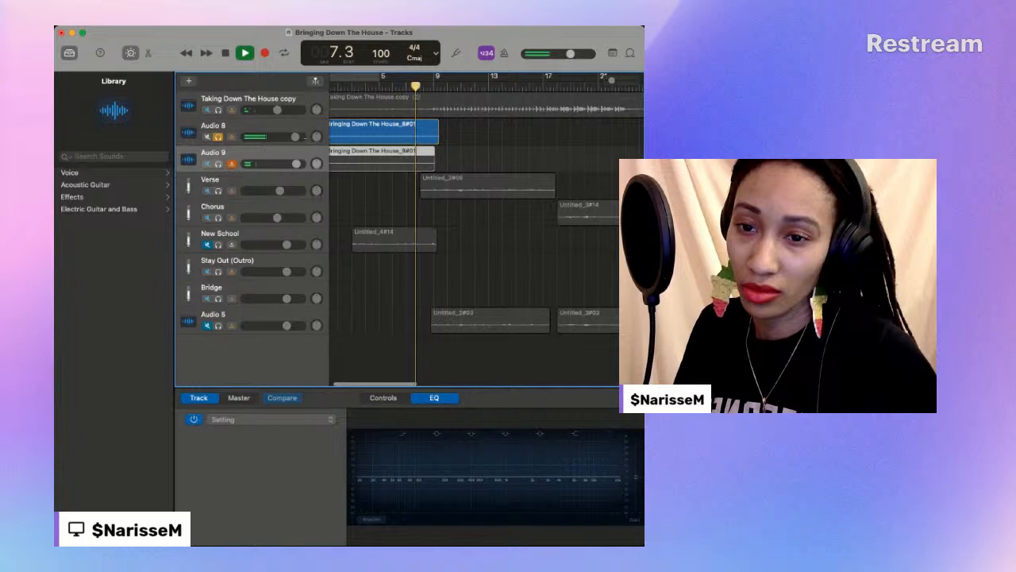
click(218, 165)
scroll(218, 165, left, 1)
click(219, 138)
scroll(406, 101, left, 1)
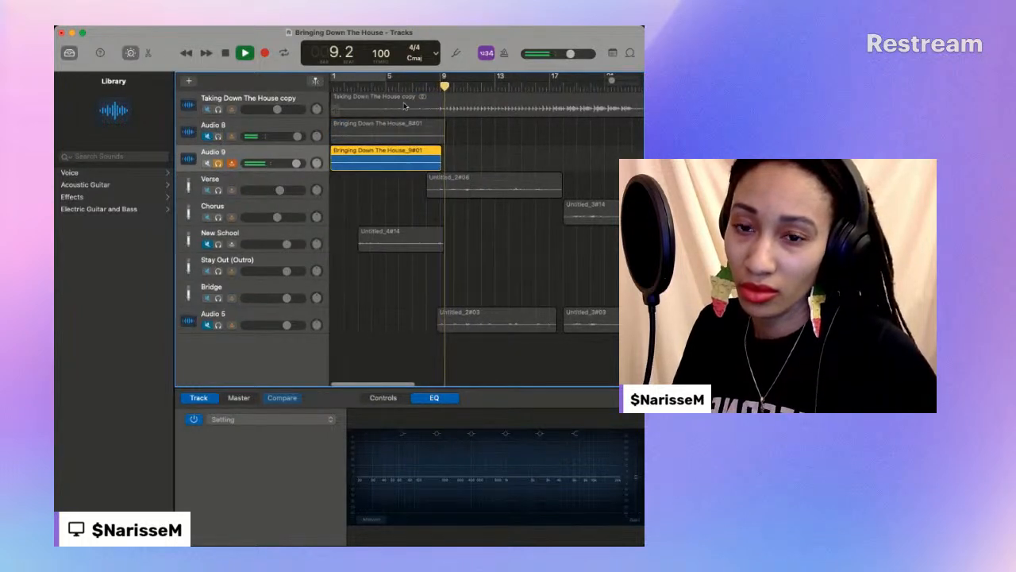
- Replay from about bar 3, raising the EQ gain on Audio 8 and slightly raising the Audio 9 volume
click(357, 86)
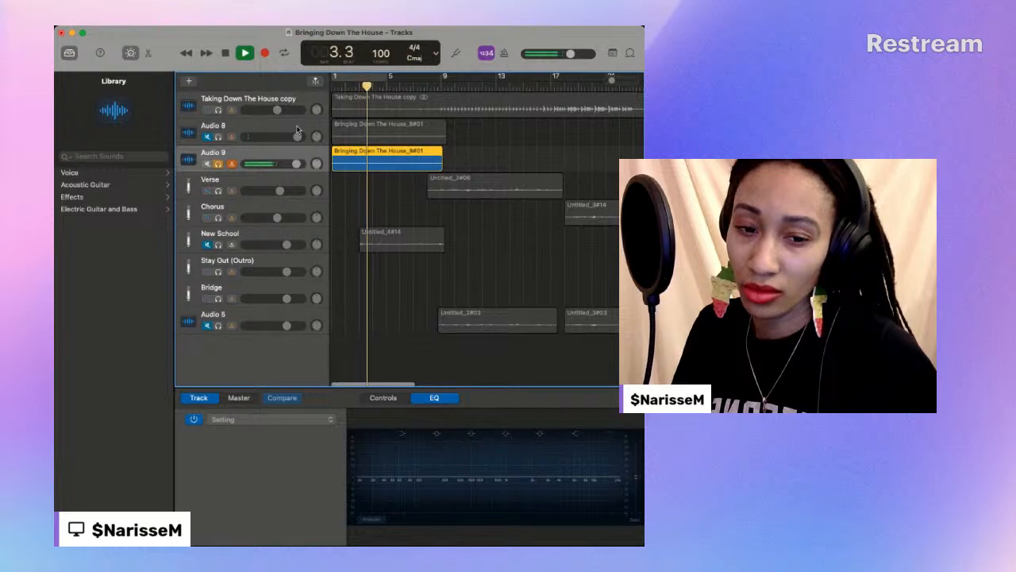
click(255, 132)
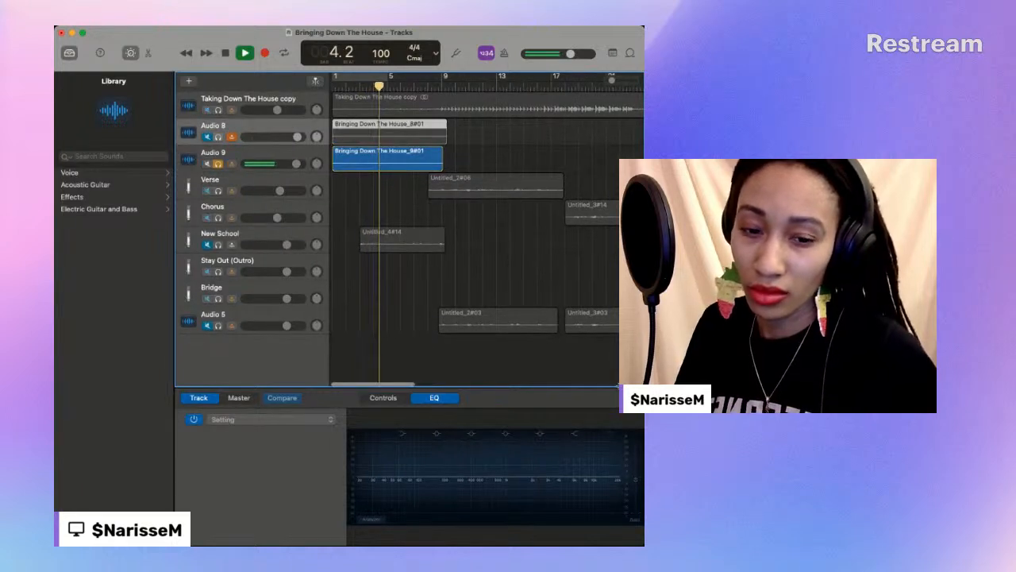
click(636, 476)
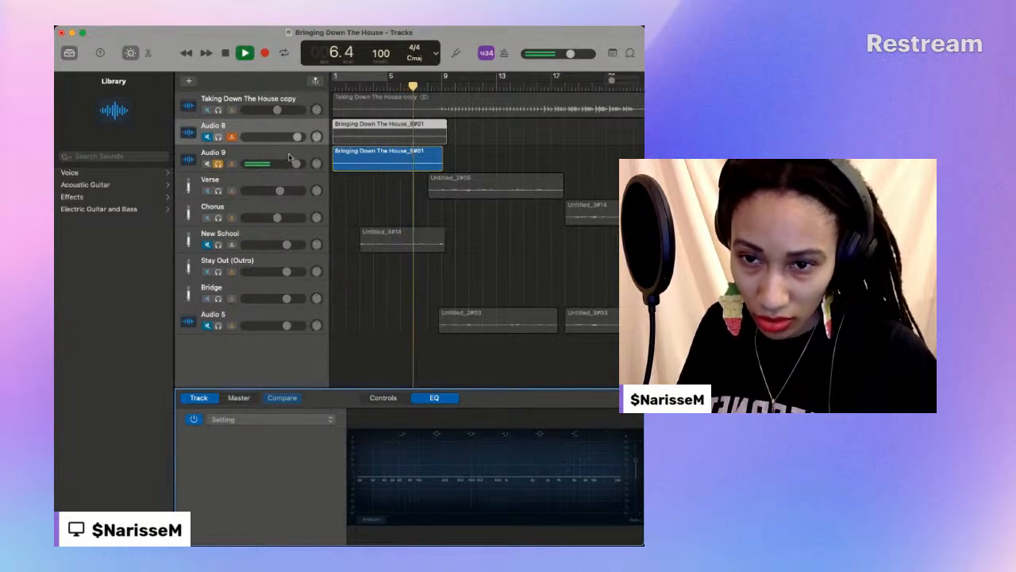
drag(298, 164, 302, 165)
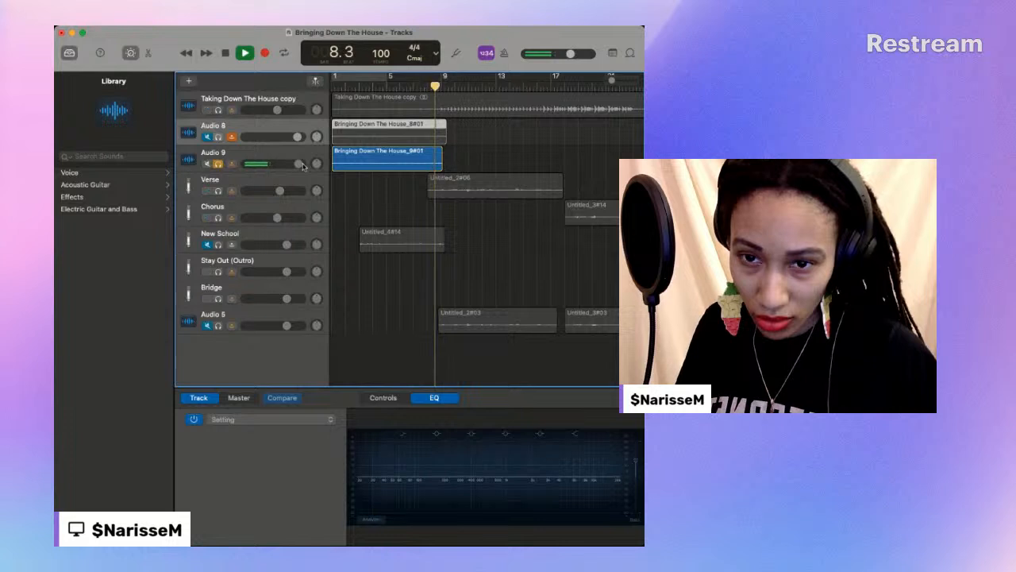
key(space)
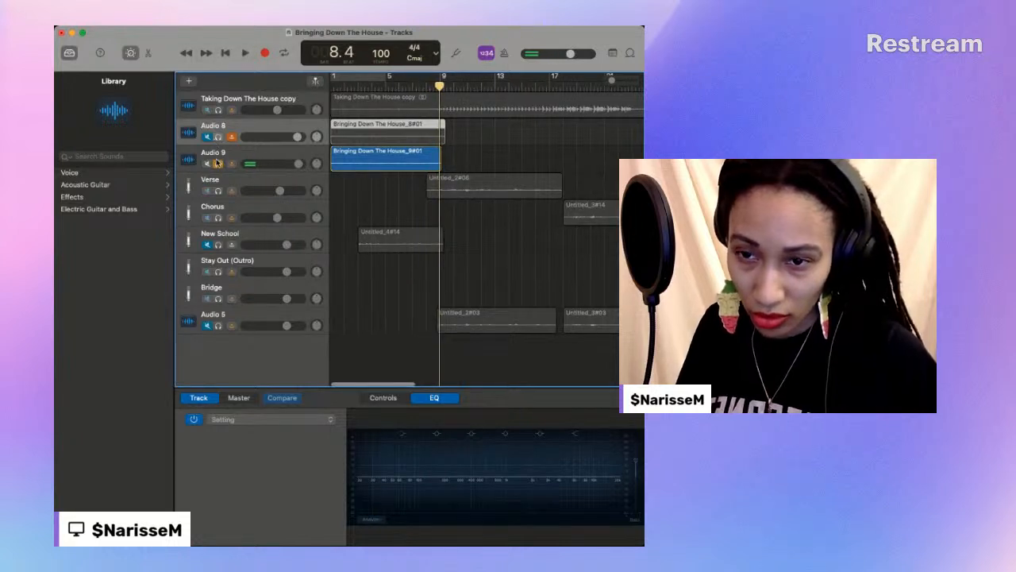
- Switch the solo from Audio 9 to Audio 8 and return the playhead to bar 1
click(218, 163)
click(219, 138)
key(Return)
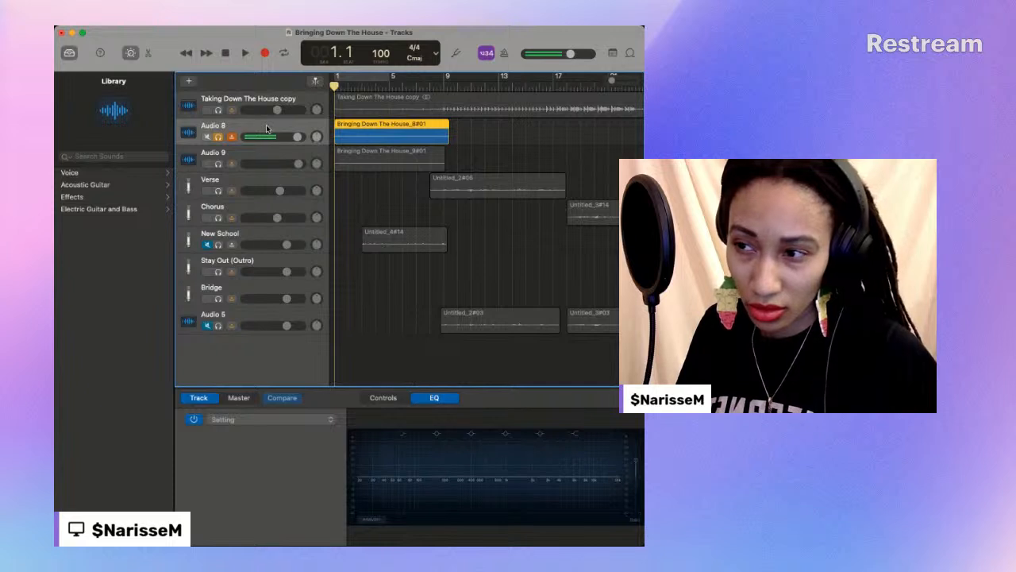
- Play the soloed Audio 8 take with input monitoring turned off and raise its EQ gain further
click(244, 54)
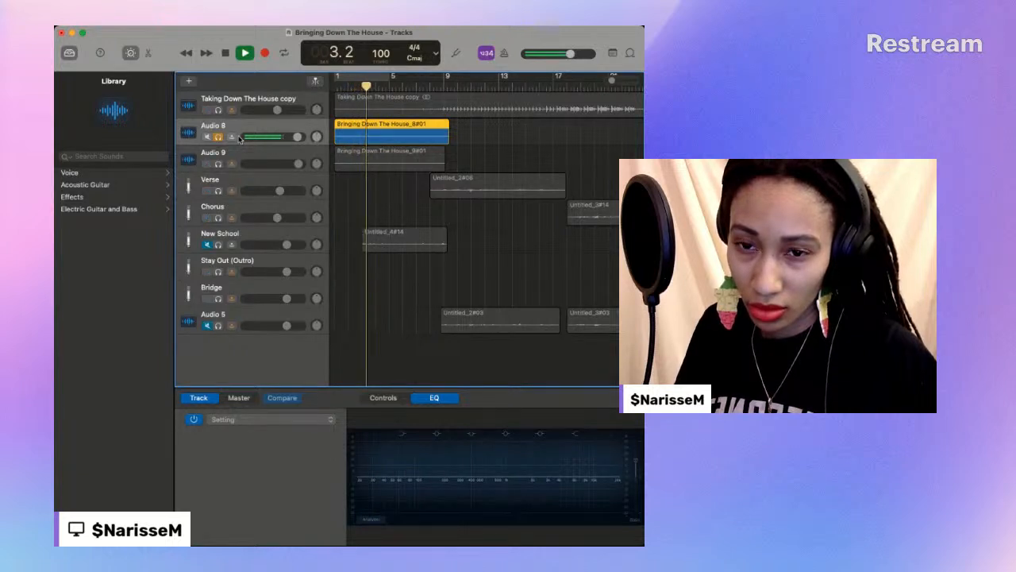
click(636, 462)
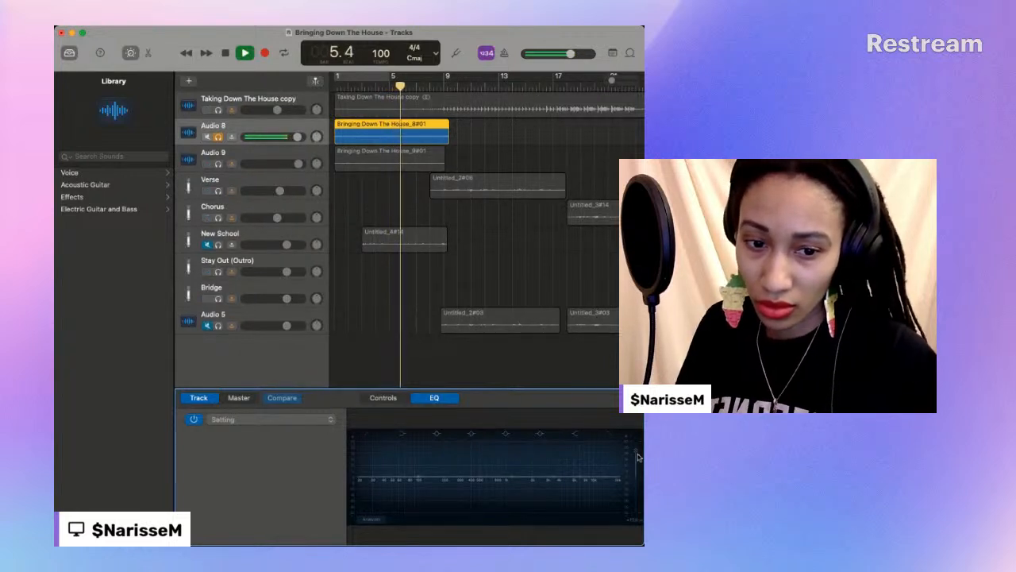
- Switch the solo from Audio 8 to Audio 9, mute Audio 8, and listen to the Audio 9 take until about bar 9
click(217, 164)
click(218, 137)
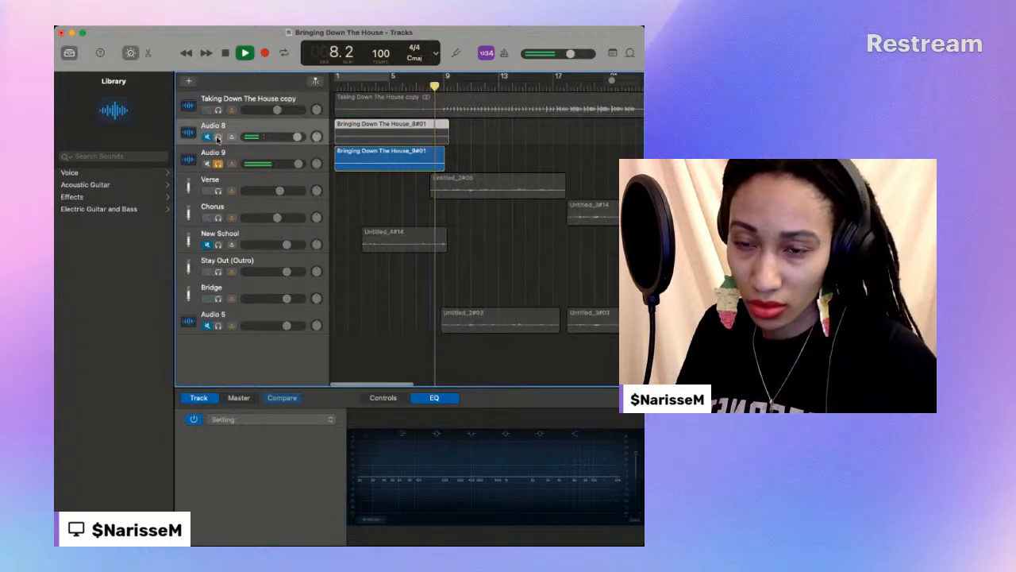
click(226, 53)
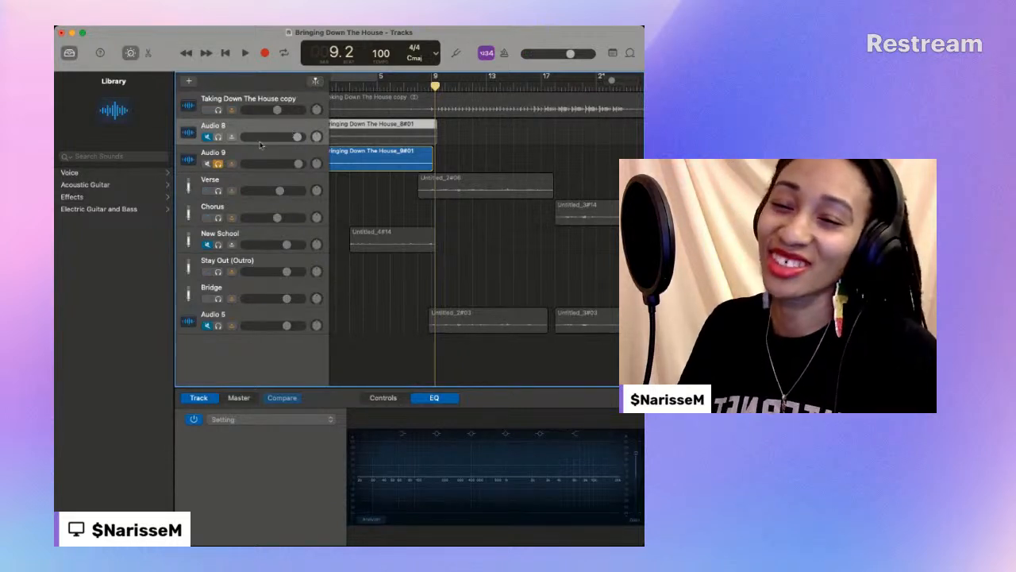
- Delete the recorded take Bringing Down The House_9#01 from the Audio 9 track
scroll(426, 159, left, 2)
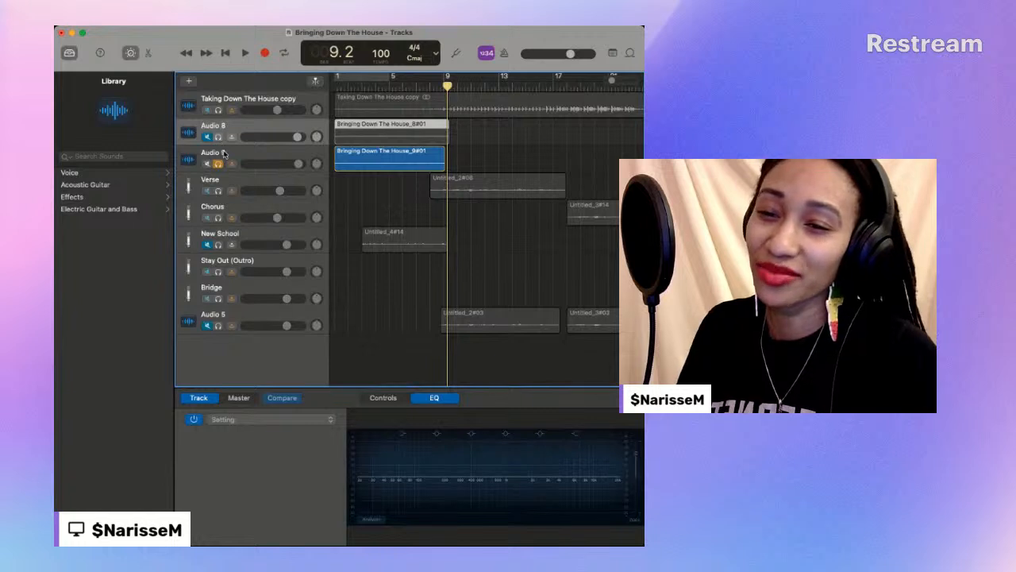
click(373, 151)
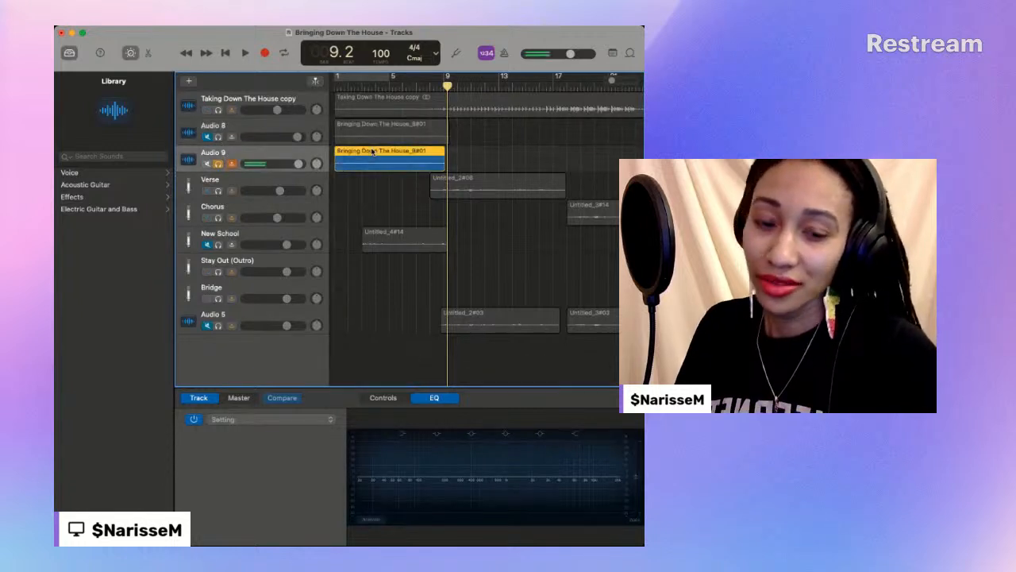
key(Delete)
- Unsolo Audio 9, unmute Audio 8 with input monitoring on, and lower the Audio 8 volume and EQ gain
click(227, 143)
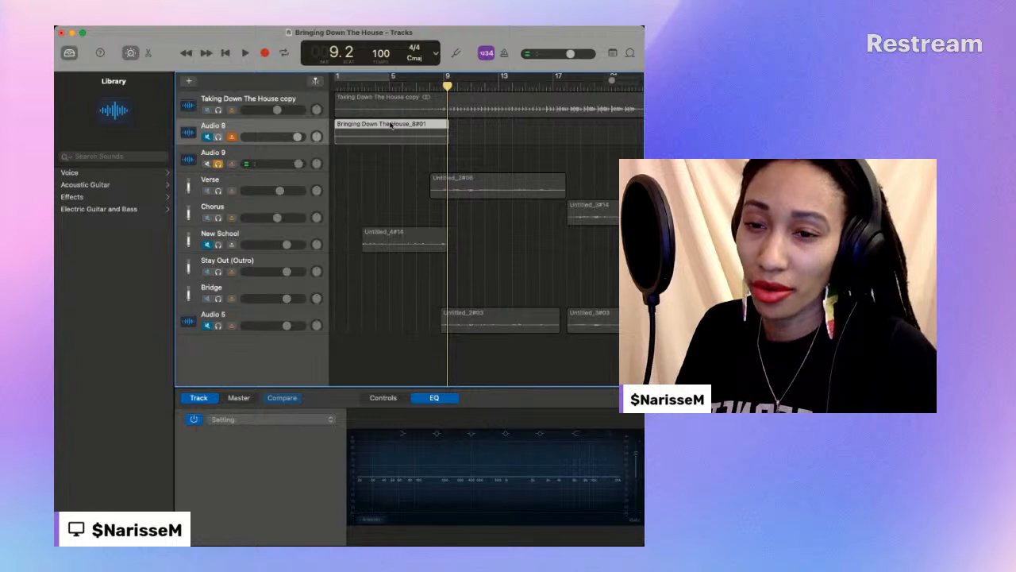
click(219, 165)
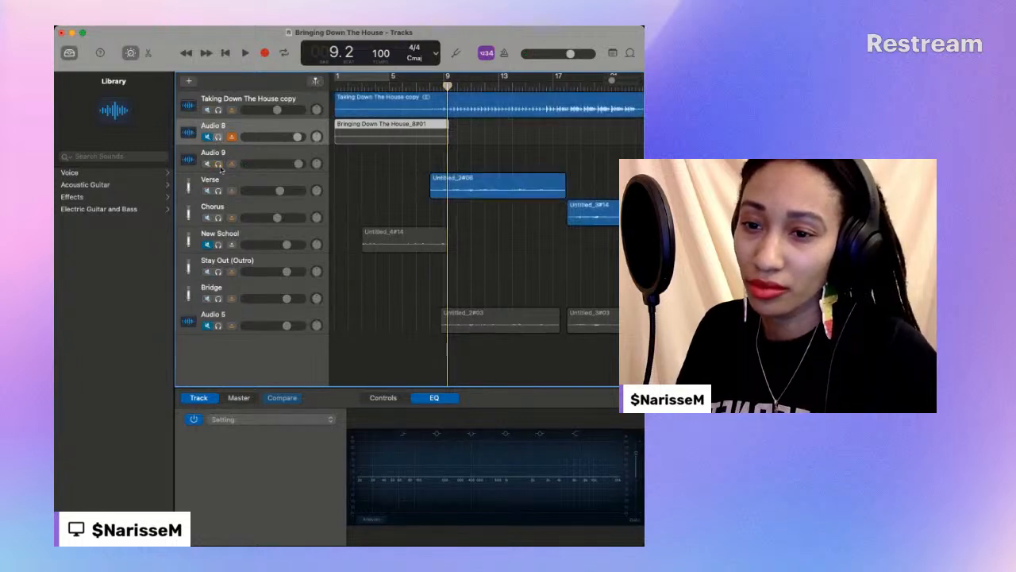
click(208, 138)
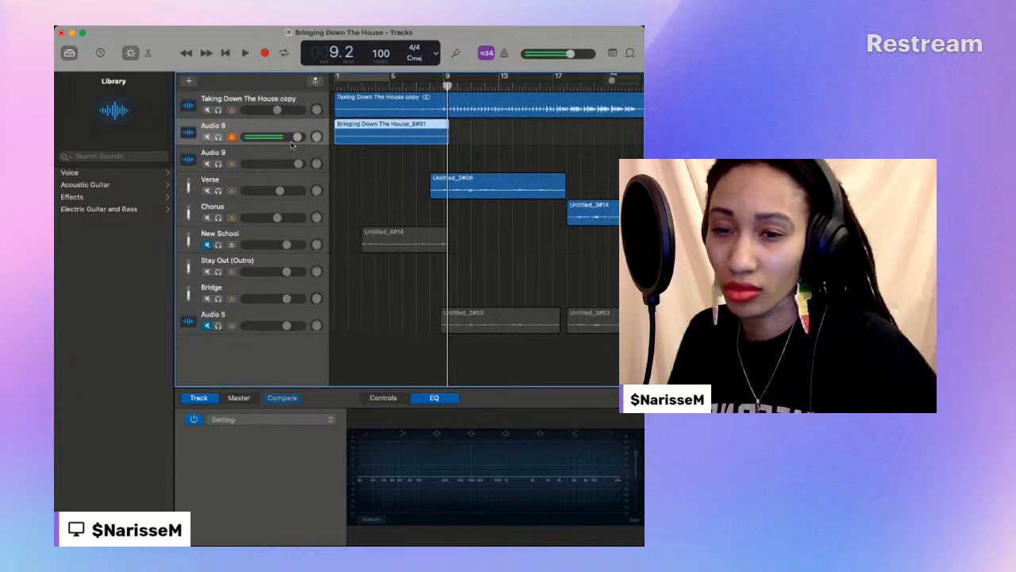
drag(285, 137, 278, 137)
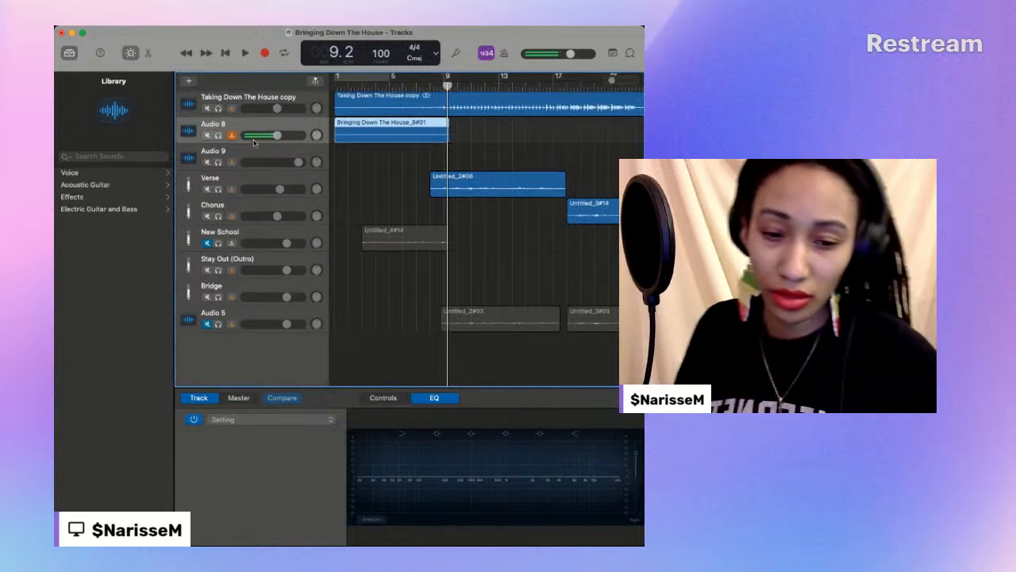
click(637, 475)
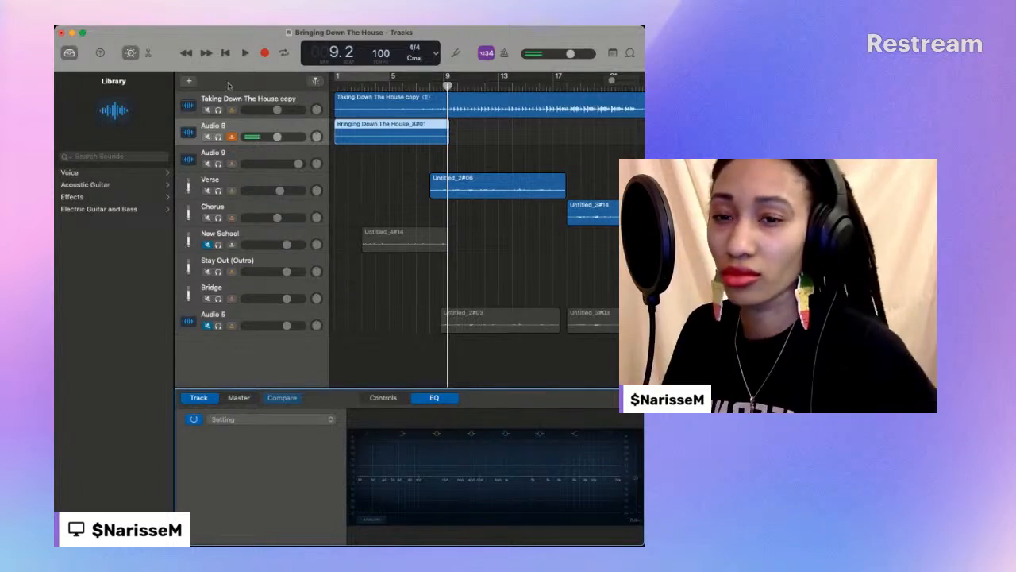
- Try recording a new vocal take on Audio 8 from bar 1 to about bar 9
click(227, 52)
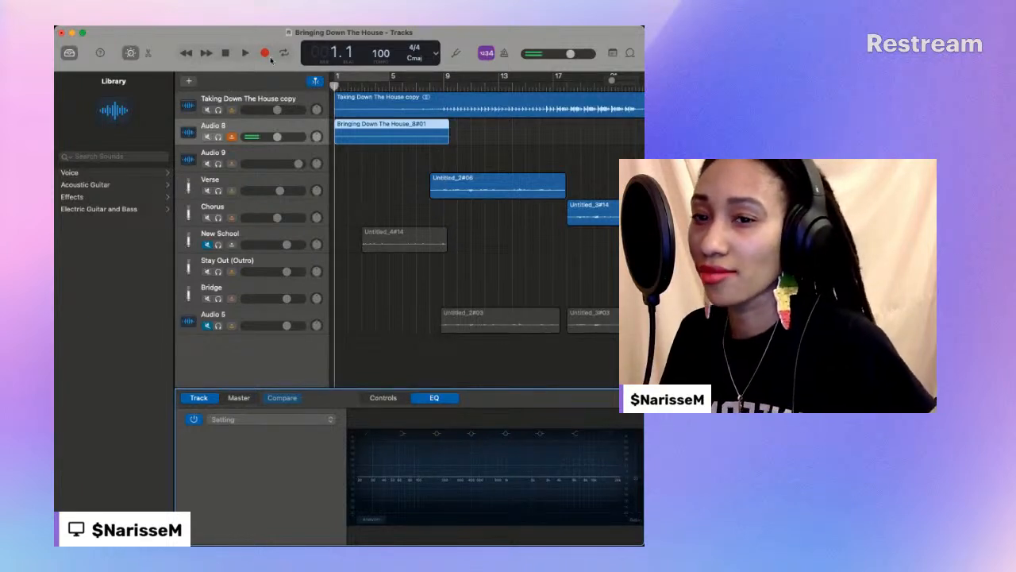
click(266, 54)
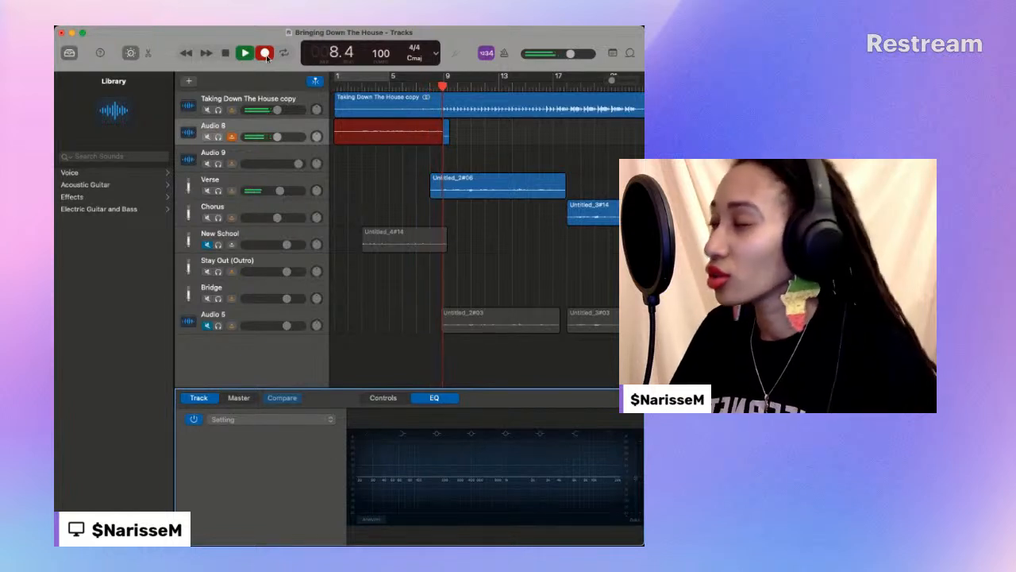
click(267, 57)
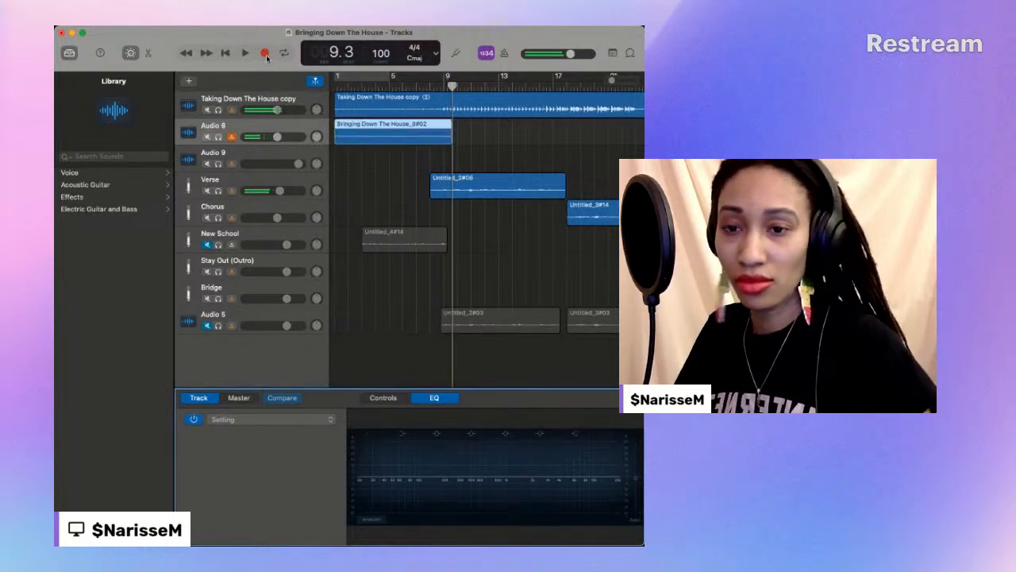
- Play back the newly recorded Audio 8 take from bar 2 and delete it
click(349, 82)
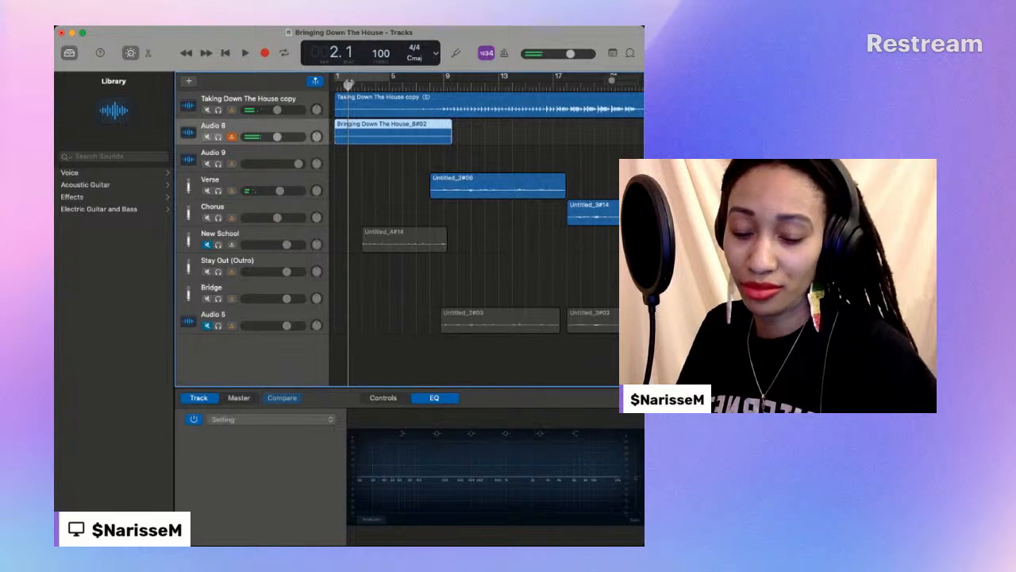
key(space)
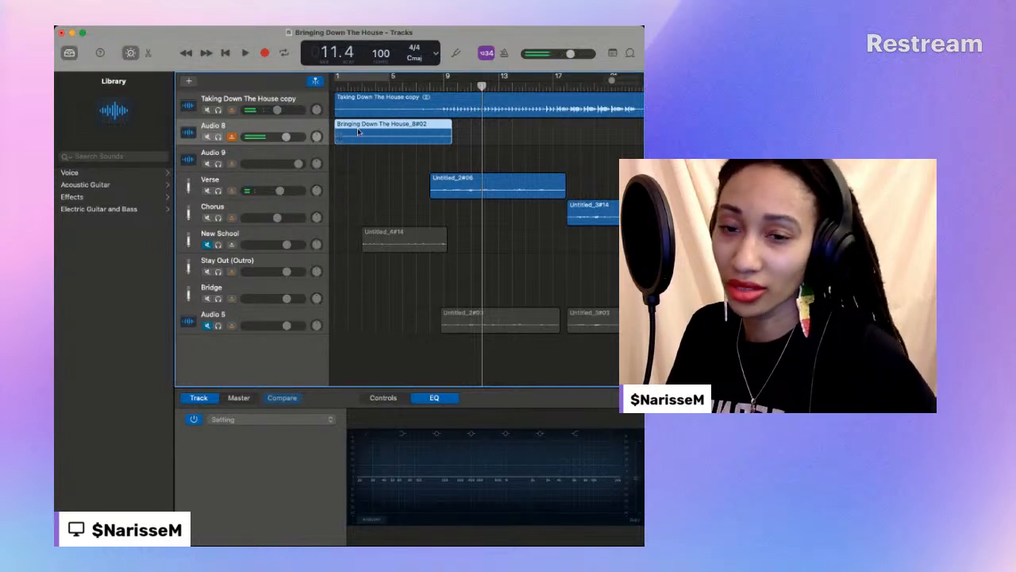
key(Delete)
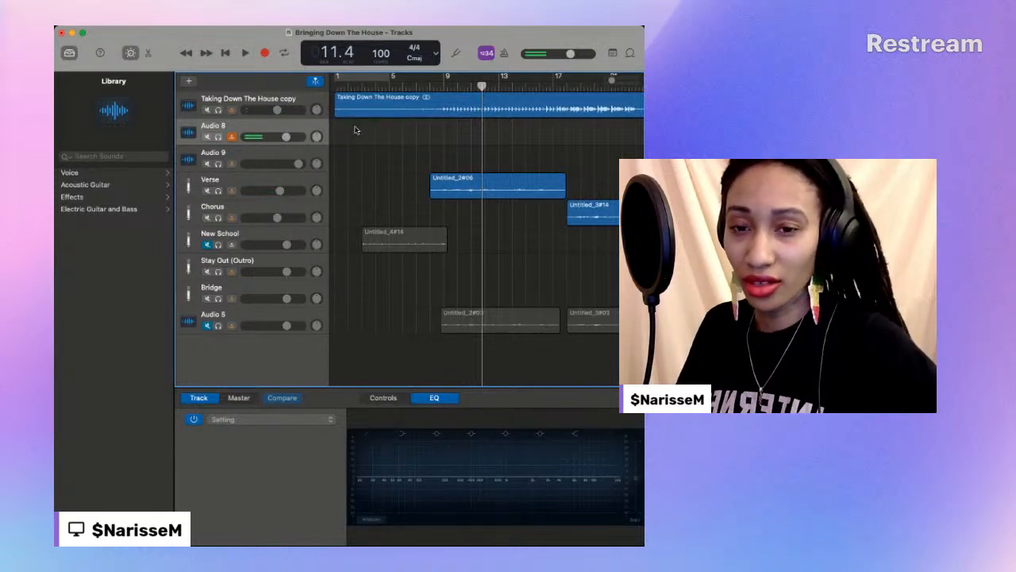
- Record another vocal take on the emptied Audio 8 track from bar 1 to about bar 9
click(338, 83)
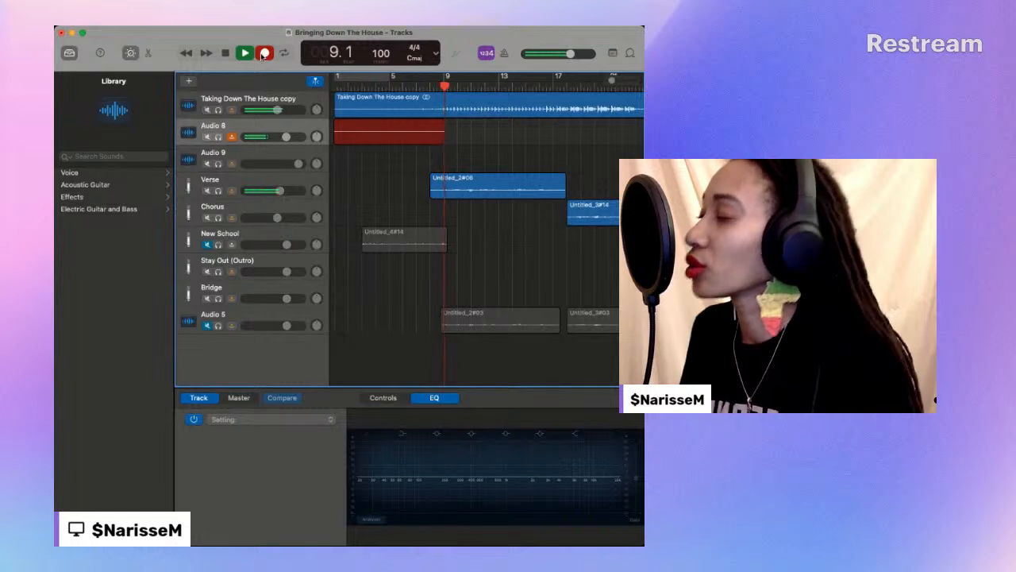
key(space)
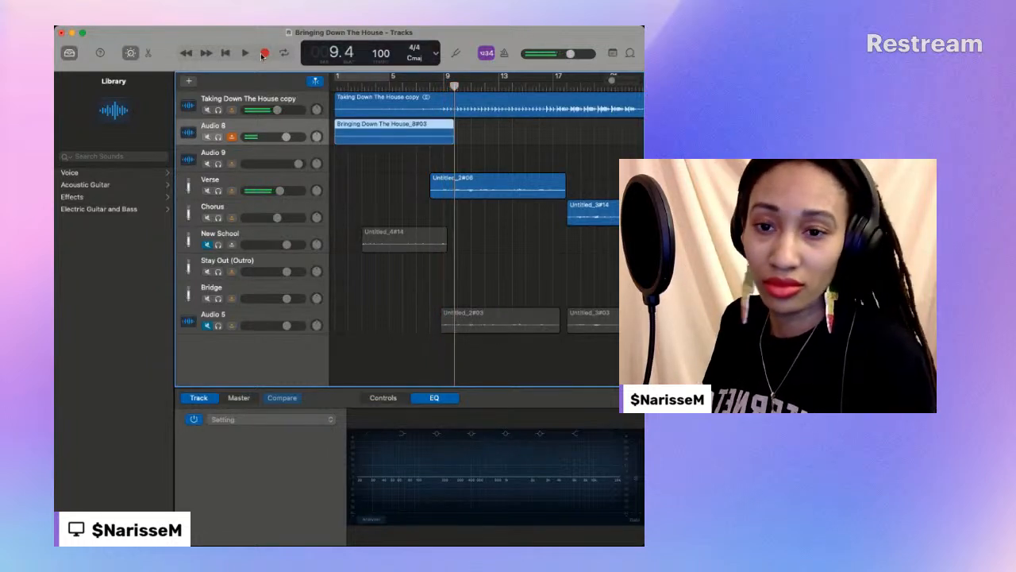
- Replay the new take from about bar 3 while raising the Audio 8 volume and adjusting its EQ gain, then stop at about bar 10
drag(363, 84, 355, 85)
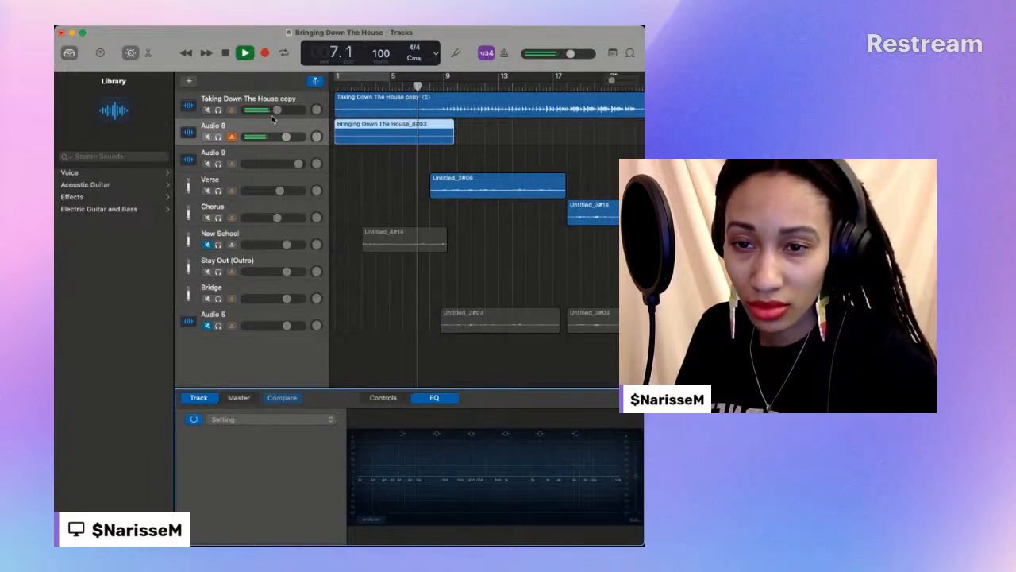
drag(287, 137, 302, 136)
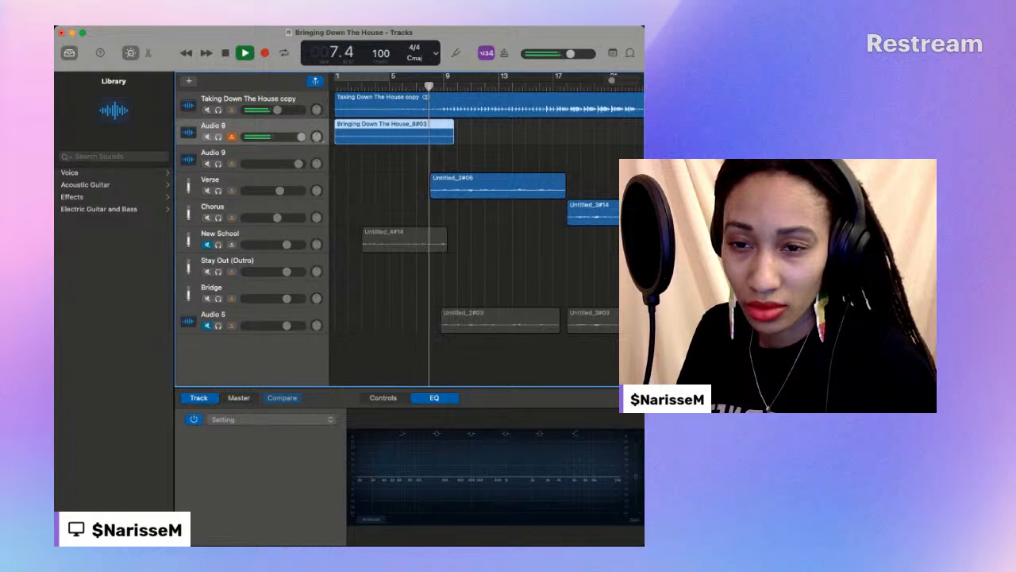
click(638, 477)
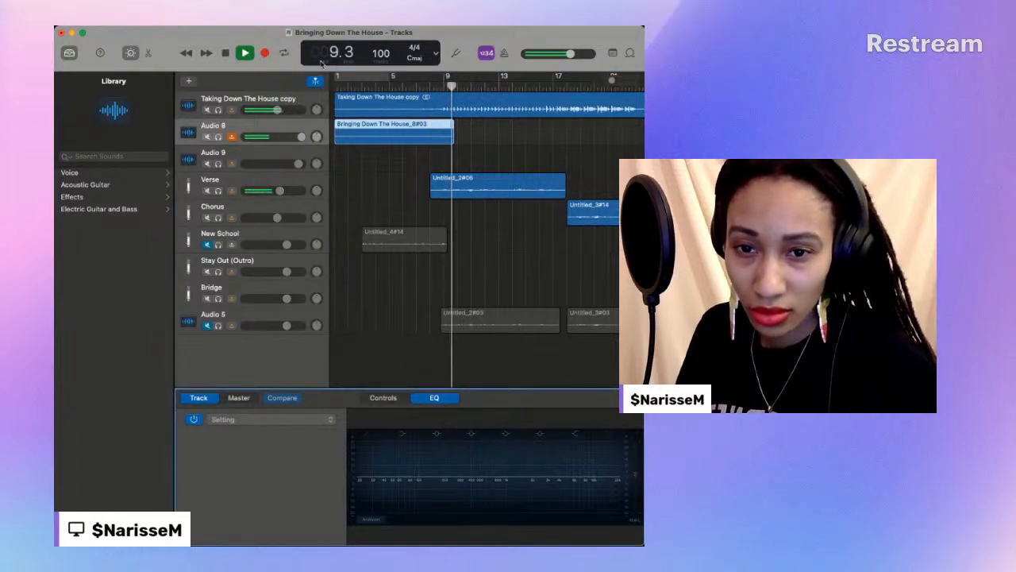
click(362, 85)
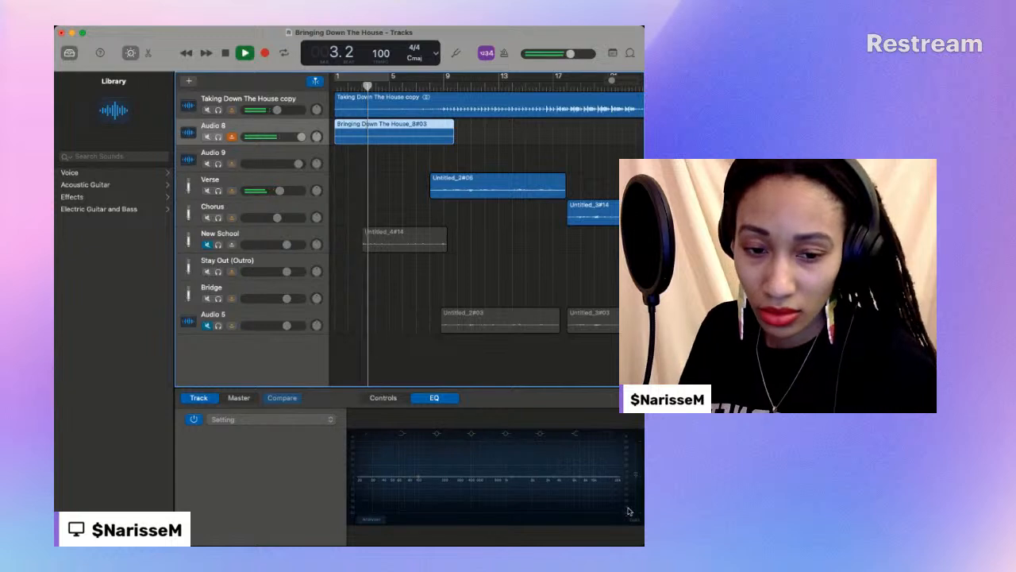
click(638, 477)
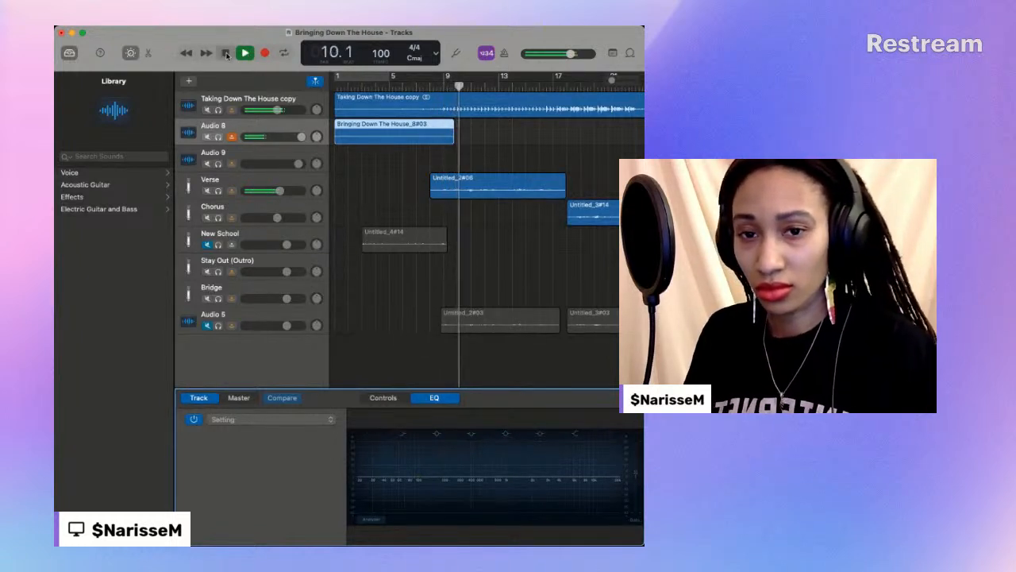
key(space)
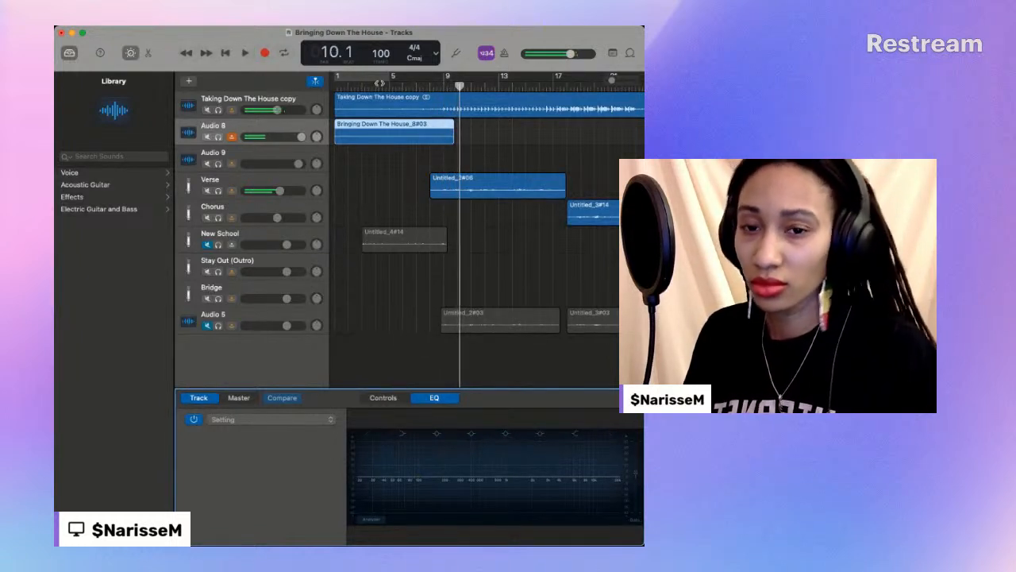
- Turn off input monitoring on Audio 8, trim its region to run from bar 3 to about bar 9, and play it back
click(232, 138)
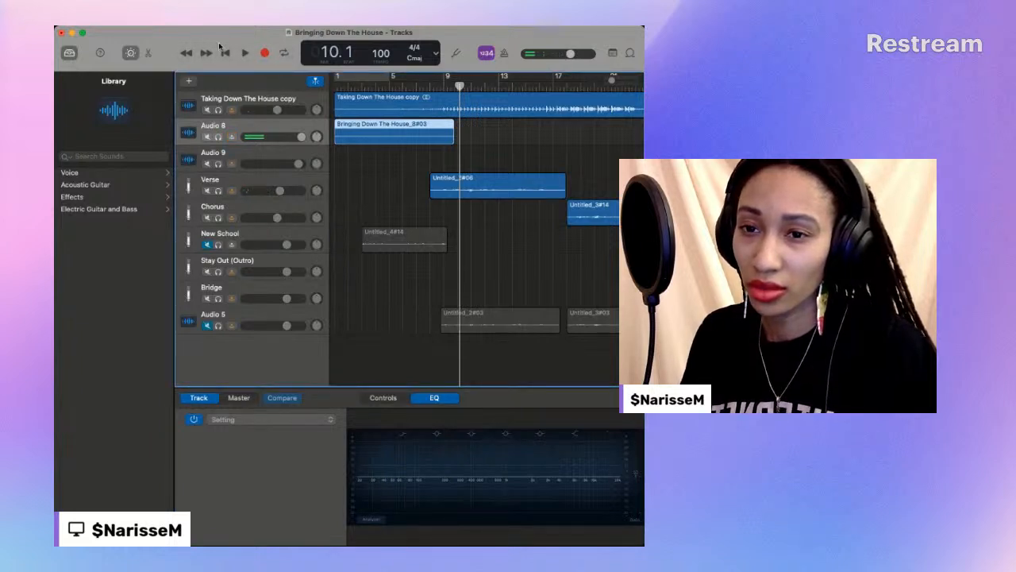
click(225, 53)
click(245, 53)
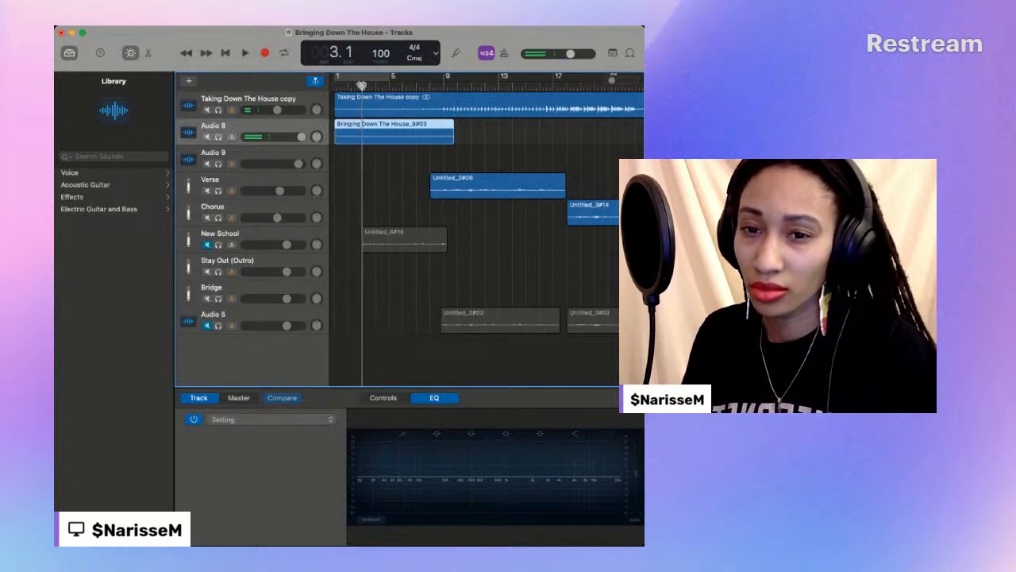
drag(339, 139, 363, 138)
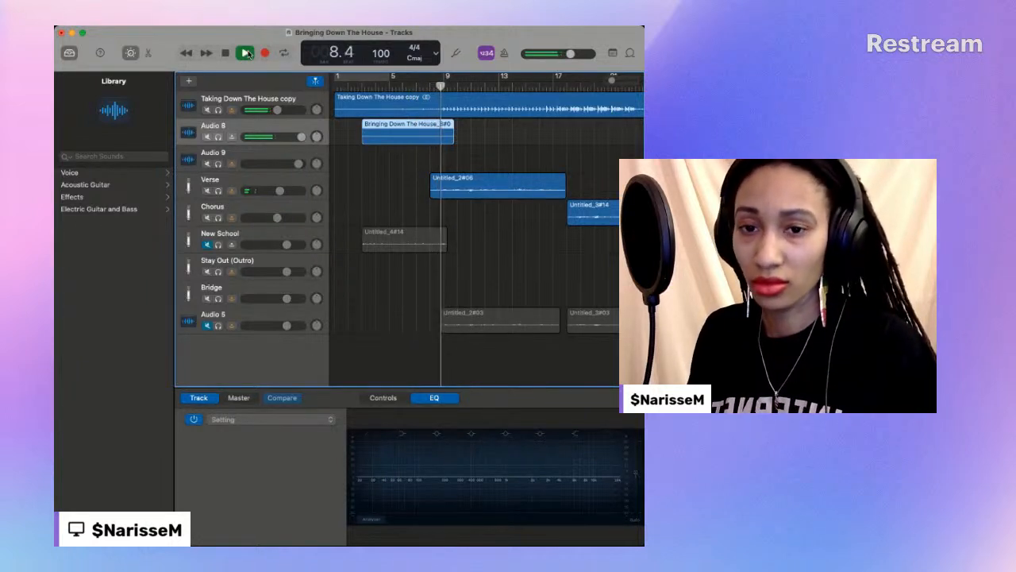
click(225, 53)
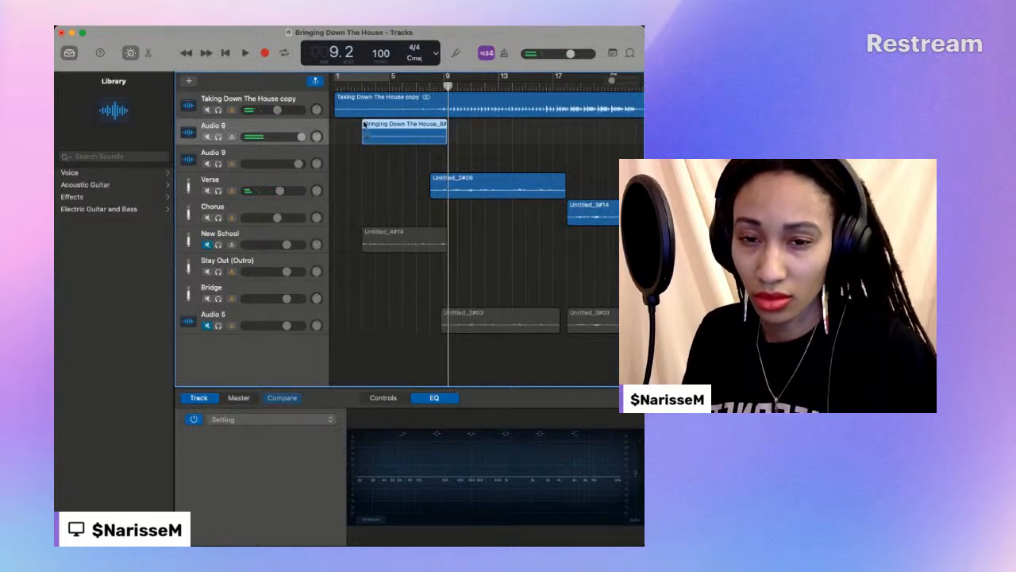
click(246, 53)
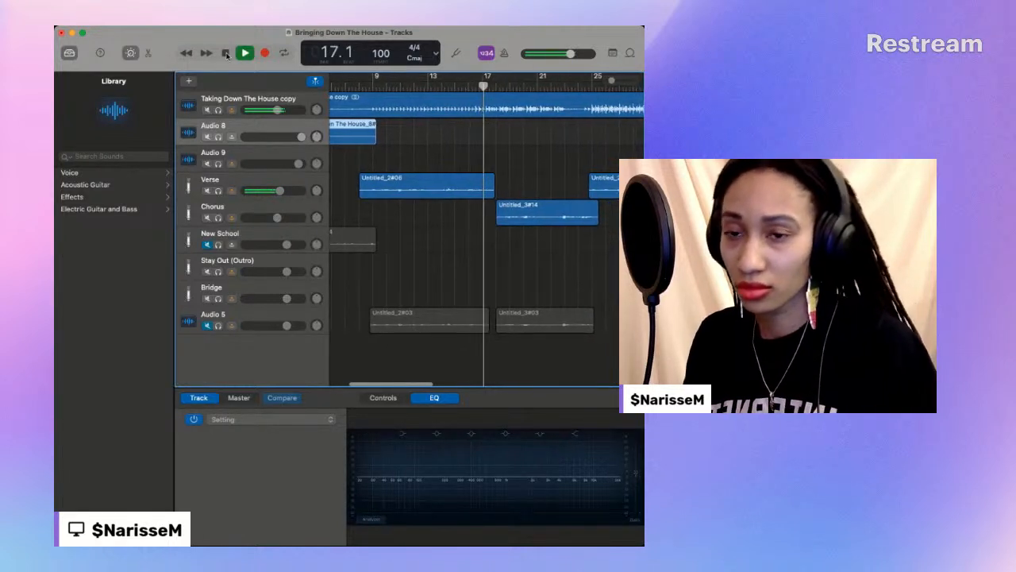
- Move the Untitled_4#14 region from New School to Audio 9 and the Audio 8 take to New School, keeping both at bar 3
scroll(429, 185, left, 5)
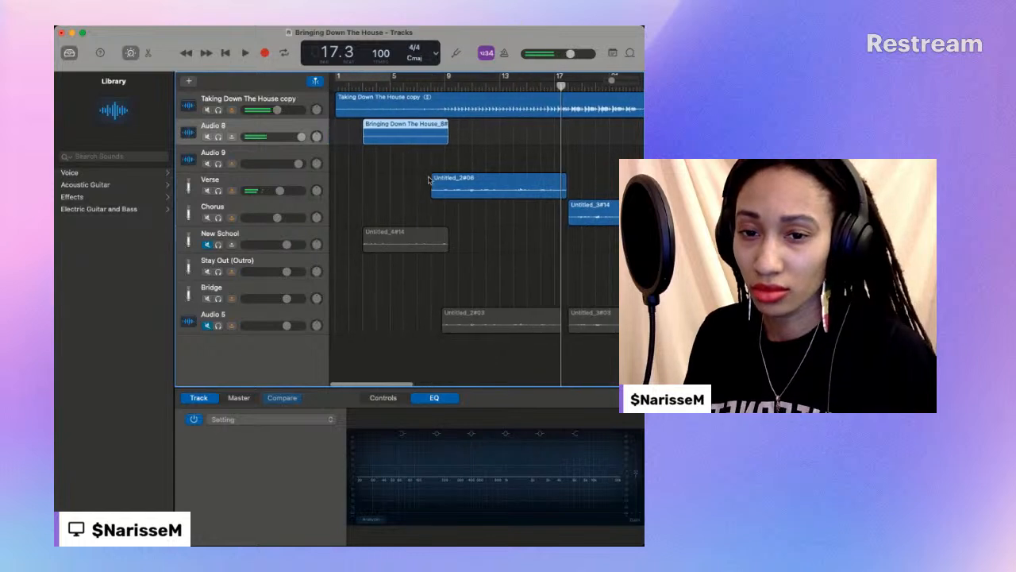
click(318, 243)
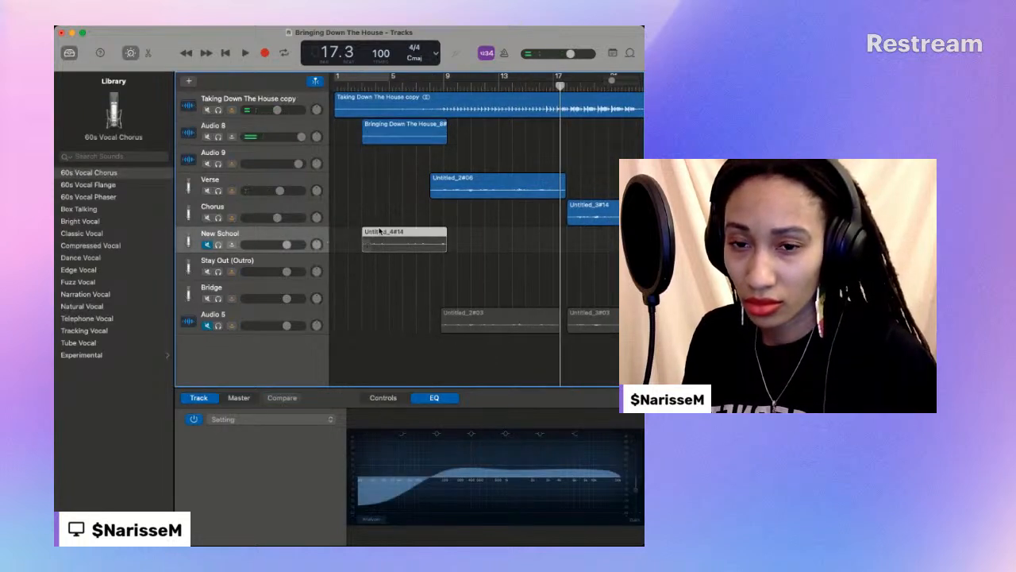
drag(387, 233, 389, 165)
click(389, 124)
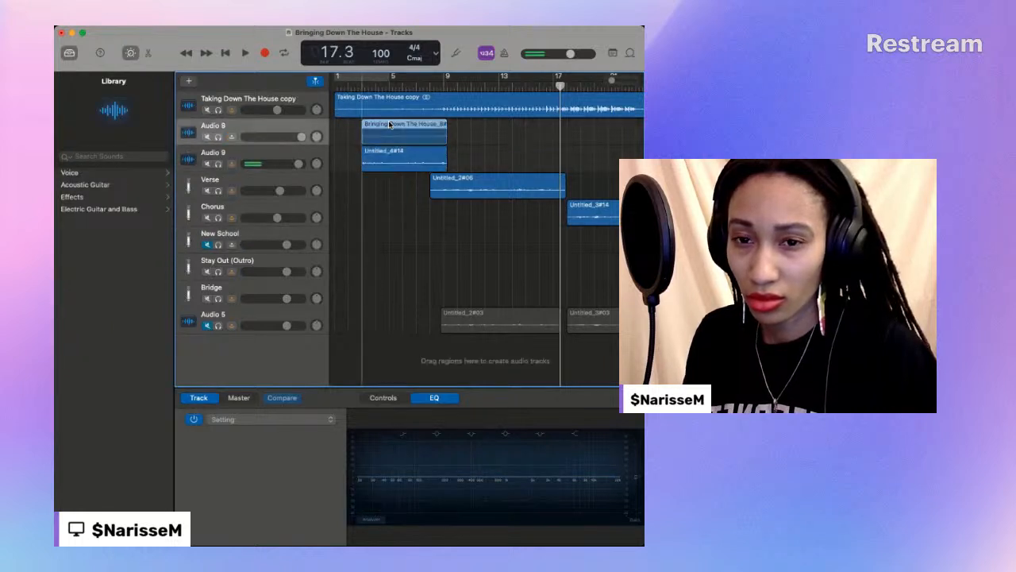
drag(389, 138, 388, 233)
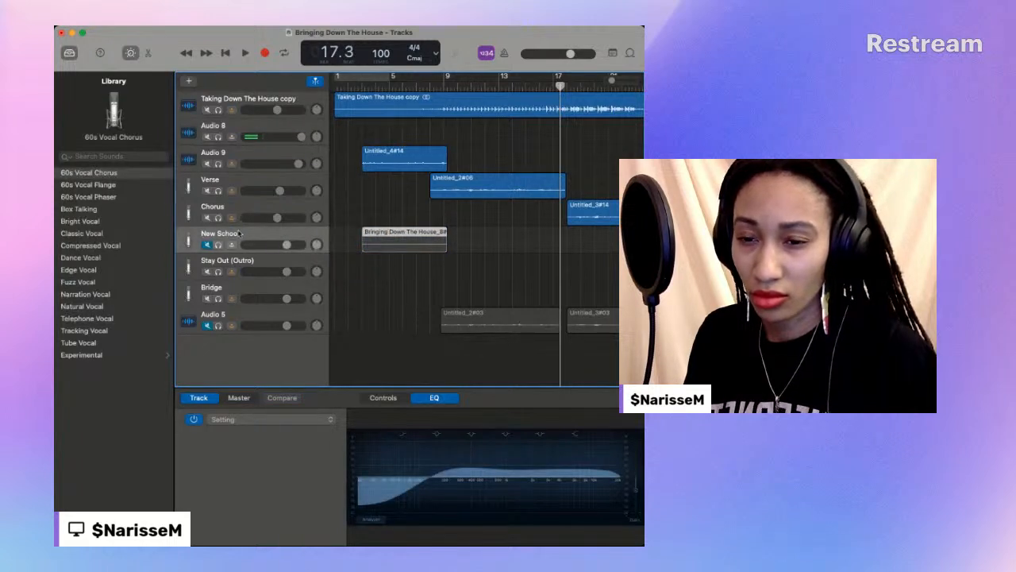
- Unmute New School, replay from about bar 2 with Audio 9 muted, and raise the New School volume
click(208, 245)
click(354, 84)
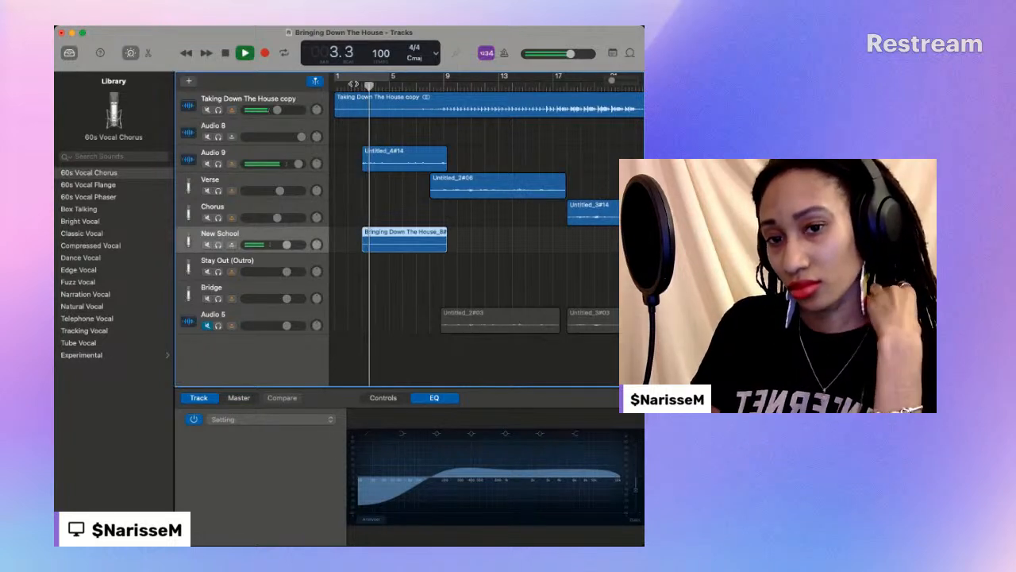
click(206, 163)
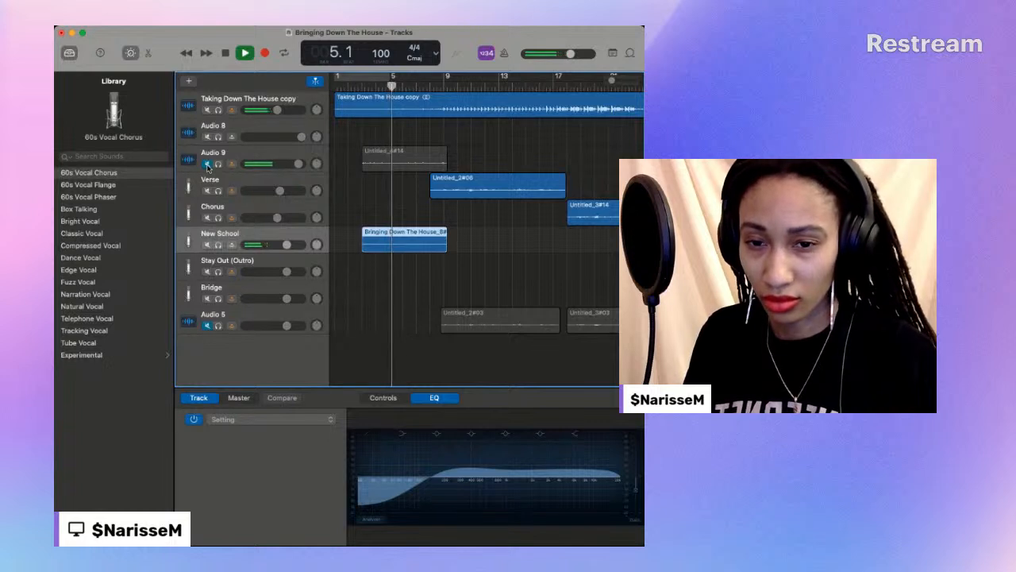
drag(290, 245, 300, 244)
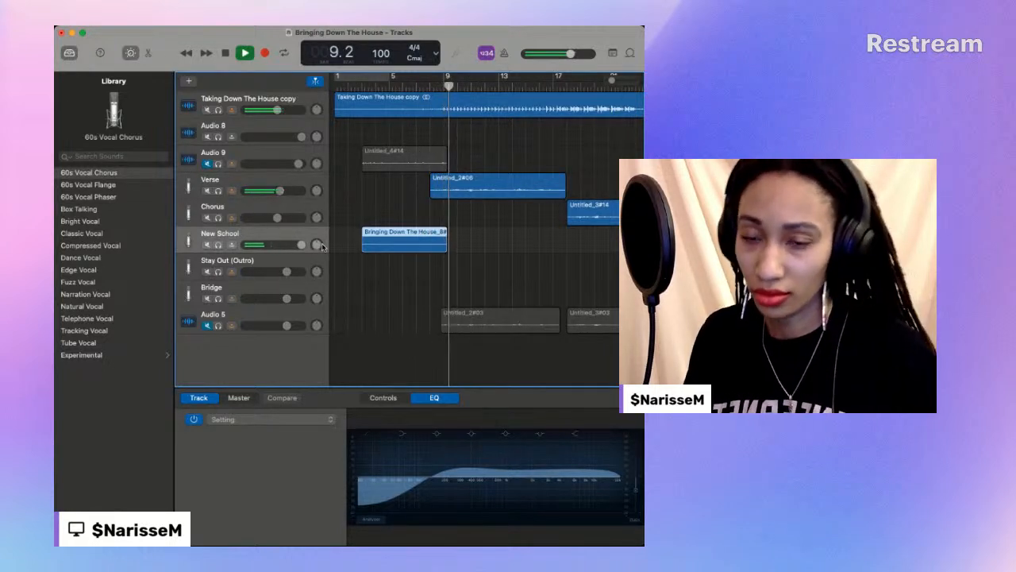
- Play the arrangement again to check the intro take, and stop at about bar 13
click(226, 52)
key(space)
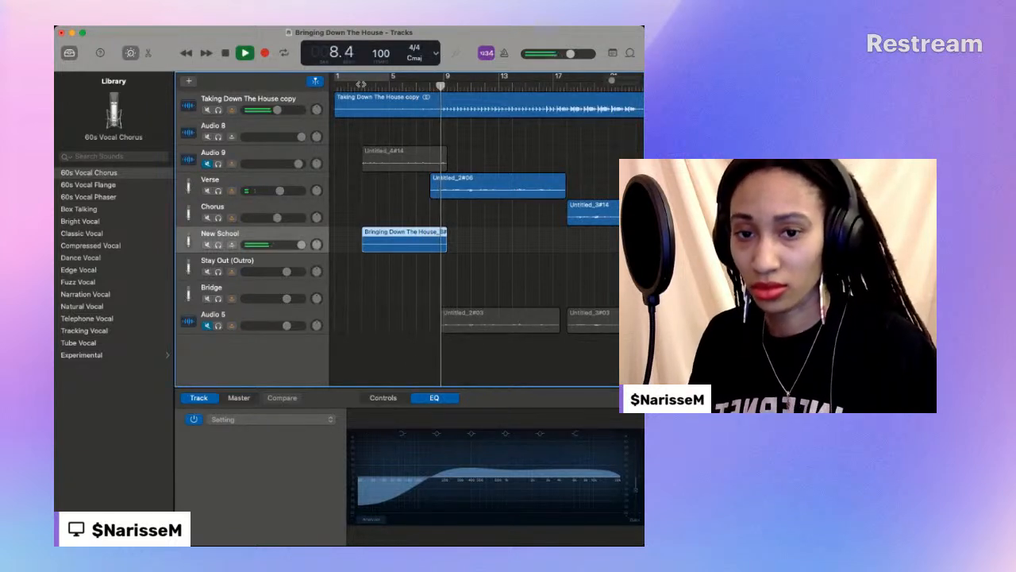
click(228, 52)
- Reorder the tracks so Audio 9 sits below Bridge and New School sits directly below Audio 8, and mute Verse
drag(218, 153, 234, 298)
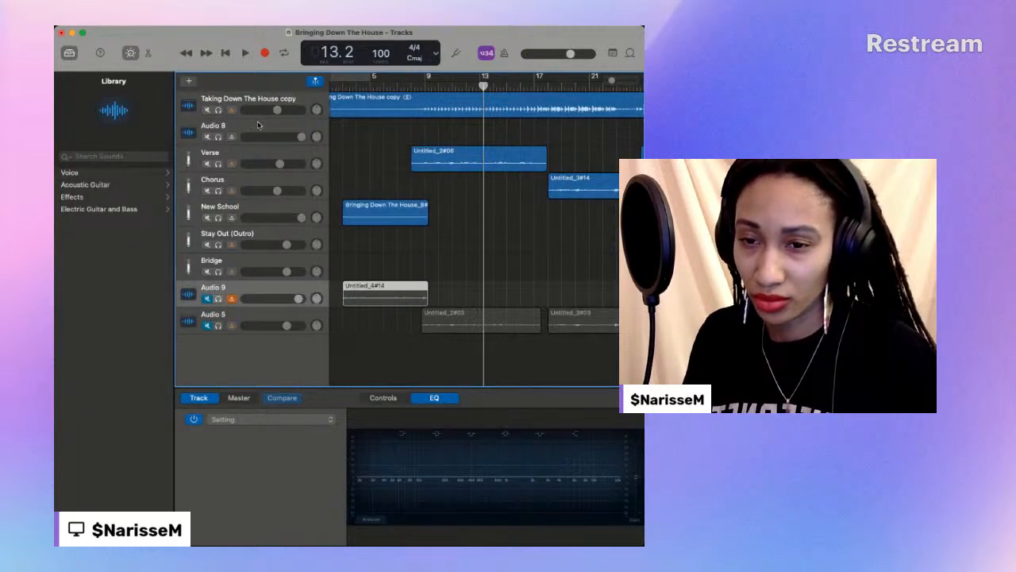
click(208, 163)
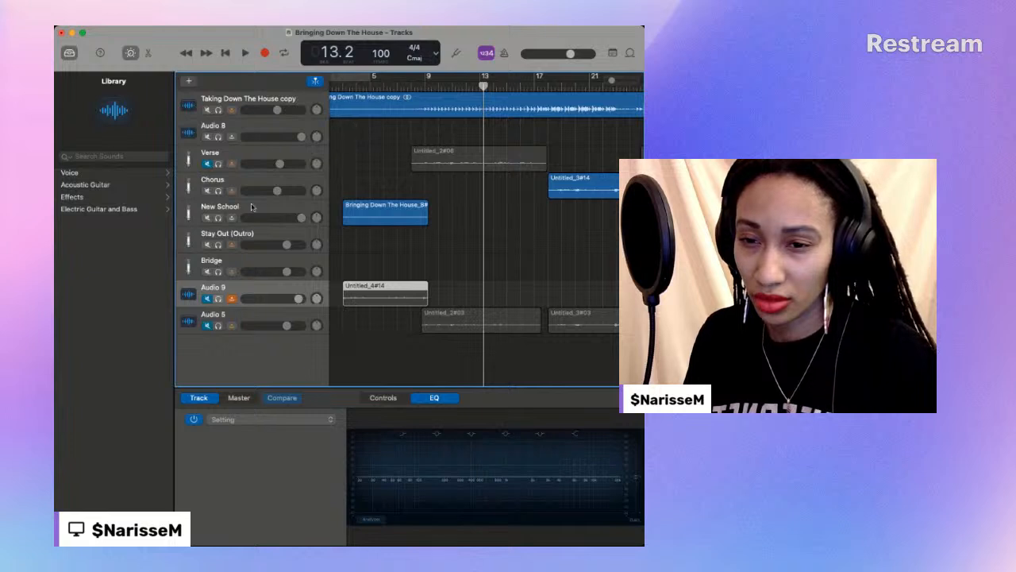
drag(246, 209, 238, 154)
- Record a verse vocal take on Audio 8 from bar 8 to about bar 17
click(410, 84)
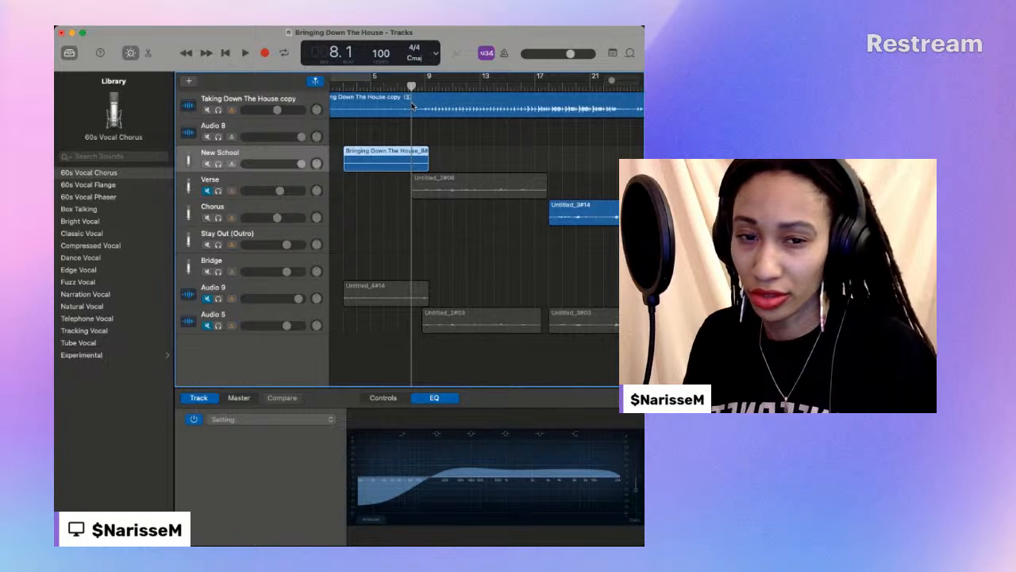
key(super+Tab)
click(226, 361)
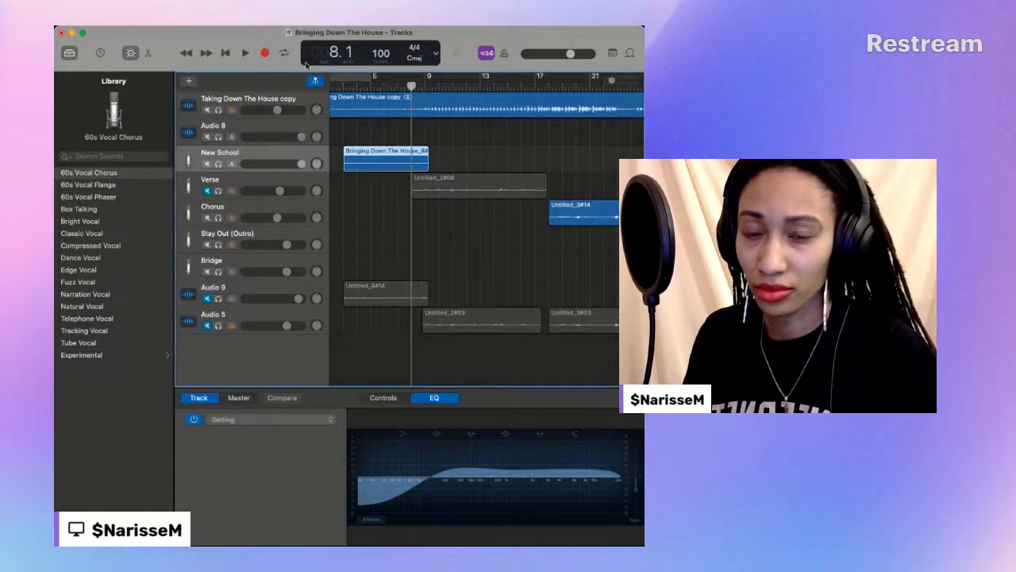
click(248, 113)
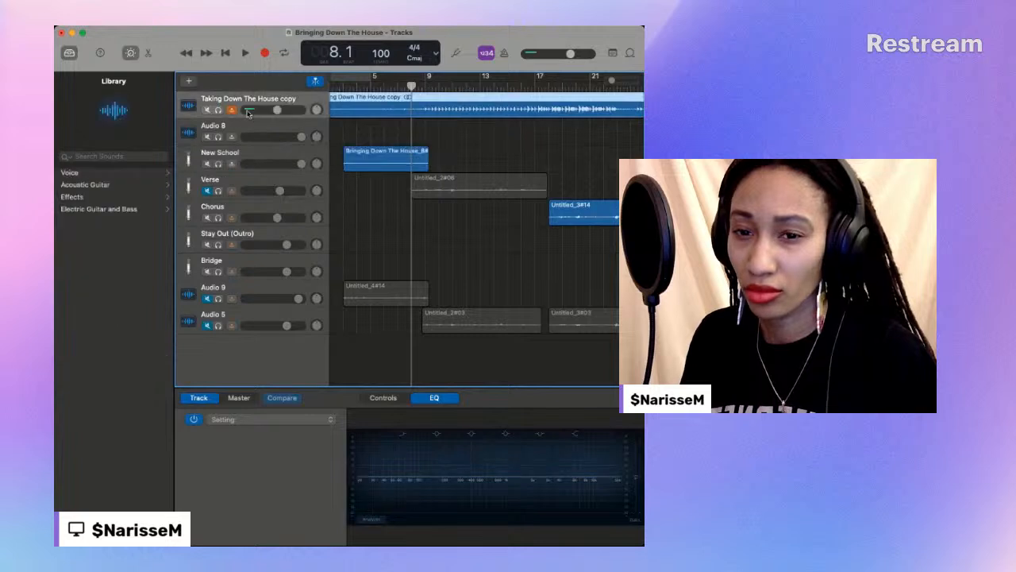
click(238, 127)
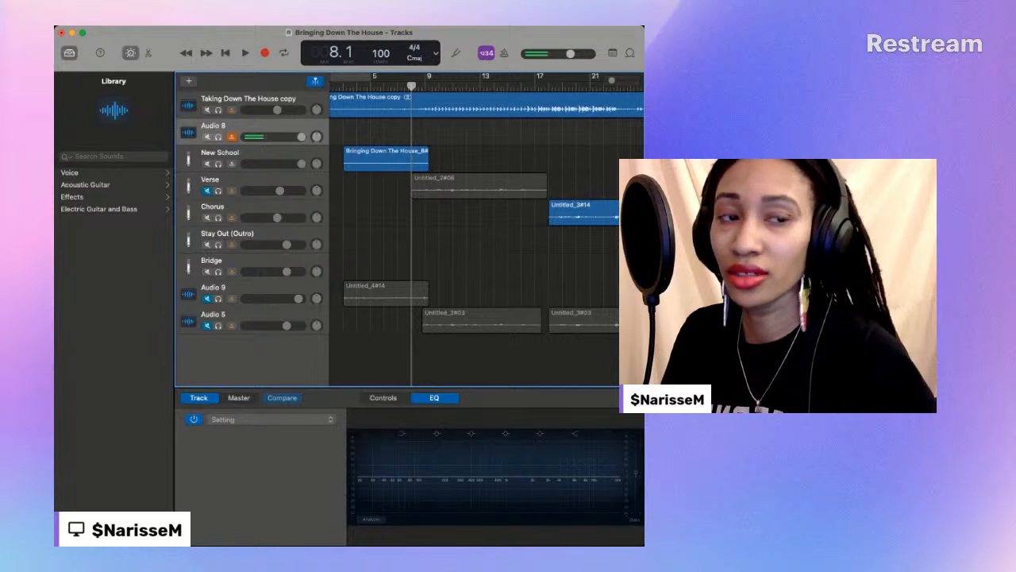
click(266, 54)
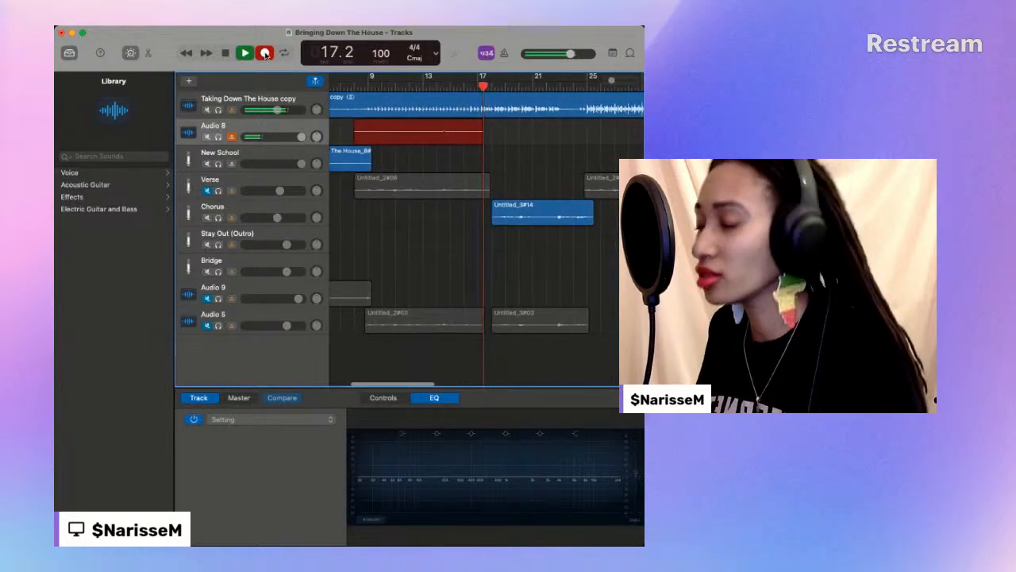
click(266, 53)
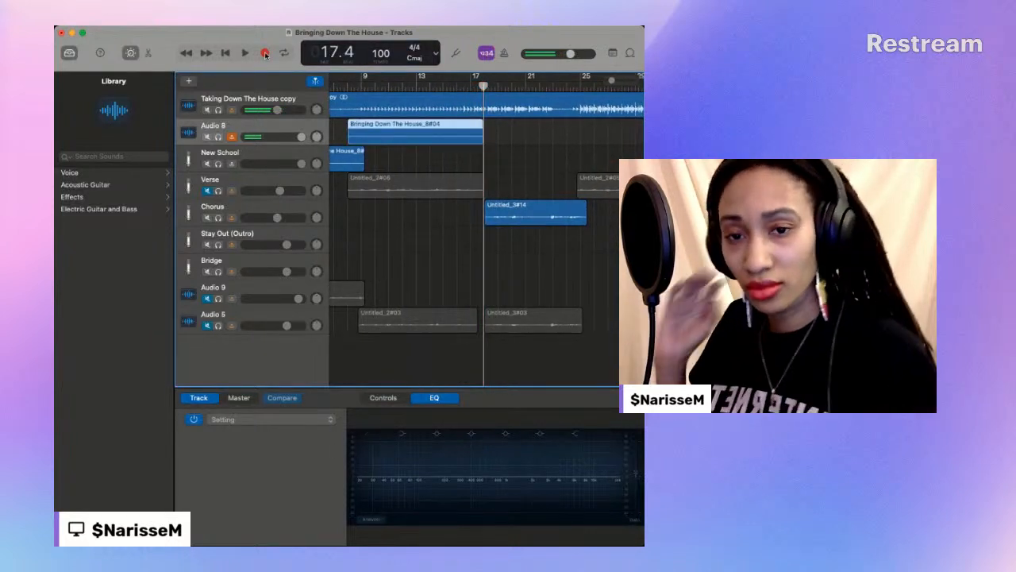
- Replay the verse take from about bar 8, turning off input monitoring on Audio 8, and stop at about bar 18
click(345, 88)
key(space)
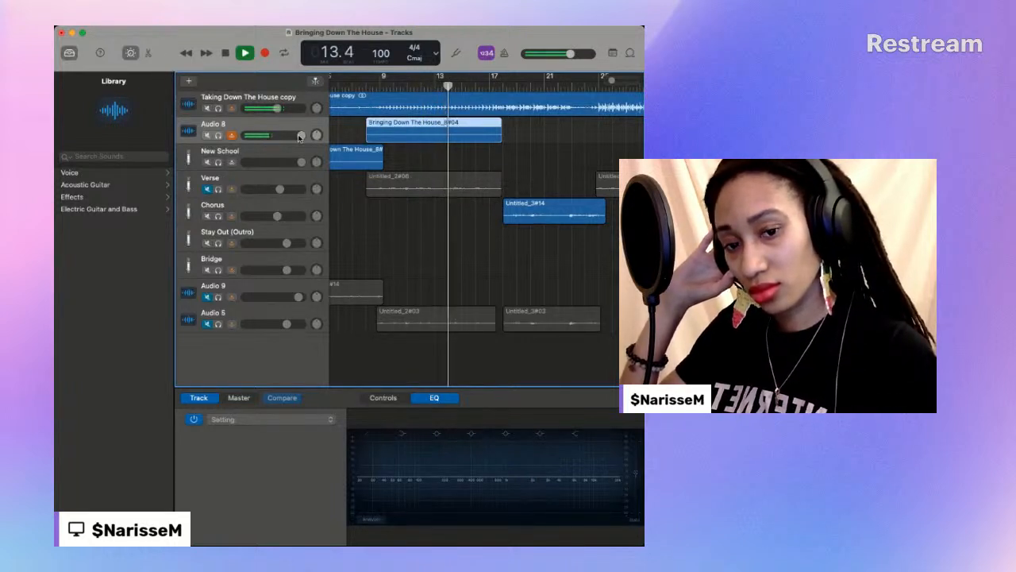
click(231, 136)
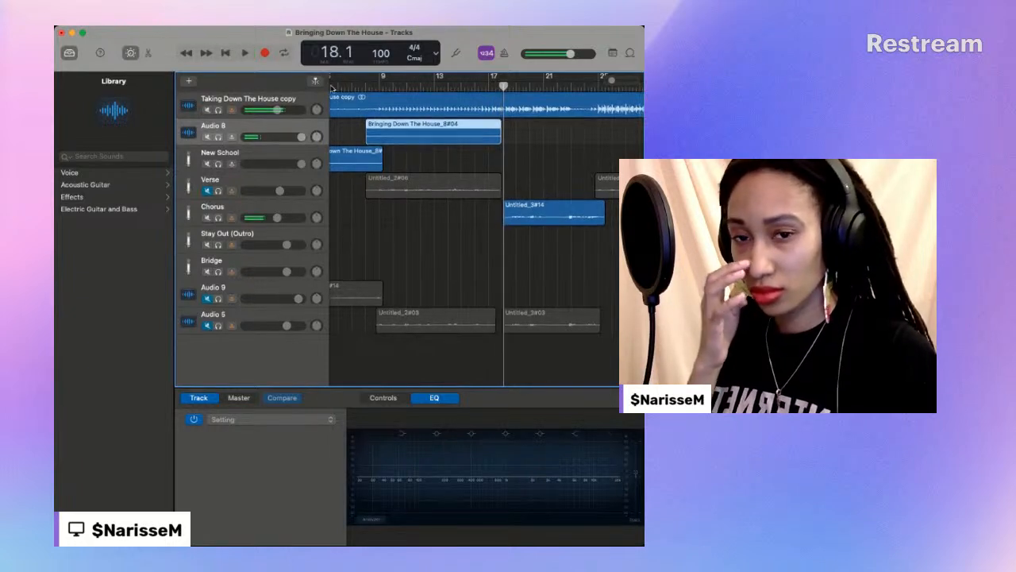
click(225, 52)
- Record the verse vocal again on Audio 8, over the previous take, from bar 8 to about bar 18
click(367, 86)
scroll(252, 80, left, 1)
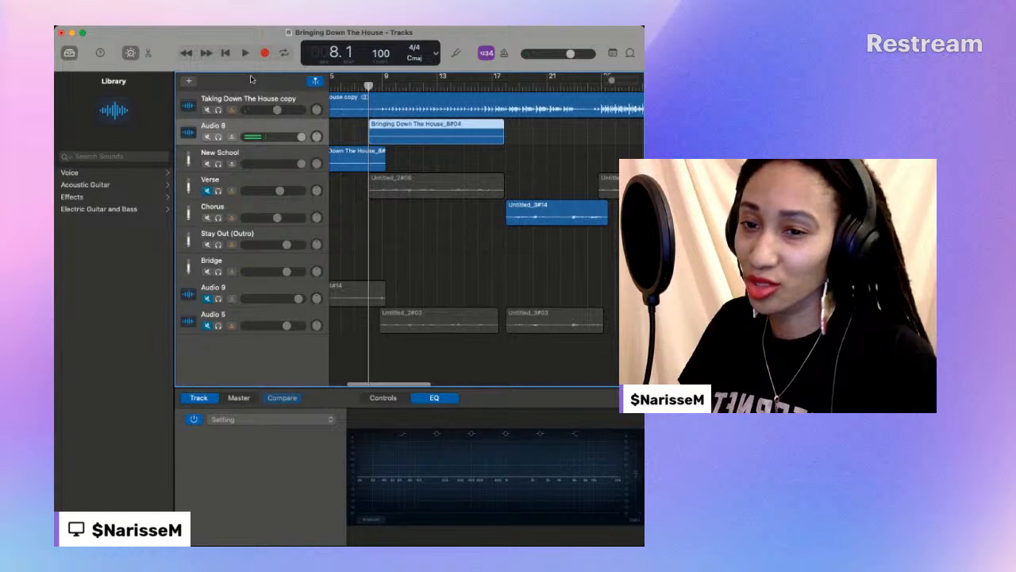
scroll(252, 79, left, 1)
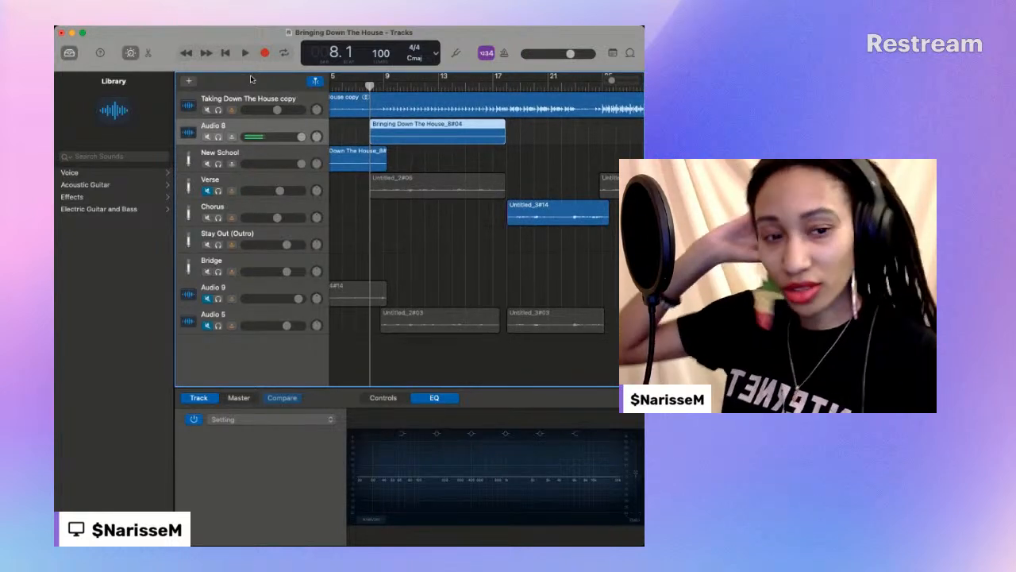
click(266, 53)
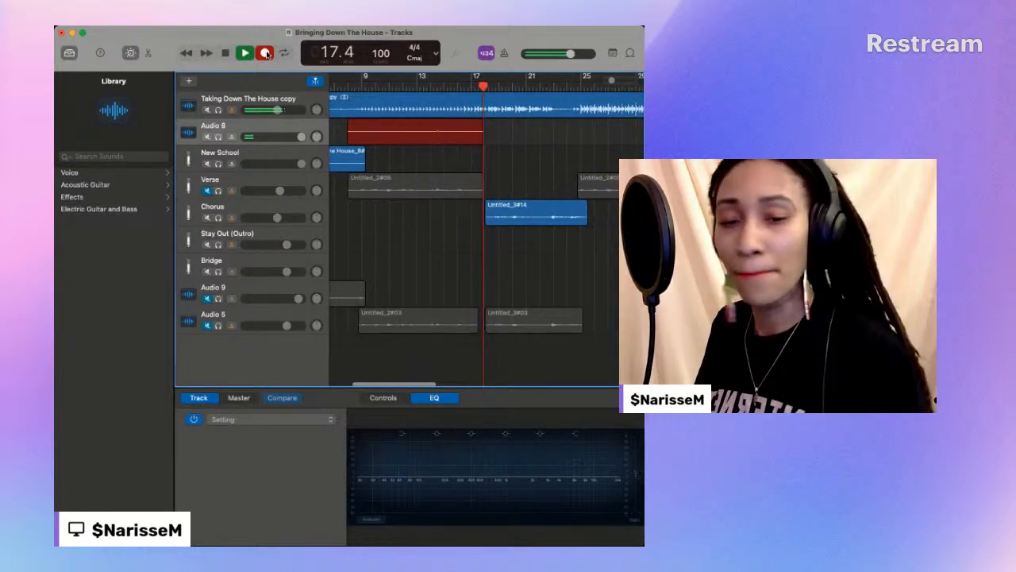
click(267, 53)
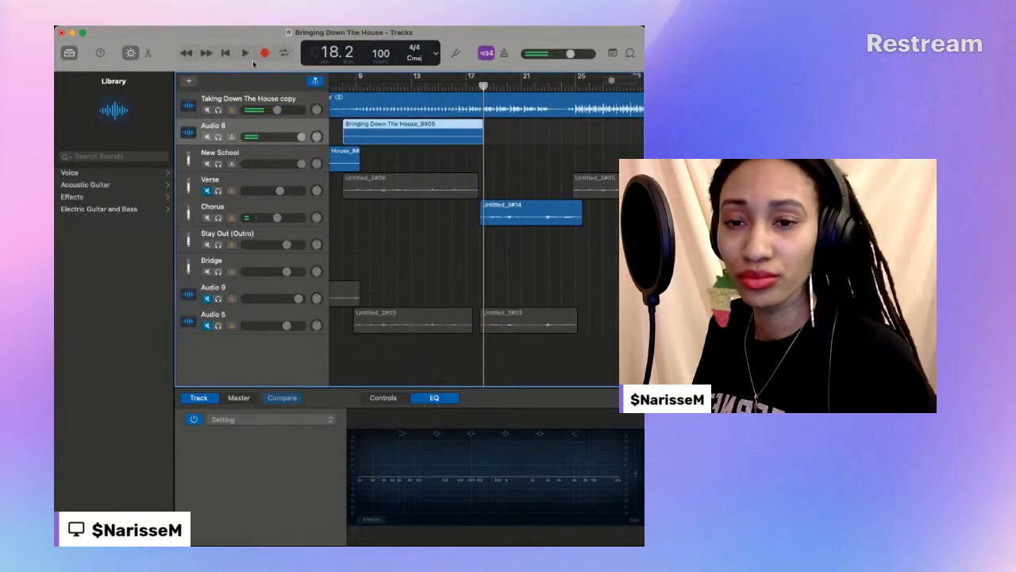
- Listen to the new verse take several times from about bar 7, and stop at about bar 25
click(335, 84)
key(space)
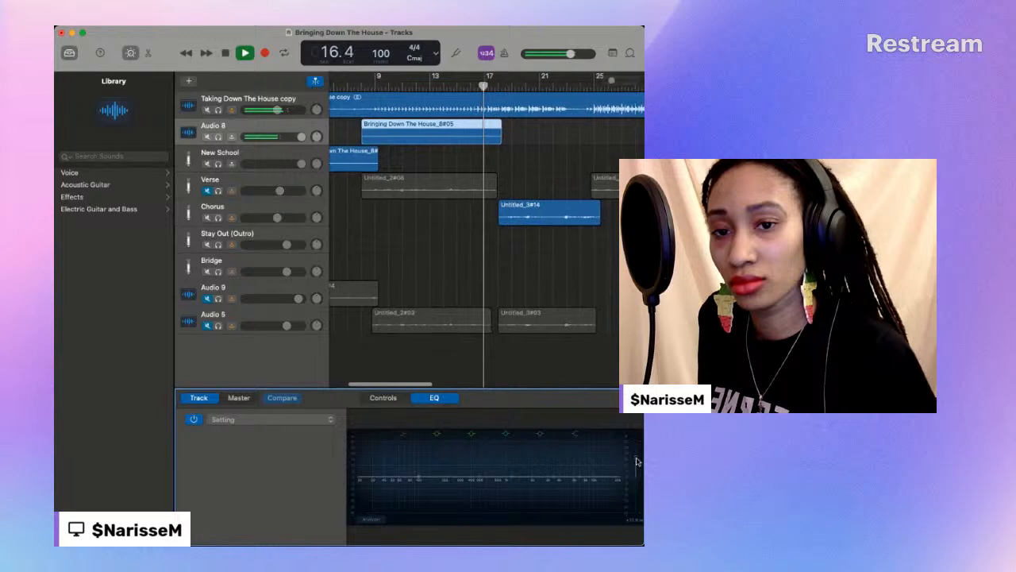
click(351, 89)
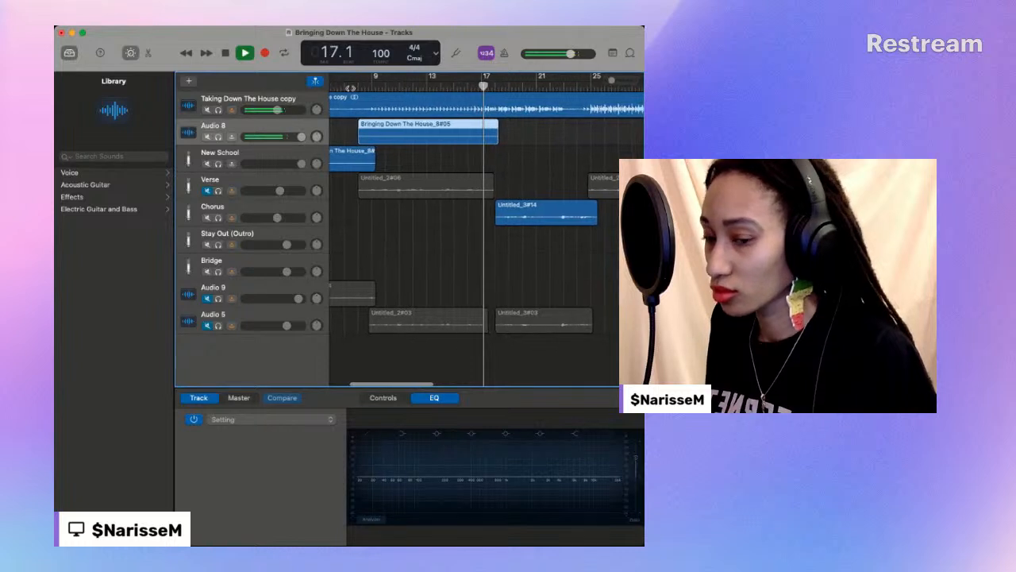
click(345, 86)
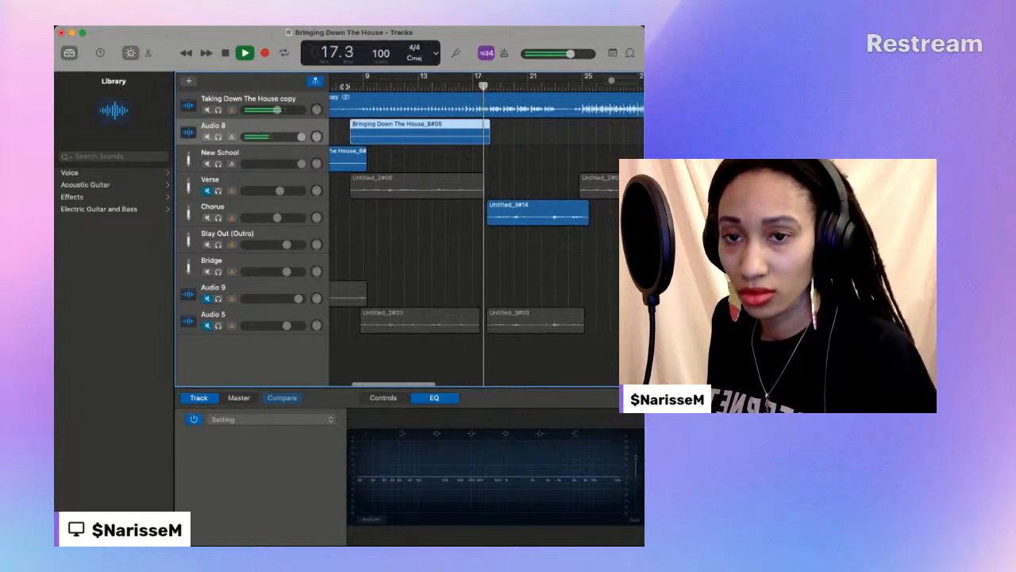
click(225, 53)
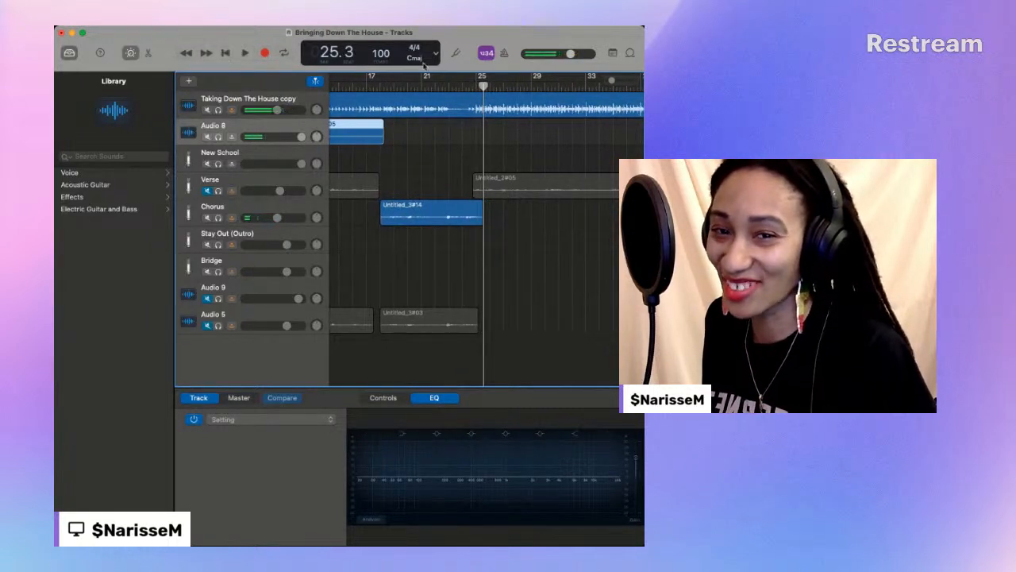
- Play from bar 24, unmute the Verse track during playback, and stop at about bar 29
click(463, 86)
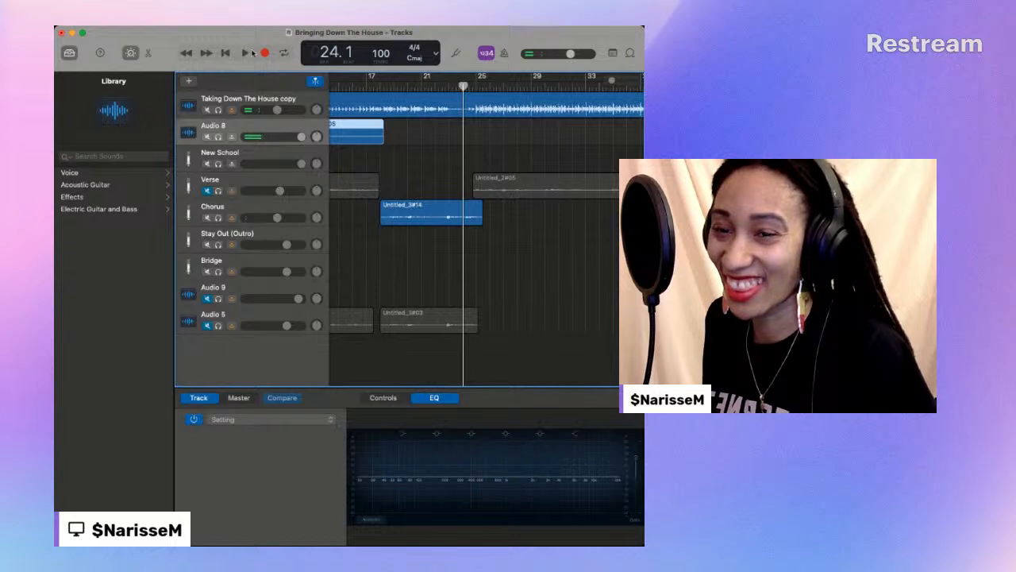
click(246, 53)
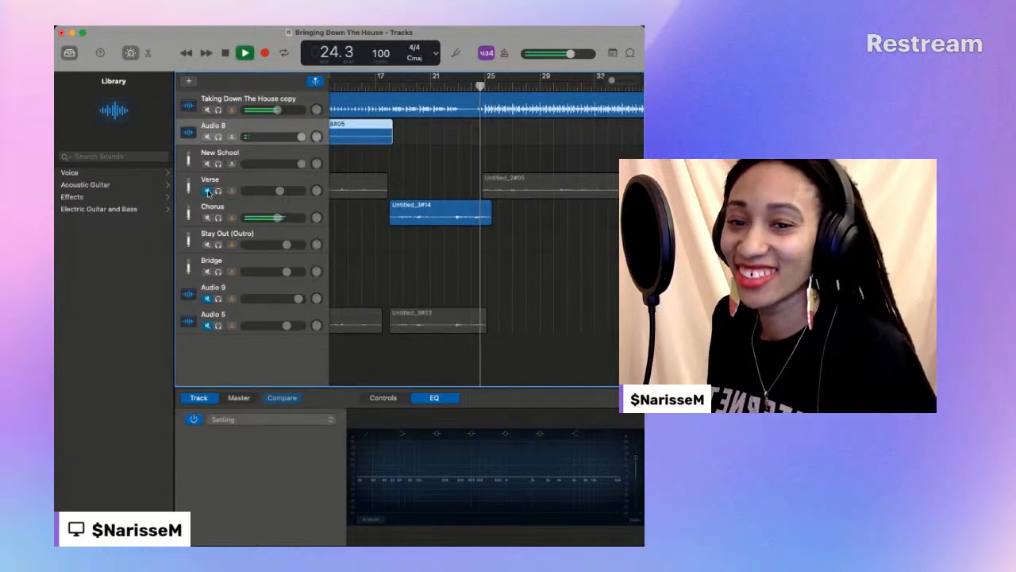
click(207, 192)
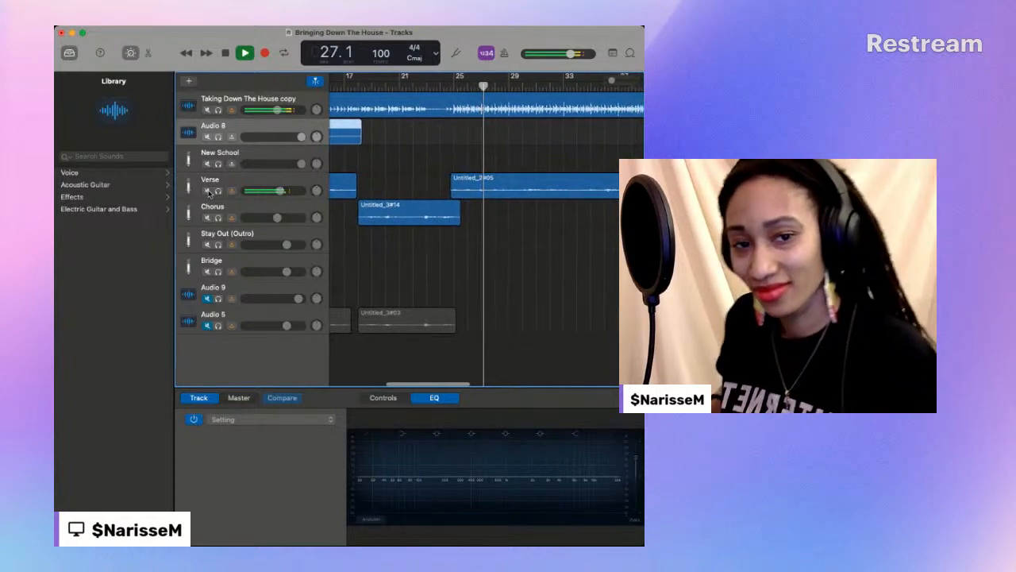
click(226, 53)
- Move the Untitled_2#06 region from Verse to Chorus and the Bringing Down The House_8#05 take from Audio 8 to Verse, keeping both at bar 8
scroll(345, 168, left, 10)
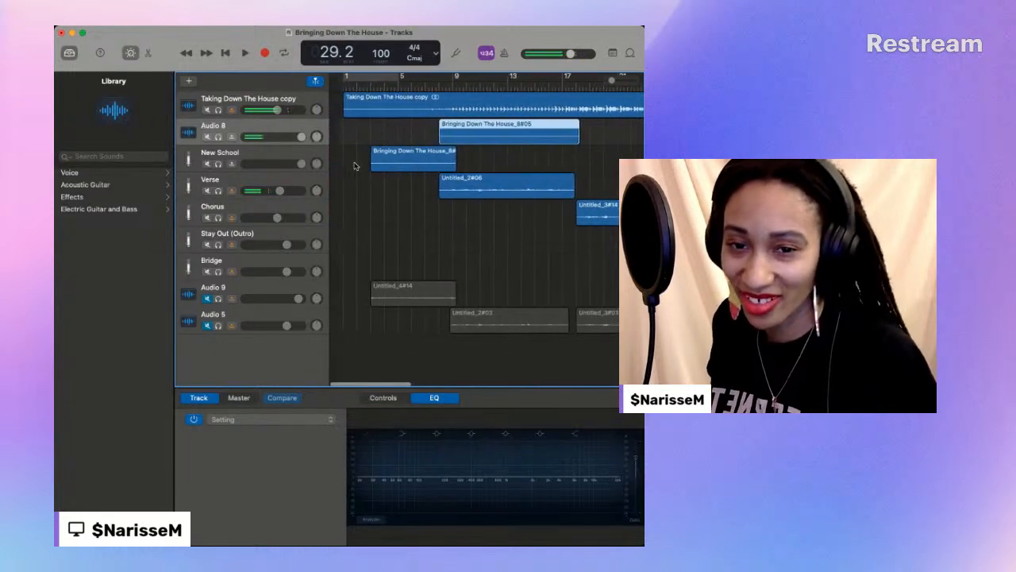
click(489, 178)
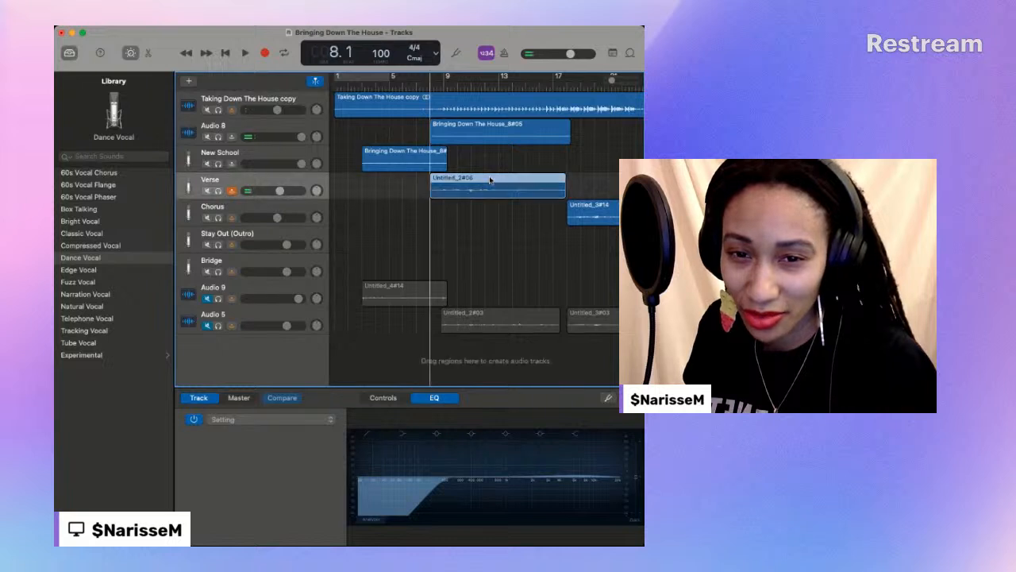
drag(490, 201, 490, 212)
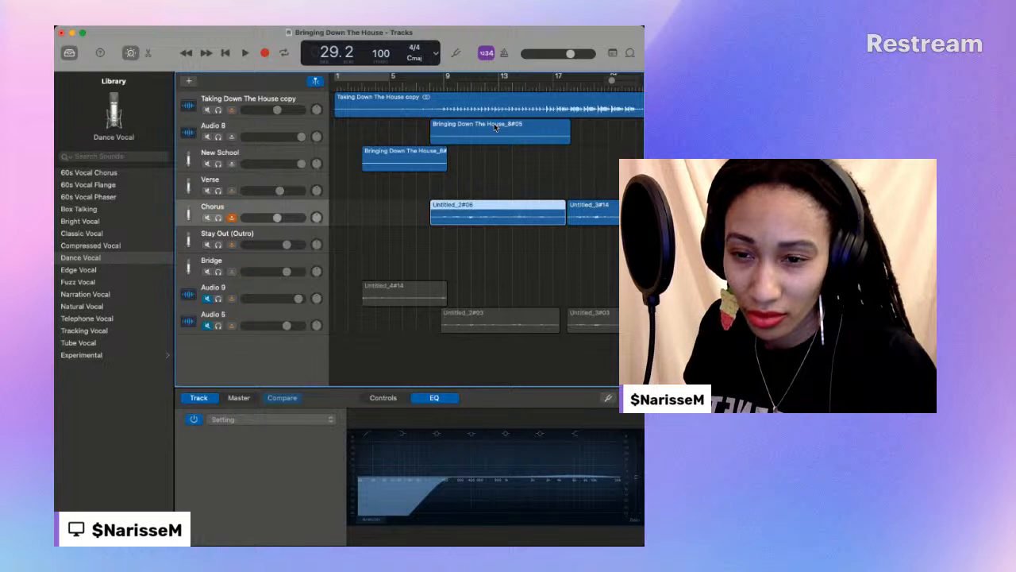
click(496, 127)
drag(496, 127, 491, 181)
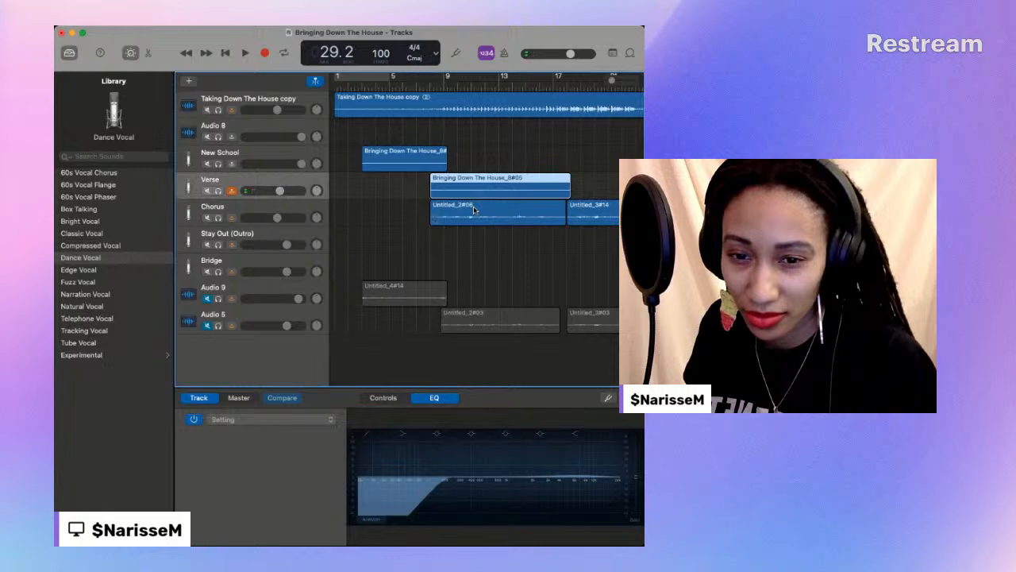
- Add an audio track holding the Bringing Down The House_8#05 region, place it directly below Audio 9 and mute it
click(191, 82)
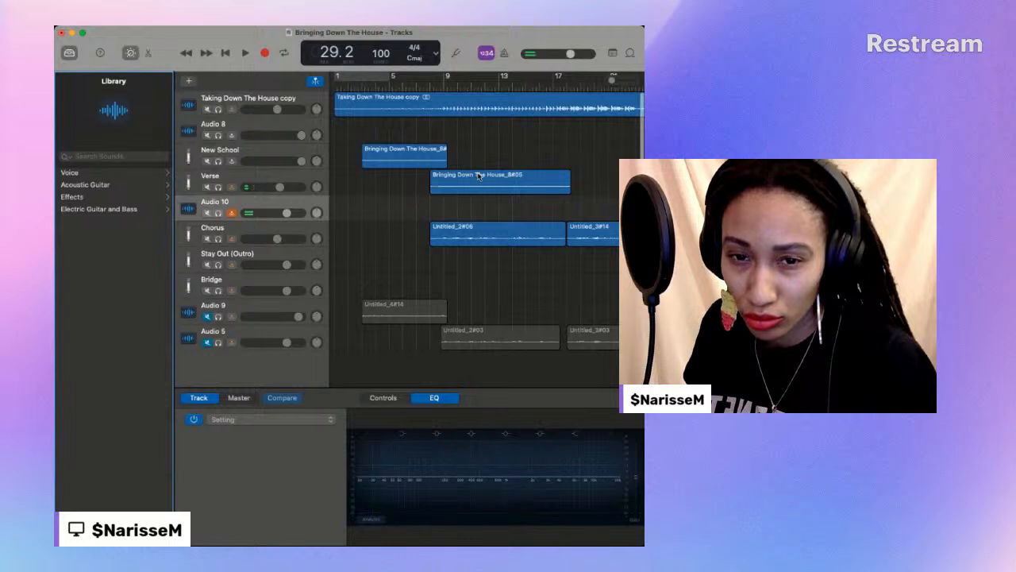
drag(478, 176, 475, 214)
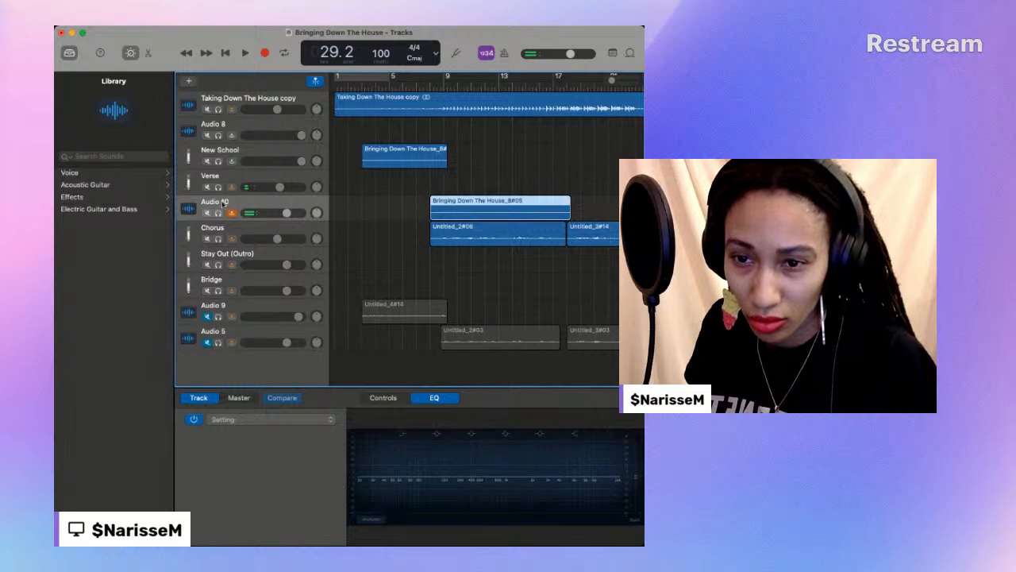
drag(223, 199, 223, 302)
click(208, 317)
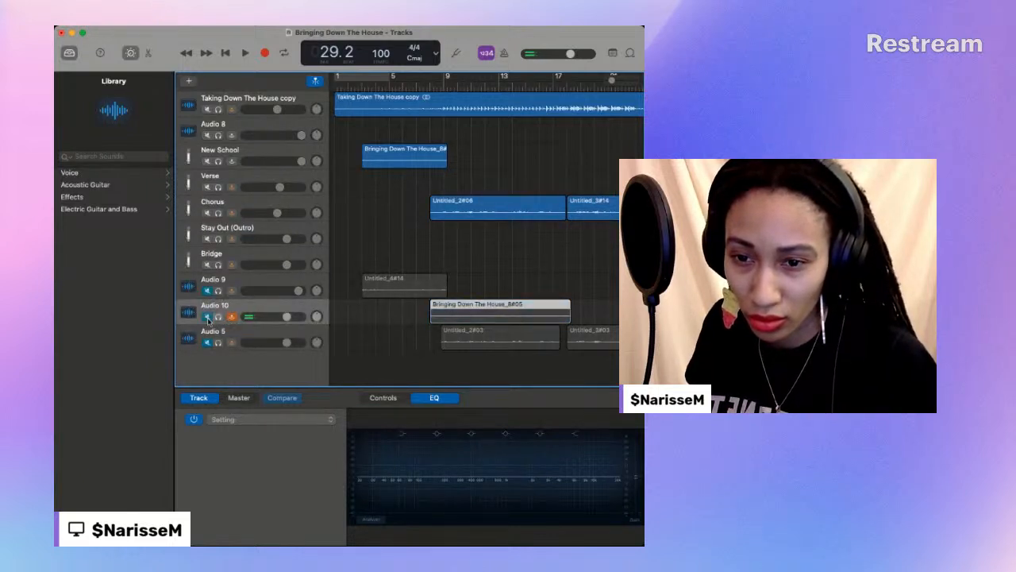
- Play from about bar 7 to bar 12, and shift the Untitled_2#06 region on Chorus to start just before bar 9
click(418, 84)
key(space)
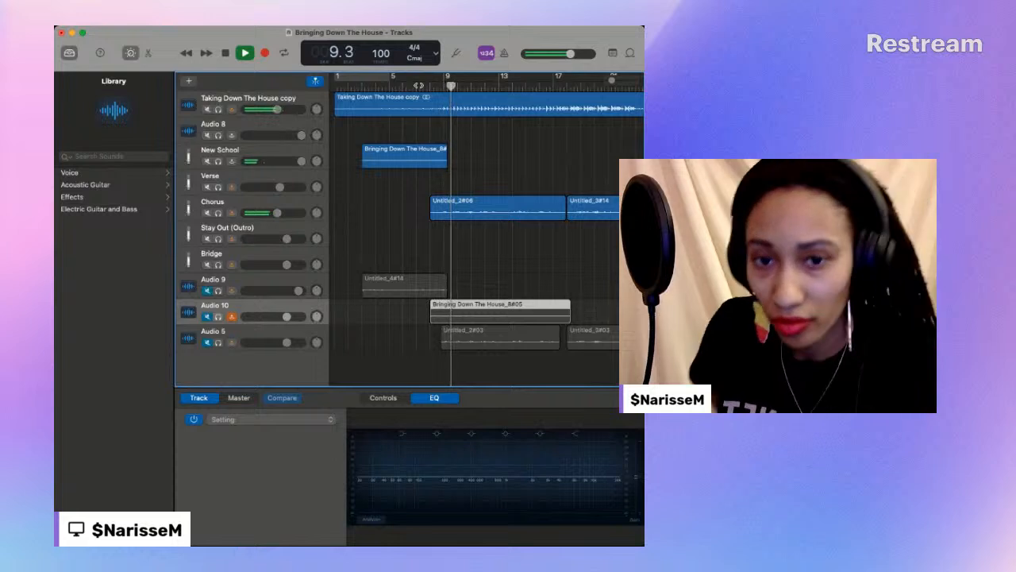
drag(611, 80, 615, 80)
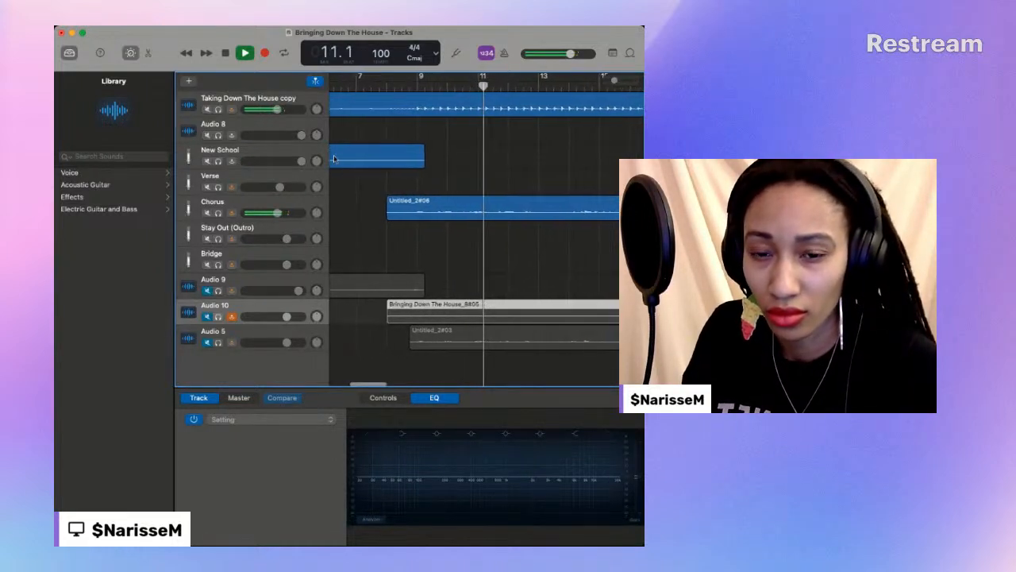
key(space)
drag(363, 213, 391, 215)
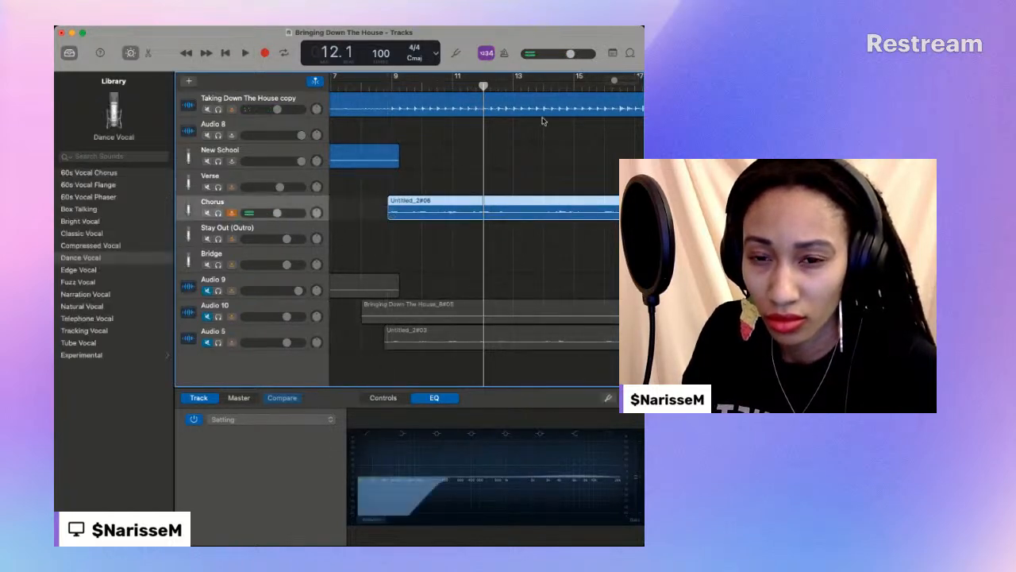
- Play the arrangement from about bar 9 to bar 19 to check the Untitled_2#06 and Untitled_3#14 regions on Chorus
click(389, 84)
click(245, 54)
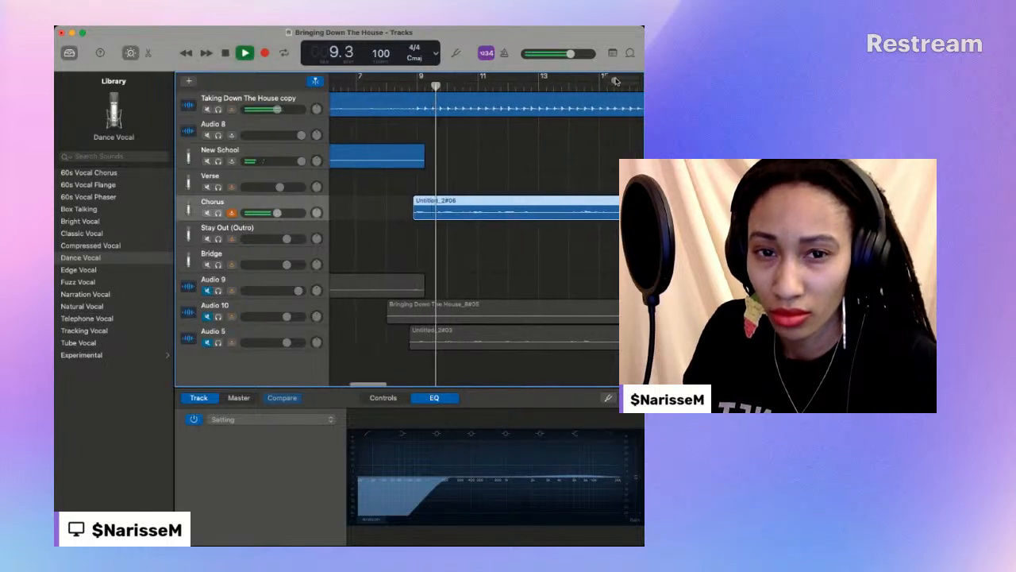
drag(614, 81, 612, 82)
scroll(613, 81, left, 1)
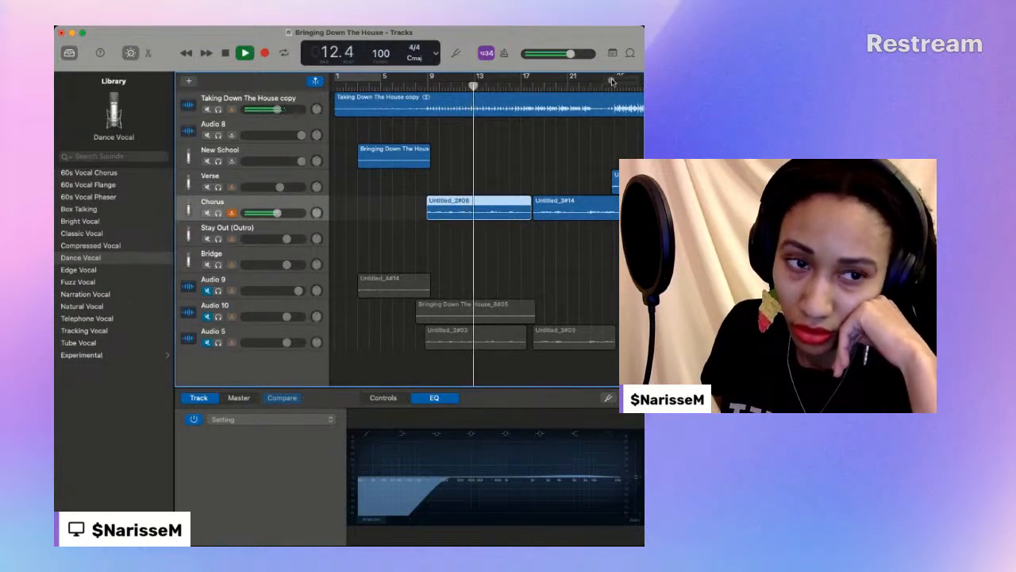
scroll(612, 82, right, 1)
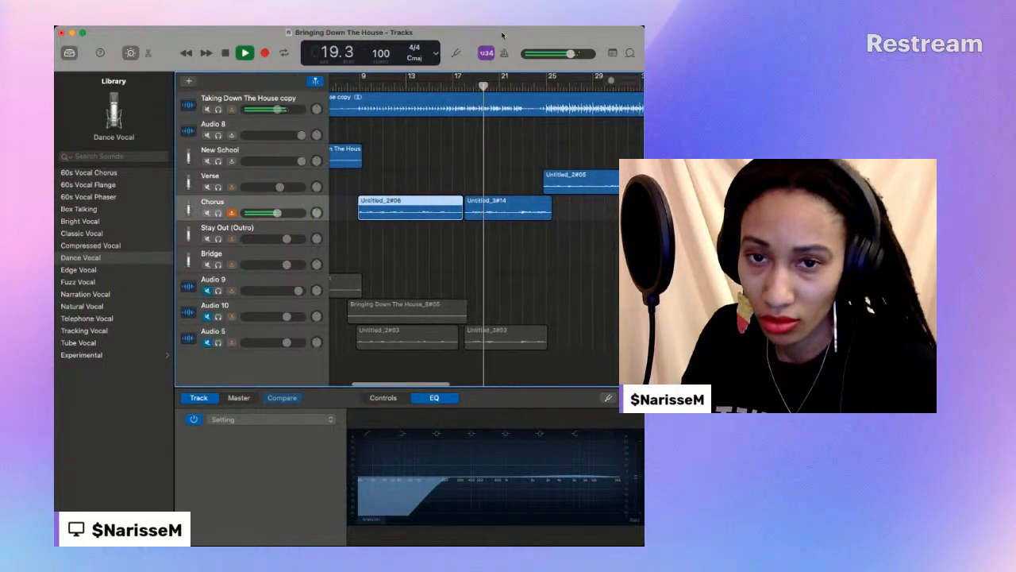
key(space)
- Play from about bar 15 to bar 17 beat 3, and trim the end of Untitled_2#06 on Chorus to that position
click(428, 82)
click(245, 53)
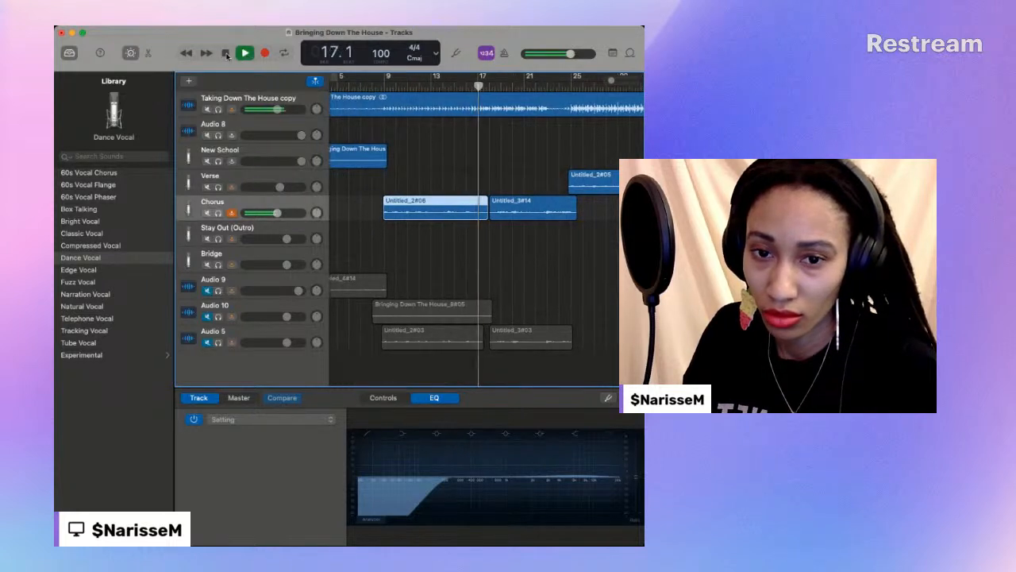
click(227, 53)
drag(611, 81, 623, 82)
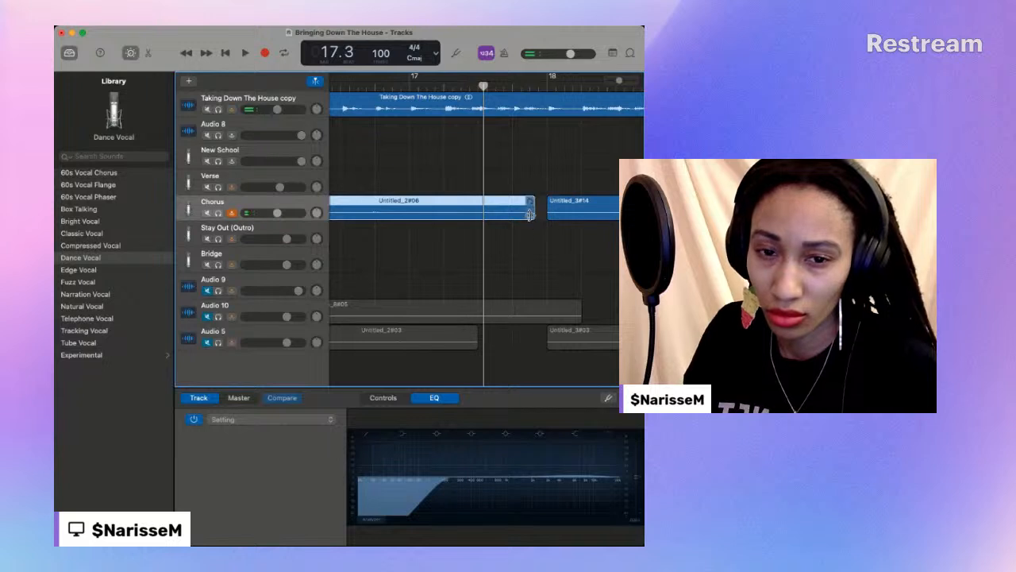
drag(524, 212, 480, 211)
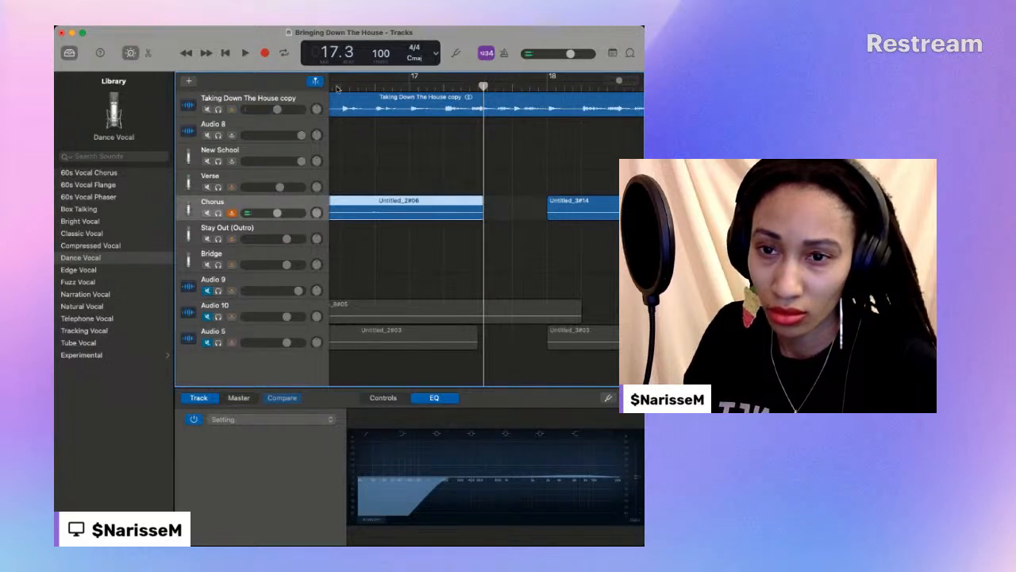
- Play on to bar 18 beat 2, and trim the start of the Untitled_3#14 region on Chorus to that position
click(244, 53)
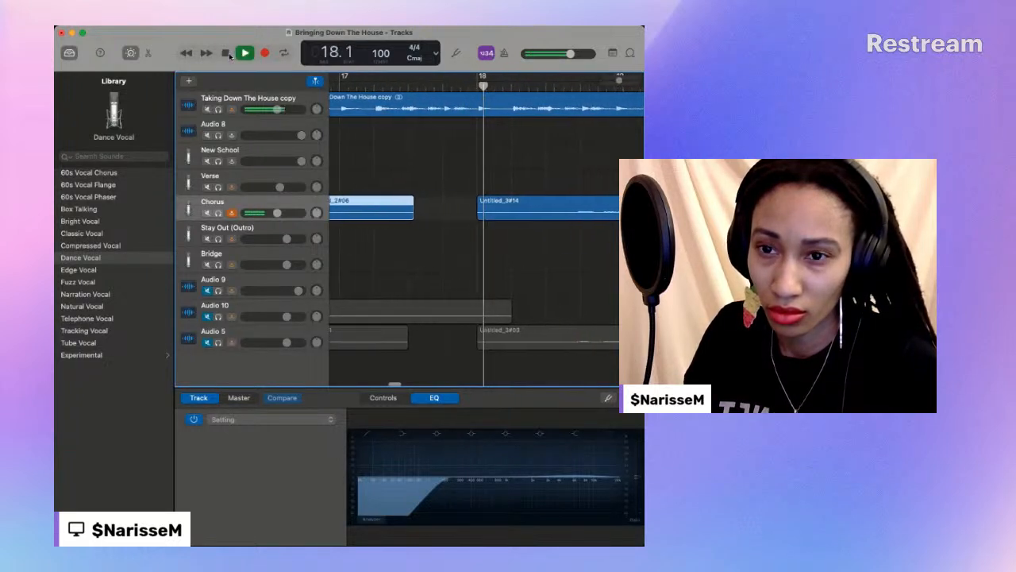
click(226, 54)
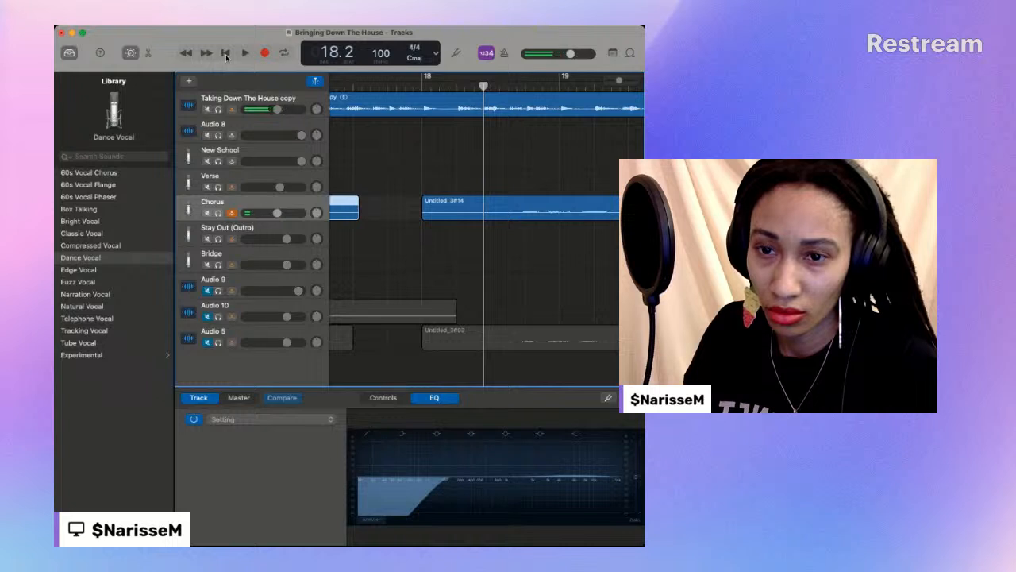
drag(424, 209, 484, 209)
- Play on to bar 25 beat 1, and trim the end of the Untitled_3#14 region on Chorus to that position
click(243, 53)
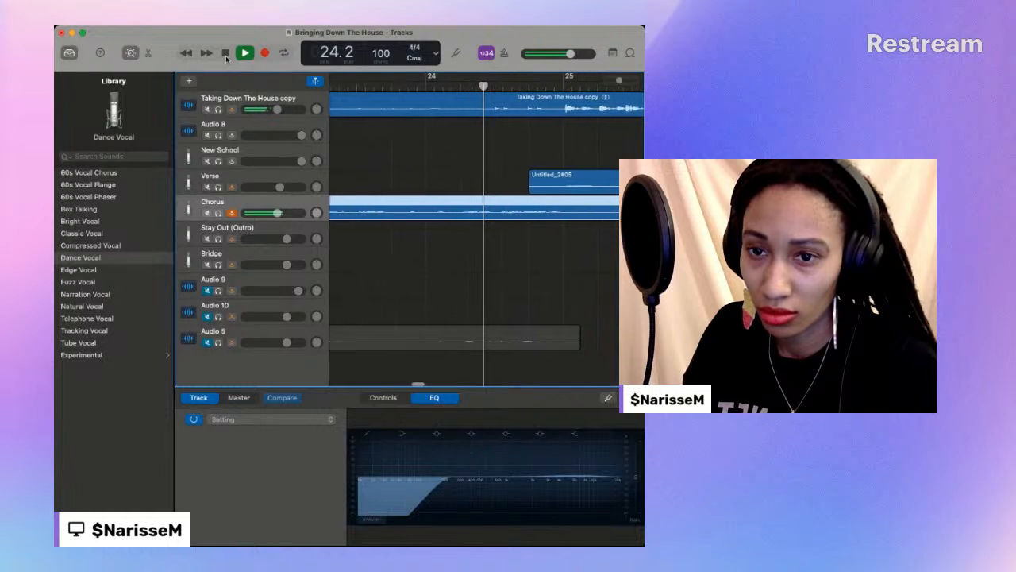
click(228, 54)
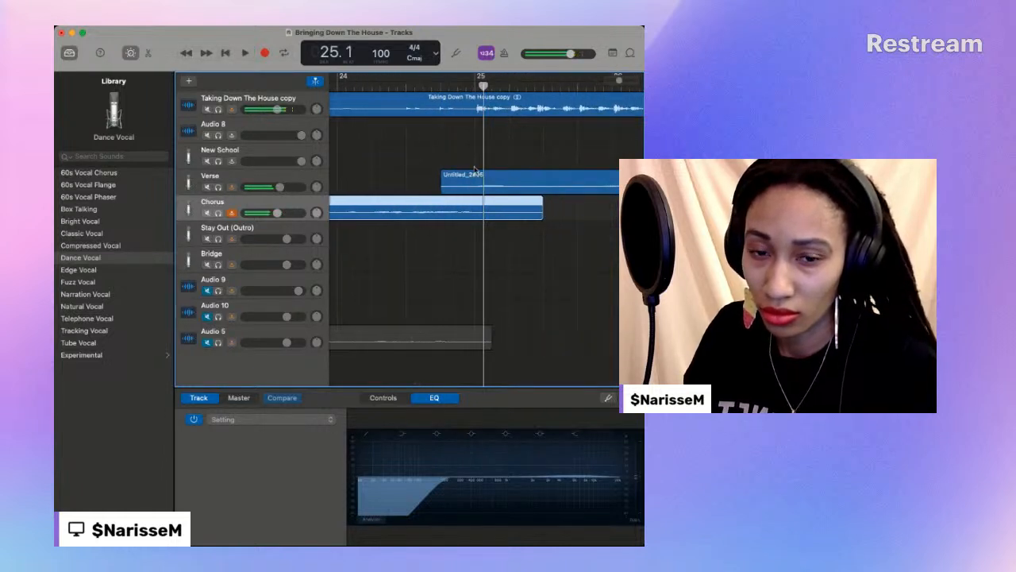
drag(539, 211, 483, 210)
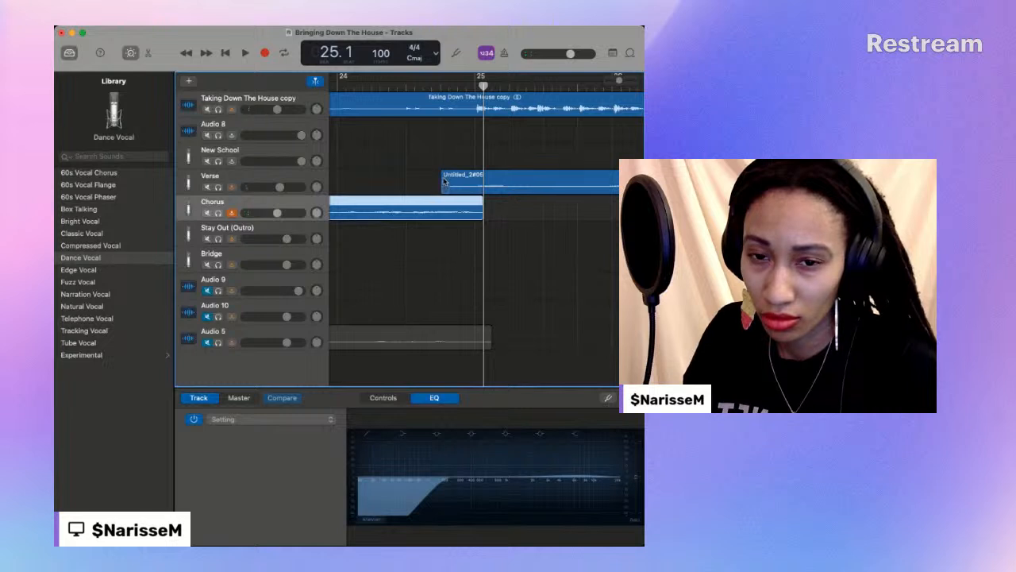
- Play the Verse region from about bar 24 to bar 40, replay it from about bar 34, pause near bar 35 and resume playback
drag(628, 80, 611, 83)
click(405, 85)
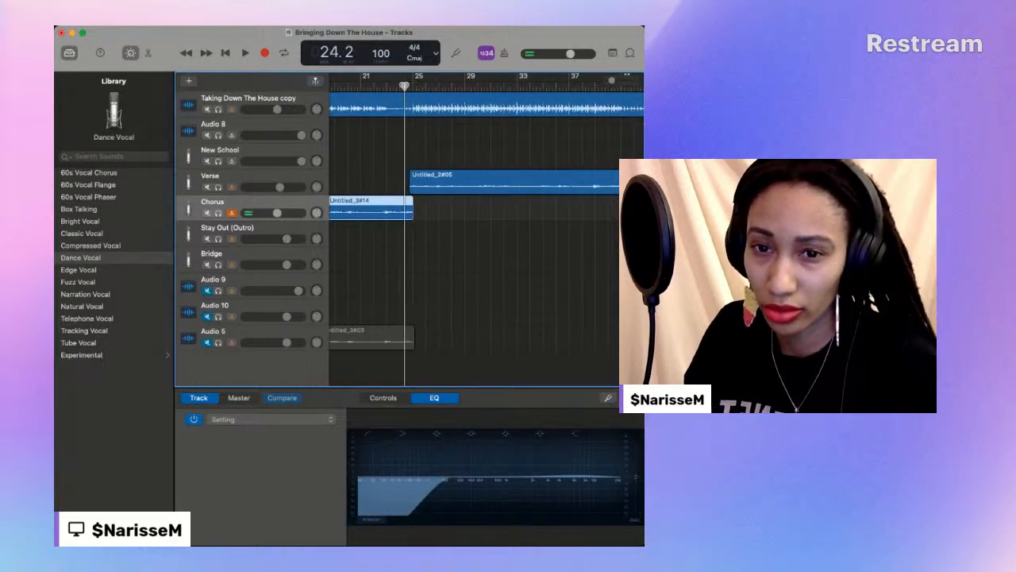
click(244, 53)
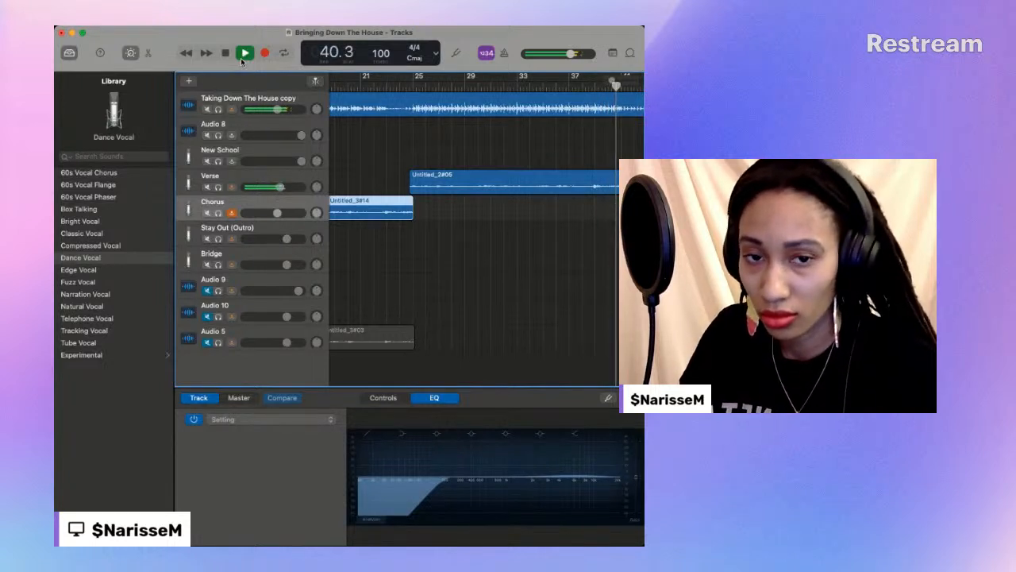
click(532, 85)
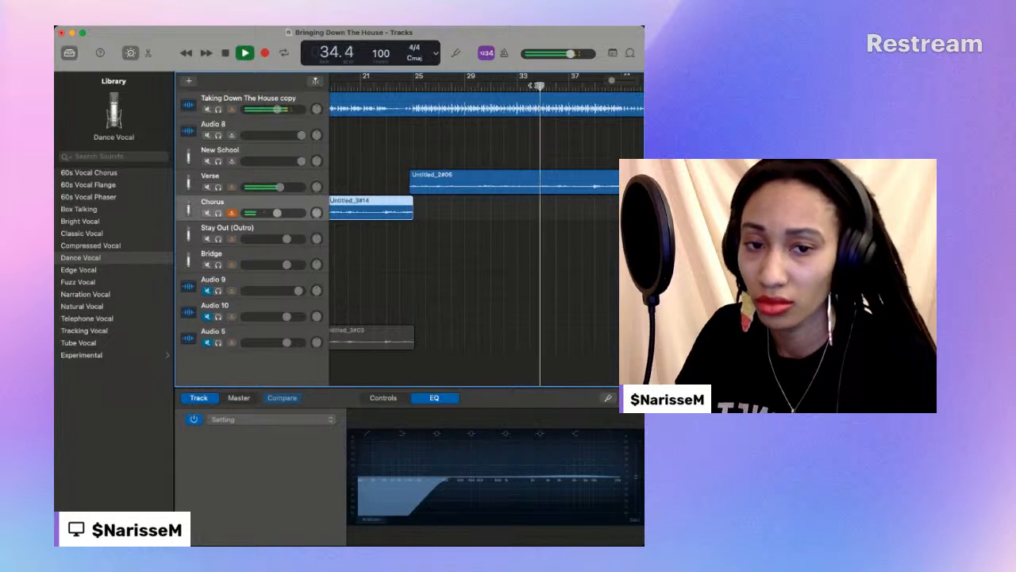
click(225, 53)
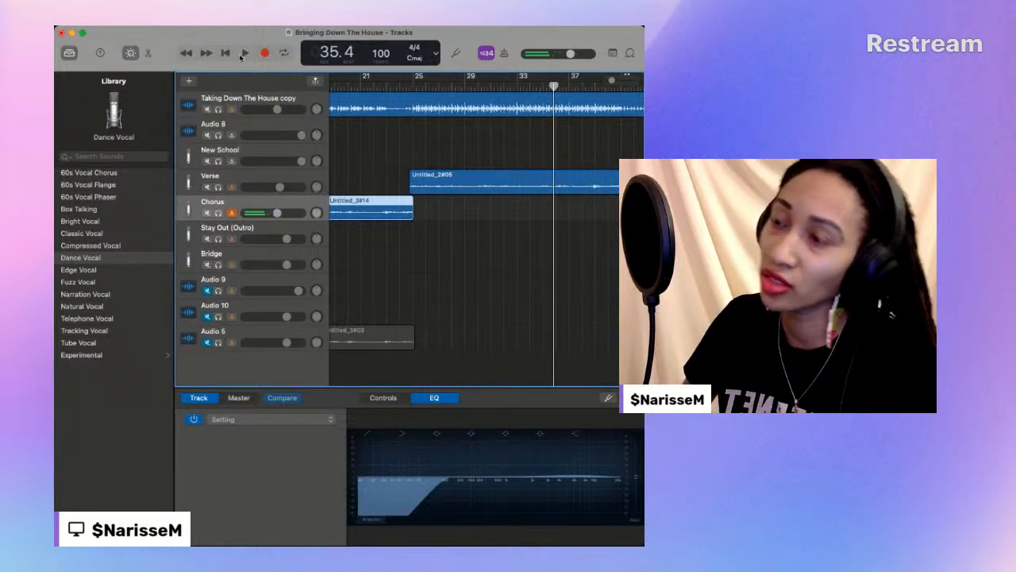
click(243, 53)
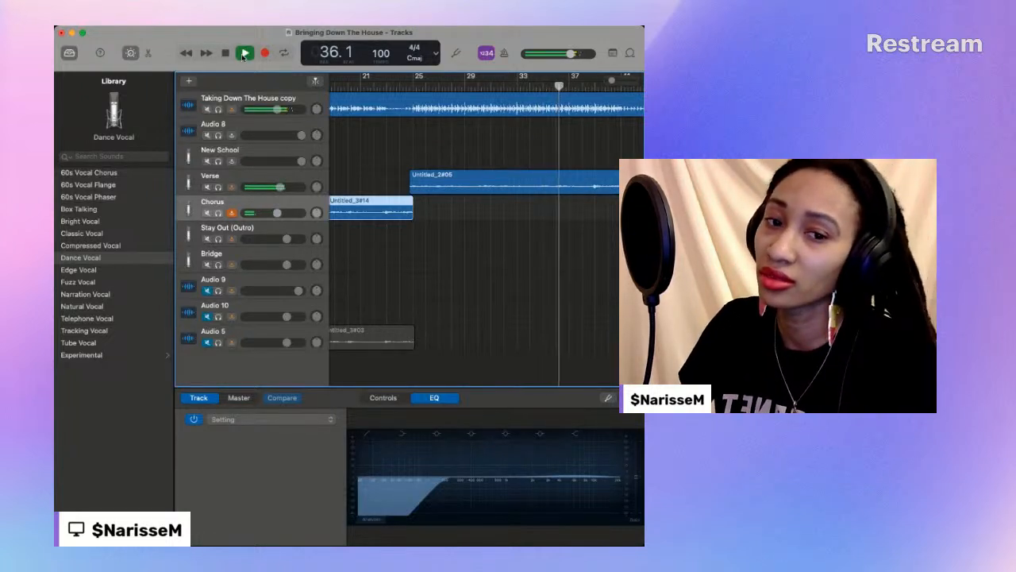
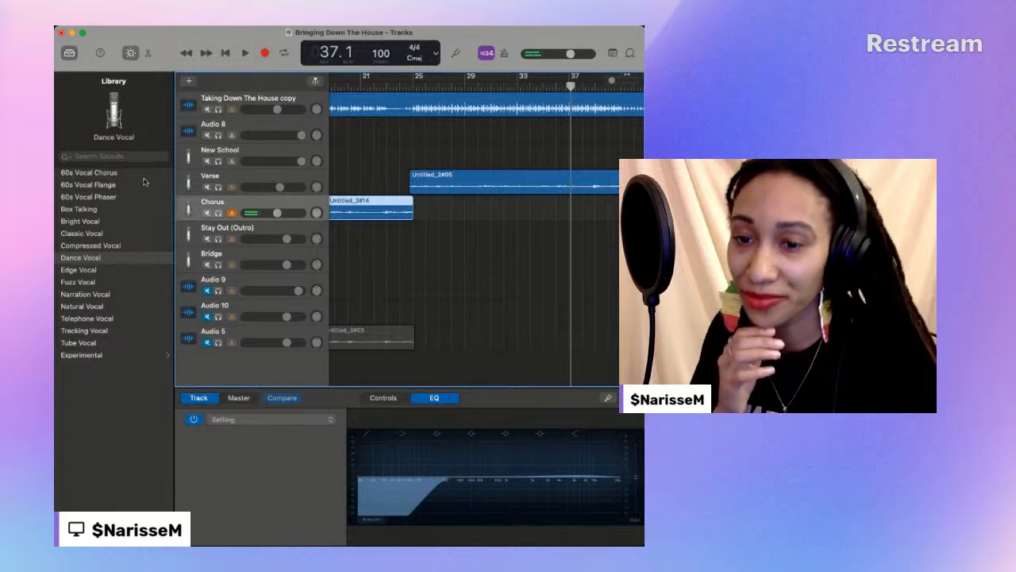
- Mute the Verse track and record a new verse vocal on Audio 8 from bar 24 beat 3 to bar 41 beat 4
click(208, 187)
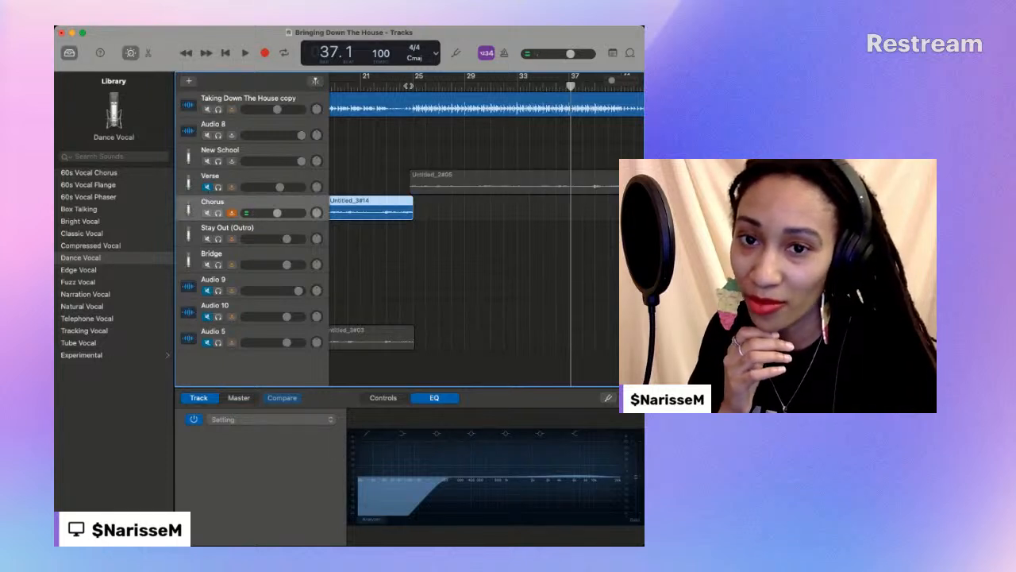
click(409, 84)
click(238, 125)
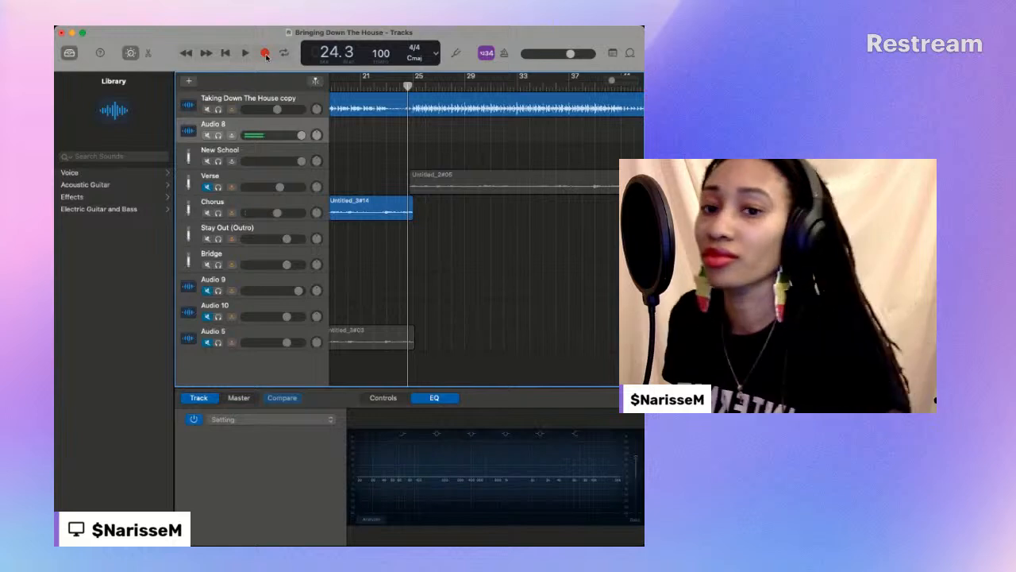
click(266, 54)
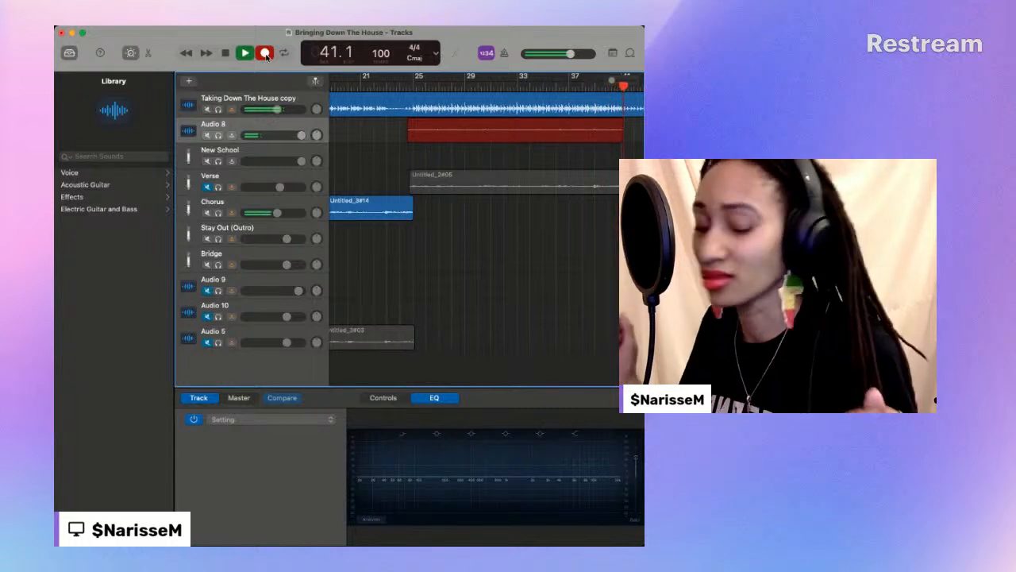
click(266, 54)
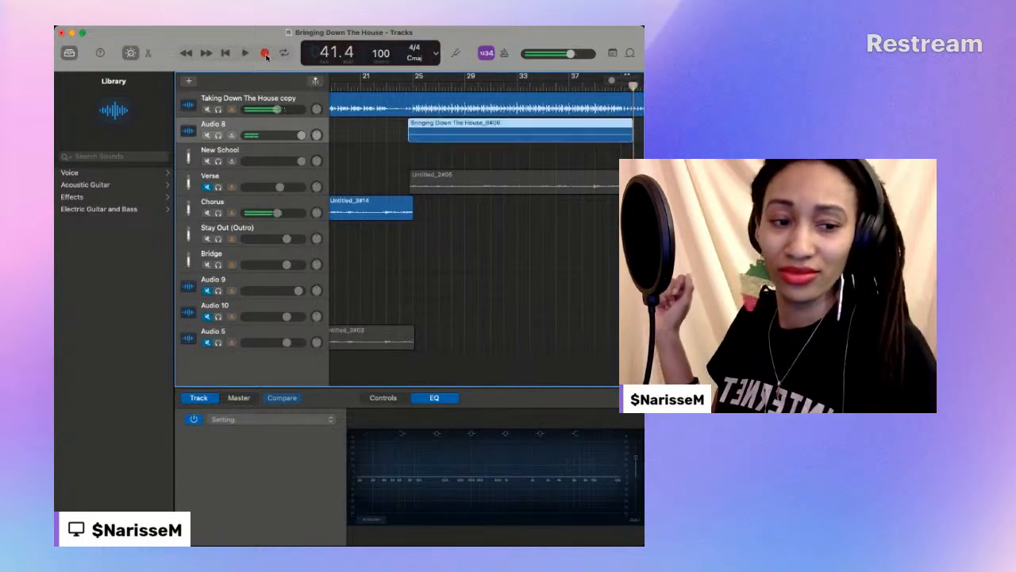
- Play back the new Audio 8 verse take from about bar 24 to bar 41
click(410, 85)
scroll(411, 85, down, 1)
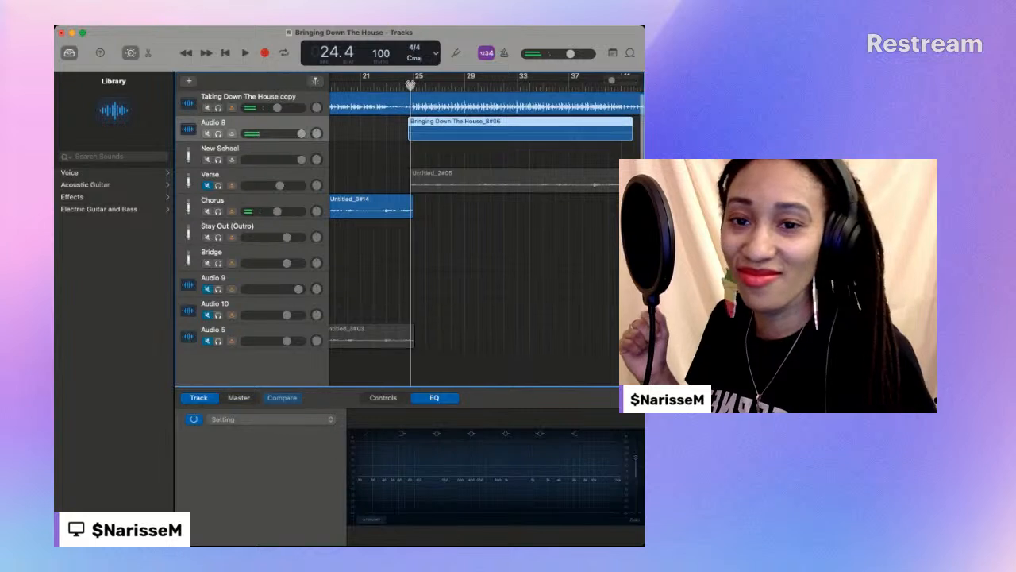
key(space)
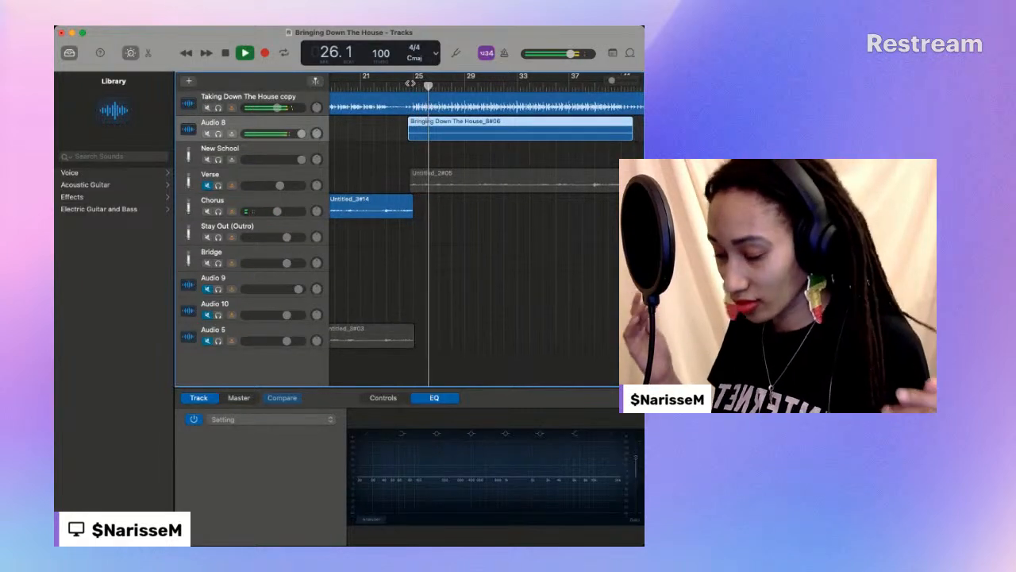
click(403, 85)
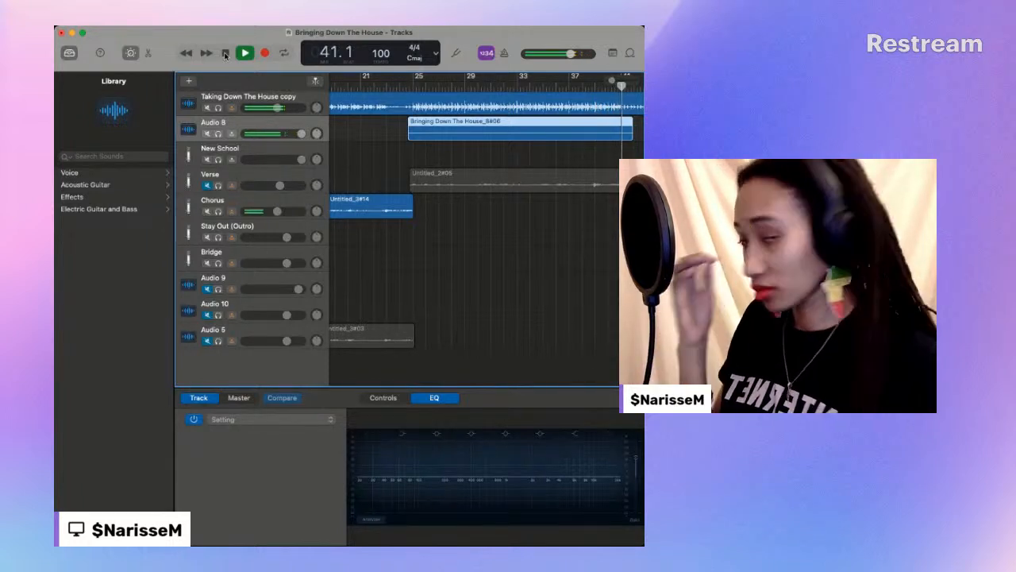
- Record another verse take on Audio 8 from bar 24 beat 1 to bar 41 beat 4
drag(416, 83, 400, 84)
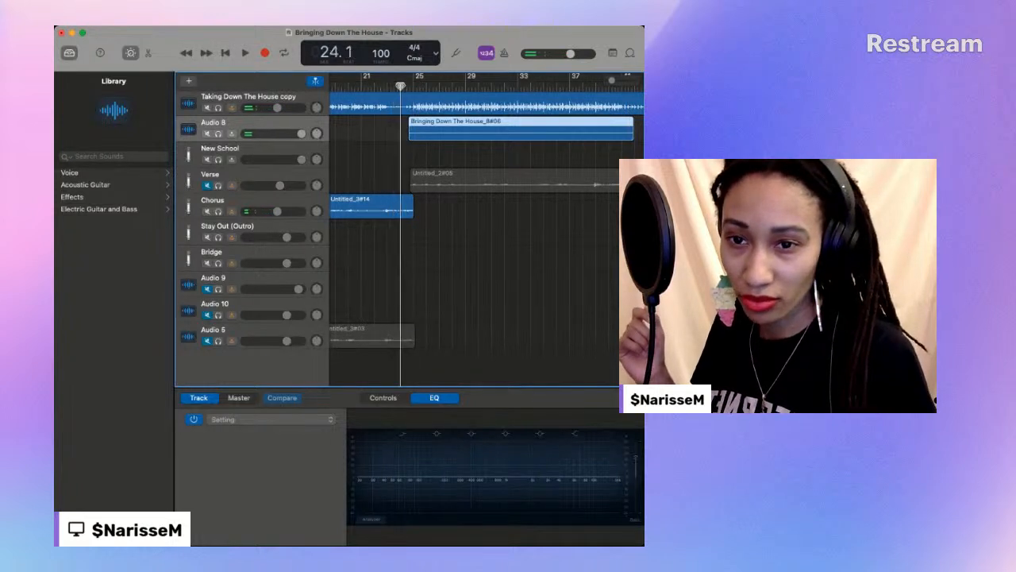
click(264, 53)
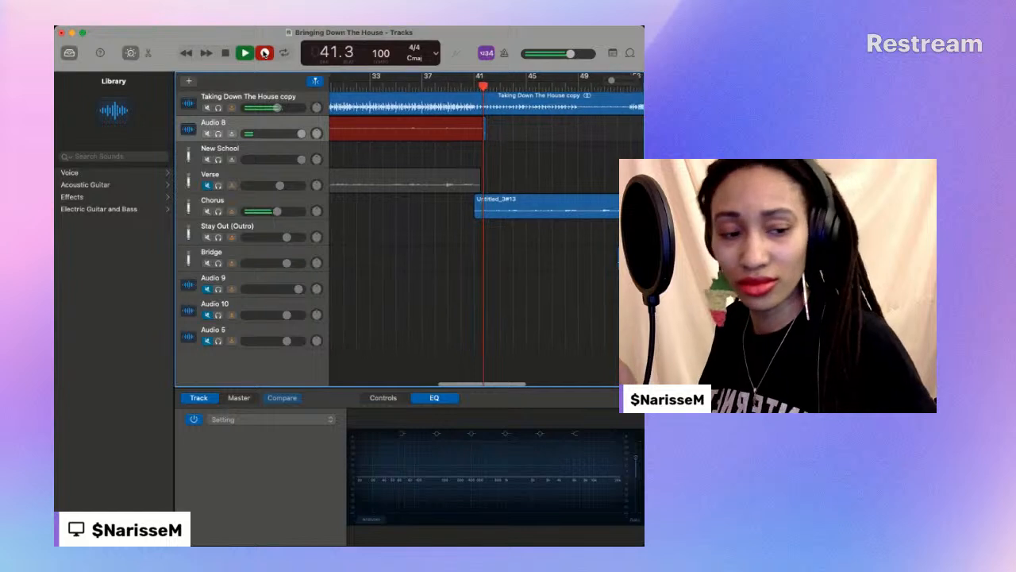
click(265, 53)
- Play back the Bringing Down The House_8#07 take, replaying it from about bar 29 to bar 41 beat 4
scroll(381, 115, left, 10)
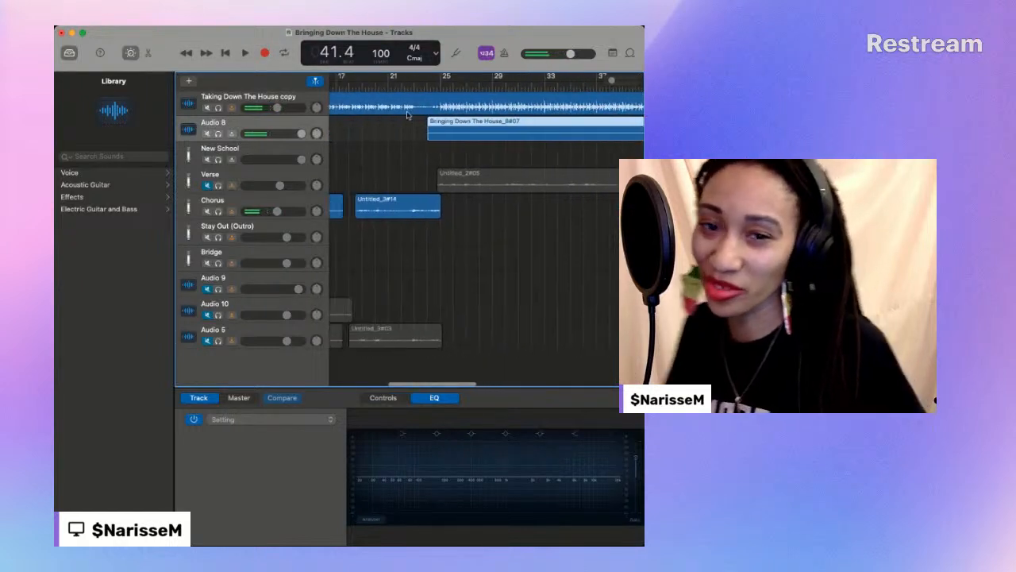
key(space)
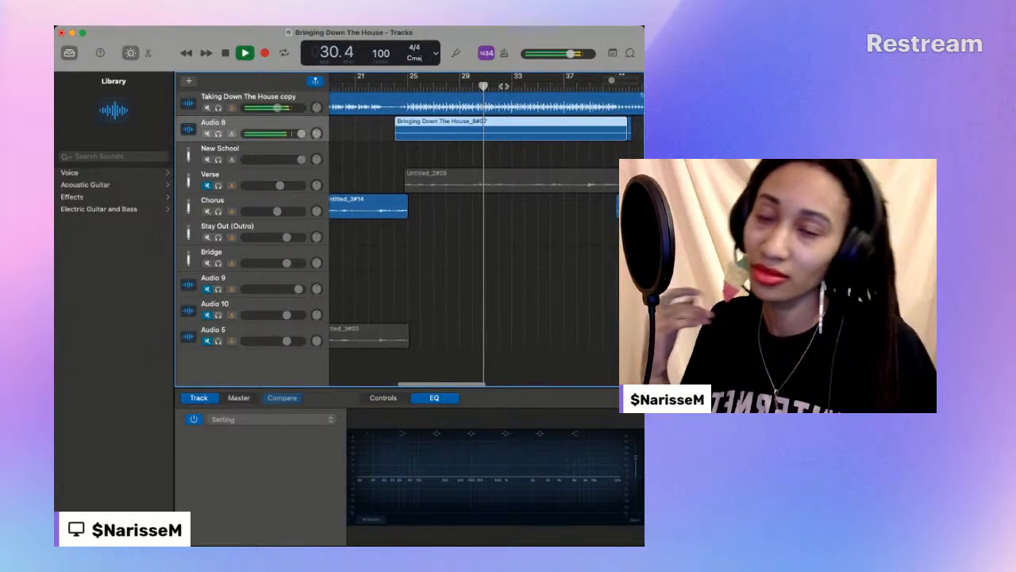
click(459, 84)
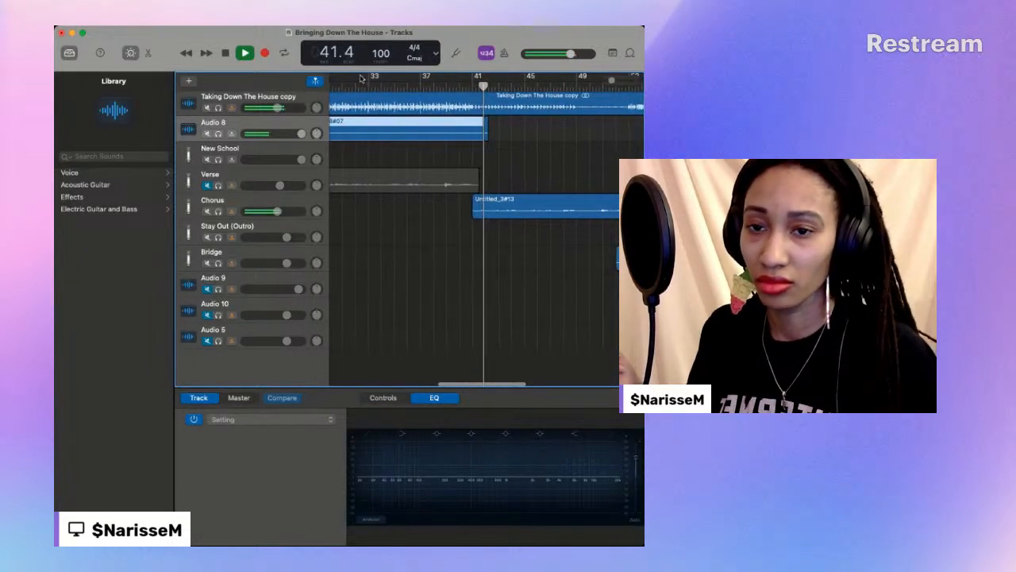
key(space)
- Record the verse again on Audio 8 from bar 24 beat 1 to bar 41 beat 2
scroll(428, 87, left, 10)
drag(428, 87, 425, 85)
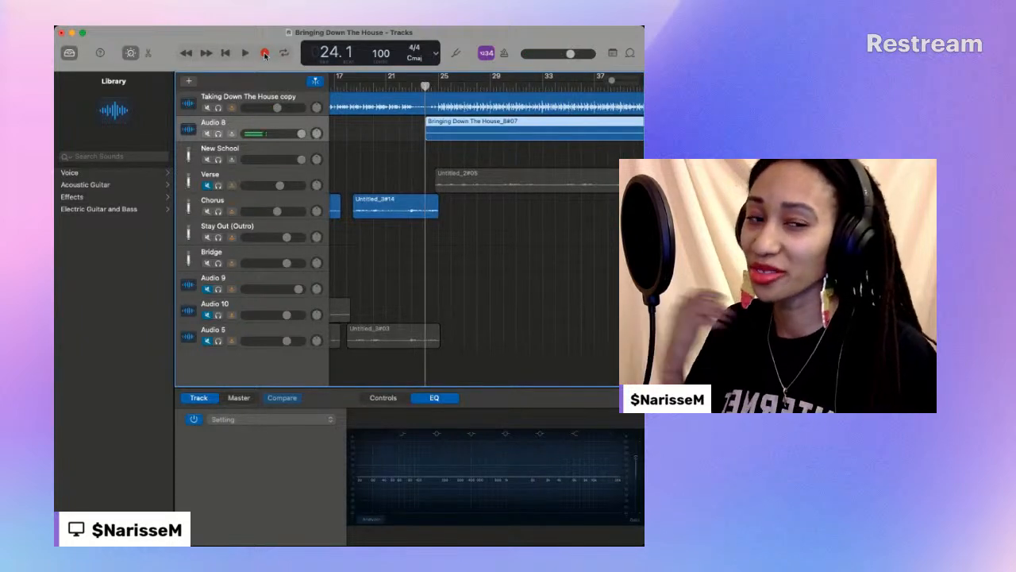
click(265, 54)
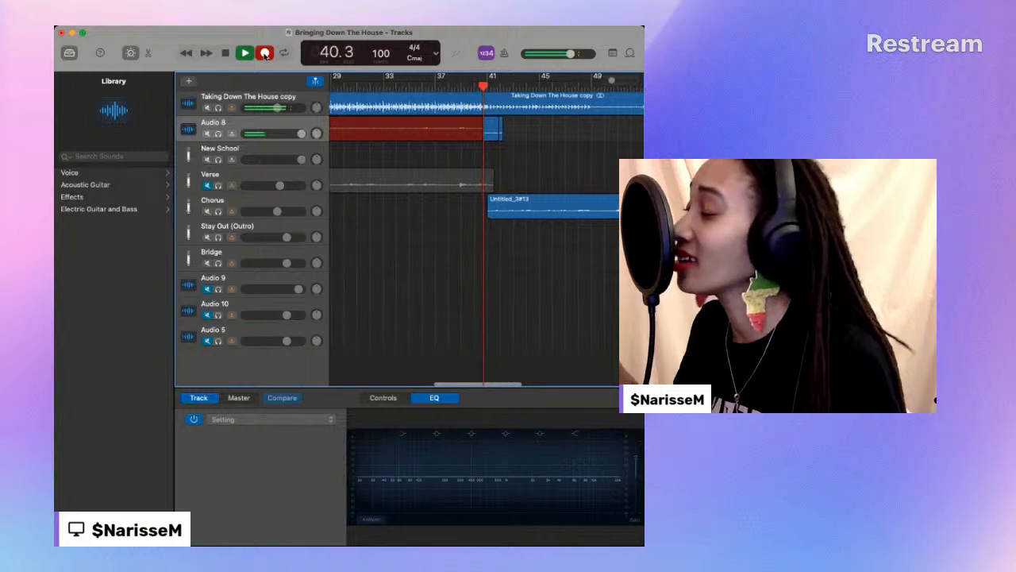
click(265, 53)
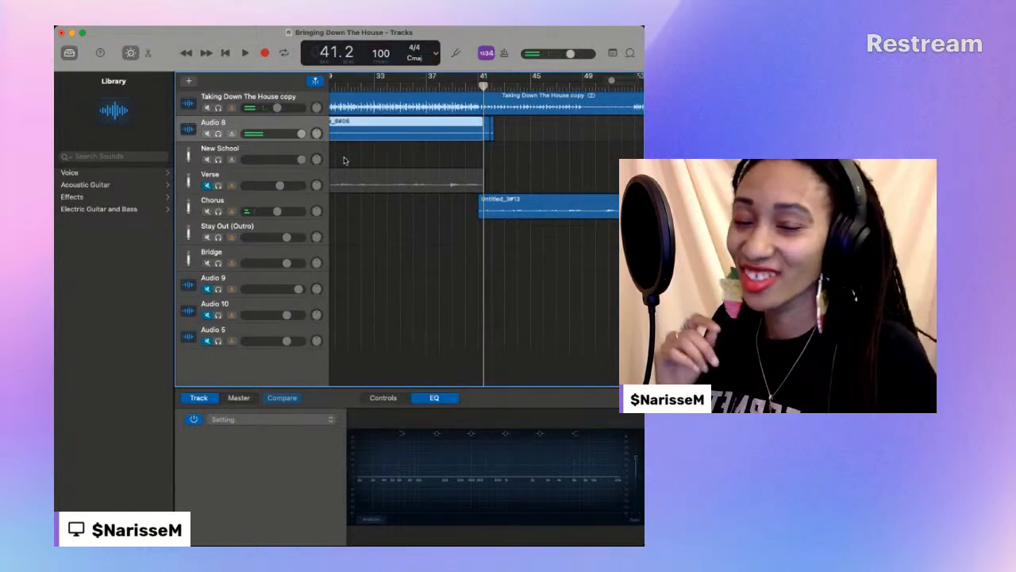
- Play the Bringing Down The House_8#08 take from bar 24 beat 1 and stop at bar 32
scroll(345, 160, left, 3)
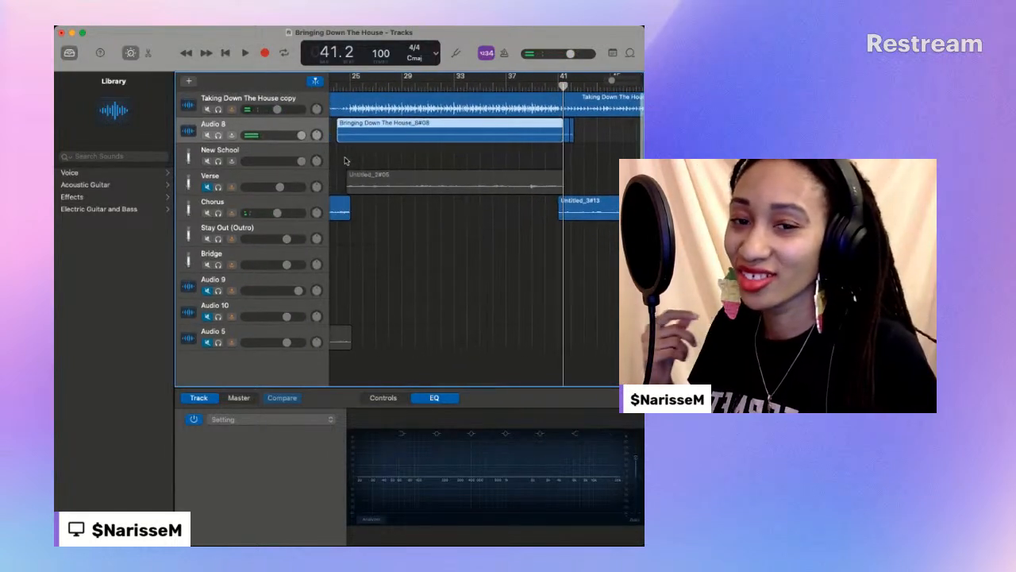
click(337, 85)
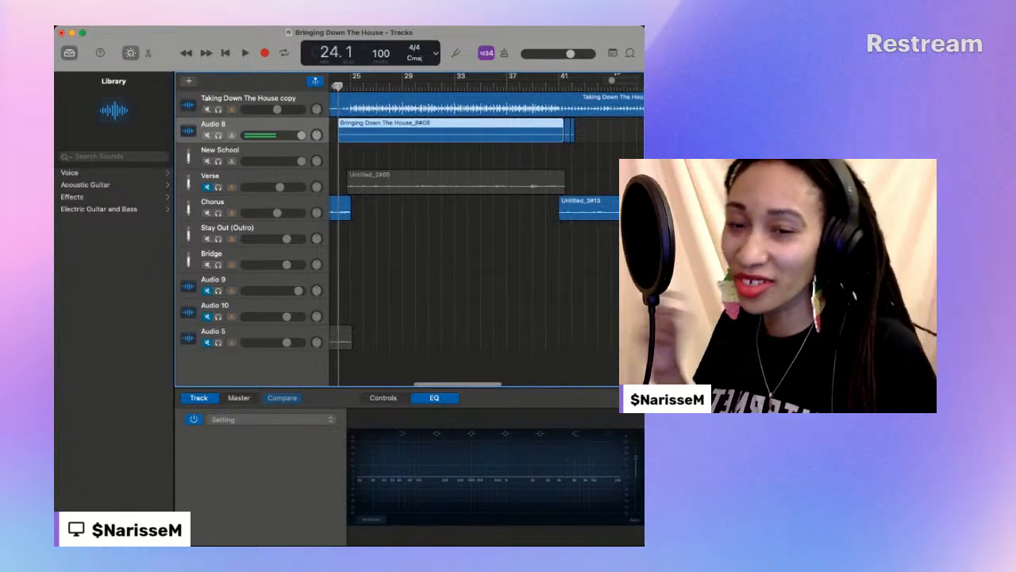
key(space)
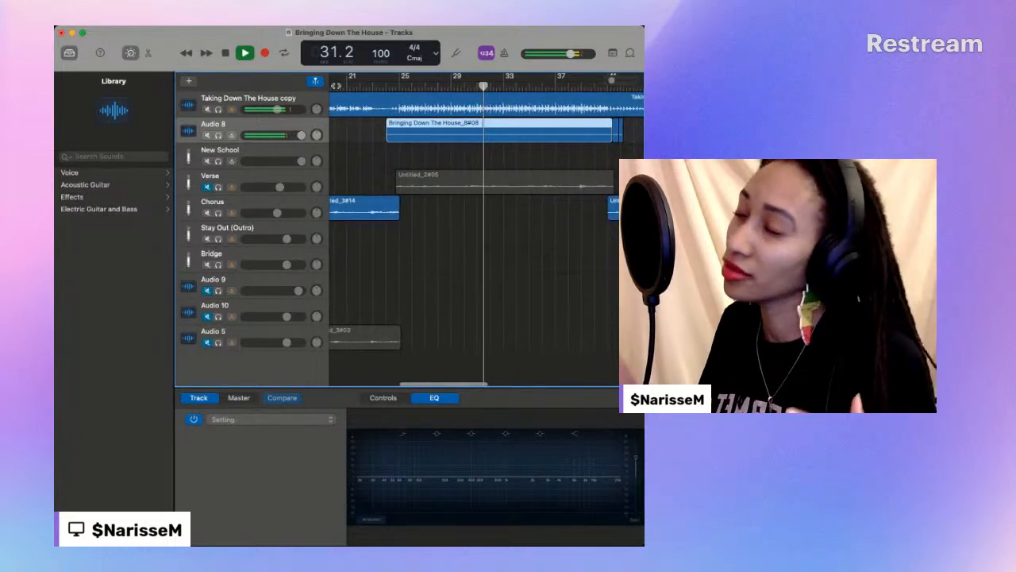
key(space)
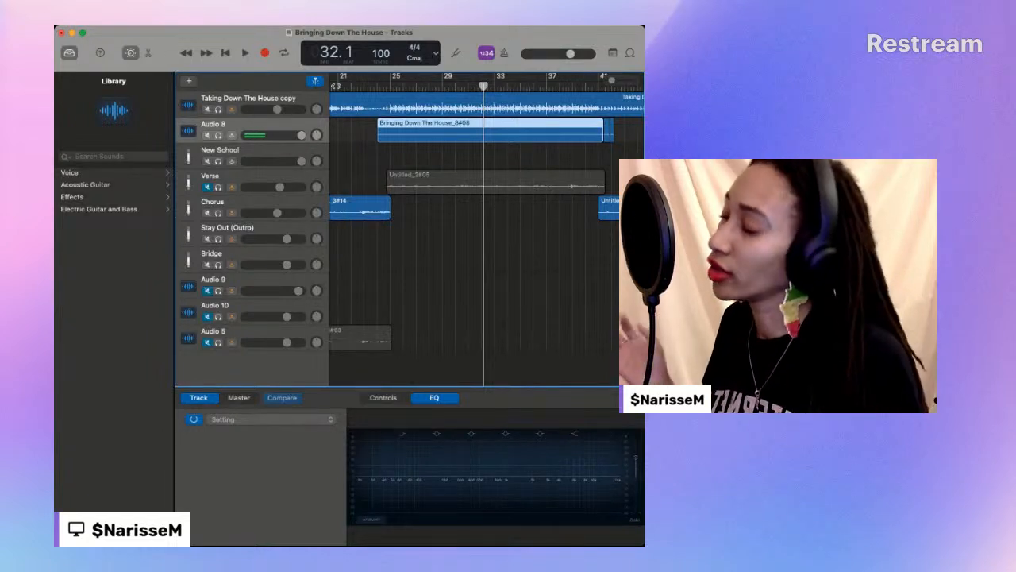
- Record a fresh verse take over the previous one on Audio 8, from bar 24 beat 1 to bar 41 beat 4
click(376, 86)
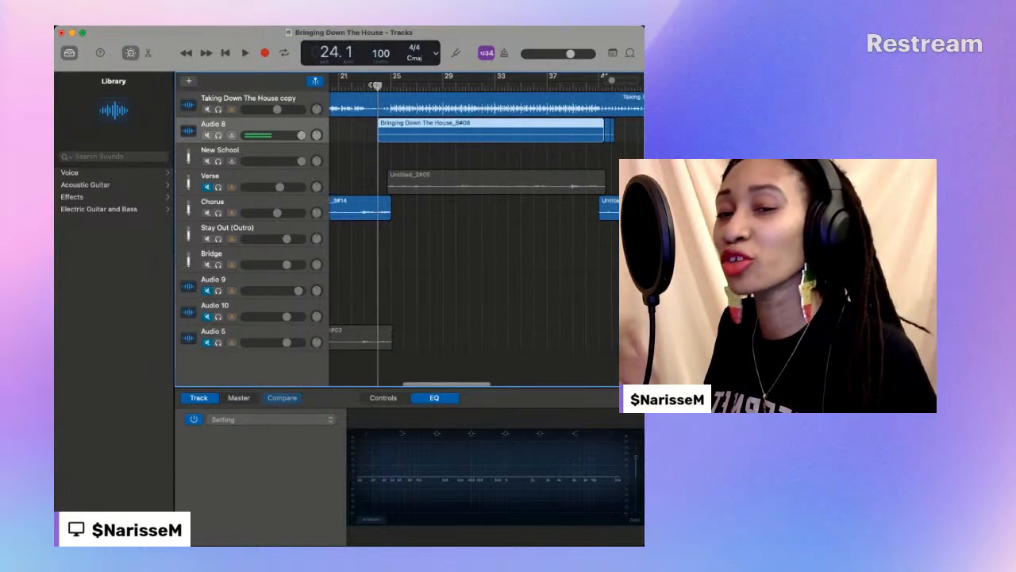
click(264, 53)
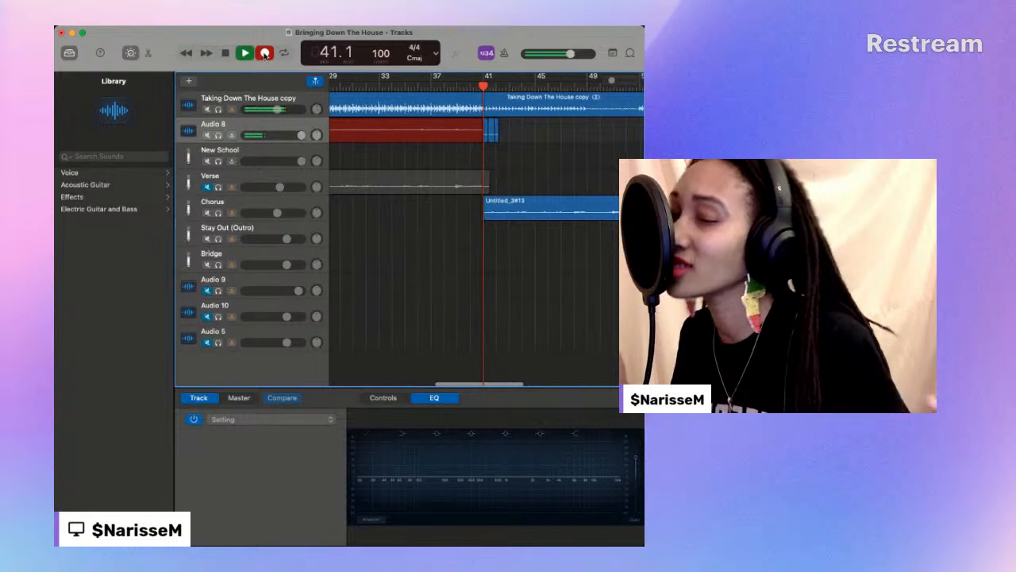
click(265, 53)
- Play the newest take from about bar 24, lower Audio 8's volume slightly, and replay from about bar 34 to bar 41 beat 4
scroll(421, 146, left, 5)
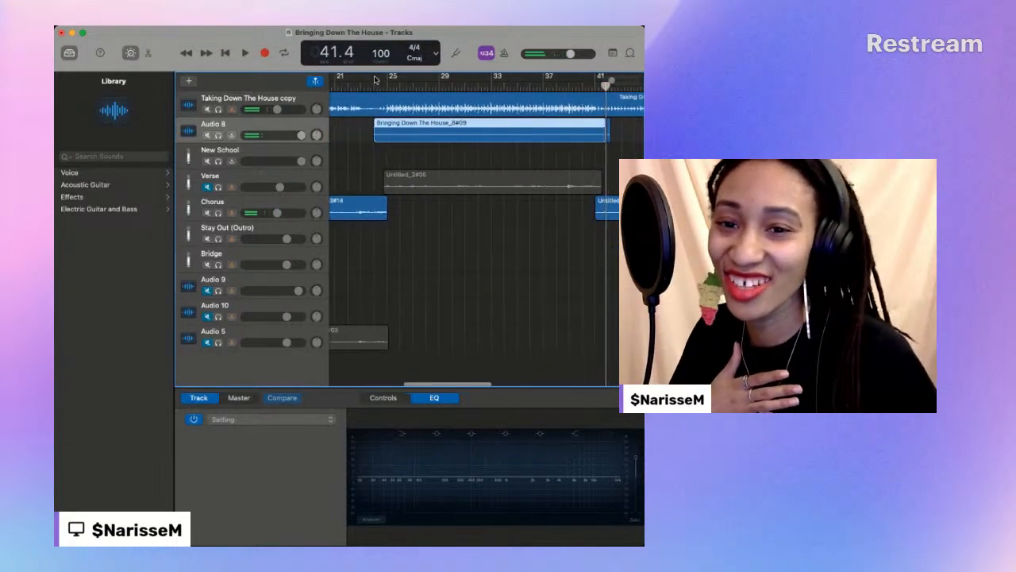
click(372, 85)
key(space)
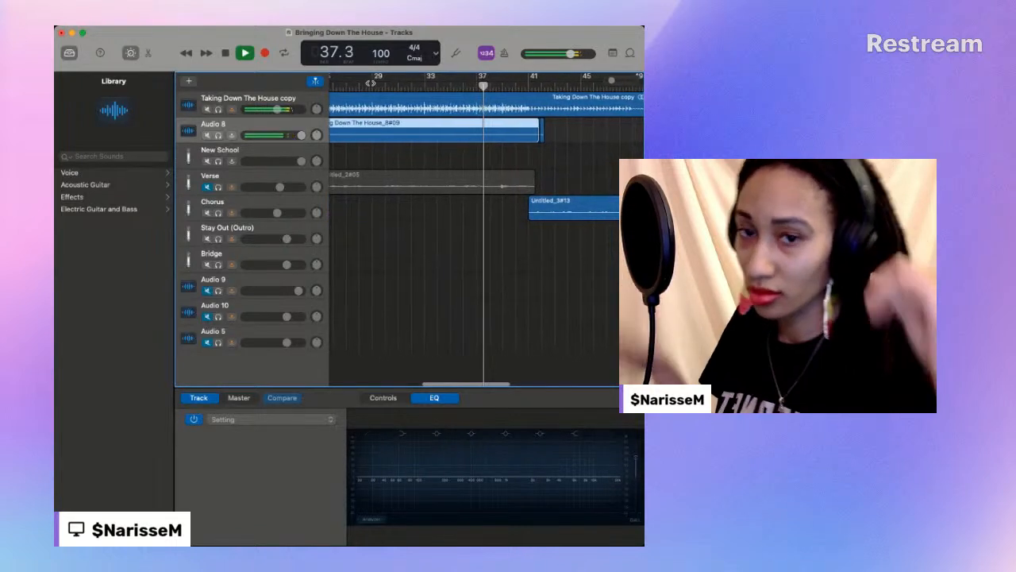
drag(302, 136, 297, 136)
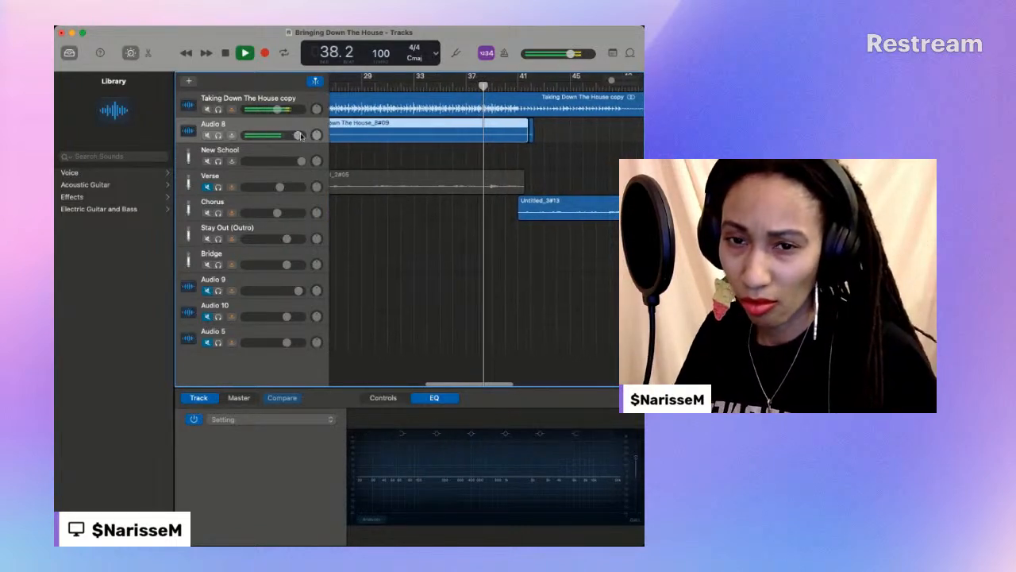
click(433, 87)
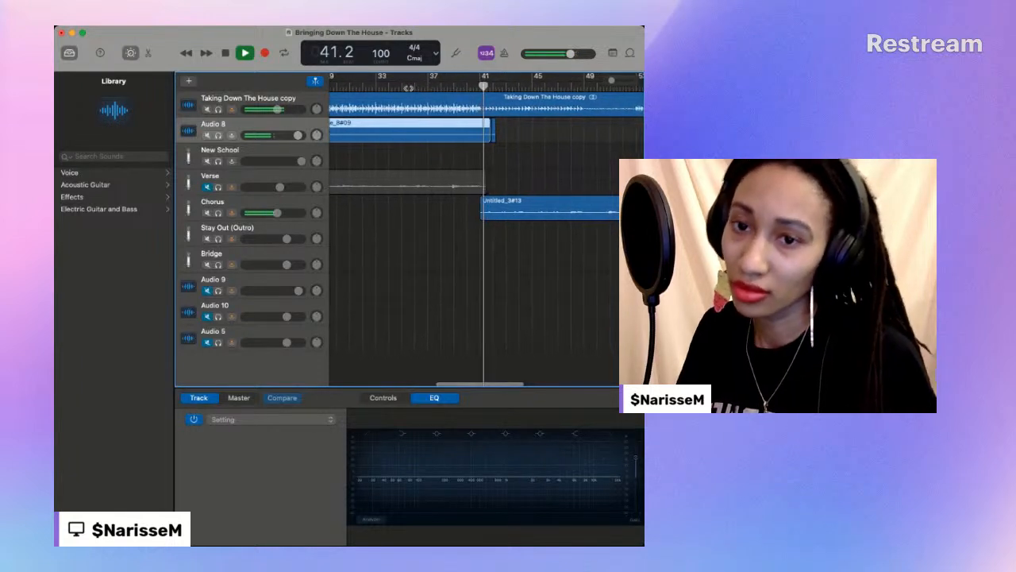
click(224, 53)
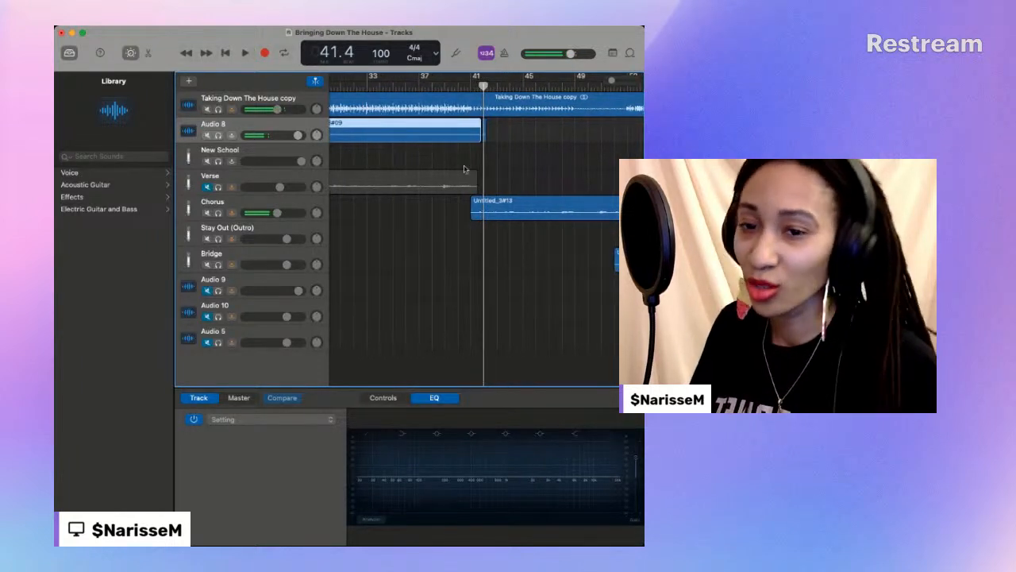
- Trim the start of the Bringing Down The House_8#09 region on Audio 8 to line up with the Verse region's start
scroll(457, 183, left, 5)
click(455, 179)
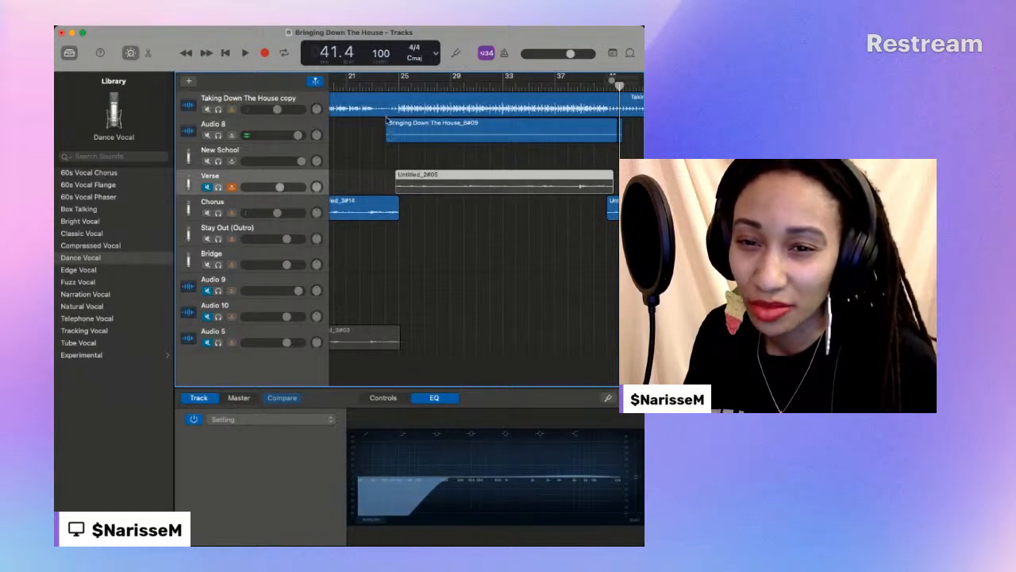
drag(387, 136, 396, 137)
- Play the trimmed Audio 8 verse region from bar 24 beat 4 to bar 41 beat 2
click(399, 86)
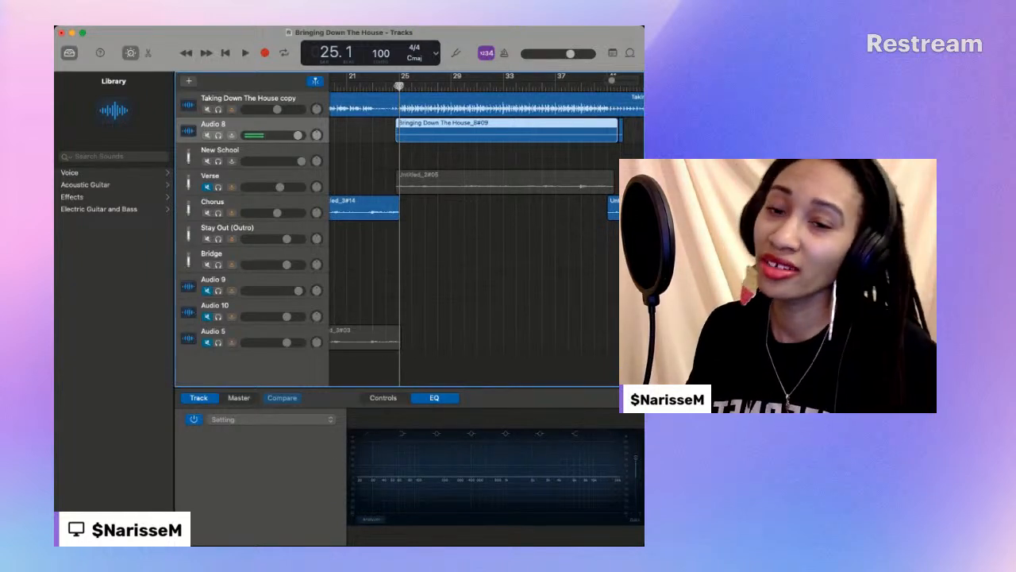
scroll(477, 231, down, 1)
click(388, 85)
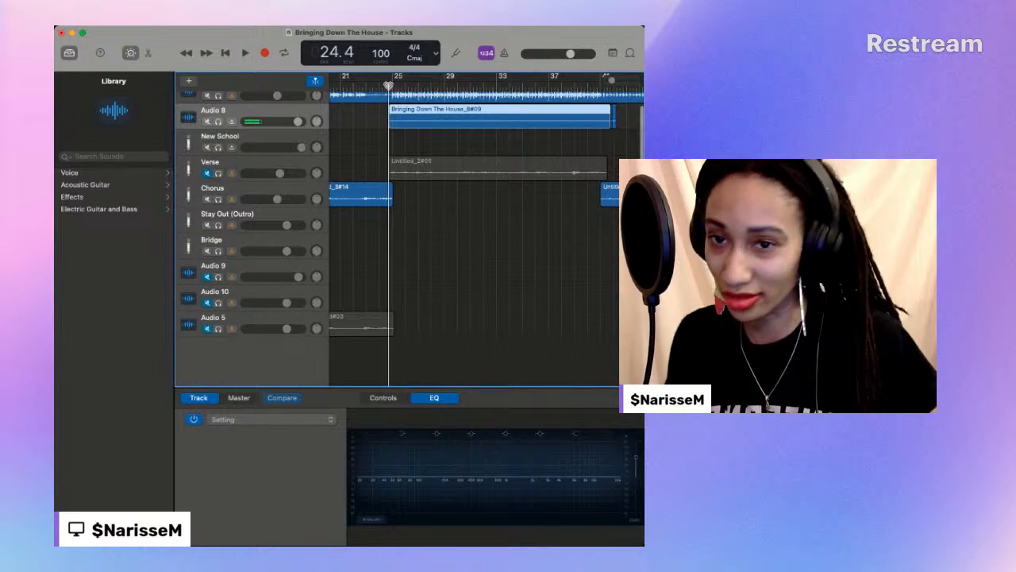
scroll(389, 86, down, 1)
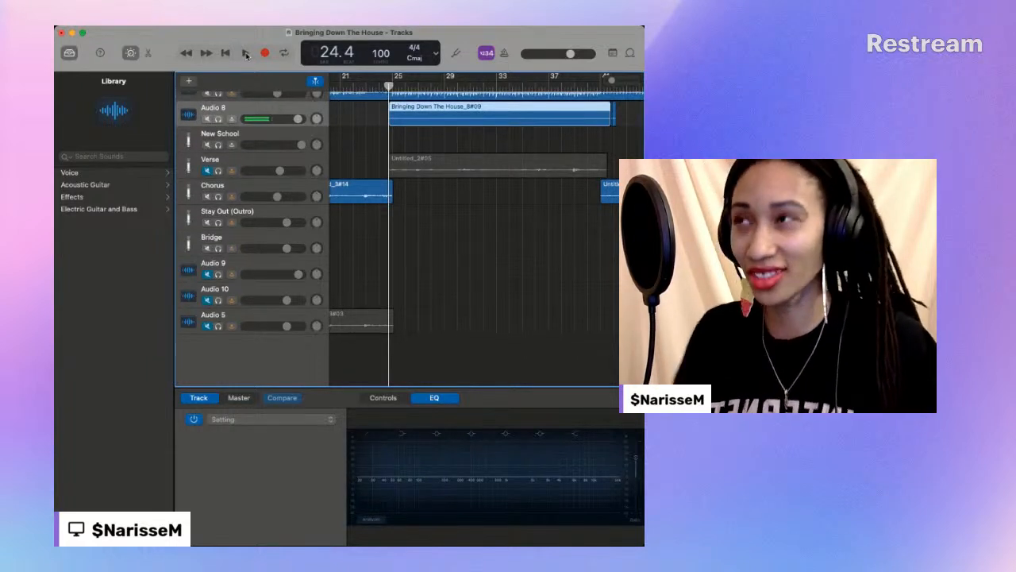
click(245, 53)
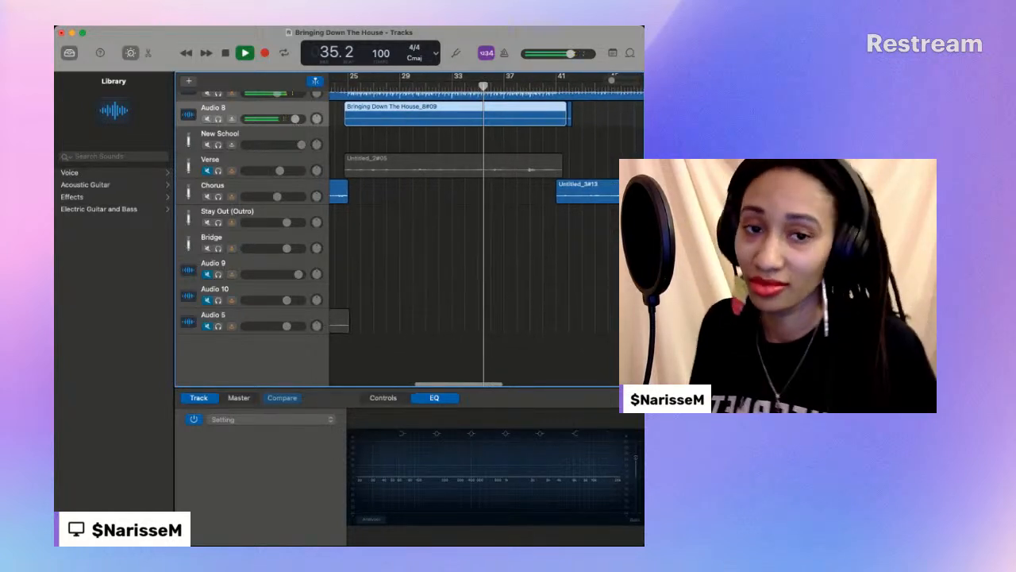
click(157, 265)
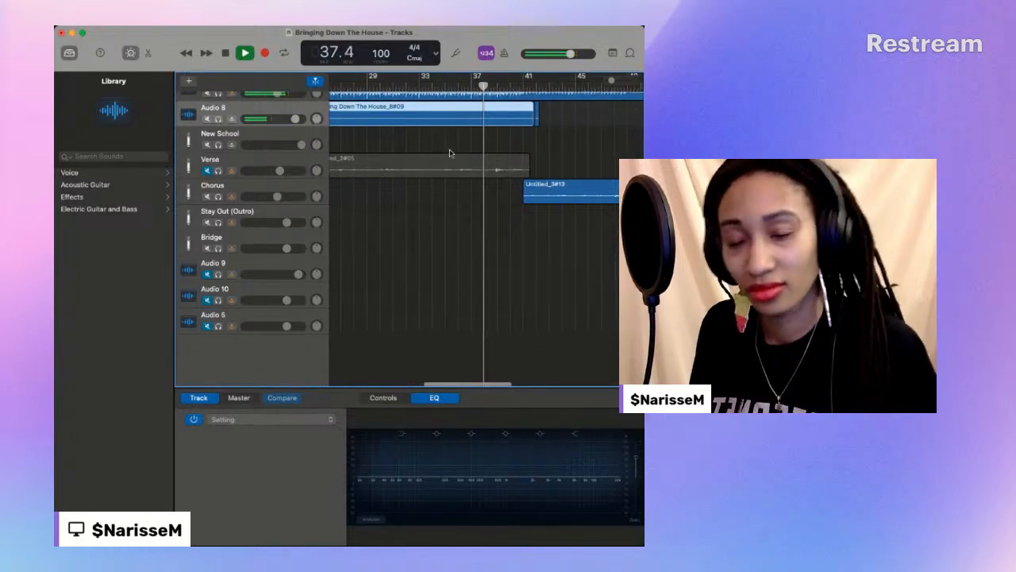
scroll(458, 152, left, 3)
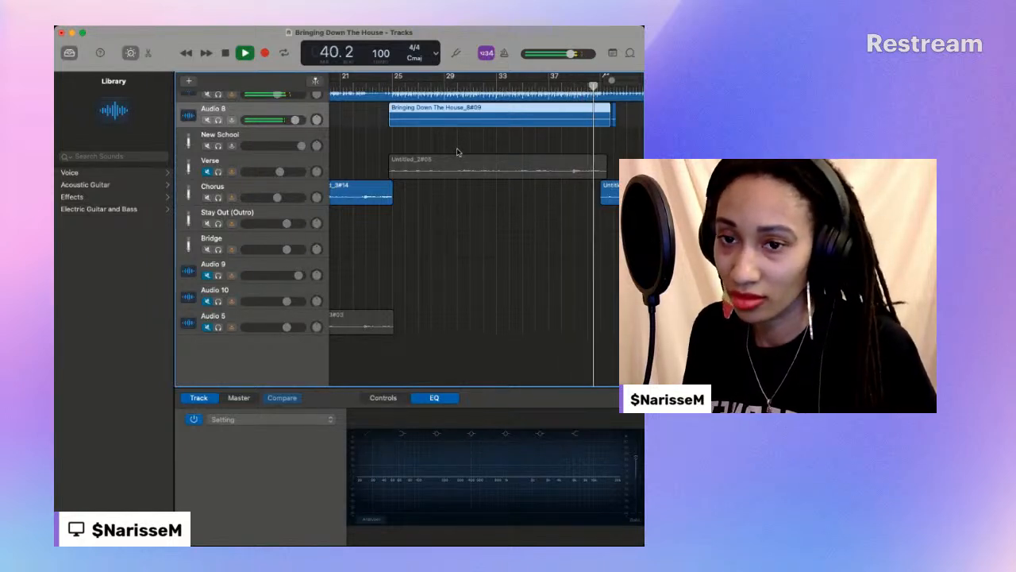
click(225, 54)
- Move the Bringing Down The House_8#09 region from Audio 8 to the New School track, mute that track, and select Audio 8
drag(439, 112, 441, 137)
click(207, 146)
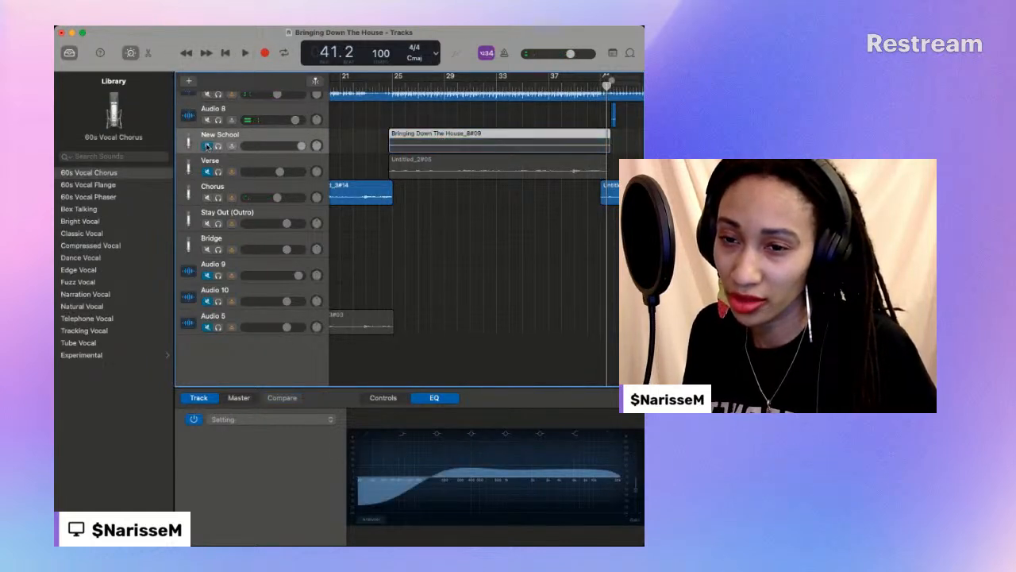
click(223, 109)
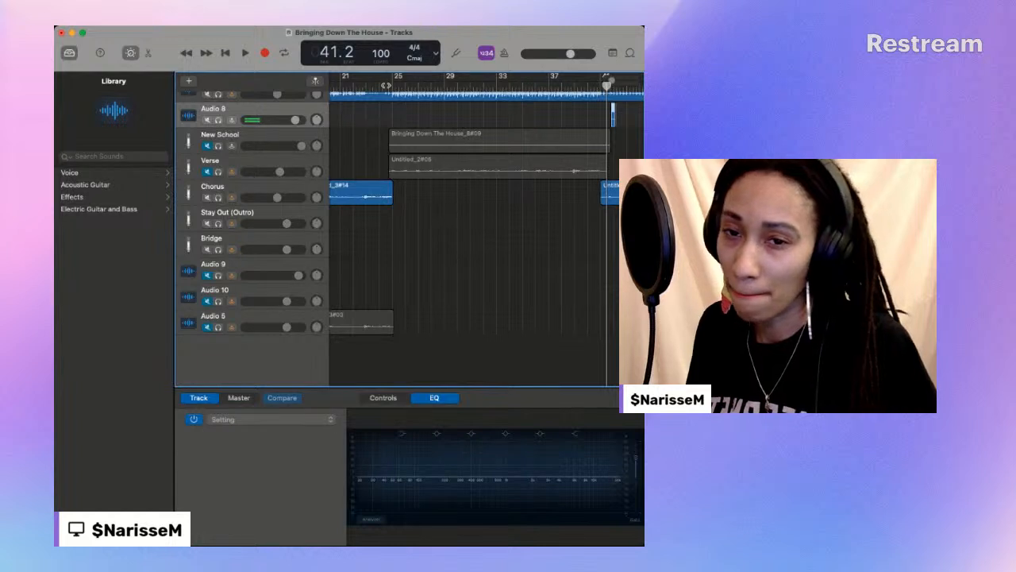
- Record a new verse take on Audio 8 from bar 24 beat 3 to bar 42 beat 1
click(386, 86)
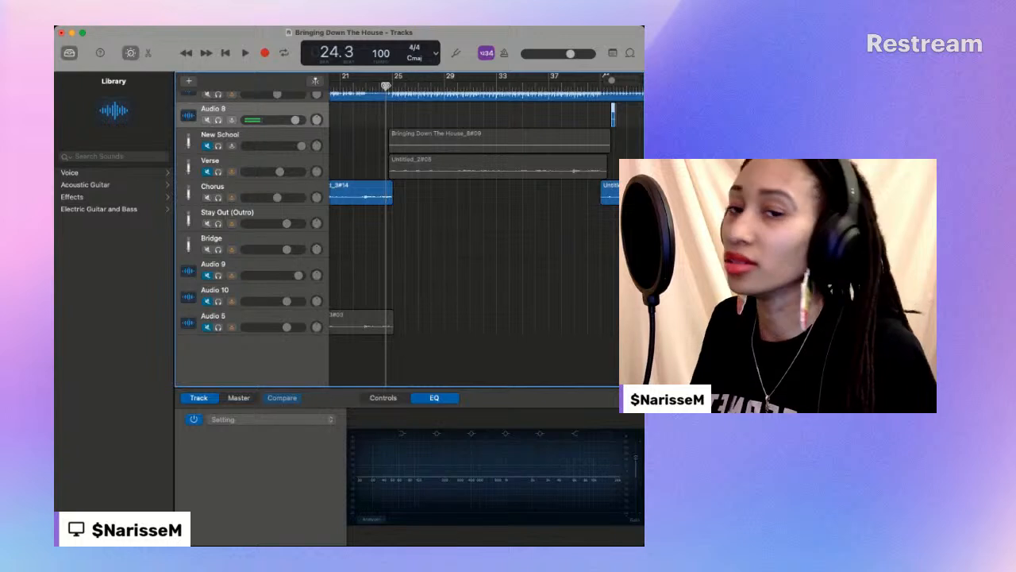
click(264, 53)
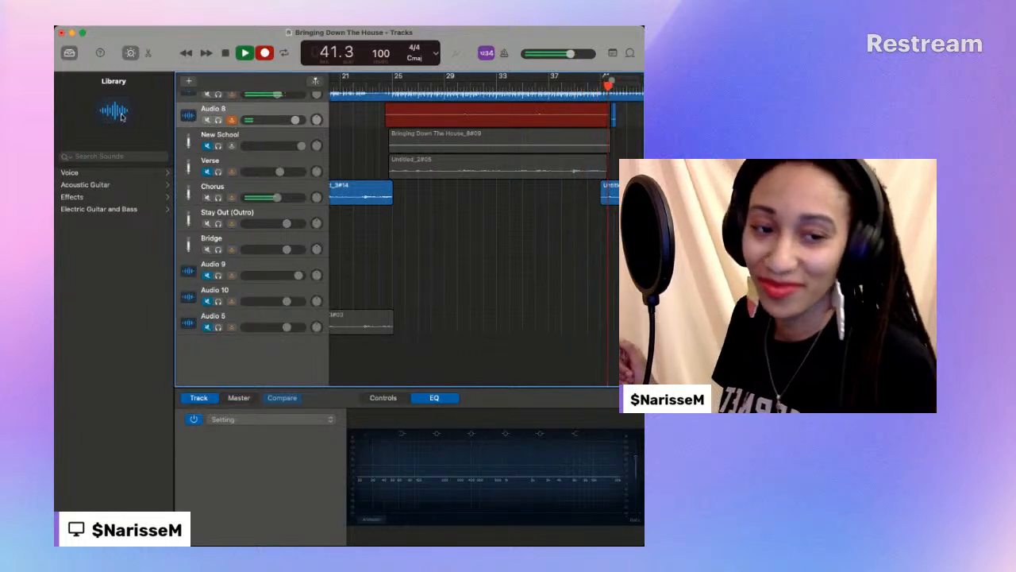
click(242, 53)
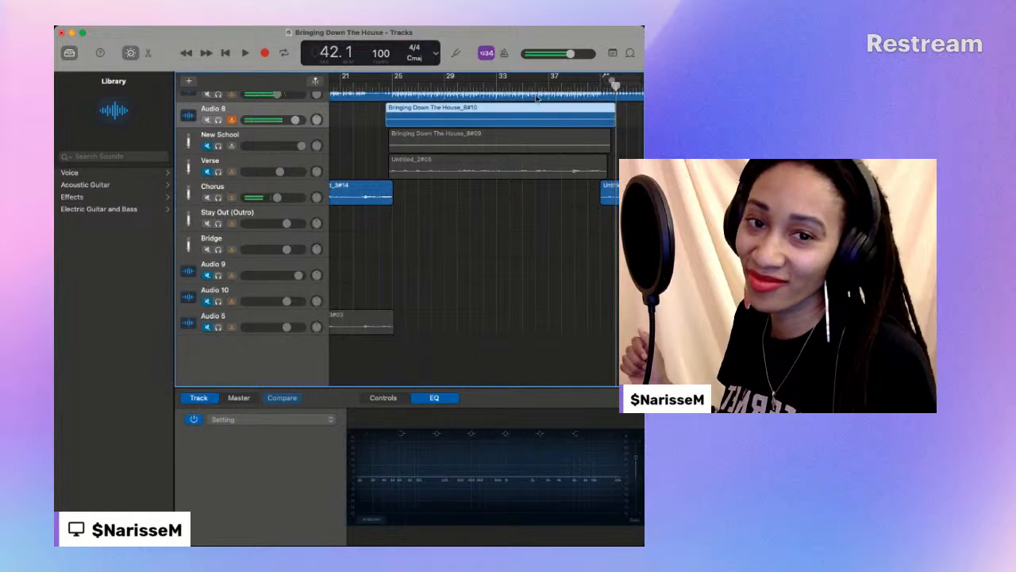
- Play the end of the new Audio 8 take from around bar 36, and replay it from about bar 22 to bar 41 beat 3
click(245, 53)
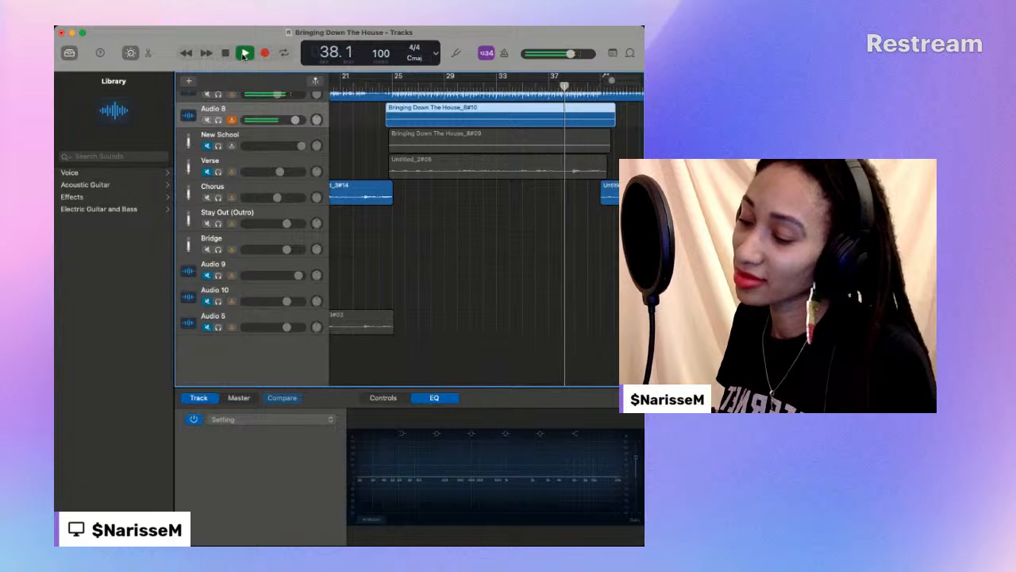
click(548, 86)
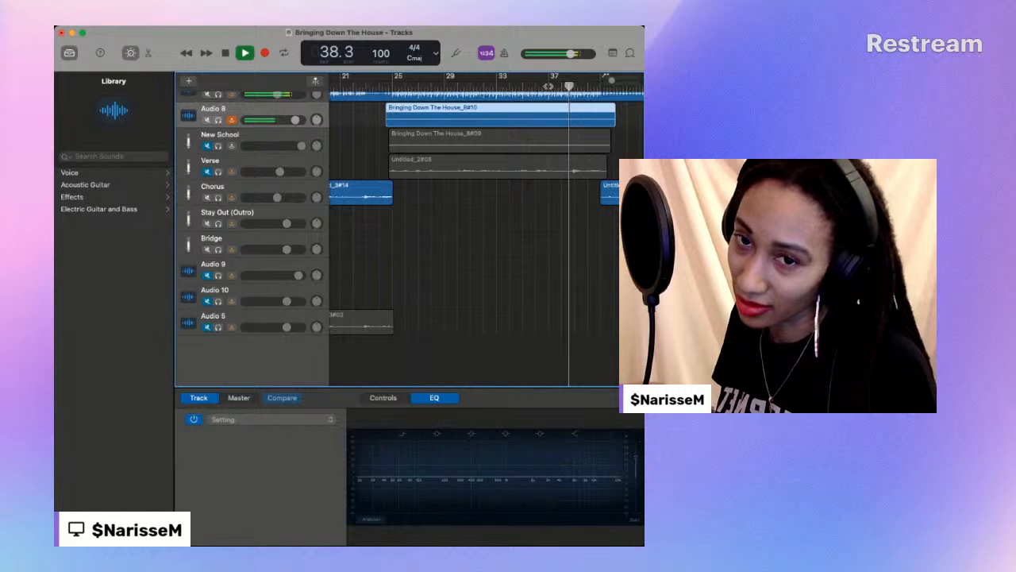
click(225, 54)
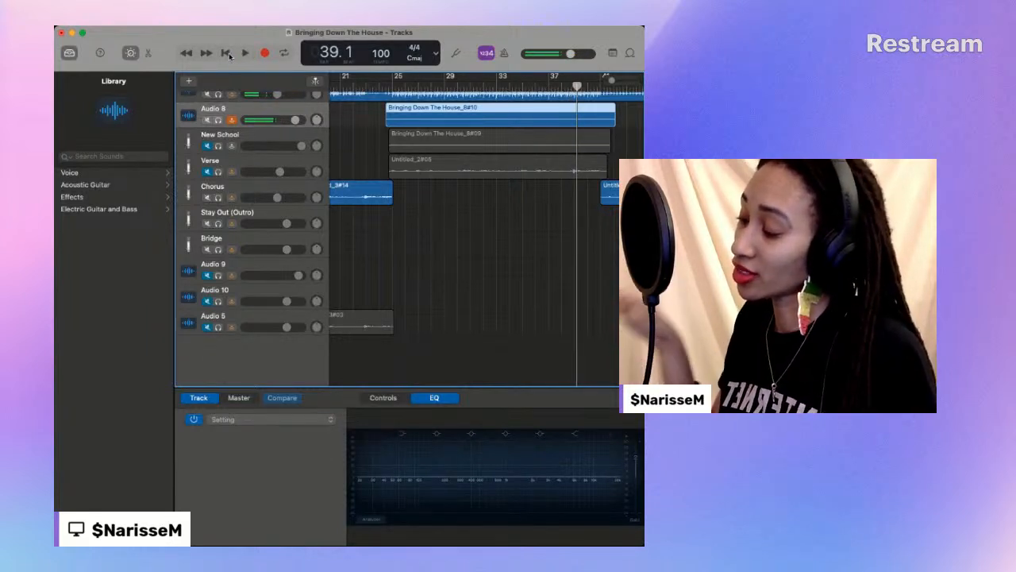
click(392, 85)
drag(390, 84, 356, 83)
click(243, 51)
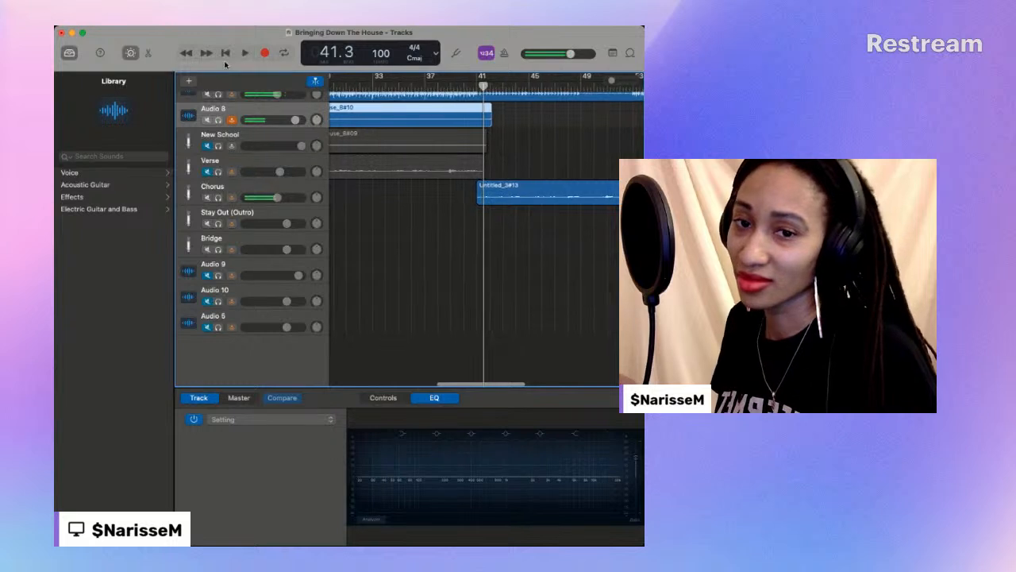
key(space)
- Delete the Bringing Down The House_8#09 region from the New School track
scroll(459, 137, left, 5)
click(459, 137)
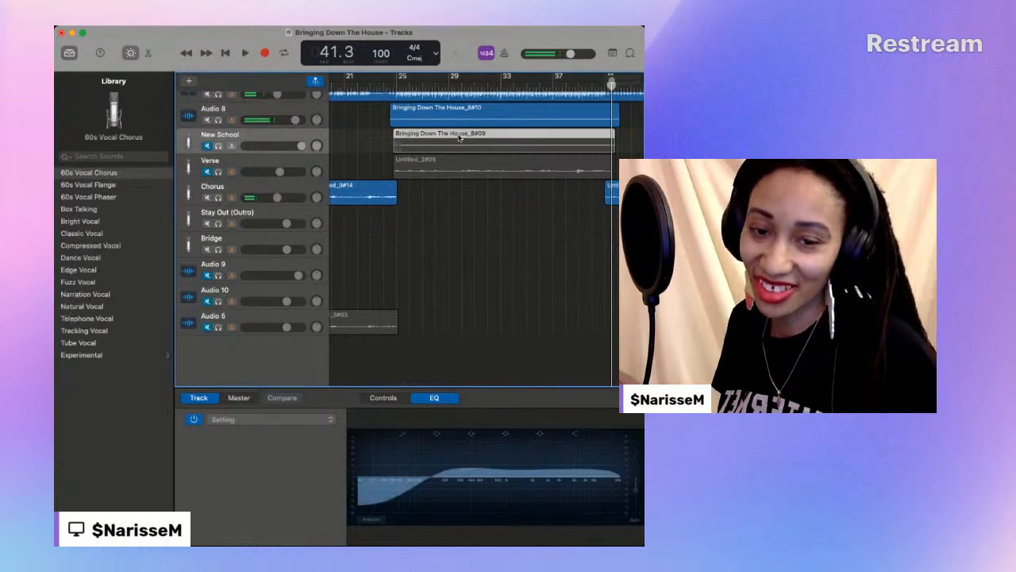
key(Delete)
drag(454, 108, 454, 136)
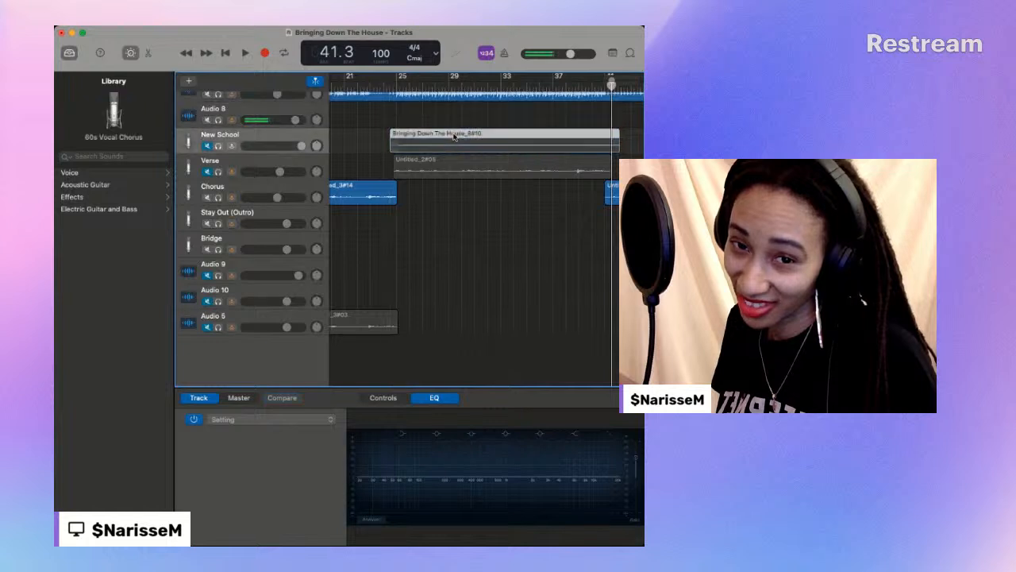
click(385, 83)
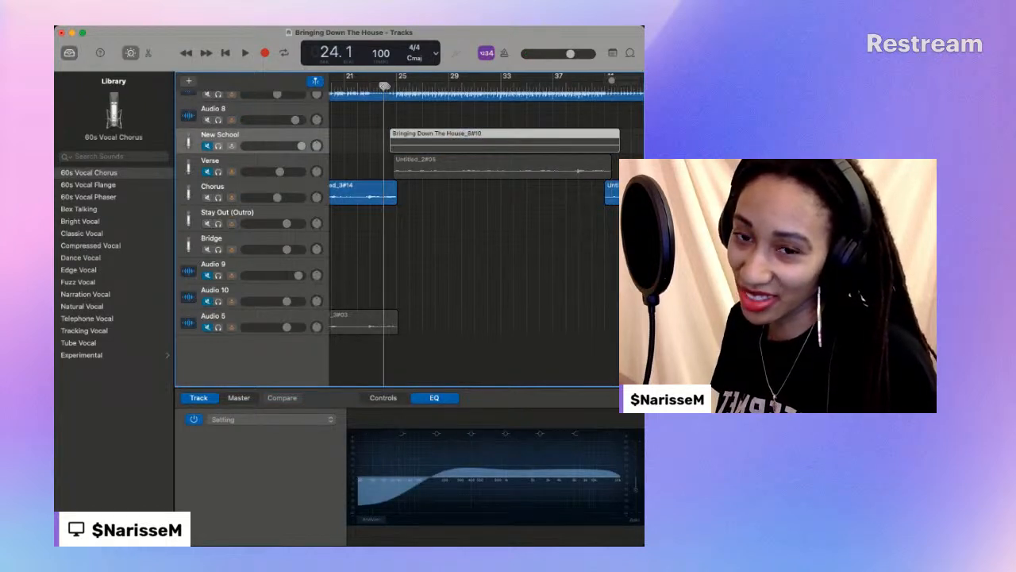
drag(427, 149, 426, 124)
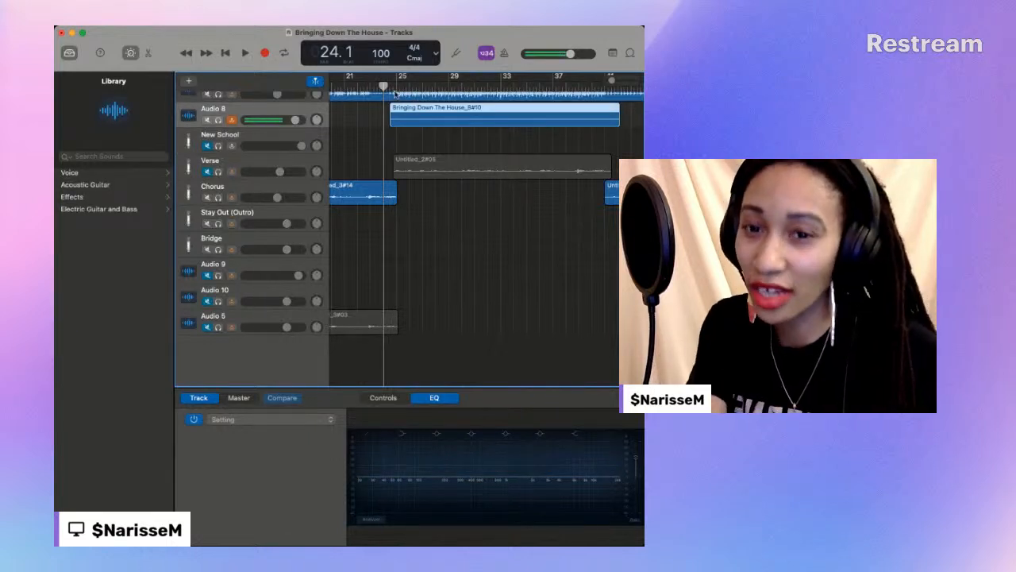
- Play the Audio 8 take from bar 24 beat 1, lower Audio 8's volume slightly, and replay the passage leading up to bar 37
key(space)
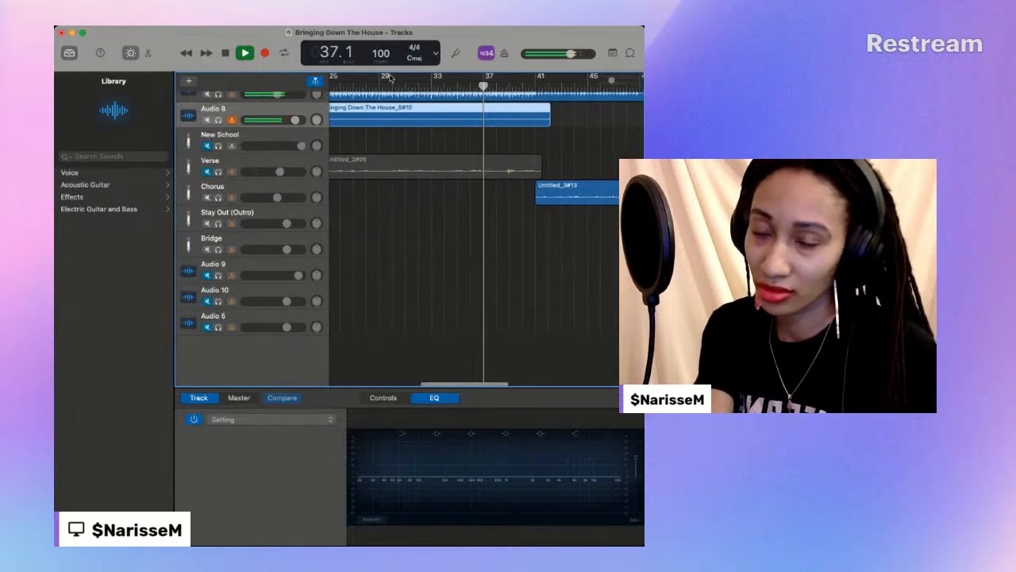
click(447, 84)
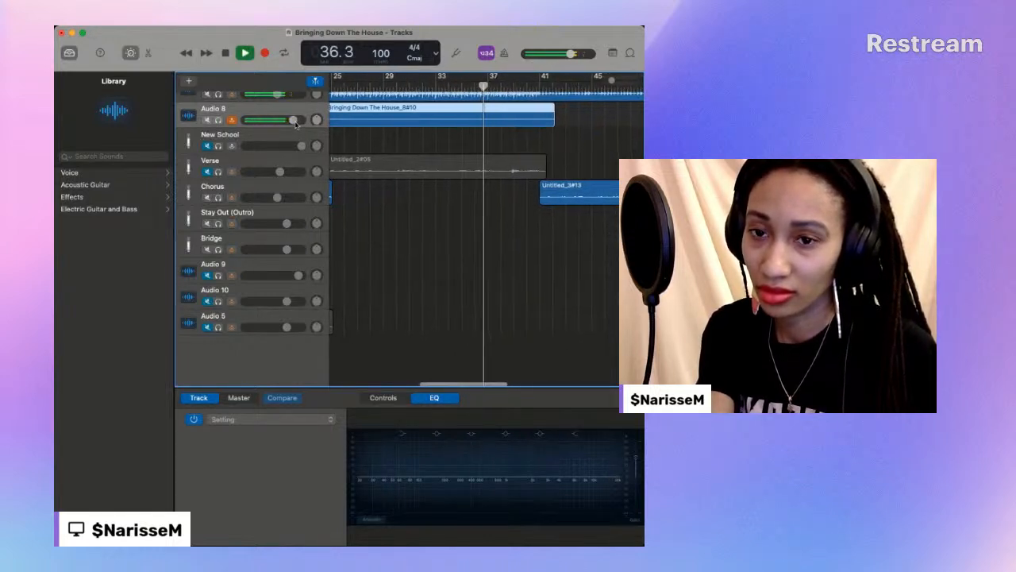
click(439, 86)
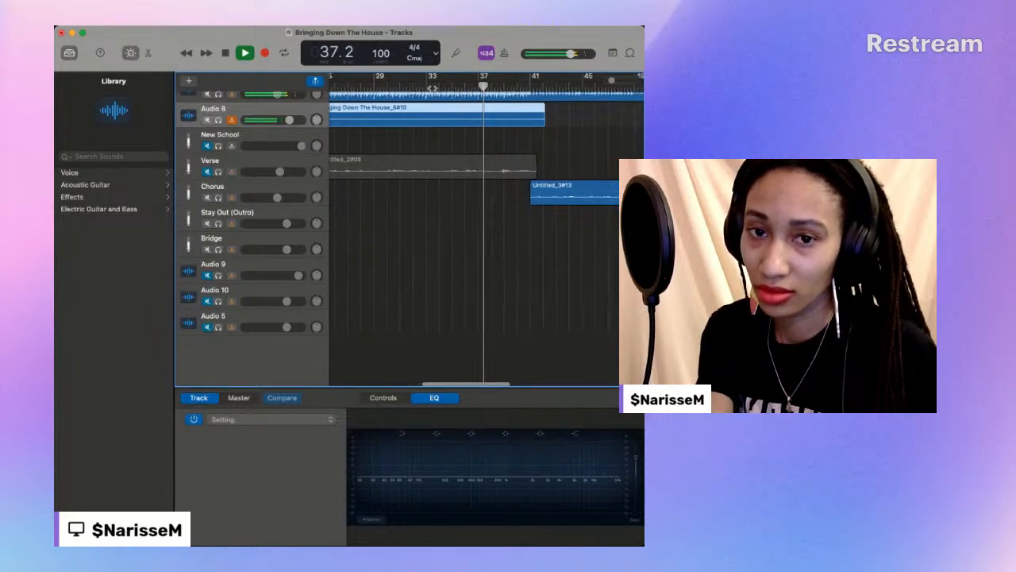
- Locate the cut point in short playbacks and split the Bringing Down The House_8#10 region on Audio 8 at about bar 38 beat 1
key(space)
key(space)
key(space)
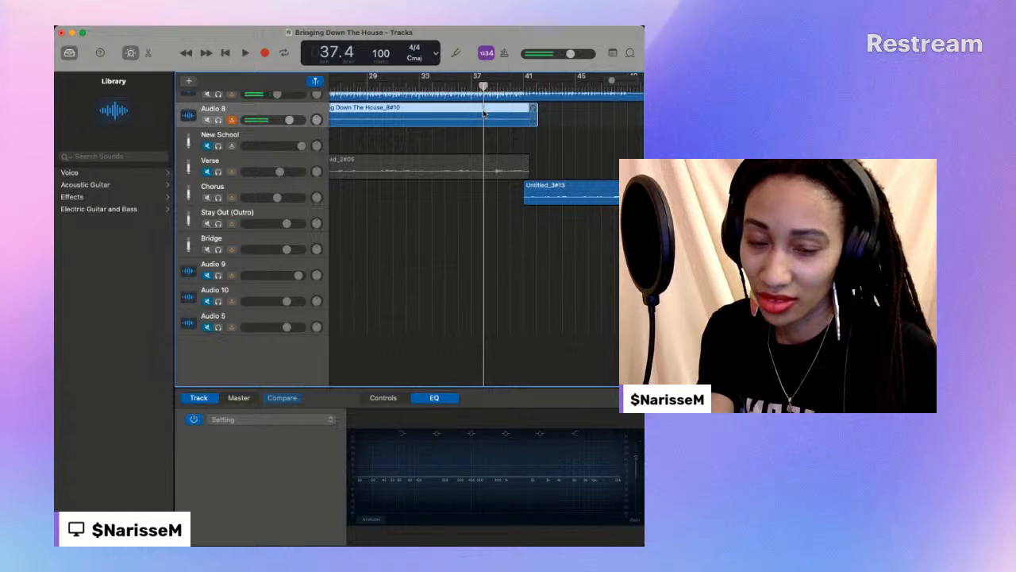
key(space)
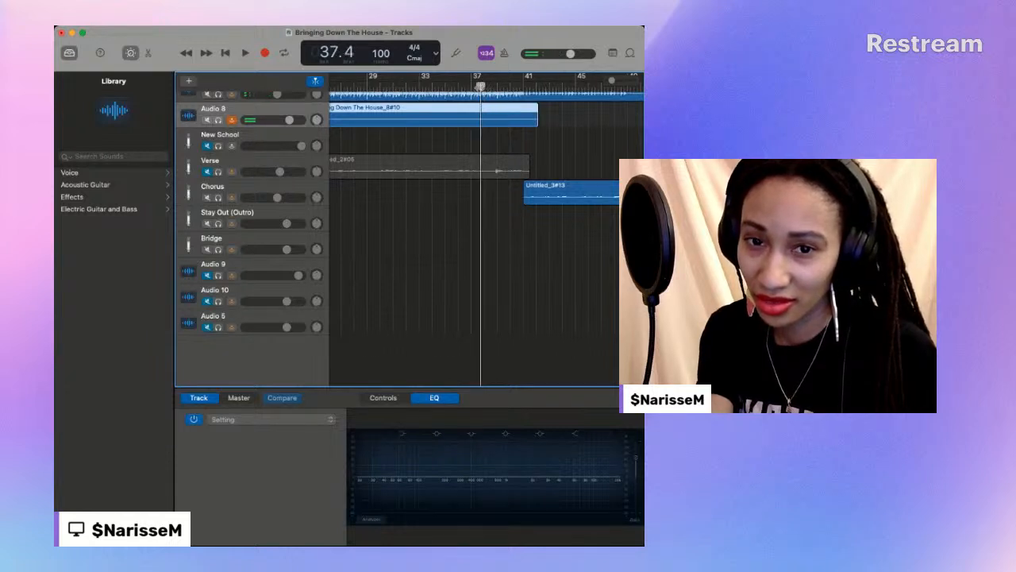
key(space)
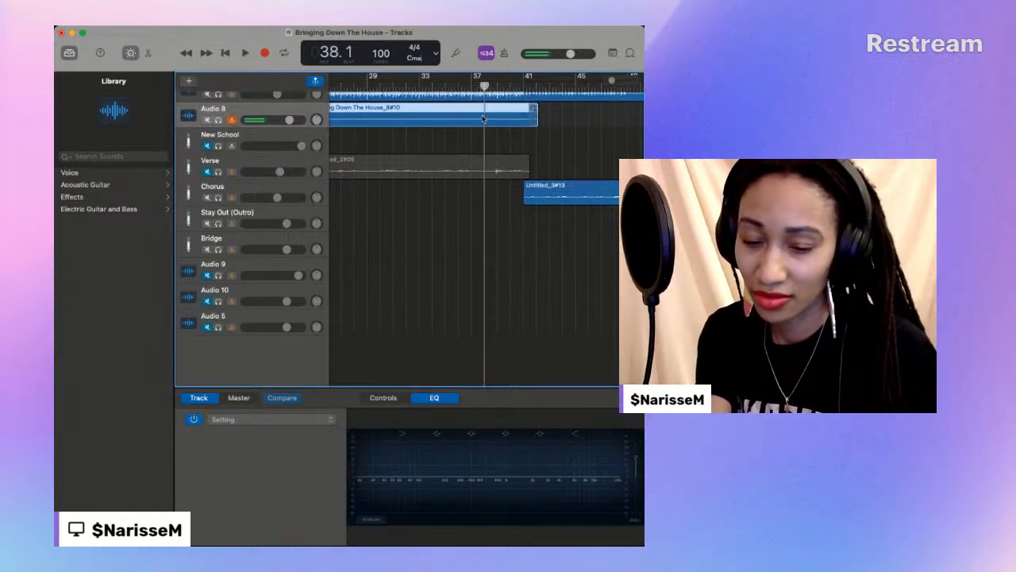
key(space)
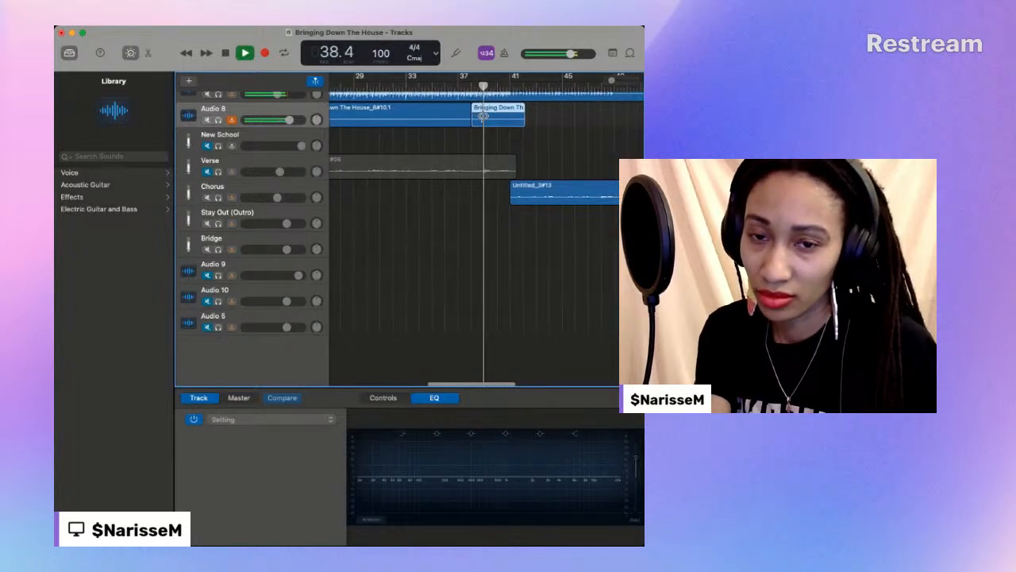
key(space)
- Move the first part of the split verse, Bringing Down The House_8#10.1, from Audio 8 to the New School track
scroll(443, 113, left, 3)
drag(496, 109, 494, 120)
click(493, 135)
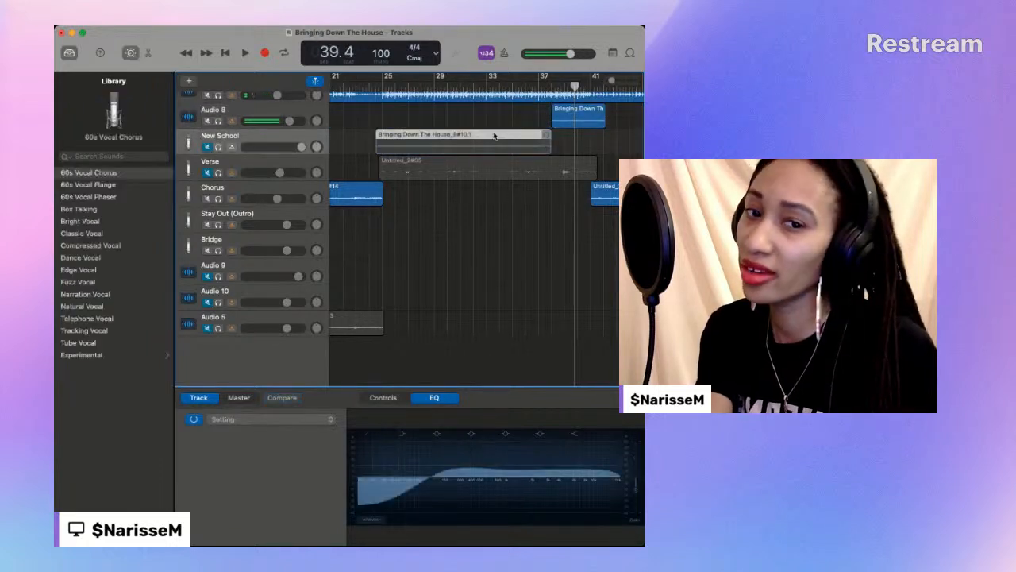
- Unmute the New School track and record a replacement verse ending on Audio 8 from bar 37 beat 1 to bar 40 beat 2
click(537, 83)
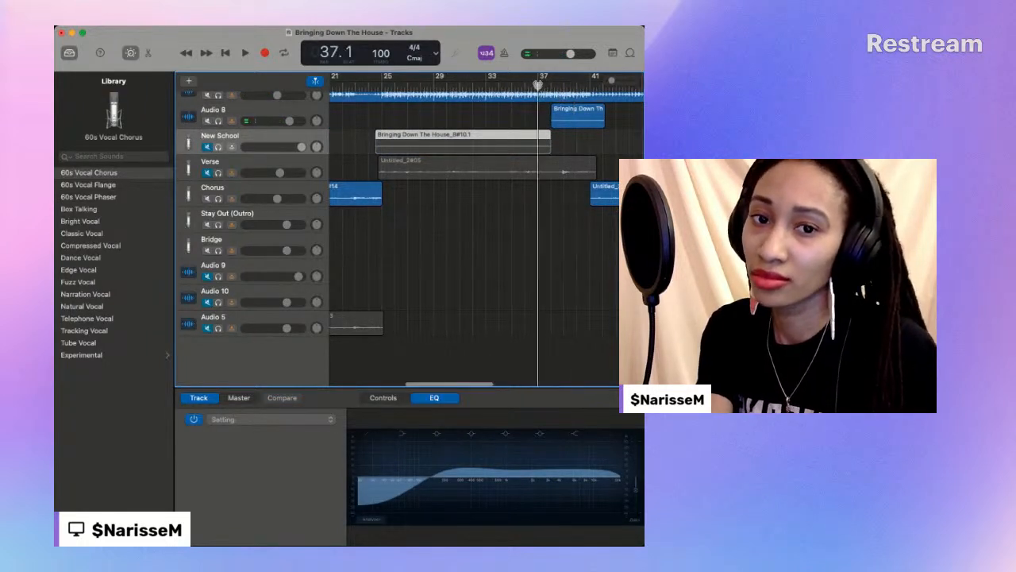
click(207, 148)
click(269, 112)
click(265, 53)
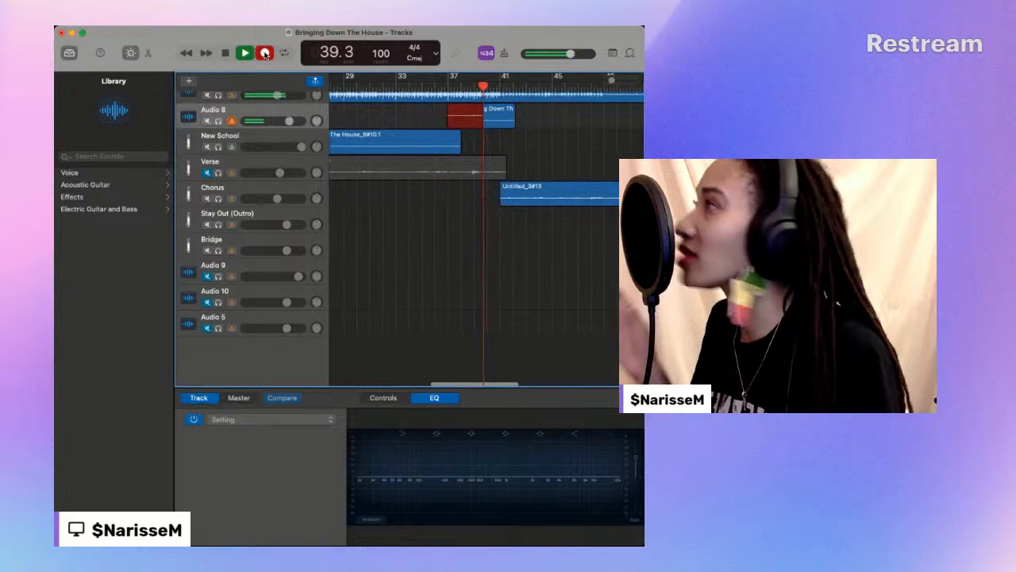
click(266, 53)
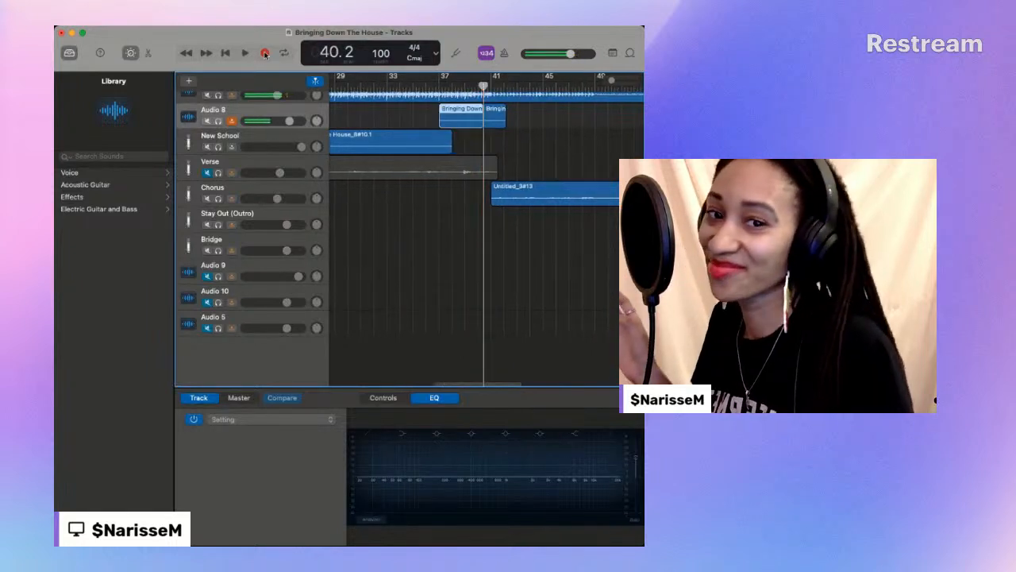
- Record the verse ending again on Audio 8 from about bar 36 beat 3 to bar 41 beat 1
drag(439, 88, 432, 89)
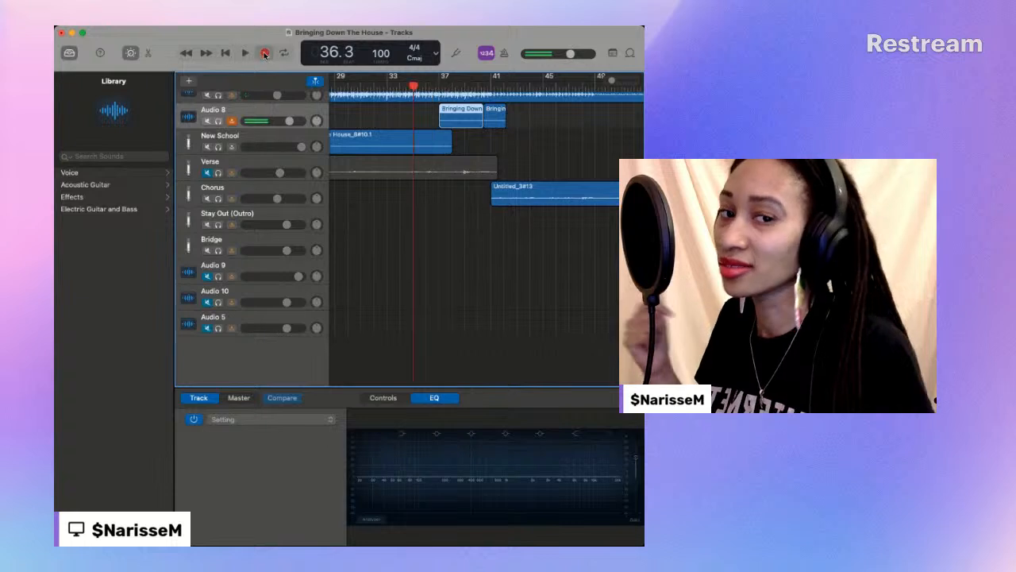
click(266, 53)
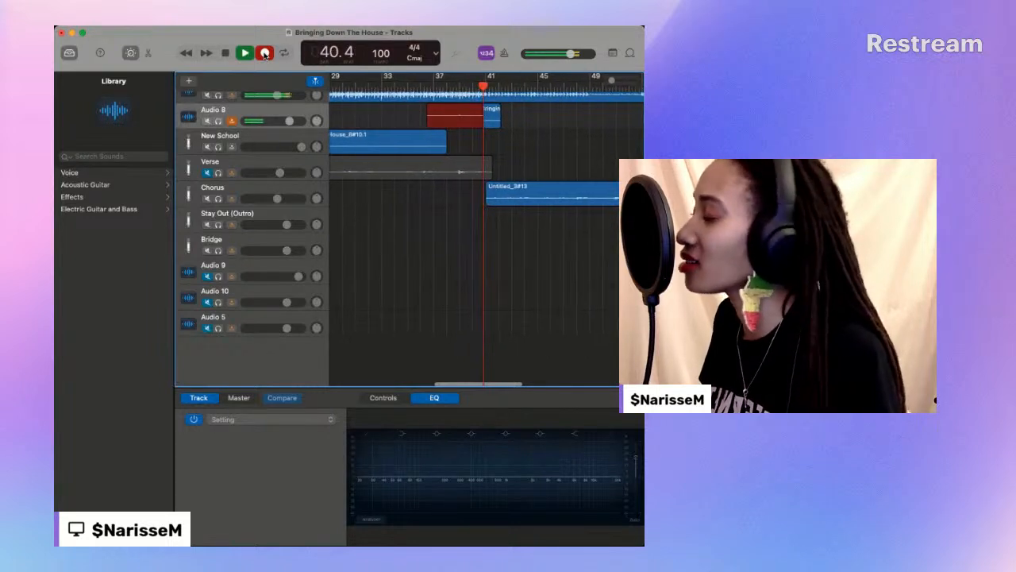
click(265, 53)
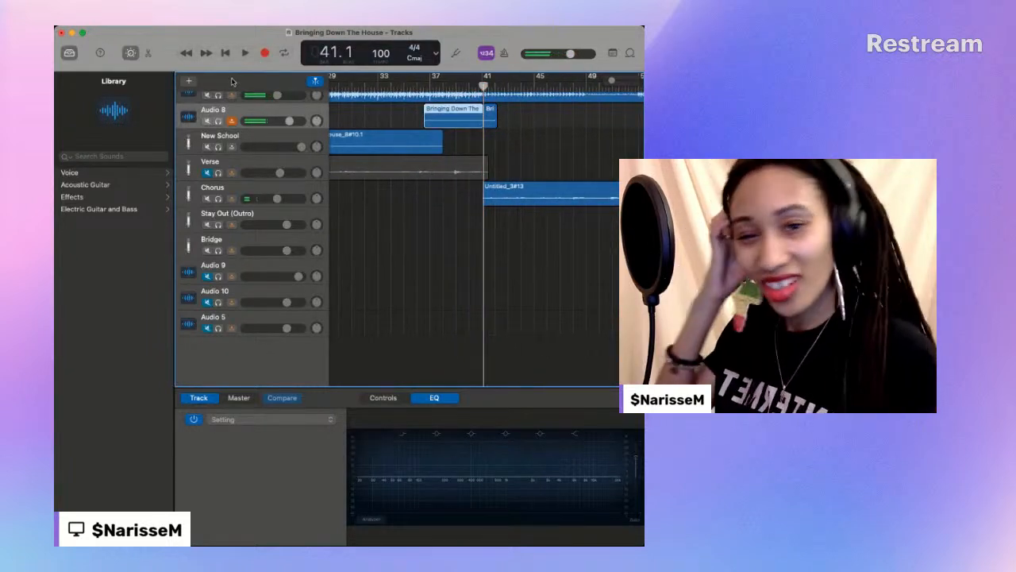
- Play the re-recorded verse ending together with the New School region from bar 36 beat 3 to about bar 39 beat 3
click(424, 82)
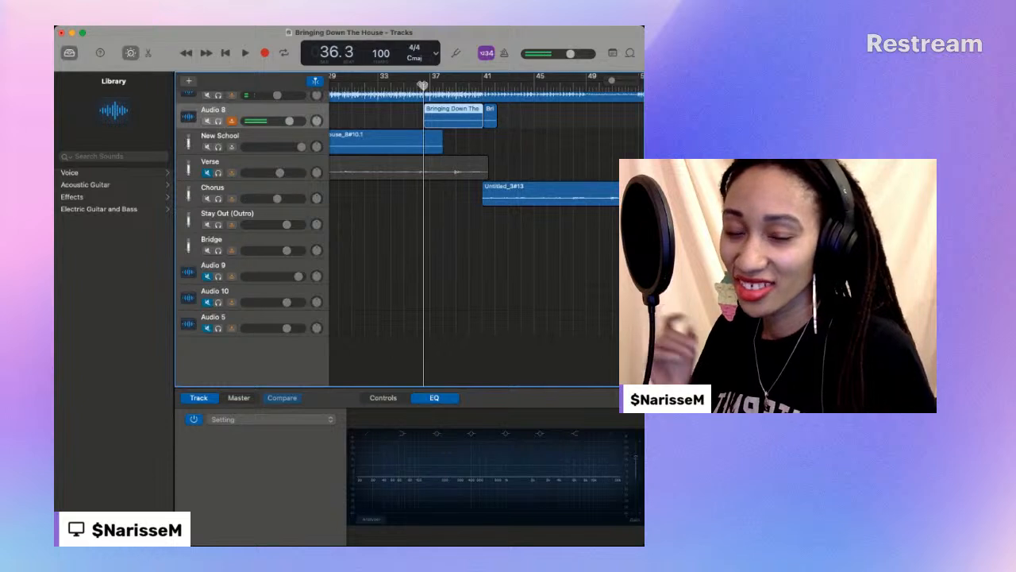
key(space)
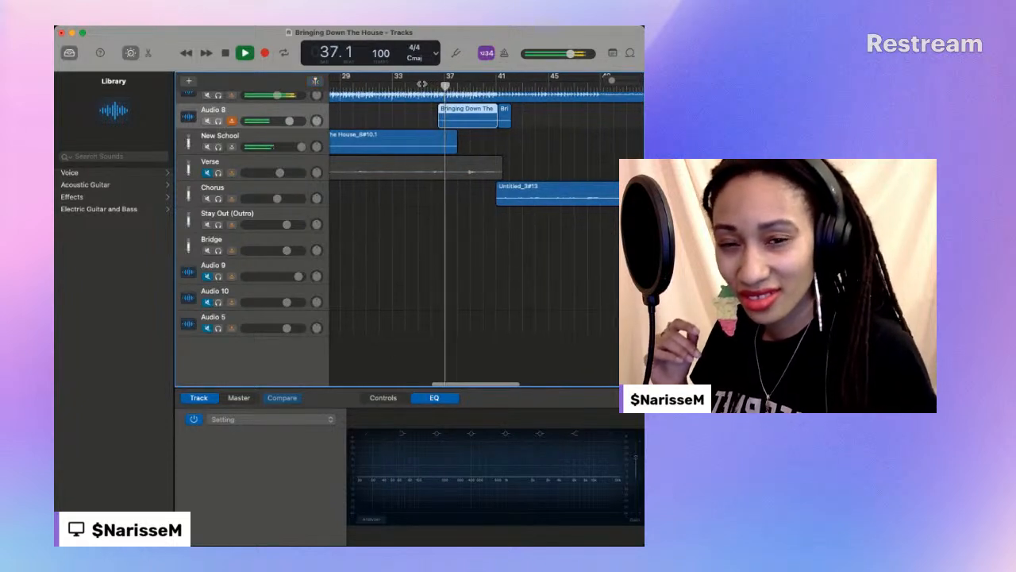
scroll(422, 84, left, 1)
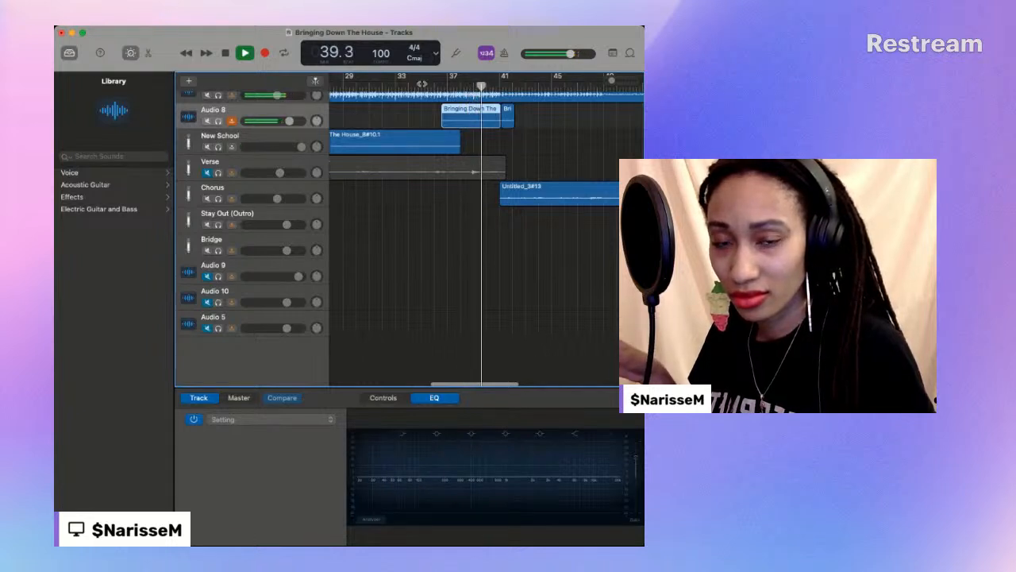
key(space)
- Record another take of the verse ending on Audio 8 from bar 36 beat 1 to bar 41 beat 2
click(437, 86)
scroll(334, 88, up, 1)
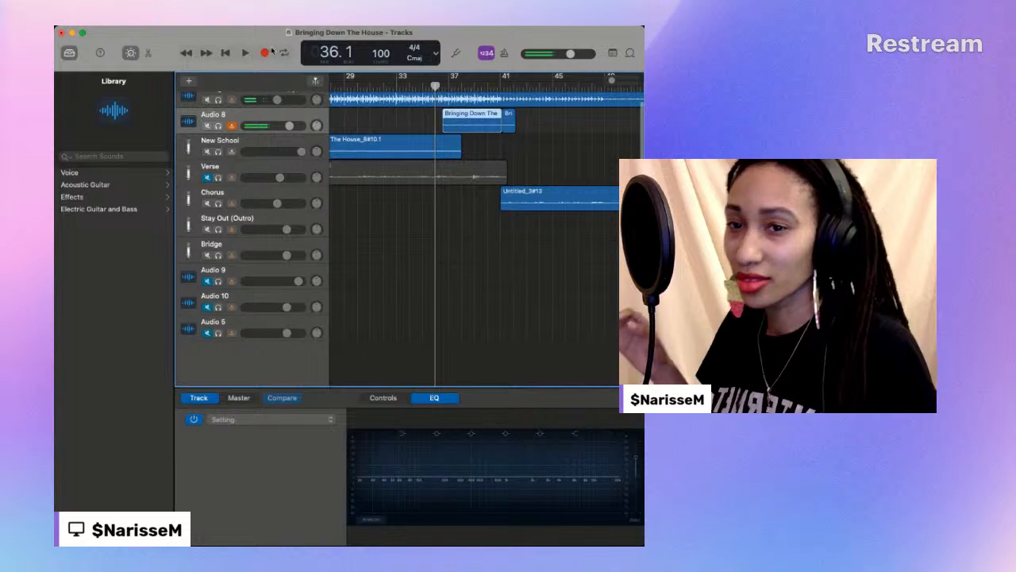
click(265, 53)
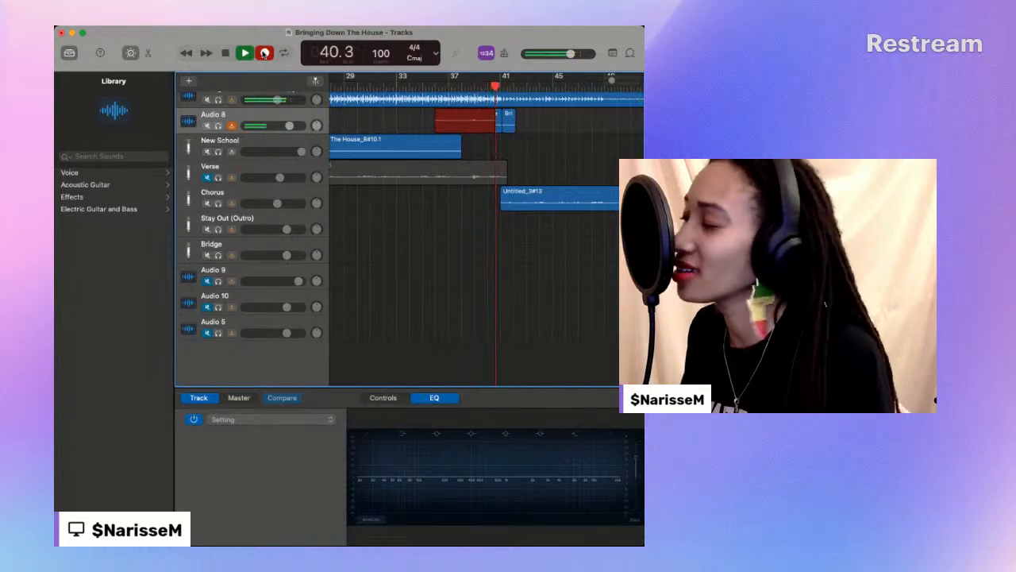
click(264, 53)
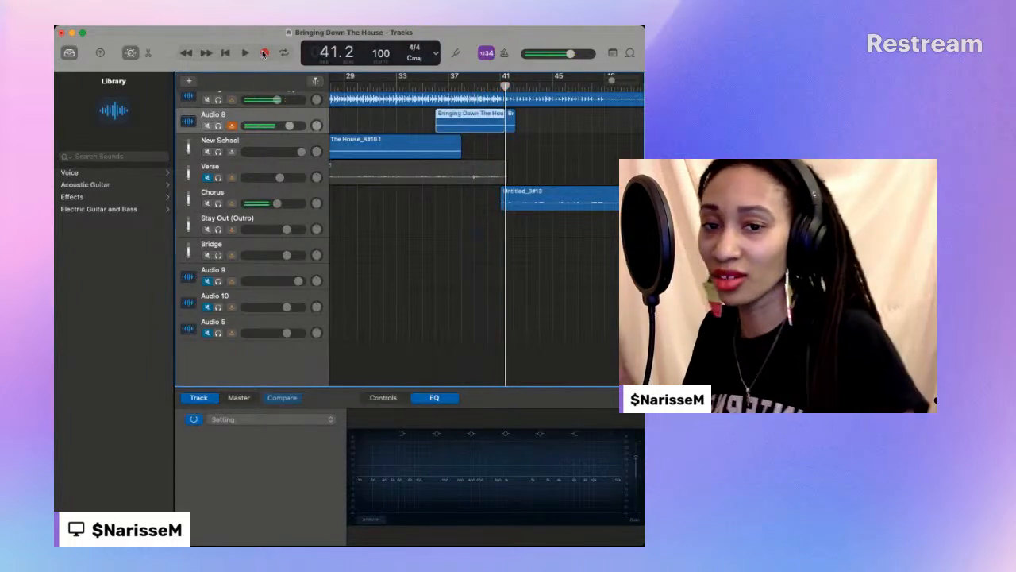
- Play the newest verse ending from about bar 36 to bar 41 beat 1, and return the playhead to bar 35 beat 4
click(435, 85)
key(space)
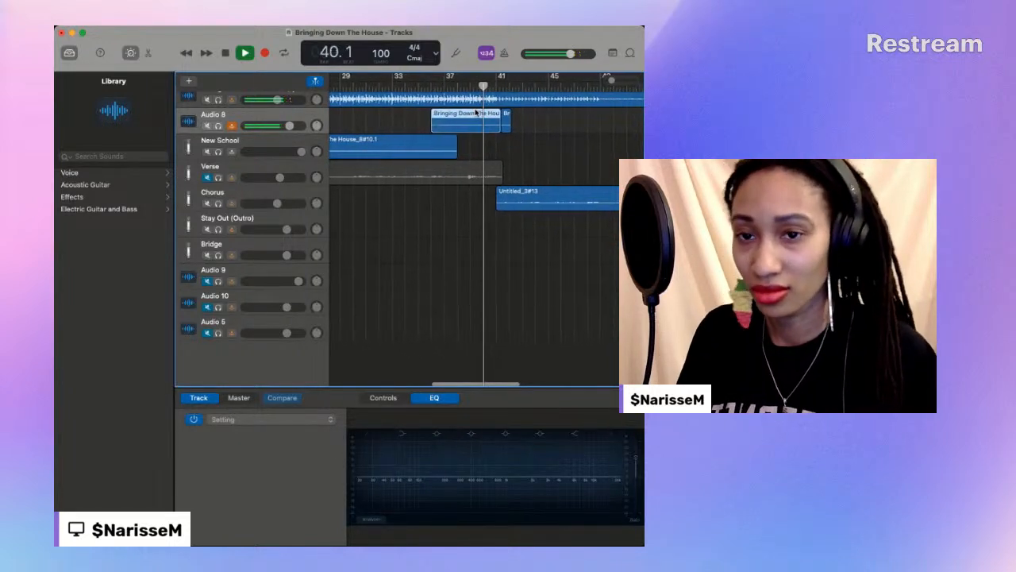
click(226, 53)
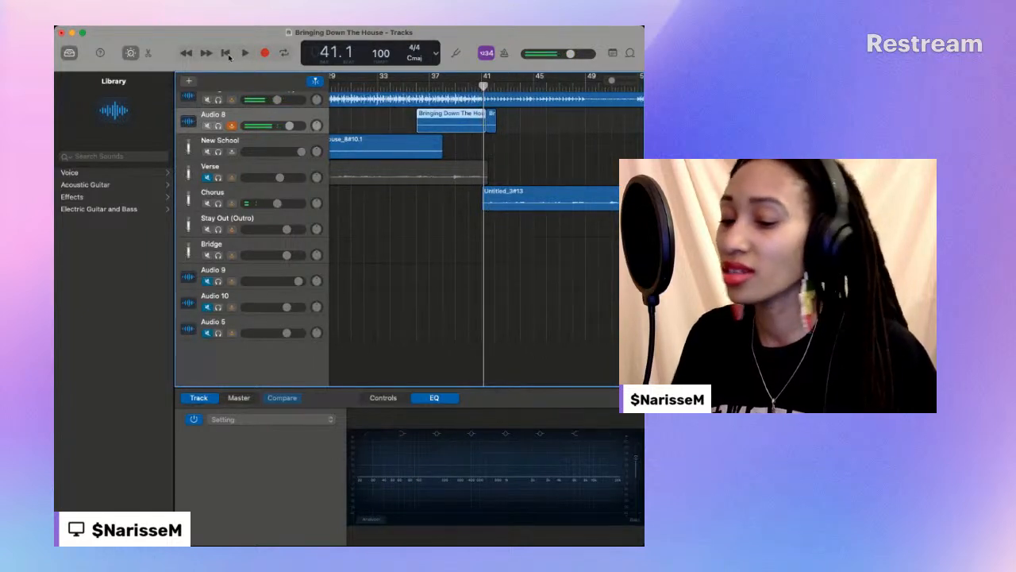
drag(416, 86, 415, 86)
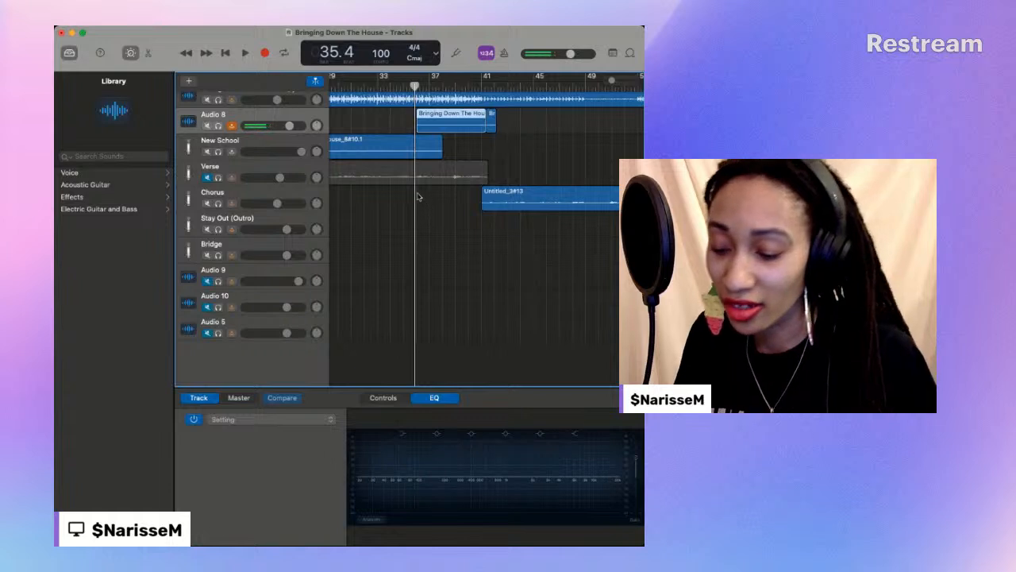
scroll(427, 184, left, 3)
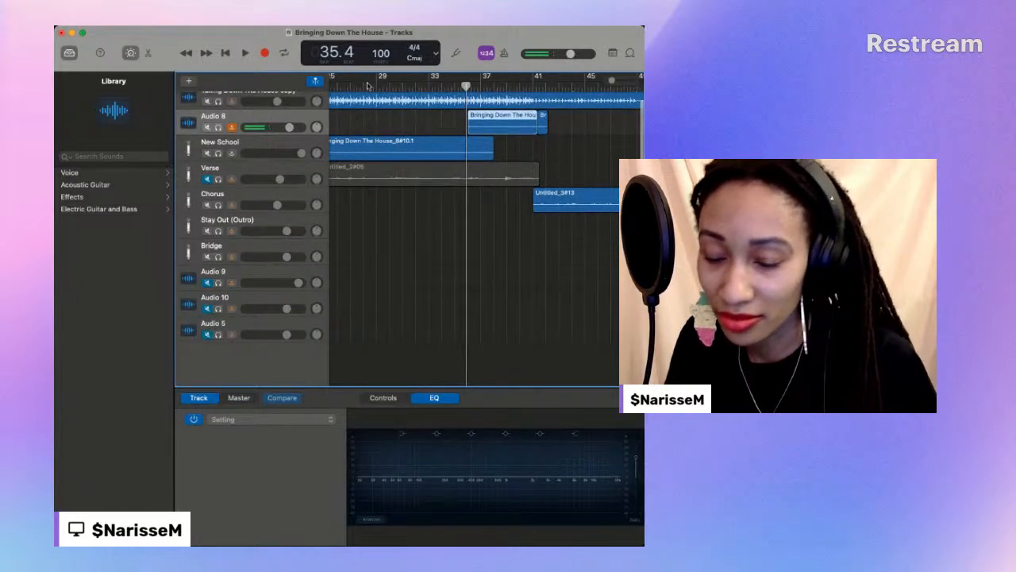
- Play short passages of the song from about bar 62 and from about bar 49 to bar 51 beat 4
drag(612, 85, 607, 81)
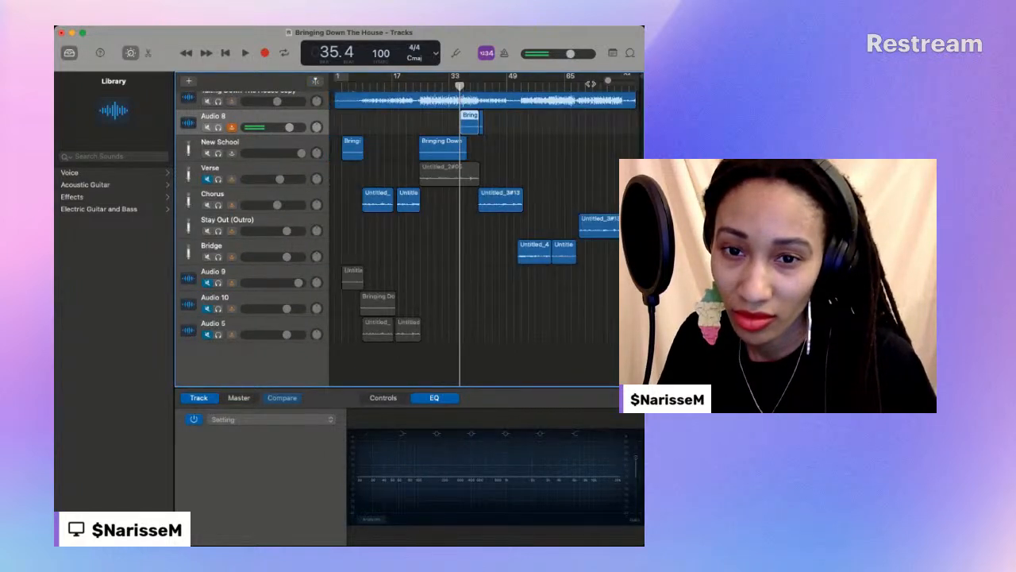
click(553, 84)
key(space)
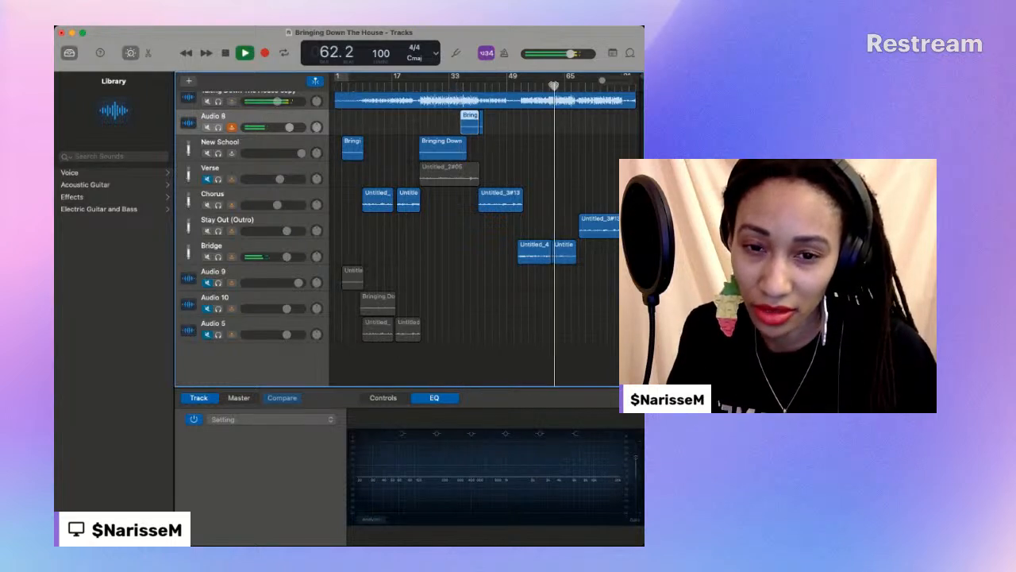
key(space)
click(507, 86)
key(space)
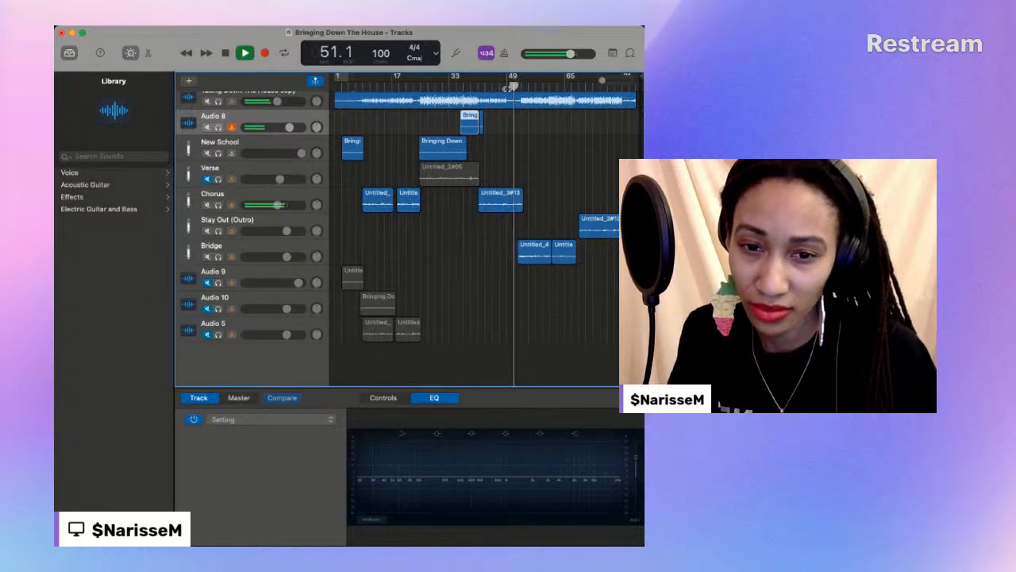
key(space)
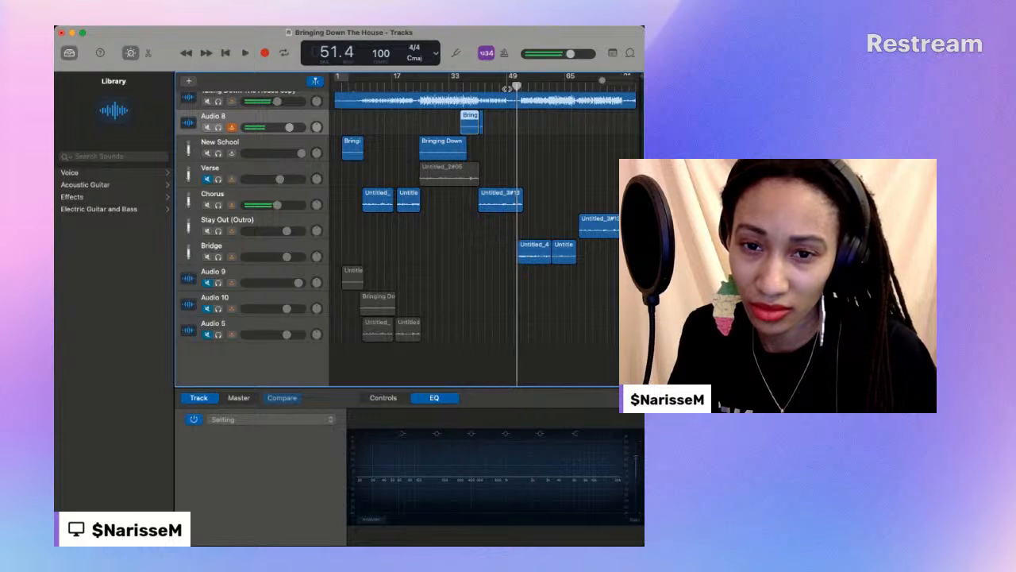
- Record another take of the verse ending on Audio 8 from bar 36 beat 1 to about bar 41 beat 1
click(462, 87)
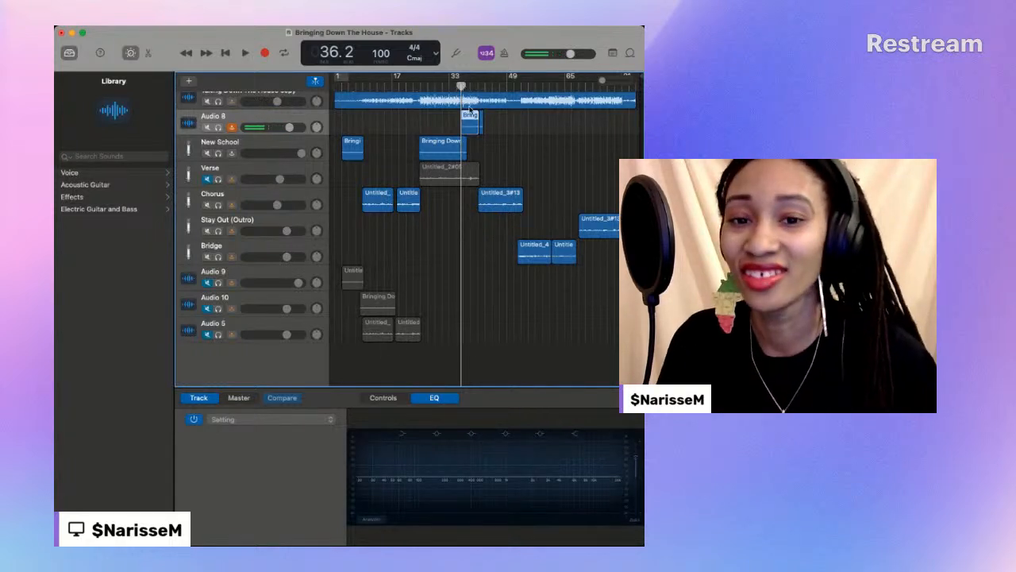
drag(464, 86, 461, 86)
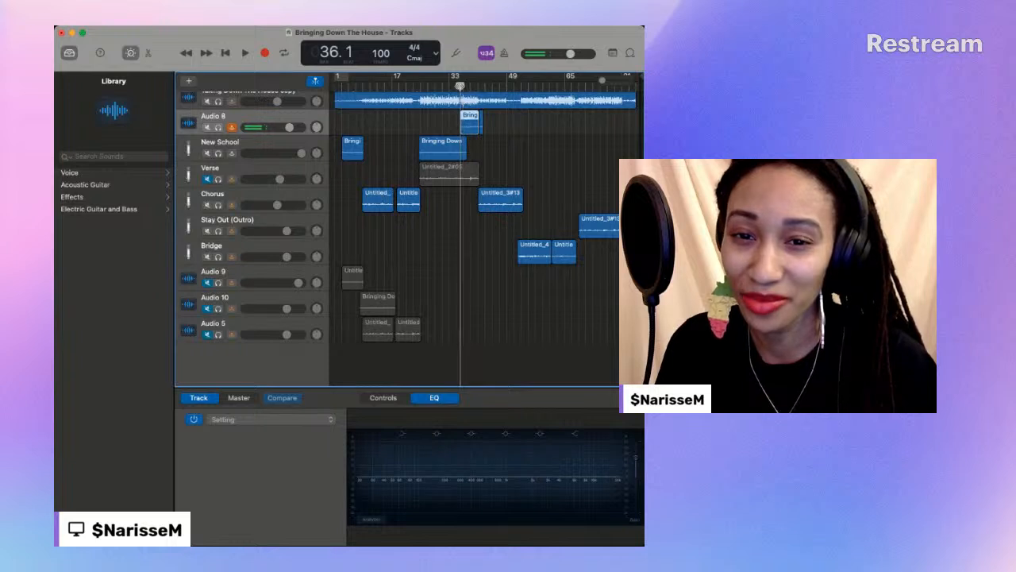
click(265, 53)
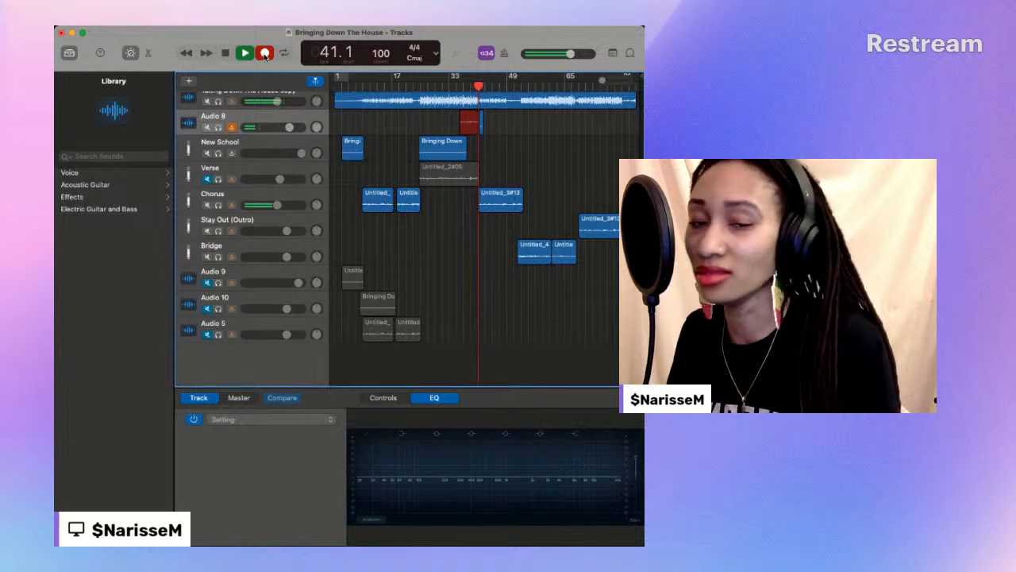
click(265, 53)
- Play the newest verse ending from bar 37 beat 1 to bar 41 beat 2
click(463, 83)
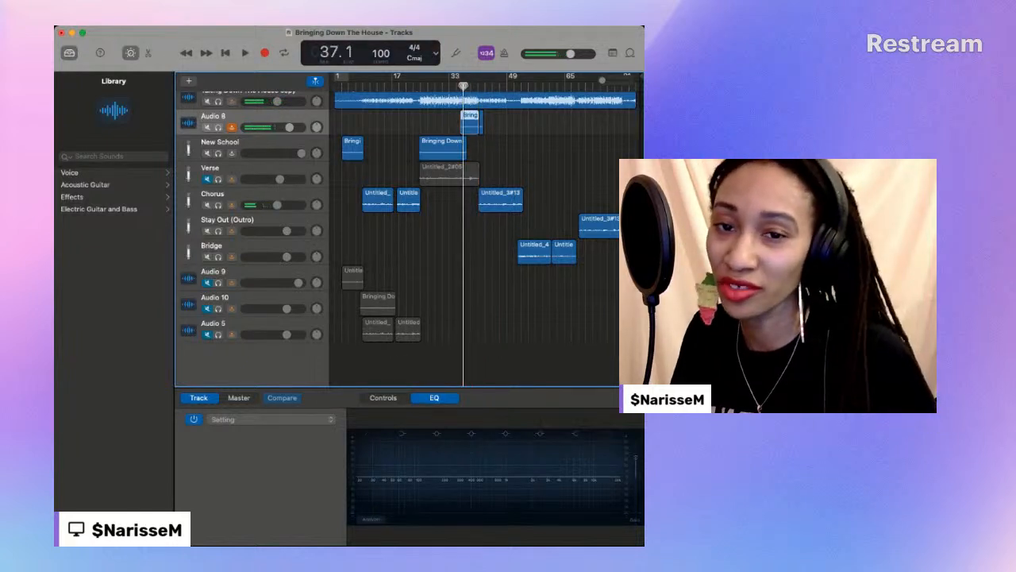
key(space)
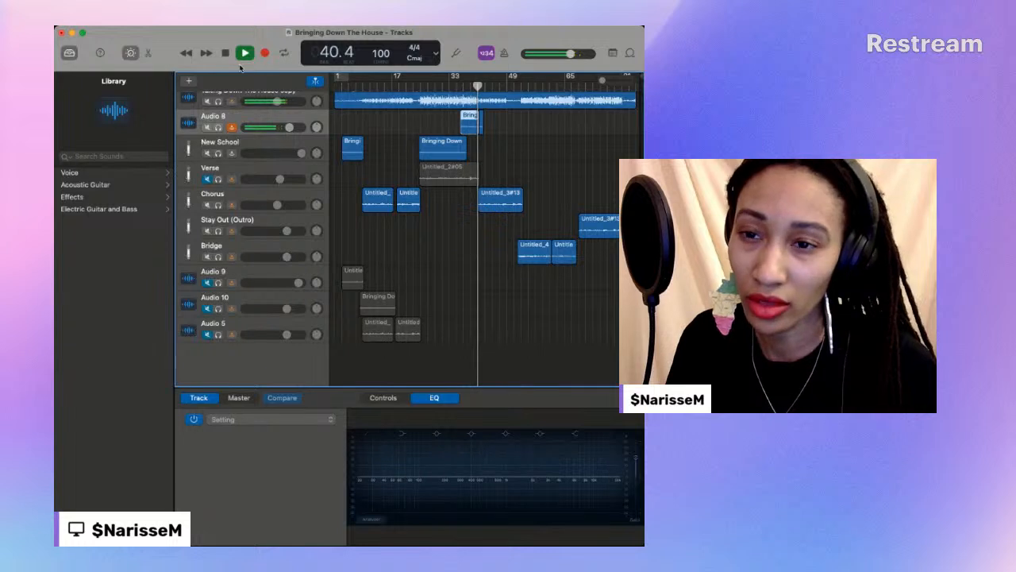
key(space)
- Delete the short leftover region after bar 41 on Audio 8
drag(602, 82, 609, 82)
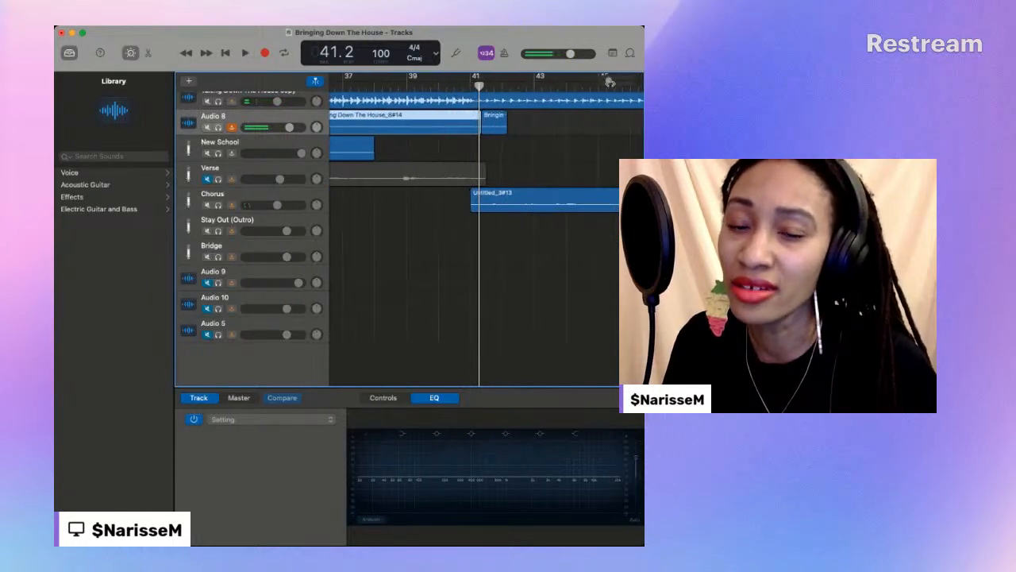
scroll(500, 139, left, 3)
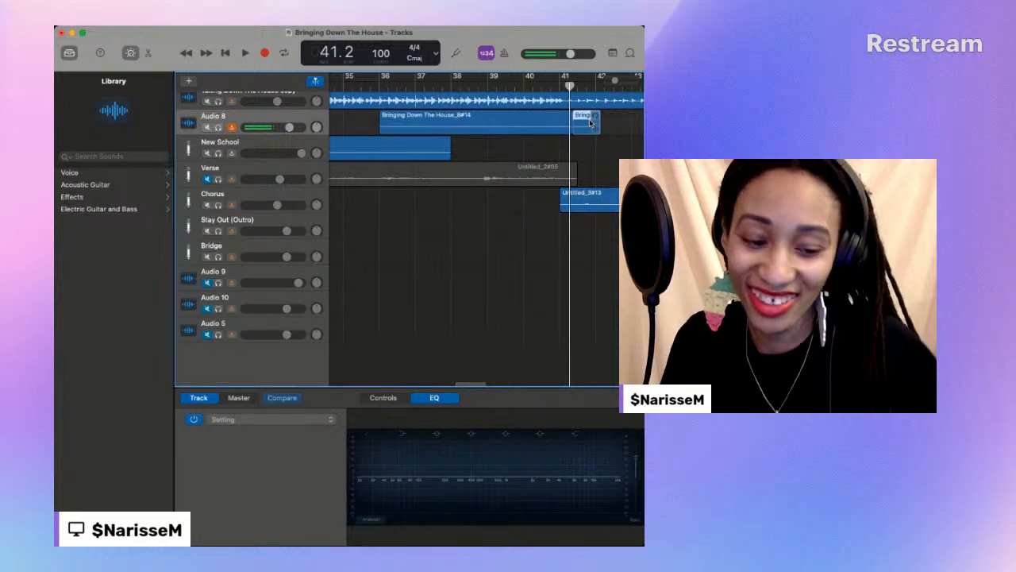
scroll(475, 156, right, 1)
- Try ending the New School region at bar 36 with the Audio 8 take moved beside it, and undo both edits
drag(442, 150, 374, 150)
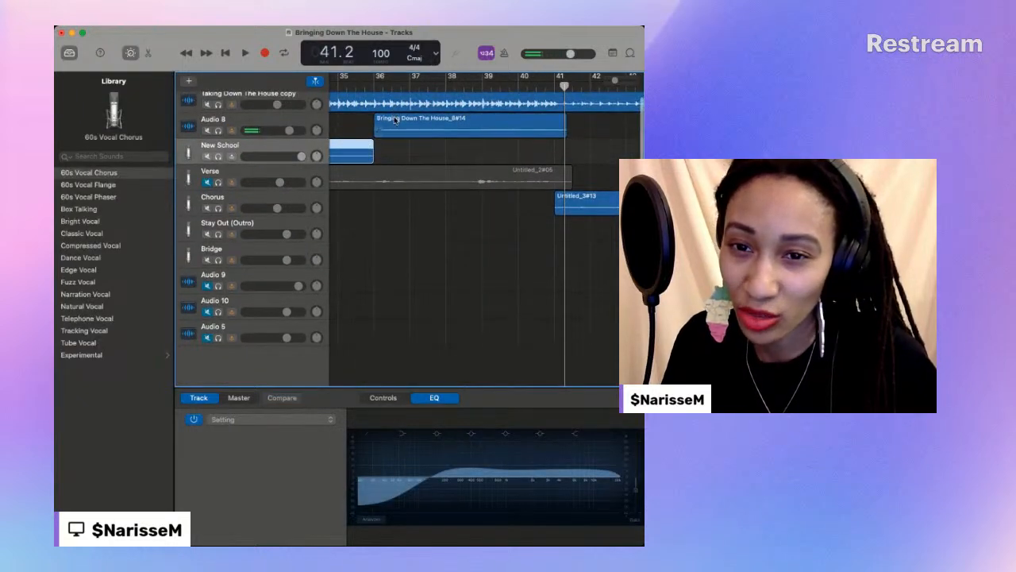
drag(394, 109, 393, 148)
click(356, 88)
scroll(356, 89, up, 1)
key(space)
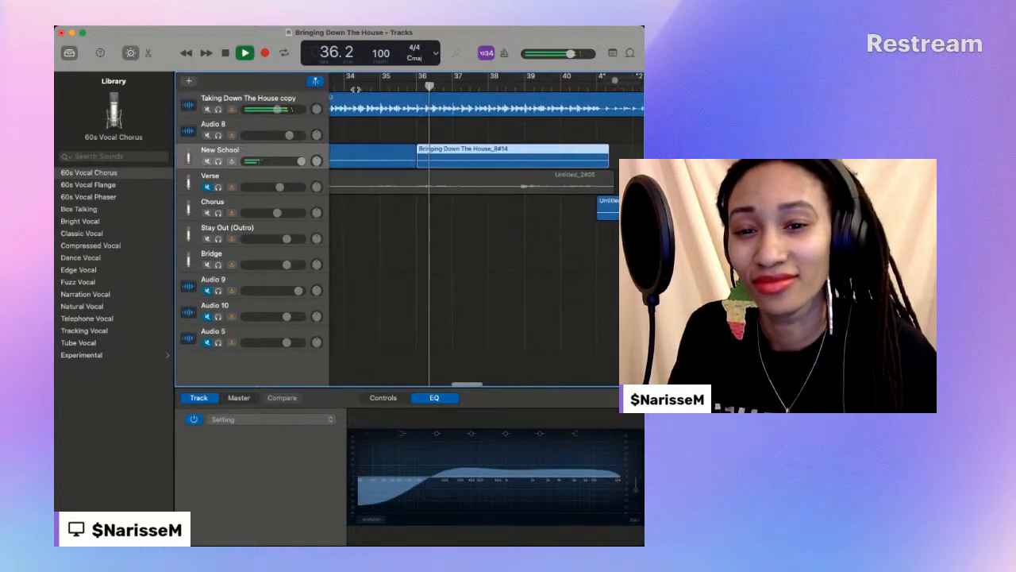
key(space)
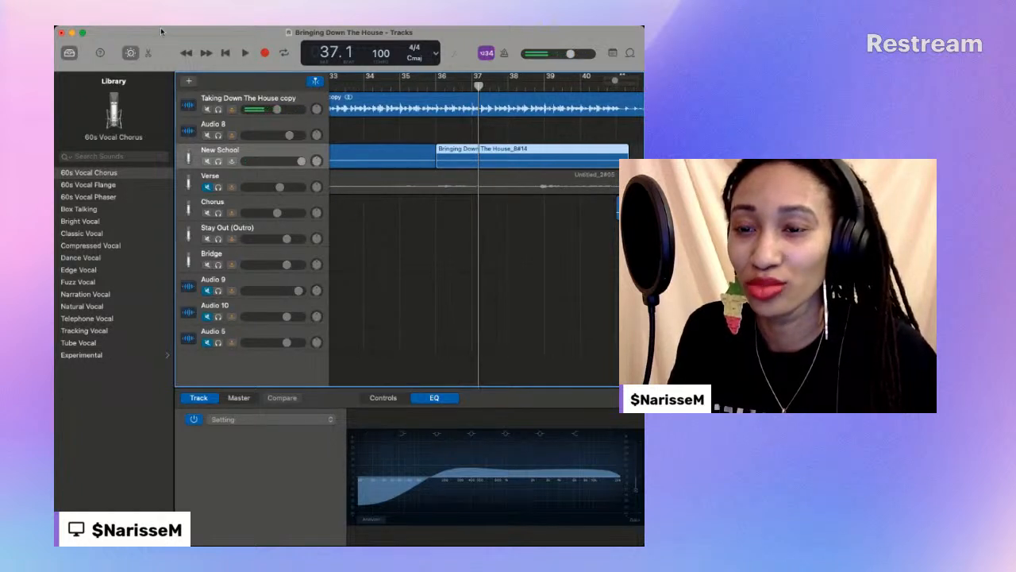
key(super+z)
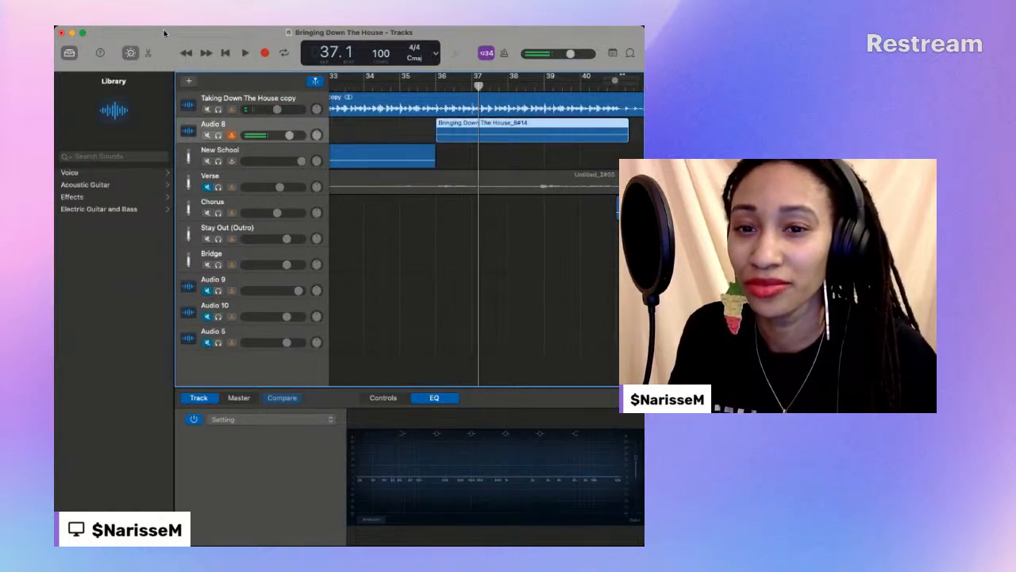
key(super+z)
- Trim the New School region and the Audio 8 take to meet at bar 37 beat 3, and move the take onto New School
click(442, 83)
key(space)
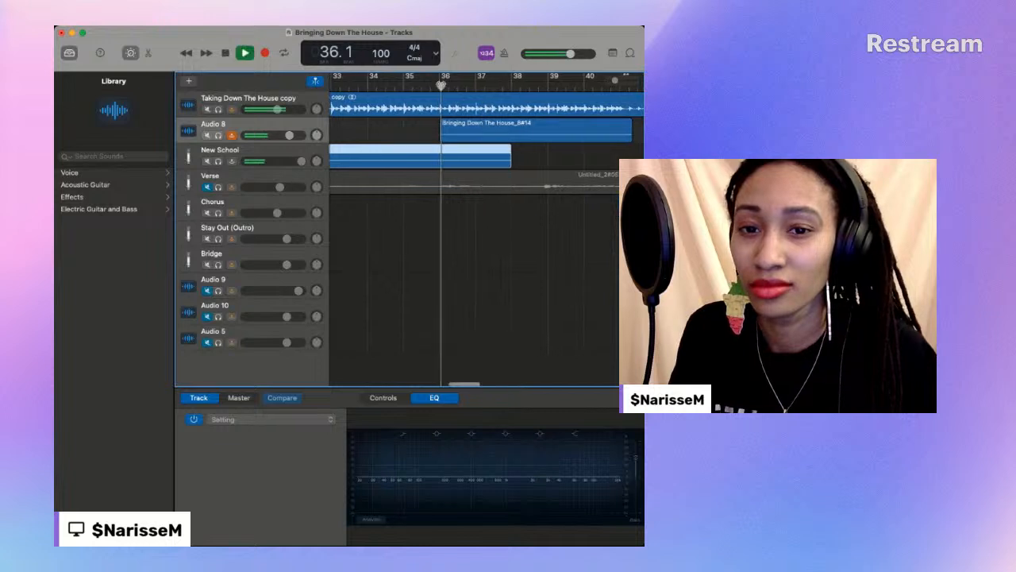
scroll(456, 120, down, 1)
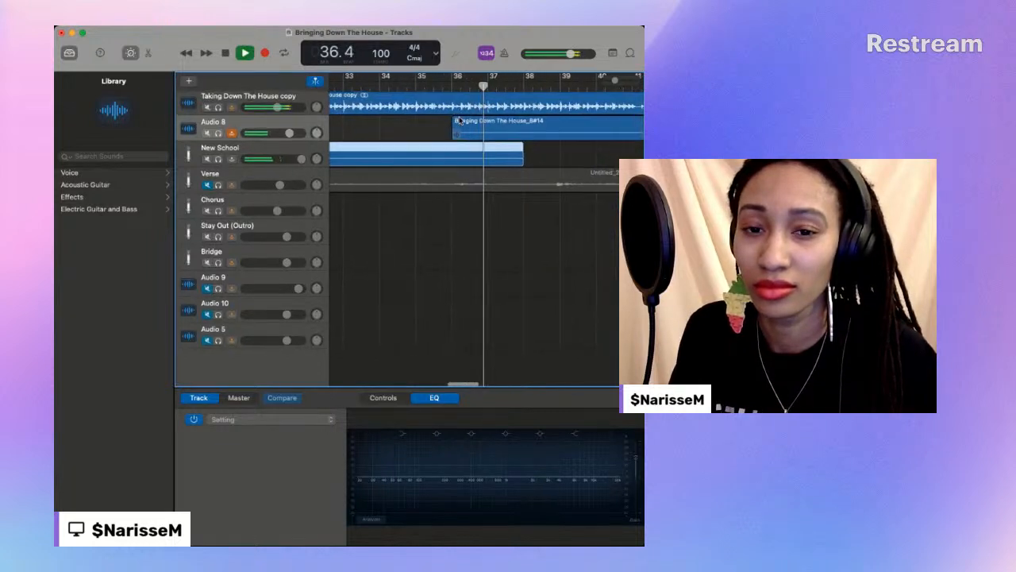
key(space)
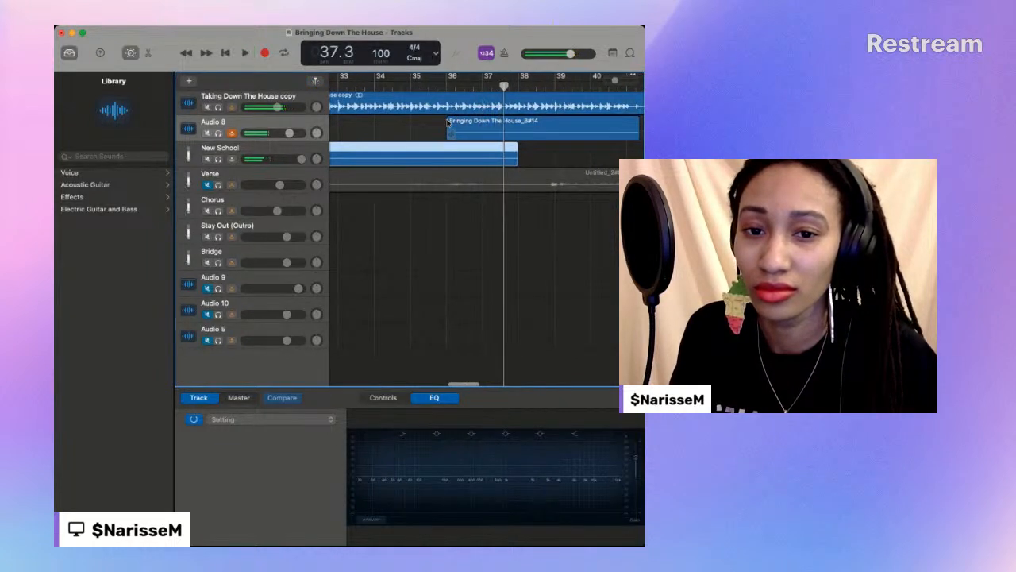
drag(516, 161, 499, 161)
drag(448, 127, 524, 139)
- Play the joined New School regions to about bar 39 beat 3, and return the playhead to the join at bar 37 beat 3
key(space)
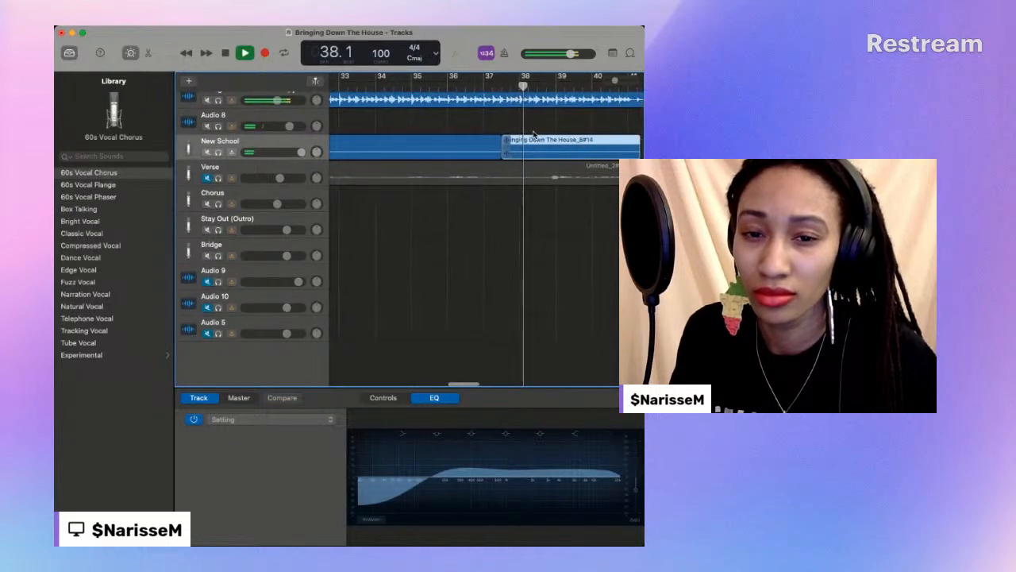
scroll(535, 139, up, 1)
scroll(540, 147, right, 1)
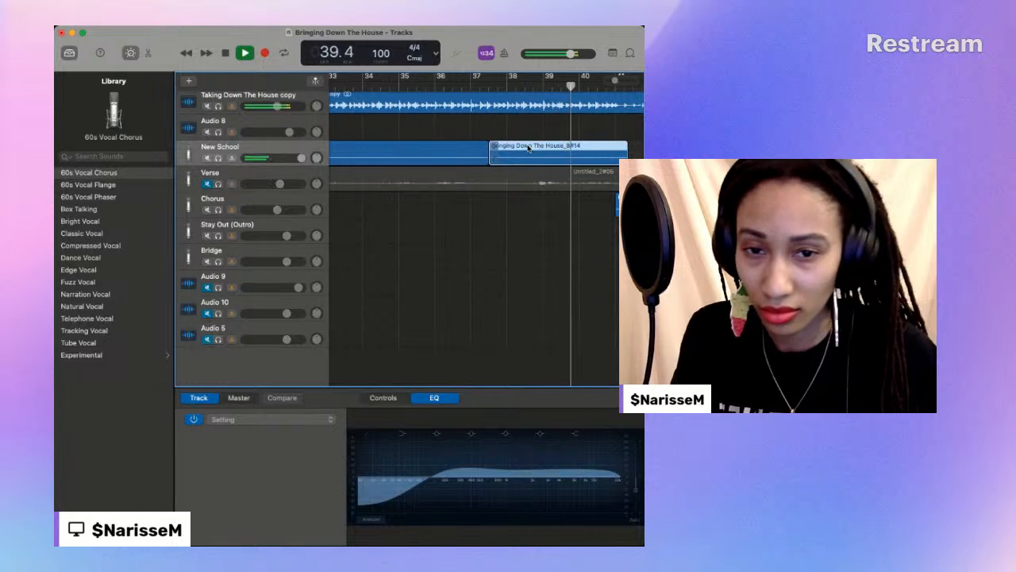
scroll(439, 89, down, 1)
scroll(440, 88, up, 1)
click(441, 88)
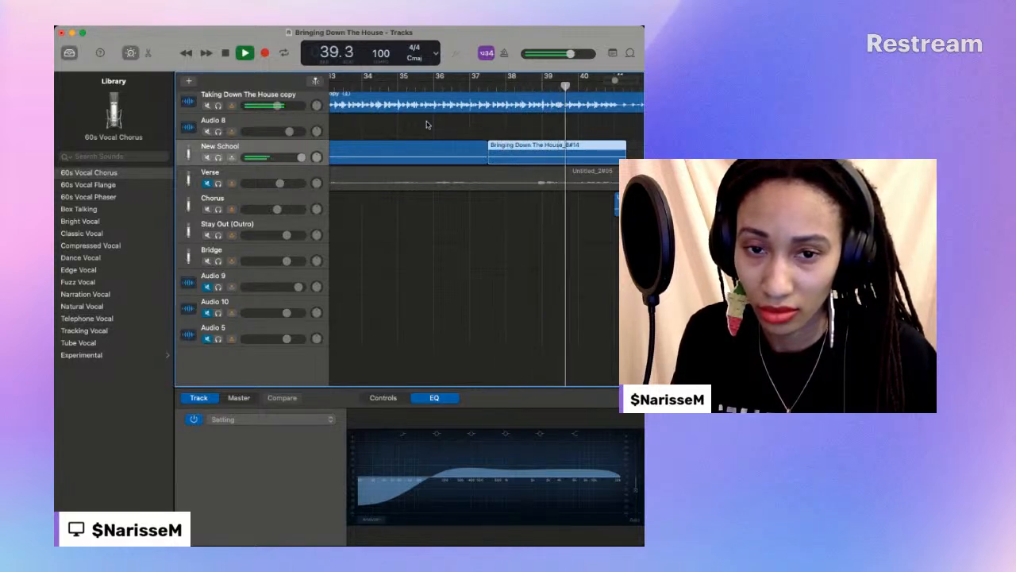
key(space)
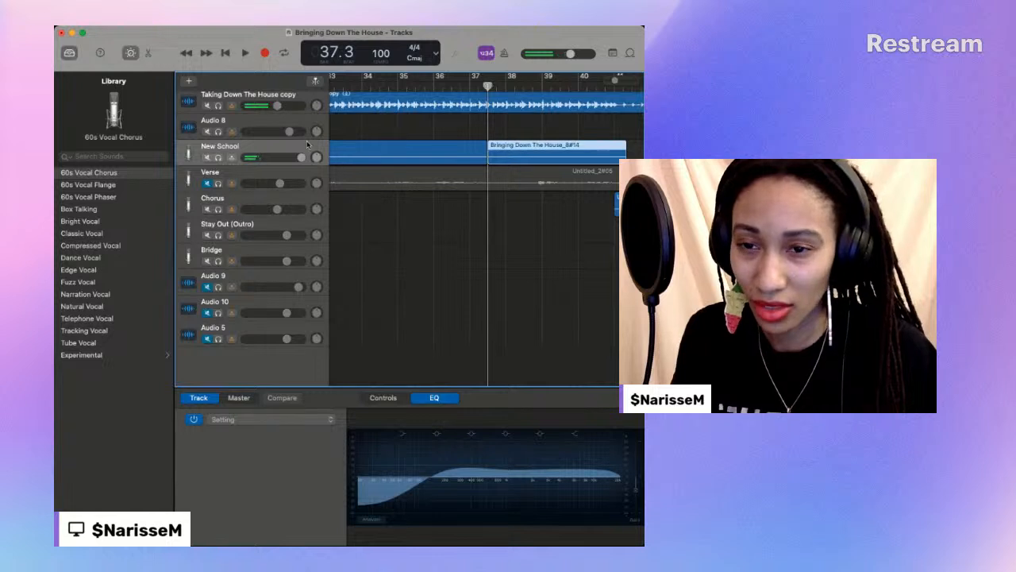
- Delete the New School region that starts at bar 37 beat 3
click(242, 124)
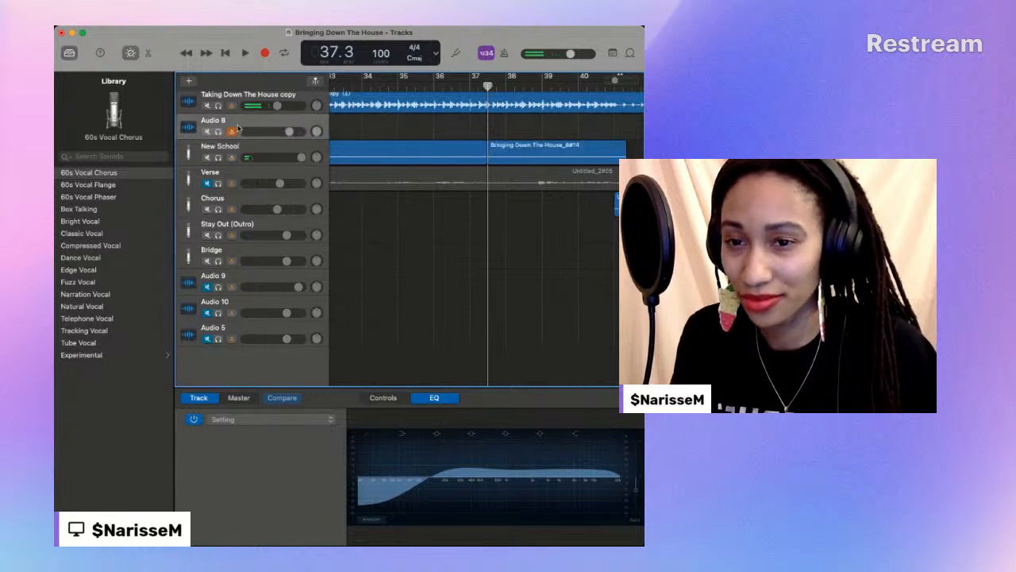
click(543, 153)
key(Delete)
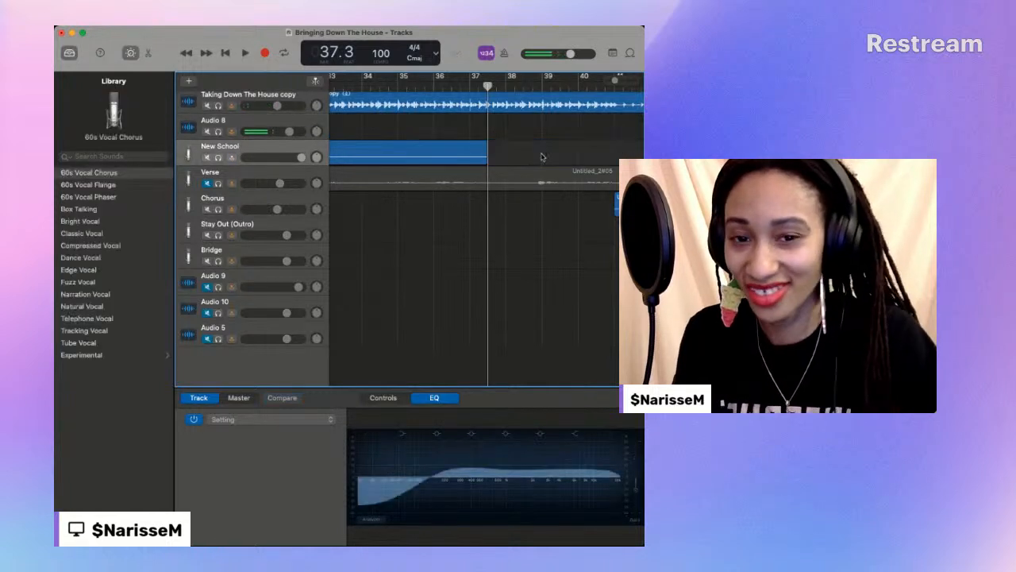
- Record a new verse ending on Audio 8 from bar 37 beat 3 to bar 41 beat 3
click(234, 122)
click(266, 53)
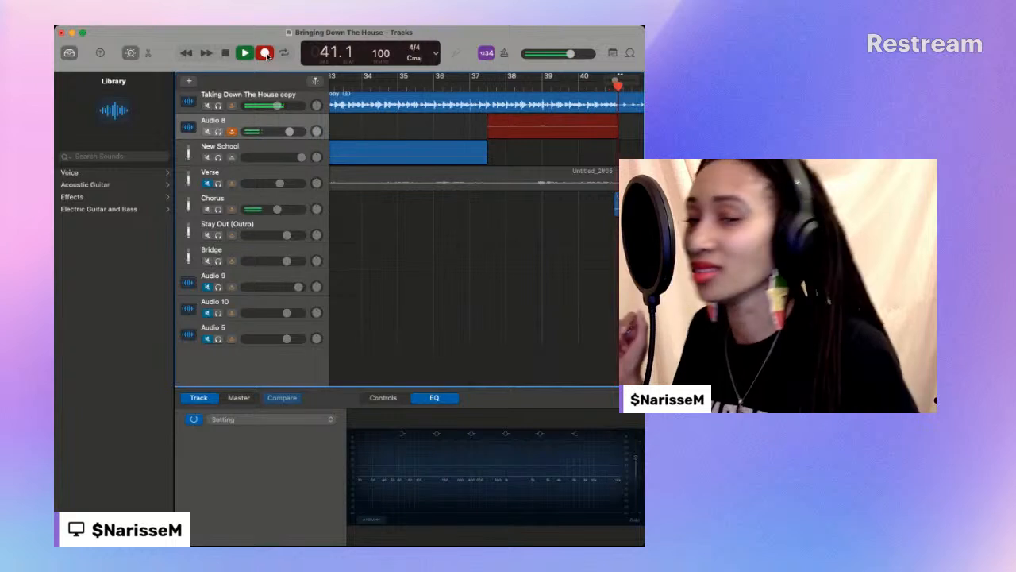
click(224, 53)
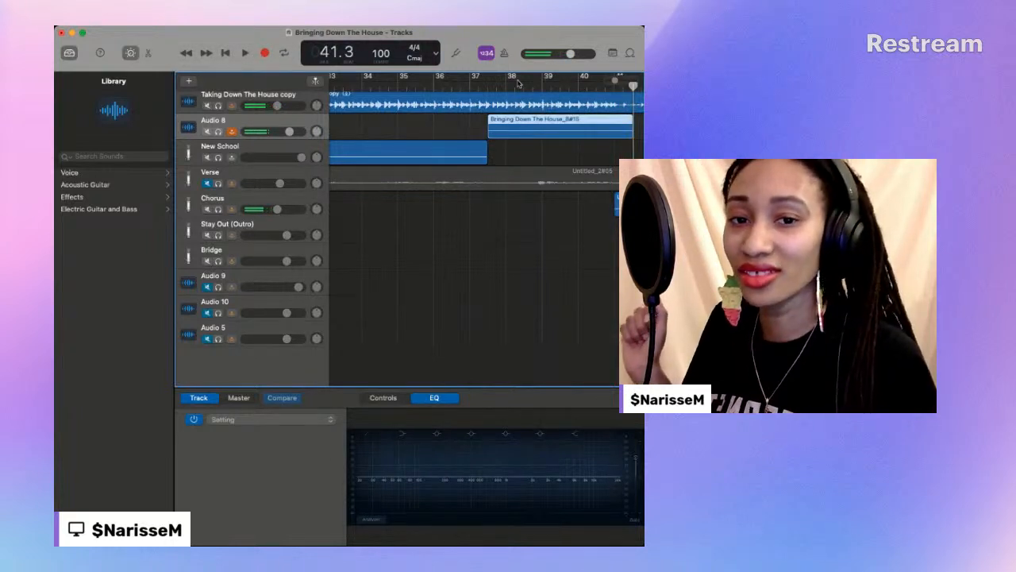
- Play the new Audio 8 take from about bar 38 to bar 41 beat 1
click(516, 86)
key(space)
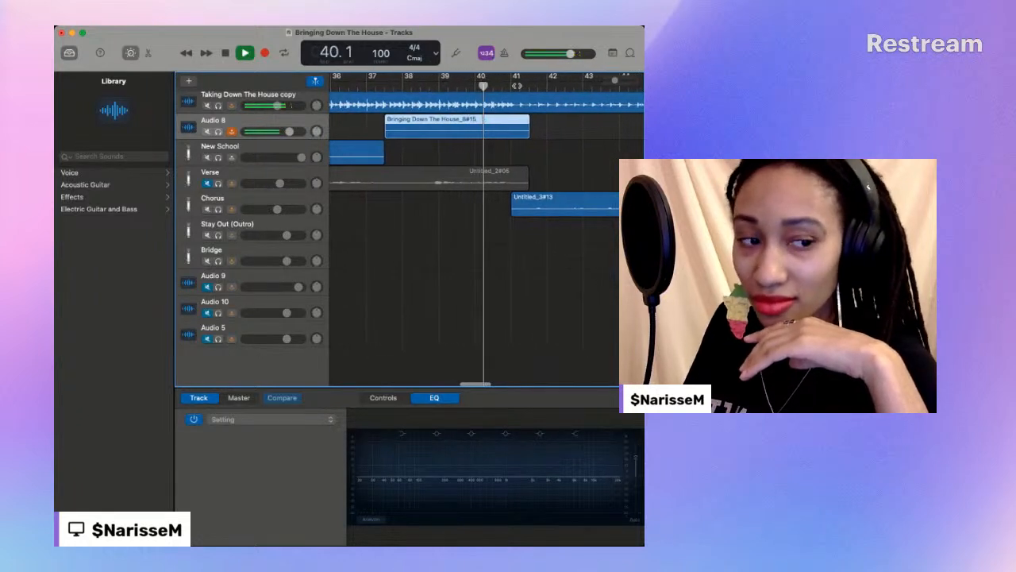
key(space)
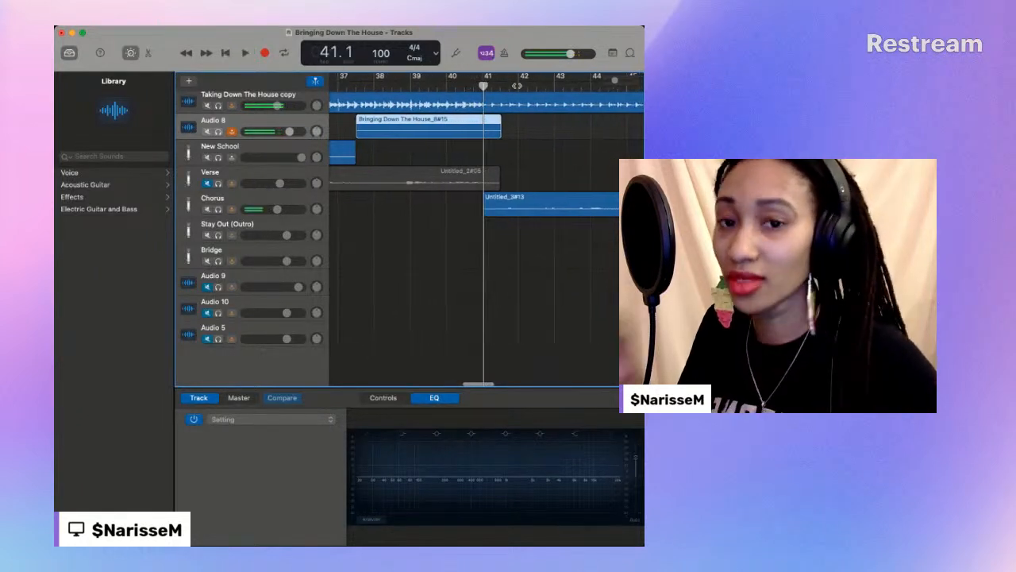
- Replay the end of the new Audio 8 take and trim it to end at about bar 41, where the Chorus region starts
scroll(516, 86, right, 1)
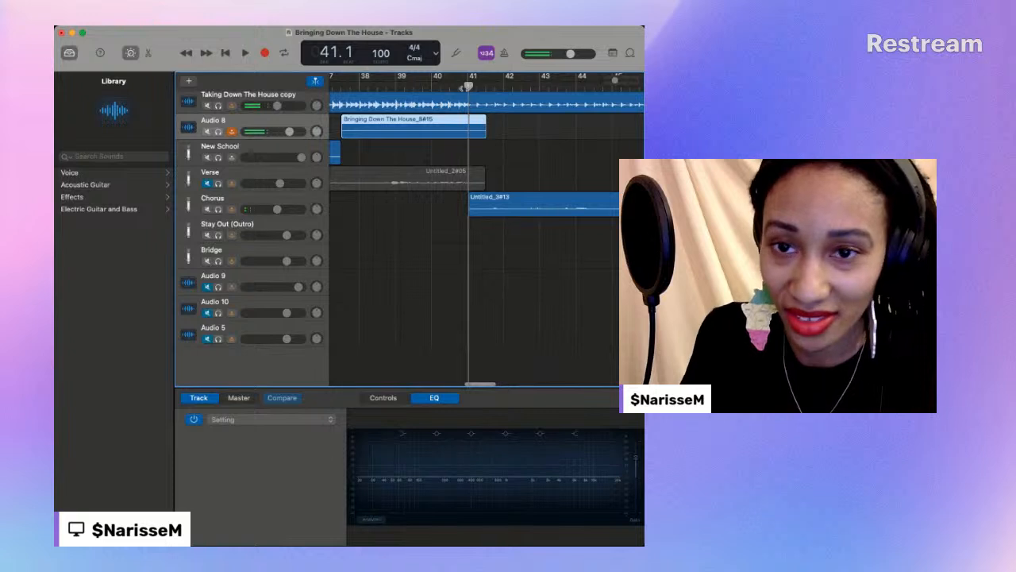
scroll(469, 89, left, 1)
key(space)
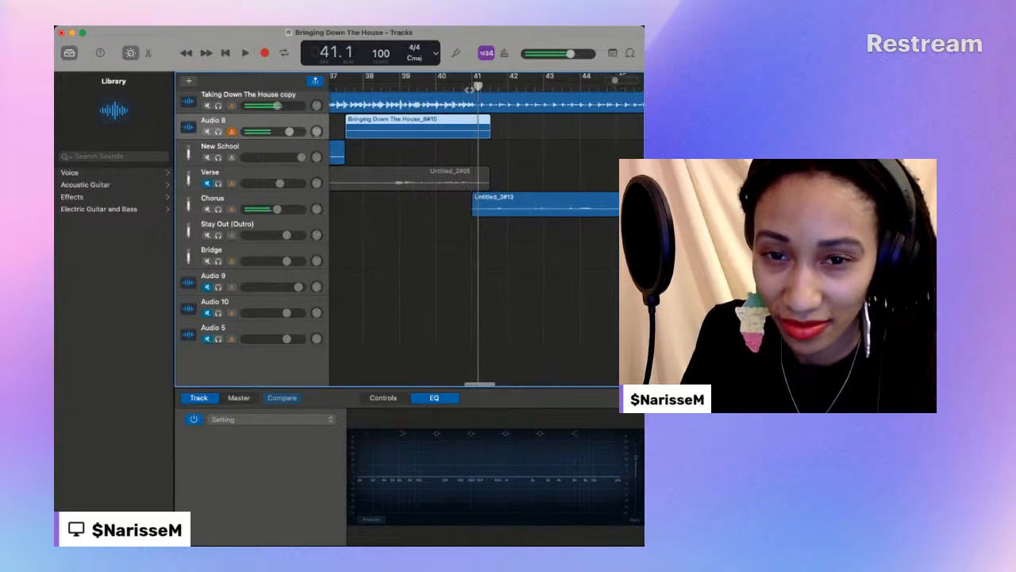
drag(477, 131, 475, 131)
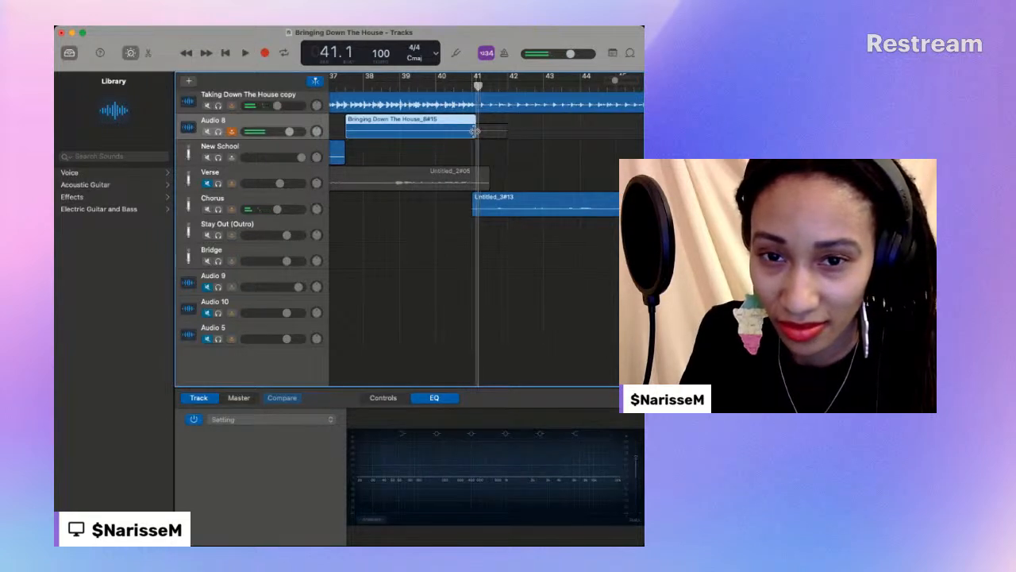
key(space)
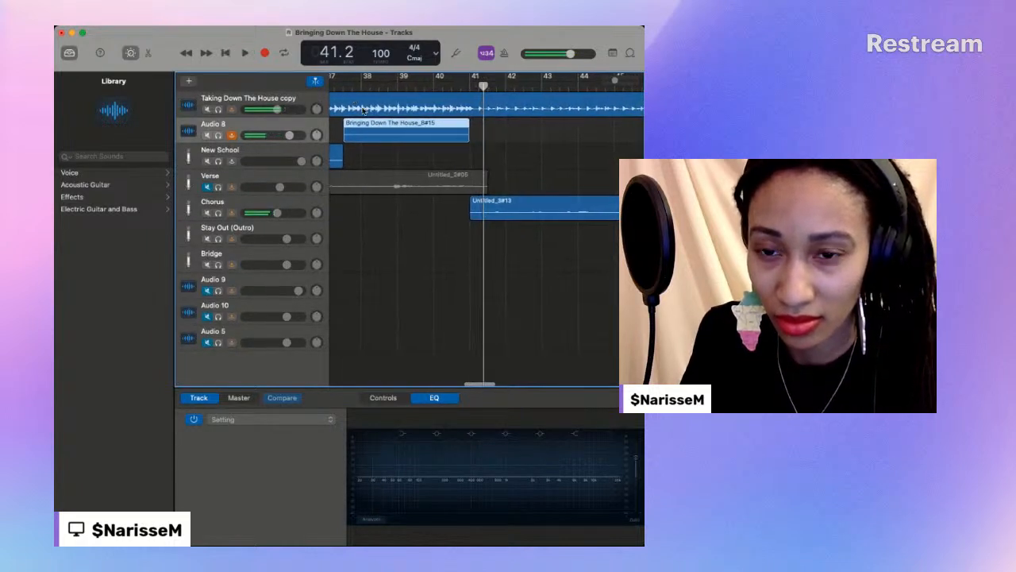
- Move the trimmed take onto New School at bar 37 beat 3 and play the joined verse into bar 41
drag(374, 127, 374, 150)
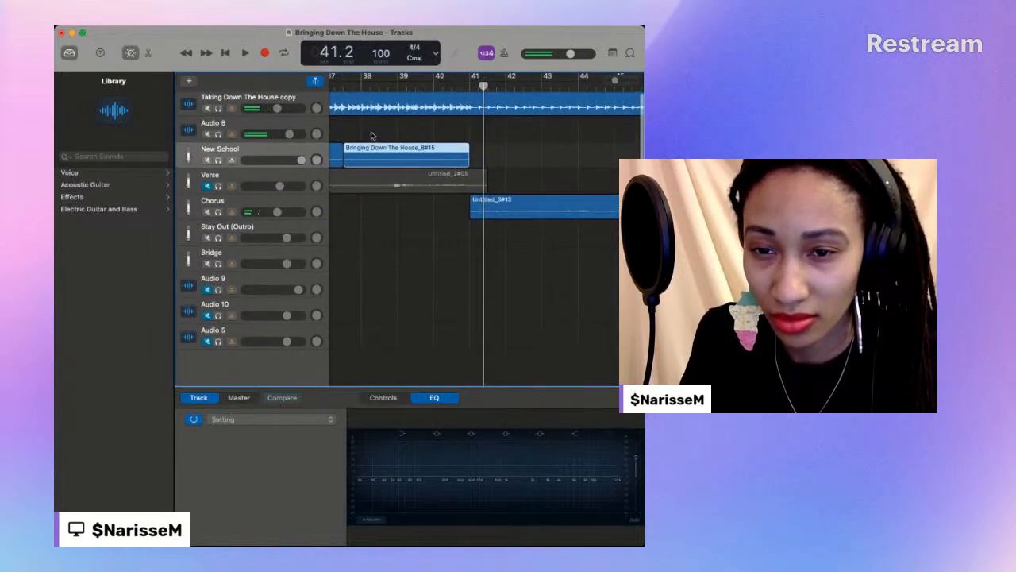
scroll(339, 111, left, 2)
scroll(338, 111, left, 1)
click(401, 85)
key(space)
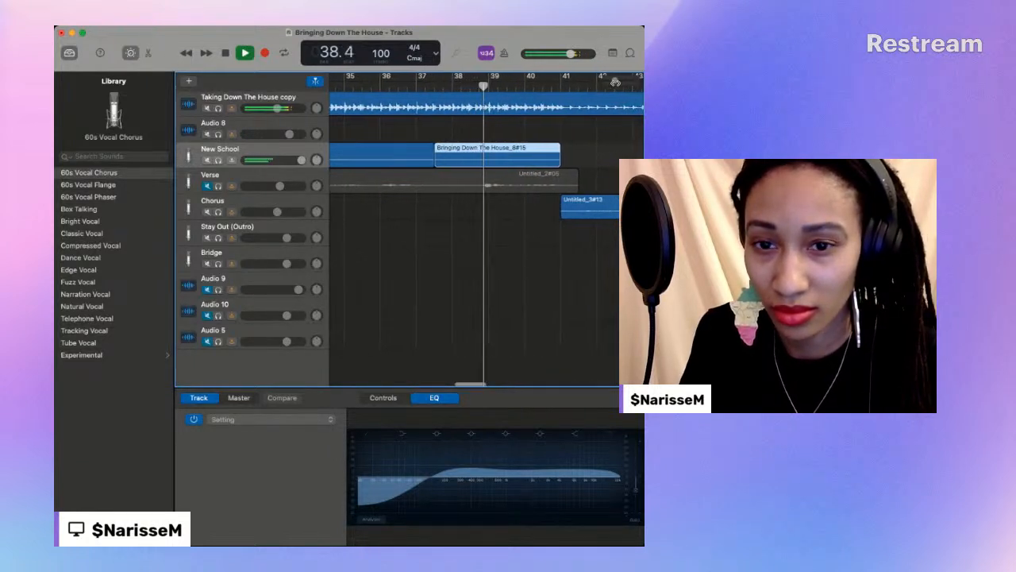
drag(616, 81, 605, 83)
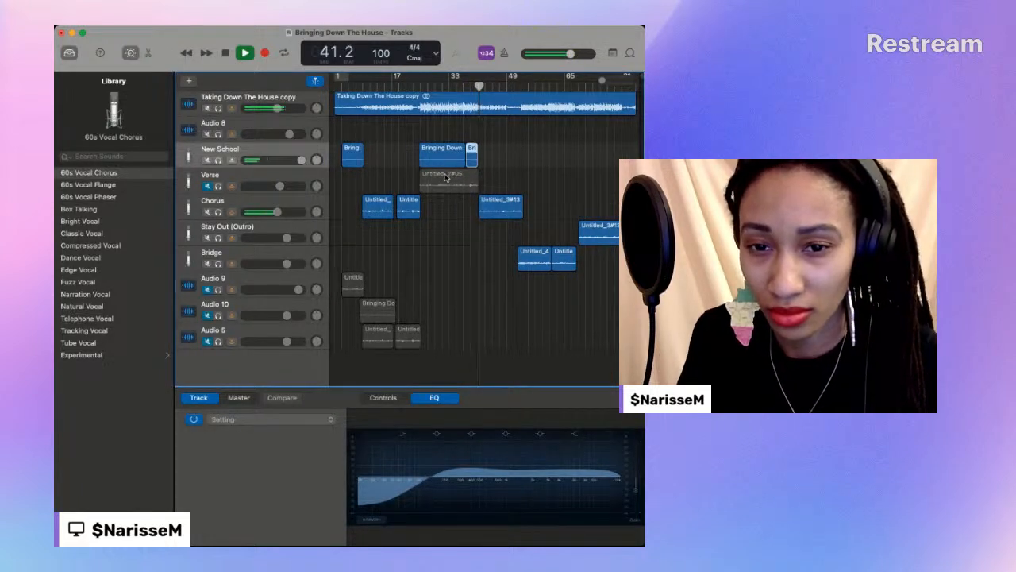
drag(446, 178, 449, 289)
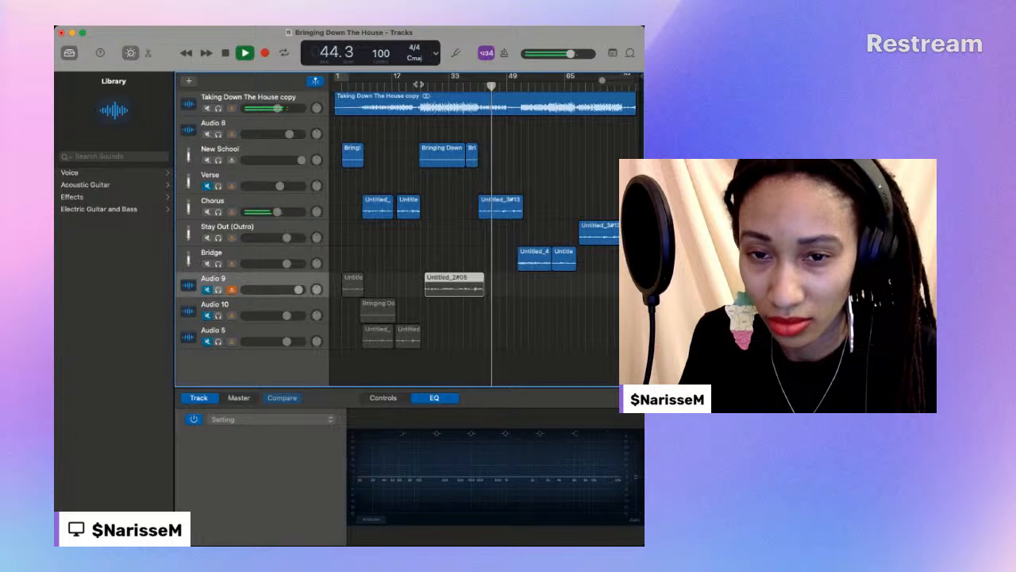
click(417, 84)
key(space)
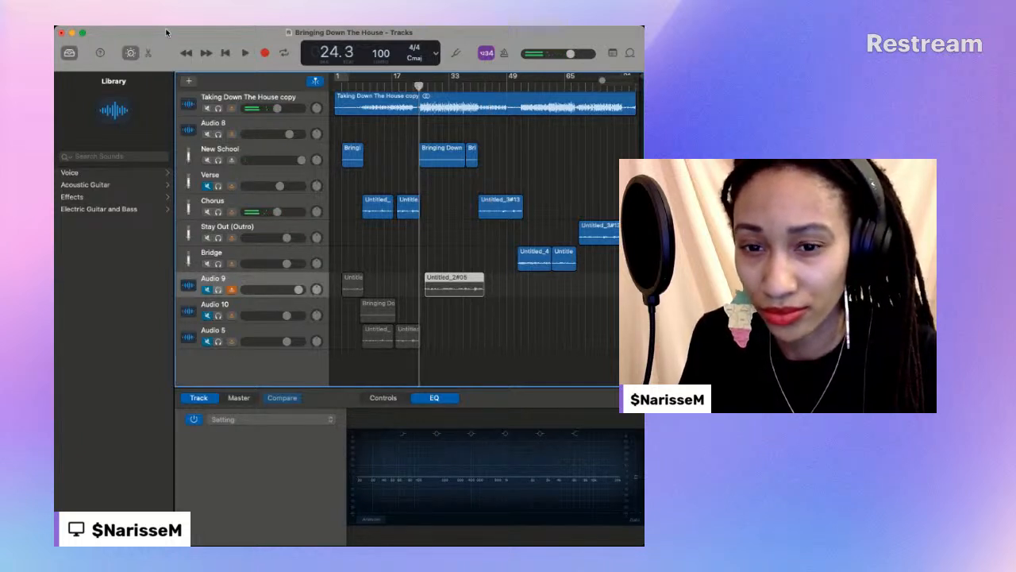
key(super+z)
- Move the old Untitled_2#05 verse region from Verse to the muted Audio 10 track at about bar 25 and resume playback
drag(604, 81, 610, 82)
drag(509, 178, 510, 306)
drag(614, 81, 607, 81)
key(space)
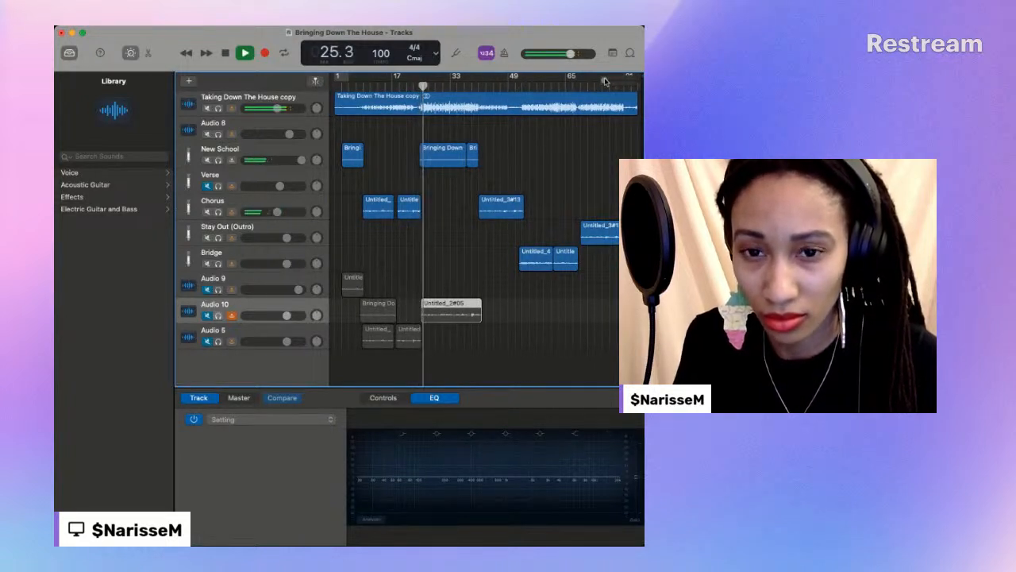
- Move the two new verse regions between bars 25 and 41 from New School to the Verse track and unmute Verse
click(408, 147)
click(446, 151)
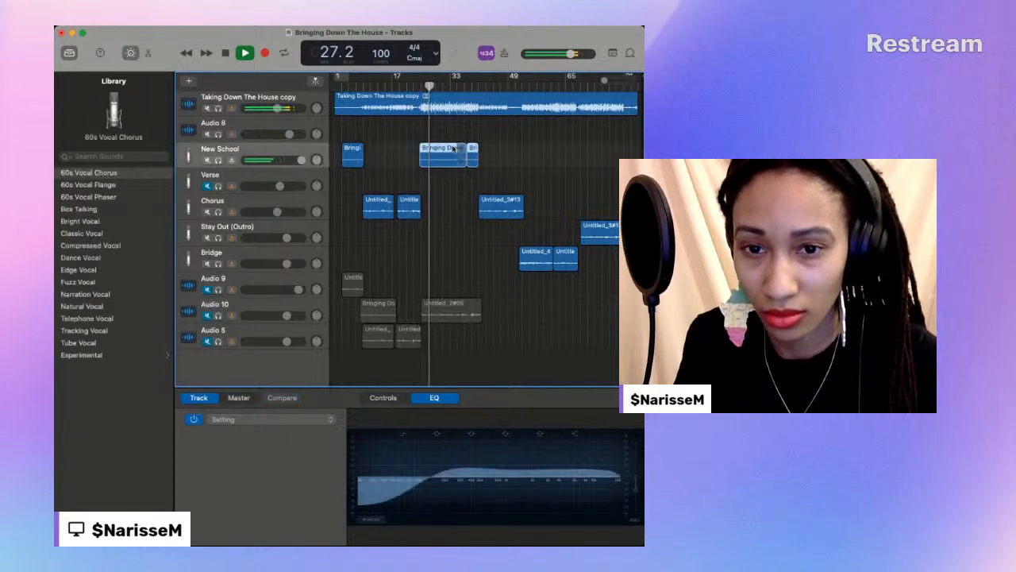
drag(445, 150, 443, 189)
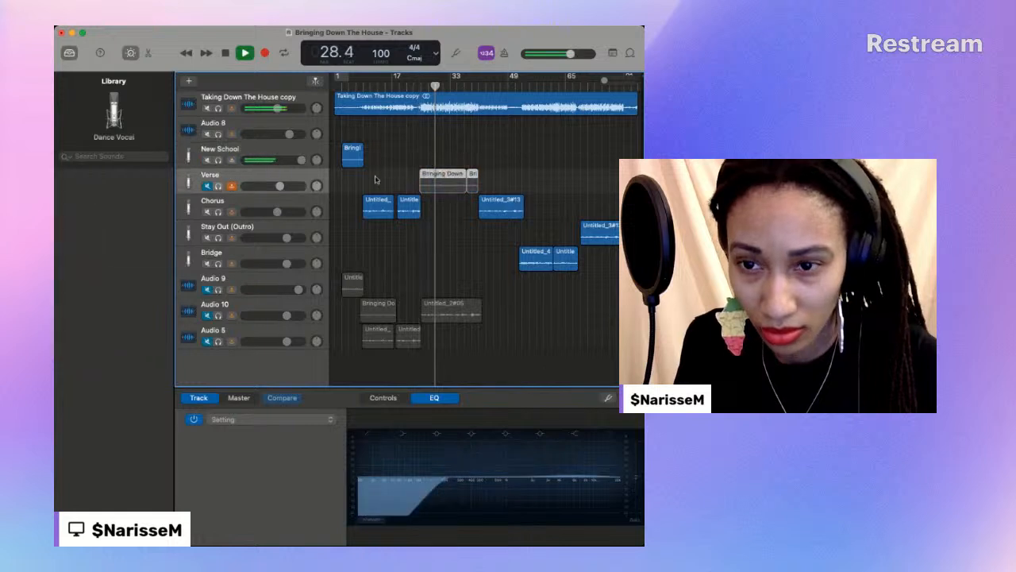
click(208, 185)
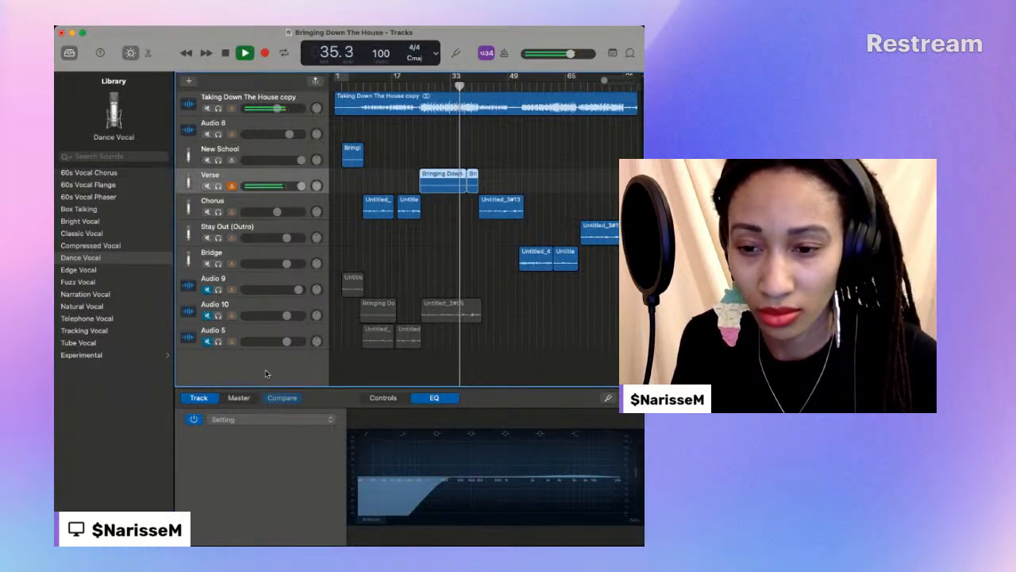
- Check the master EQ, return to the Verse track's EQ, and play the song from bar 1 to about bar 50
click(241, 399)
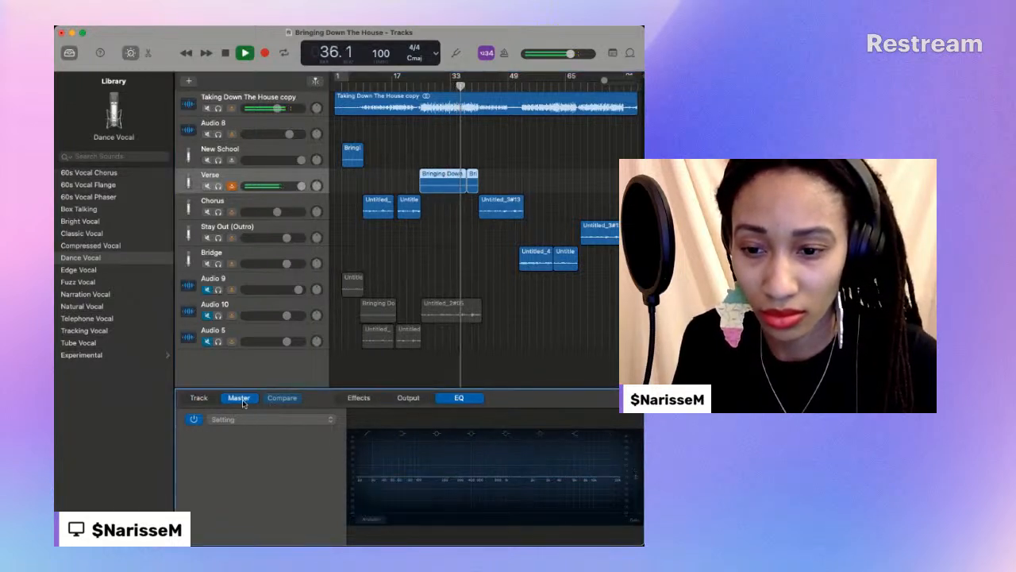
click(199, 398)
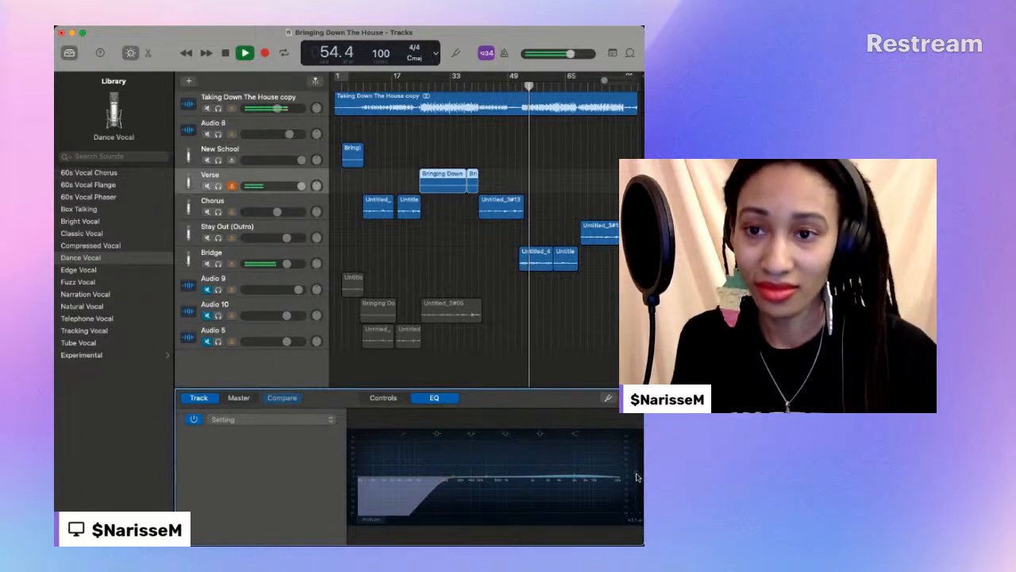
click(225, 52)
click(333, 86)
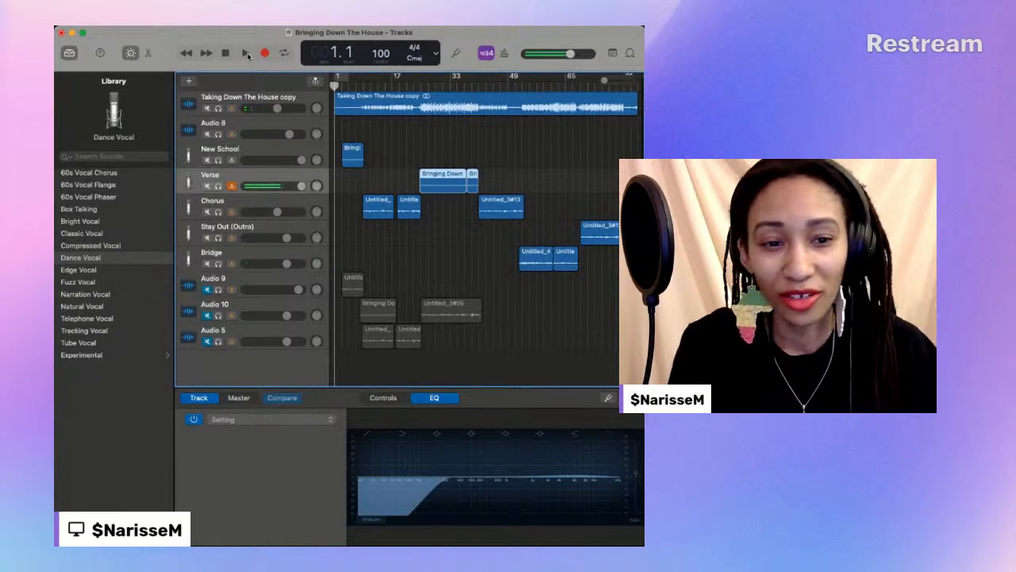
click(246, 53)
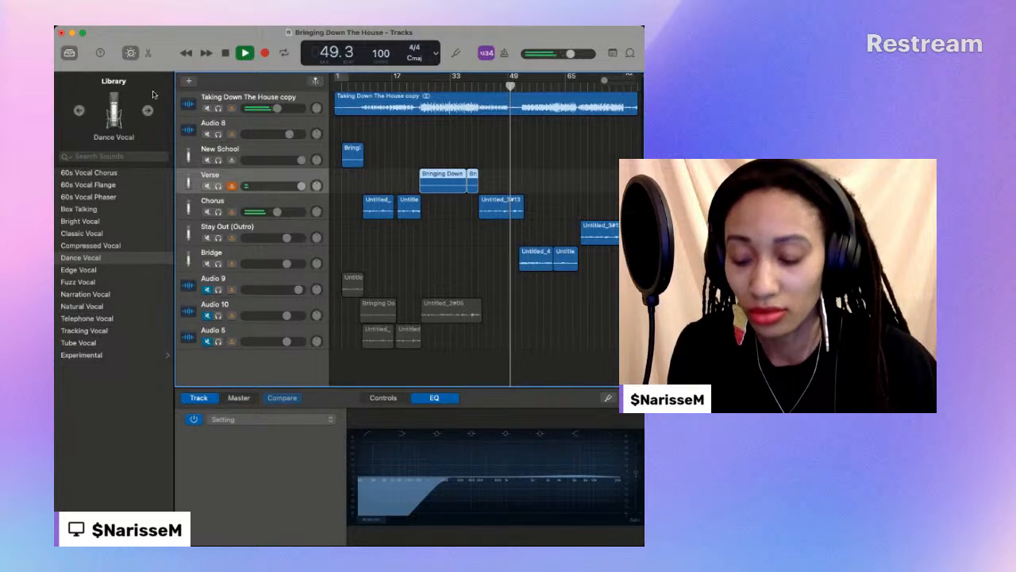
- Mute the Chorus track and record a new chorus take on Audio 8 from about bar 40 to bar 53 beat 3
click(230, 127)
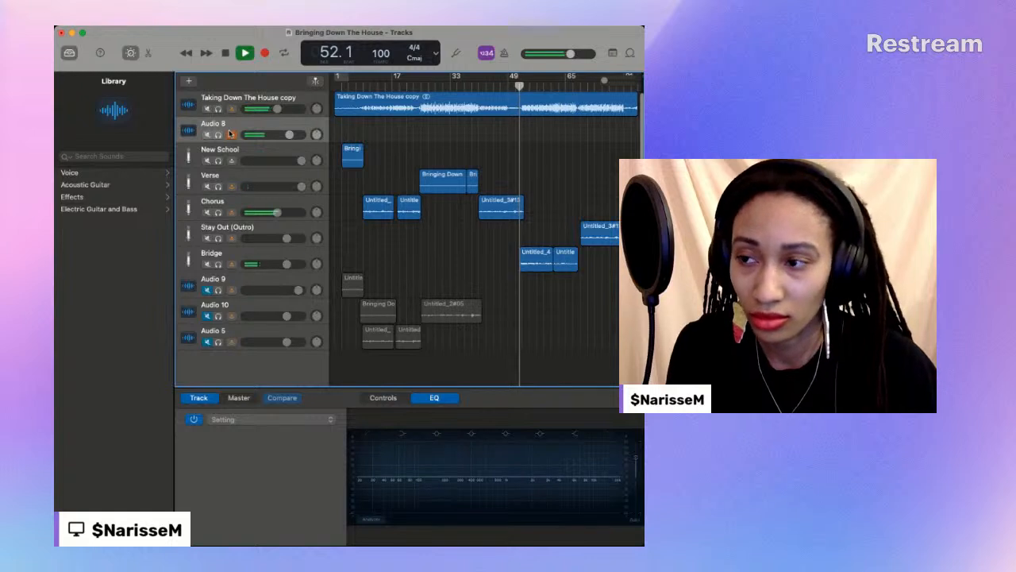
click(226, 54)
click(207, 212)
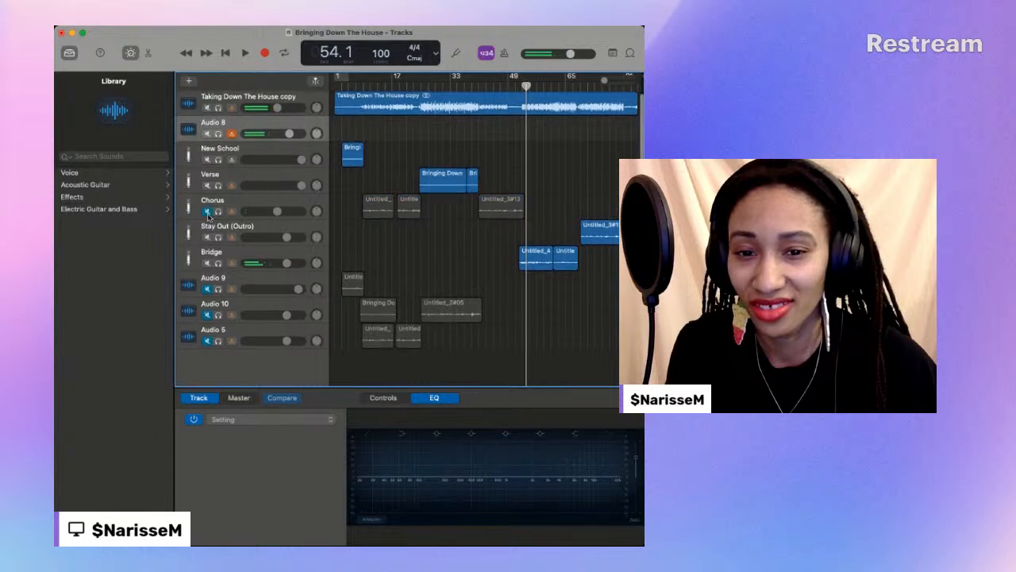
click(473, 88)
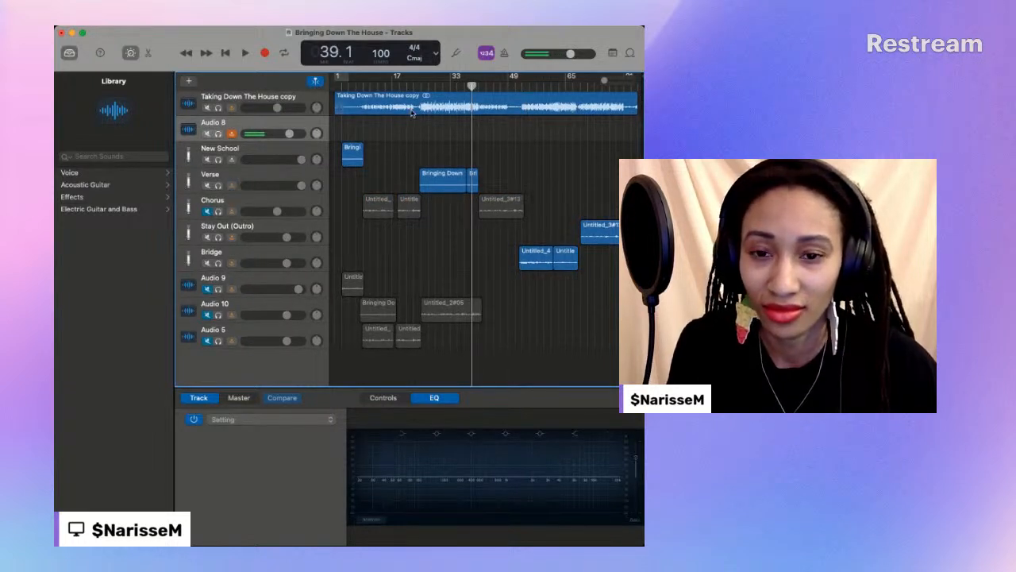
key(space)
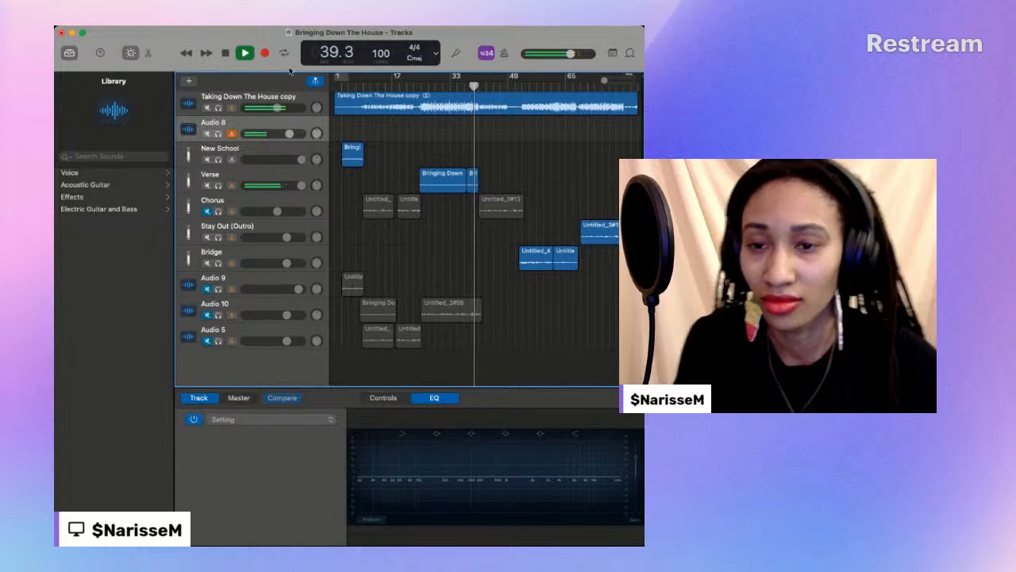
click(265, 52)
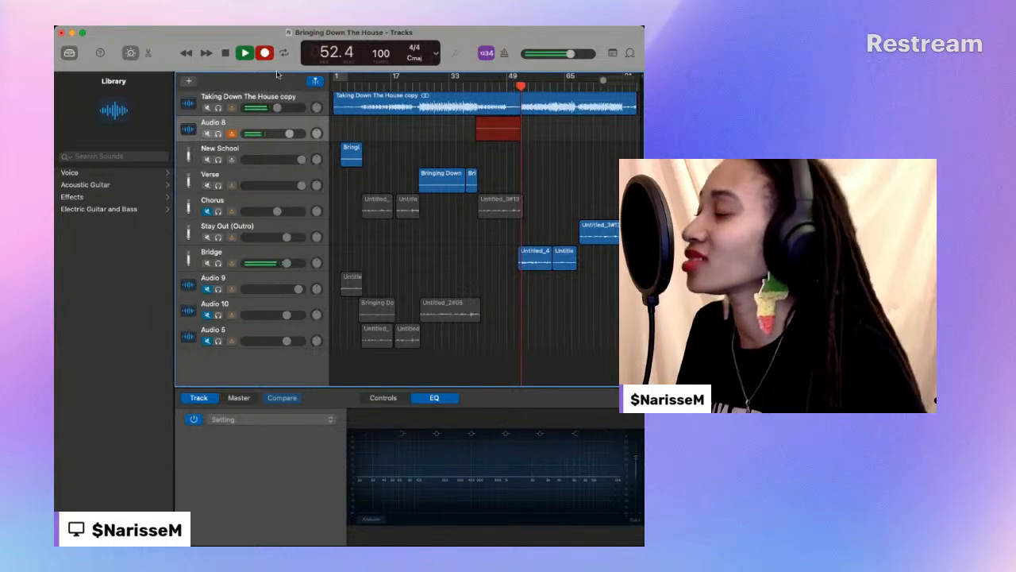
key(space)
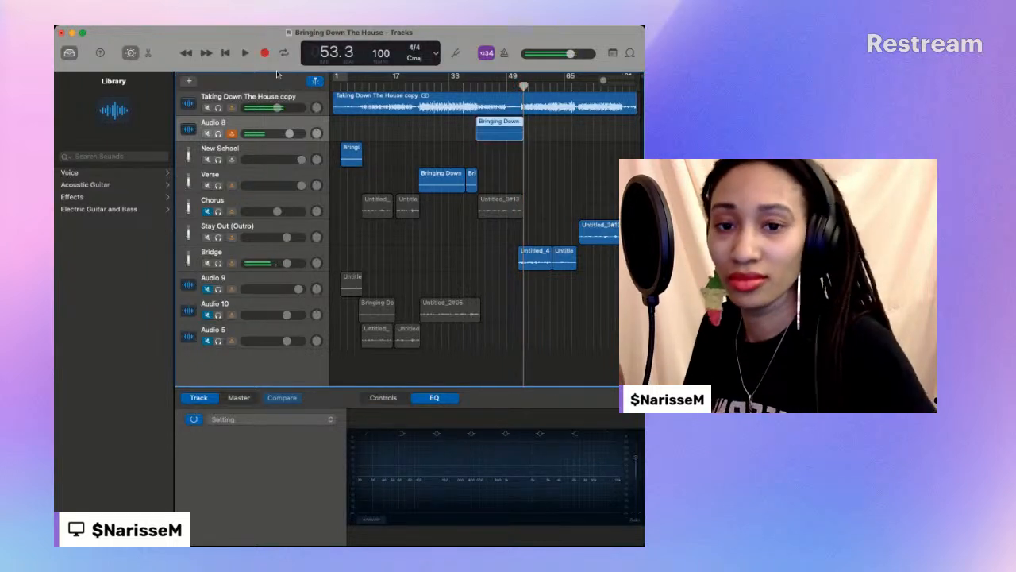
- Play the new Audio 8 chorus take from bar 41, replay it from about bar 45, and raise Audio 8's volume slightly
click(478, 83)
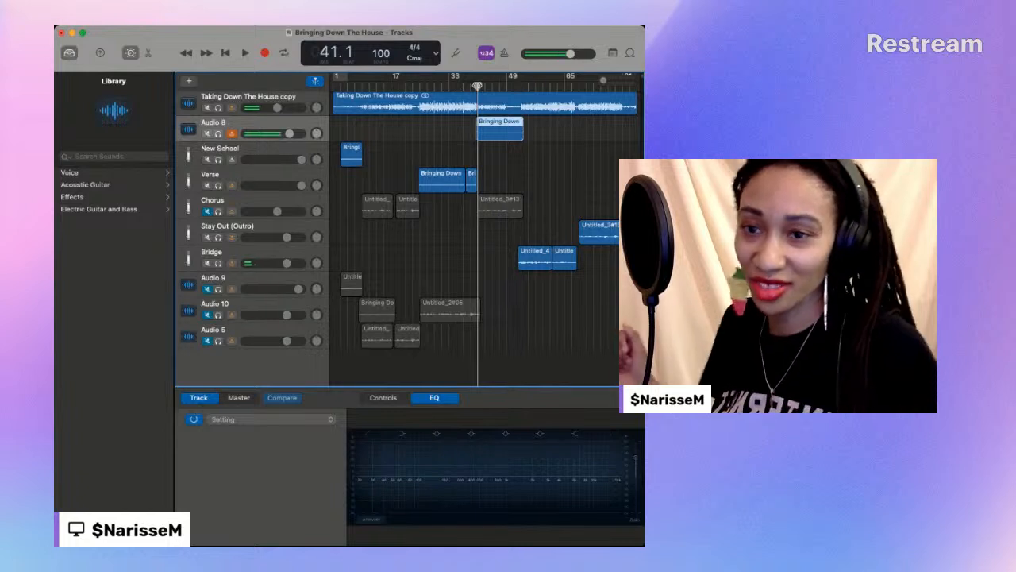
key(space)
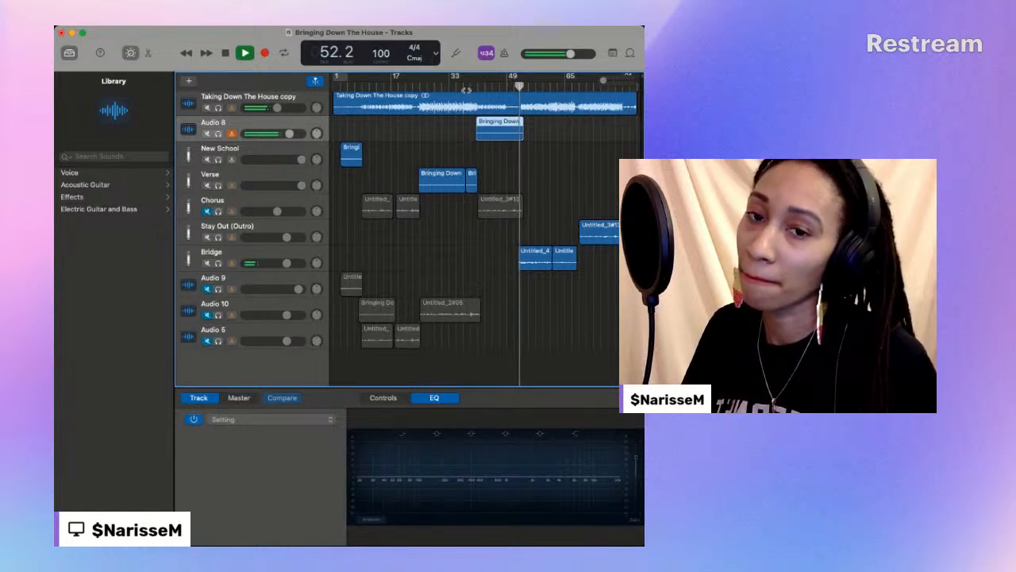
click(492, 85)
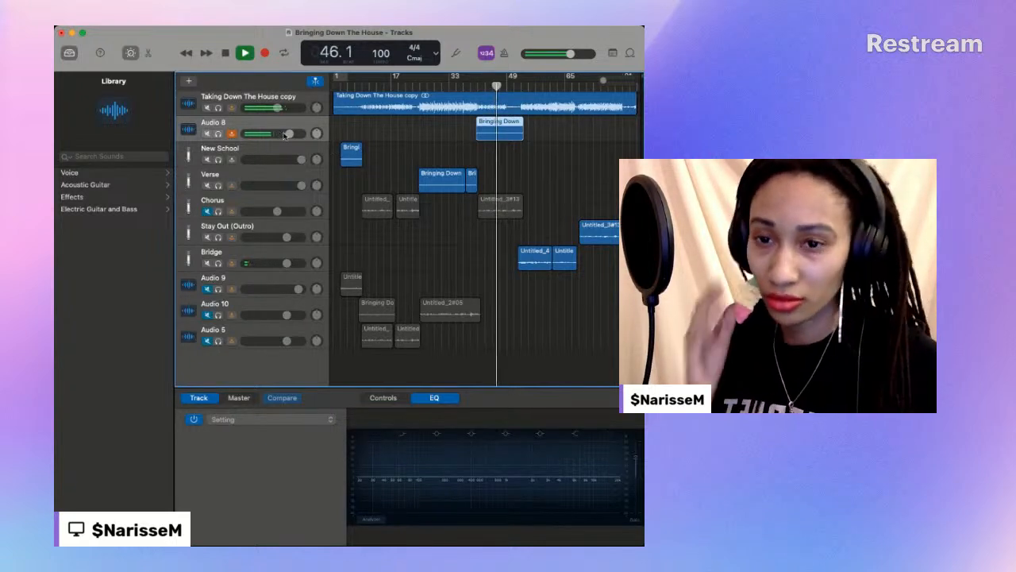
drag(289, 135, 296, 134)
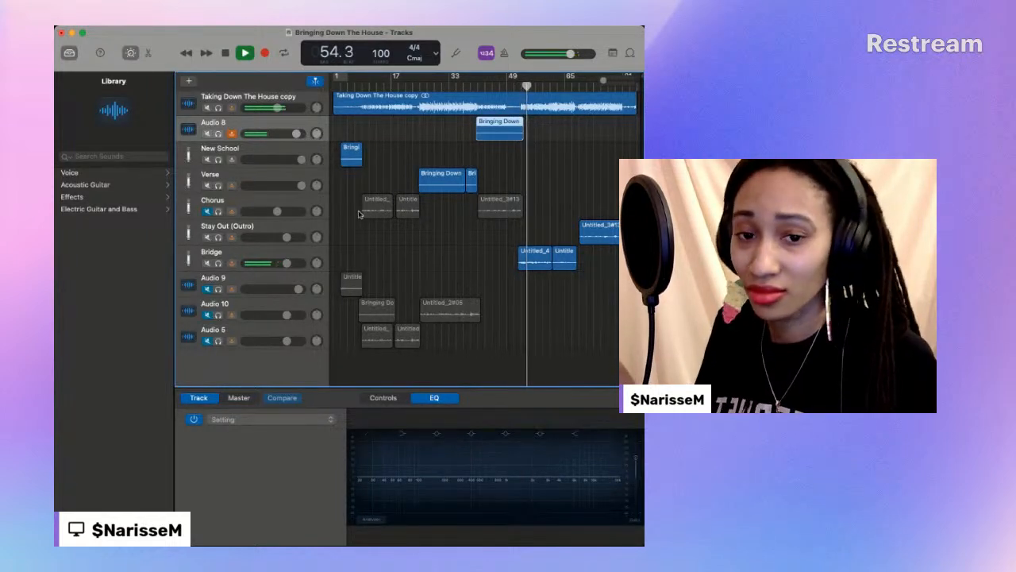
- Move the old Untitled_3#13 chorus region at bar 41 from Chorus to the muted Audio 9 track
click(499, 200)
drag(499, 201, 500, 281)
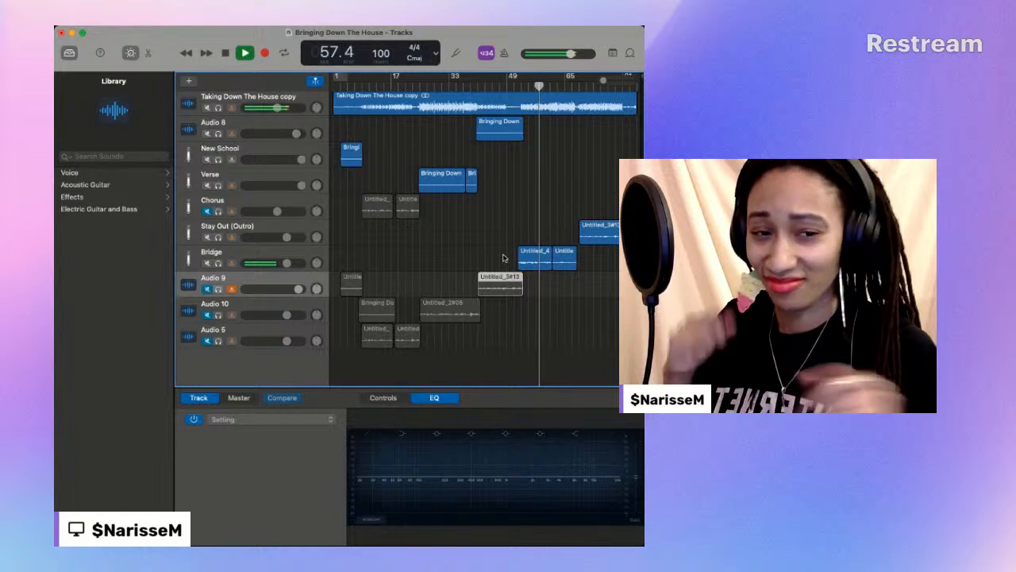
- Move the new chorus take from Audio 8 onto the Chorus track, starting at about bar 40, and unmute Chorus
scroll(504, 158, down, 1)
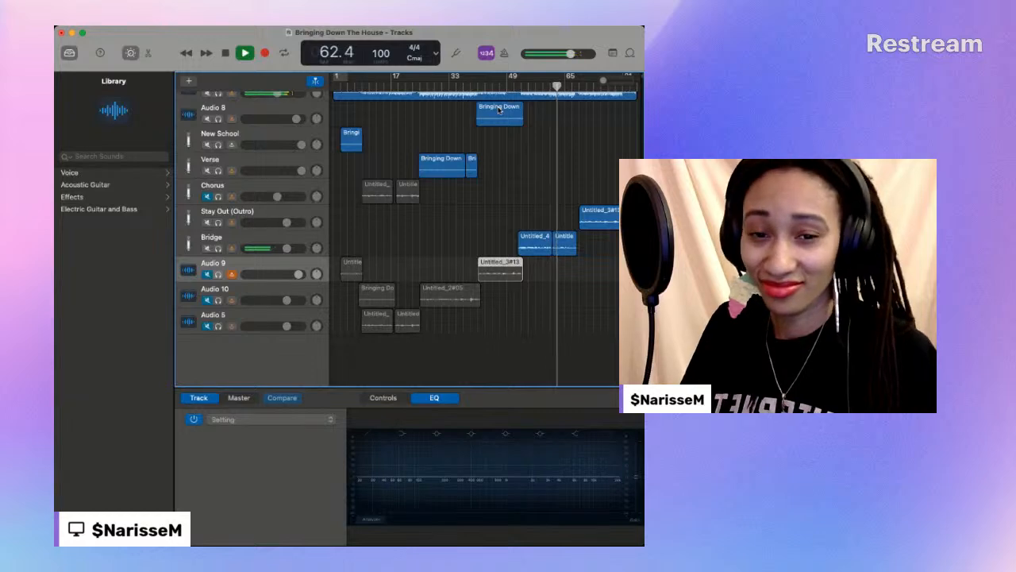
click(498, 111)
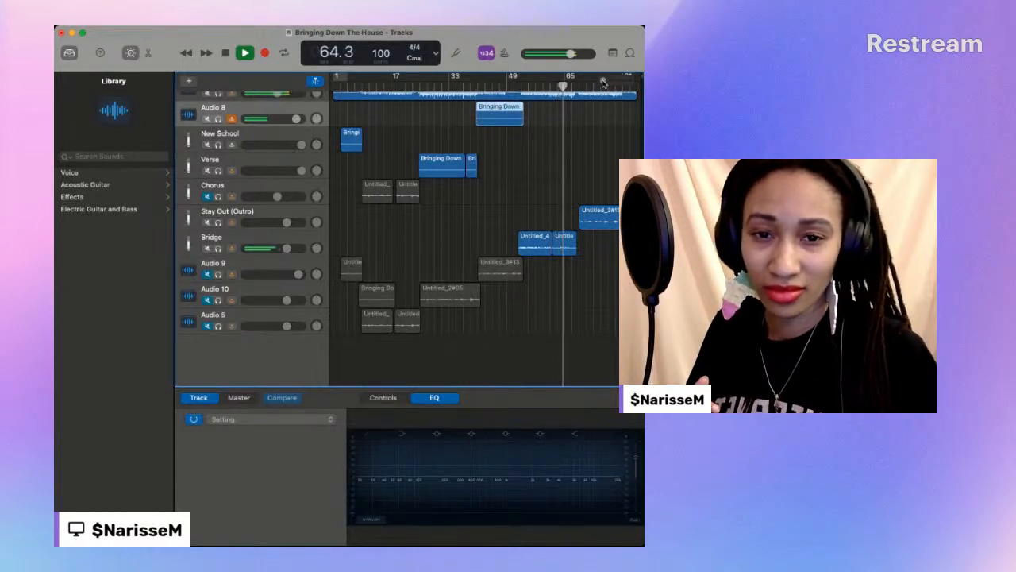
drag(603, 82, 611, 83)
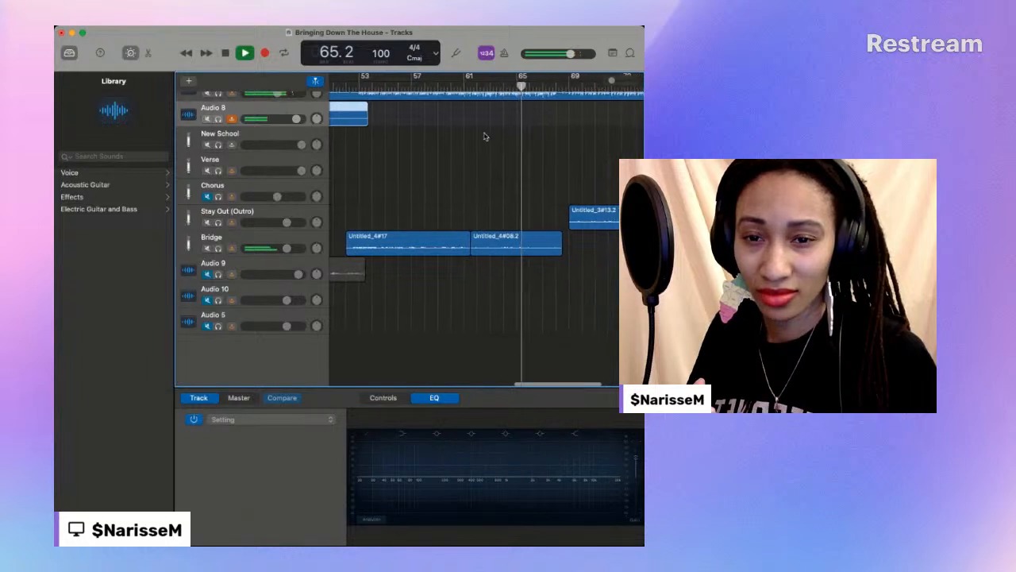
scroll(487, 135, left, 5)
drag(441, 105, 441, 196)
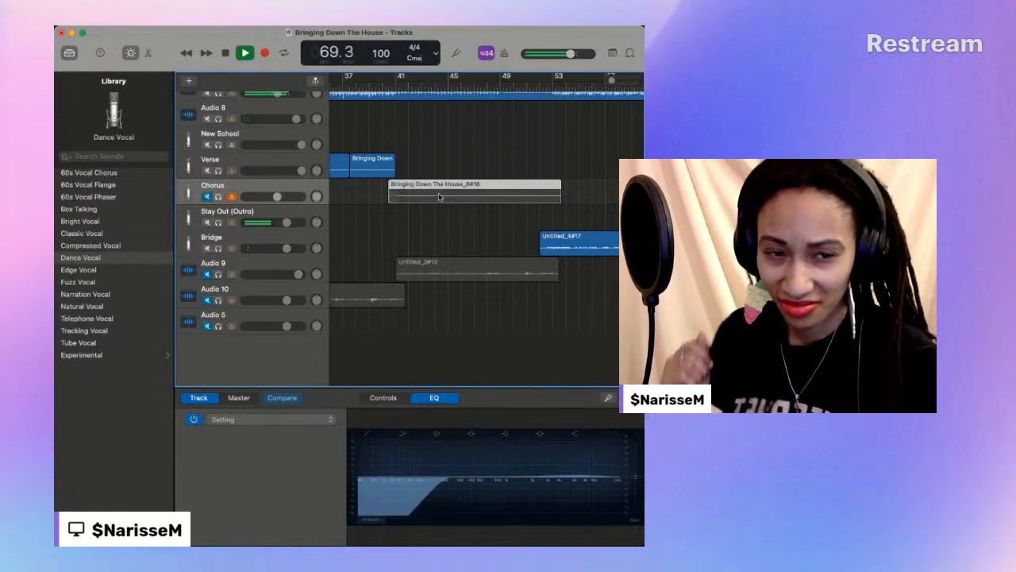
click(206, 197)
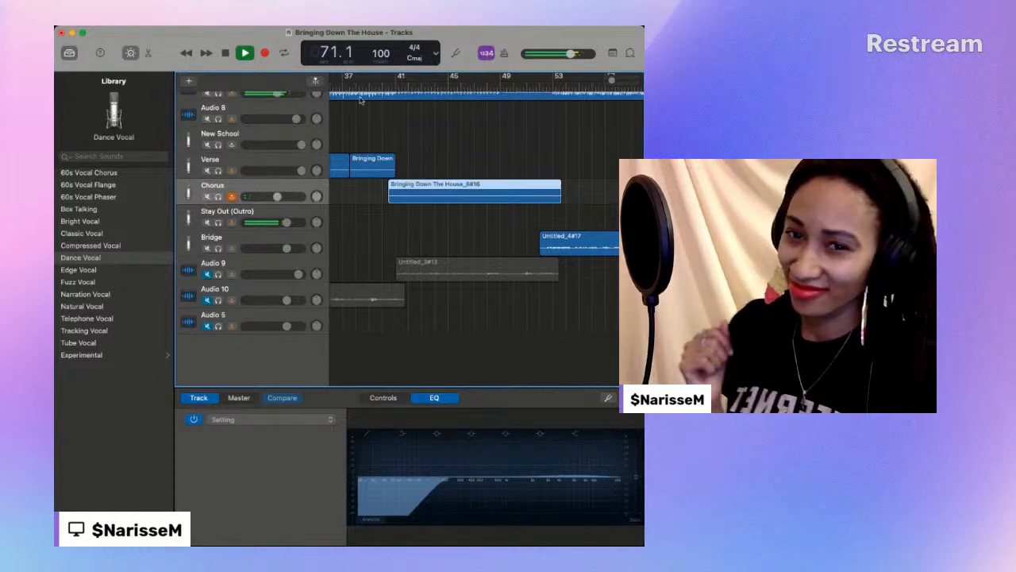
- Play the new chorus take from about bar 40 to its end and raise the Chorus track's volume to match Verse
click(380, 86)
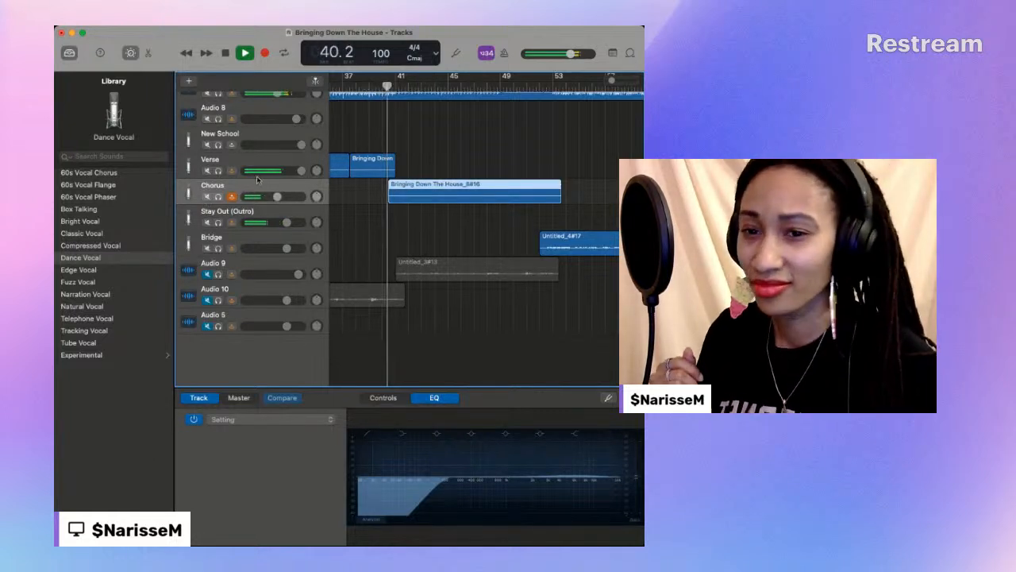
drag(277, 197, 300, 197)
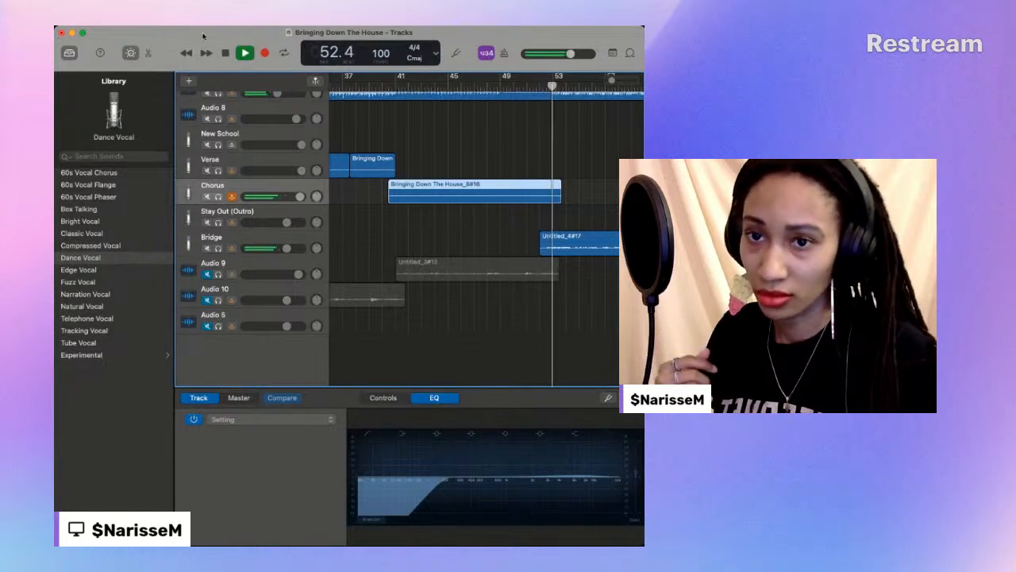
key(space)
- Replay the end of the chorus take from bar 52, trim it to end at about bar 53, and play on into the bridge
drag(559, 194, 566, 195)
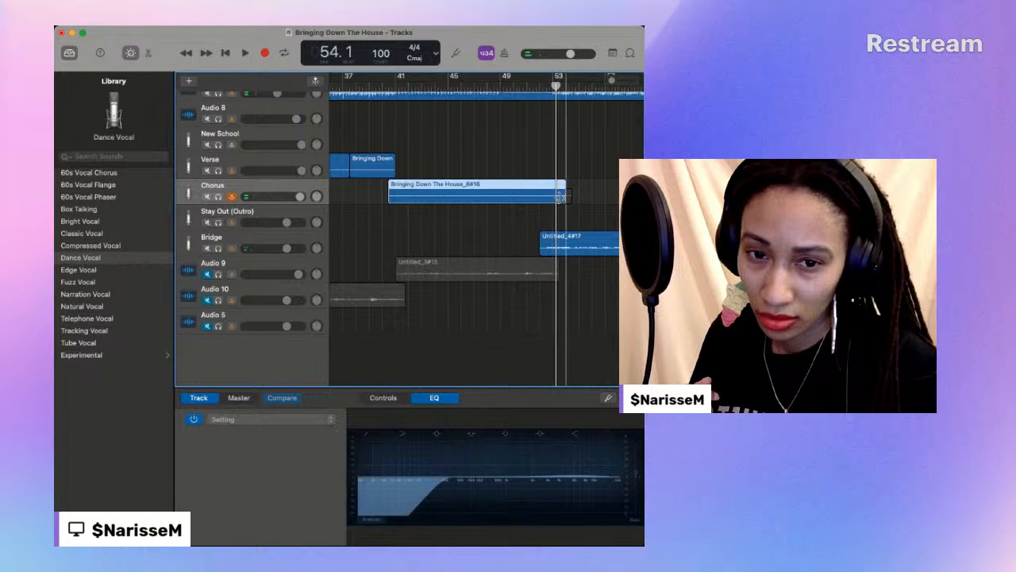
click(540, 84)
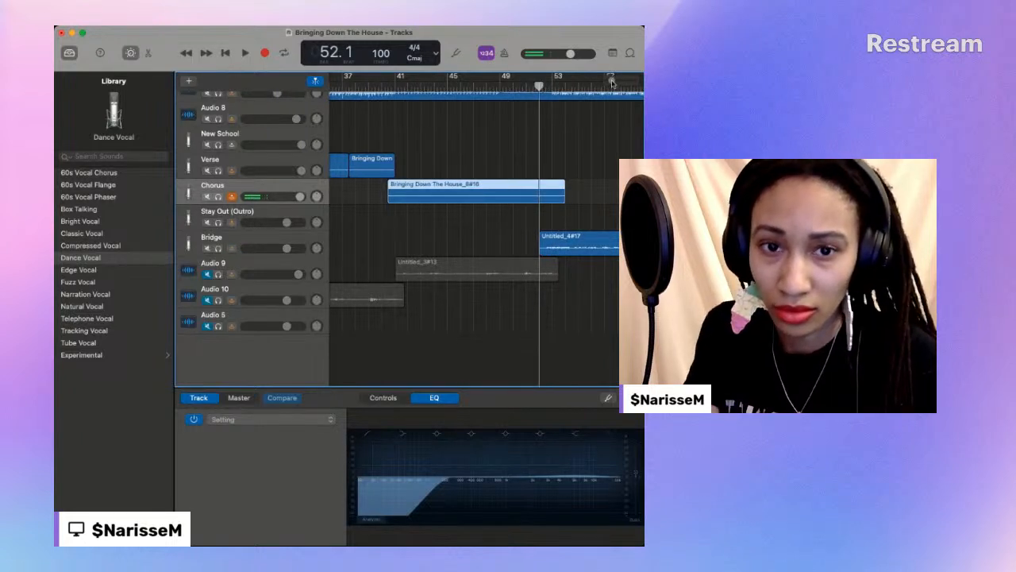
drag(612, 80, 617, 80)
key(space)
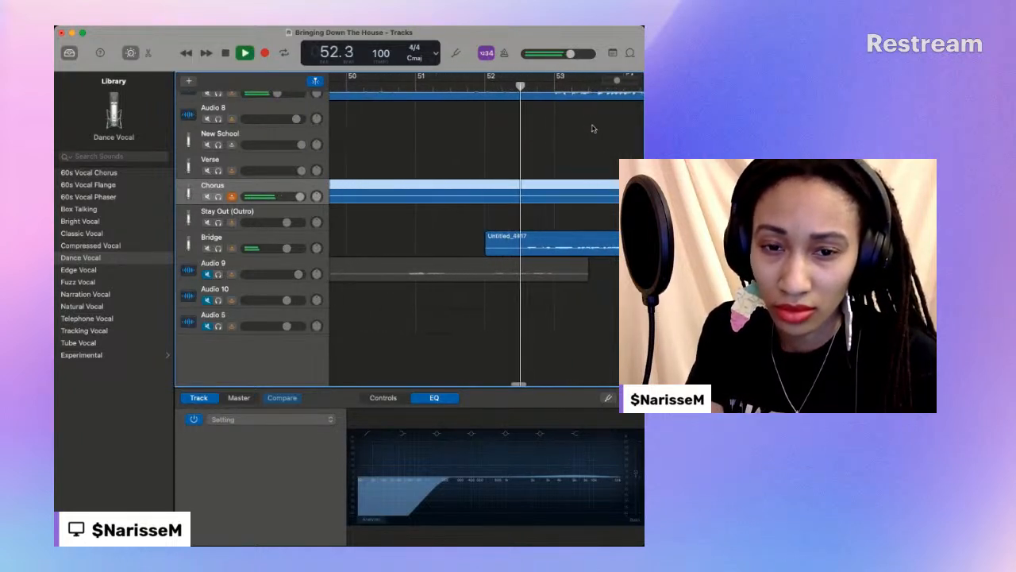
key(space)
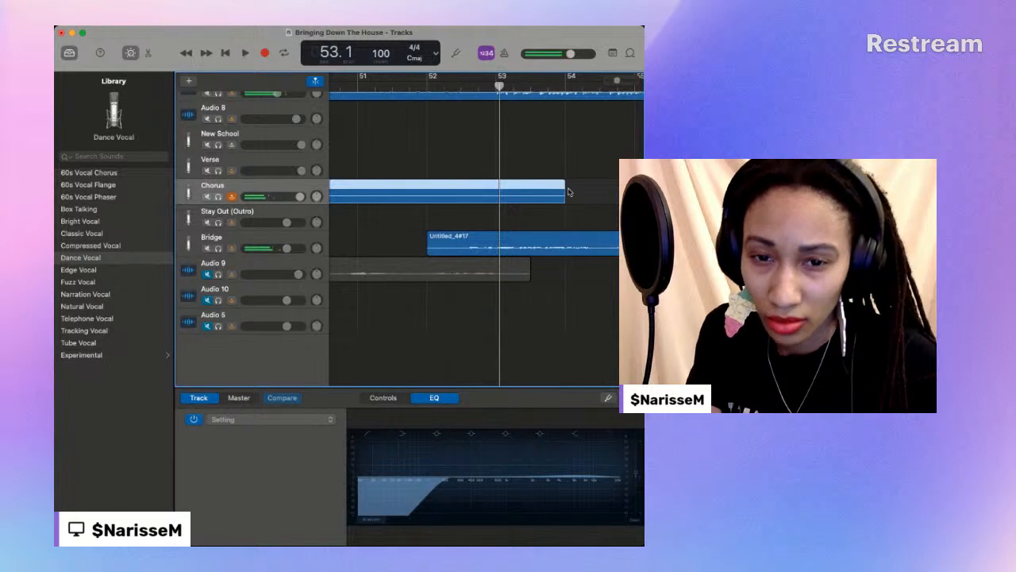
drag(562, 196, 495, 196)
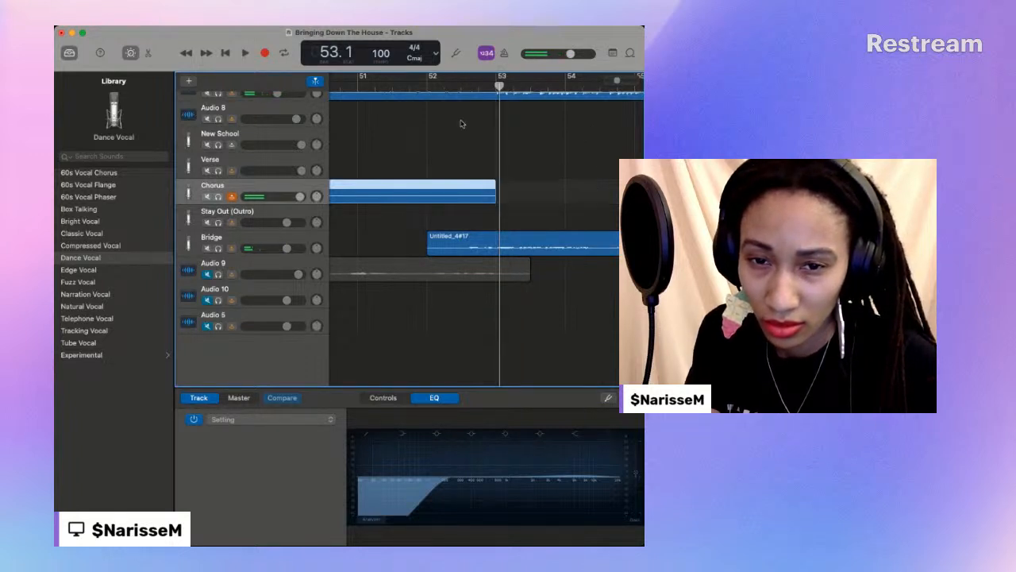
key(space)
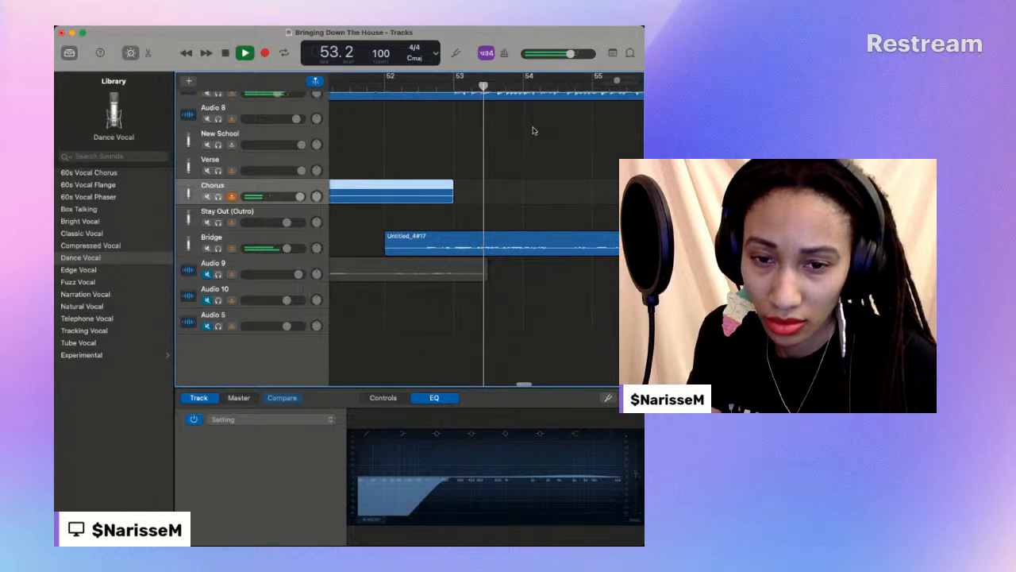
drag(618, 81, 604, 81)
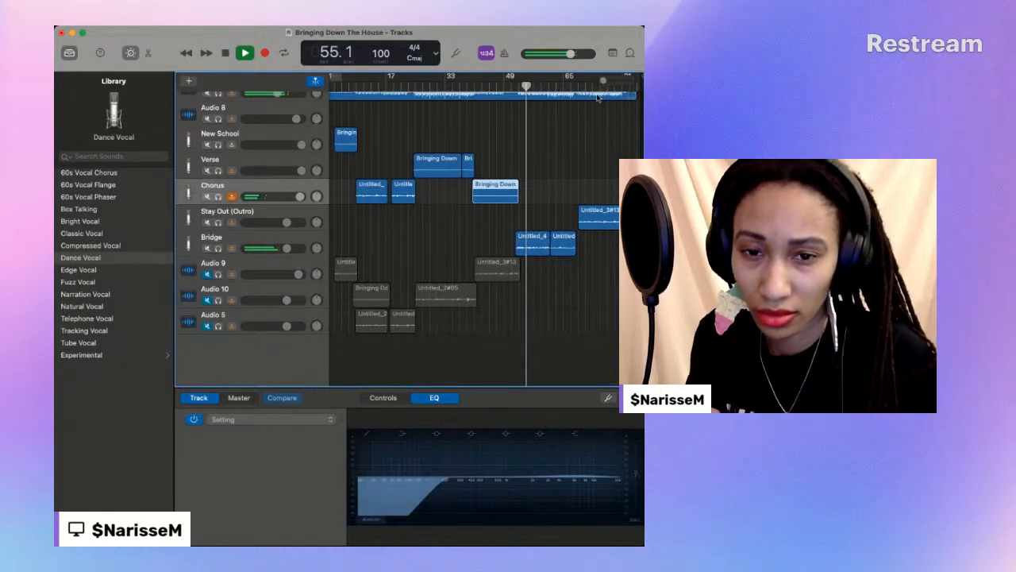
- Stop playback, mute the old Bridge track and make Audio 8 the active recording track
key(space)
click(207, 248)
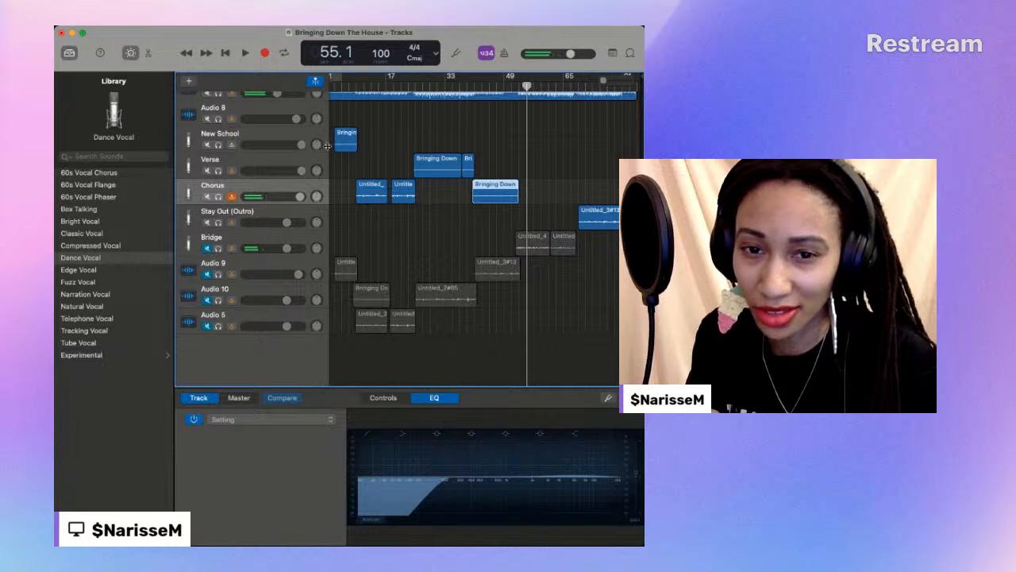
click(235, 108)
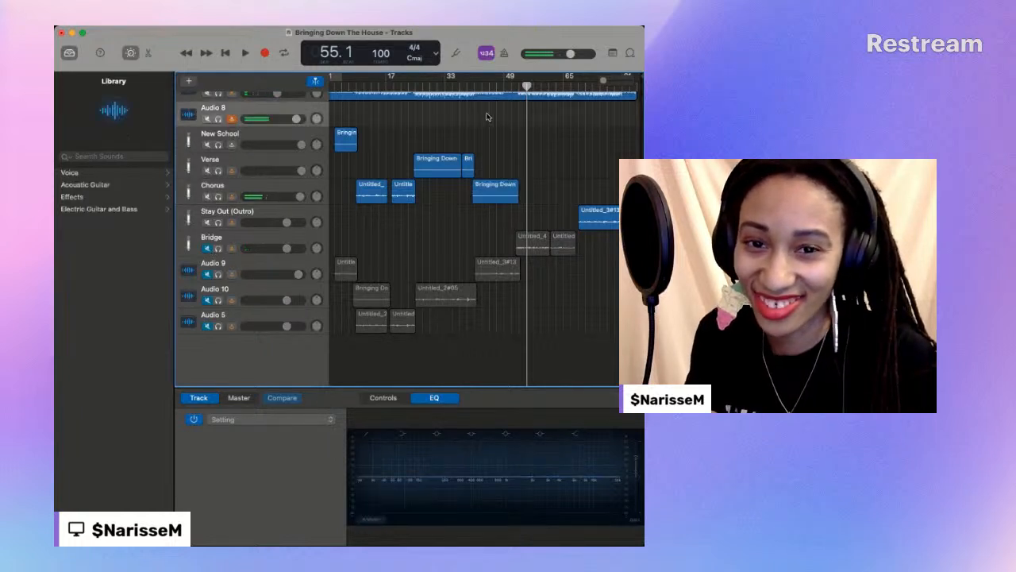
- Record a new bridge vocal take on Audio 8 from bar 51 to about bar 69
key(comma)
key(comma)
key(comma)
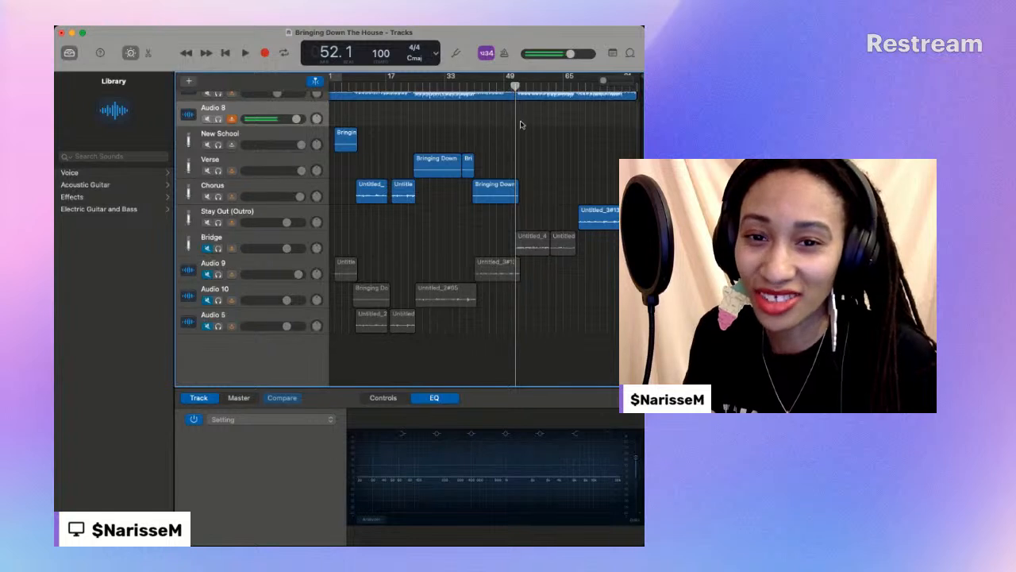
key(super+Tab)
click(154, 305)
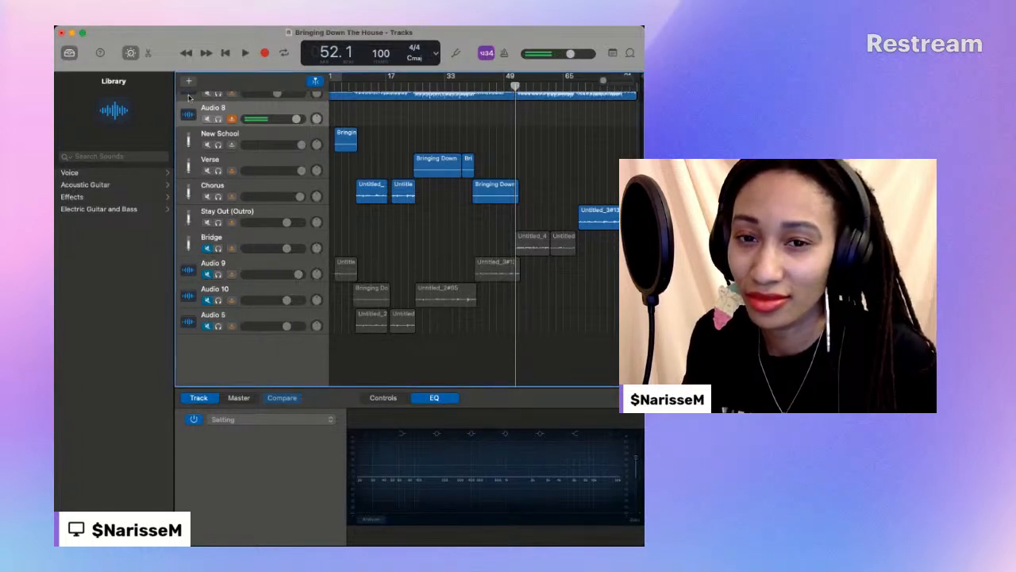
key(comma)
key(comma)
key(period)
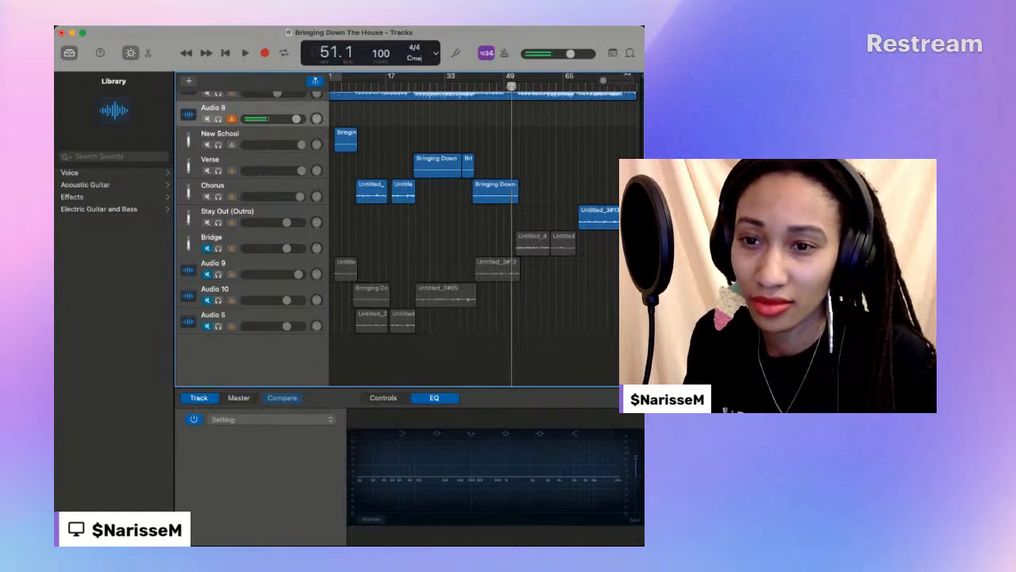
click(264, 54)
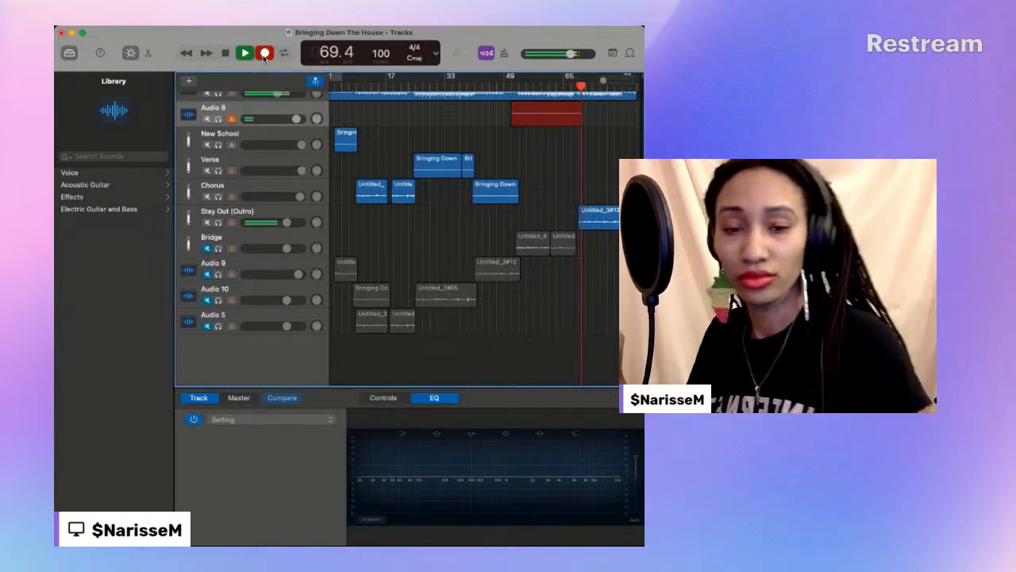
key(space)
key(space)
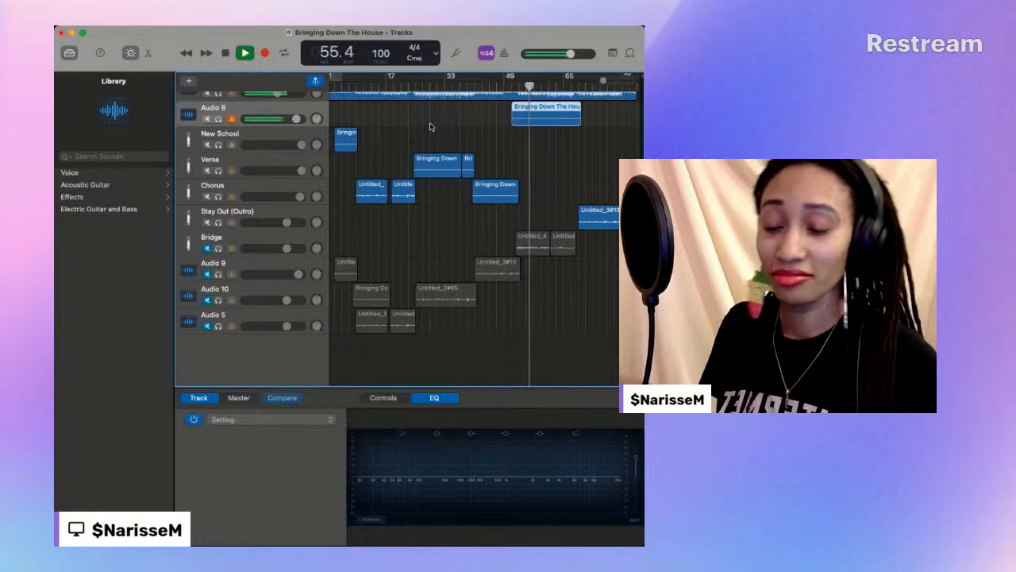
- Play back the new bridge take on Audio 8 with the old Bridge track muted
scroll(430, 127, up, 1)
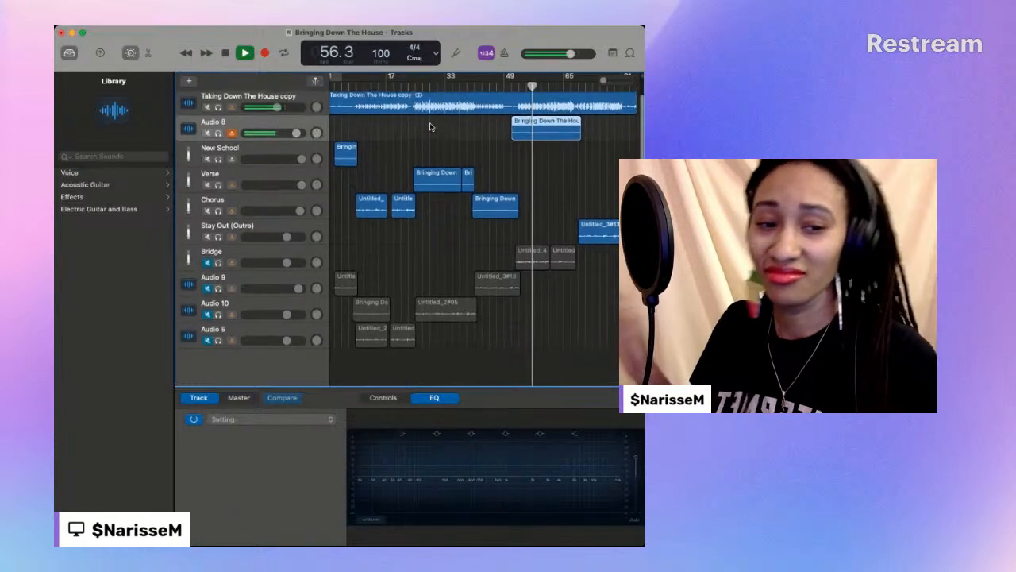
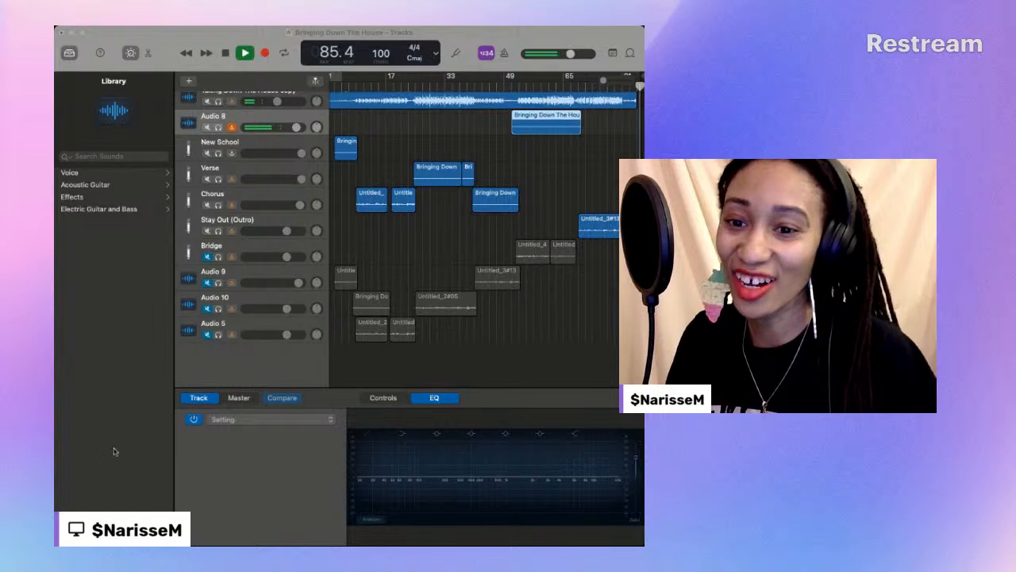
- Stop playback and replay the bridge take on Audio 8 from about bar 50 to bar 65
click(212, 356)
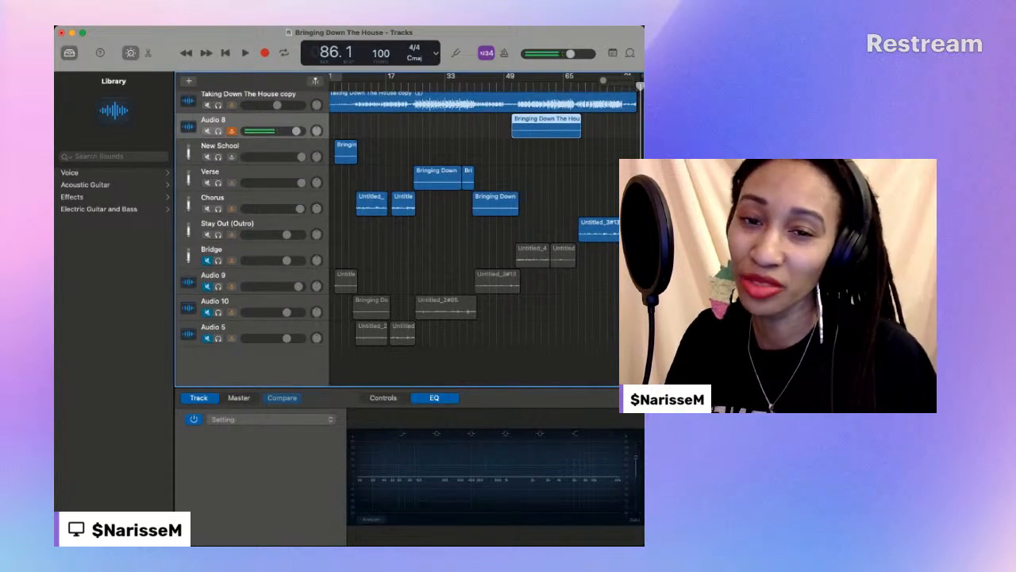
click(566, 86)
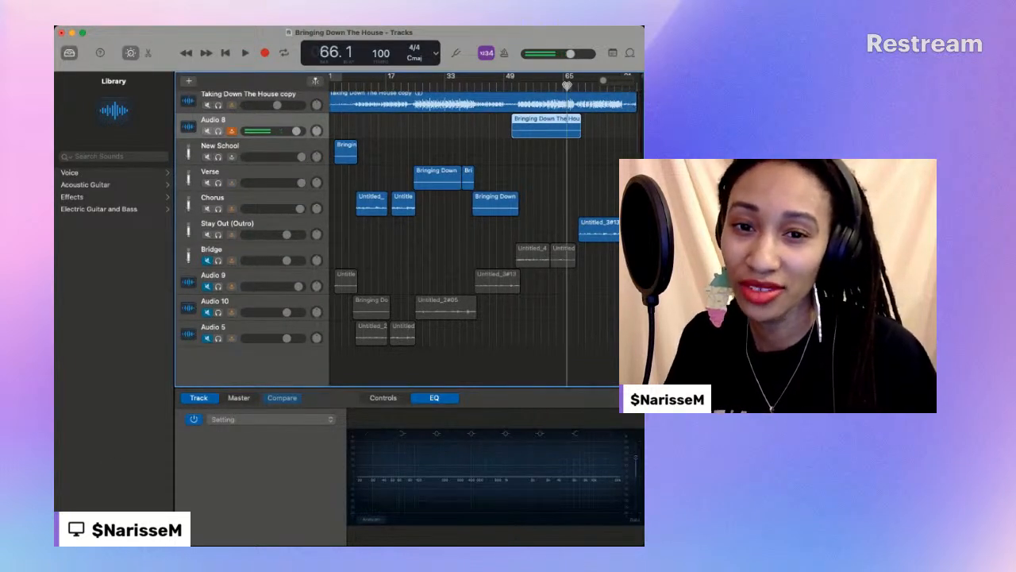
click(508, 85)
key(space)
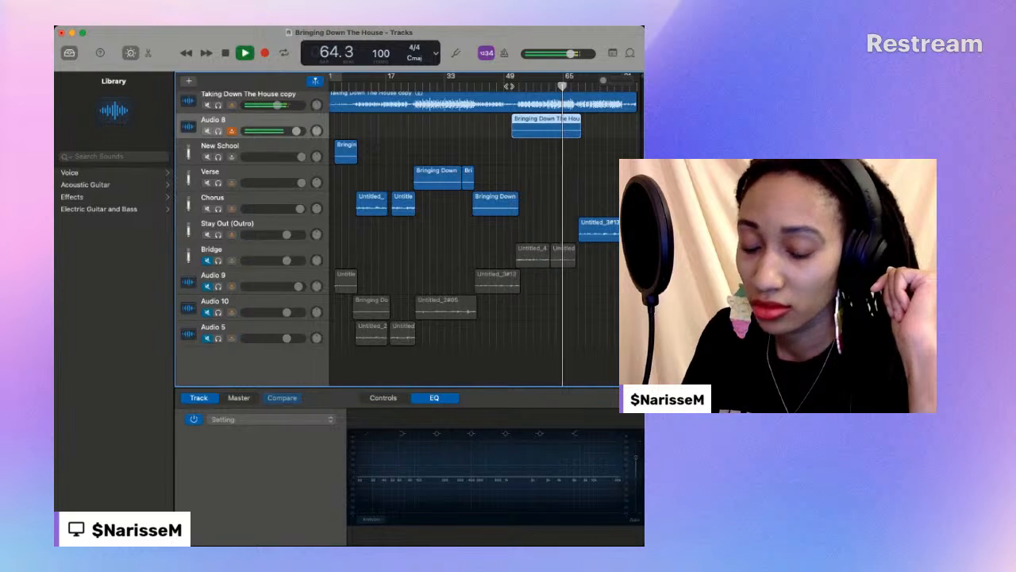
key(space)
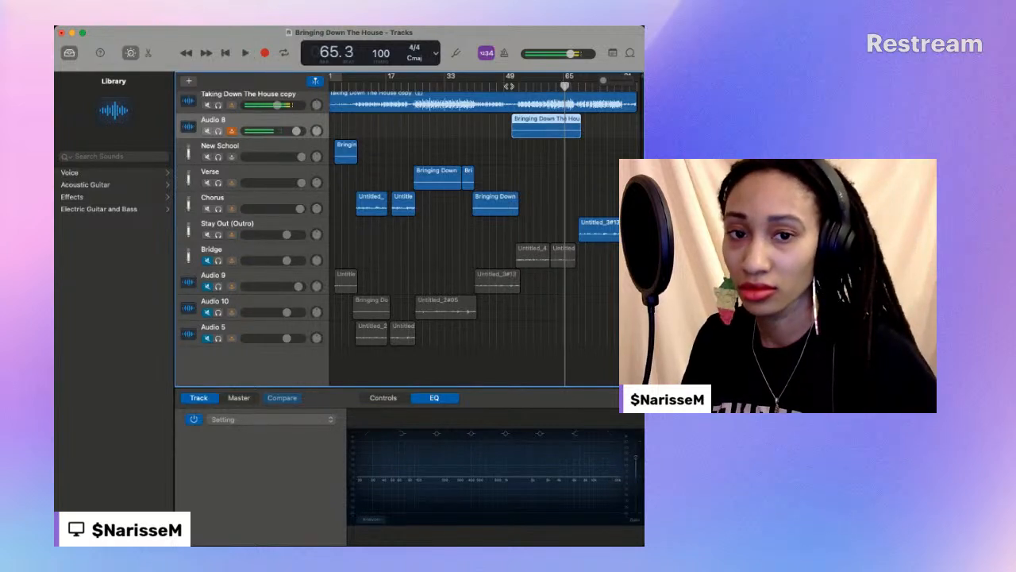
- Replay the second half of the bridge take, starting from about bar 60, to check its ending
click(552, 85)
key(space)
click(545, 85)
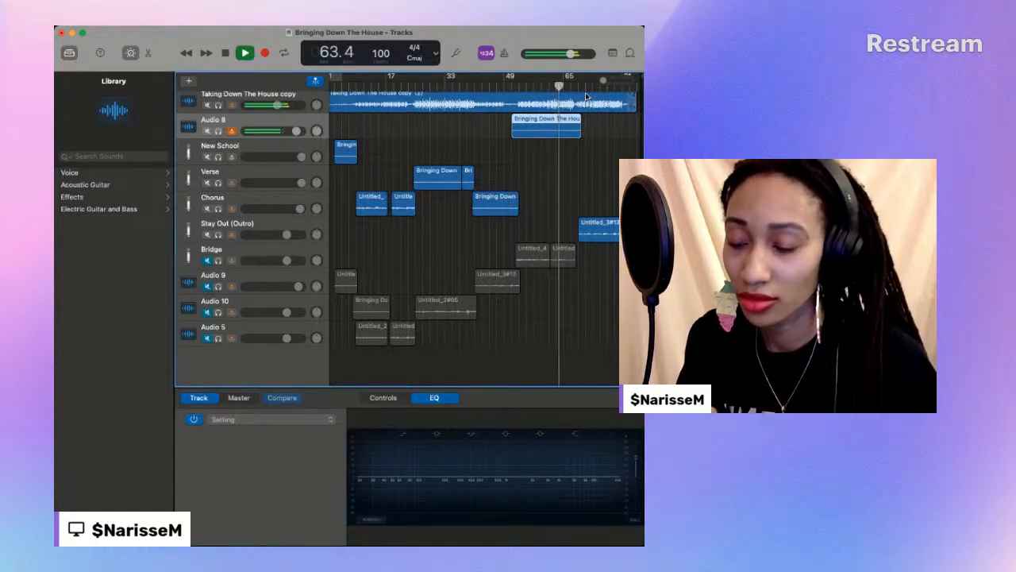
key(space)
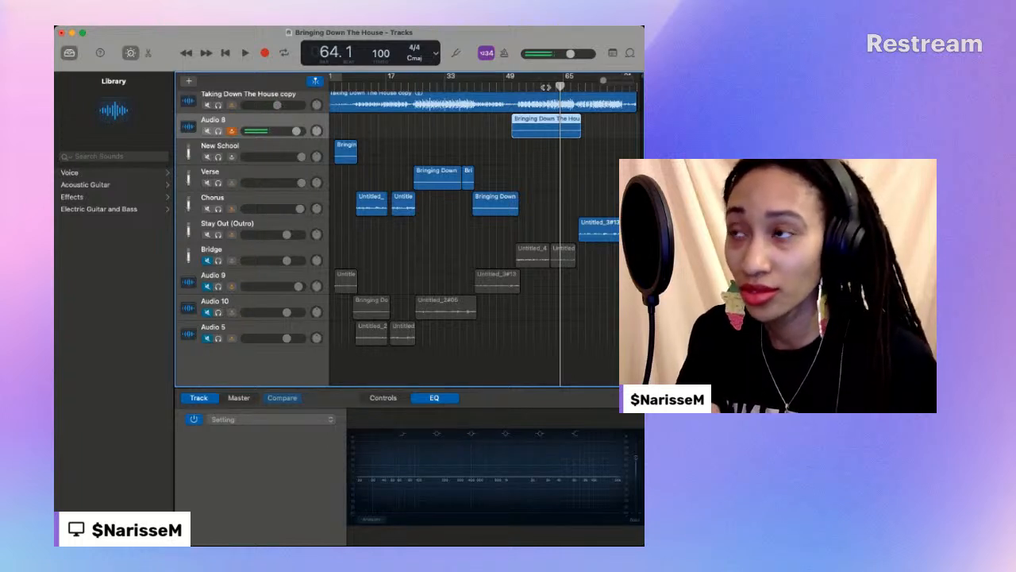
click(545, 86)
key(space)
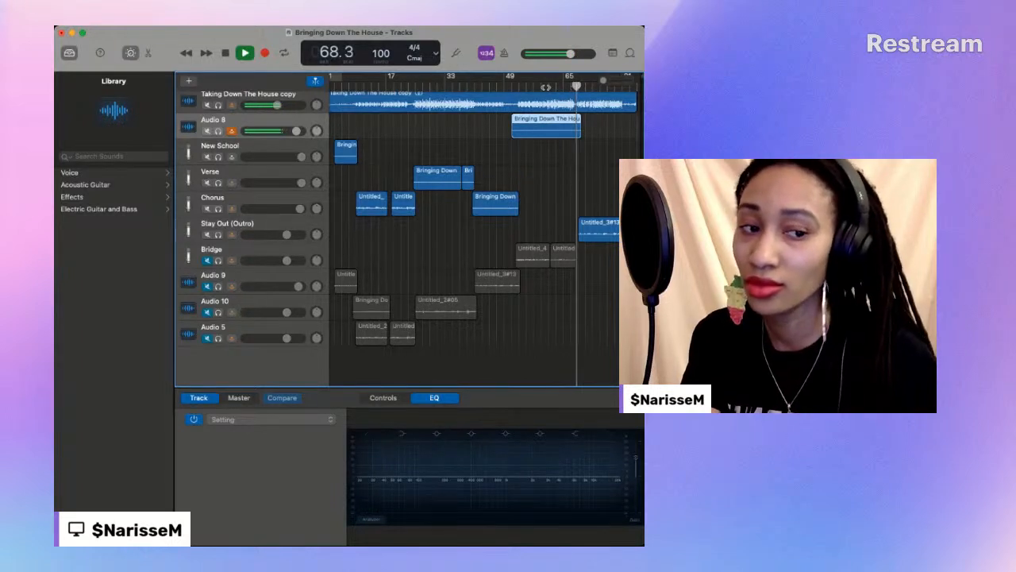
key(space)
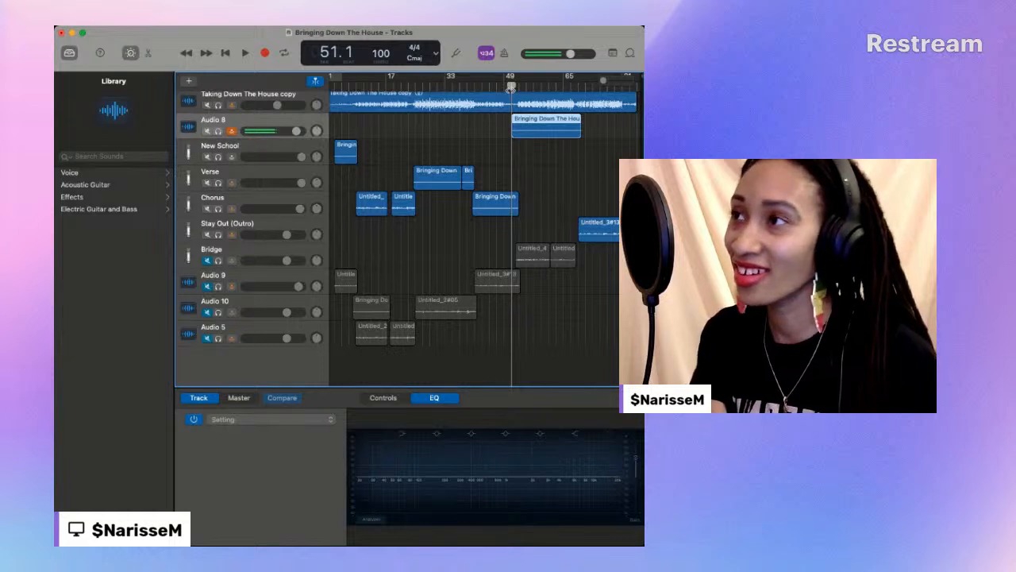
- Play the bridge take from bar 51, skipping ahead to about bar 65 and on into the outro
key(space)
click(565, 86)
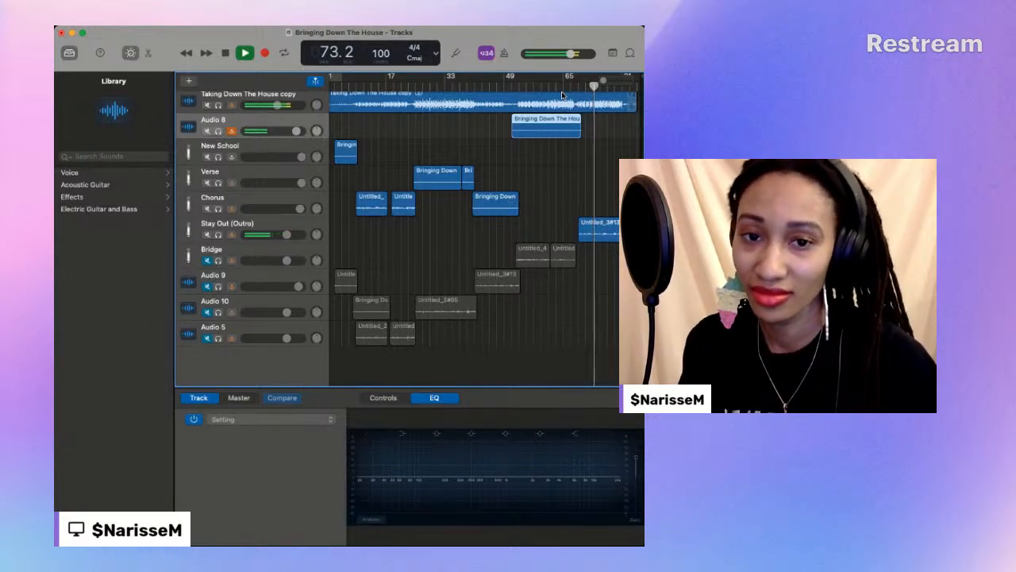
key(space)
- Record another bridge vocal take on Audio 8 from bar 51 to about bar 69
click(513, 86)
drag(513, 86, 510, 86)
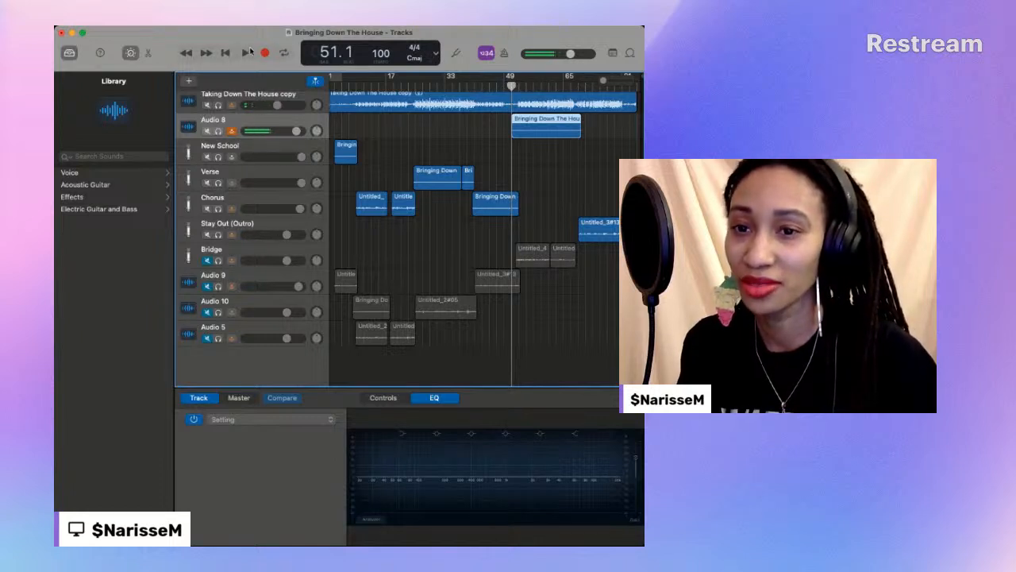
click(265, 53)
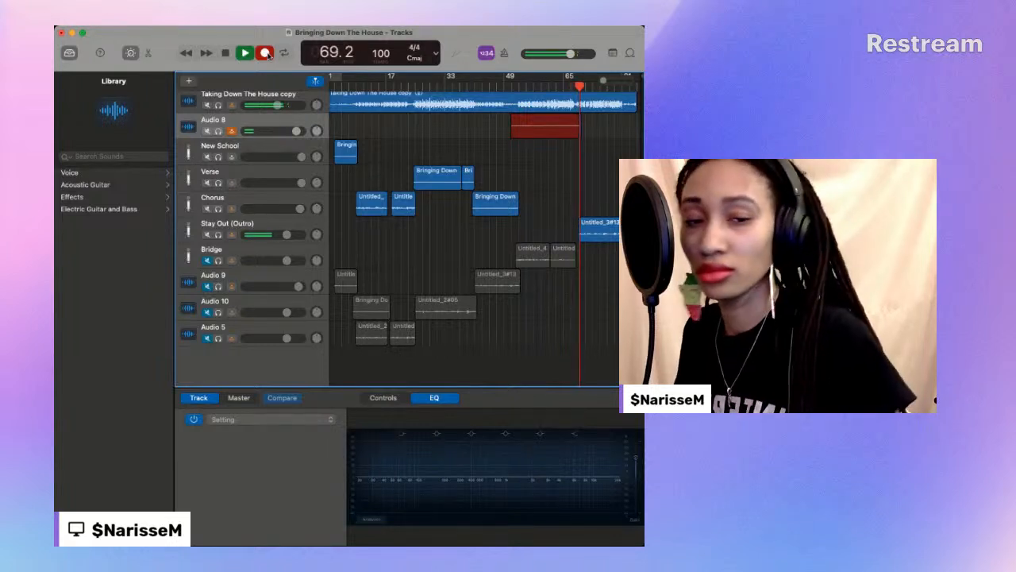
click(266, 53)
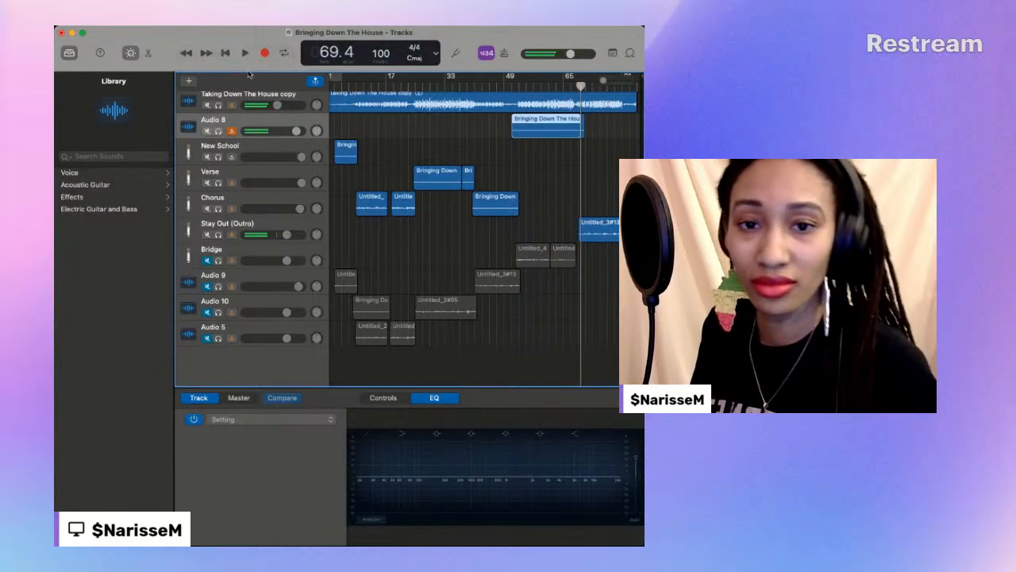
- Play back the re-recorded bridge from about bar 51 through to bar 71 in the outro
click(509, 86)
key(space)
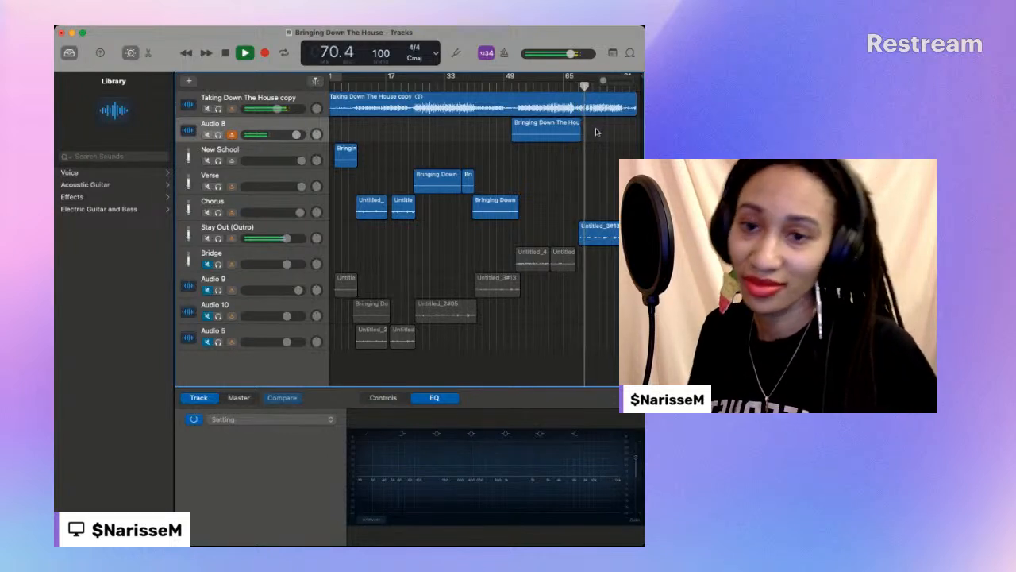
click(226, 53)
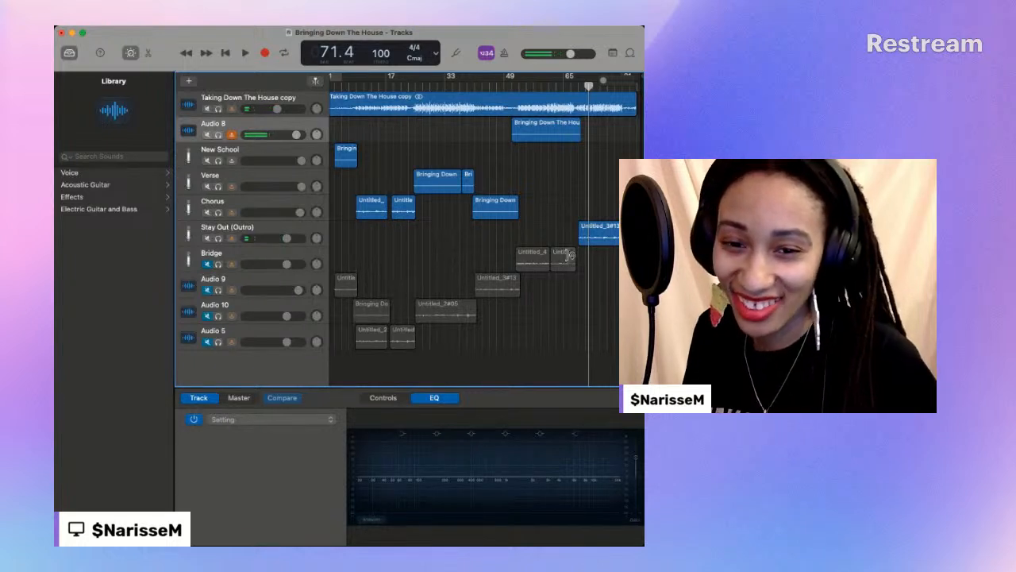
- Move both old regions from the Bridge track down to the muted Audio 10 track, keeping their timing
click(510, 263)
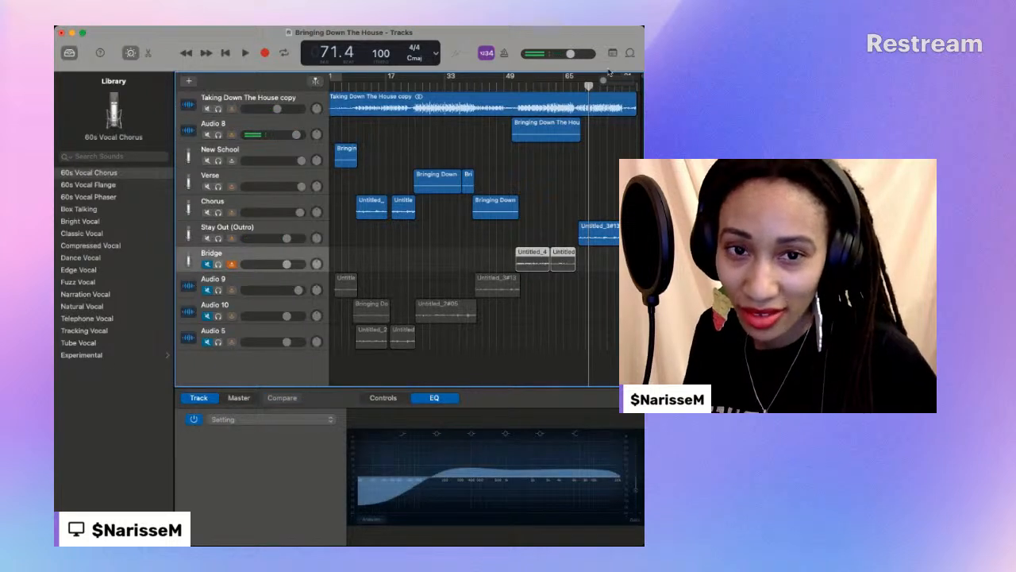
drag(604, 82, 610, 84)
scroll(502, 265, right, 3)
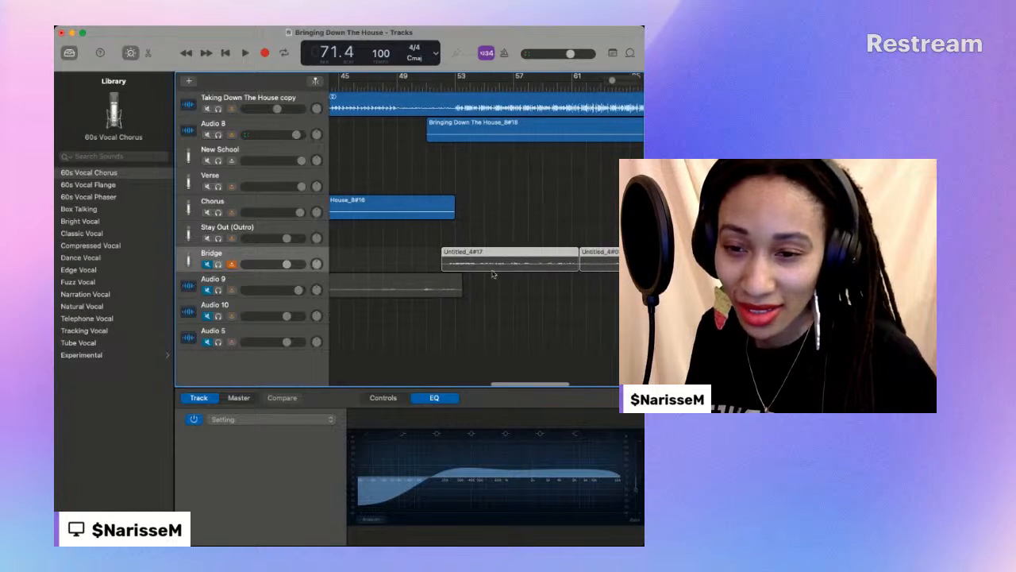
drag(494, 252, 494, 305)
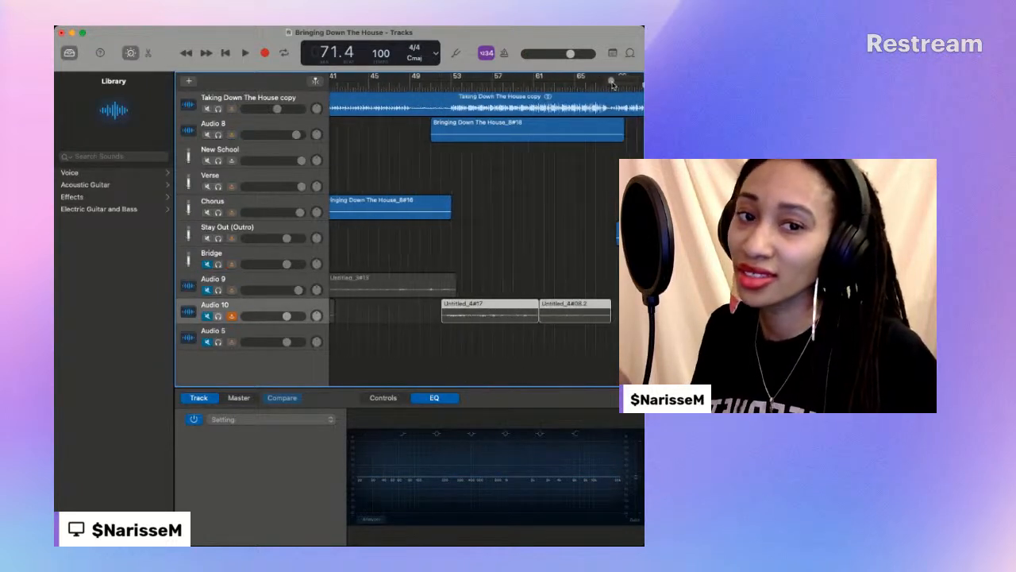
drag(612, 81, 604, 80)
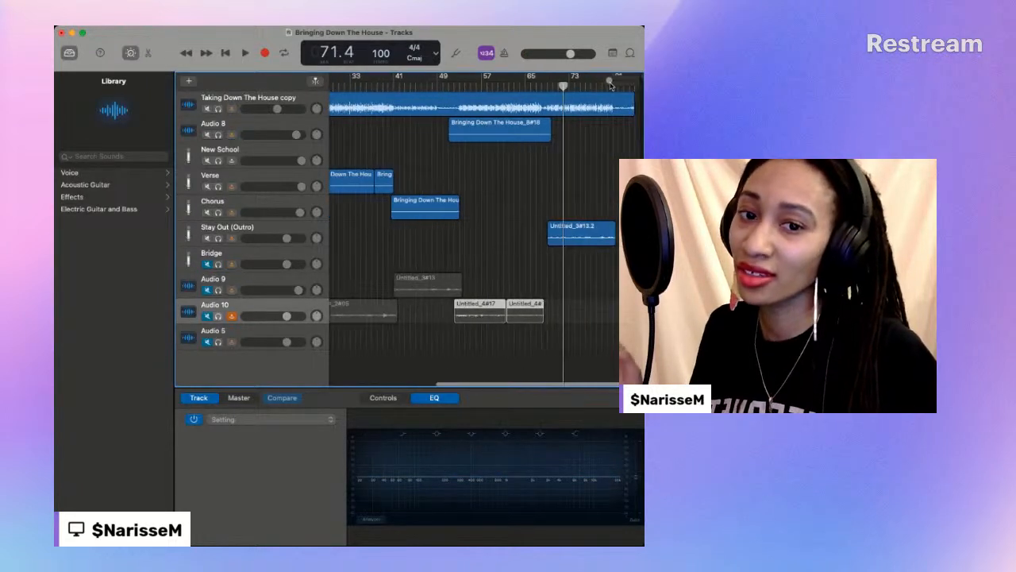
- Move the new bridge take from Audio 8 onto the Bridge track at the same position and unmute that track
click(497, 125)
drag(497, 124, 497, 257)
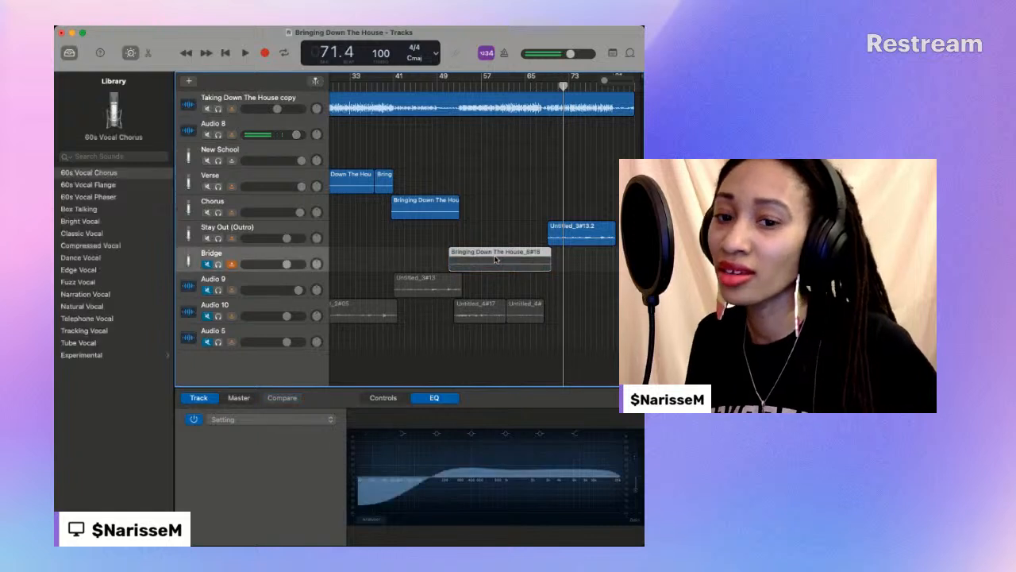
click(206, 265)
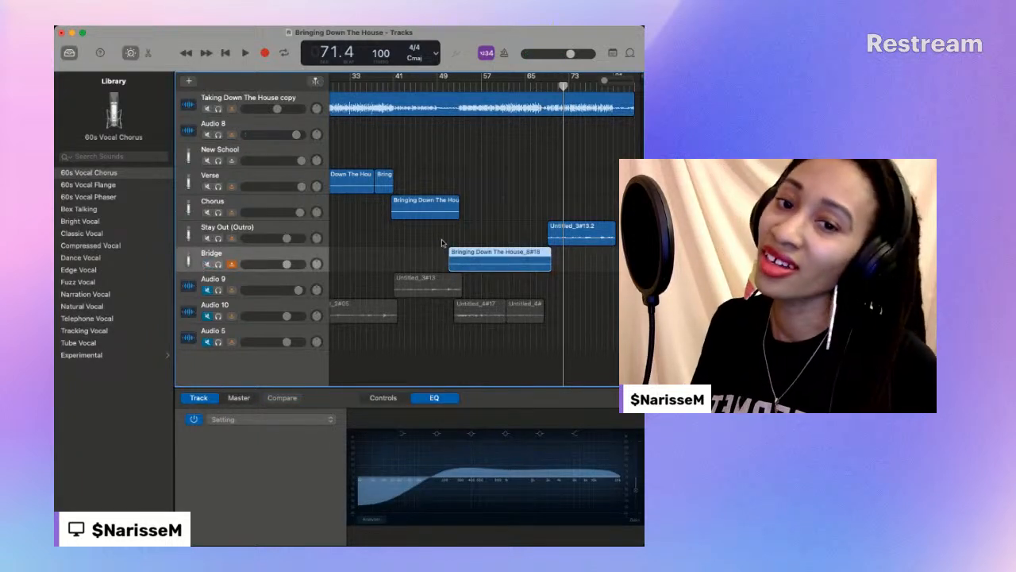
- Play the new take on the Bridge track from about bar 51 and raise the track's volume
click(447, 86)
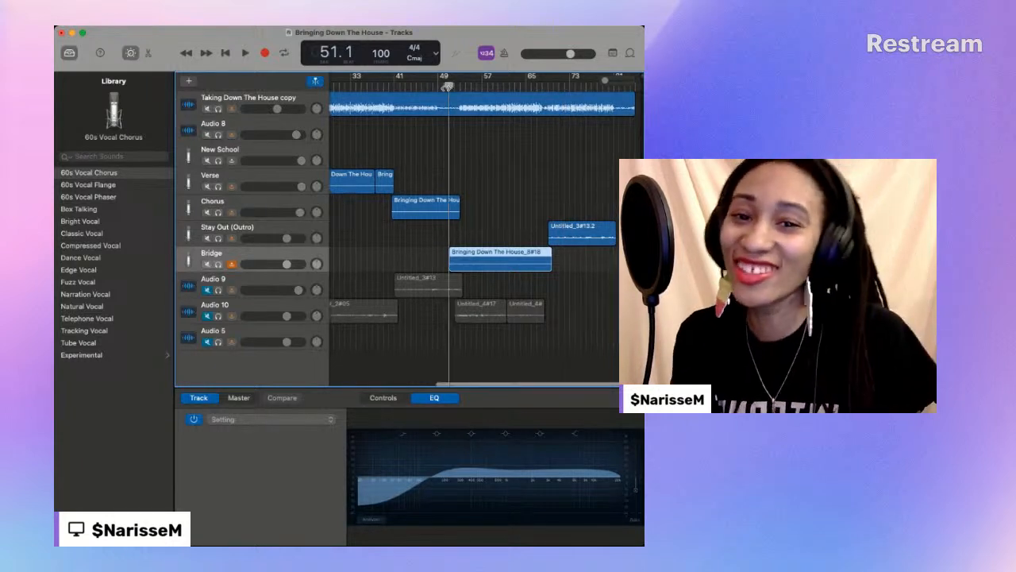
key(space)
scroll(446, 88, left, 2)
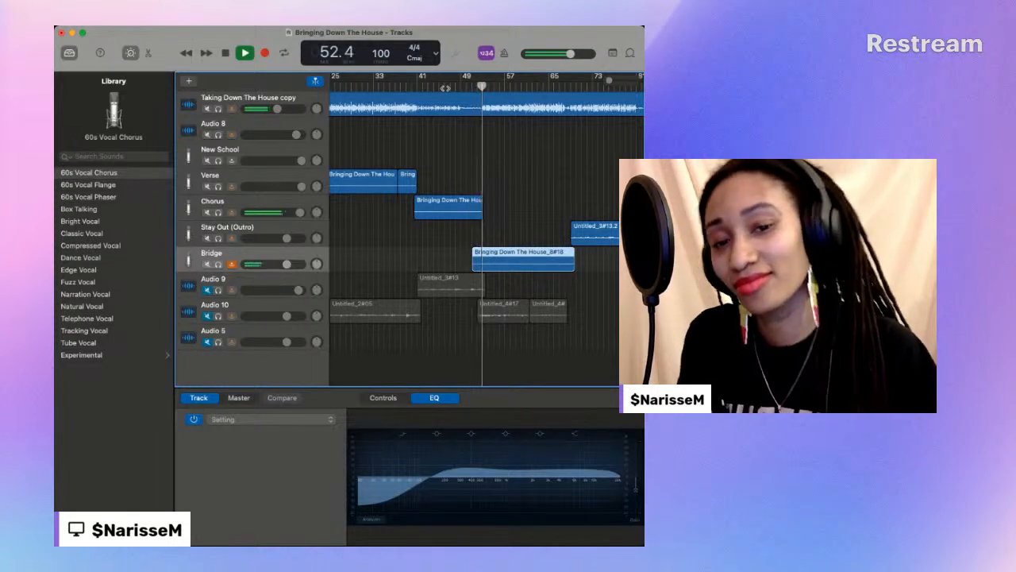
key(space)
click(469, 87)
key(space)
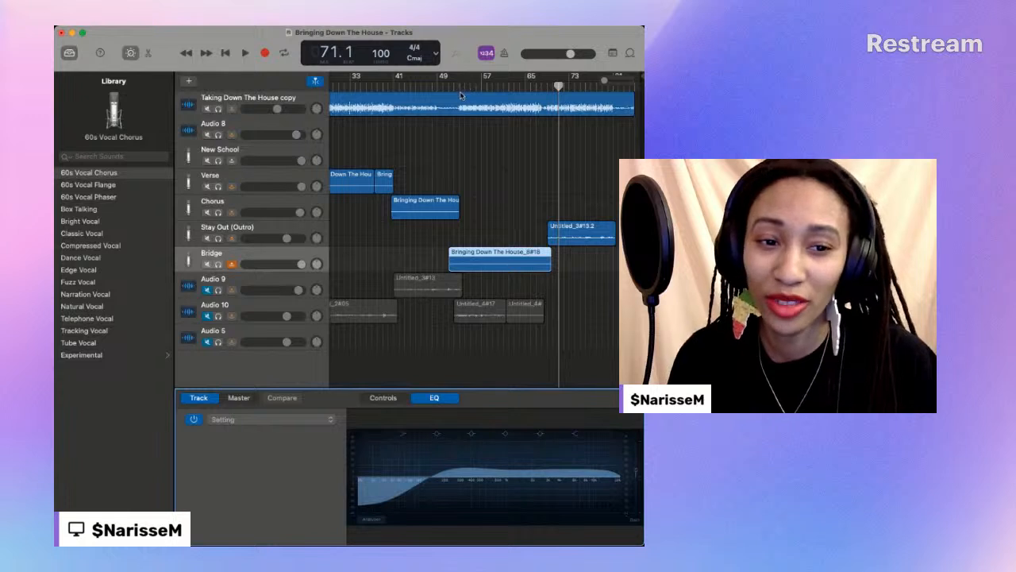
- Play the full bridge again from about bar 50 and listen through its transition into the outro
key(super+Tab)
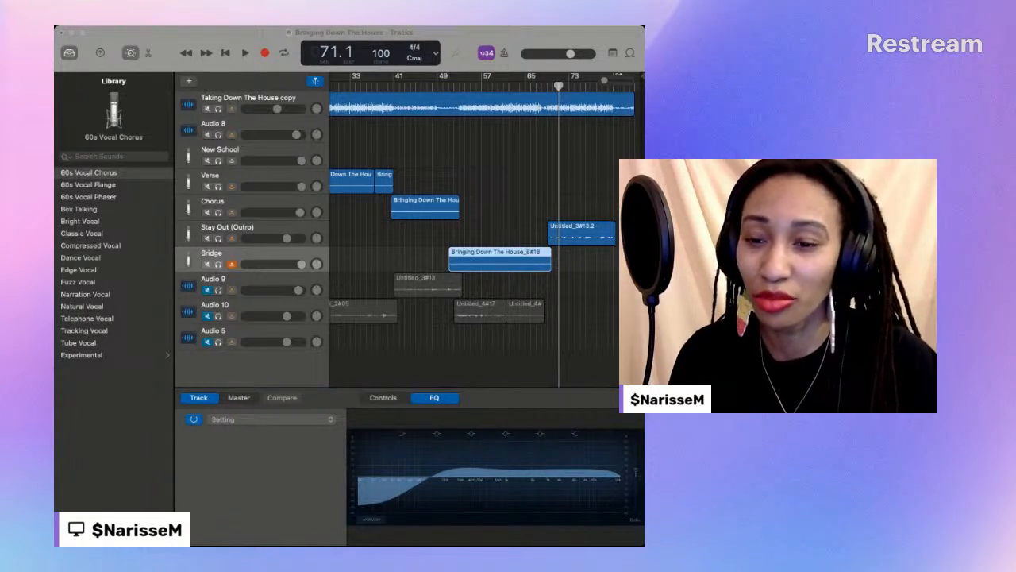
click(221, 374)
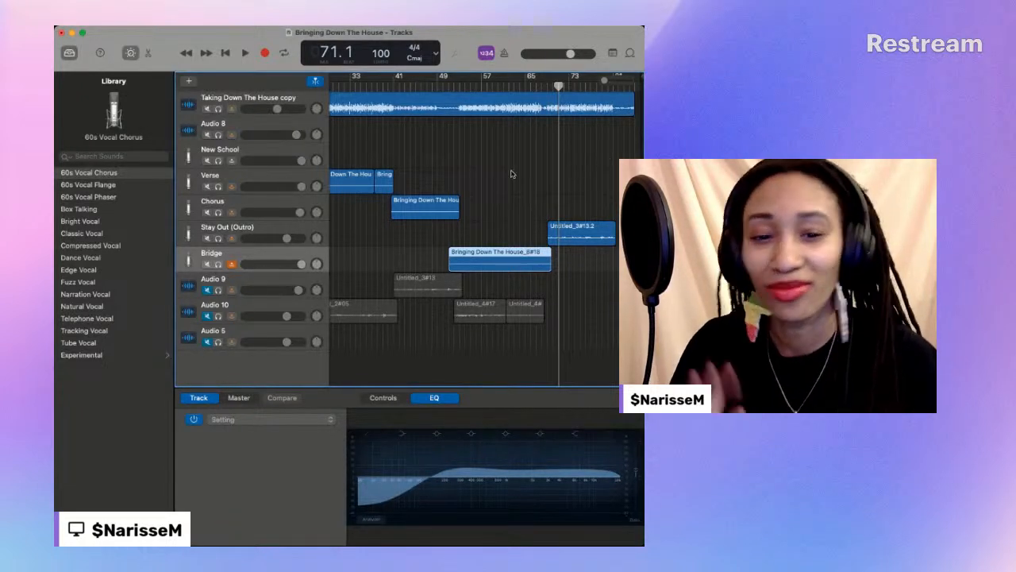
click(446, 85)
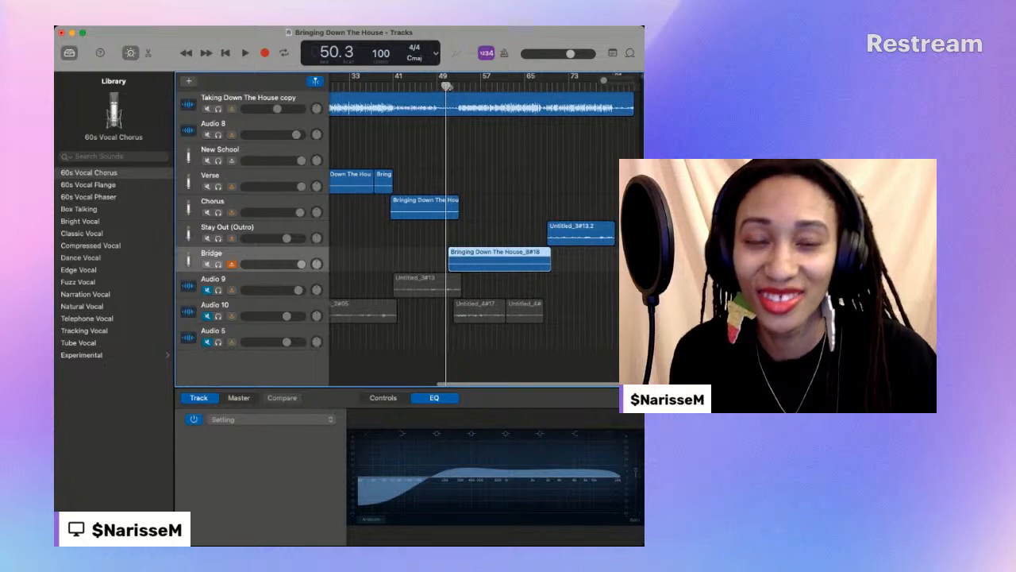
key(space)
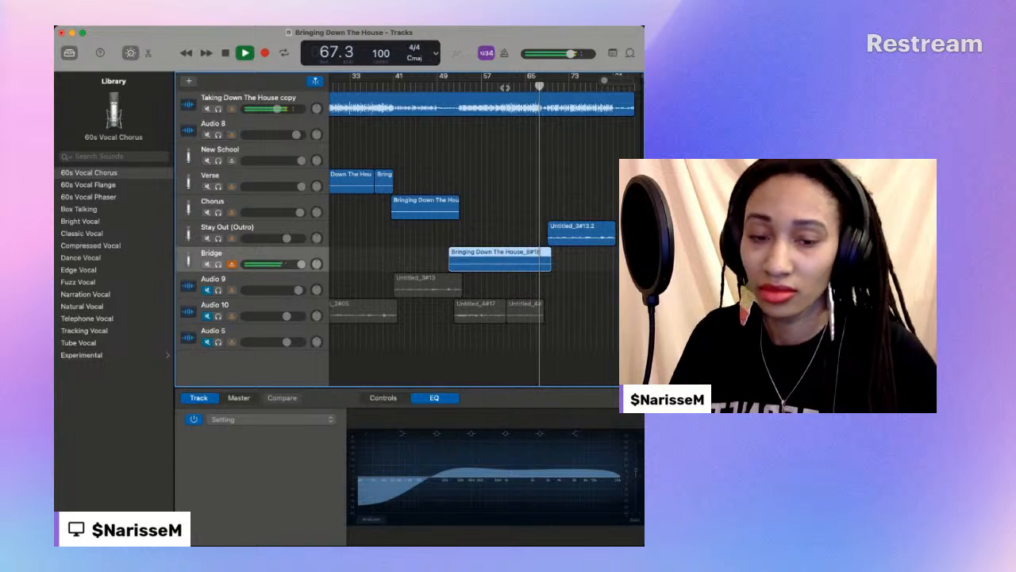
scroll(505, 88, down, 1)
scroll(505, 88, up, 1)
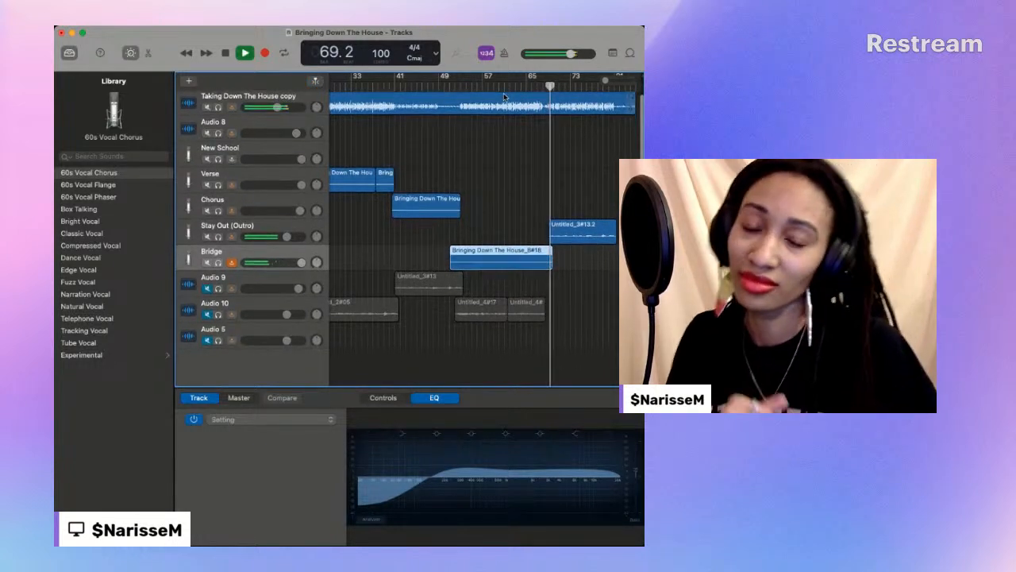
scroll(505, 96, down, 1)
scroll(586, 161, down, 1)
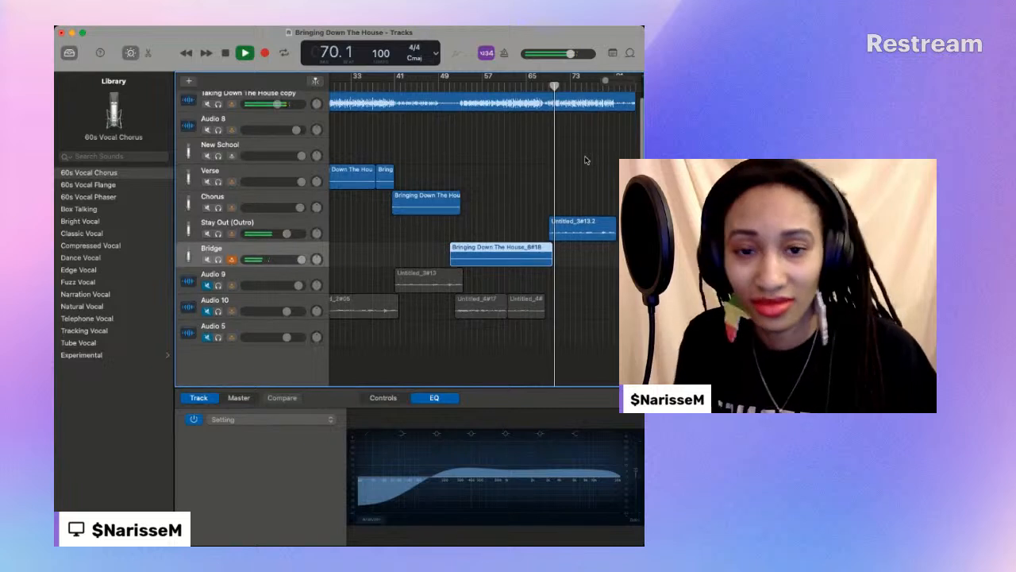
- Make Audio 8 the active recording track and replay the end of the bridge from about bar 63 into the outro
click(248, 112)
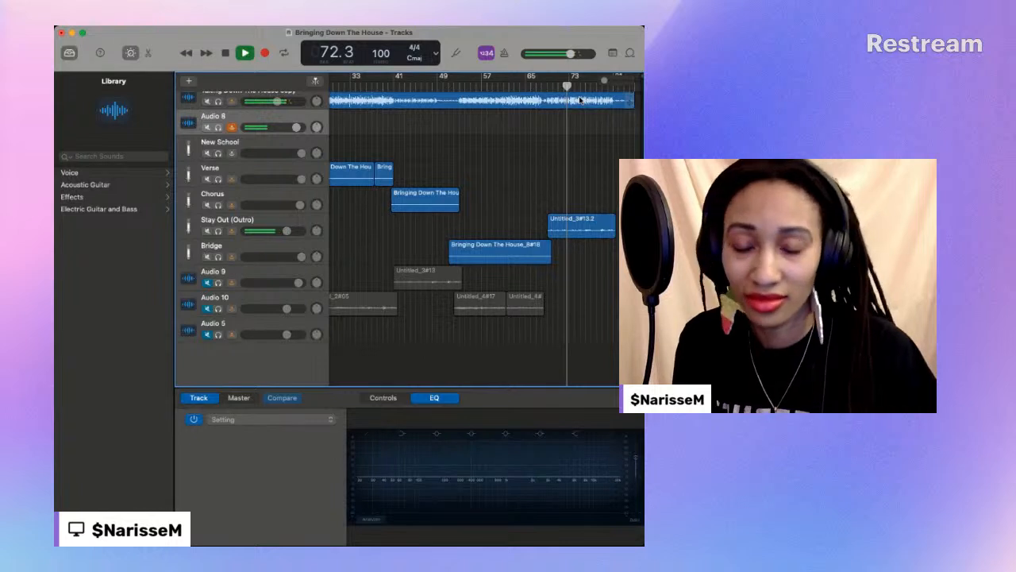
click(521, 88)
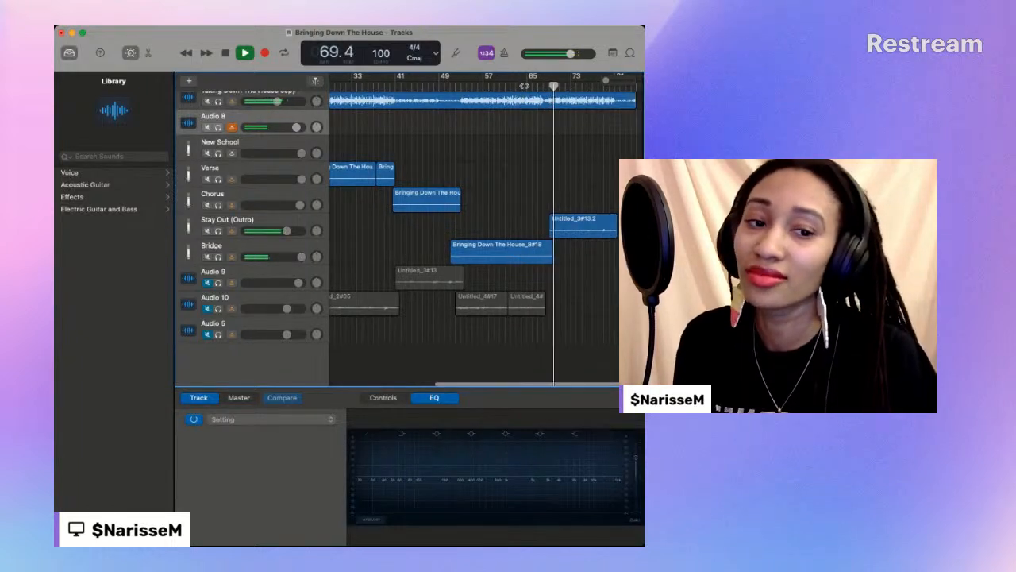
key(space)
scroll(408, 230, down, 1)
key(space)
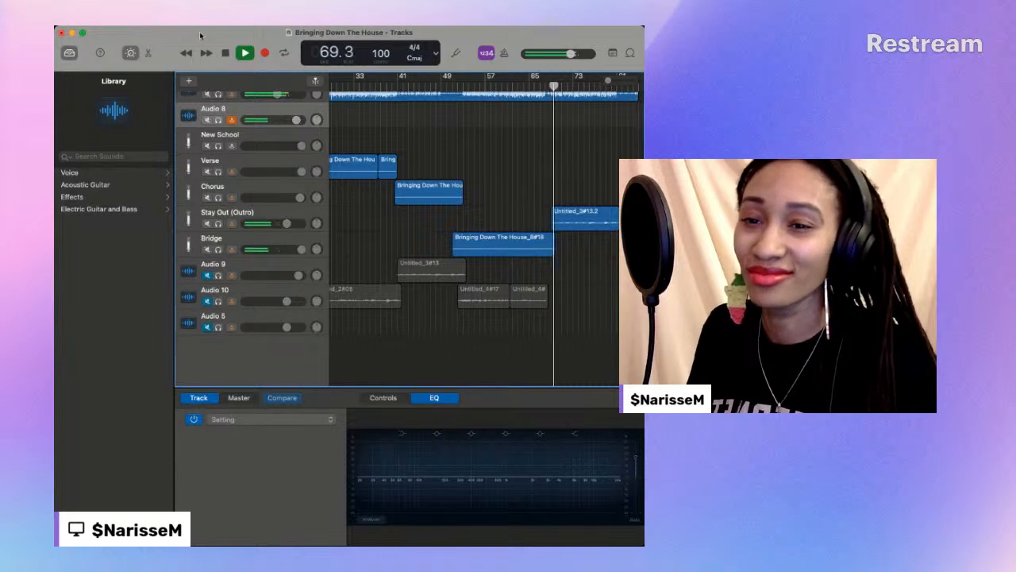
key(space)
- Set the playhead to bar 57 and play the rest of the bridge into the outro
click(499, 84)
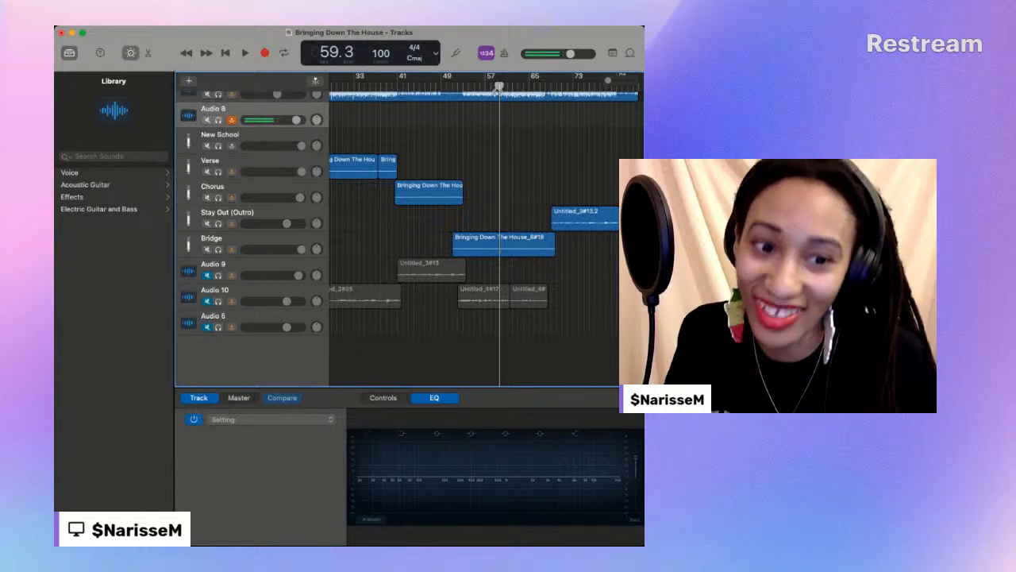
drag(498, 85, 486, 85)
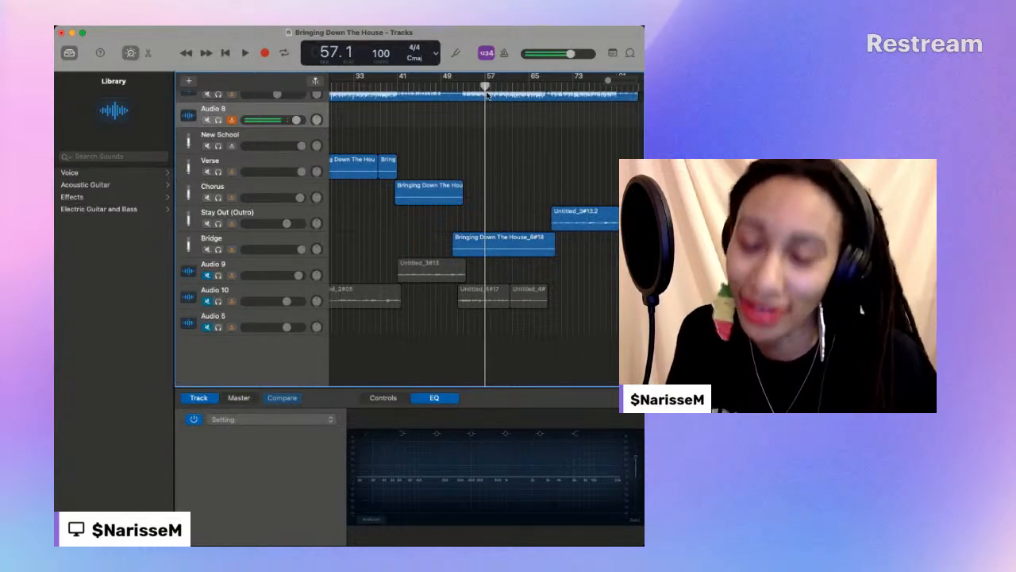
key(space)
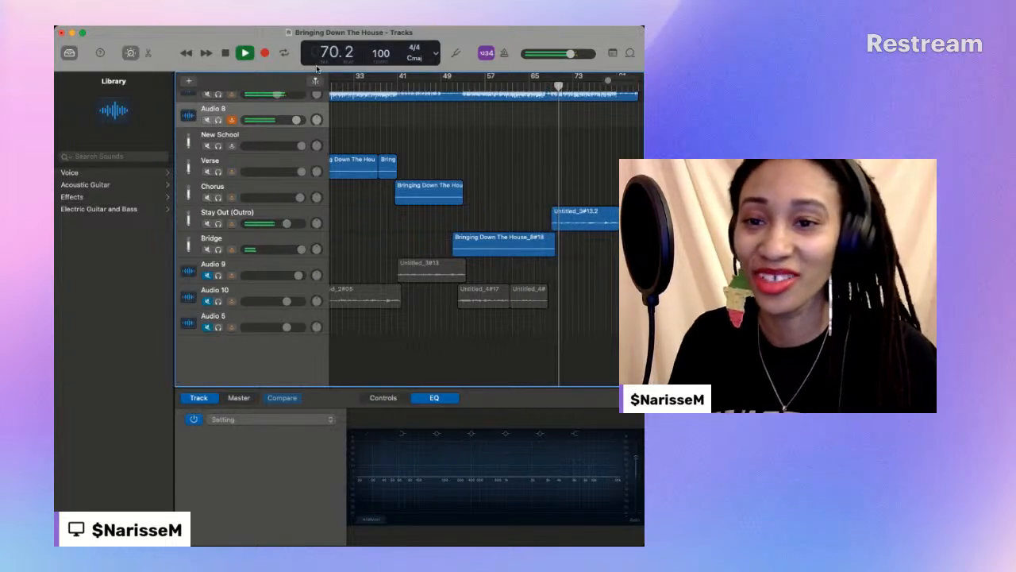
- Replay the second half of the bridge from about bar 58, stop, and play it again from bar 62
click(498, 82)
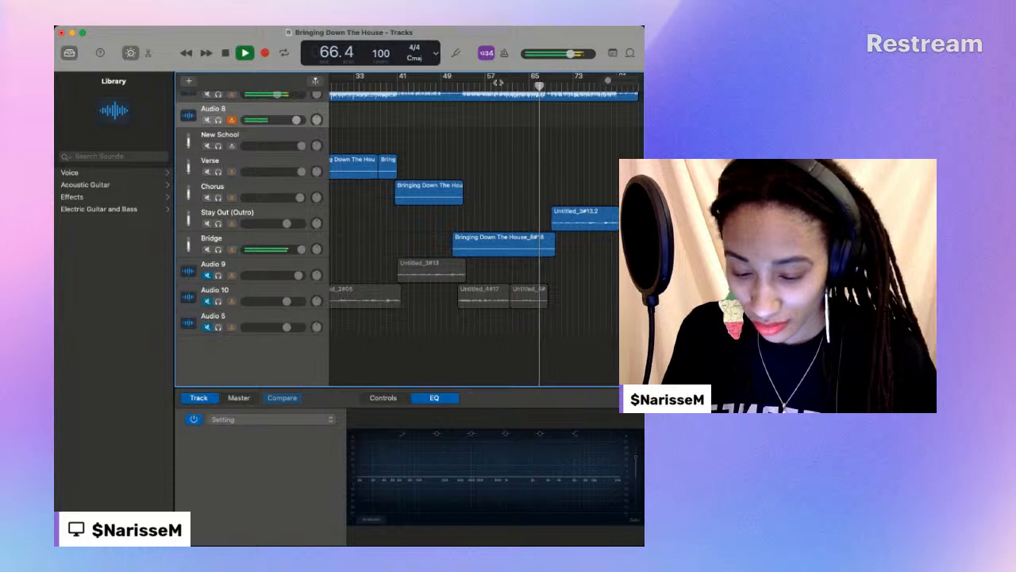
key(space)
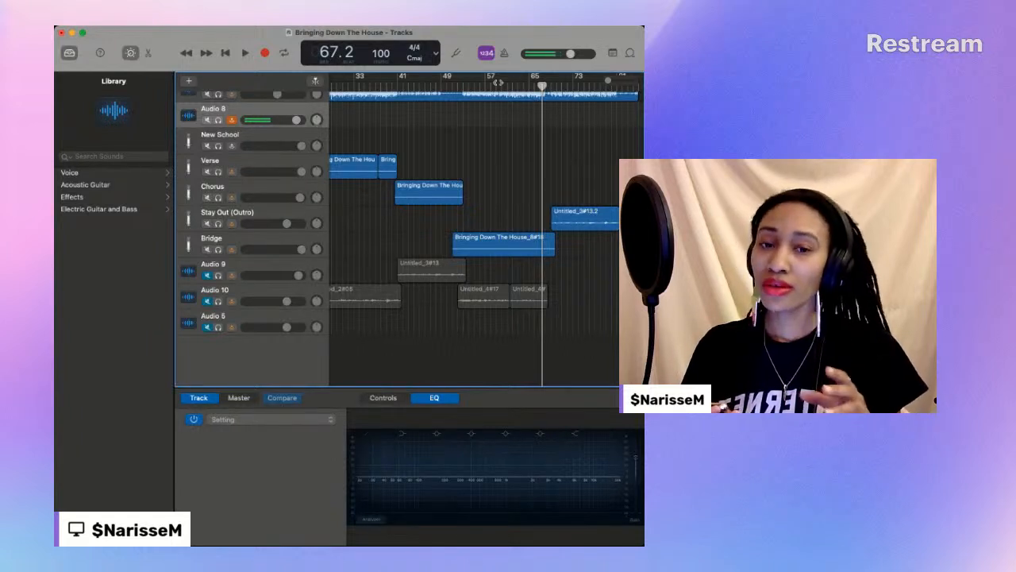
click(513, 85)
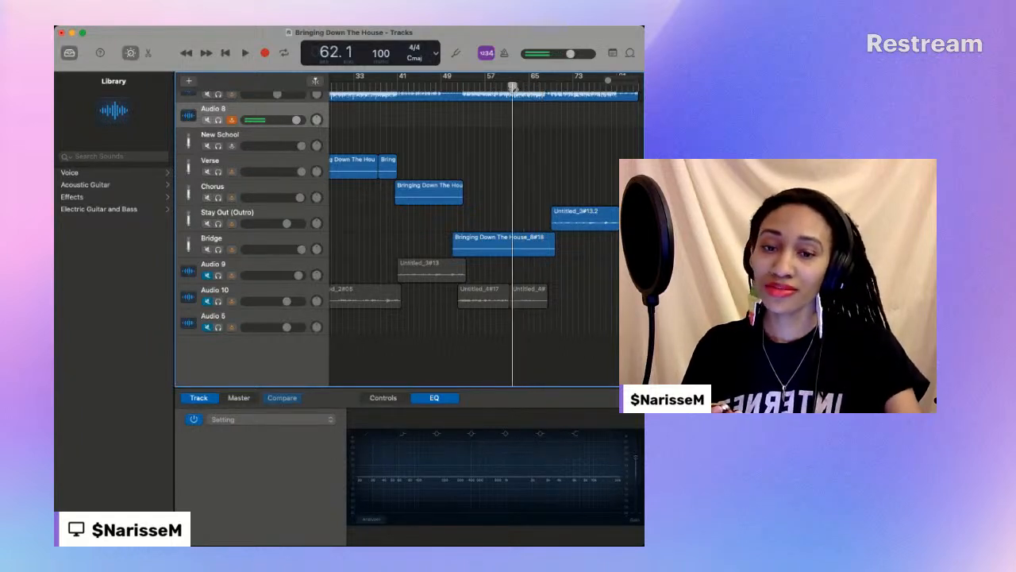
scroll(512, 87, right, 1)
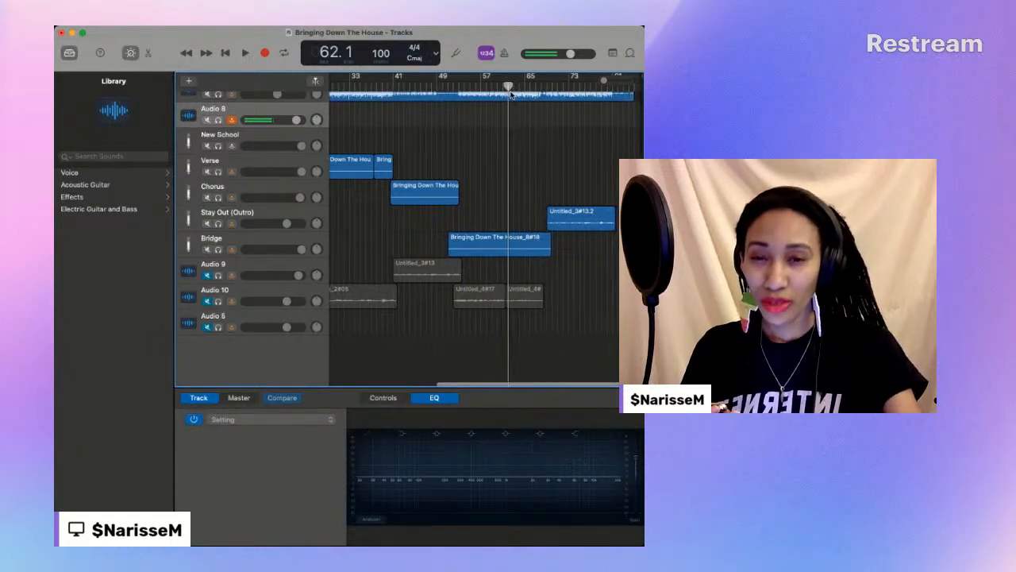
click(245, 53)
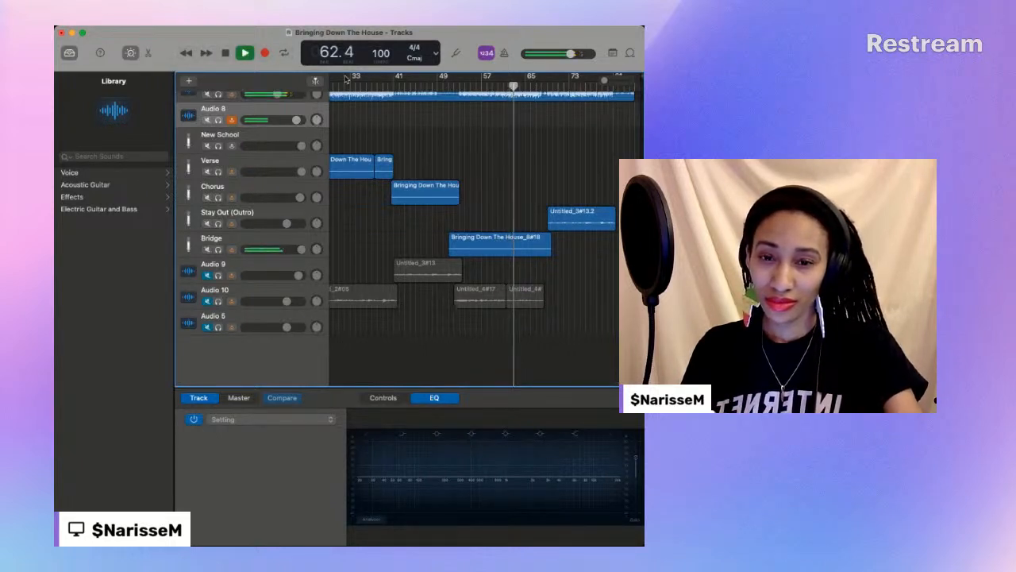
scroll(508, 82, left, 2)
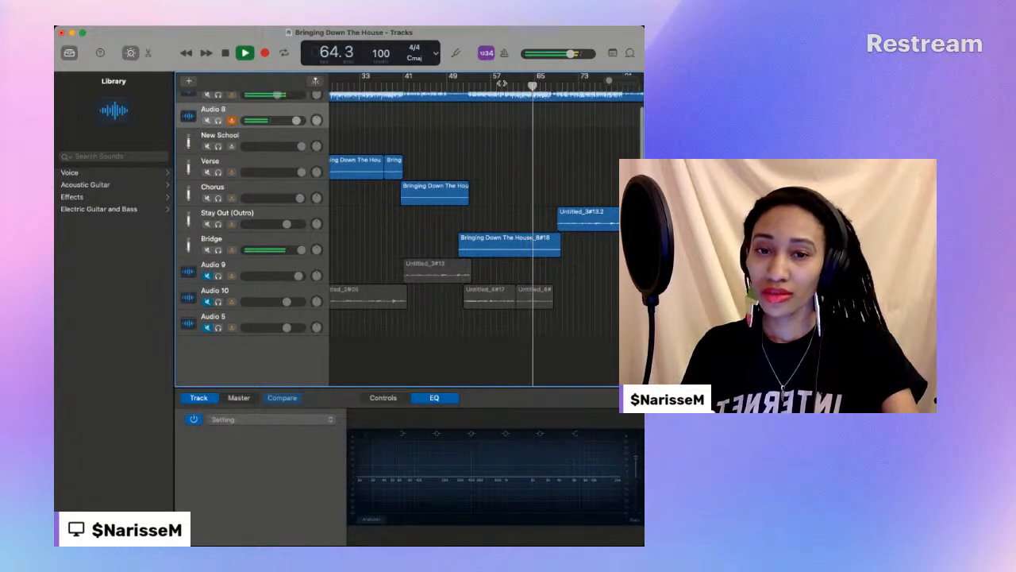
- Replay the bridge twice from about bar 58 against the backing track and stop playback near bar 64
click(502, 83)
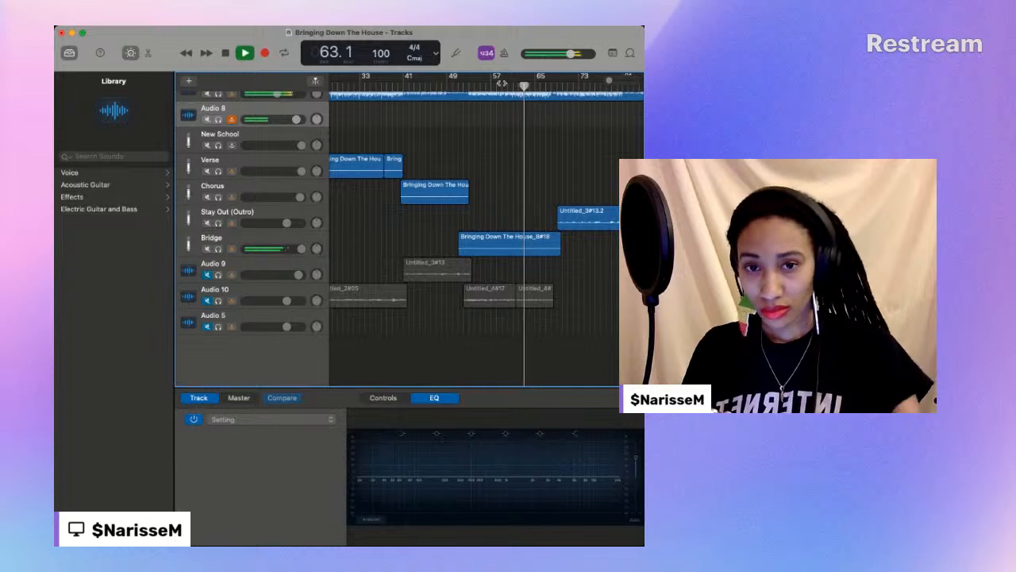
scroll(502, 85, down, 1)
scroll(477, 222, up, 1)
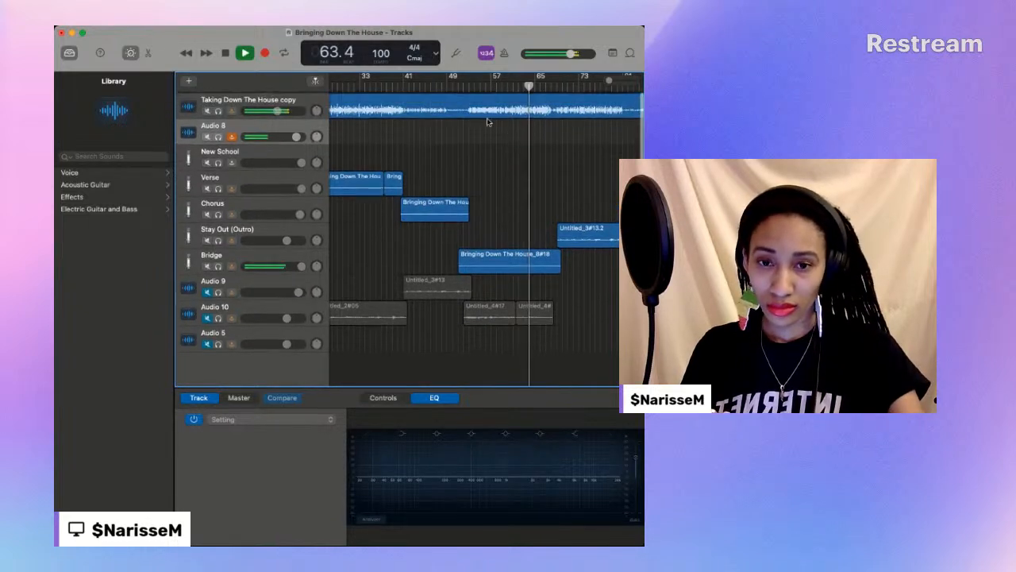
click(500, 82)
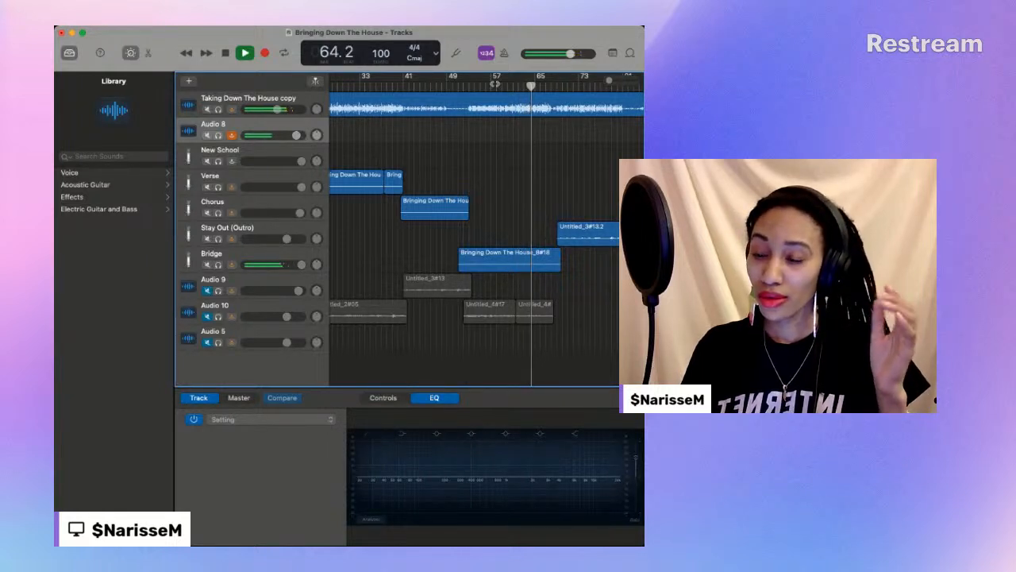
key(space)
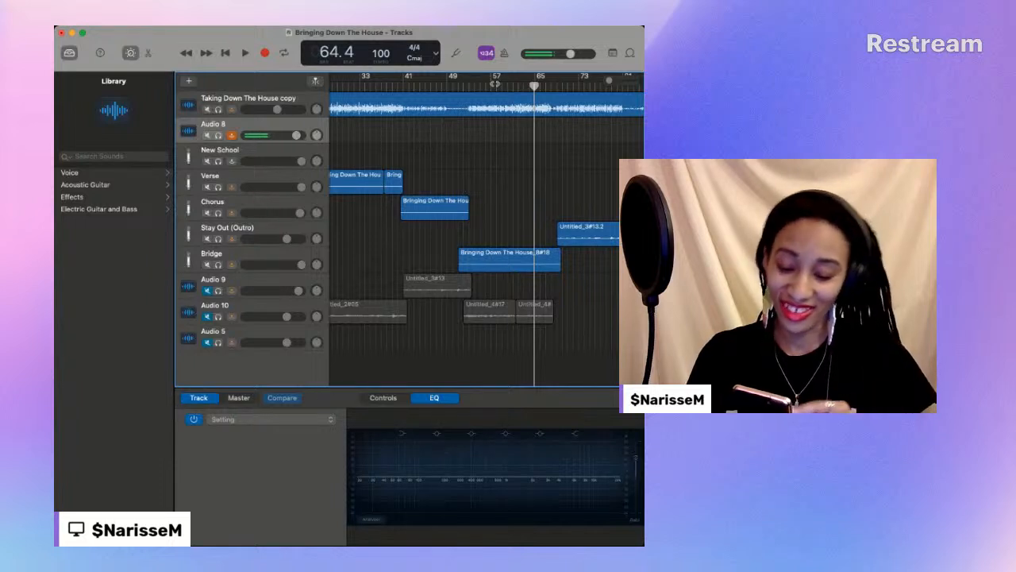
- Play the closing phrase of the bridge twice from about bar 61, stopping after a few bars each time
drag(533, 86, 519, 87)
click(245, 53)
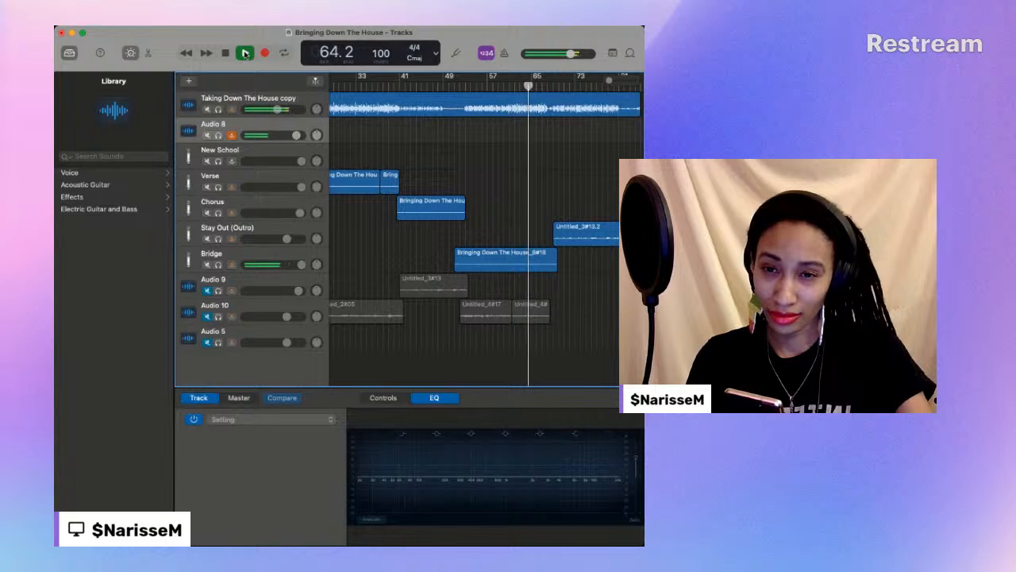
click(225, 53)
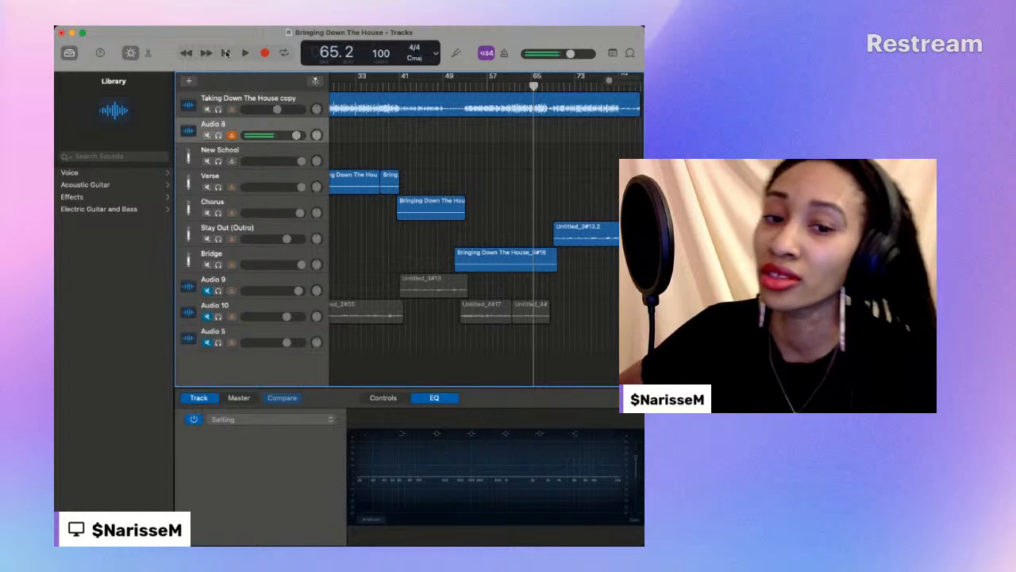
drag(534, 86, 510, 86)
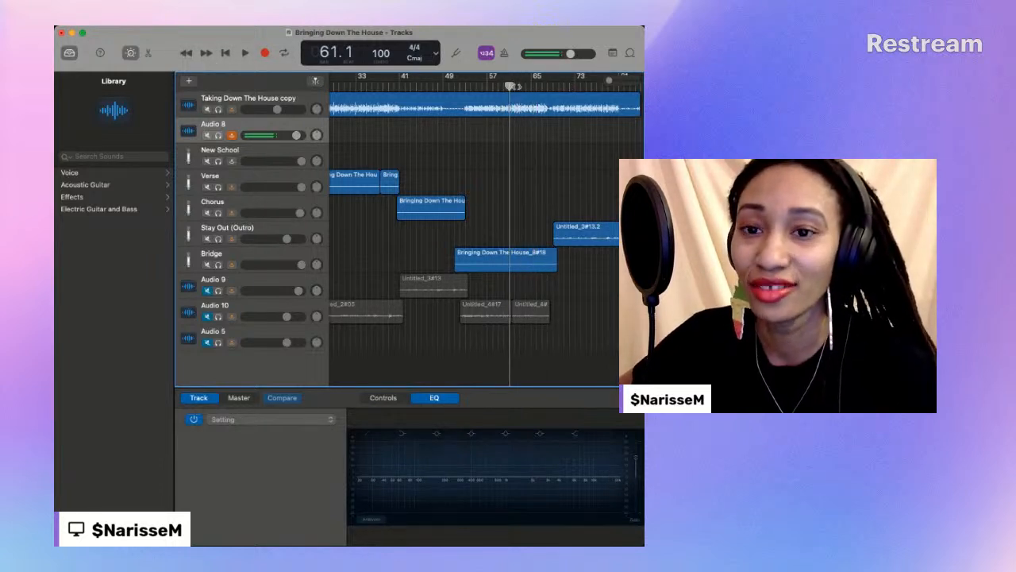
click(246, 54)
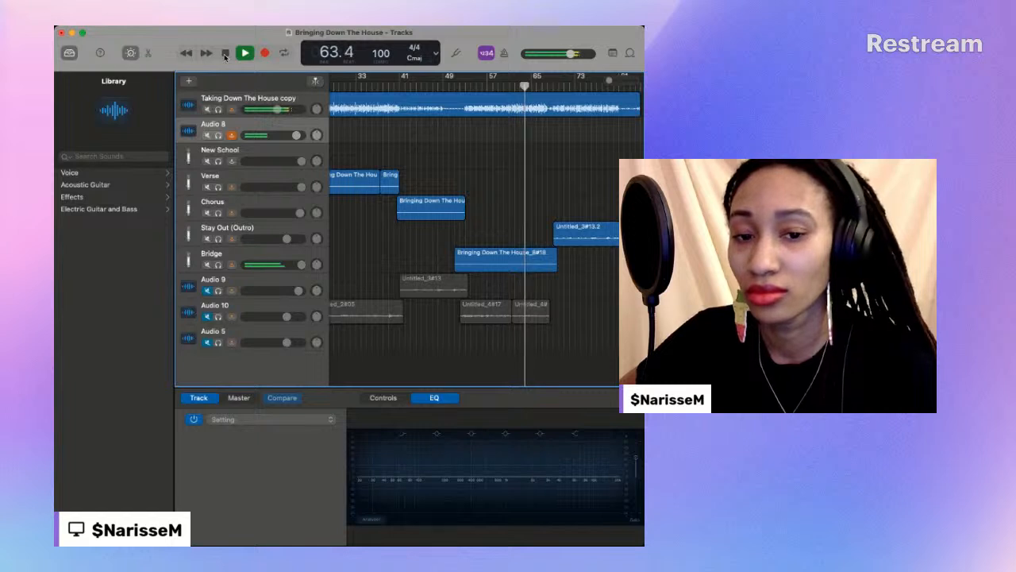
click(224, 54)
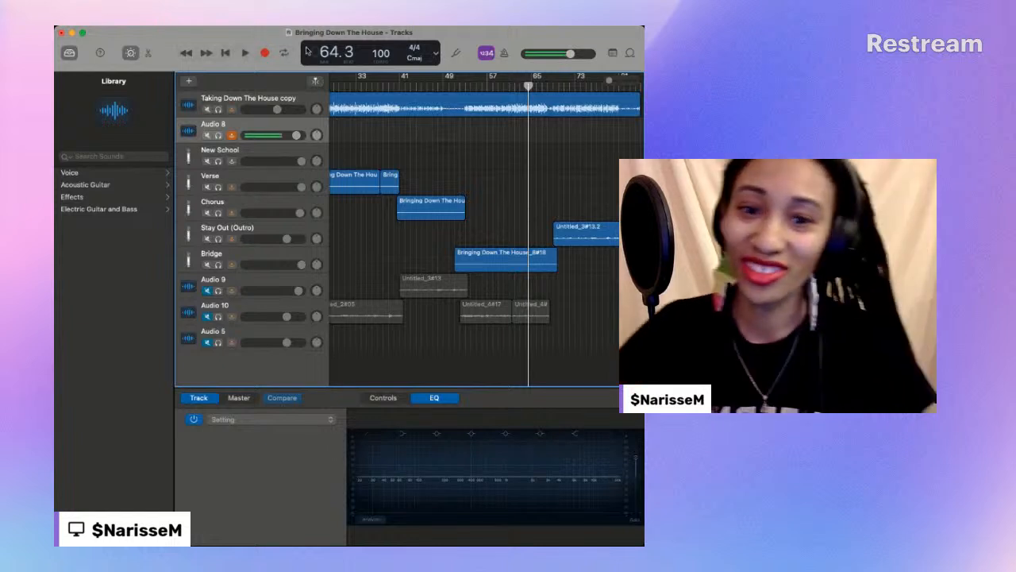
- Listen to the end of the outro from bar 78 and again from bar 80 through the end of the song
drag(529, 85, 504, 88)
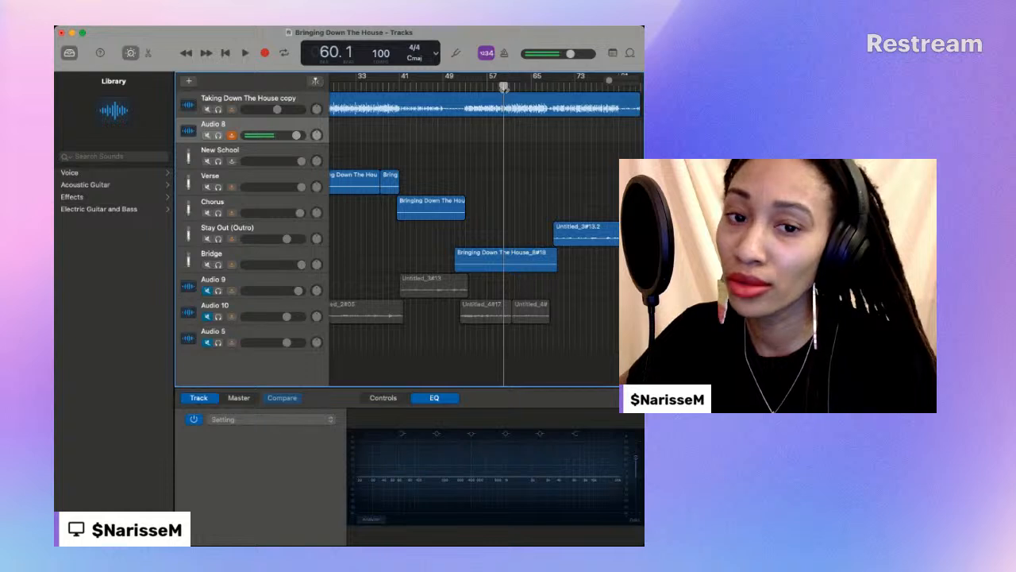
drag(609, 82, 622, 86)
scroll(621, 87, right, 4)
click(586, 86)
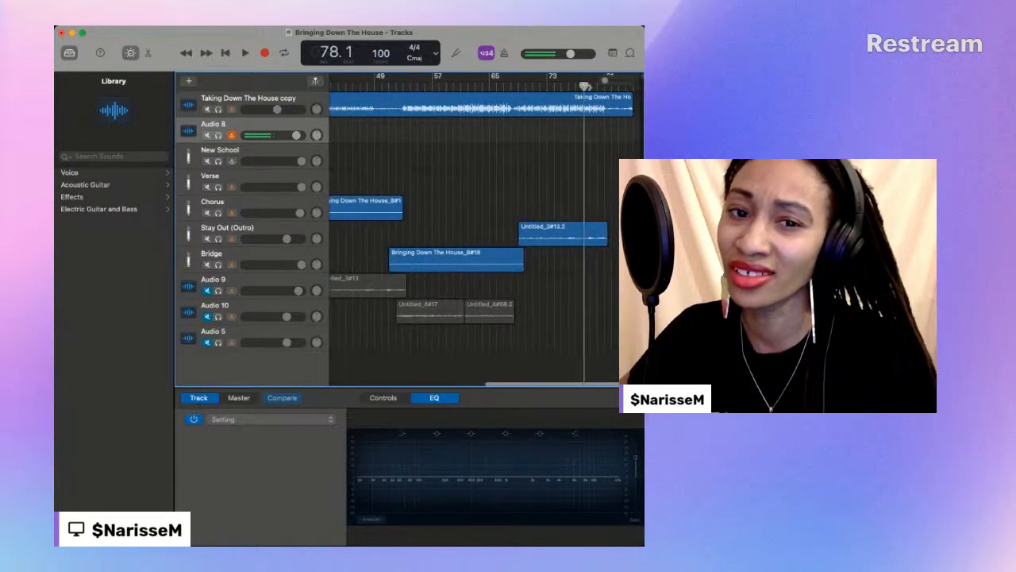
key(space)
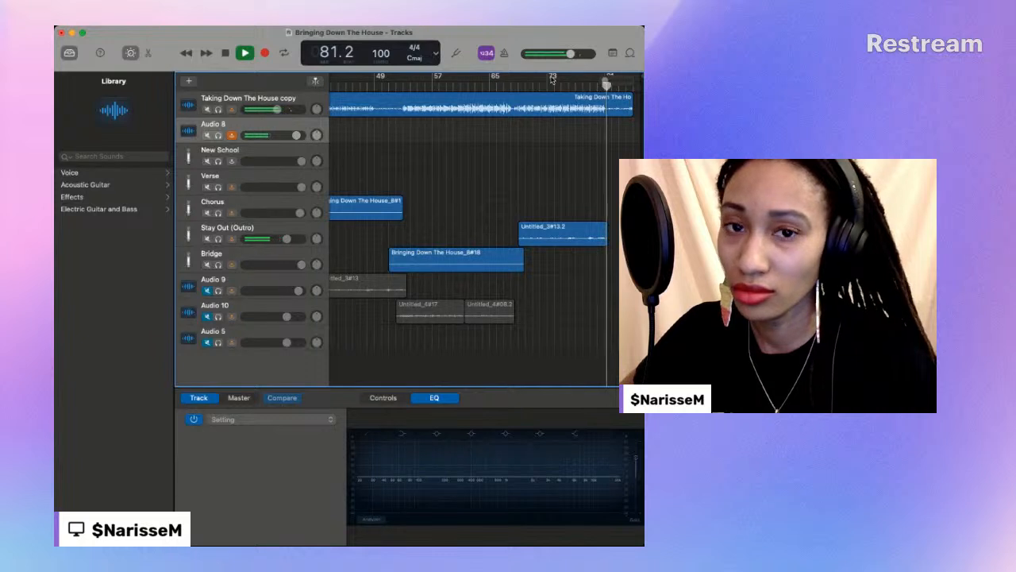
click(224, 52)
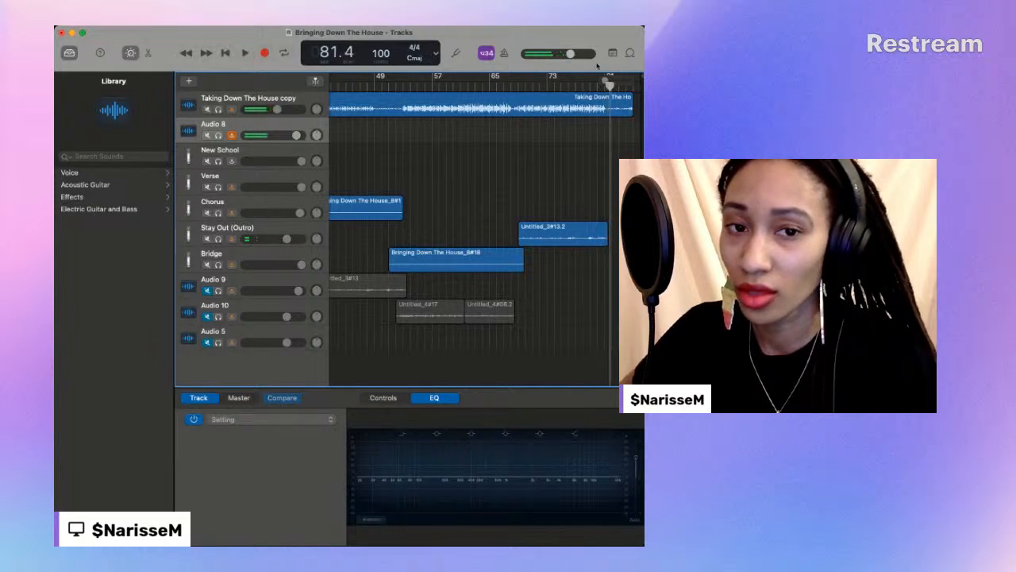
click(607, 83)
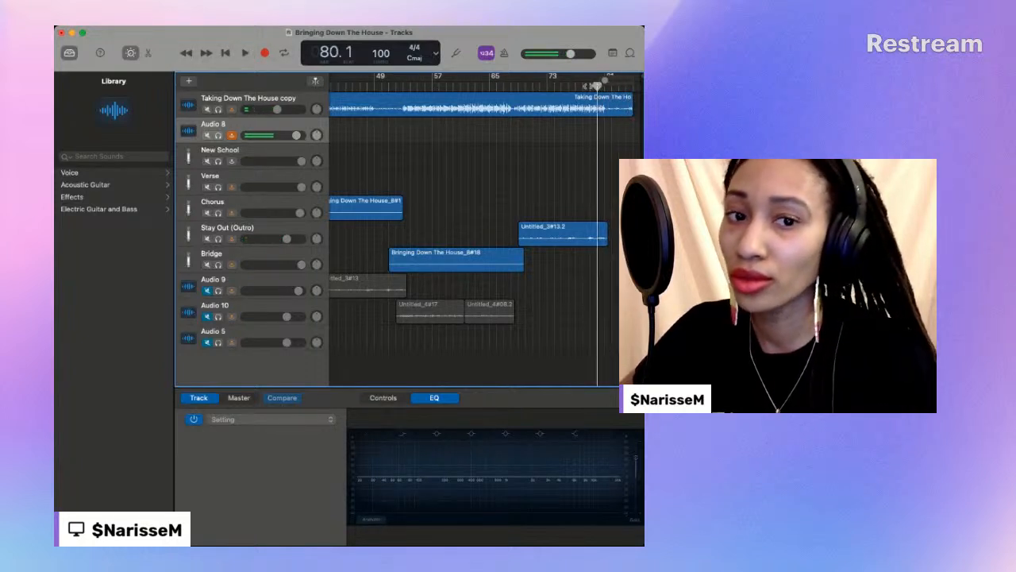
click(246, 53)
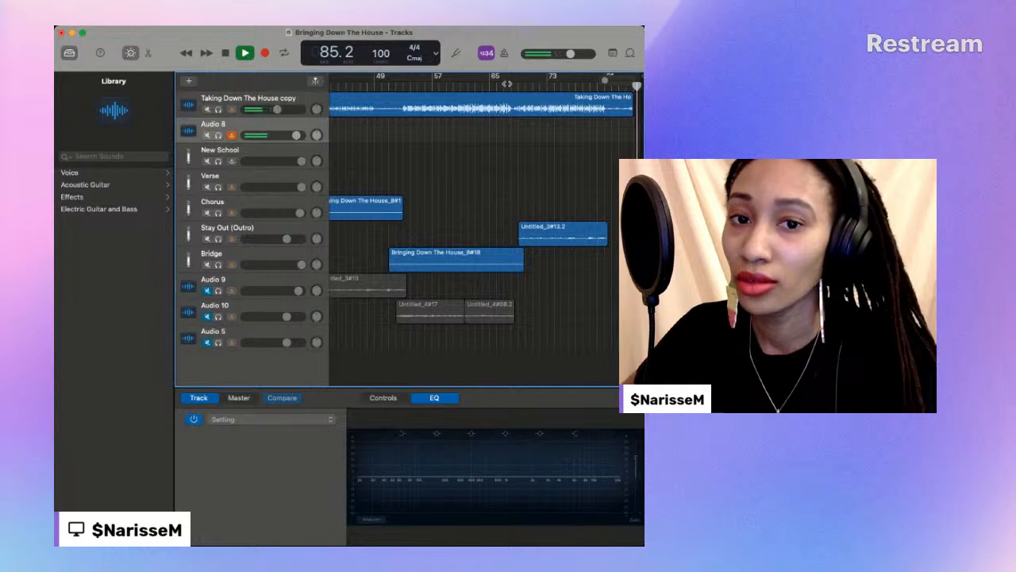
key(space)
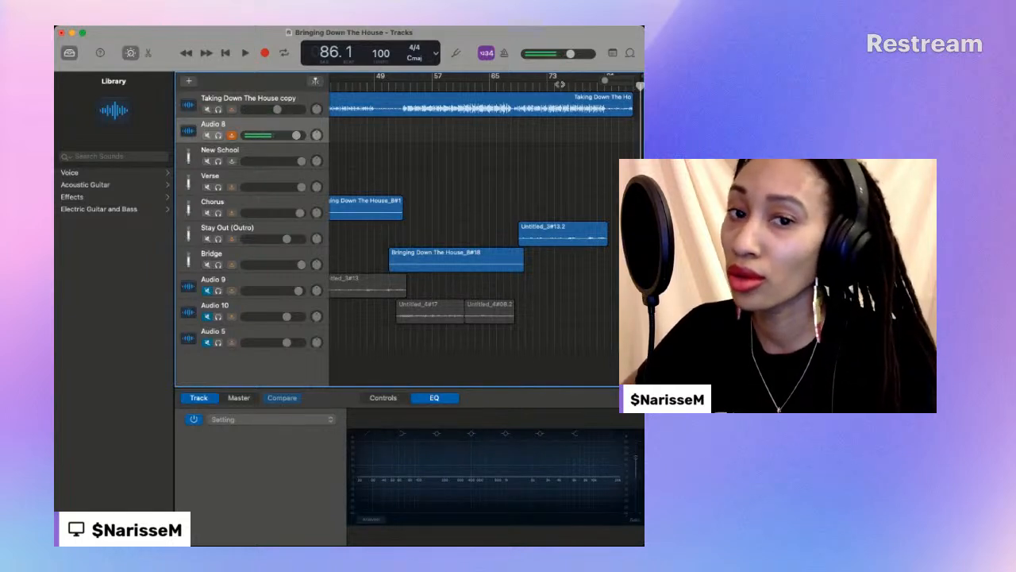
- Return to the bridge and play it from bar 61 and again from about bar 59, stopping near bar 65
drag(483, 84, 465, 95)
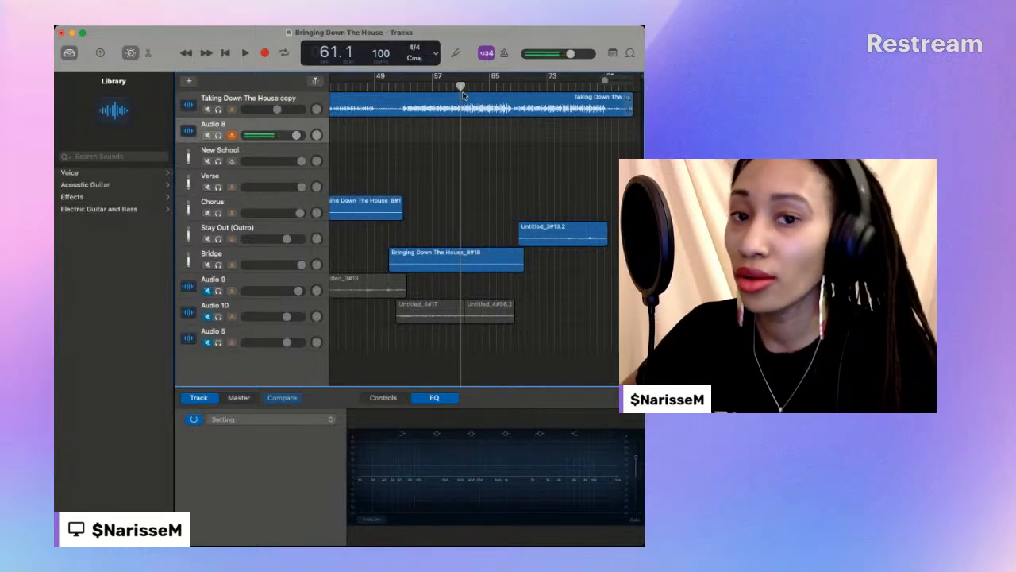
click(245, 53)
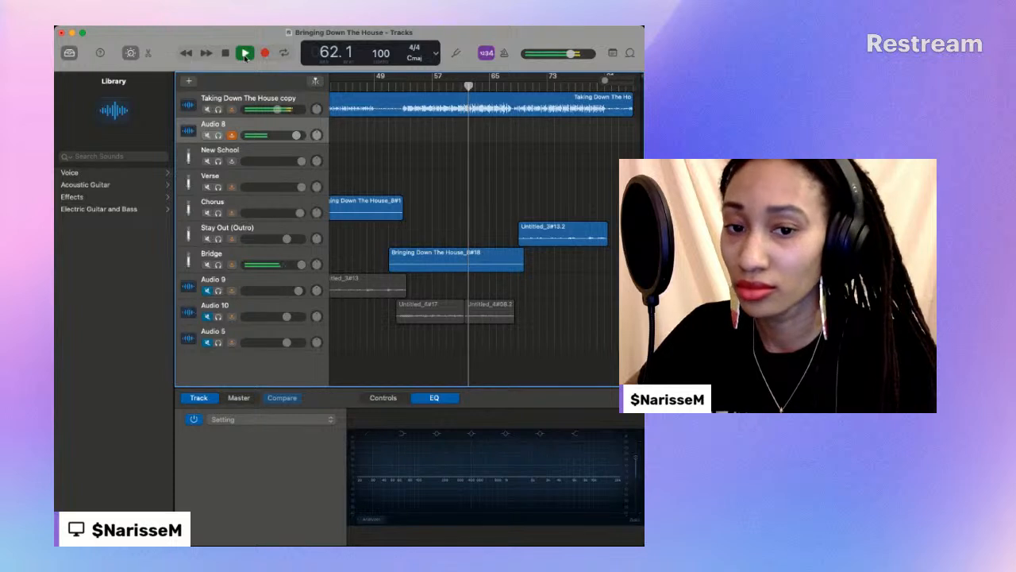
click(449, 85)
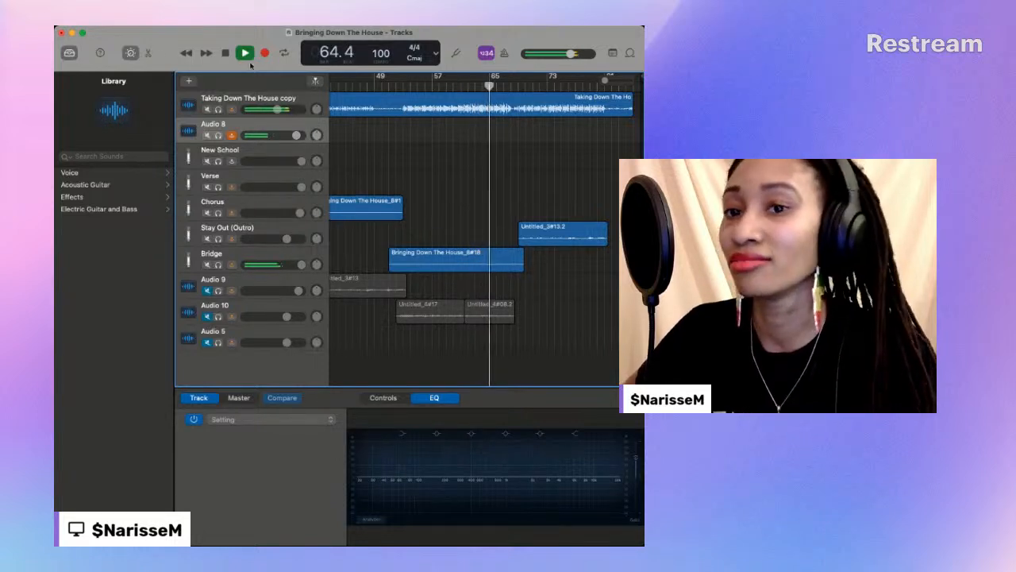
key(space)
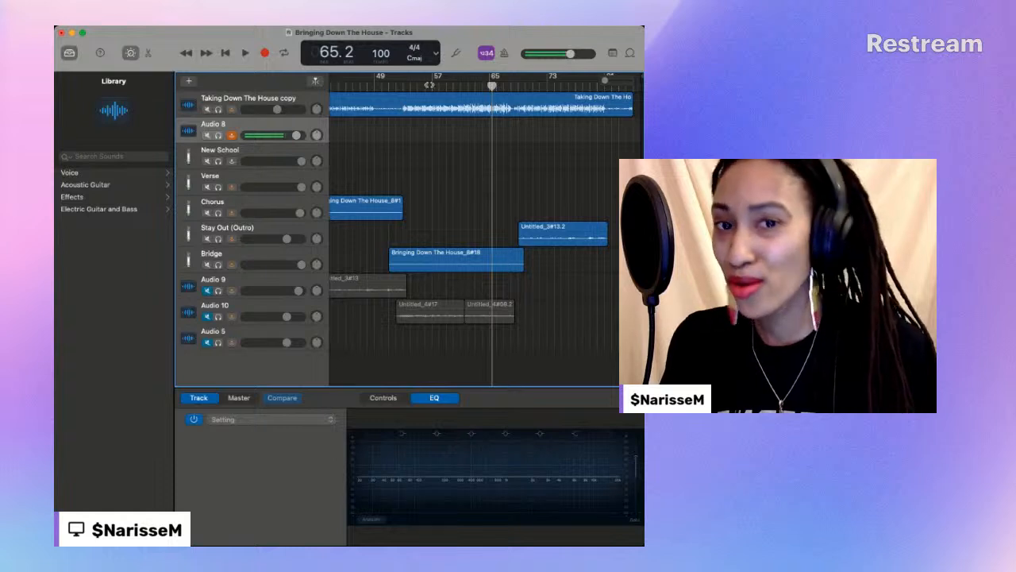
- Set the playhead to bar 59 and play the bridge through into the start of the outro
click(456, 88)
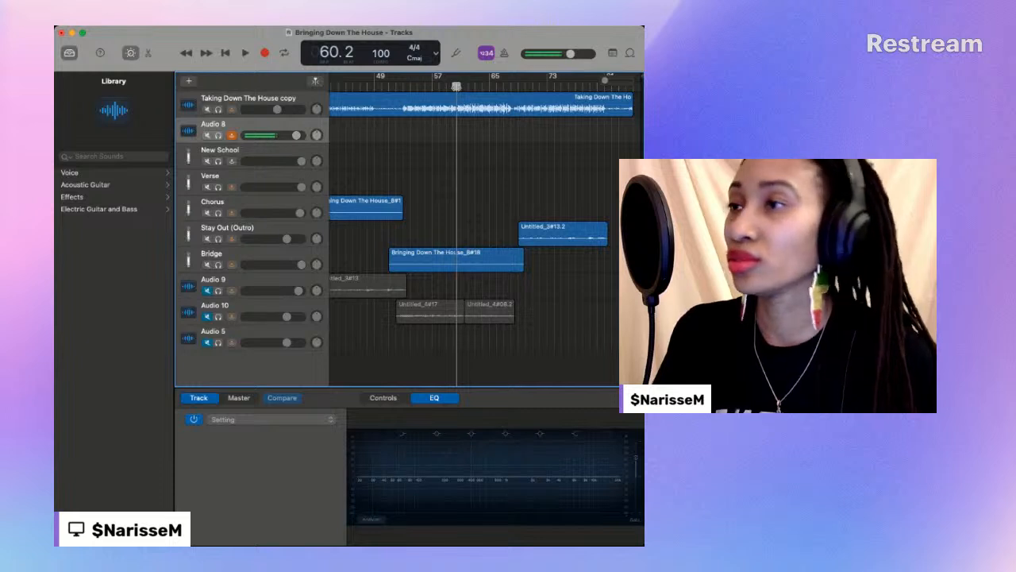
drag(457, 86, 446, 87)
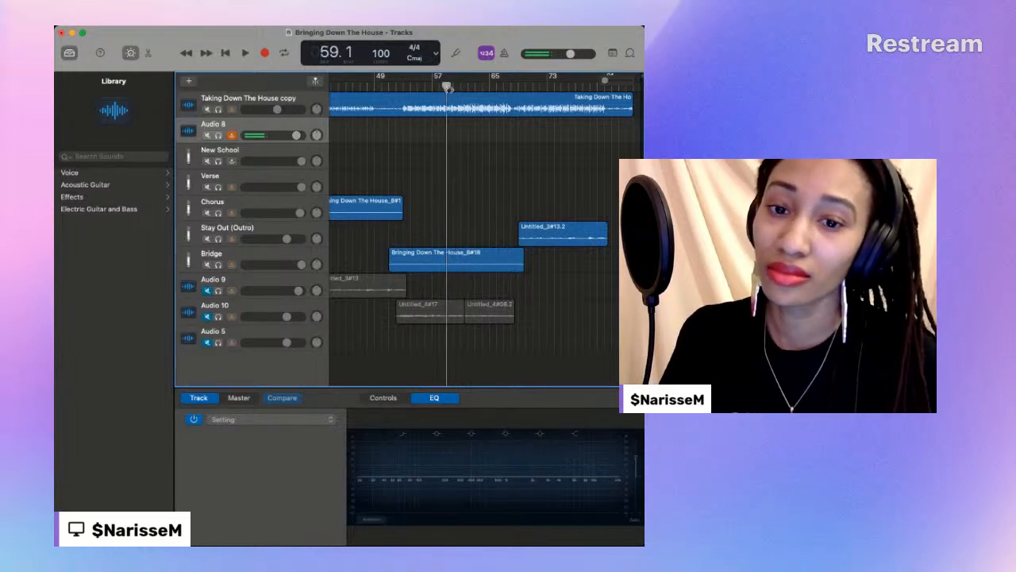
click(244, 54)
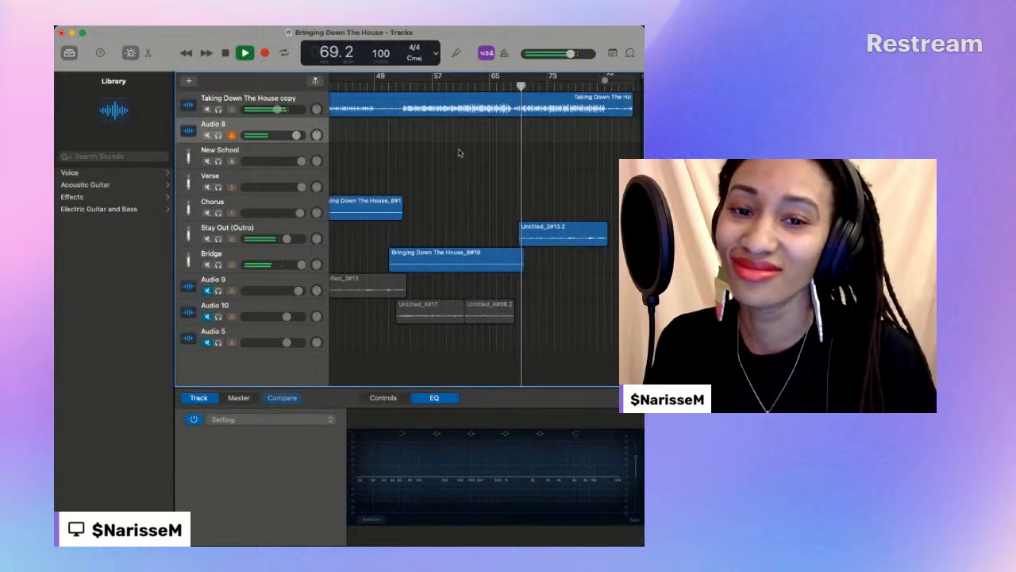
- Replay the bridge's transition into the outro from about bar 61, and play again from about bar 57, stopping near bar 66
drag(522, 87, 461, 88)
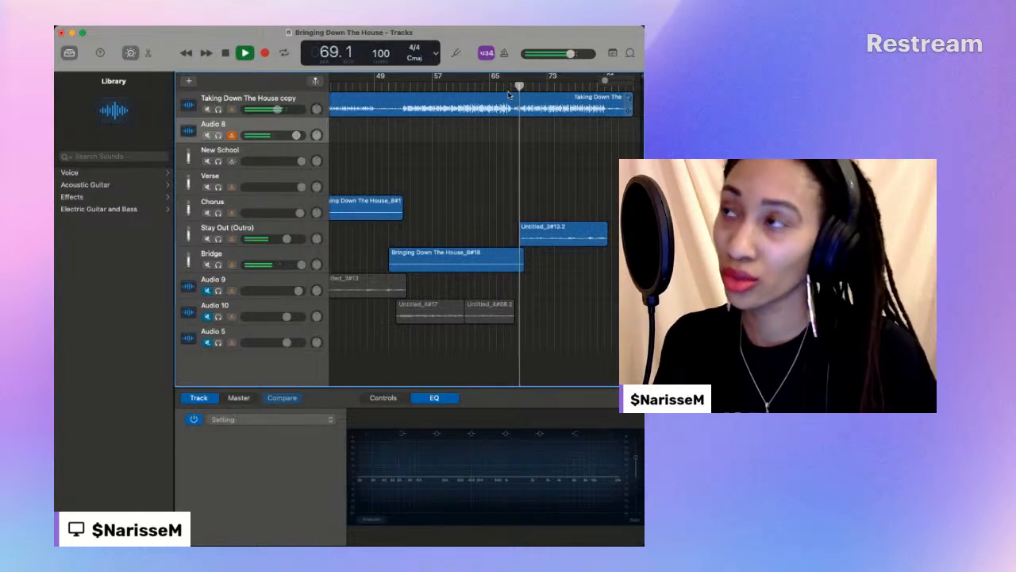
drag(523, 95, 466, 99)
click(434, 86)
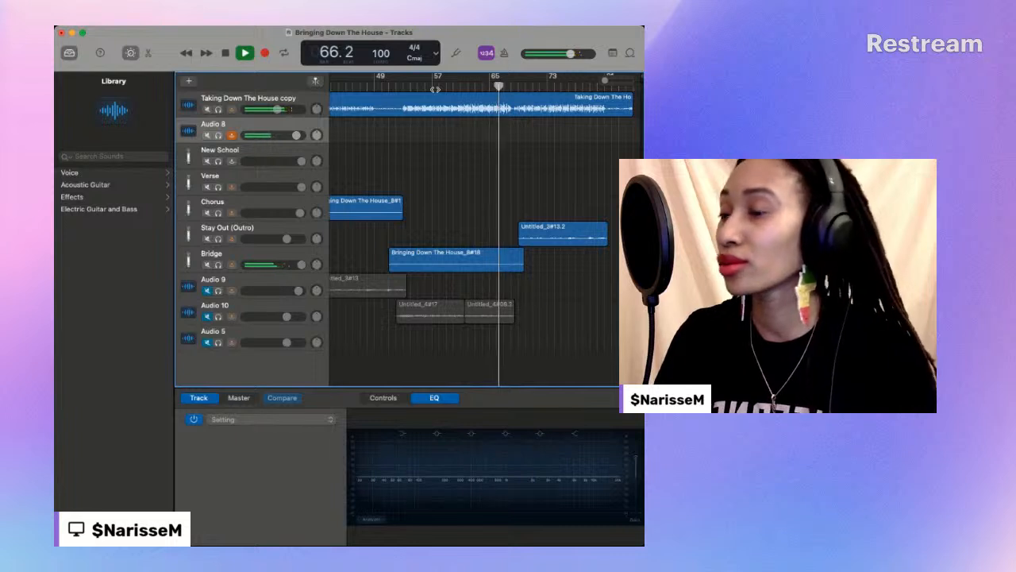
key(space)
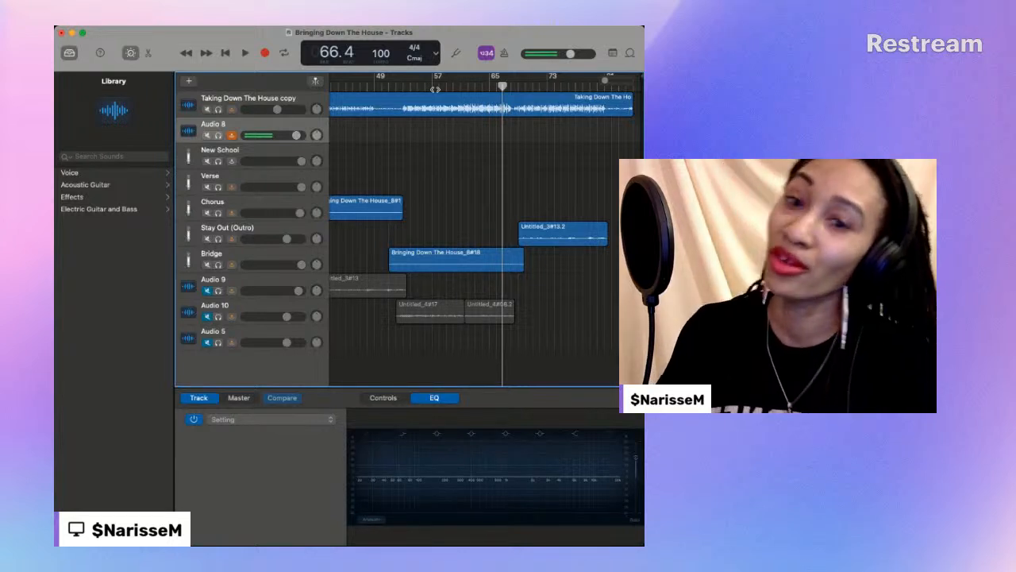
- Play the bridge from about bar 61 and restart it slightly earlier, at about bar 60
click(459, 86)
key(space)
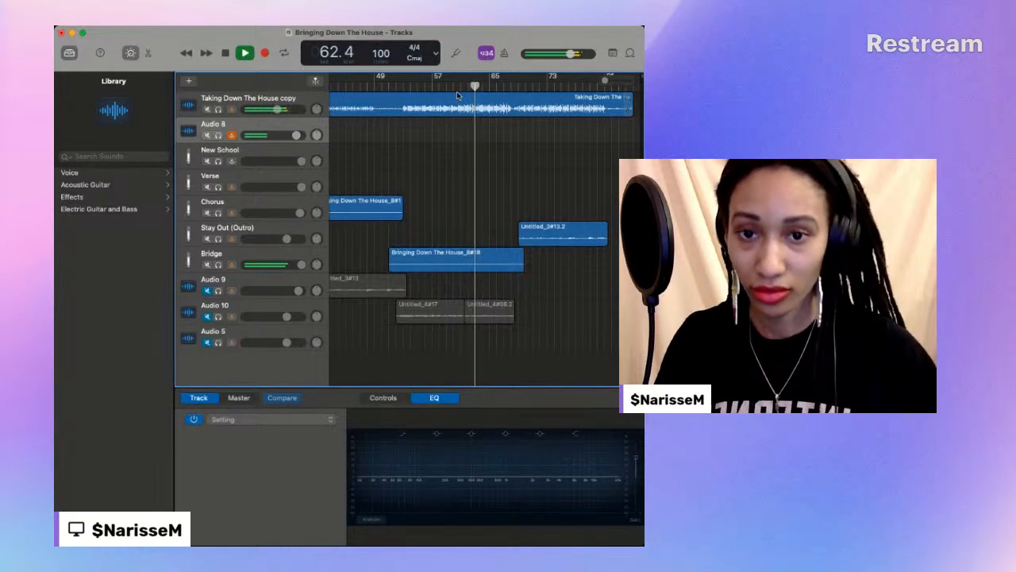
click(454, 86)
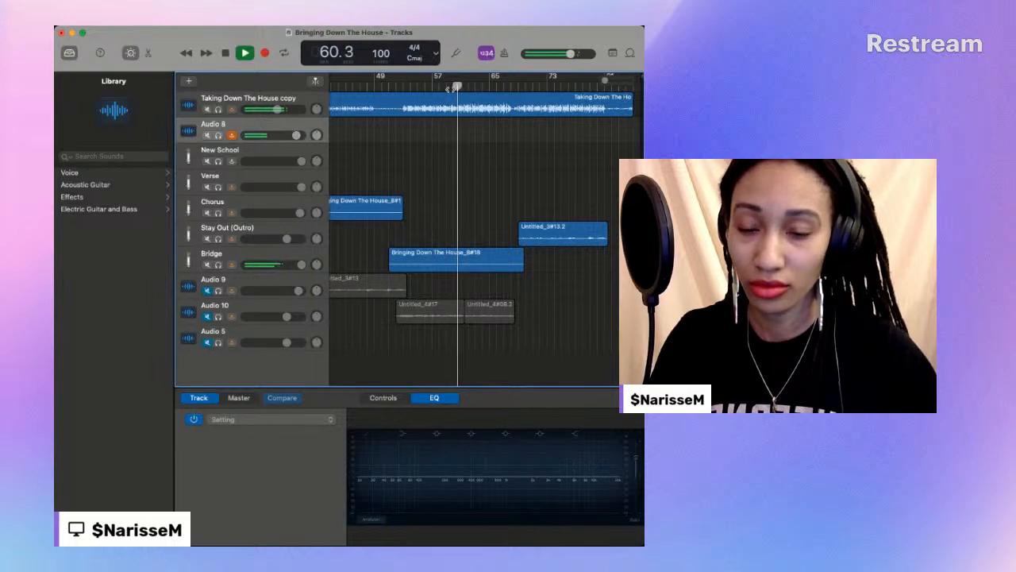
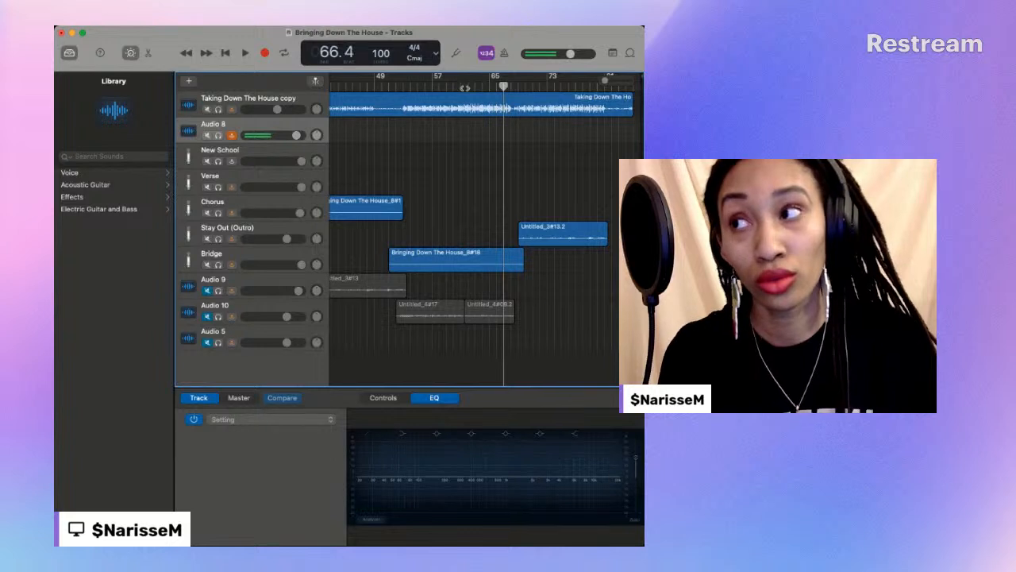
- Play the bridge from about bar 61, restart it from about the same bar, and stop near bar 67
click(467, 86)
click(461, 86)
key(space)
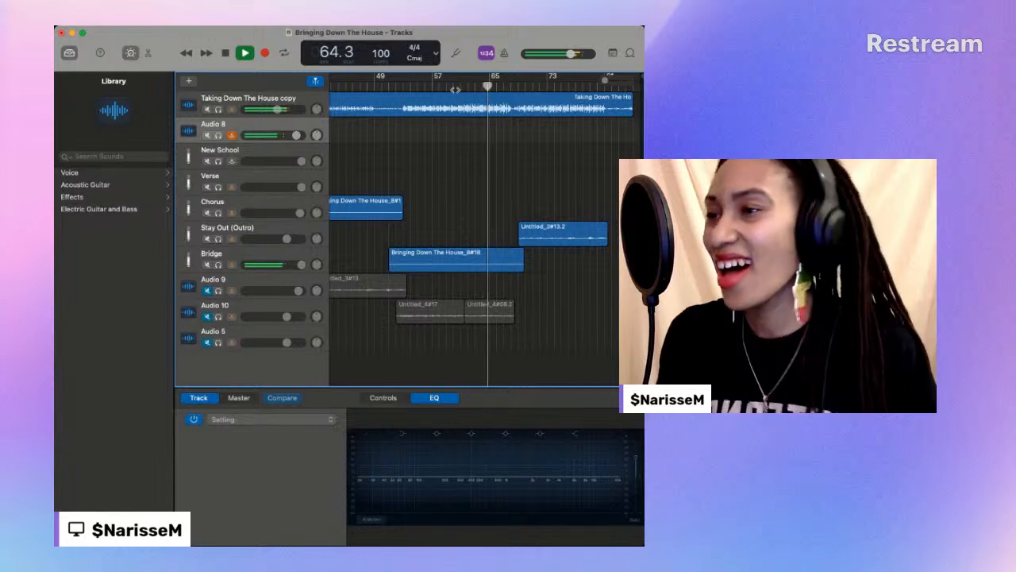
click(459, 87)
click(460, 89)
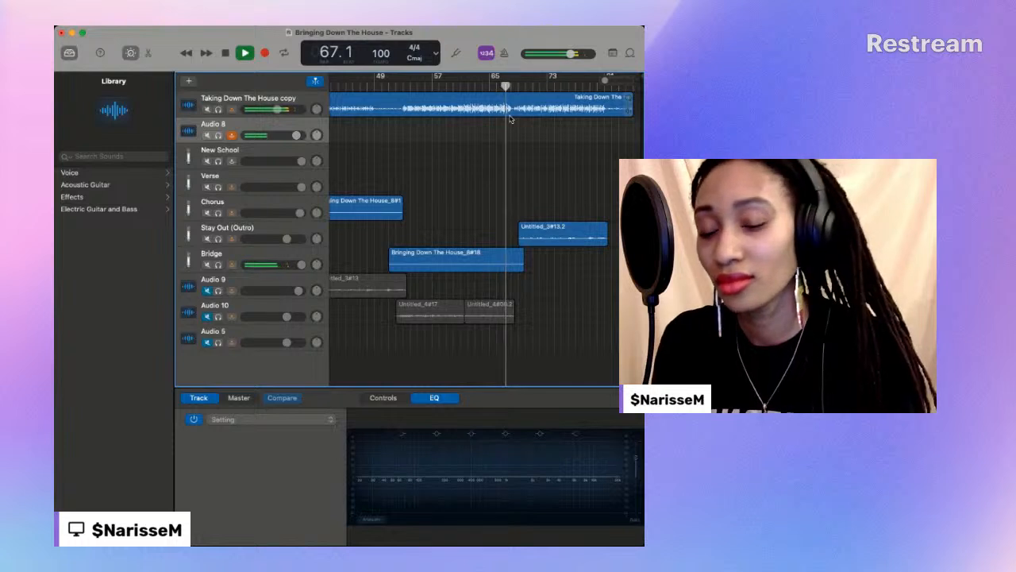
click(226, 52)
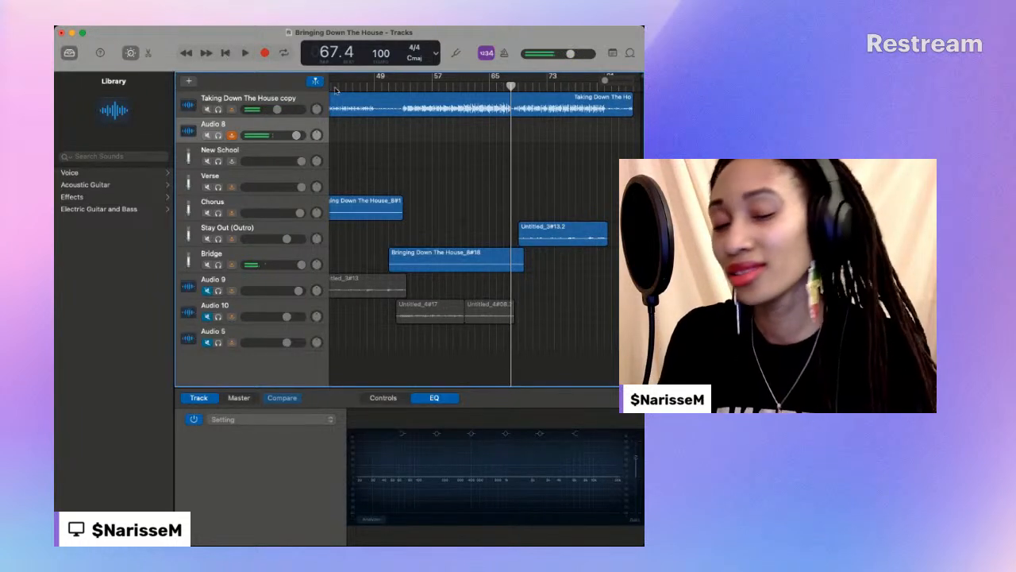
- Set the playhead to bar 62 and play, then restart the bridge from a slightly earlier point
drag(508, 84, 469, 93)
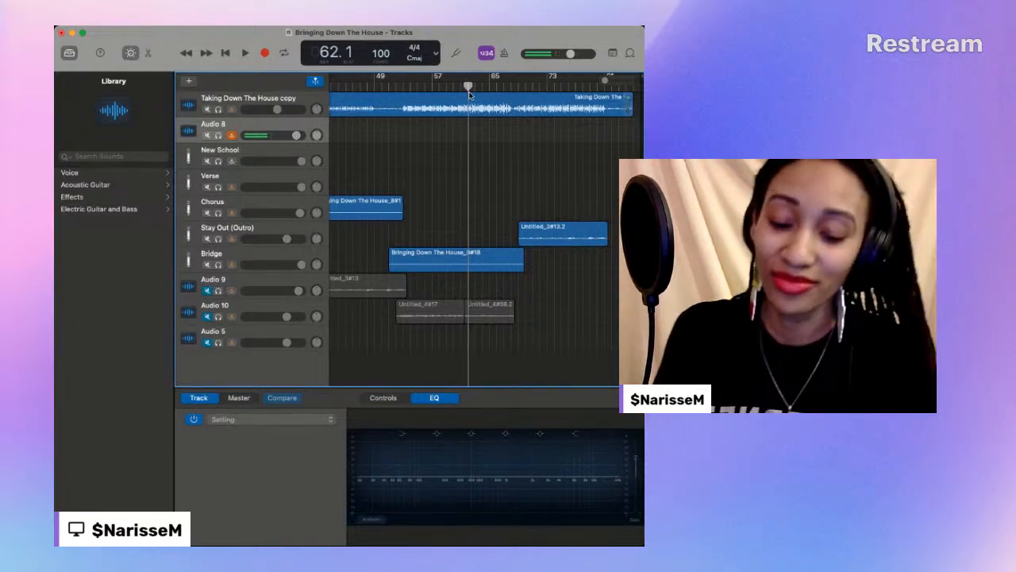
key(space)
scroll(469, 95, left, 1)
click(459, 87)
scroll(459, 87, left, 1)
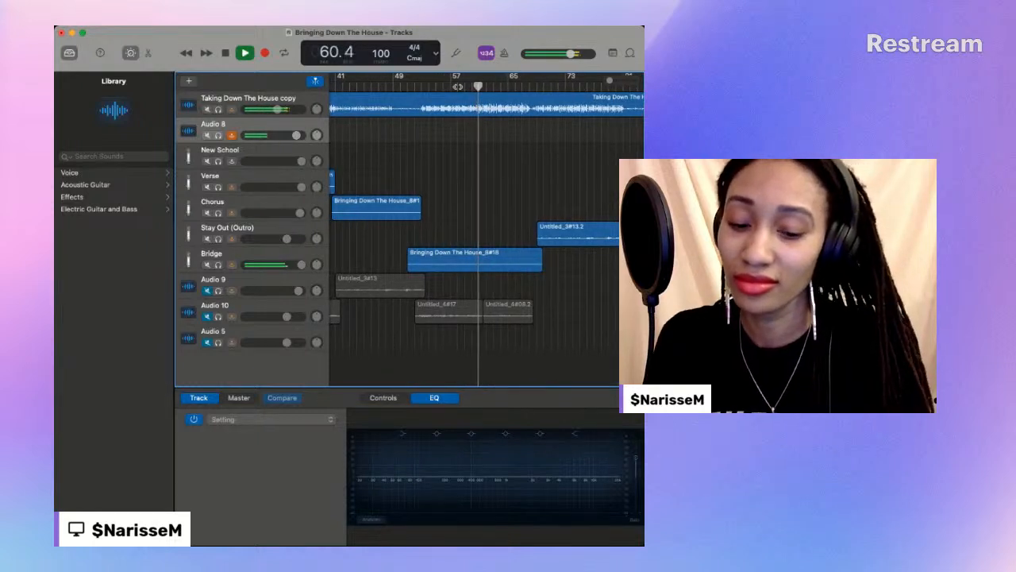
scroll(458, 86, right, 1)
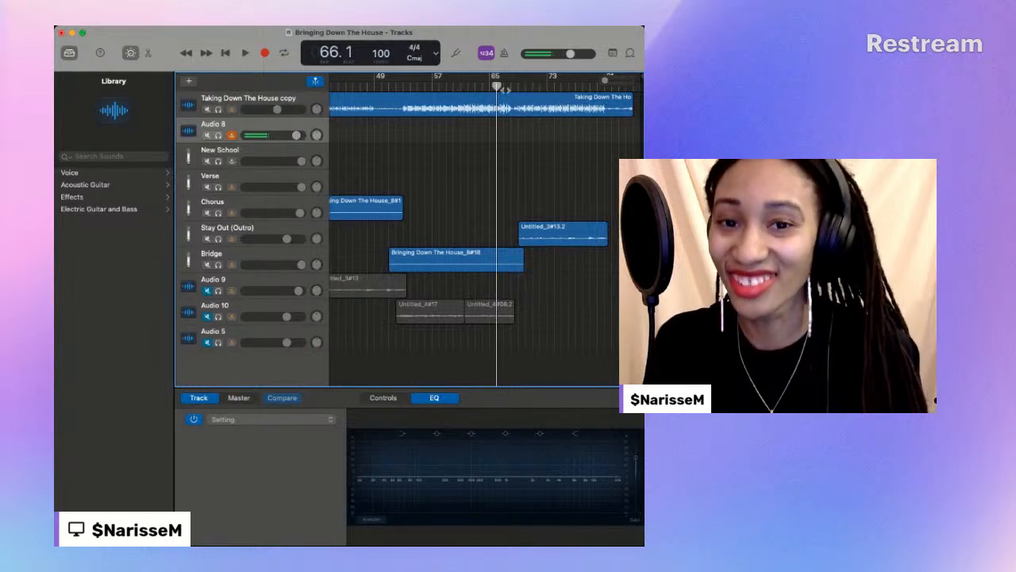
- Play the end of the bridge from about bar 63 to bar 66, and again from bar 63 into the outro, stopping near bar 70
drag(496, 86, 478, 86)
key(space)
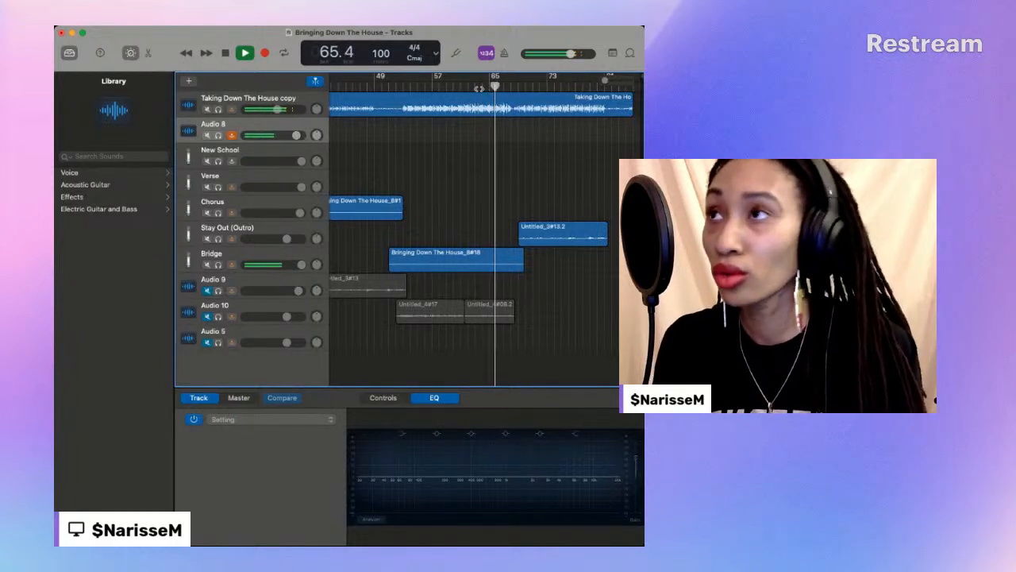
key(space)
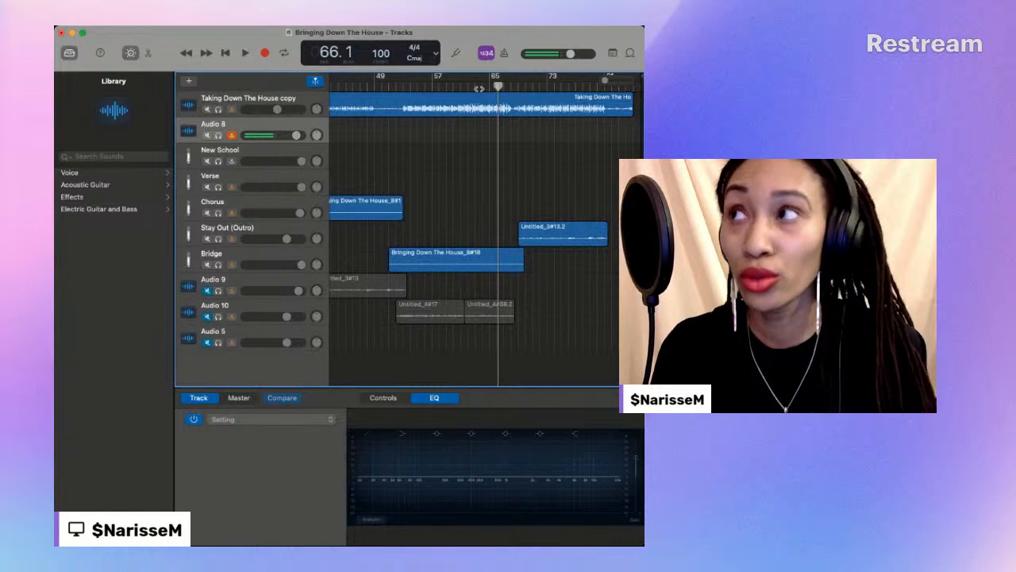
drag(498, 86, 476, 87)
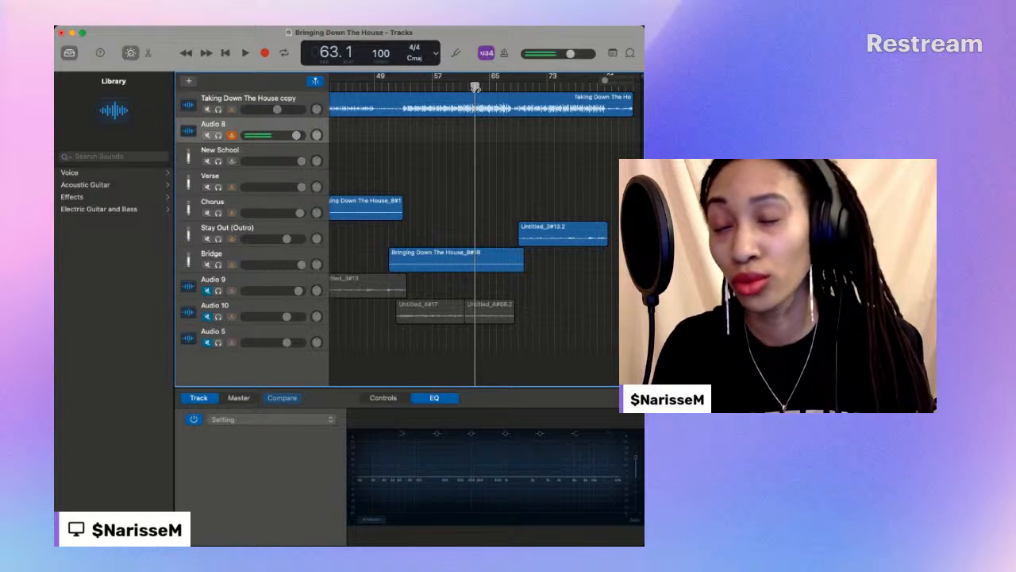
key(space)
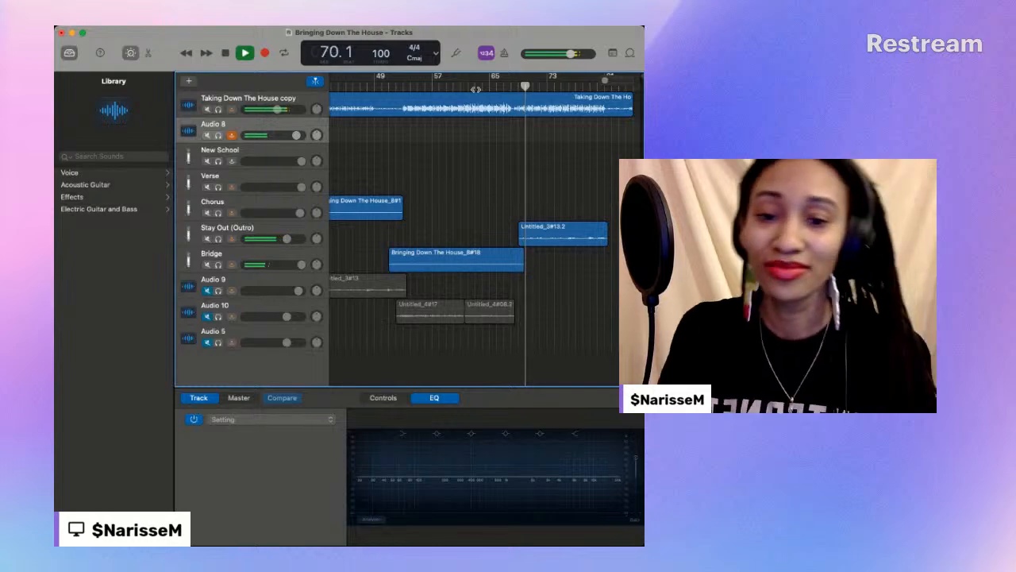
key(space)
- Play from bar 60 through the bridge's ending into the outro, stopping at bar 69
click(455, 84)
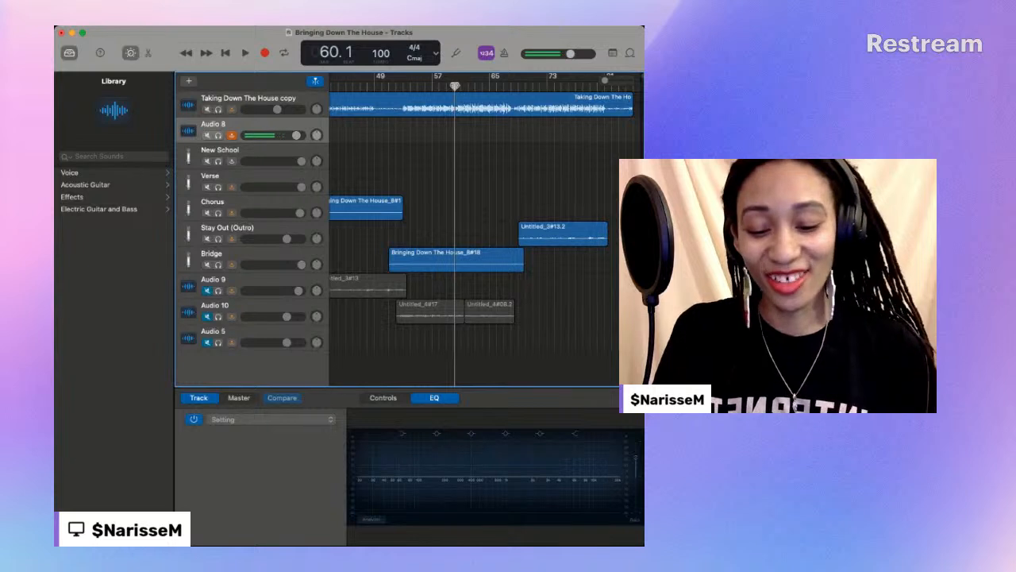
key(space)
scroll(455, 84, left, 2)
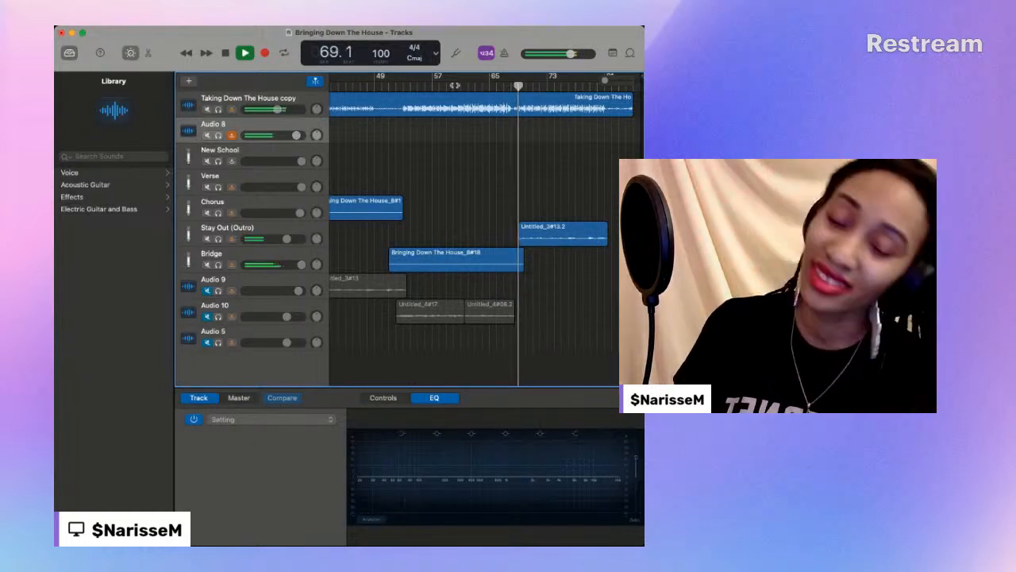
key(space)
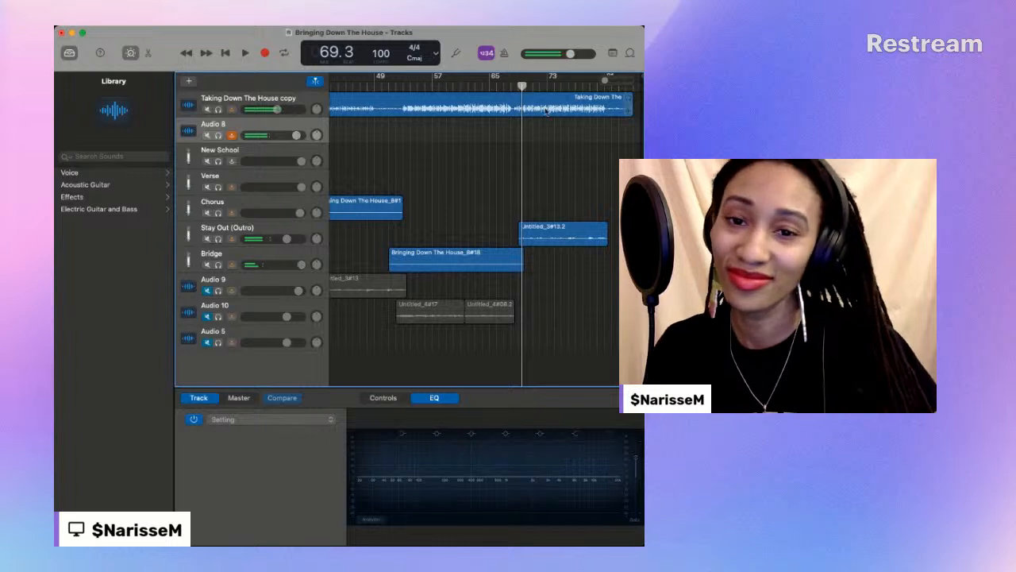
- Replay the bridge briefly from about bar 60, and play it again from bar 59, stopping near bar 66
click(456, 84)
key(space)
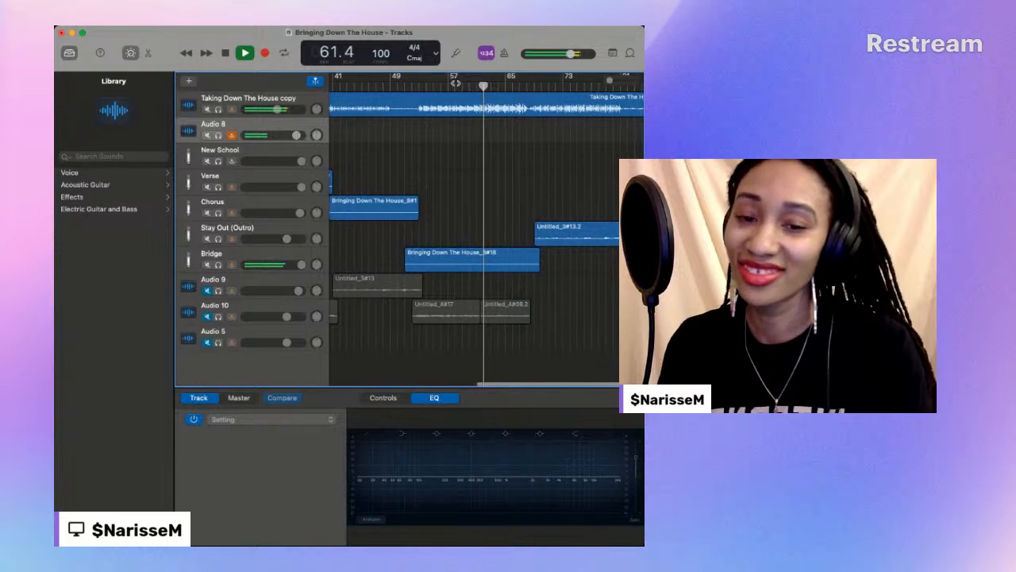
key(space)
click(462, 83)
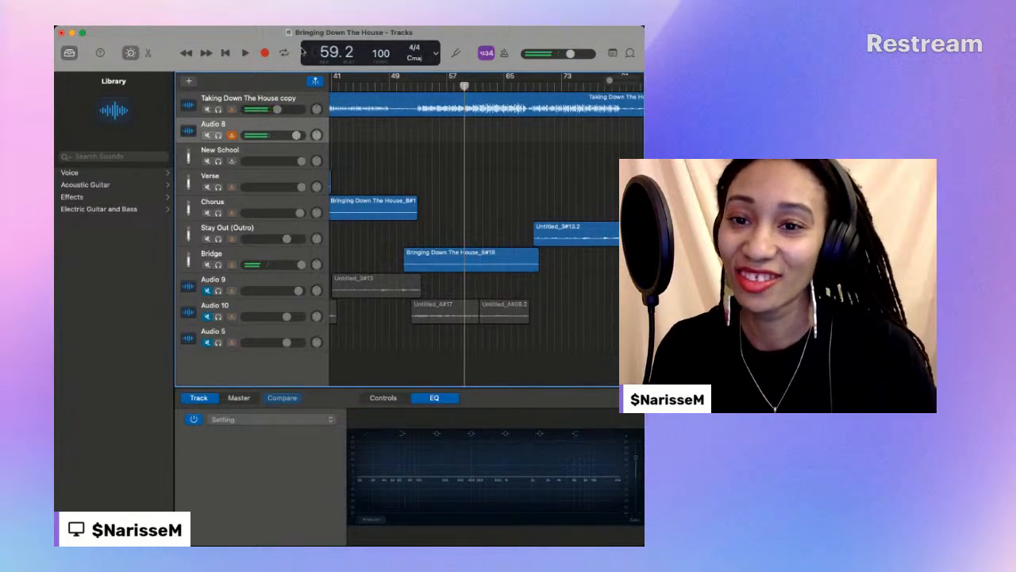
click(246, 54)
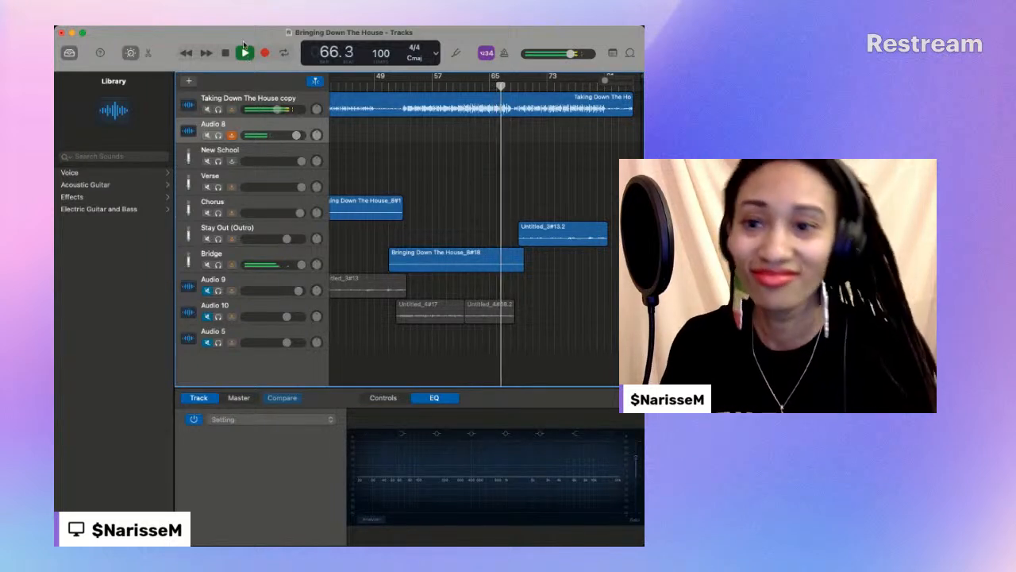
click(225, 53)
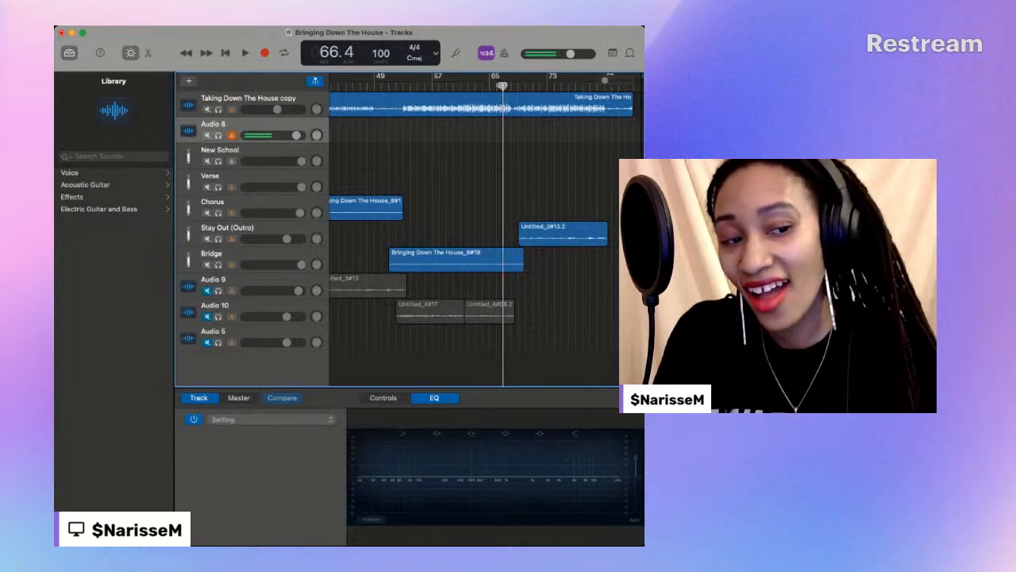
- Move the playhead back to about bar 56 and play the bridge into the outro, stopping at bar 69
drag(502, 85, 453, 86)
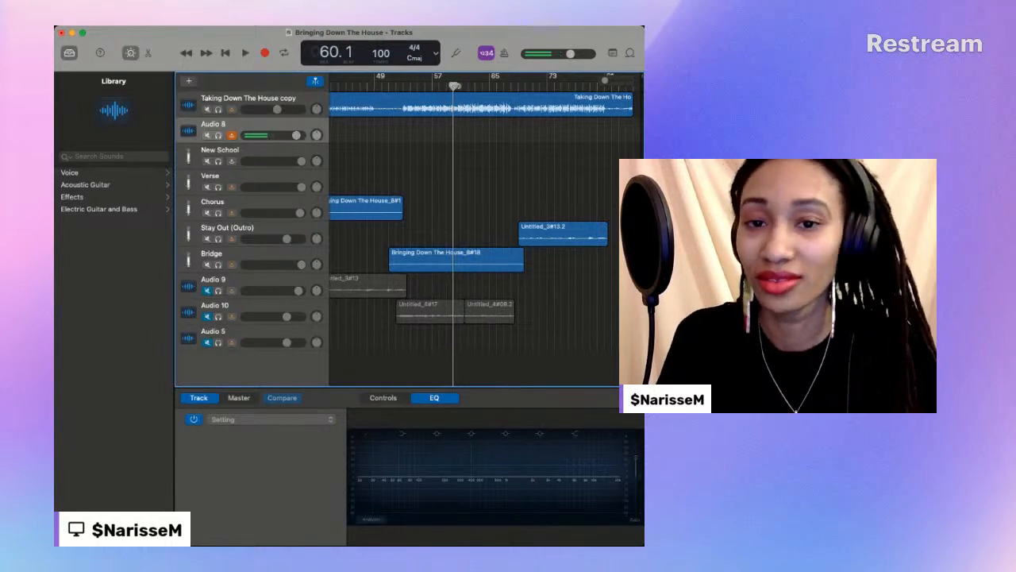
drag(453, 85, 426, 86)
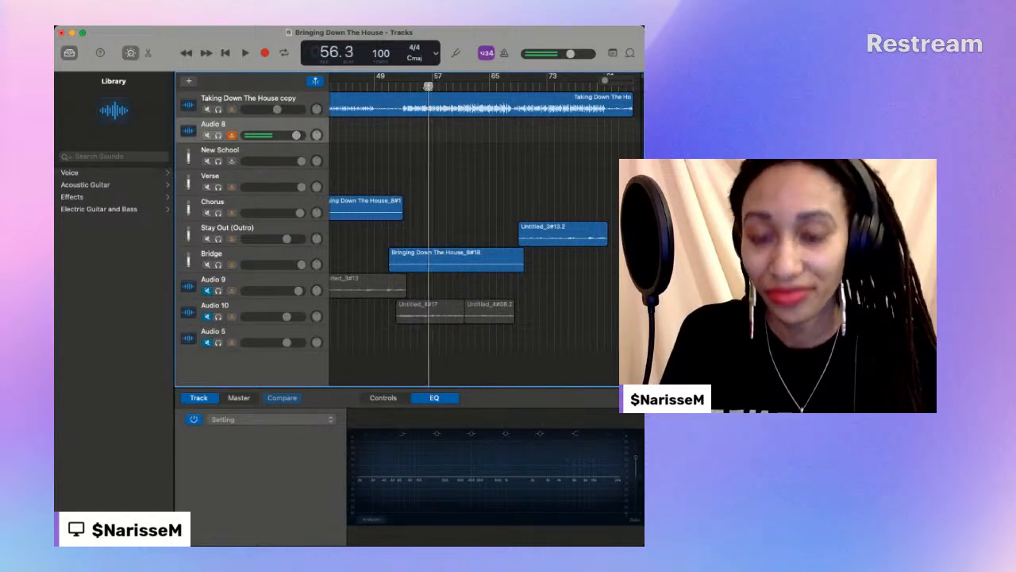
key(space)
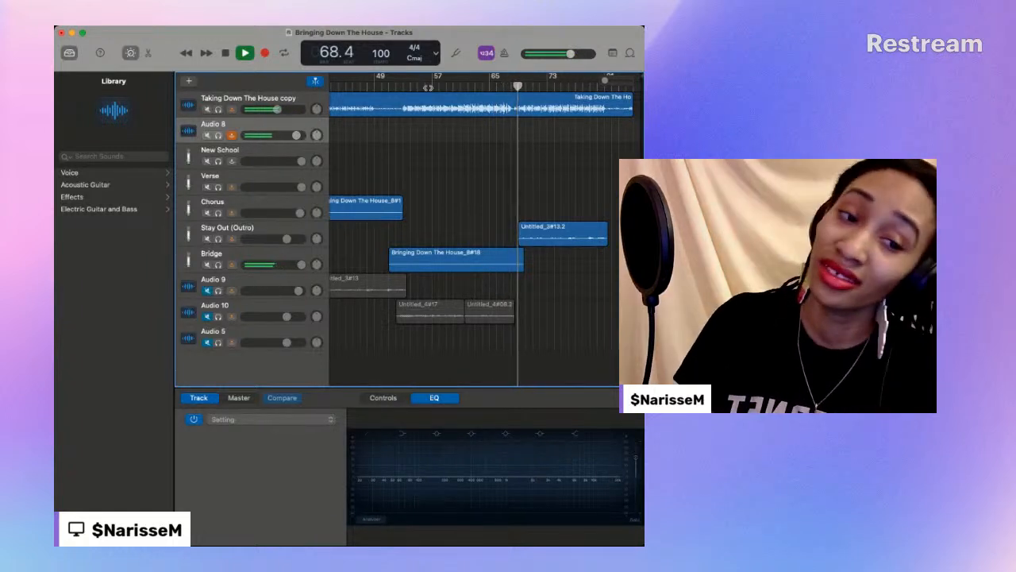
key(space)
scroll(486, 95, left, 1)
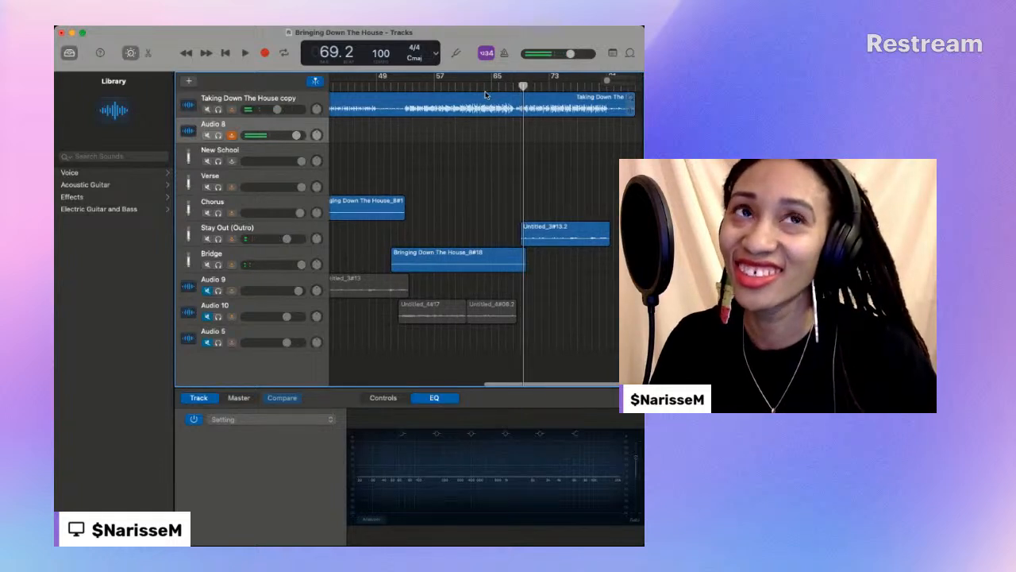
- Select the Taking Down The House copy region and play the bridge from about bar 57, stopping at bar 65
drag(523, 88, 439, 87)
click(454, 104)
key(space)
scroll(440, 85, left, 3)
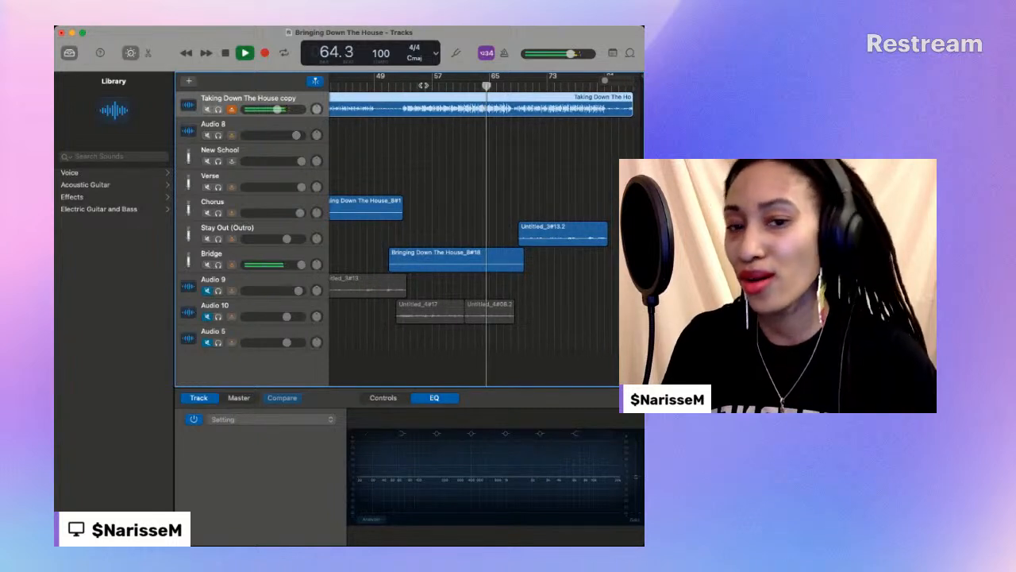
key(space)
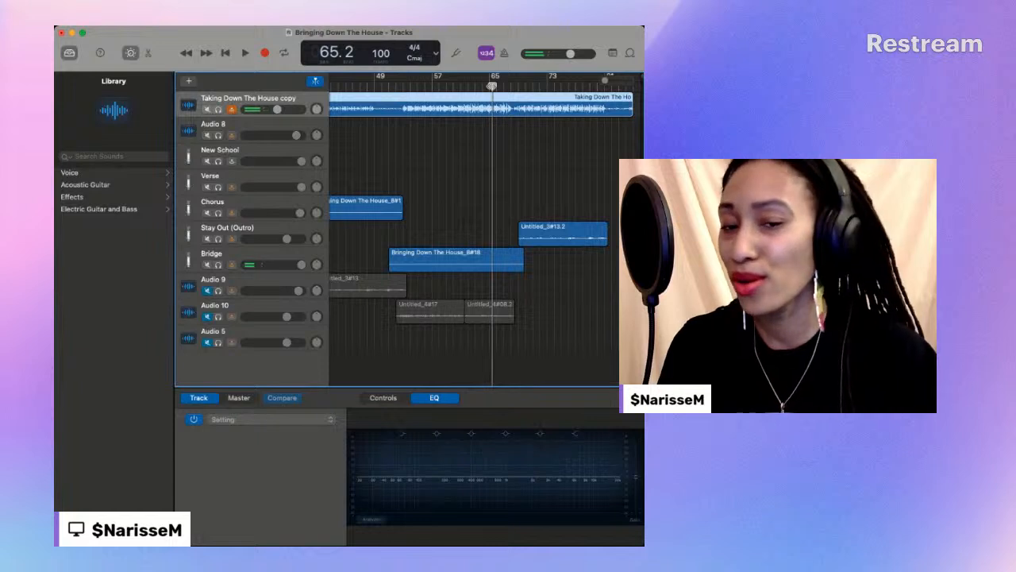
- Set the playhead to bar 63, step it back to bar 61, play and restart the bridge, and stop at bar 65
scroll(492, 87, down, 1)
drag(492, 87, 475, 89)
scroll(474, 89, up, 1)
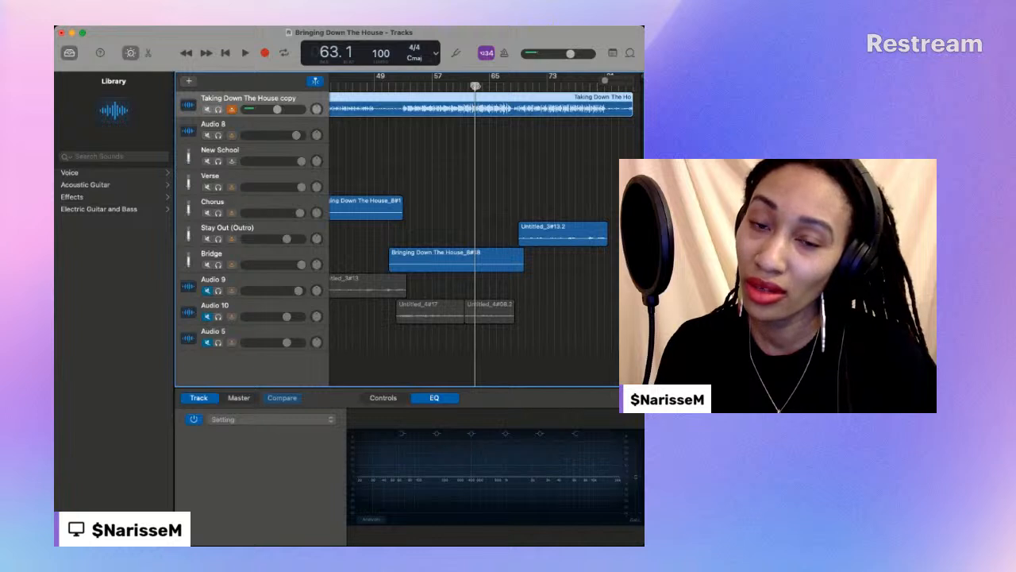
key(comma)
key(comma)
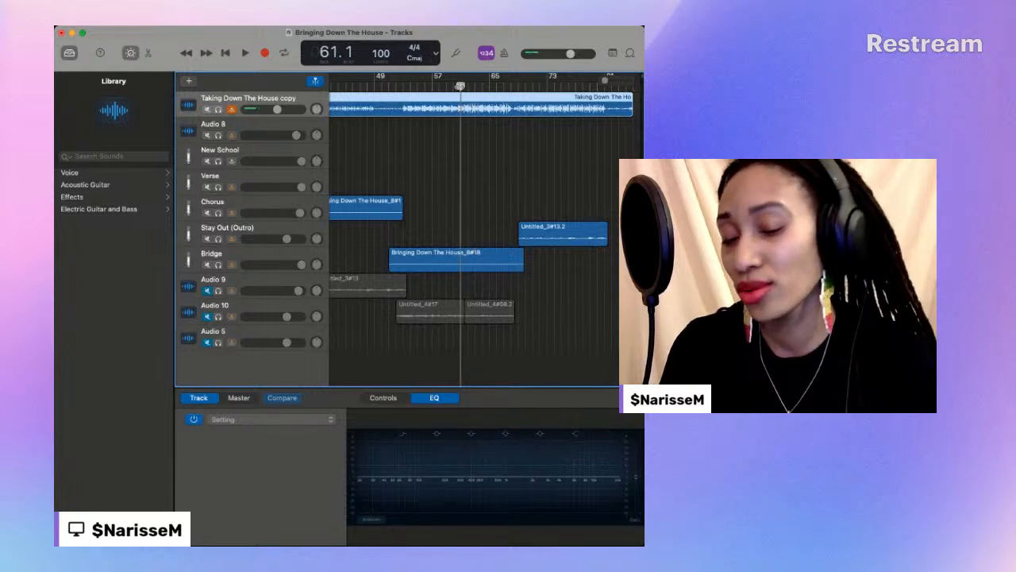
key(space)
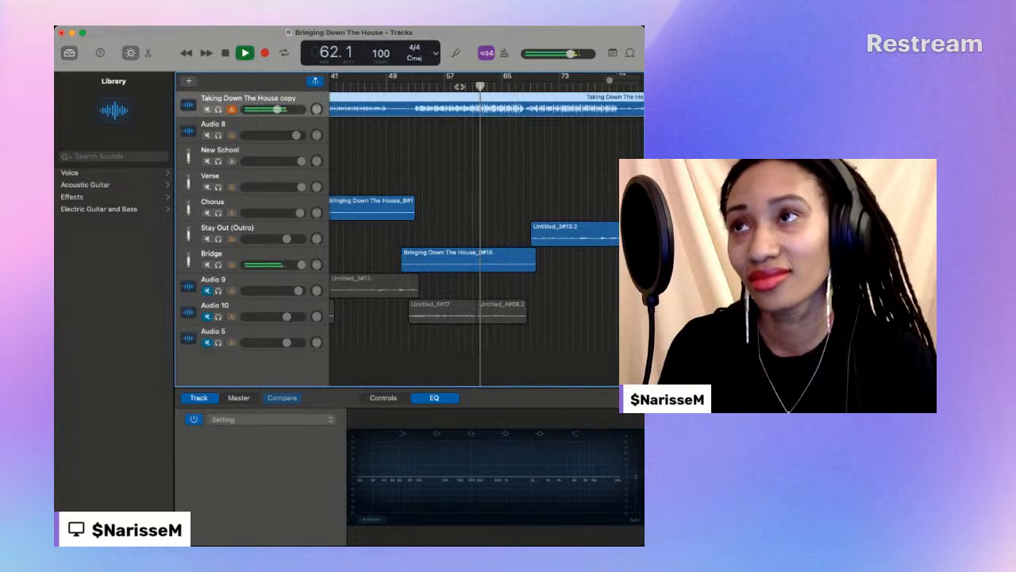
click(459, 86)
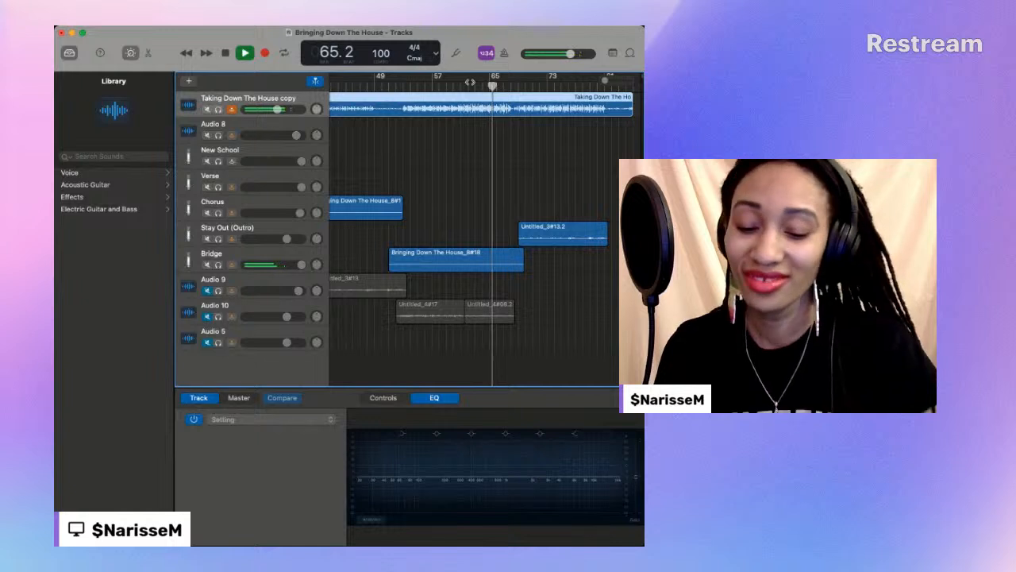
key(space)
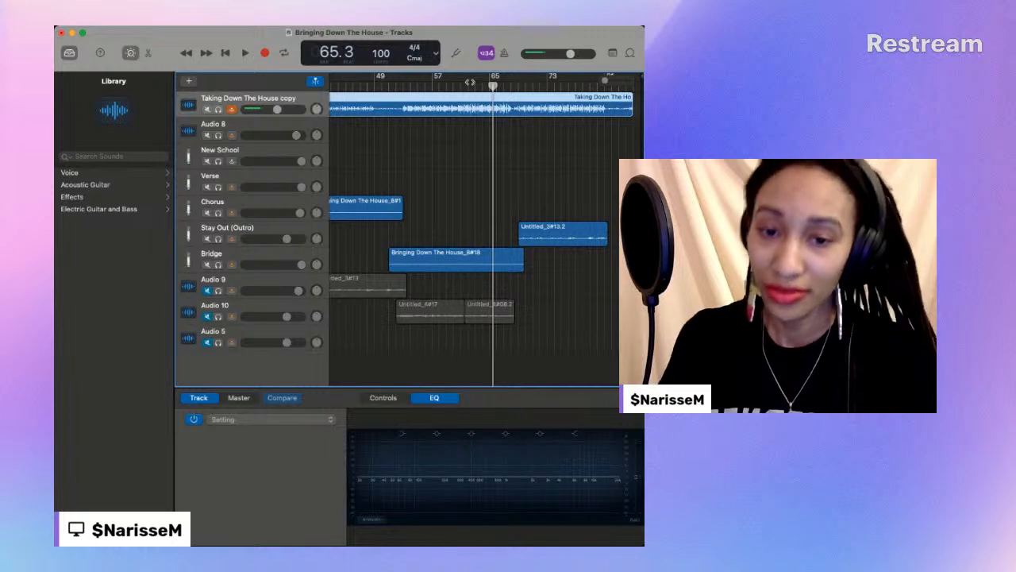
- Select the Audio 8 track and record a new vocal take from bar 63 to about bar 67
click(245, 128)
scroll(401, 117, down, 1)
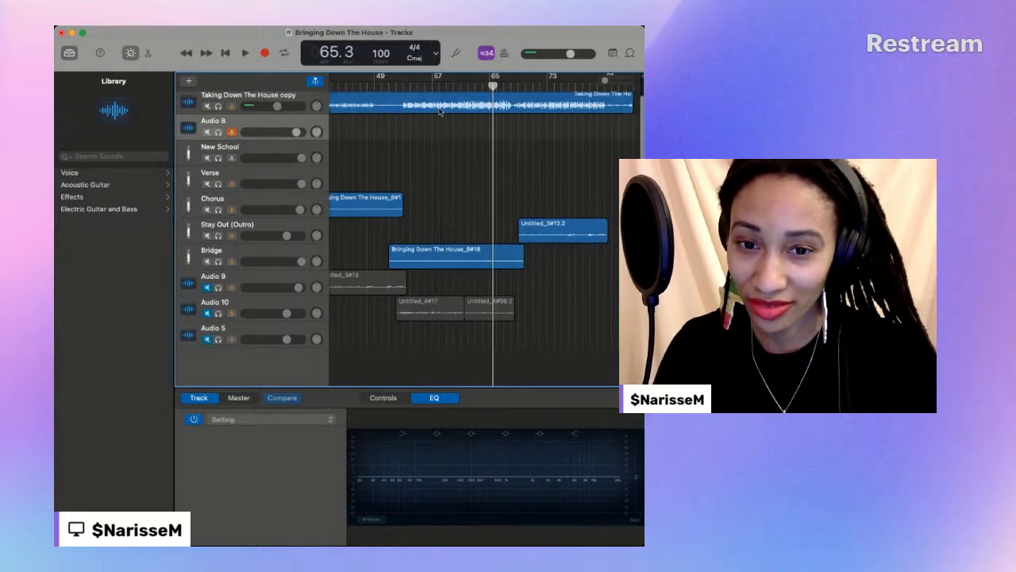
drag(496, 85, 482, 86)
scroll(479, 87, right, 1)
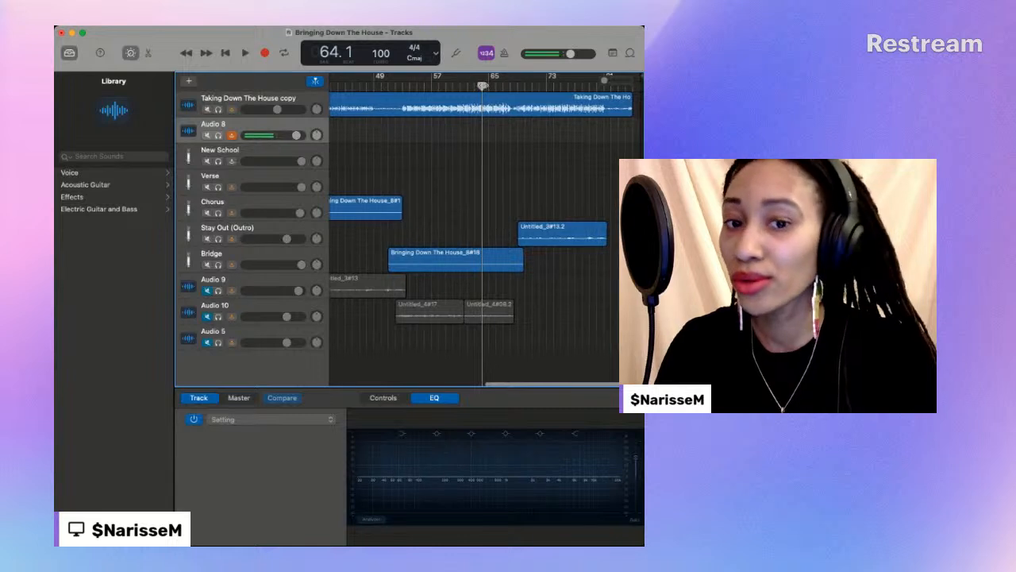
drag(481, 86, 475, 85)
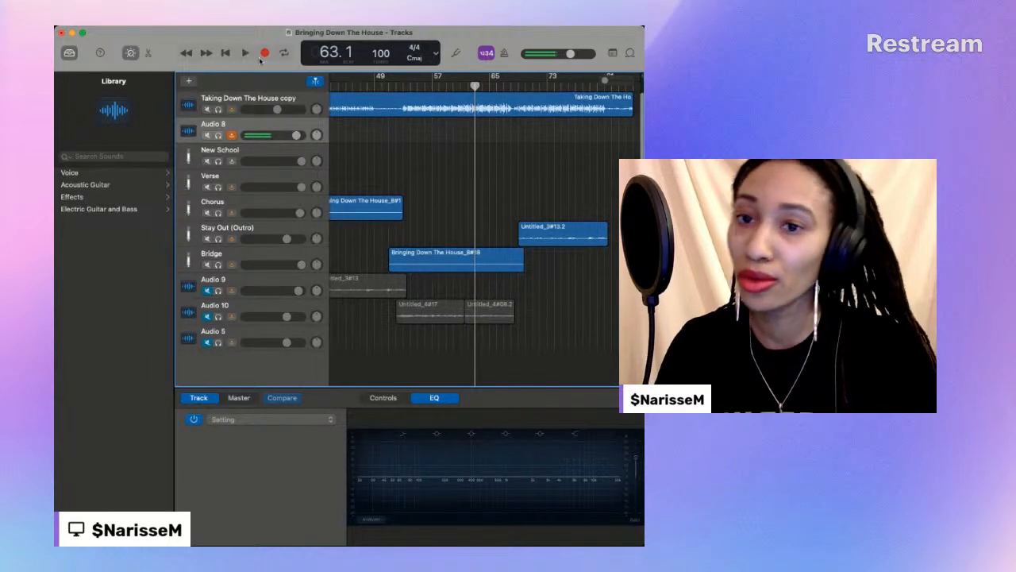
click(265, 55)
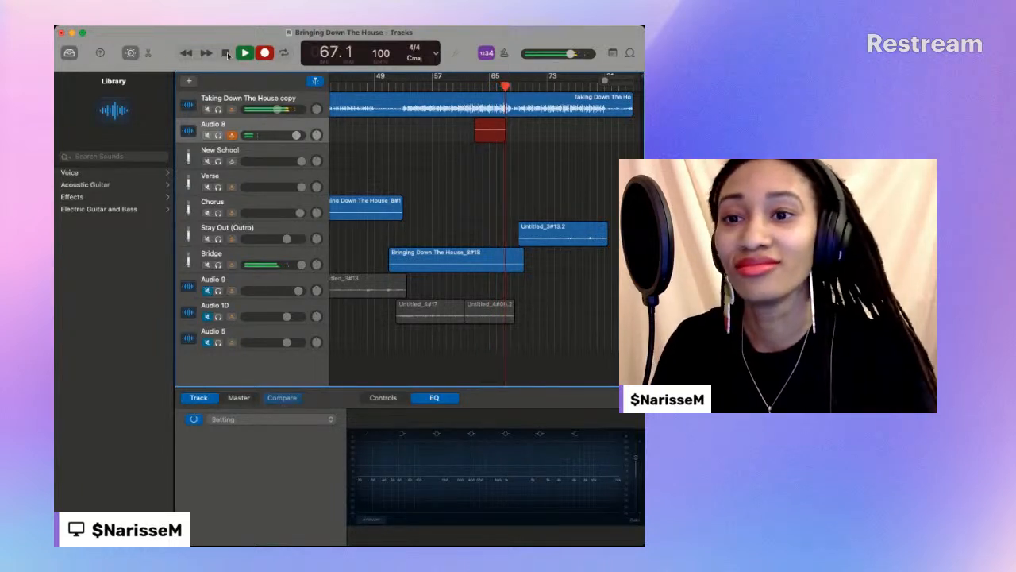
click(226, 53)
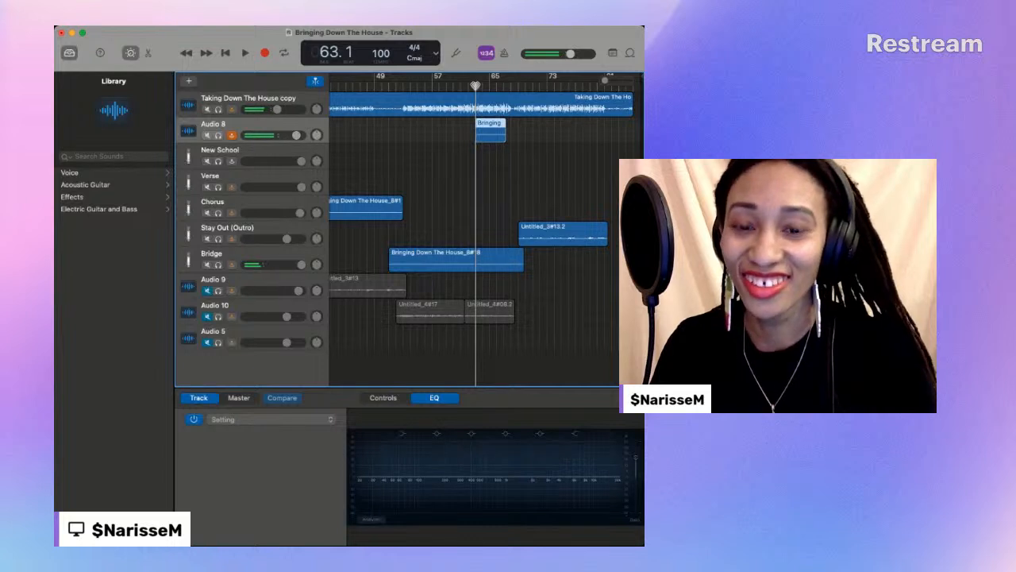
- Play the new Audio 8 take from bar 63, restart playback from about bar 60 and then about bar 57, and stop at bar 69
key(space)
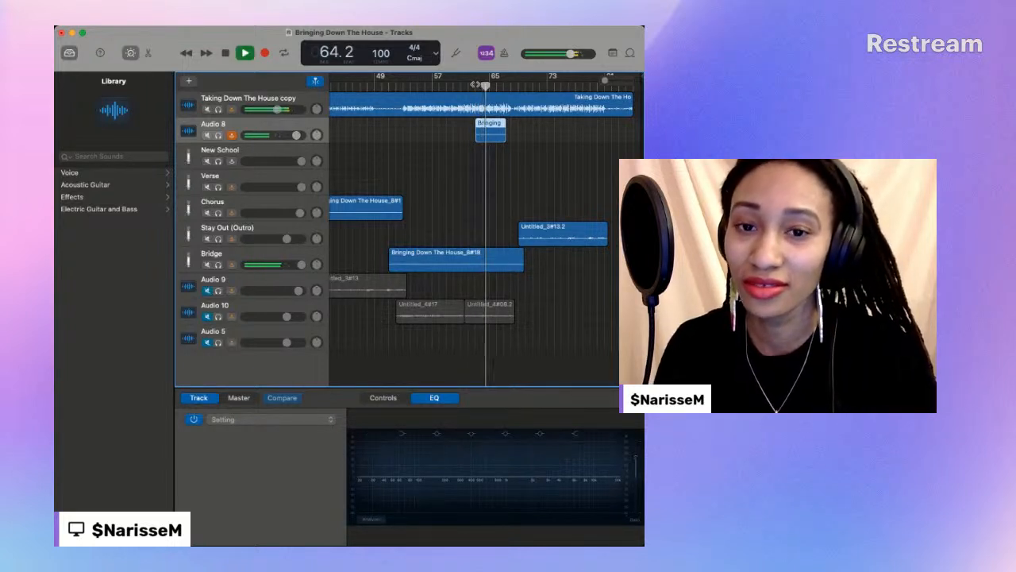
click(475, 87)
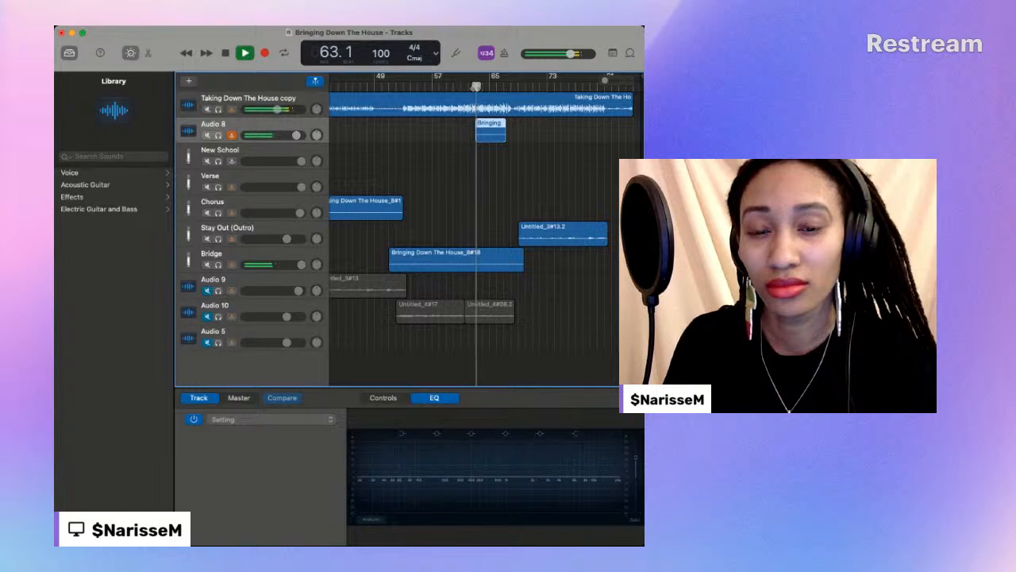
click(454, 84)
scroll(451, 84, left, 2)
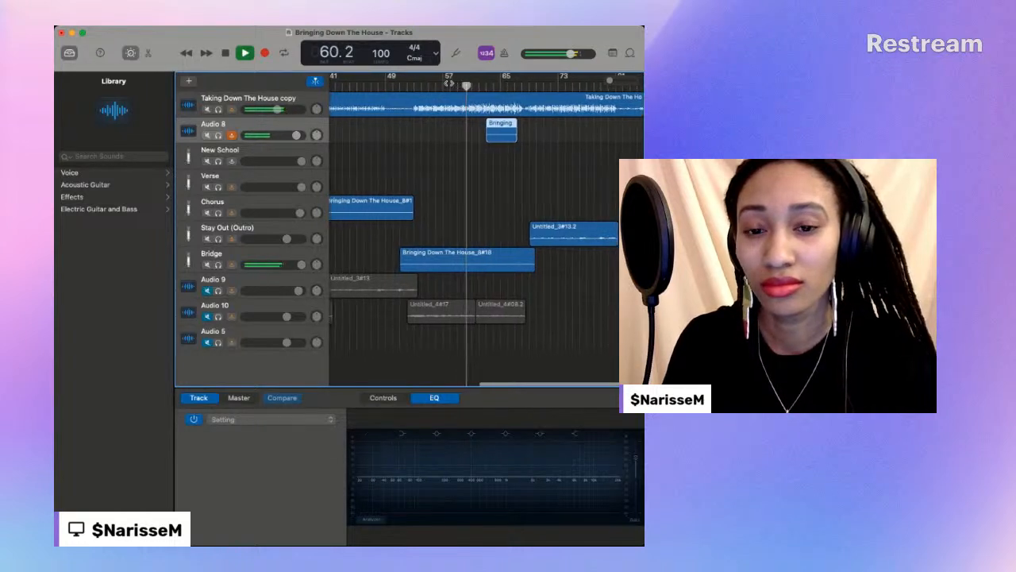
click(441, 85)
scroll(442, 85, left, 3)
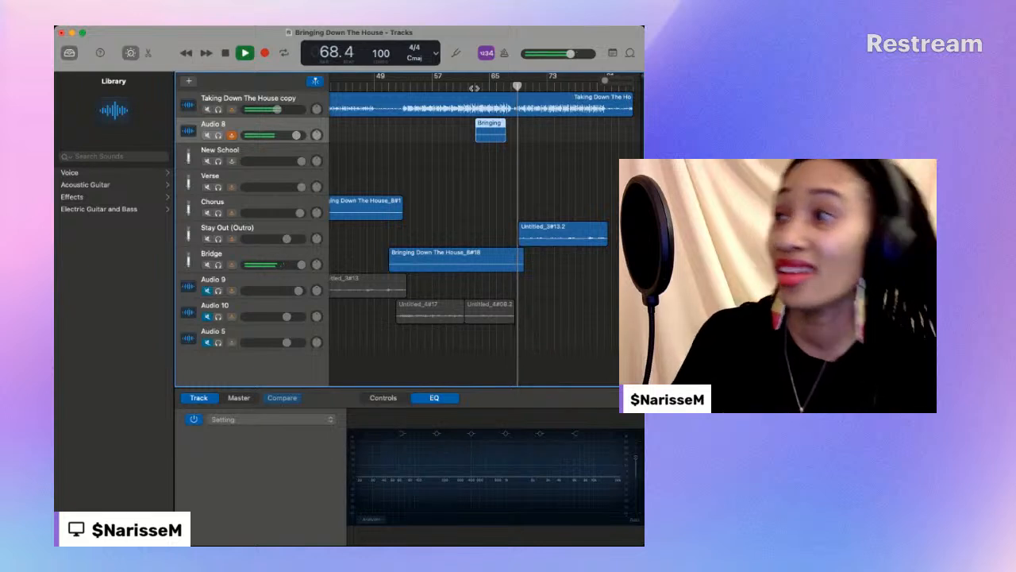
key(space)
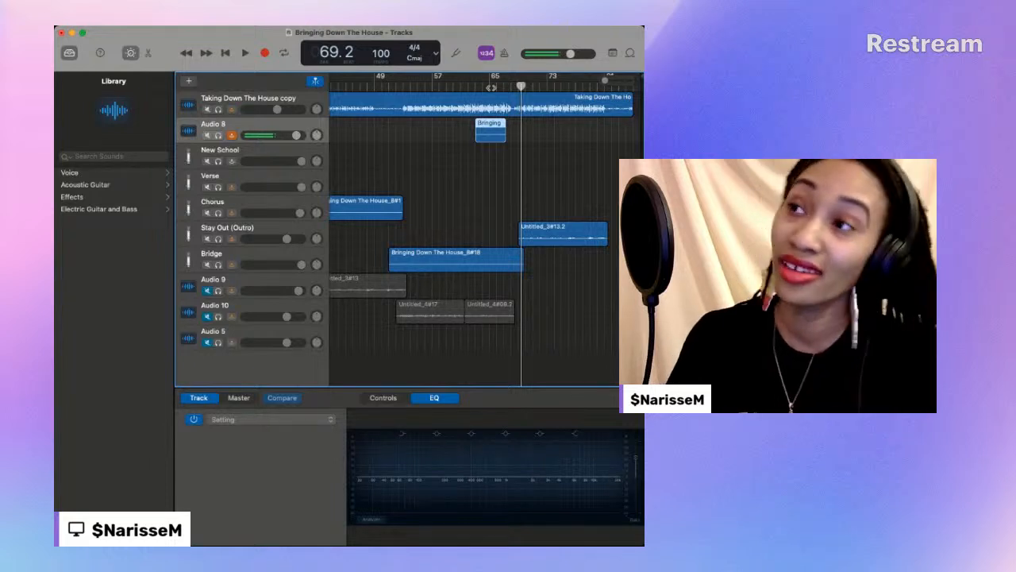
- Play the bridge's end again from bar 65 into the outro and stop at bar 69
click(491, 87)
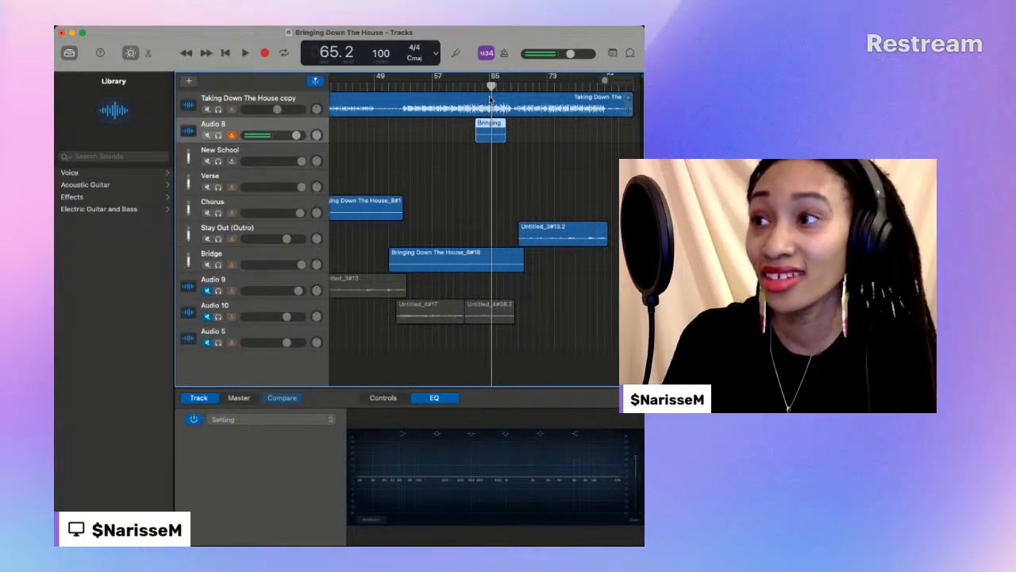
click(246, 53)
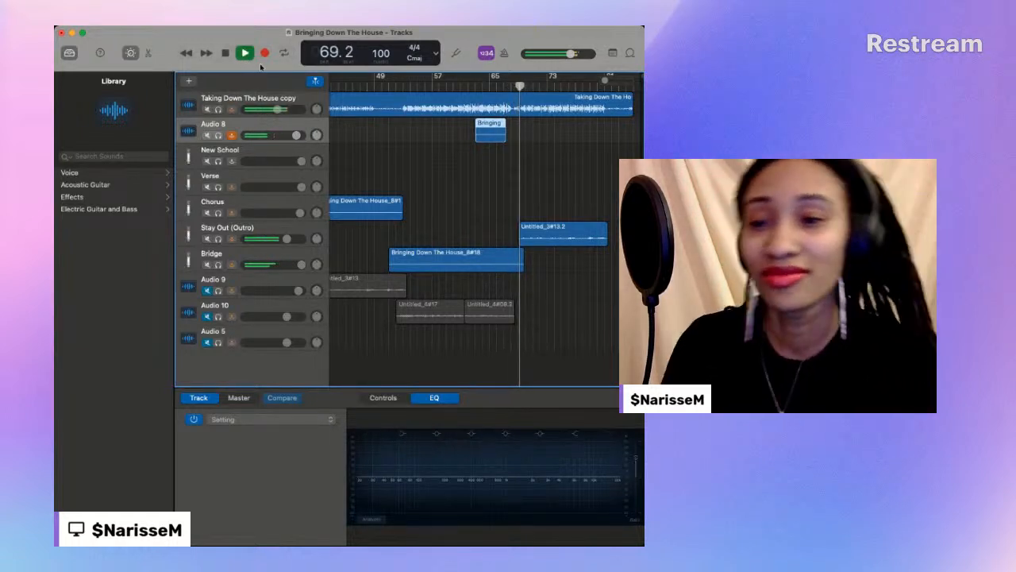
click(224, 54)
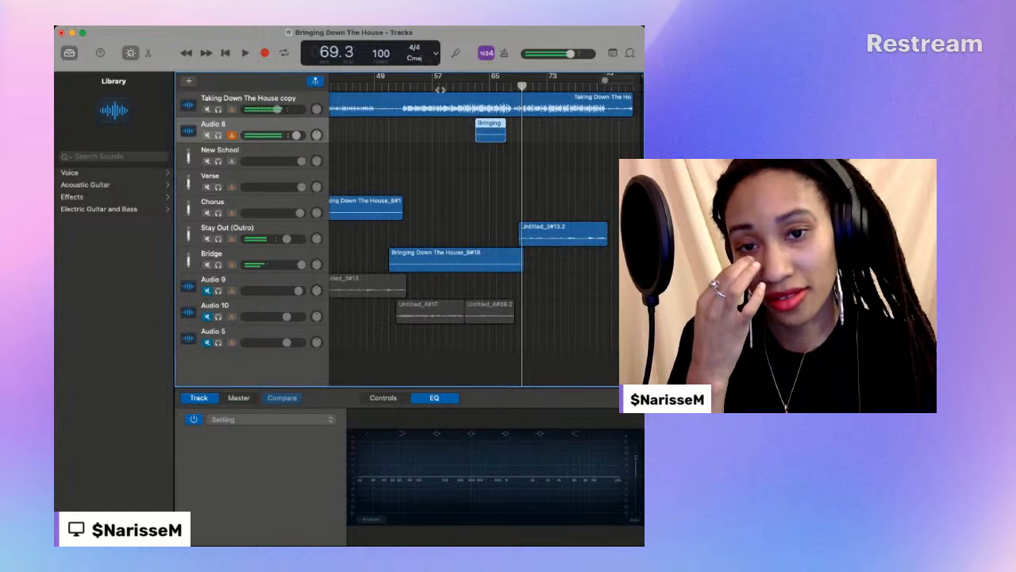
- Move the Audio 8 take to the New School track and record a new Audio 8 take from bar 57 to bar 69
click(436, 89)
drag(495, 128, 492, 160)
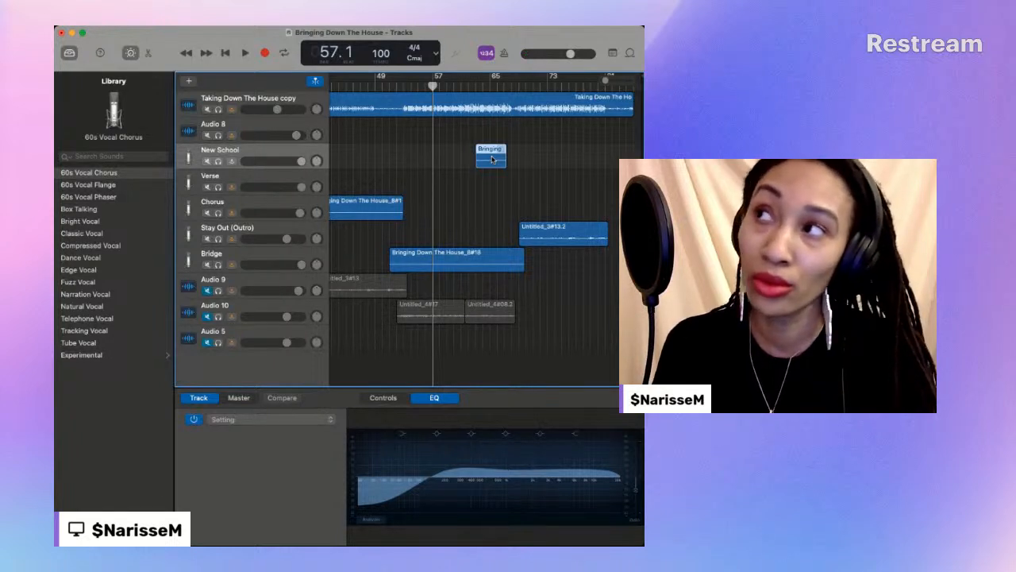
scroll(334, 79, right, 1)
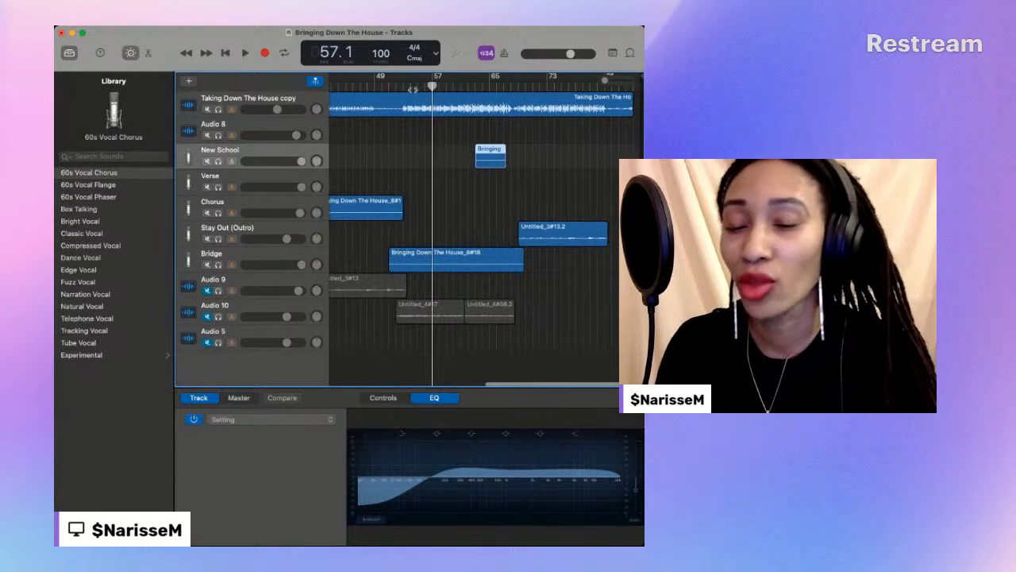
click(285, 142)
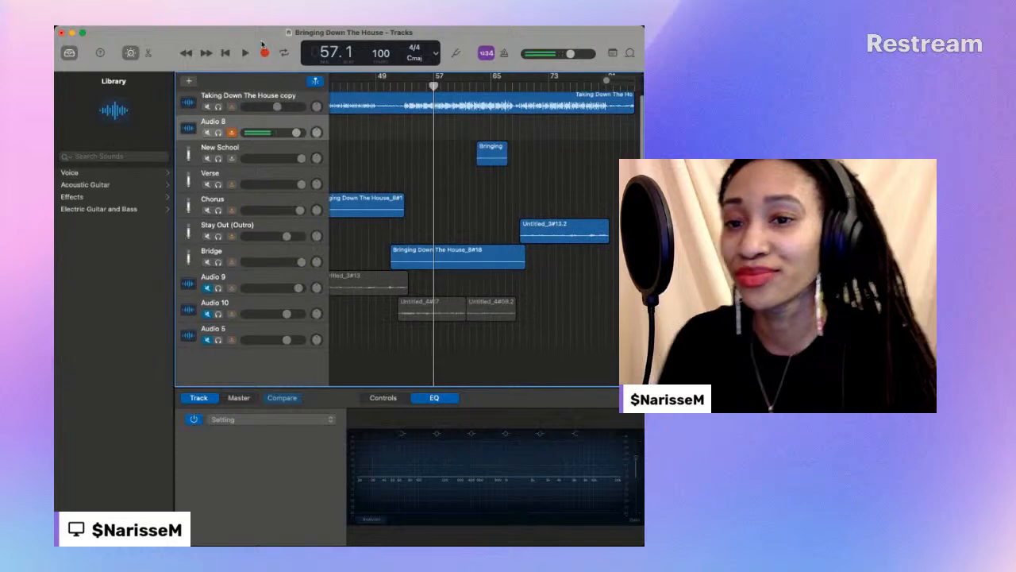
click(266, 54)
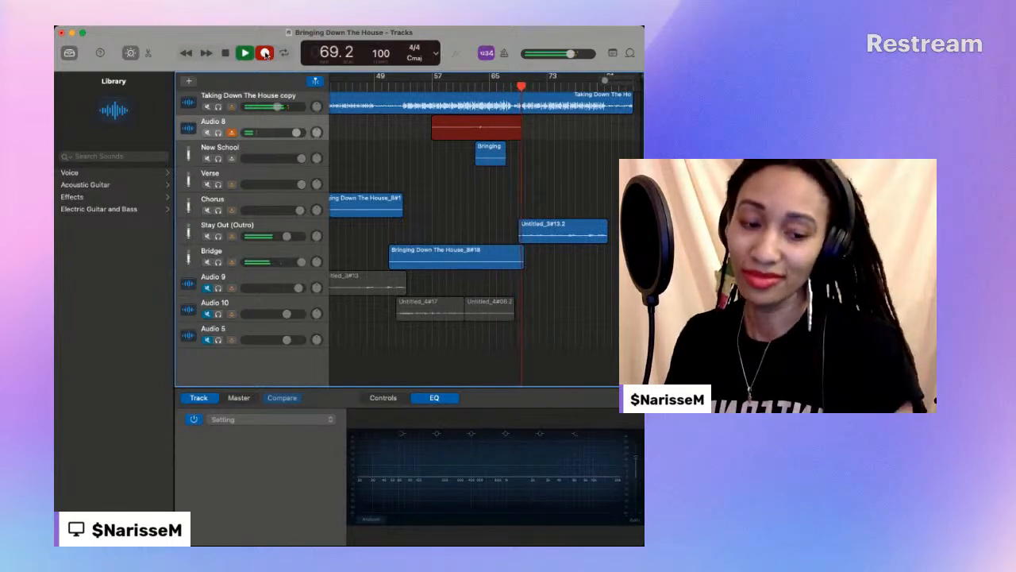
click(266, 53)
- Play the new Audio 8 take from bar 57 and trim its start to bar 61
click(432, 86)
key(space)
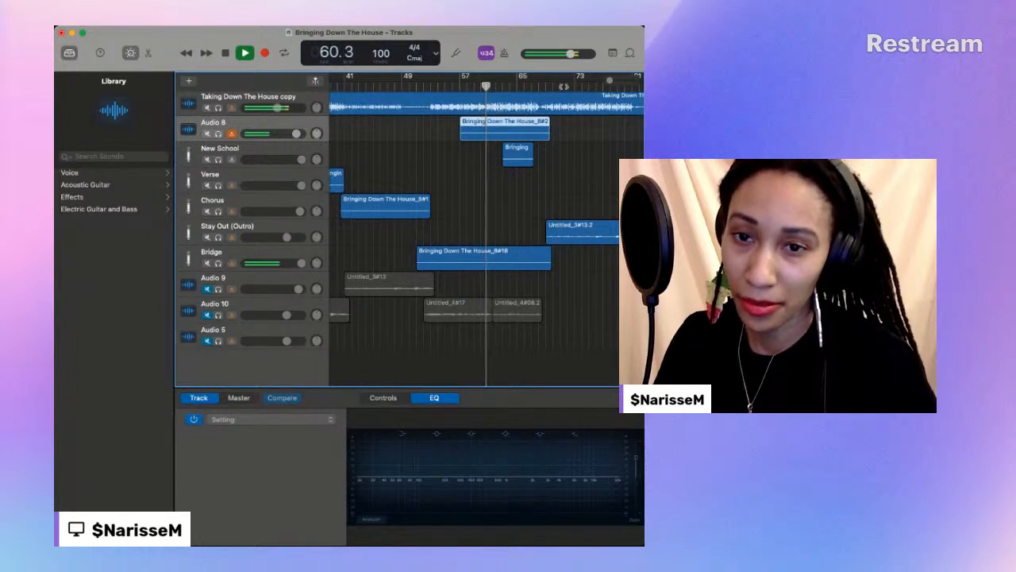
key(space)
drag(461, 135, 489, 135)
- Play the trimmed Audio 8 take together with the other vocals and stop at bar 69
click(245, 53)
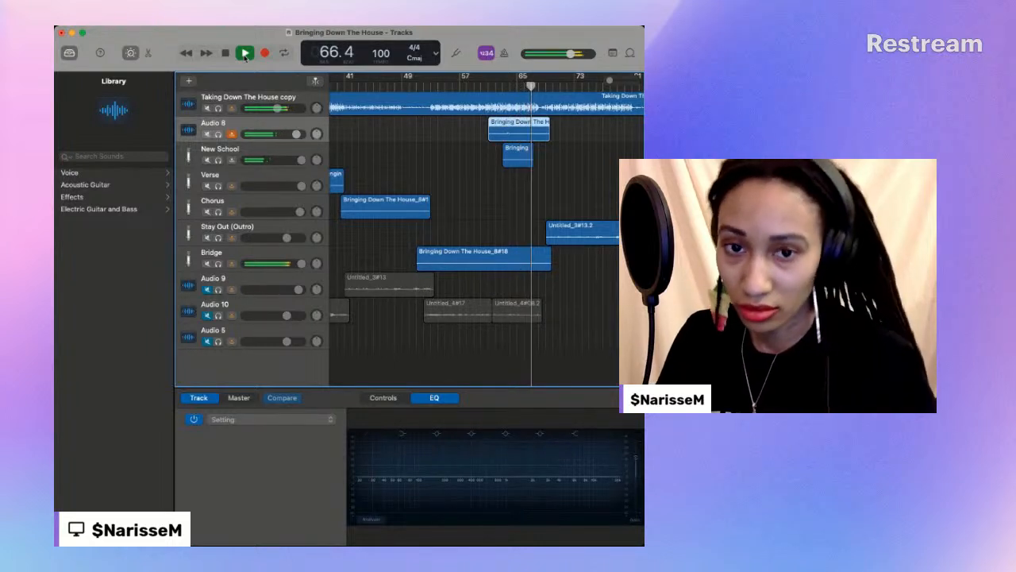
scroll(258, 79, down, 1)
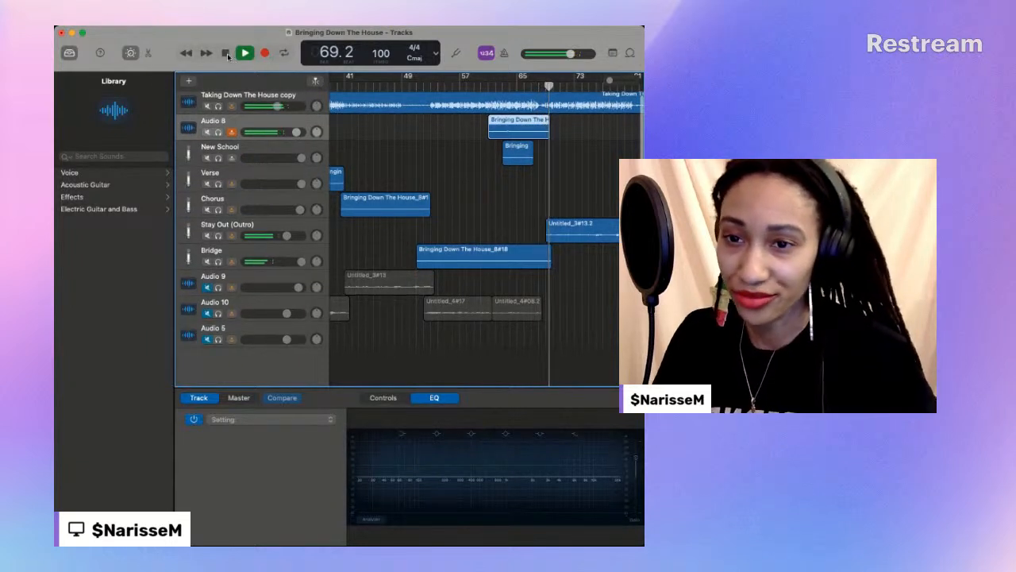
click(226, 53)
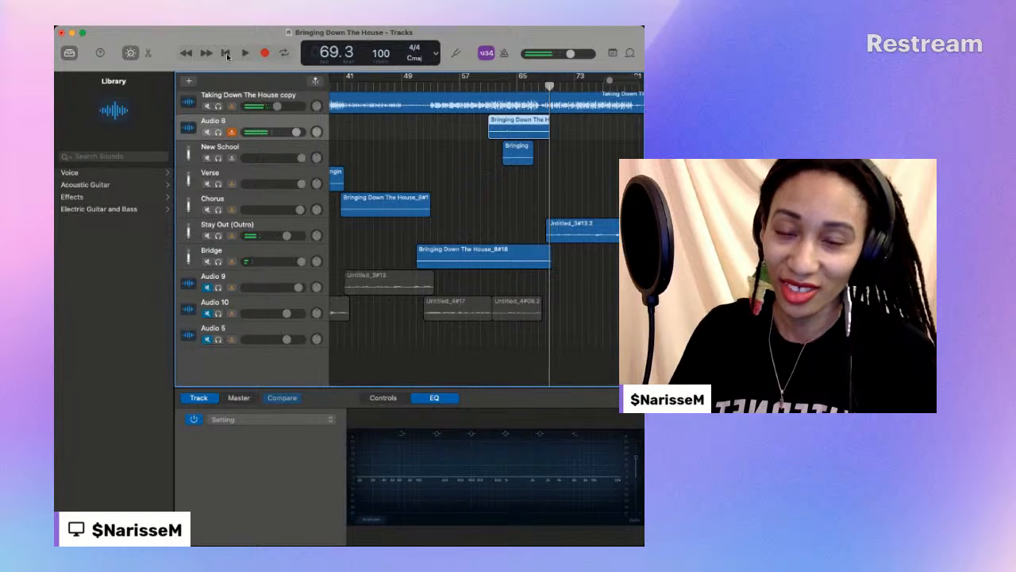
- Select the New School region and play the layered vocals in short passages from about bar 61, stopping at bar 63
click(517, 152)
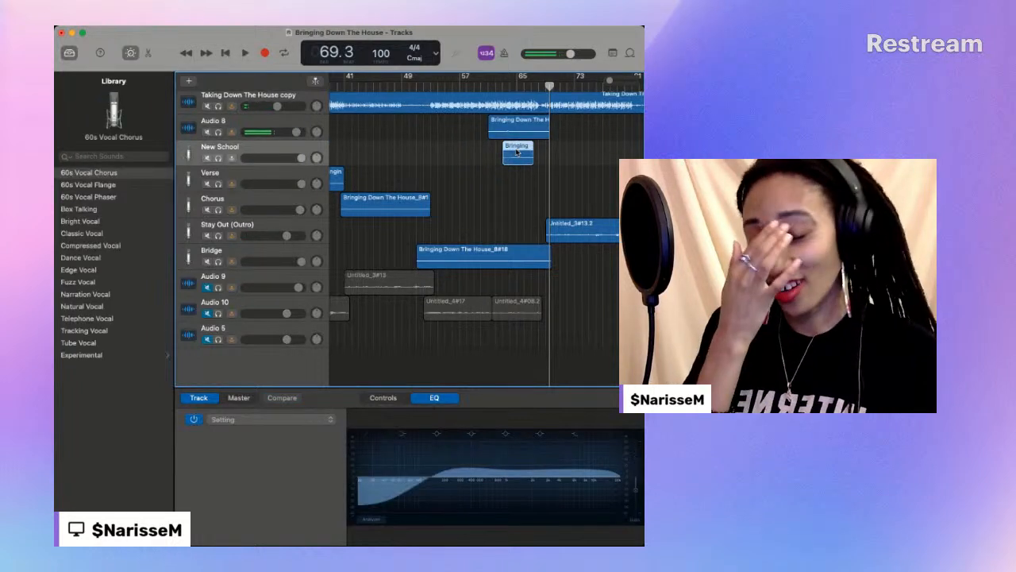
click(485, 83)
key(space)
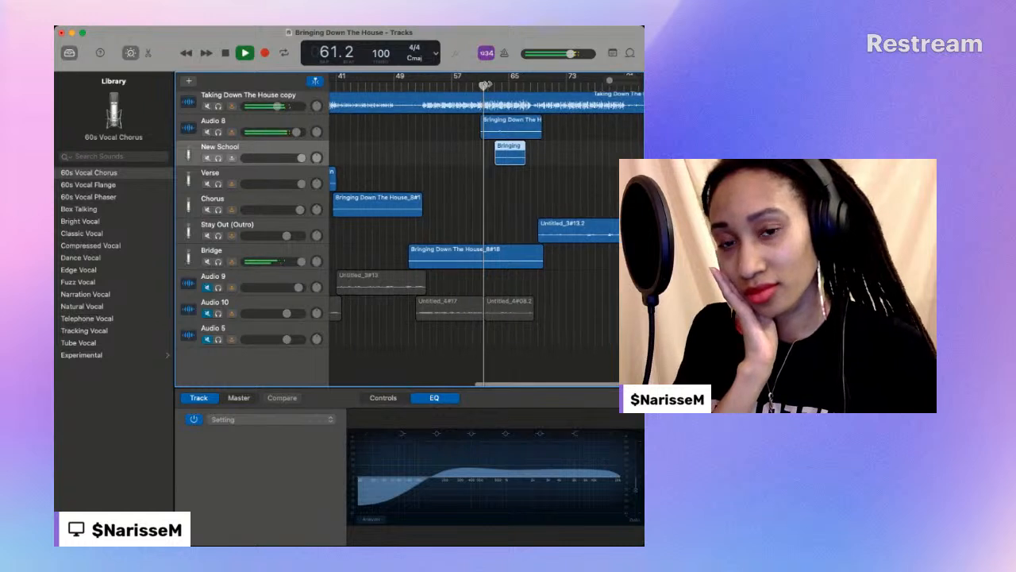
key(space)
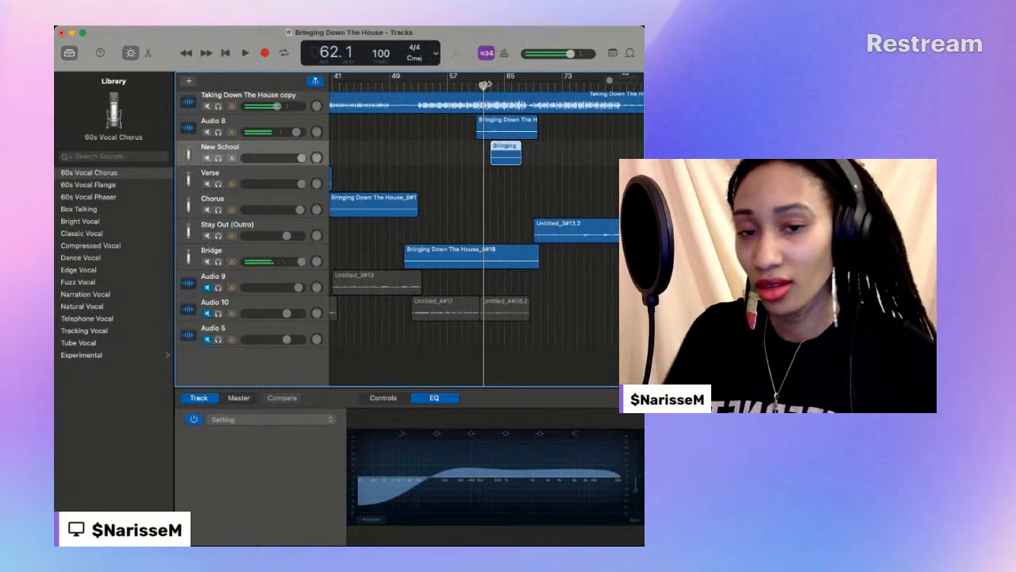
key(space)
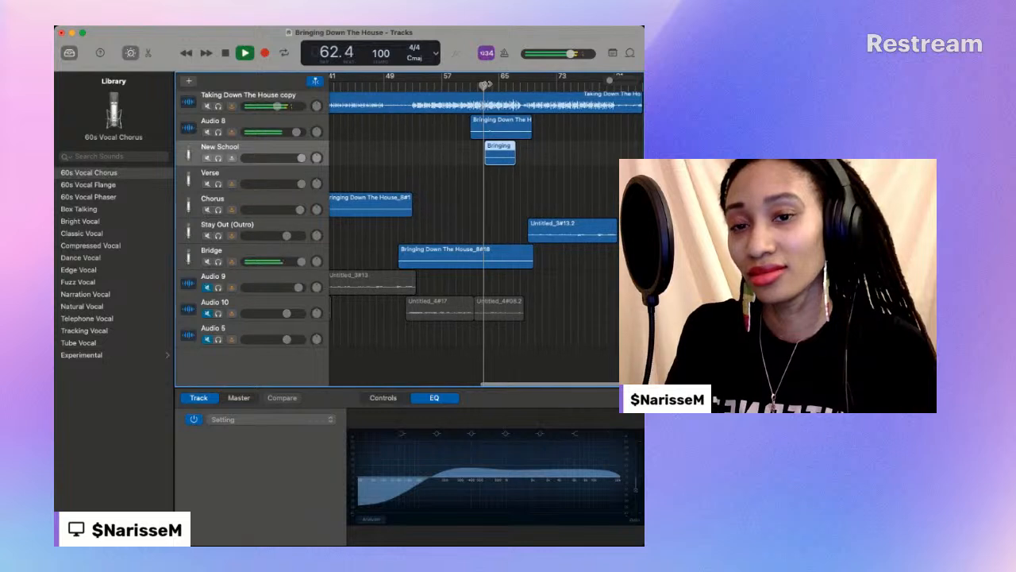
key(space)
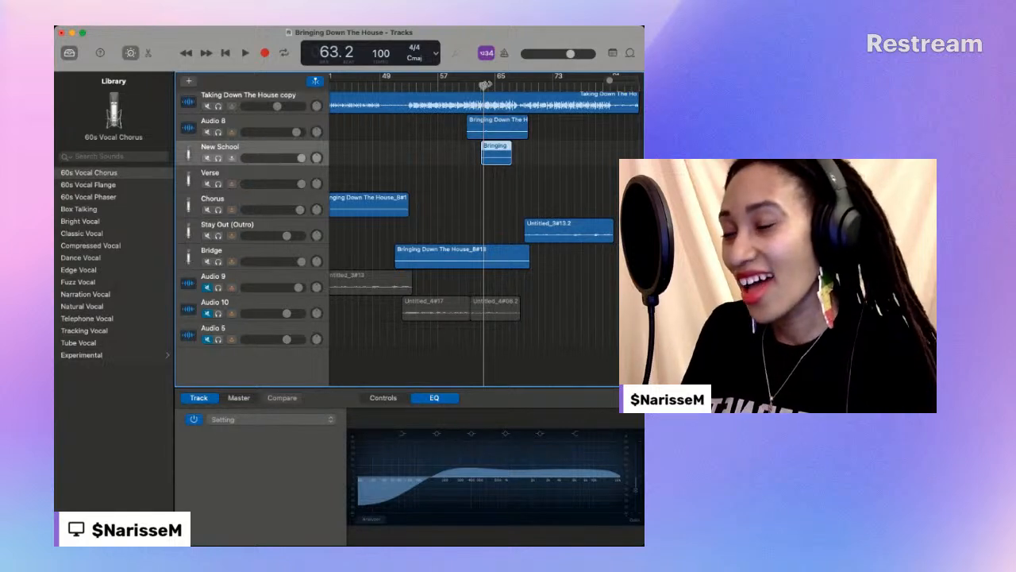
- Play briefly from about bar 67, then replay the layered vocals from bar 62 and stop at bar 69
click(512, 84)
key(space)
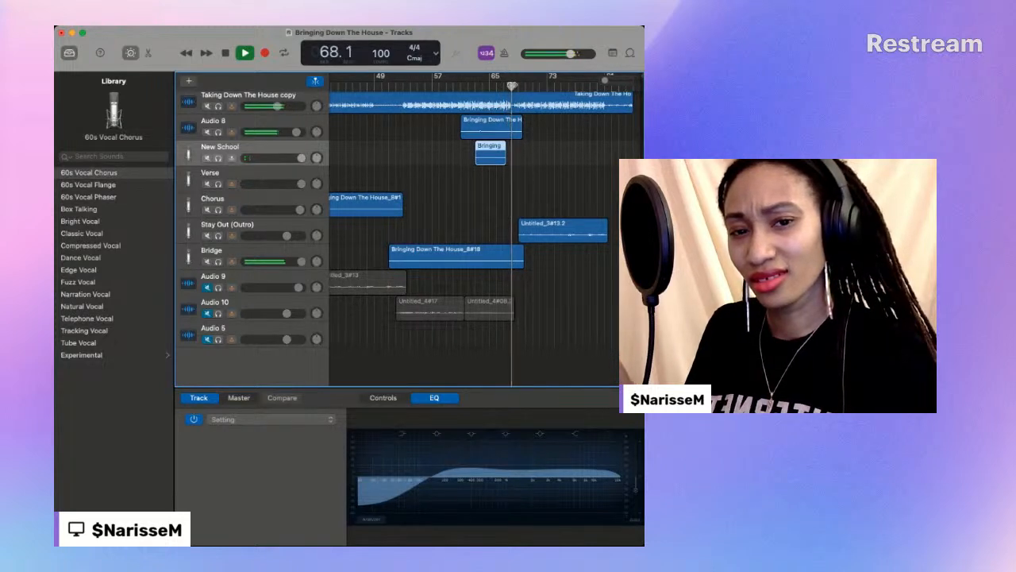
key(space)
click(474, 84)
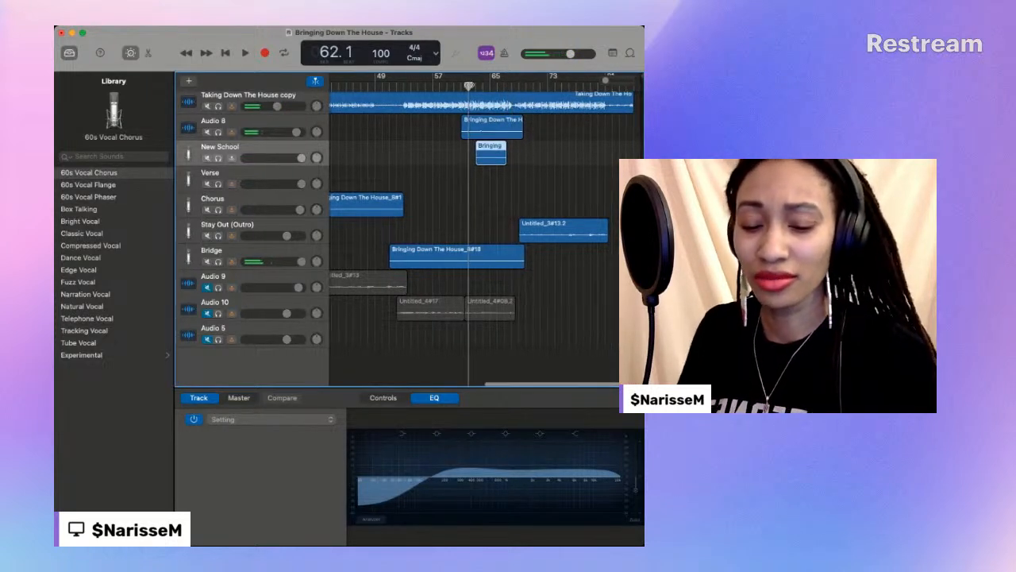
key(space)
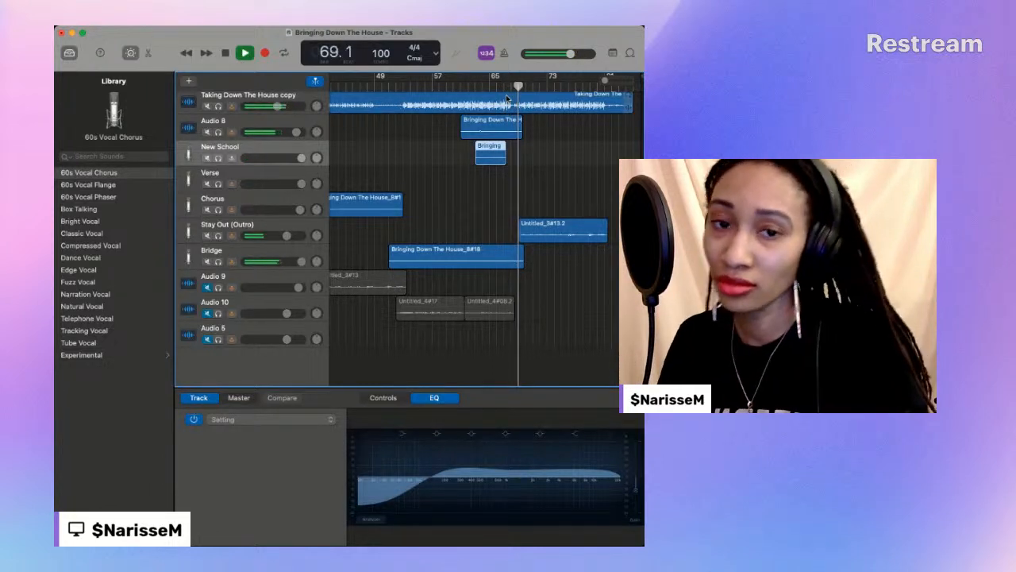
click(225, 53)
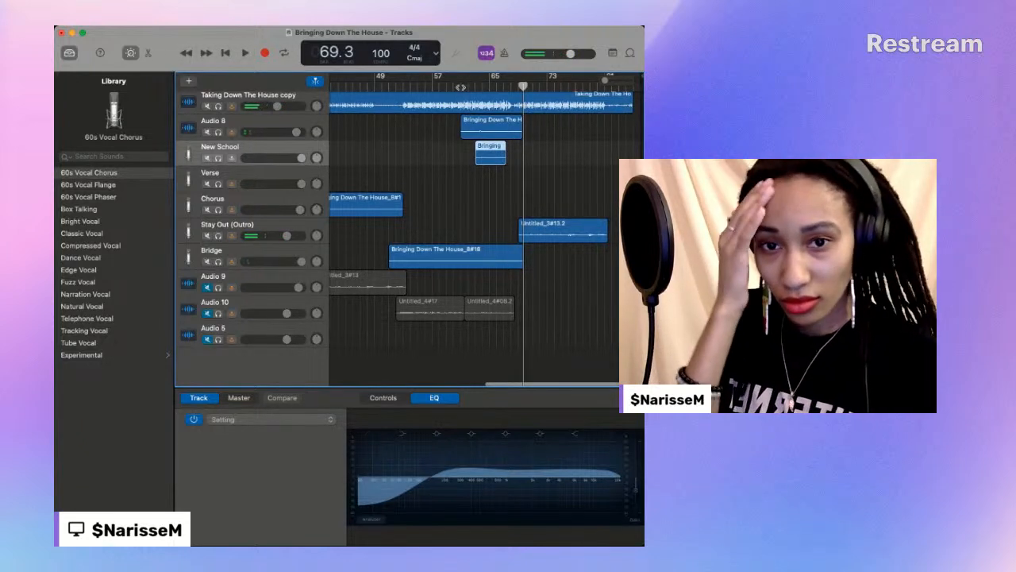
- Move the trimmed Audio 8 take to the Verse track and record another Audio 8 take from bar 61 to bar 69
click(462, 85)
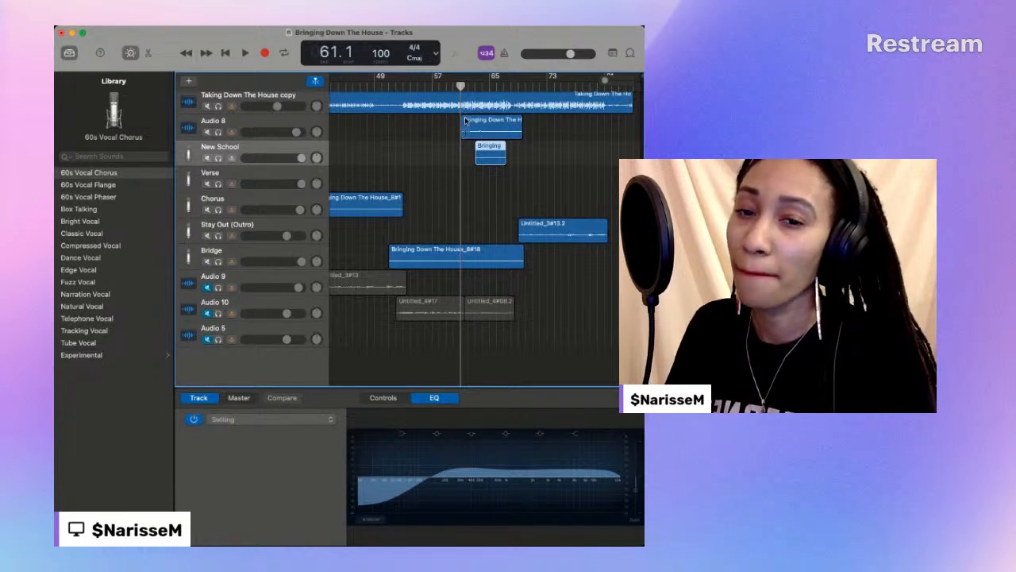
drag(465, 120, 467, 176)
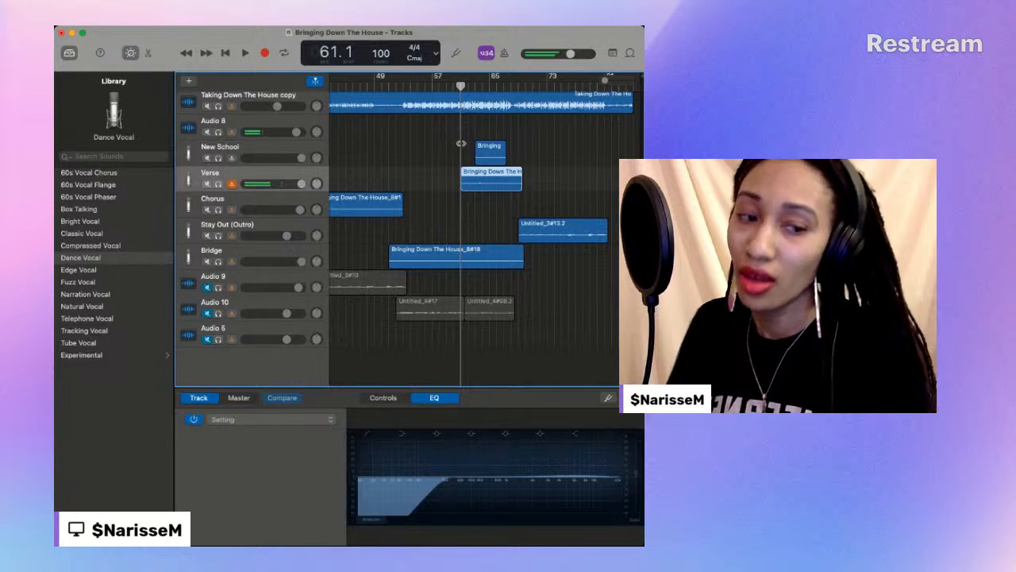
click(267, 123)
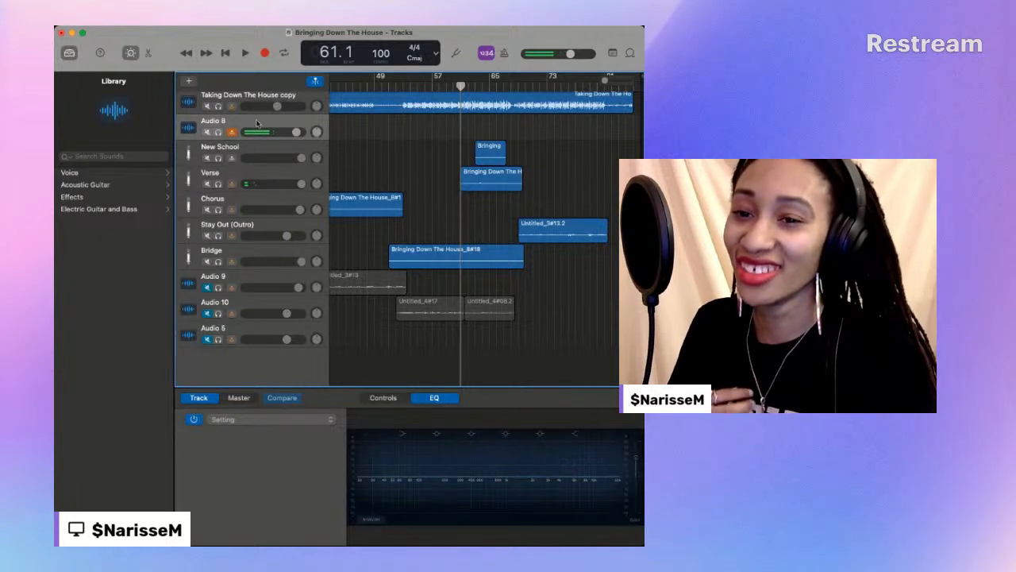
click(264, 54)
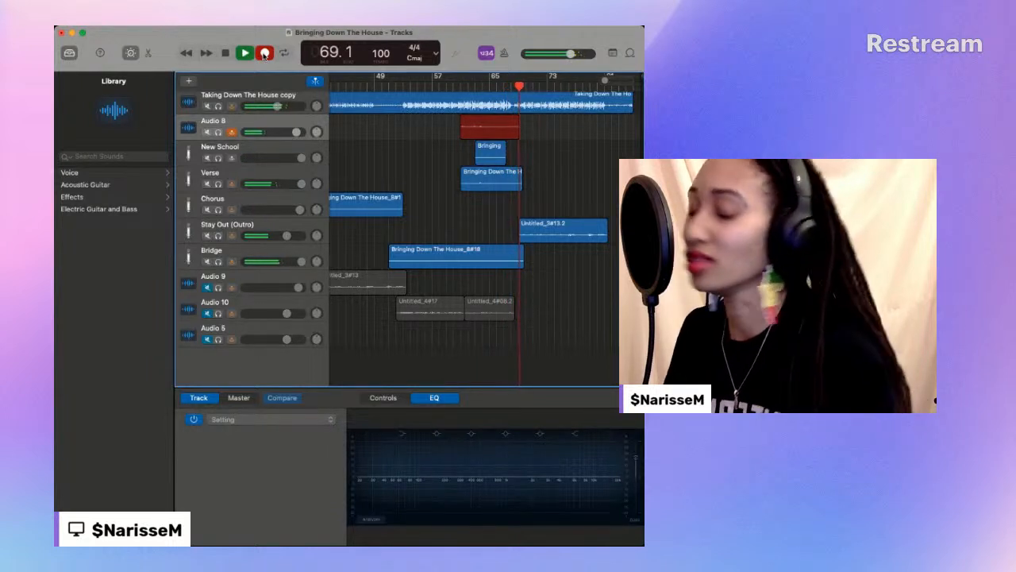
click(263, 53)
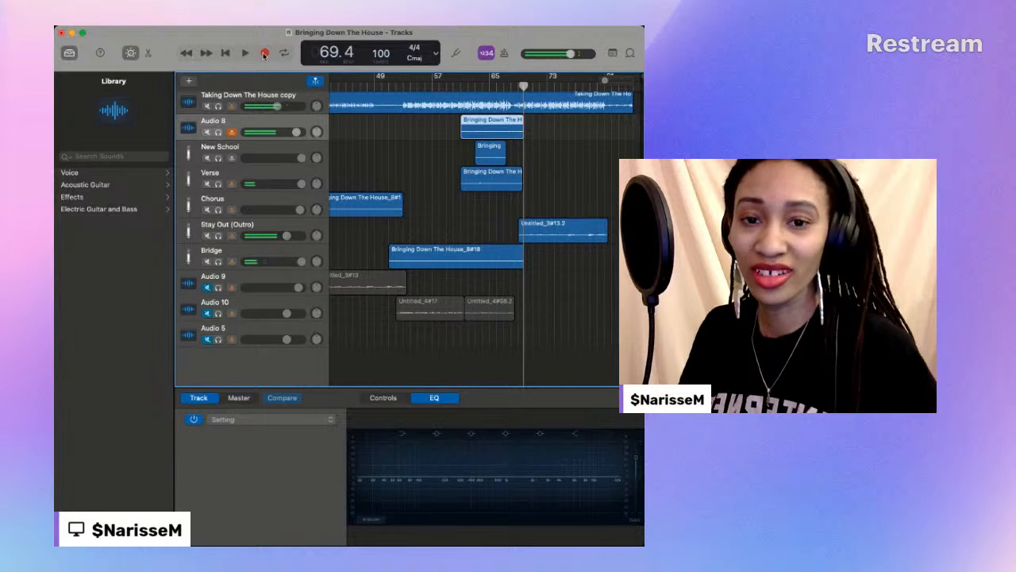
- Play the newest Audio 8 take from bar 61 with the Verse and New School tracks muted
click(462, 83)
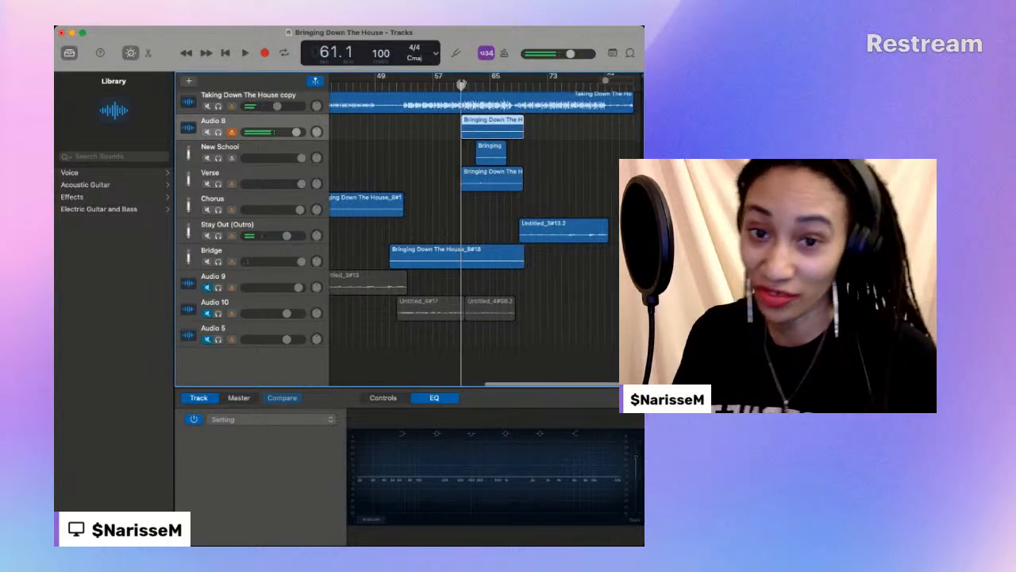
key(space)
click(209, 186)
click(209, 159)
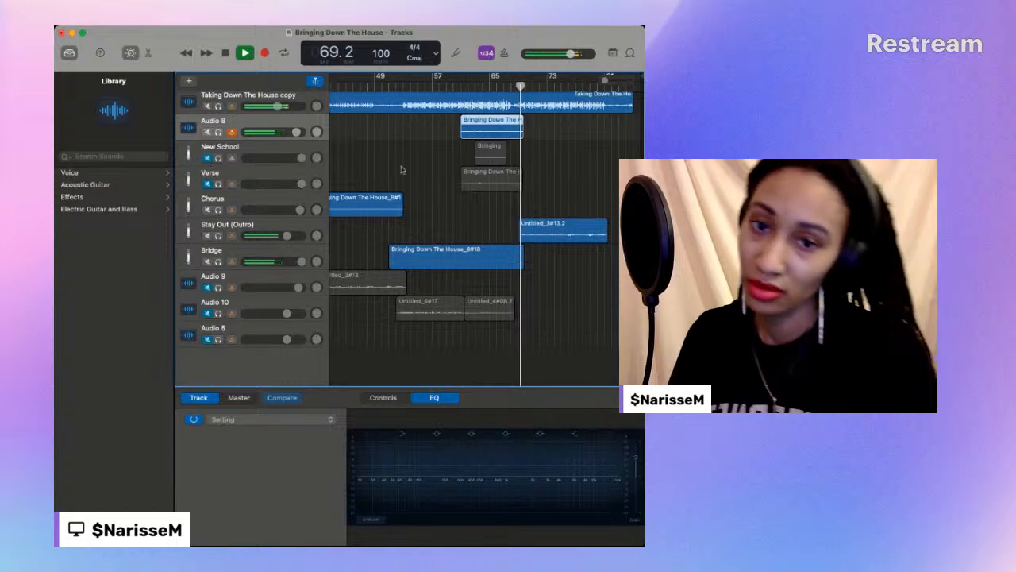
- Replay the newest Audio 8 take from about bar 61, then play its ending from about bar 67
click(460, 85)
scroll(460, 85, left, 1)
scroll(463, 86, left, 1)
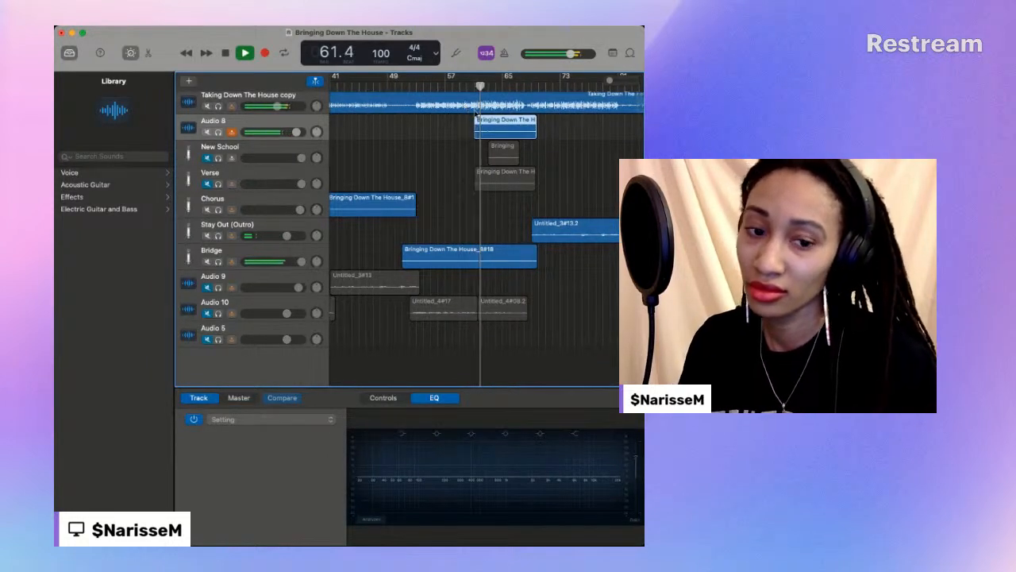
scroll(511, 133, right, 1)
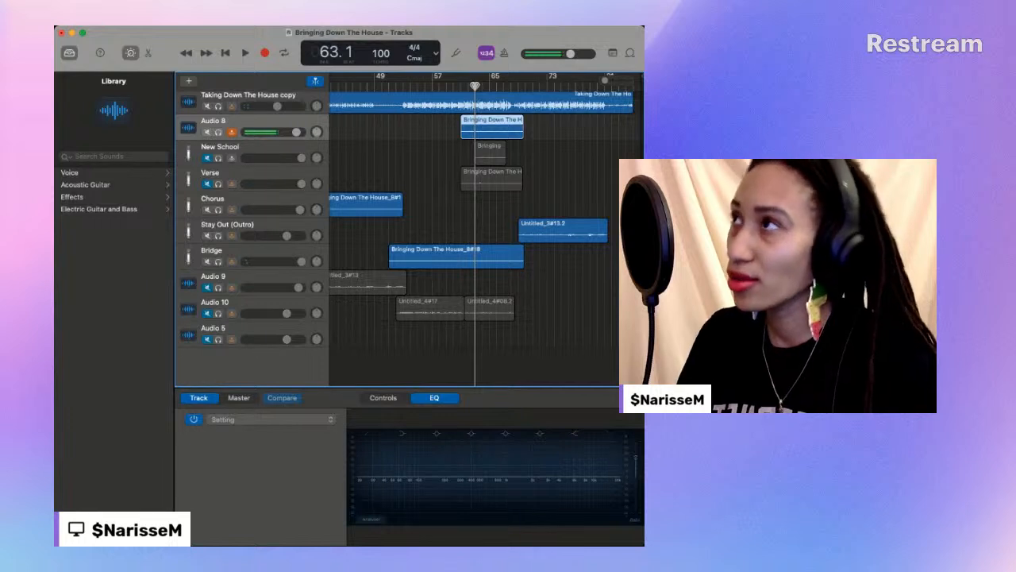
drag(474, 86, 502, 87)
click(245, 53)
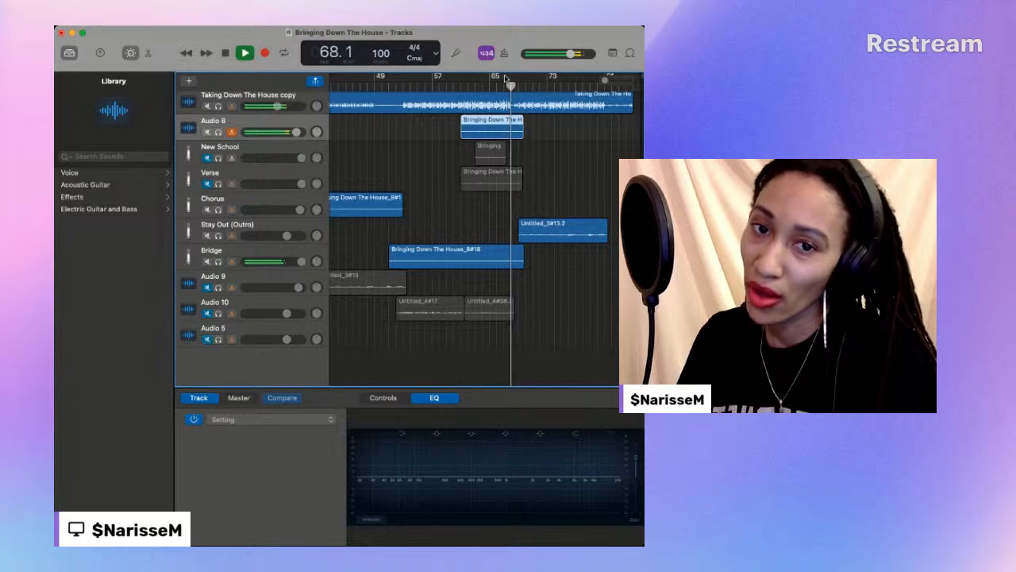
- Replay the ending of the newest Audio 8 take, pausing at bar 67 and continuing to bar 68
drag(511, 85, 486, 86)
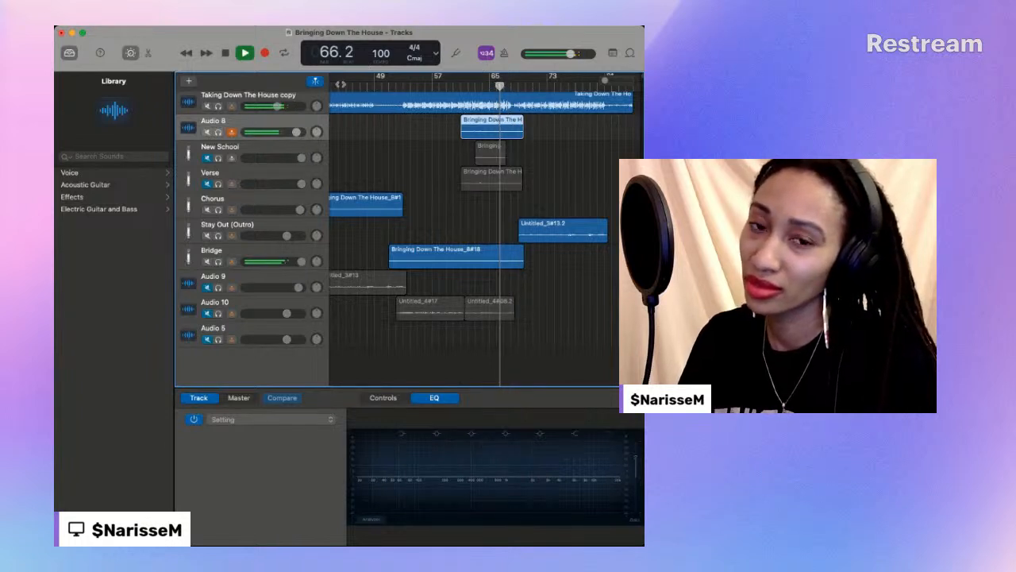
click(224, 53)
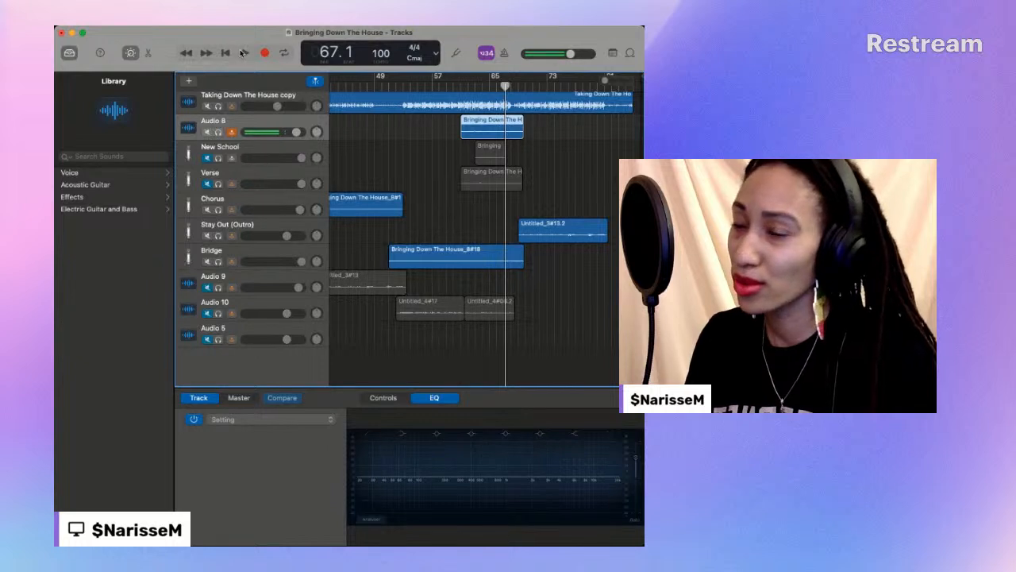
click(245, 53)
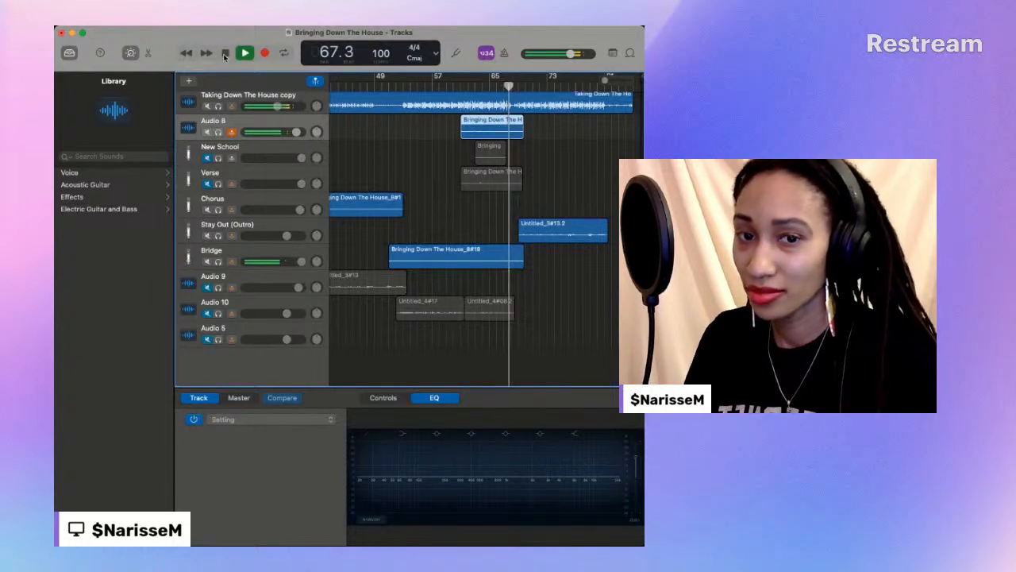
click(226, 53)
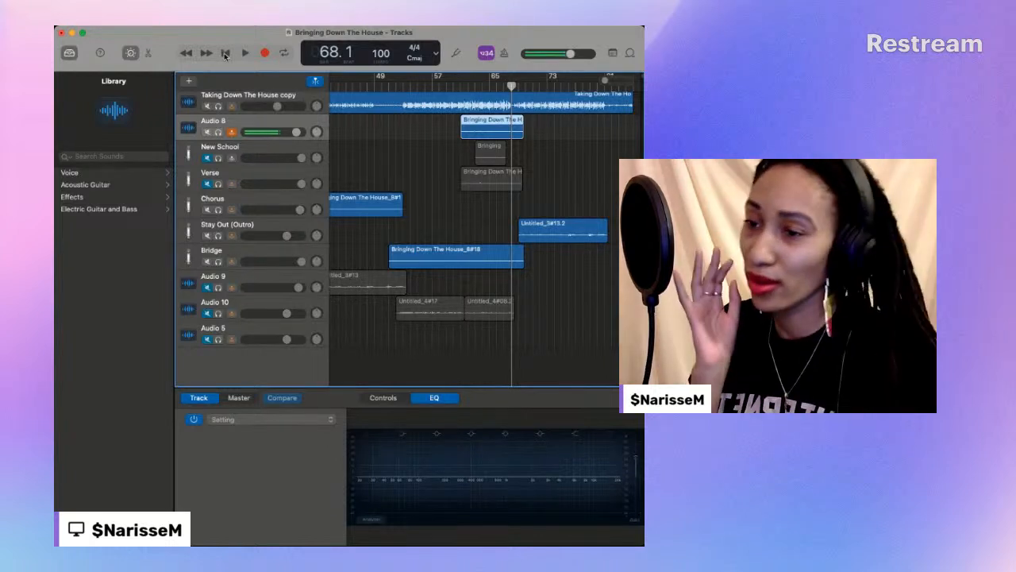
- Play the newest Audio 8 take from bar 61 to bar 65, then again from bar 61 to bar 68
click(461, 85)
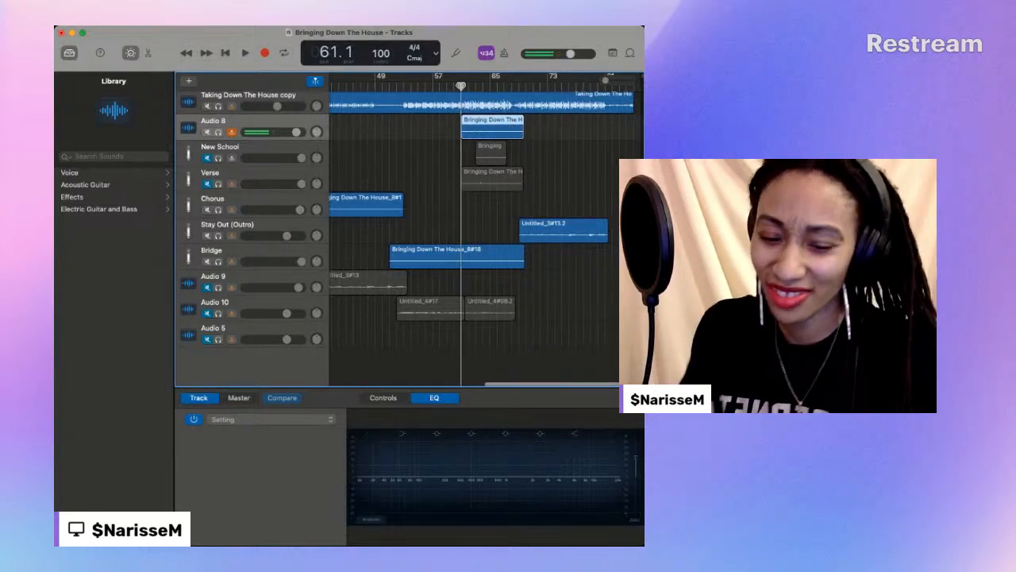
key(space)
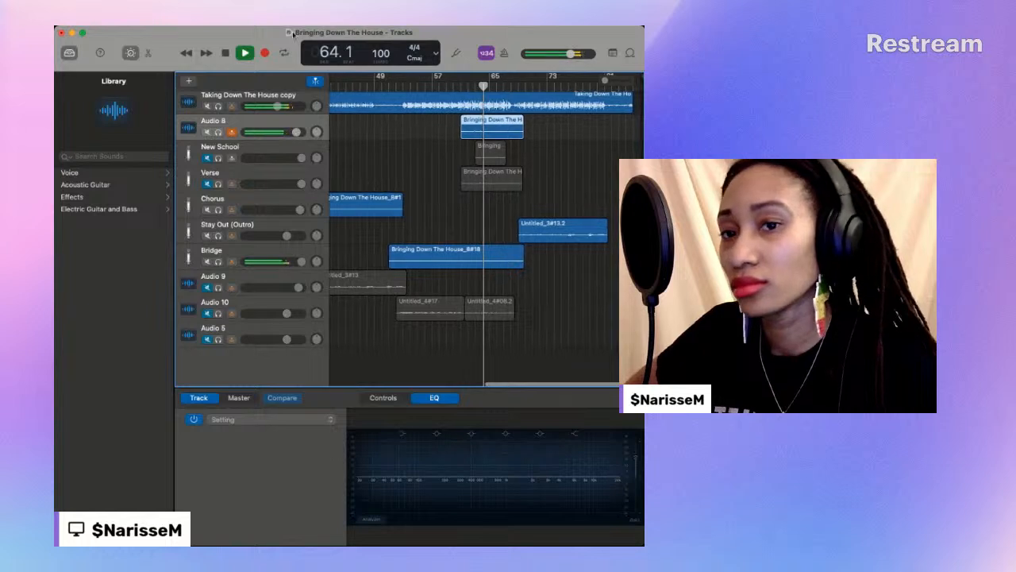
click(226, 53)
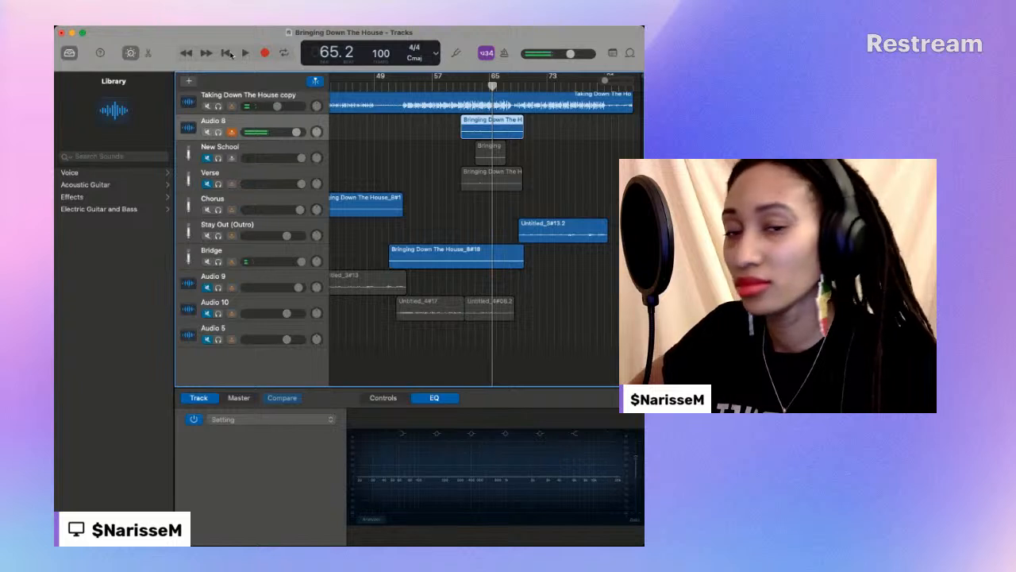
click(463, 84)
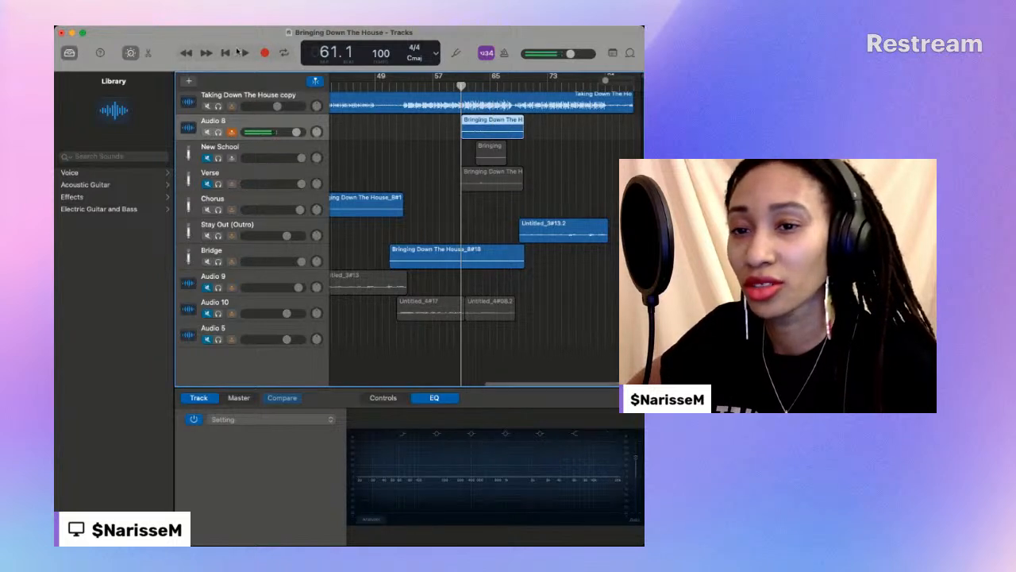
click(244, 53)
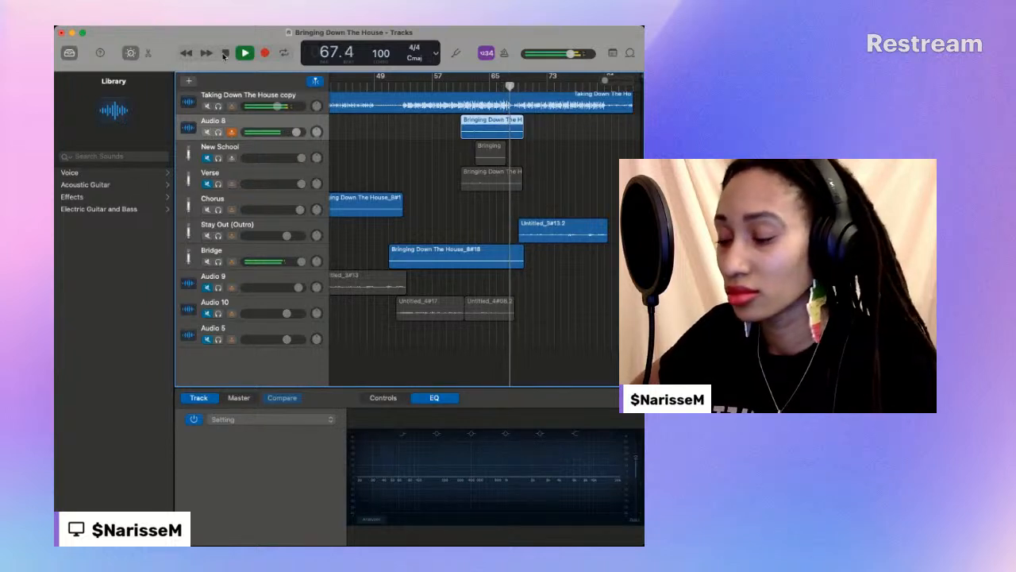
click(224, 56)
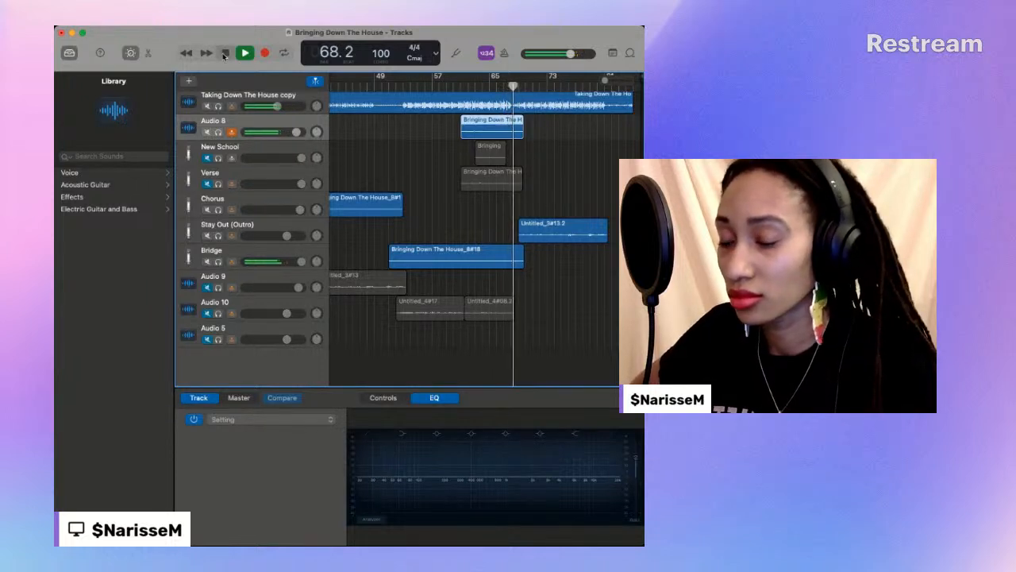
- Replay the Audio 8 take from about bar 63, then restart from about bar 62 and play through to bar 69
click(476, 85)
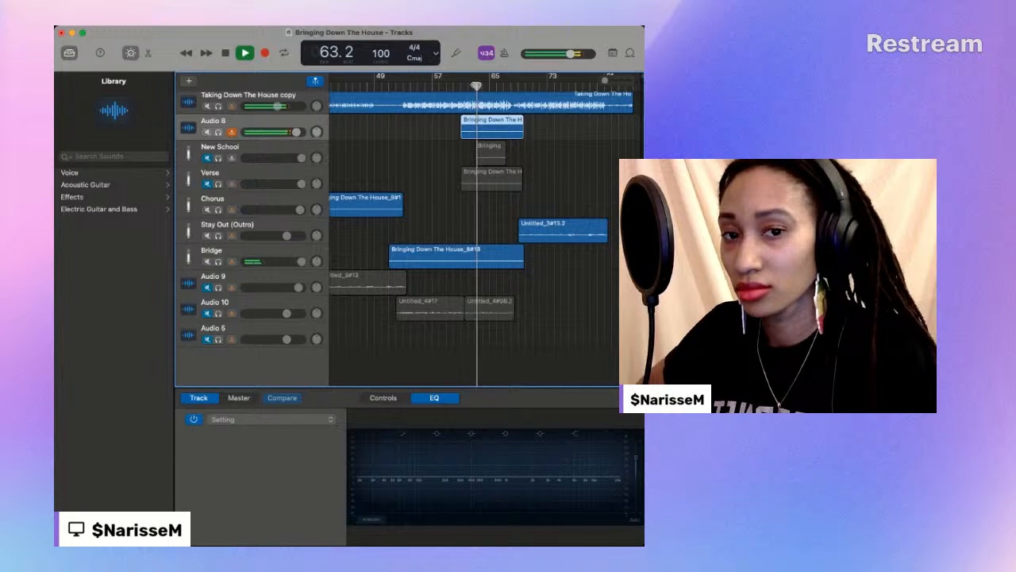
key(space)
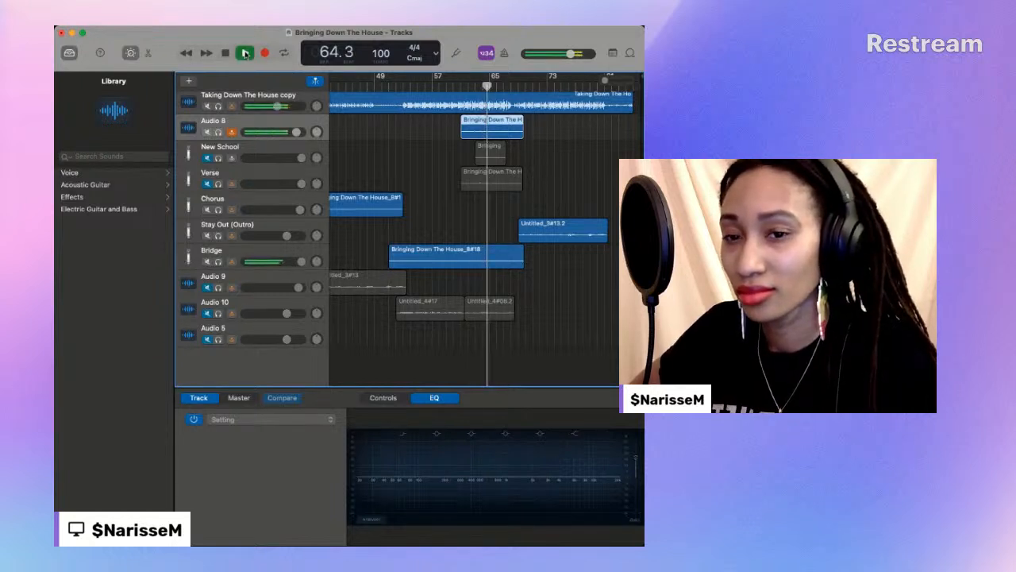
click(469, 89)
scroll(470, 88, left, 1)
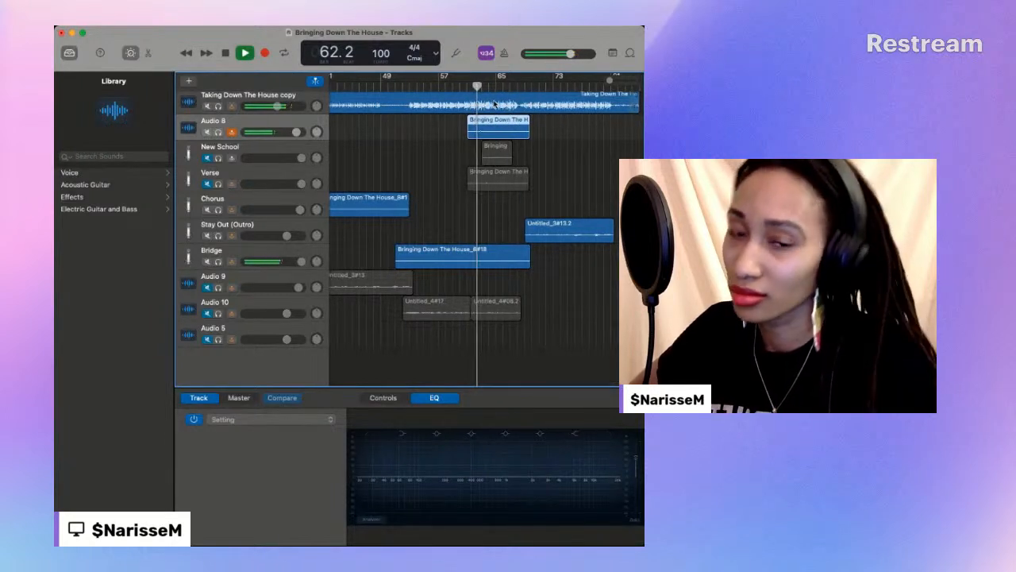
scroll(582, 139, right, 1)
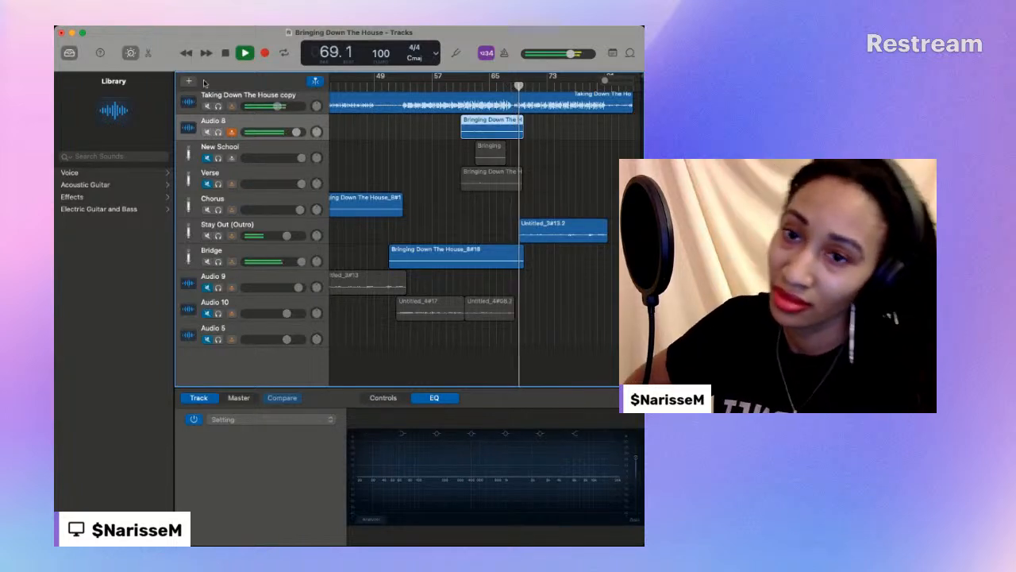
click(221, 57)
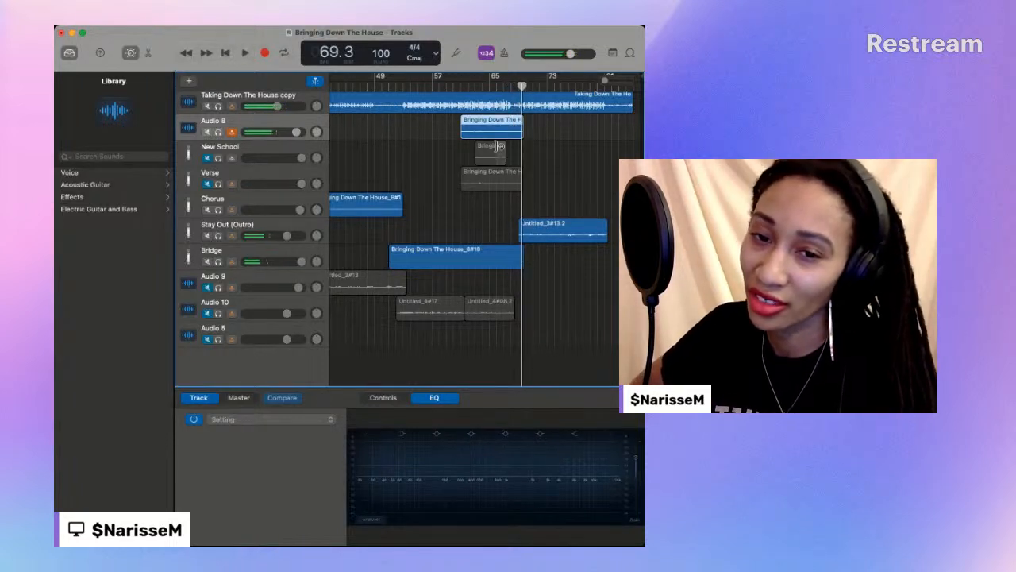
- Play the Audio 8 take once more from just before bar 61 and stop in bar 70
click(459, 85)
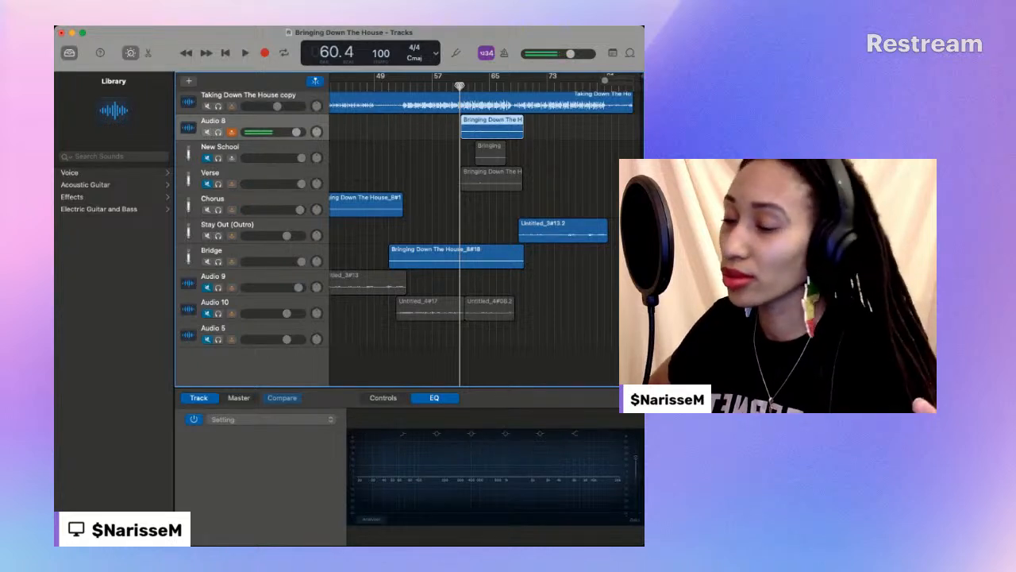
scroll(313, 95, up, 1)
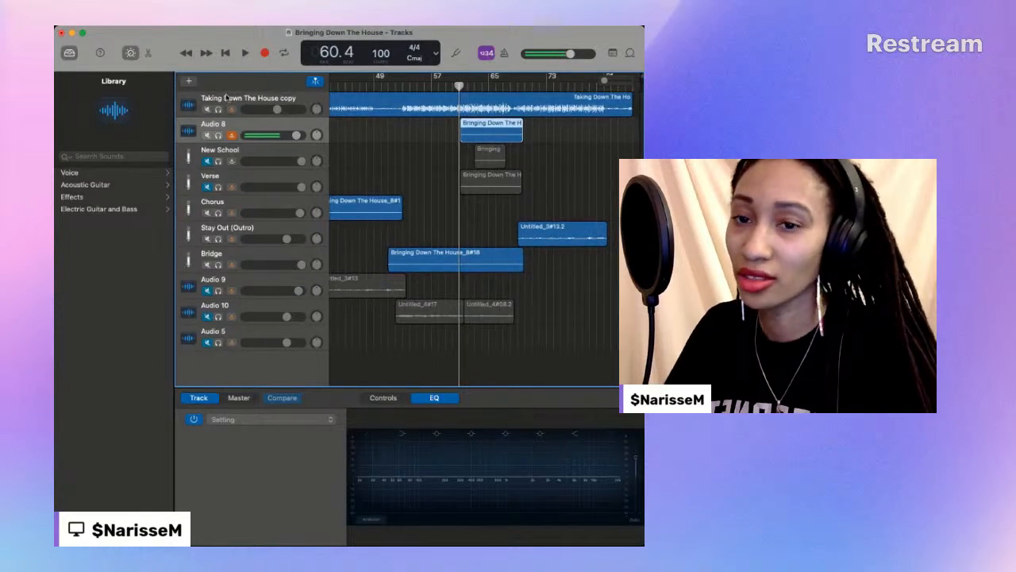
click(245, 53)
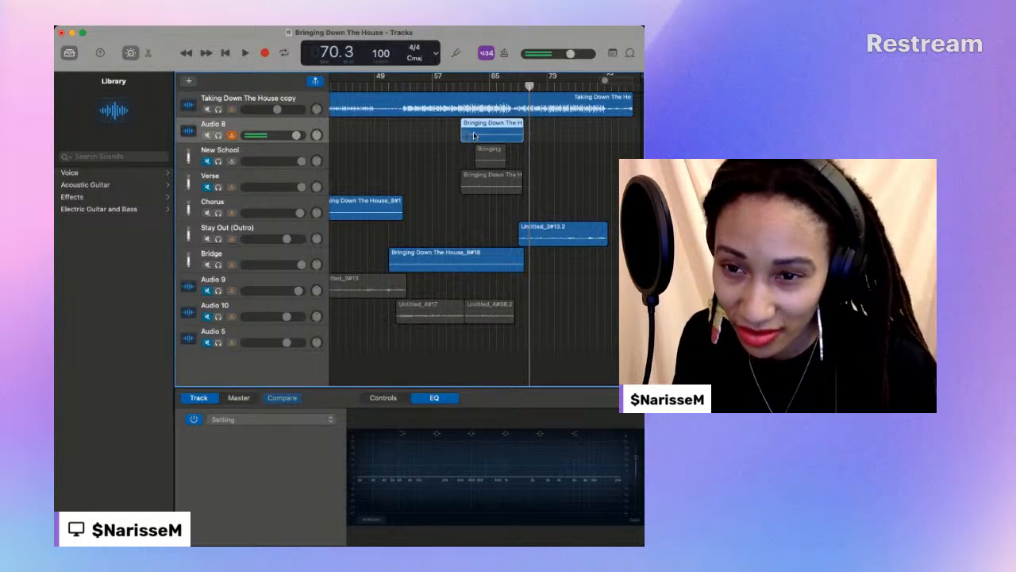
- Move the Audio 8 take to the Chorus track and play it there from about bar 60, then again up to bar 69
drag(474, 123, 478, 204)
click(460, 88)
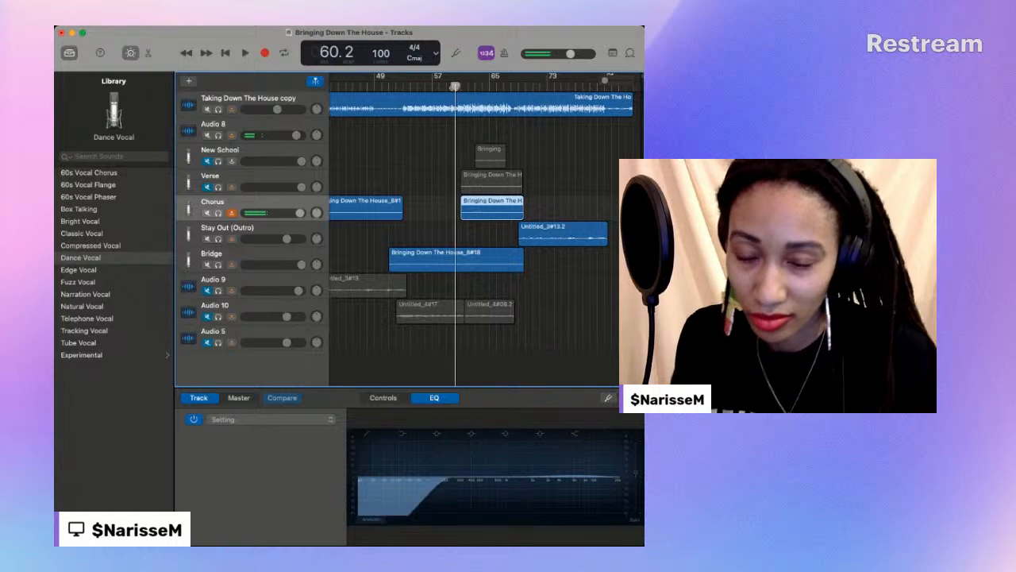
key(space)
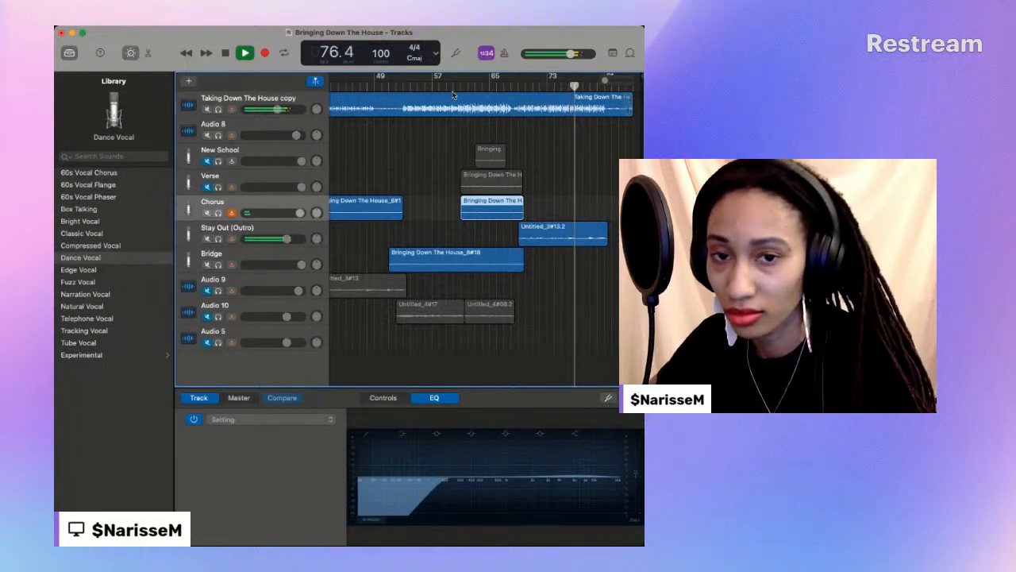
click(458, 88)
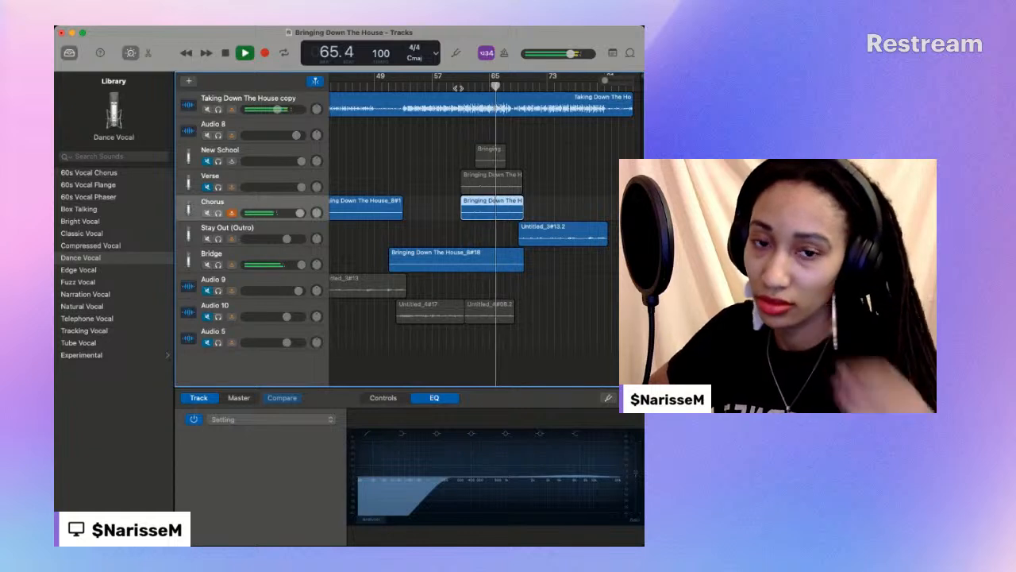
click(224, 53)
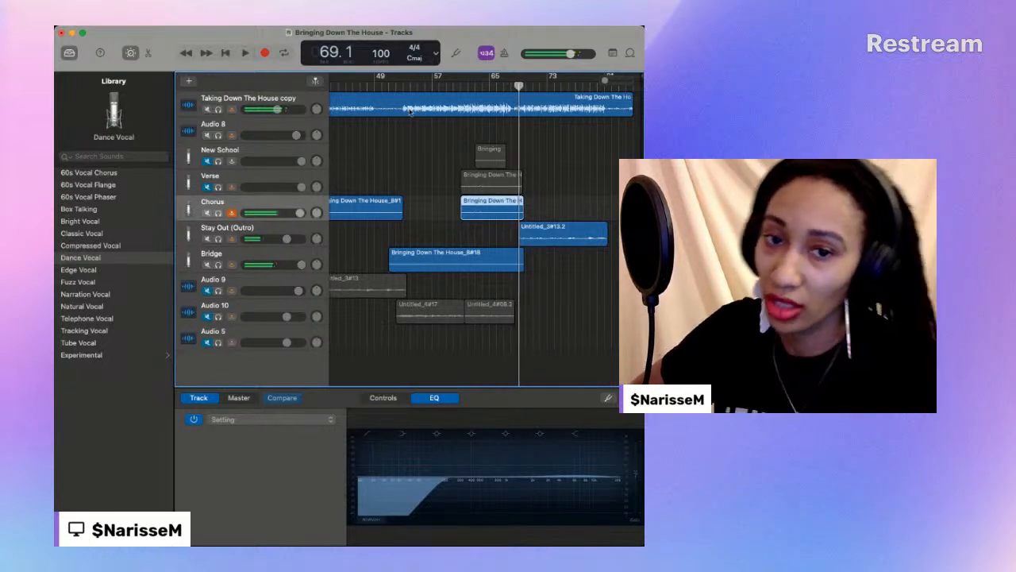
- Record a new vocal take on the Audio 8 track from bar 60 to bar 69
click(463, 86)
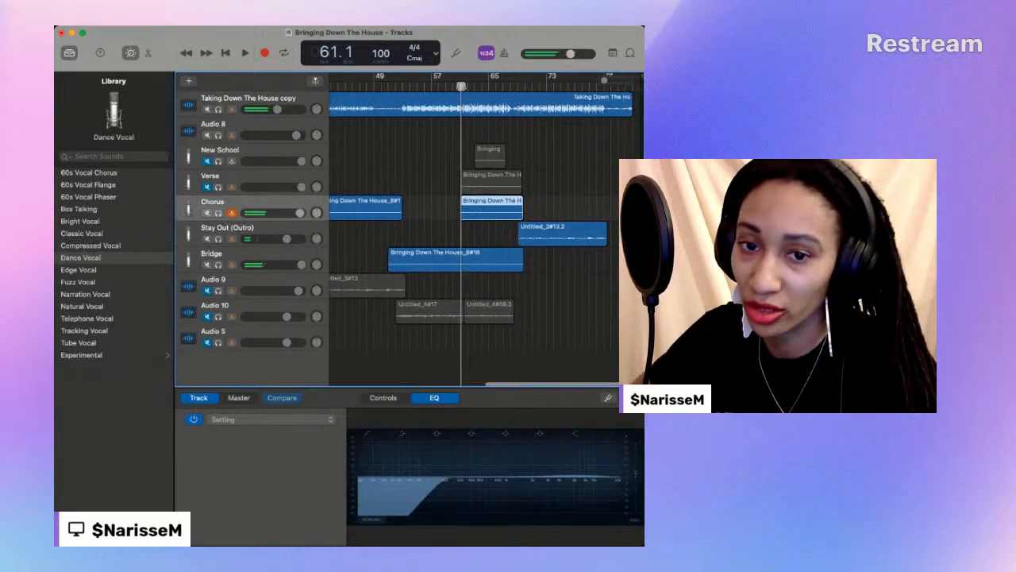
click(266, 124)
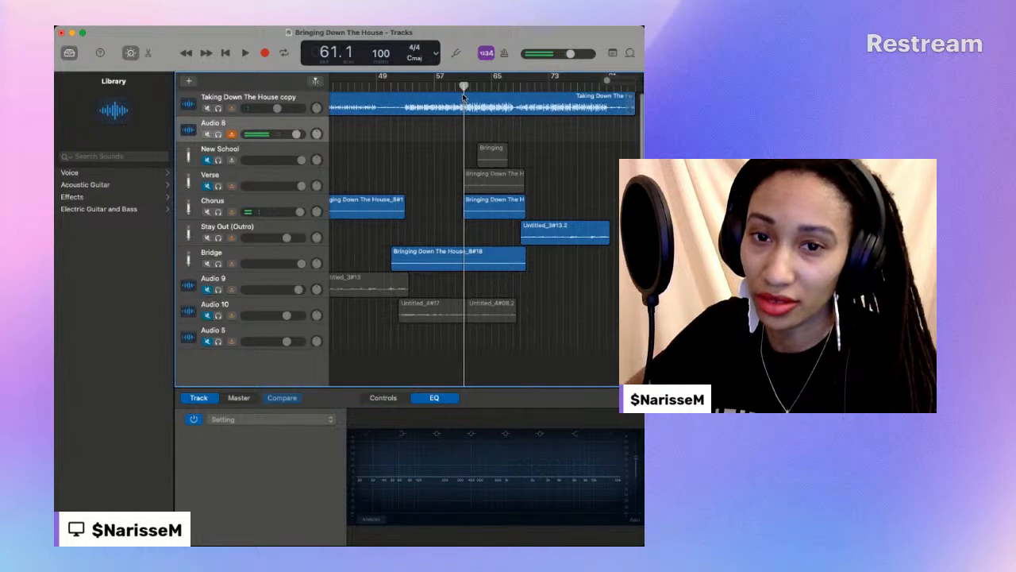
scroll(460, 93, left, 1)
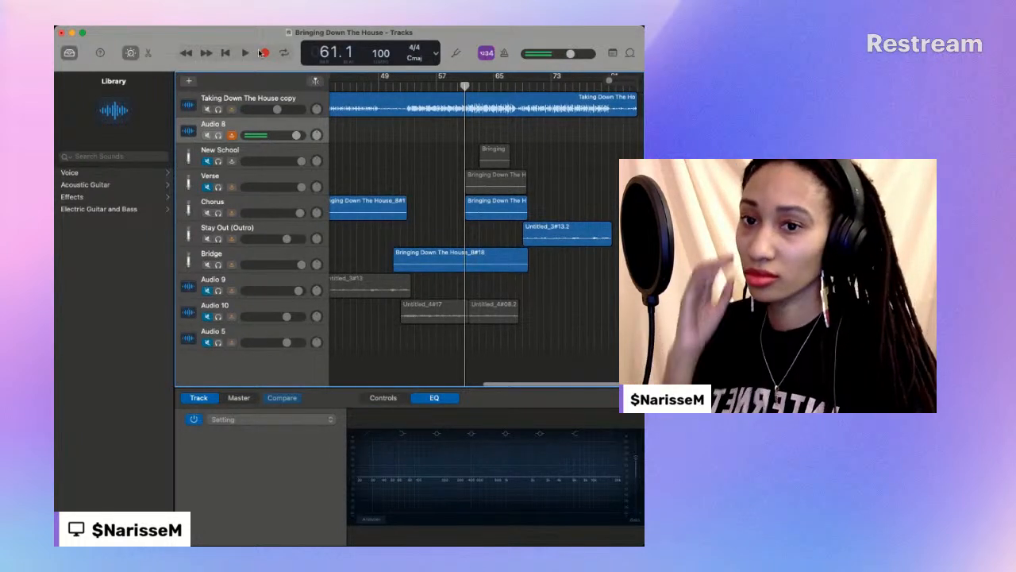
key(comma)
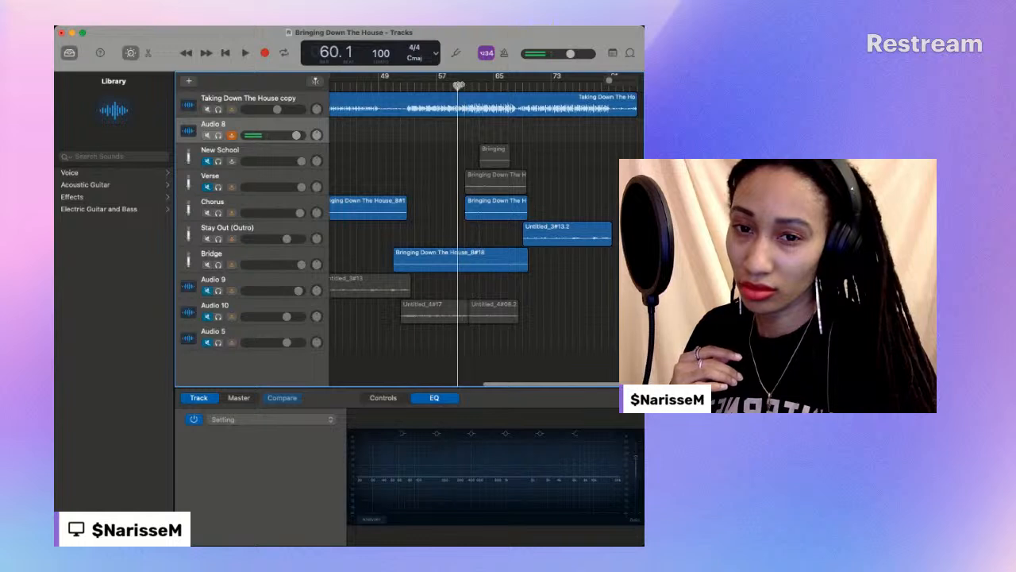
click(265, 53)
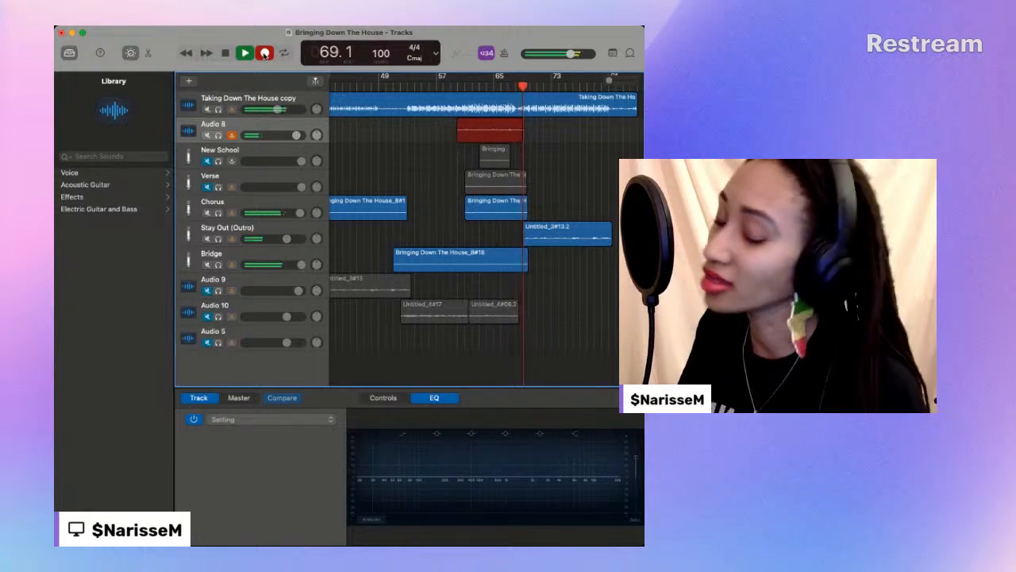
click(265, 53)
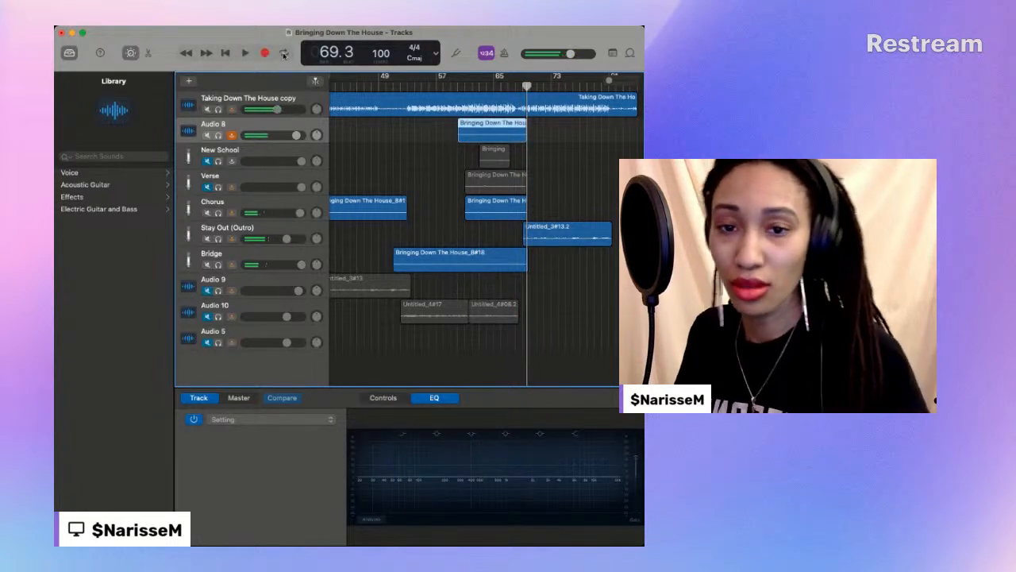
- Play the new Audio 8 take layered with the Chorus track's take from bar 60 to bar 69
click(458, 88)
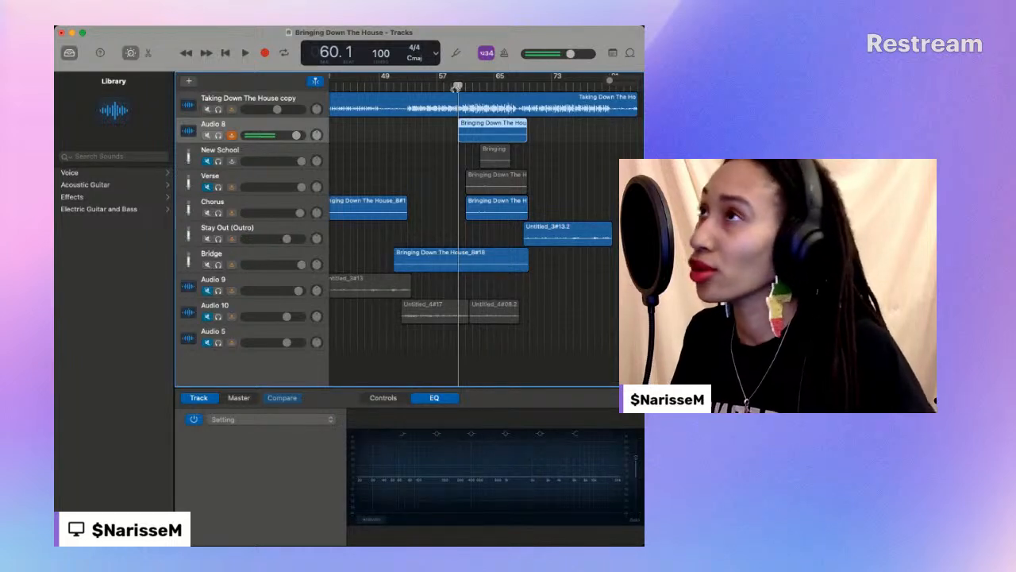
key(space)
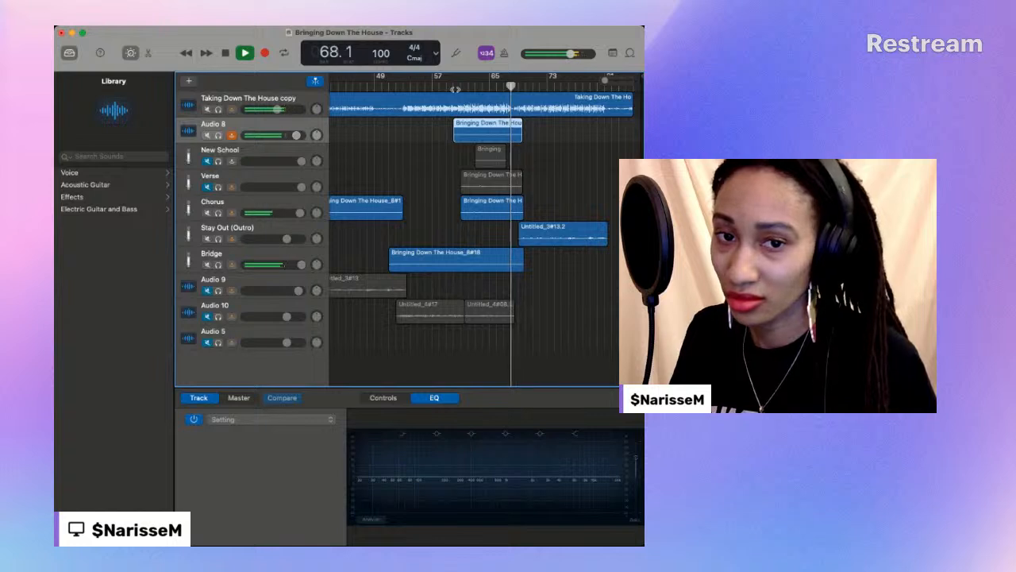
click(224, 53)
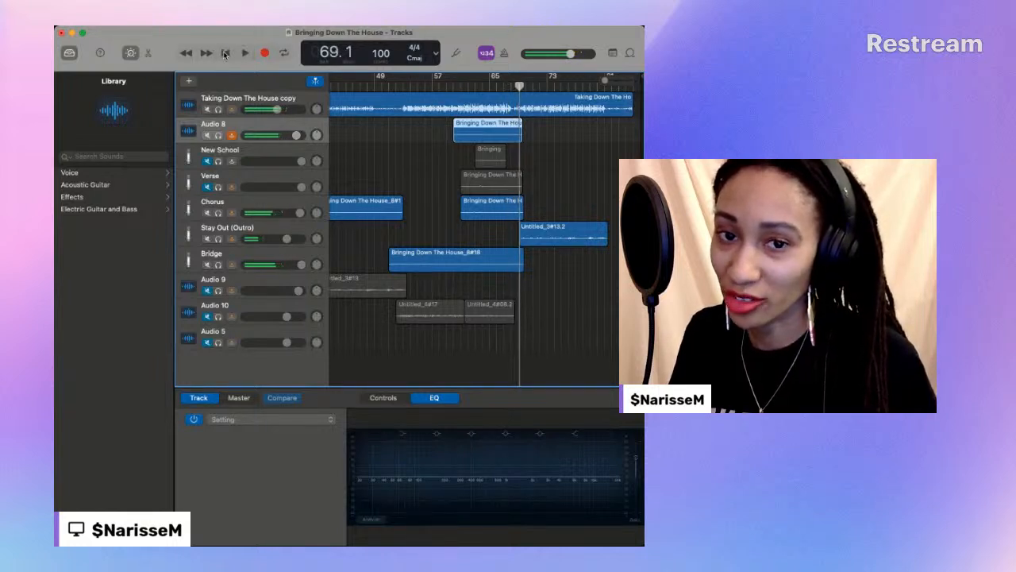
- Mute the Chorus track and play the new Audio 8 take from bar 60 to bar 67
click(456, 86)
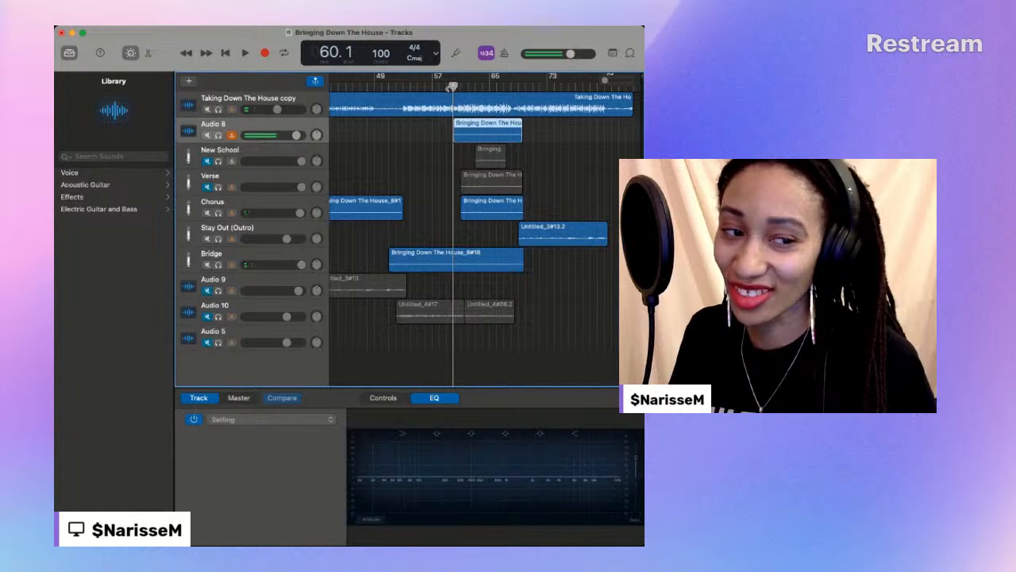
click(206, 213)
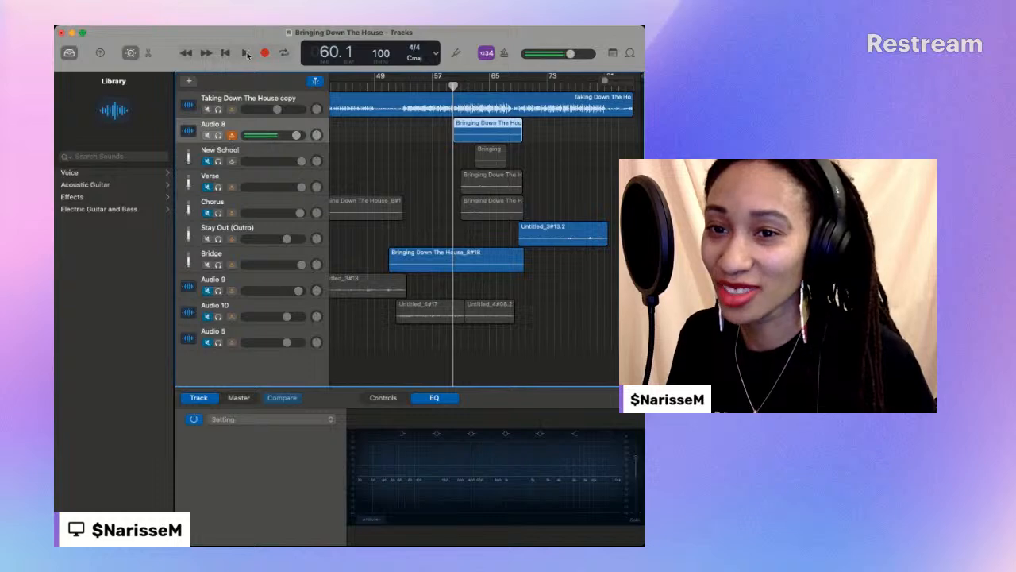
click(245, 53)
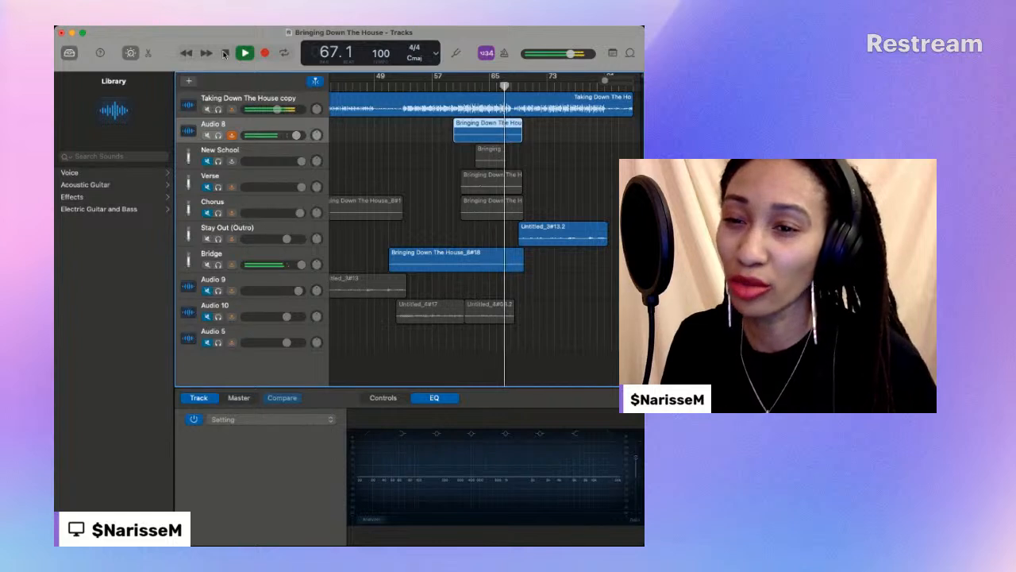
click(226, 53)
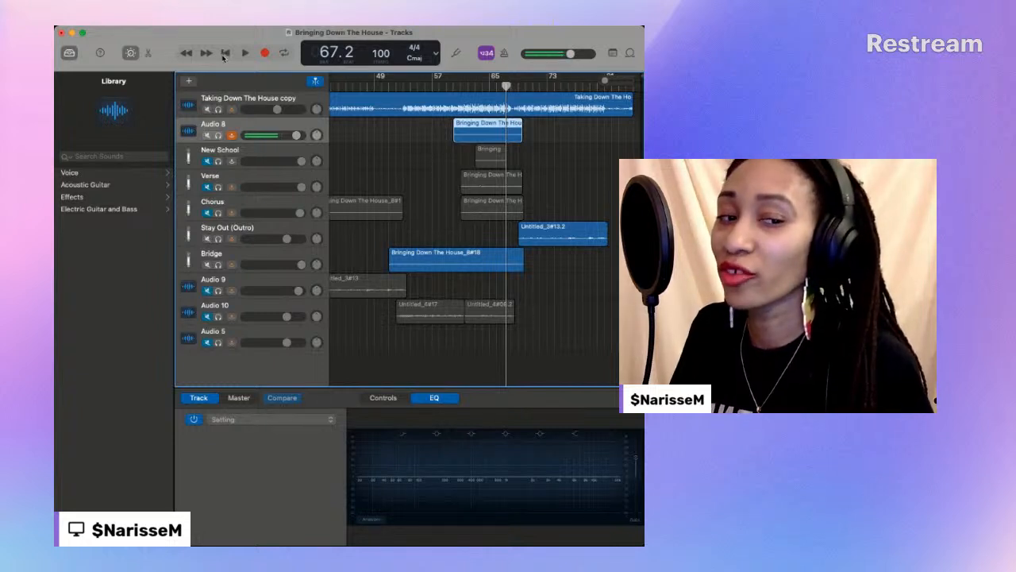
- Replay the Audio 8 take with the Chorus track muted, stopping at bar 64
click(225, 52)
click(247, 53)
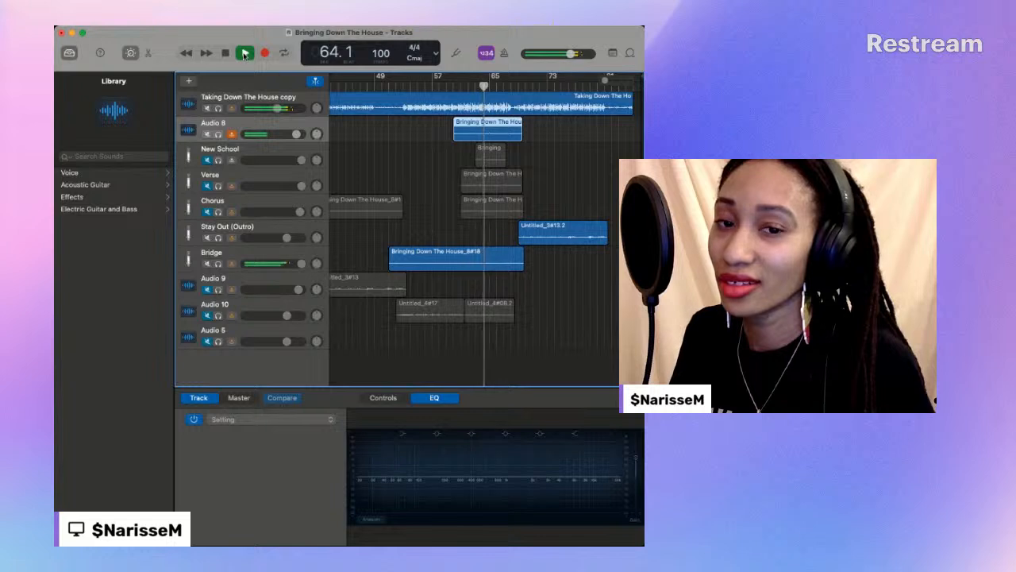
click(224, 54)
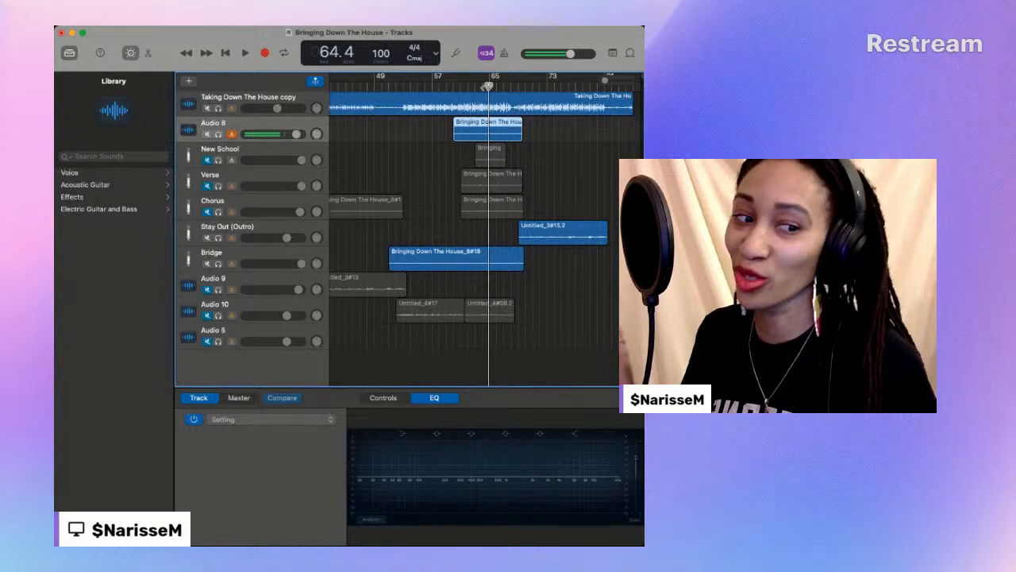
- Record another vocal take on the Audio 8 track from bar 60 to bar 69 and unmute the Chorus track
drag(489, 85, 451, 89)
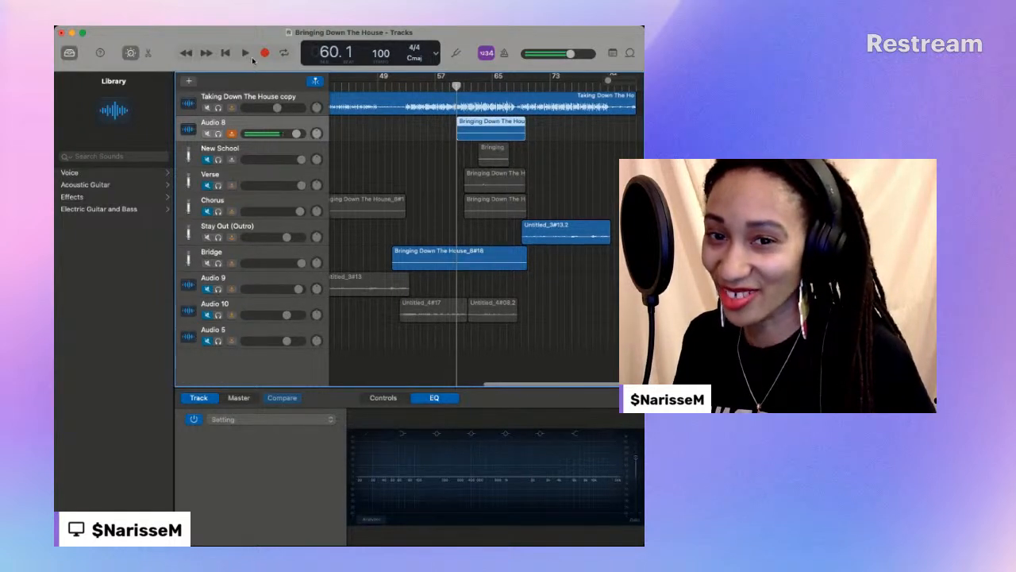
click(264, 54)
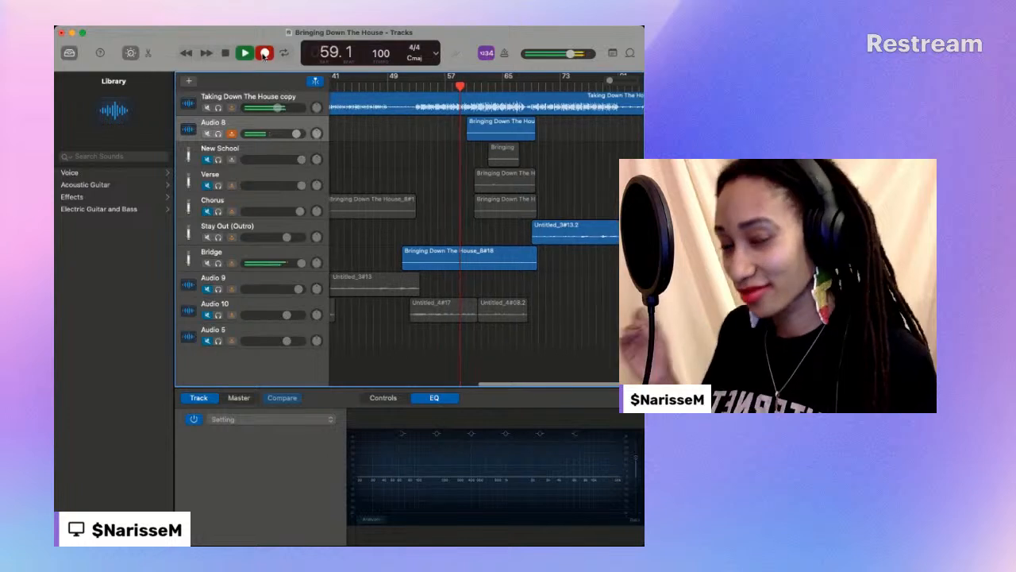
click(207, 212)
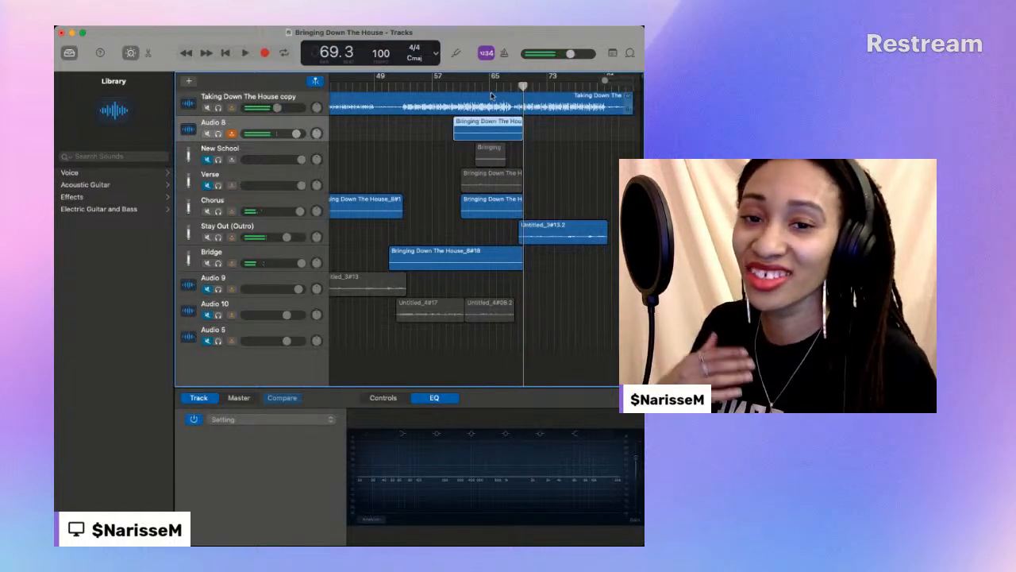
- Play the latest Audio 8 take from bar 60 and mute the Chorus track
click(453, 86)
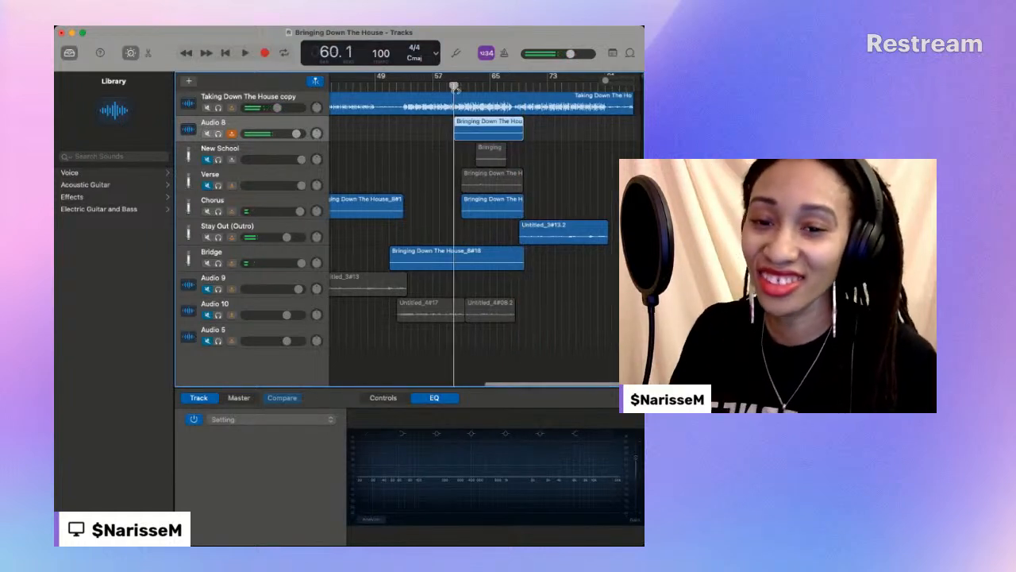
key(space)
click(207, 211)
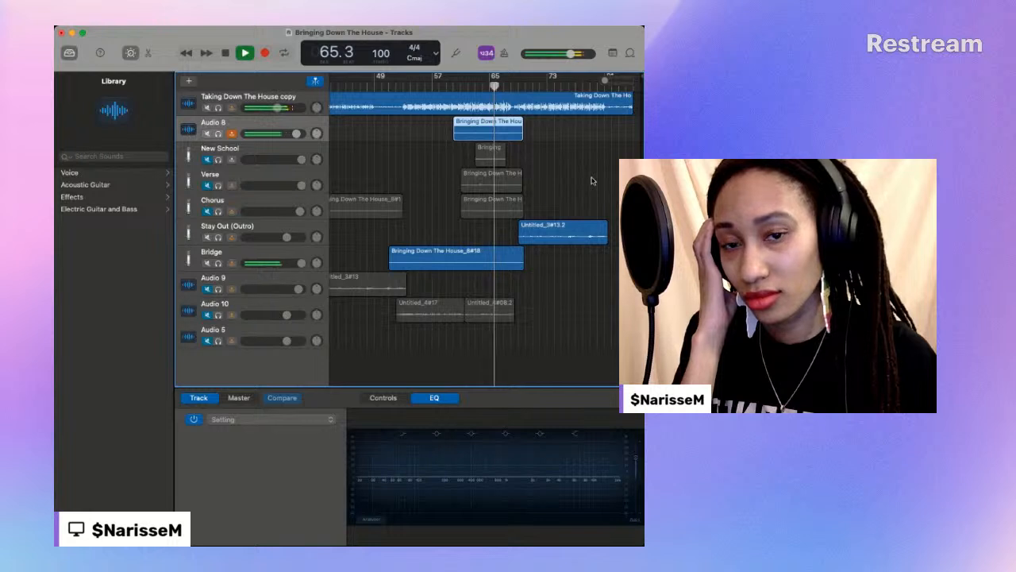
- Re-record the Audio 8 vocal take from bar 60 to bar 69 and play it back up to bar 72
click(264, 54)
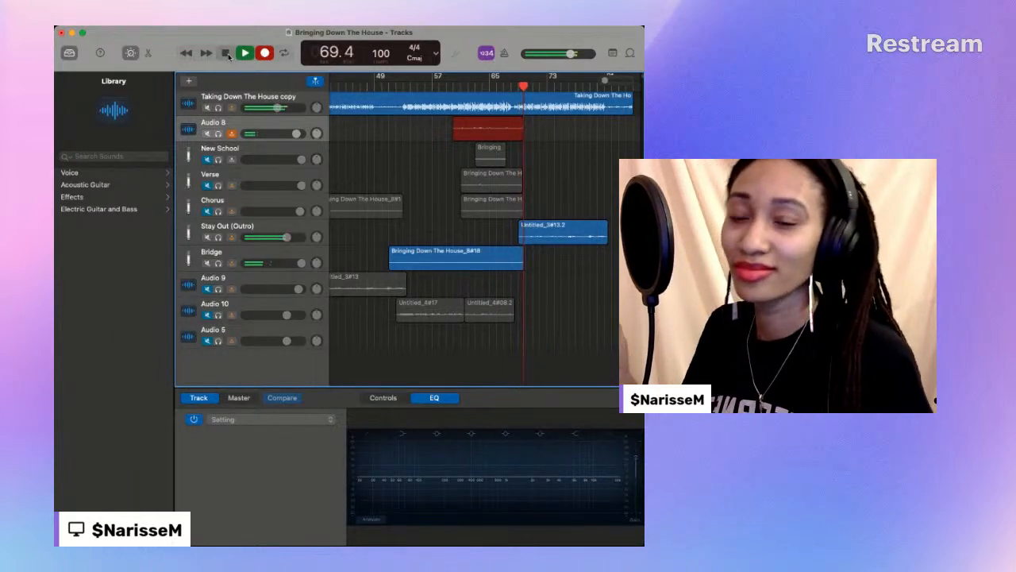
click(226, 53)
click(456, 82)
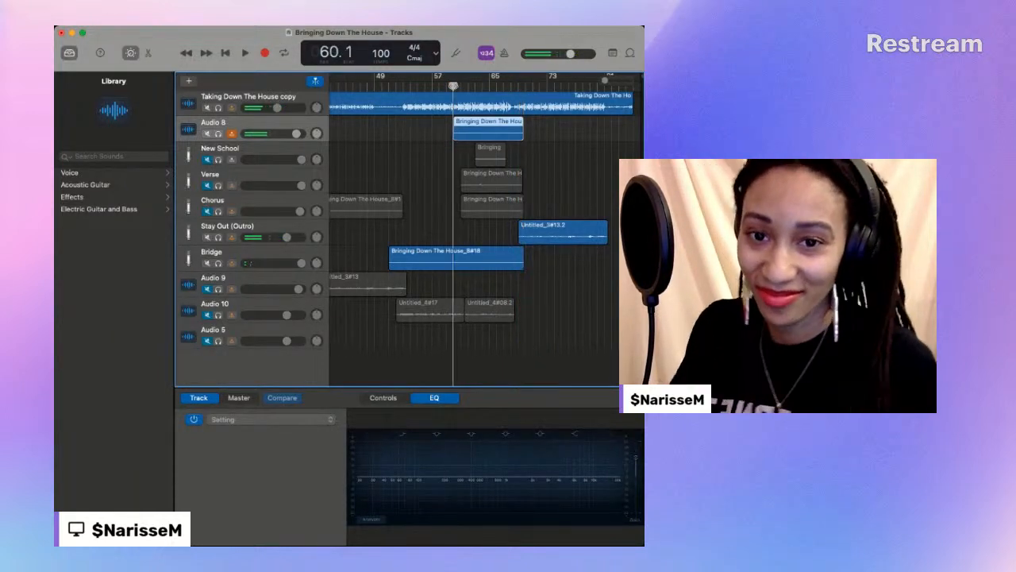
key(space)
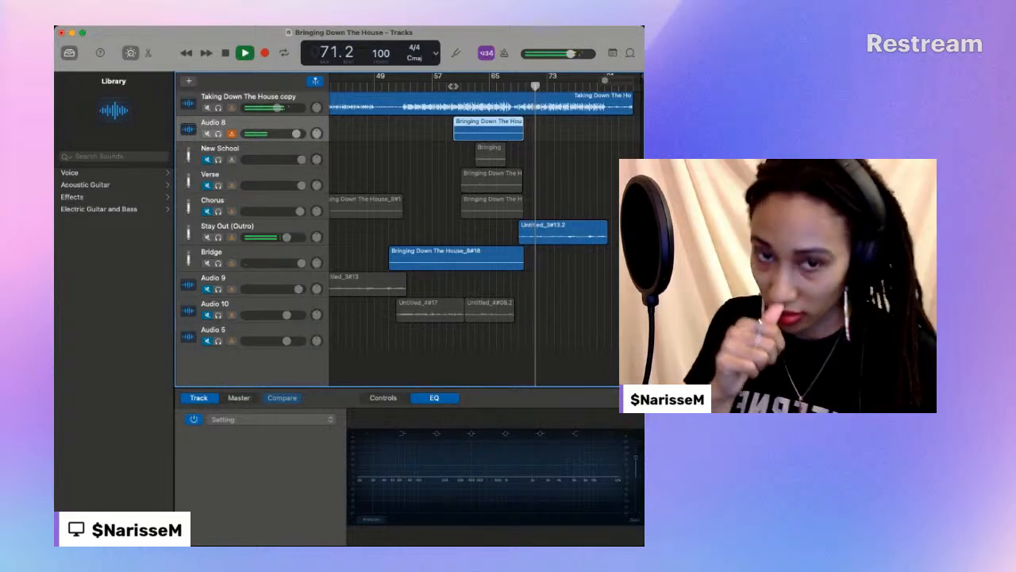
click(225, 54)
- Unmute the Chorus track and trim the start of the Audio 8 take to bar 61, matching the Chorus take
click(491, 204)
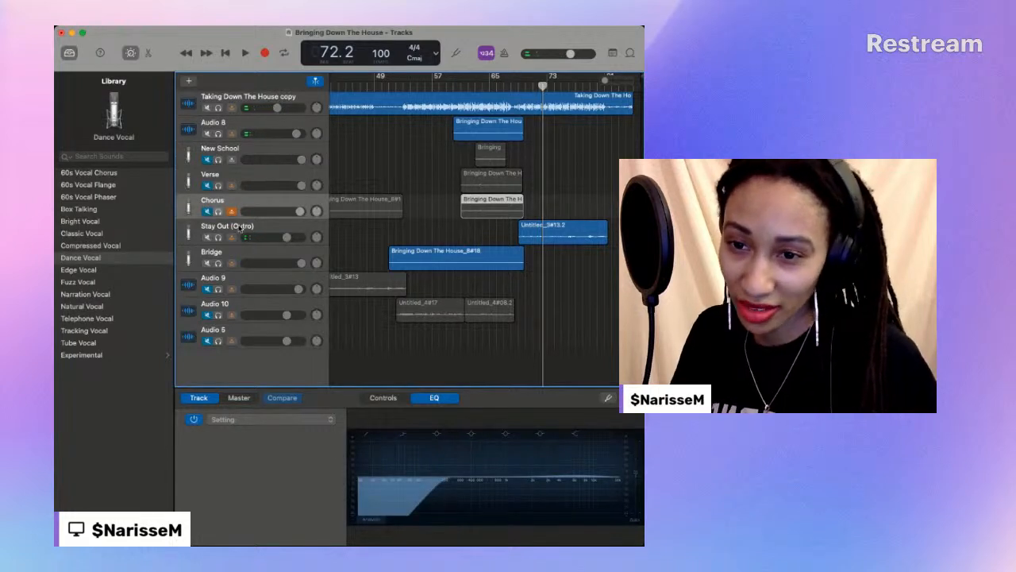
click(204, 205)
click(458, 85)
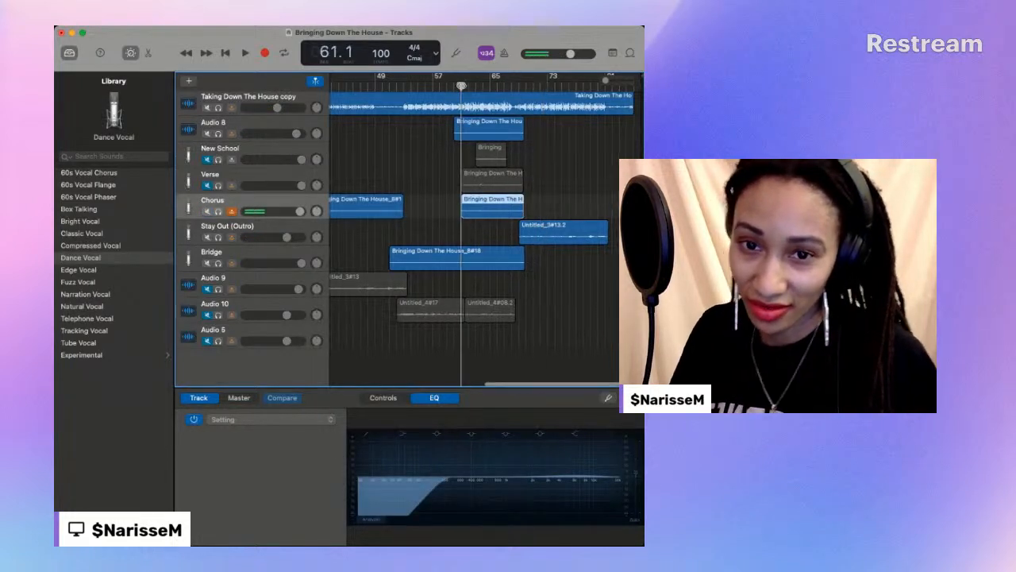
key(space)
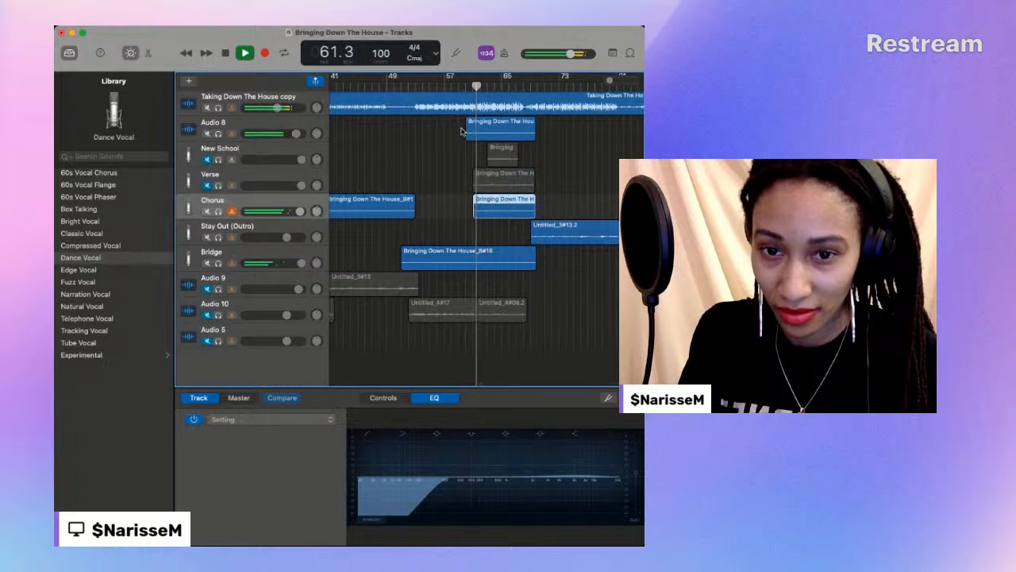
key(space)
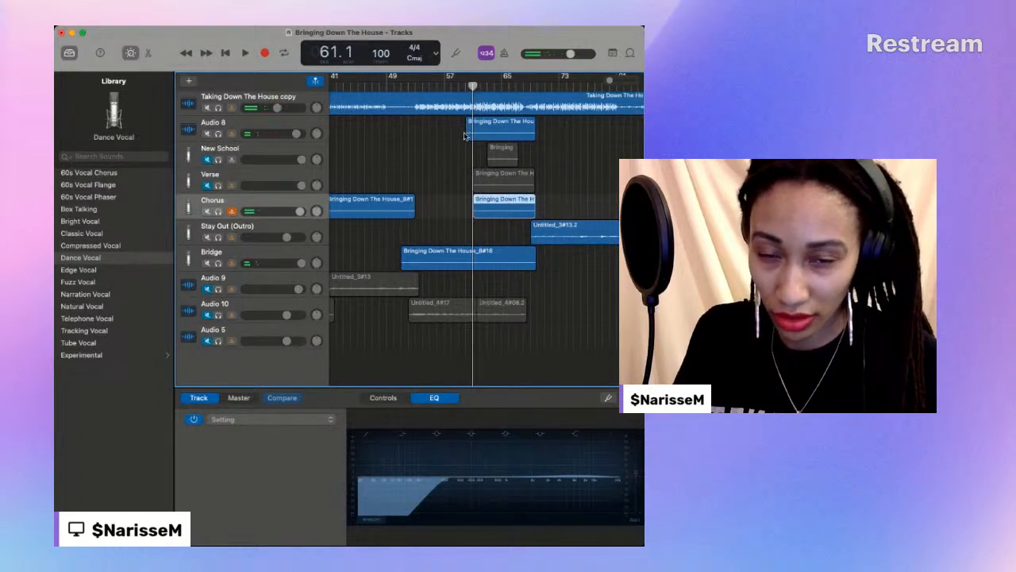
drag(469, 133, 473, 132)
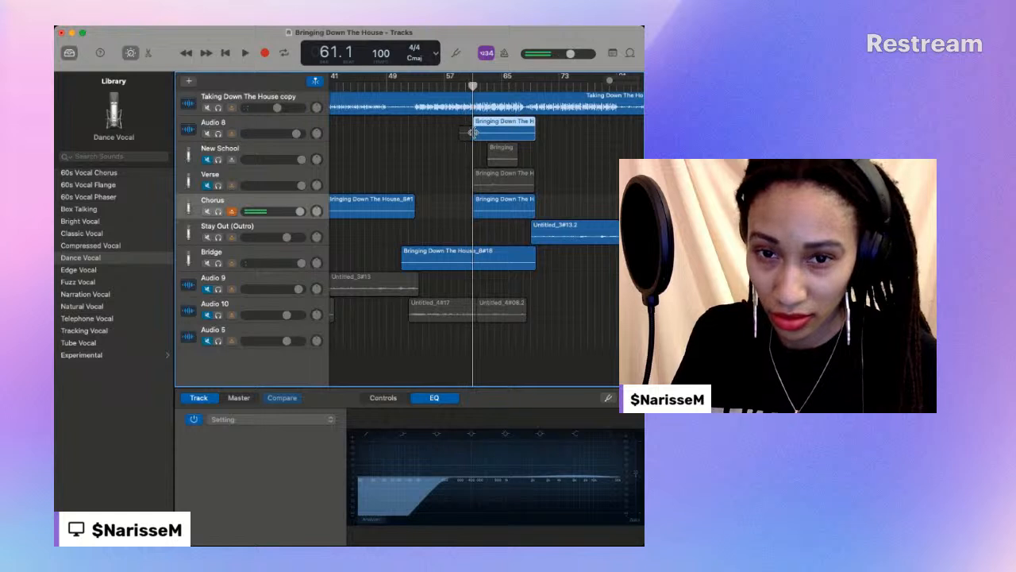
- Play from bar 61 to bar 69 and mute the Audio 8 track to hear the Chorus take alone over the bridge
key(space)
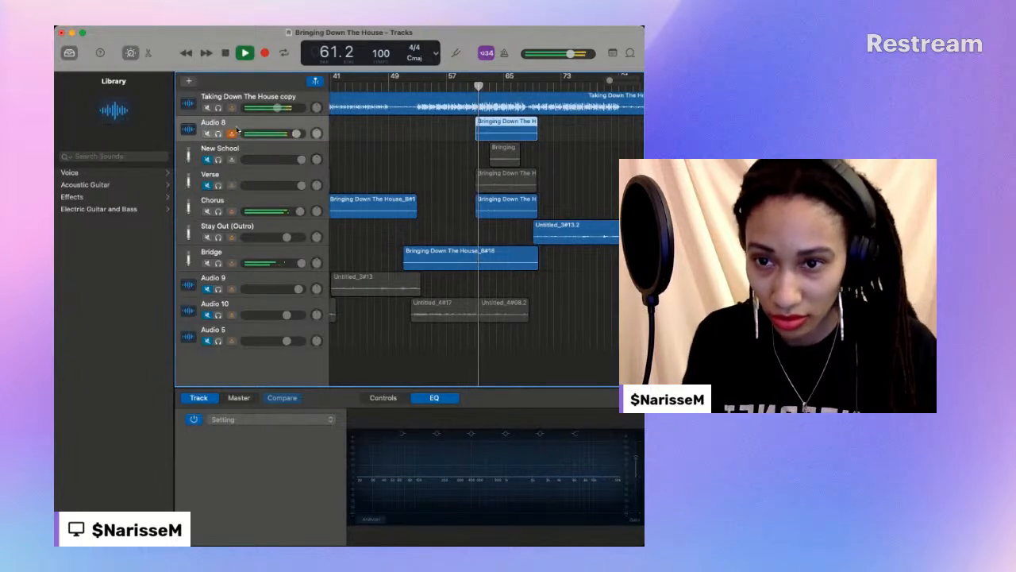
click(207, 133)
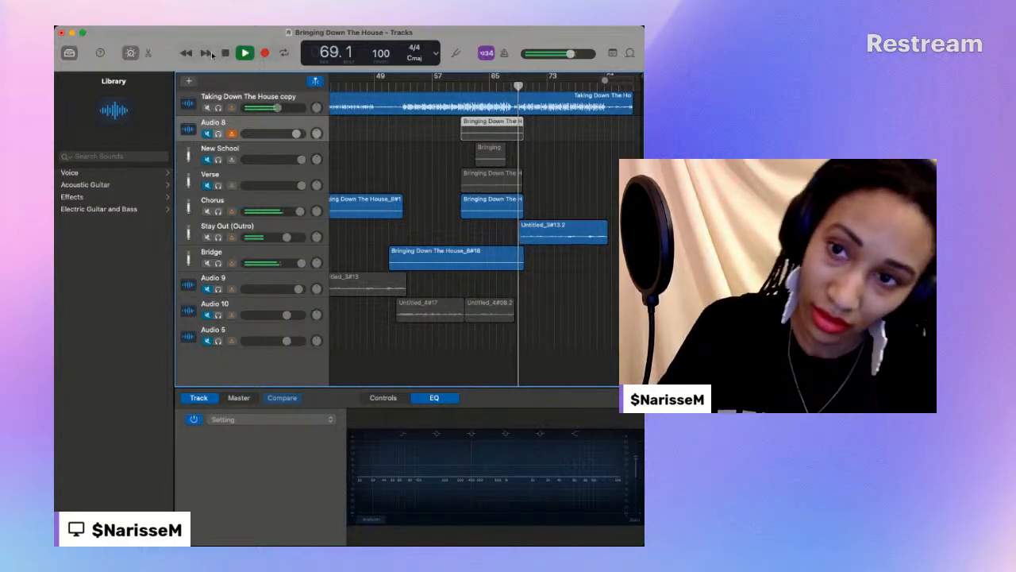
key(space)
- Move the Chorus track's bar 61 take to the Audio 5 track and put the Audio 8 take in its place
drag(478, 202, 480, 332)
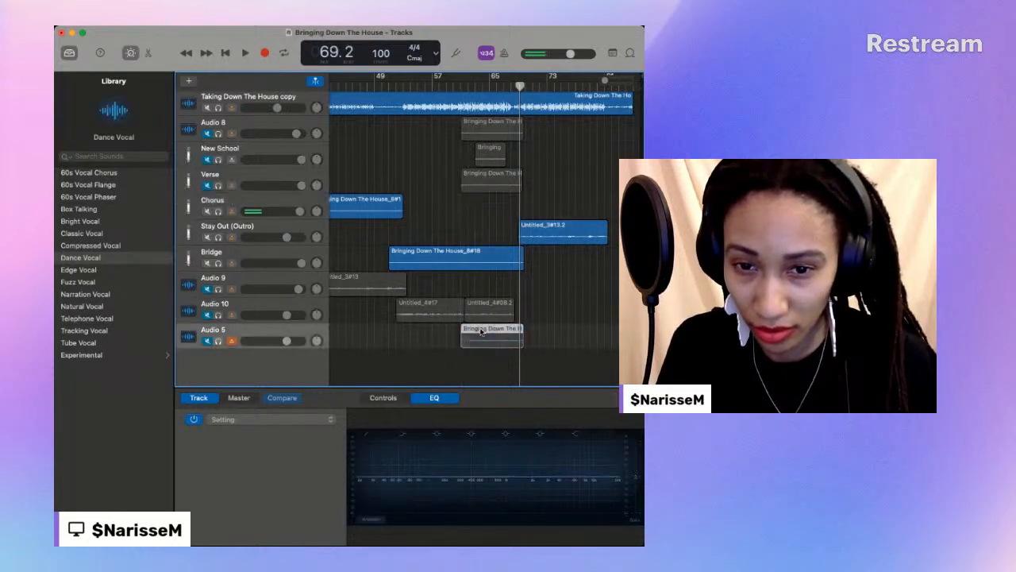
click(486, 117)
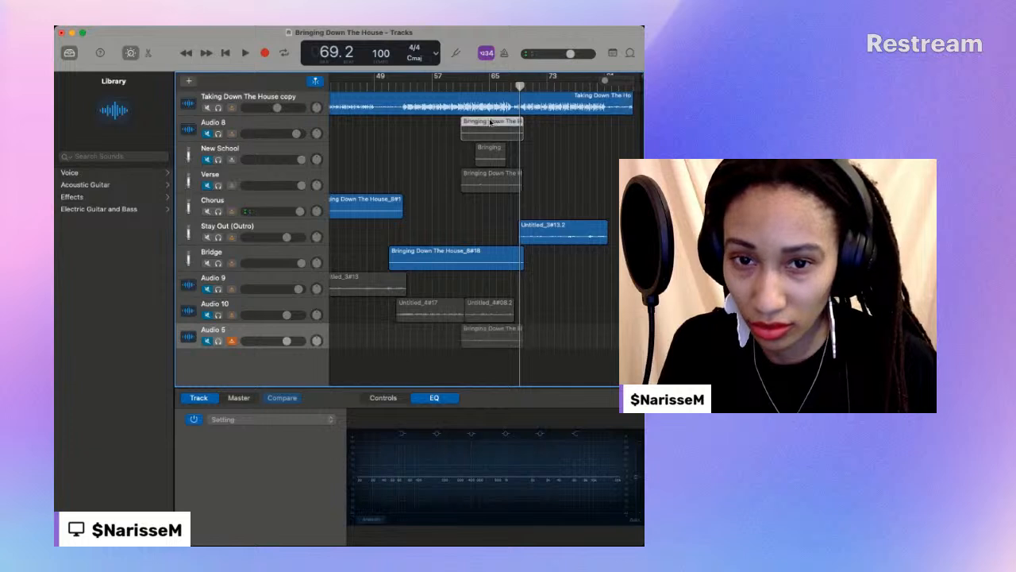
drag(490, 140, 493, 202)
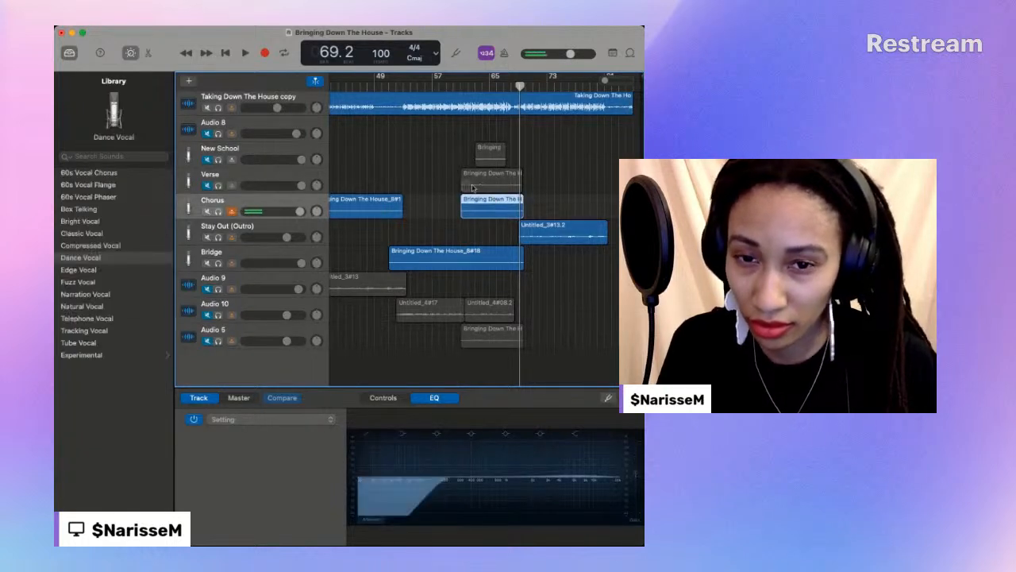
- Play the new Chorus take from bar 60 to bar 69, and again from bar 61 to bar 64
click(453, 84)
key(space)
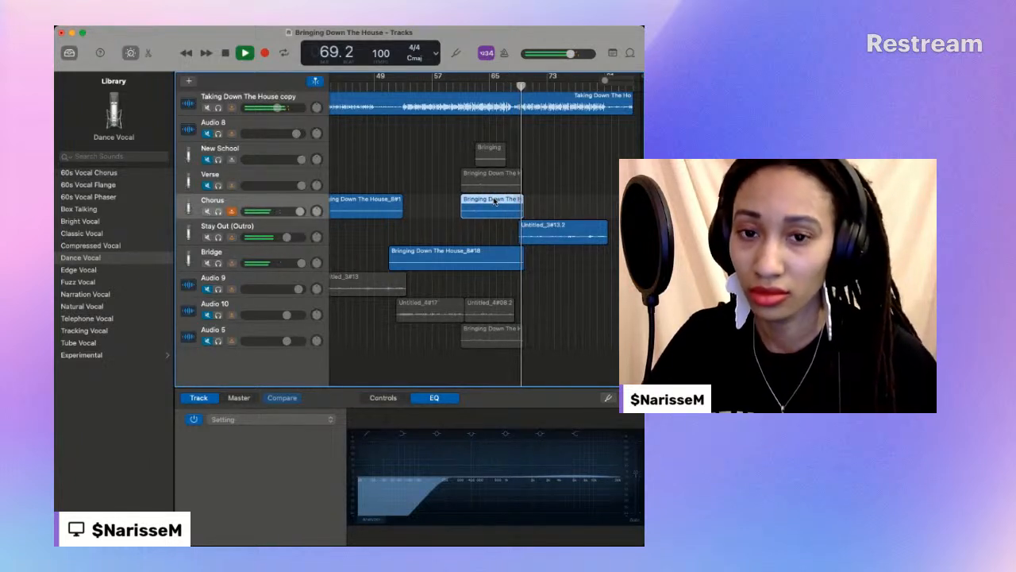
click(462, 83)
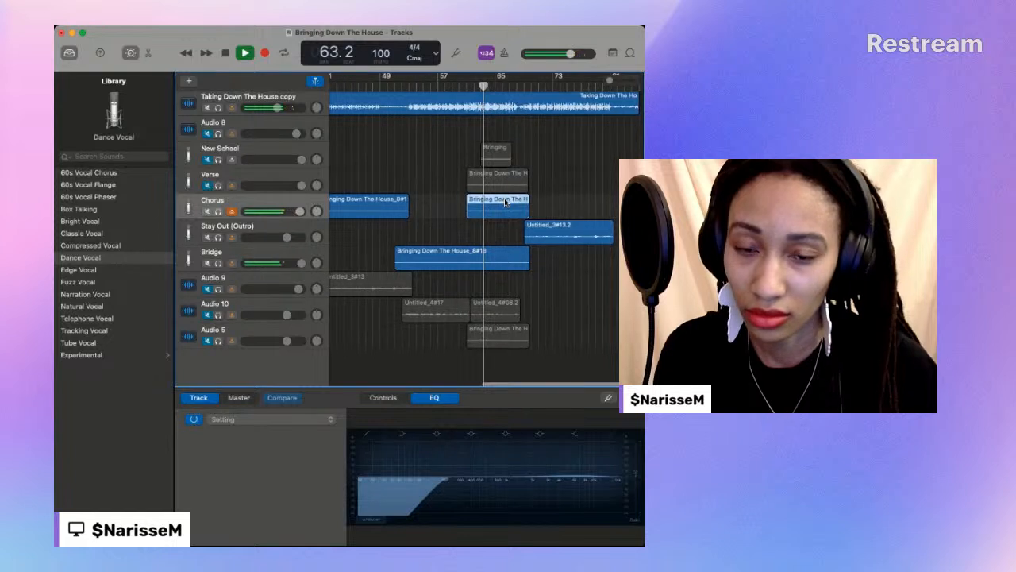
key(space)
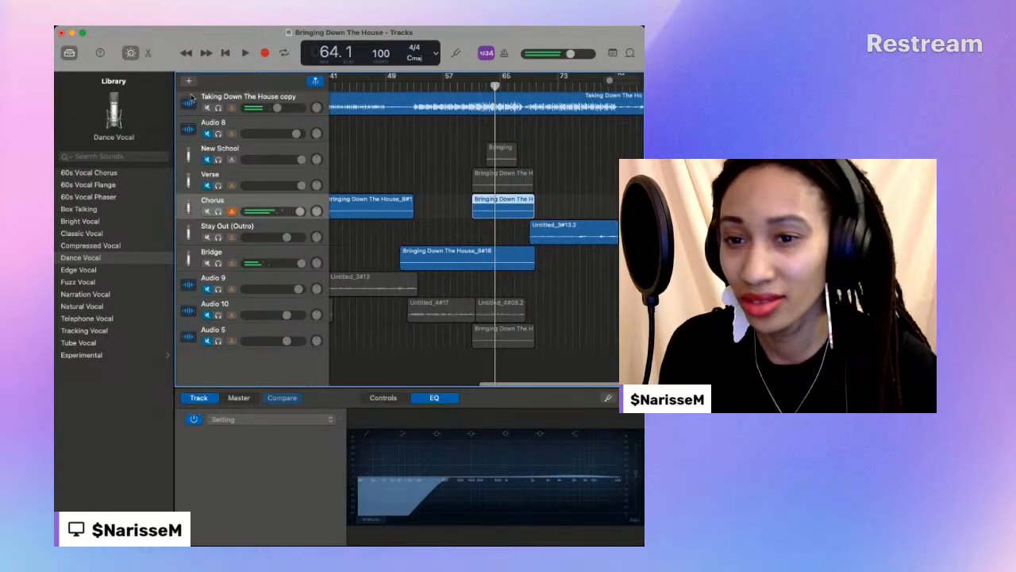
- Record a short vocal take on the Audio 8 track from bar 63 to bar 65
click(266, 124)
click(508, 111)
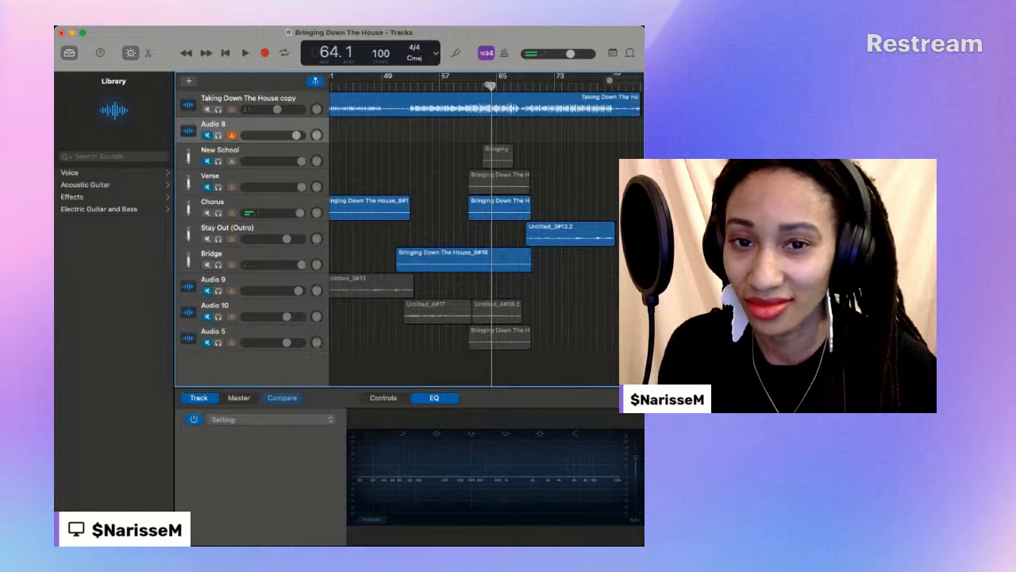
scroll(386, 116, down, 1)
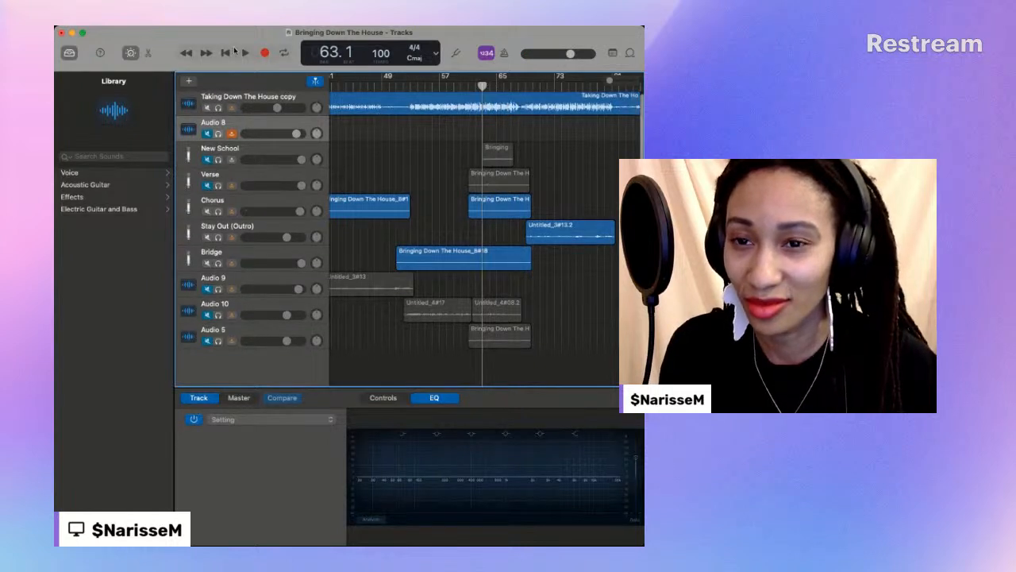
click(264, 53)
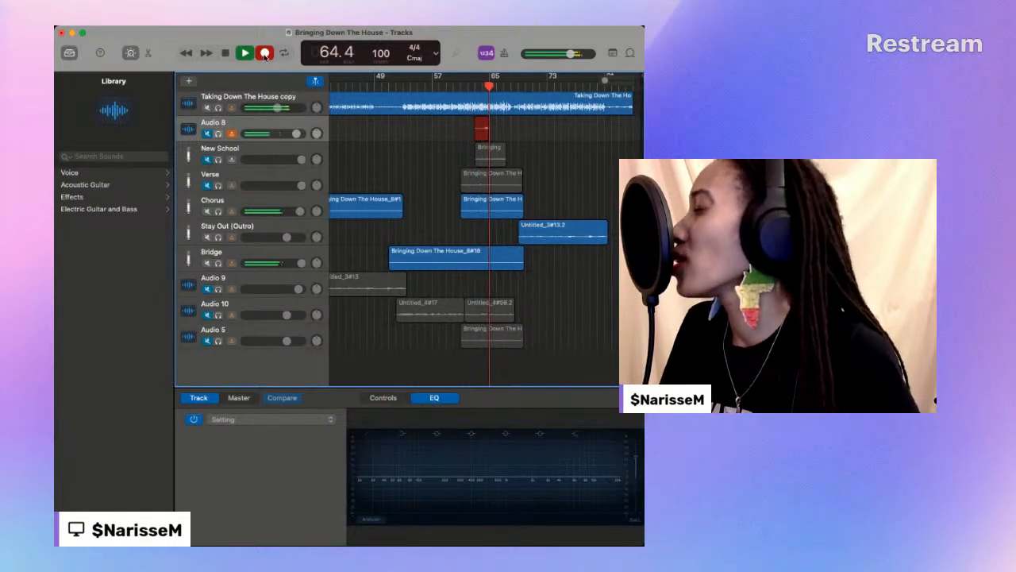
click(265, 53)
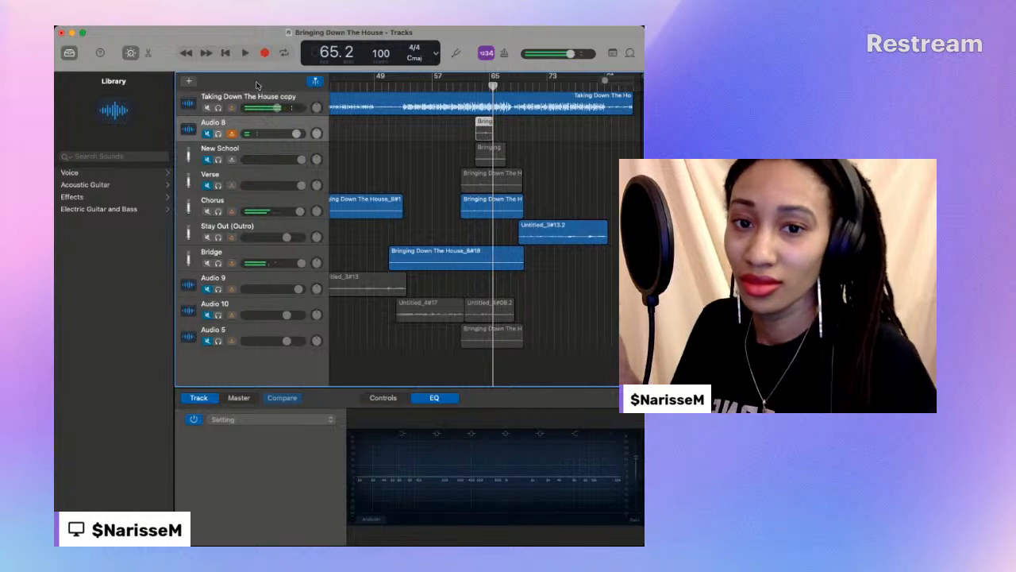
- Move the short Audio 8 take to the Stay Out (Outro) track and play it there from bar 63 to bar 65
drag(481, 124, 481, 235)
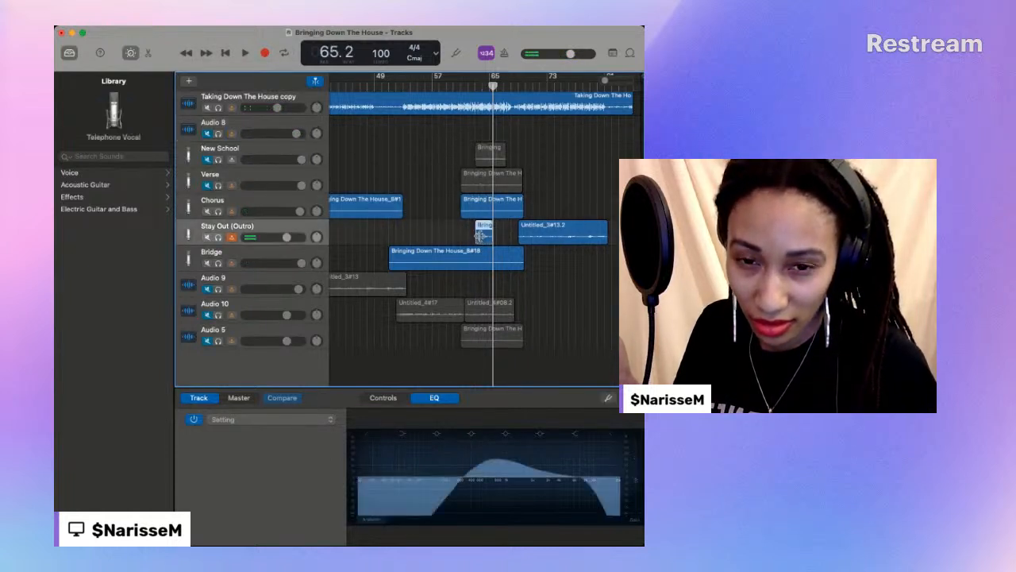
click(476, 85)
key(space)
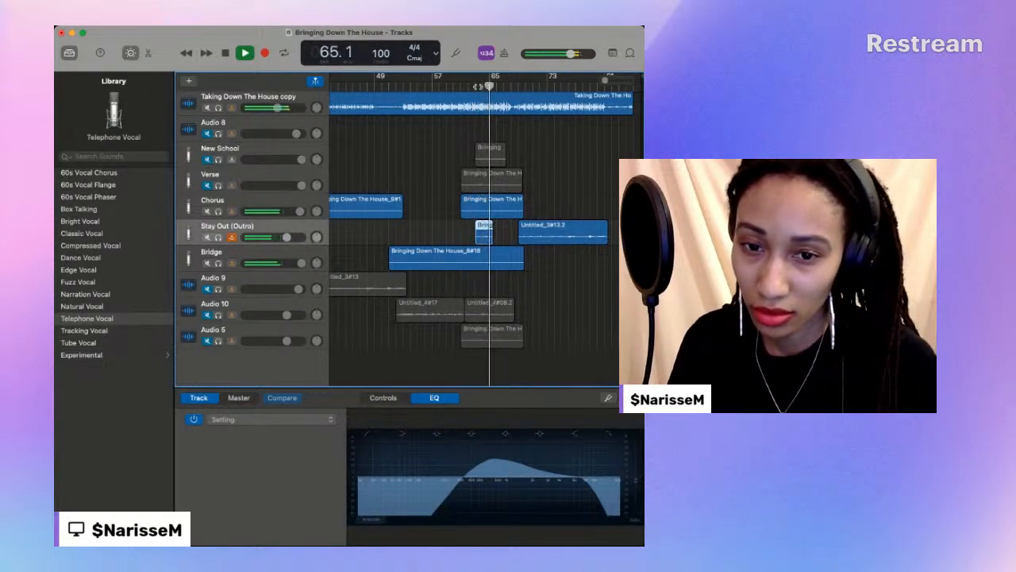
click(227, 54)
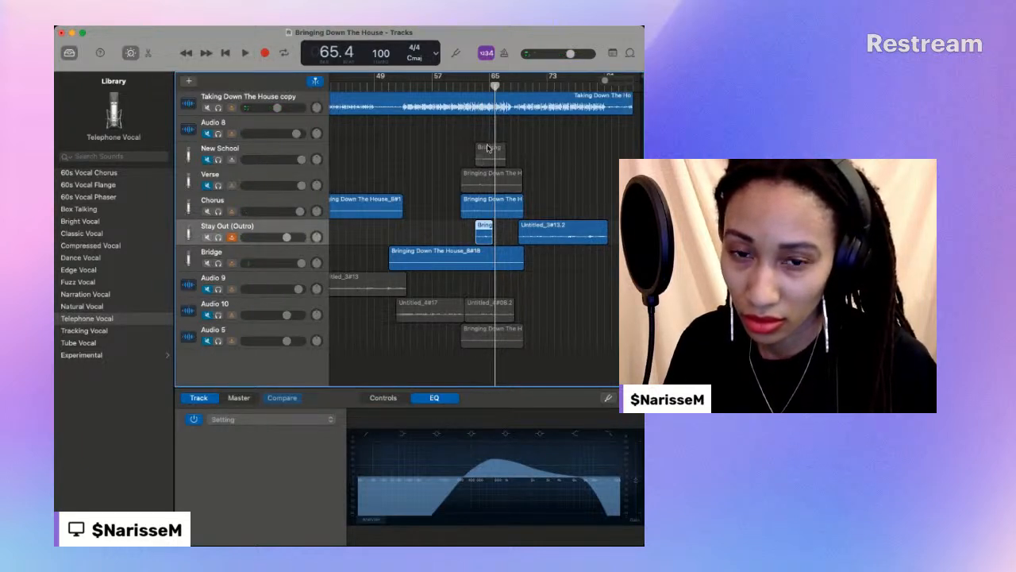
- Delete the old take on the New School track and move the short take there at bar 63
click(489, 148)
key(Delete)
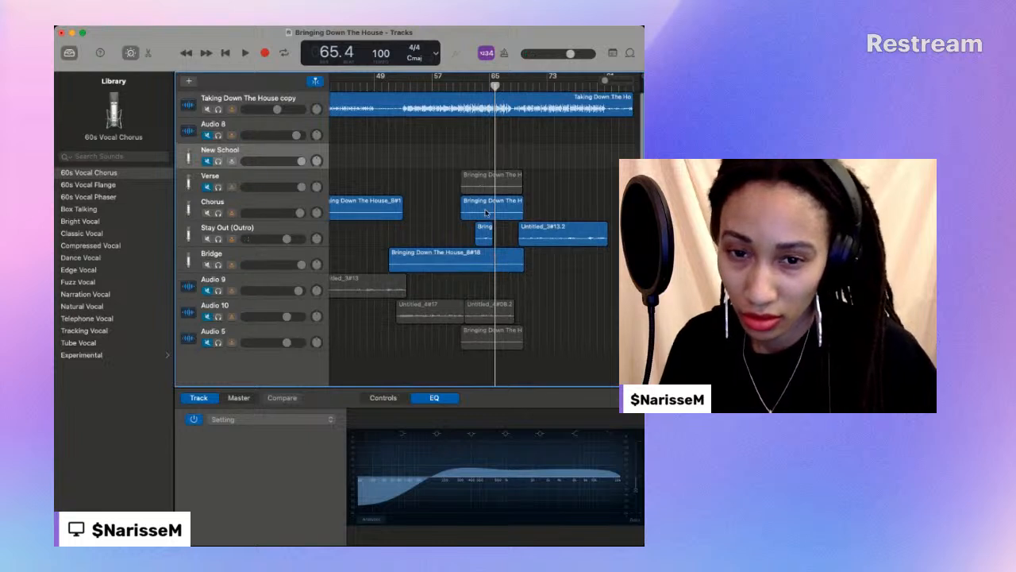
click(484, 229)
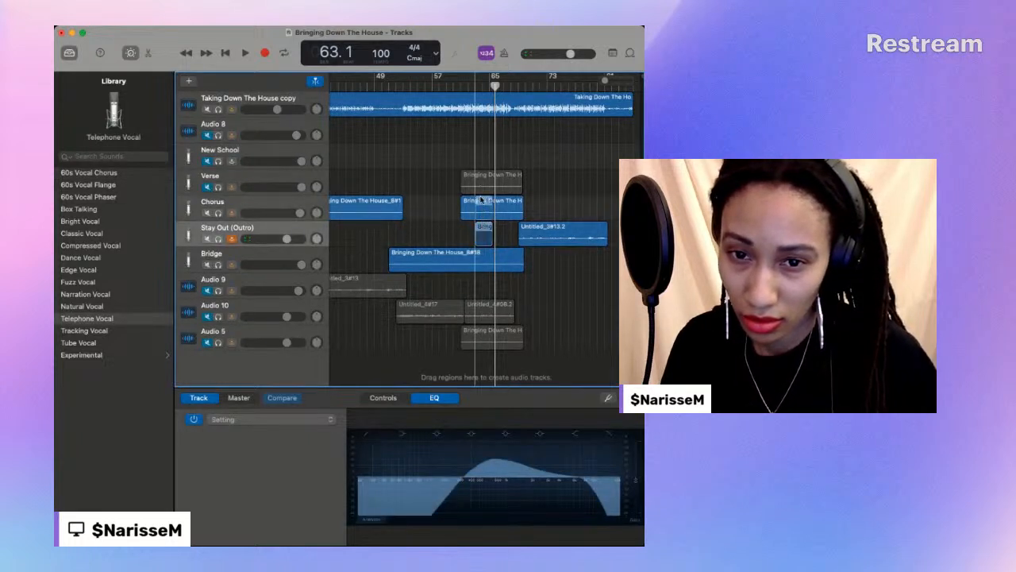
drag(480, 172, 478, 141)
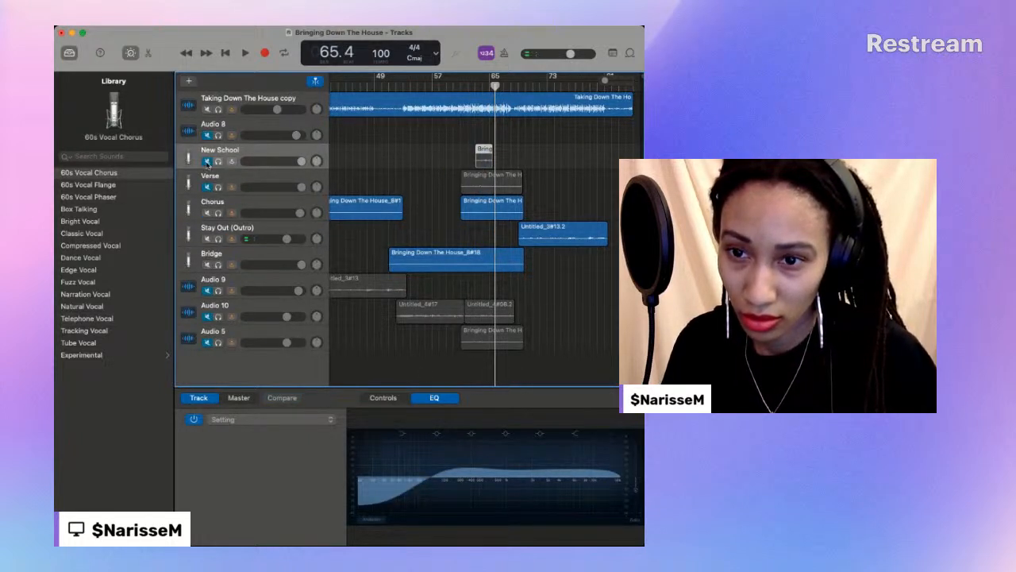
- Play the short New School take with the Chorus and Bridge tracks up to bar 66, and return to bar 64
key(space)
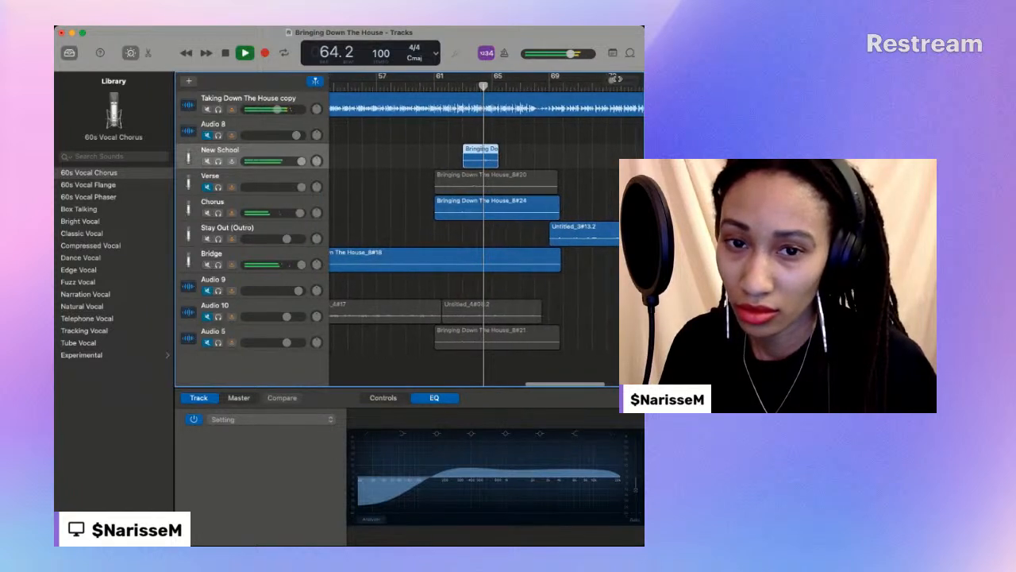
drag(613, 80, 617, 80)
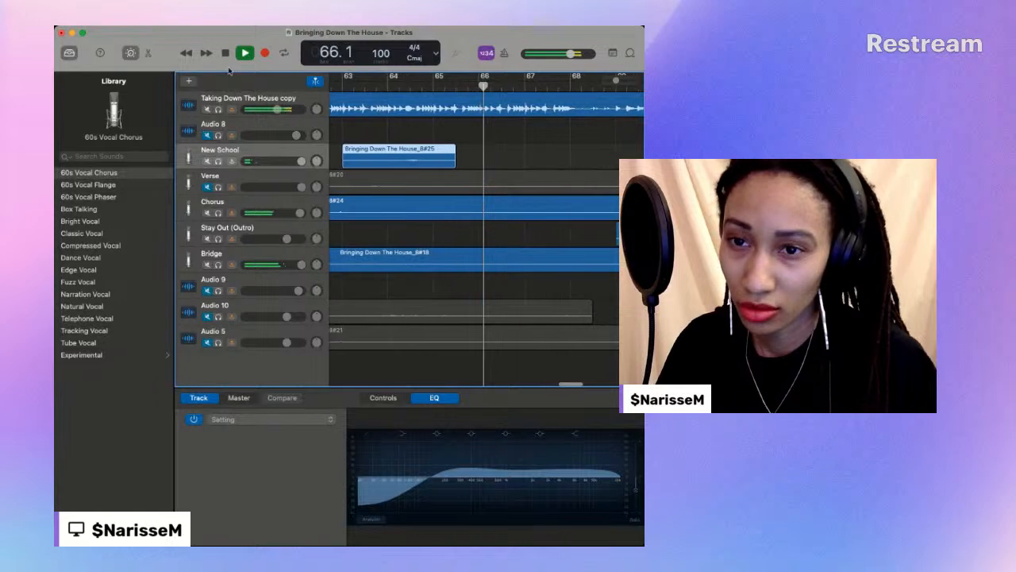
key(space)
click(382, 86)
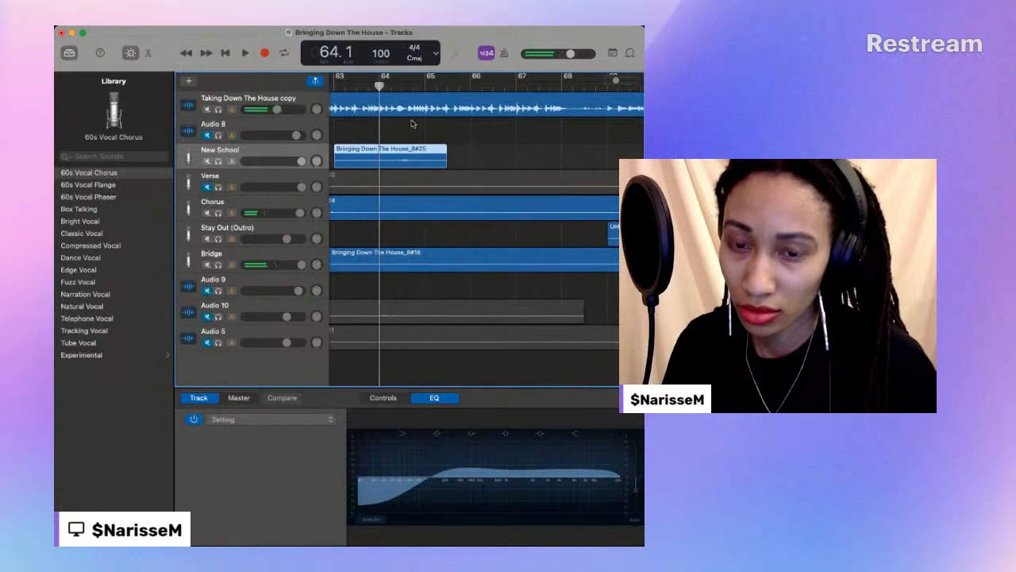
scroll(425, 175, left, 4)
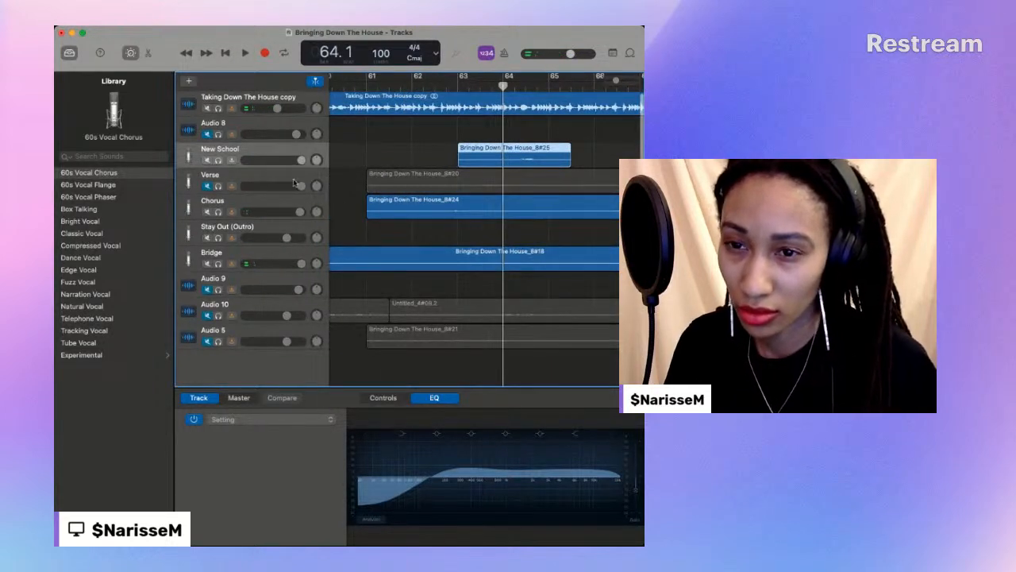
- Add a new audio track below New School and name it High Run
click(189, 82)
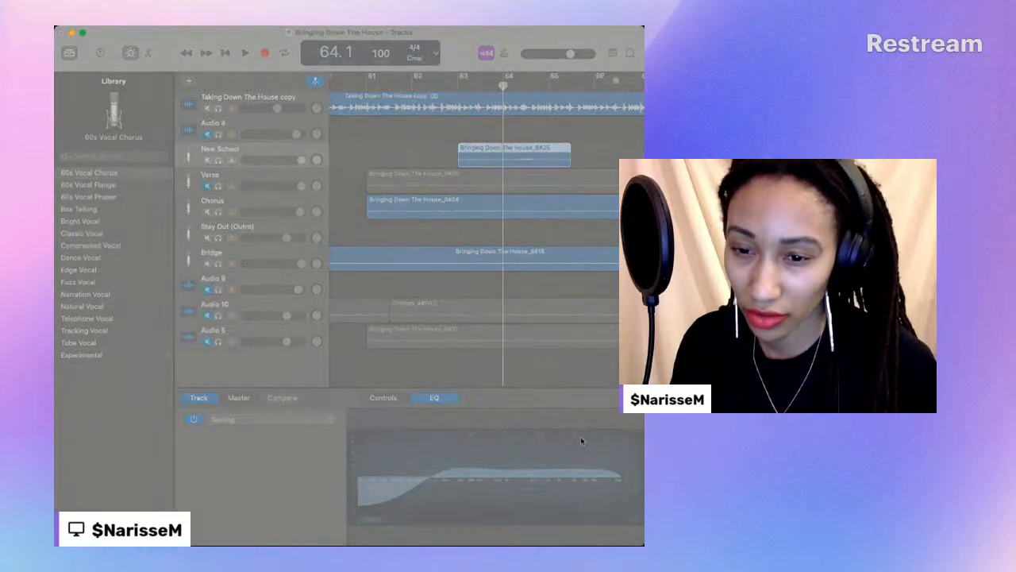
click(508, 397)
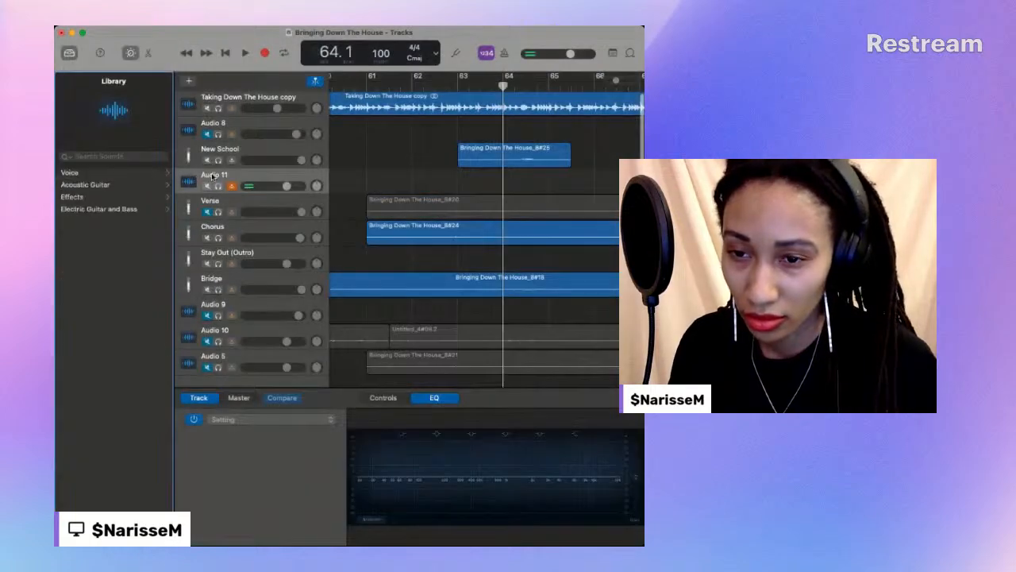
double_click(212, 175)
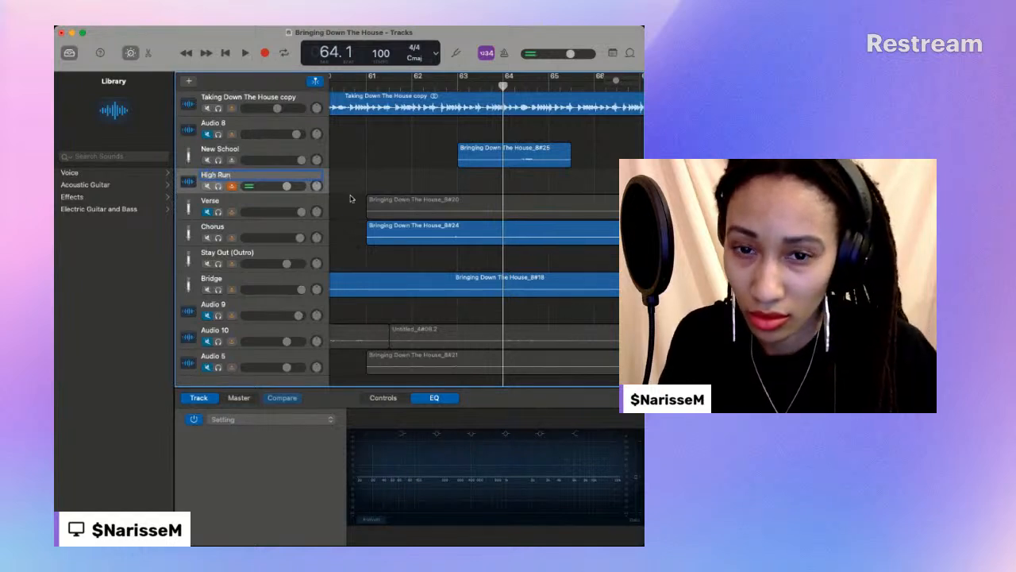
- Move the trimmed New School take to the High Run track just after bar 64 and play it there with the track volume raised
drag(467, 165, 533, 189)
key(space)
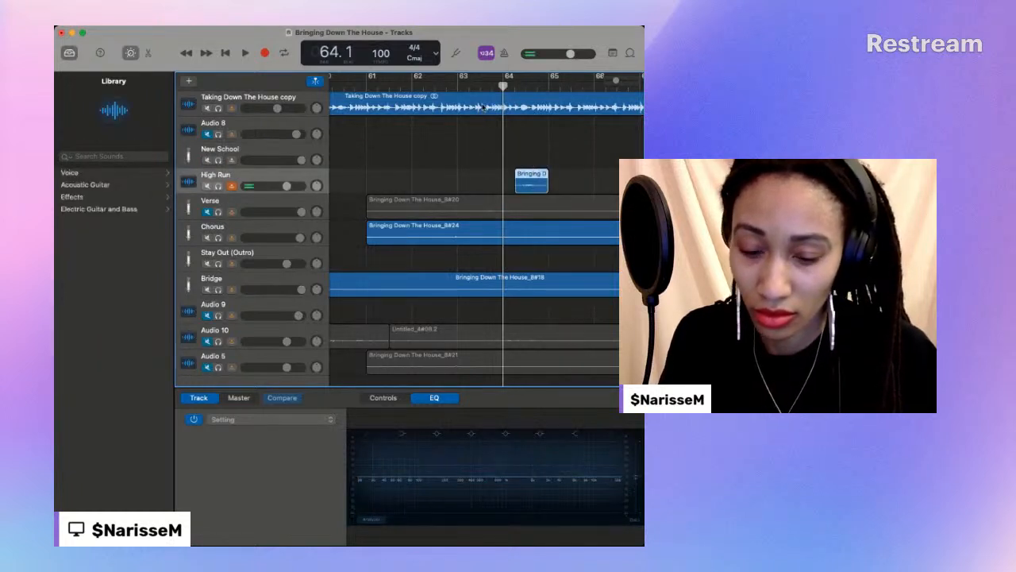
key(space)
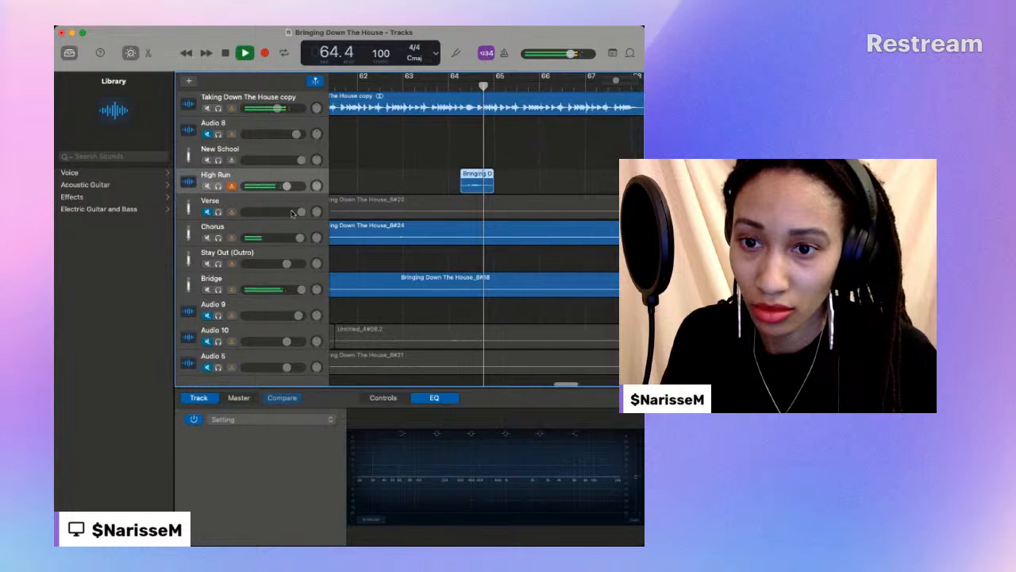
key(space)
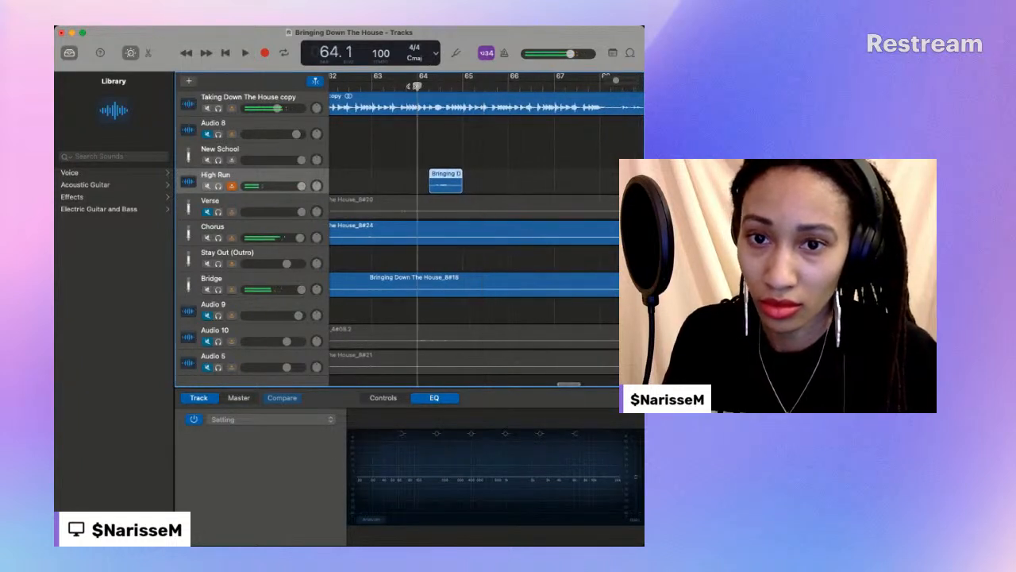
key(space)
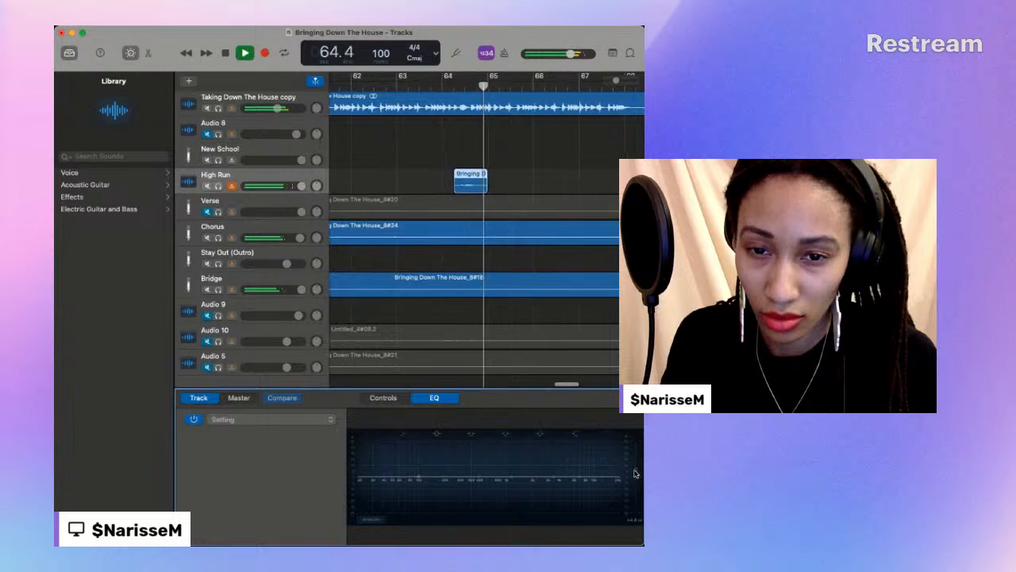
key(space)
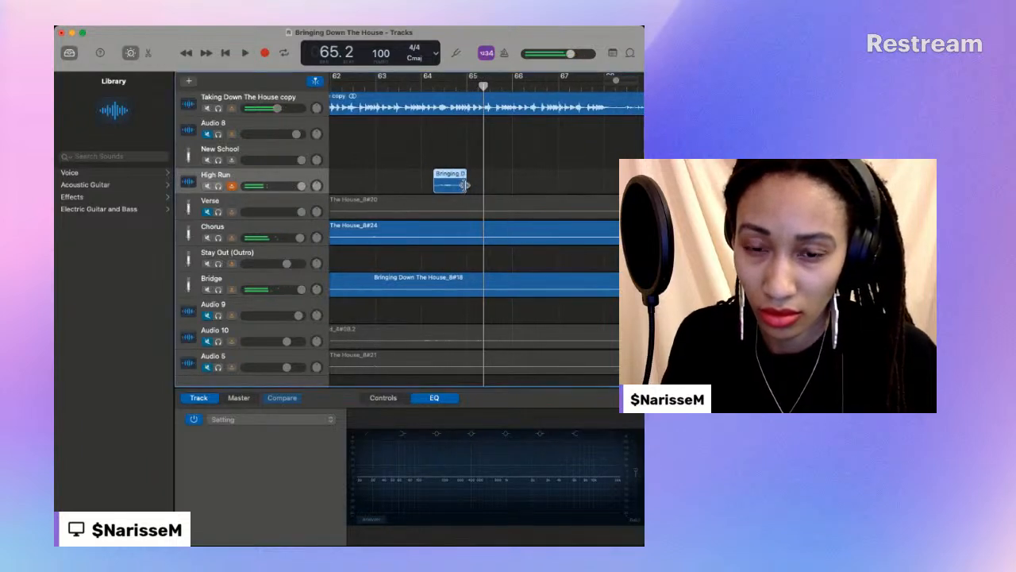
- Extend the end of the High Run take past bar 65 and play it through to bar 65.2
drag(467, 189, 490, 189)
key(space)
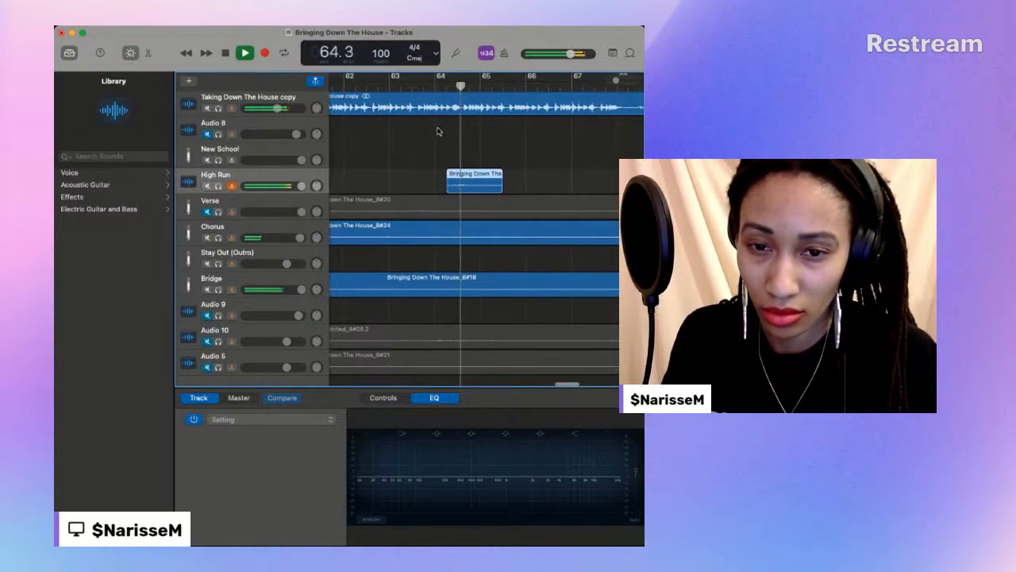
key(space)
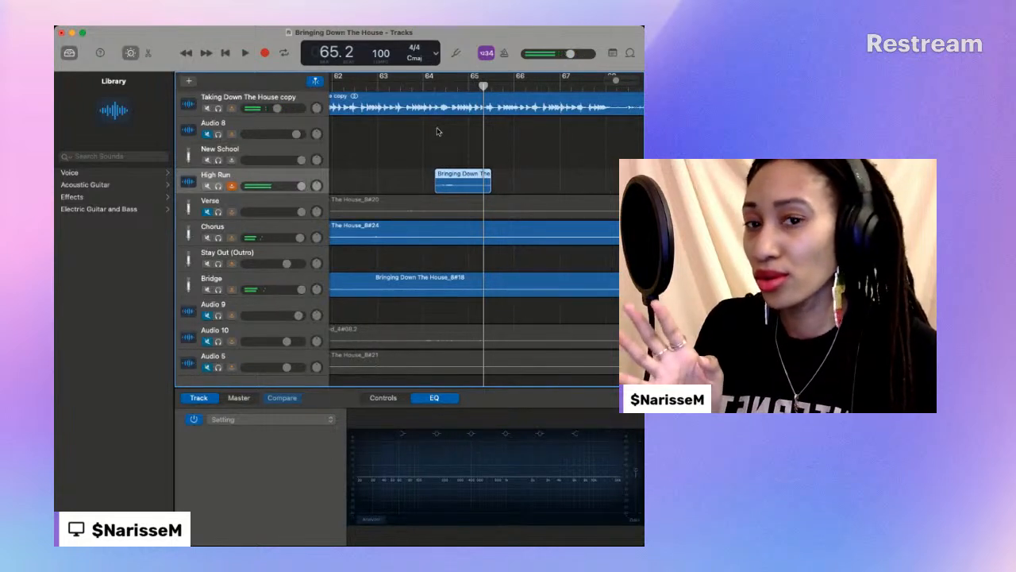
- Record a short vocal take on the Audio 8 track from bar 64.2 to bar 65.4
click(434, 86)
click(230, 123)
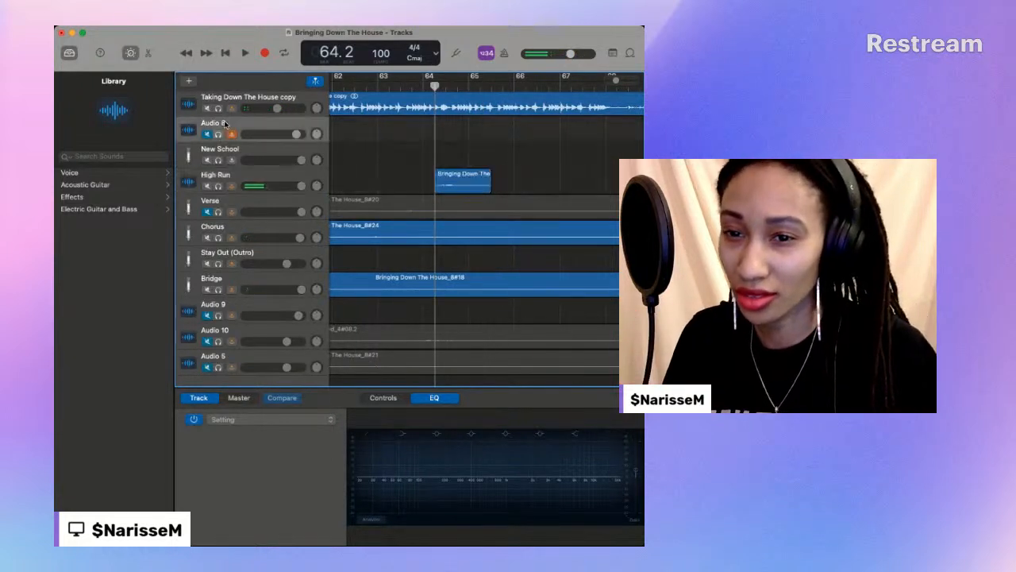
click(265, 53)
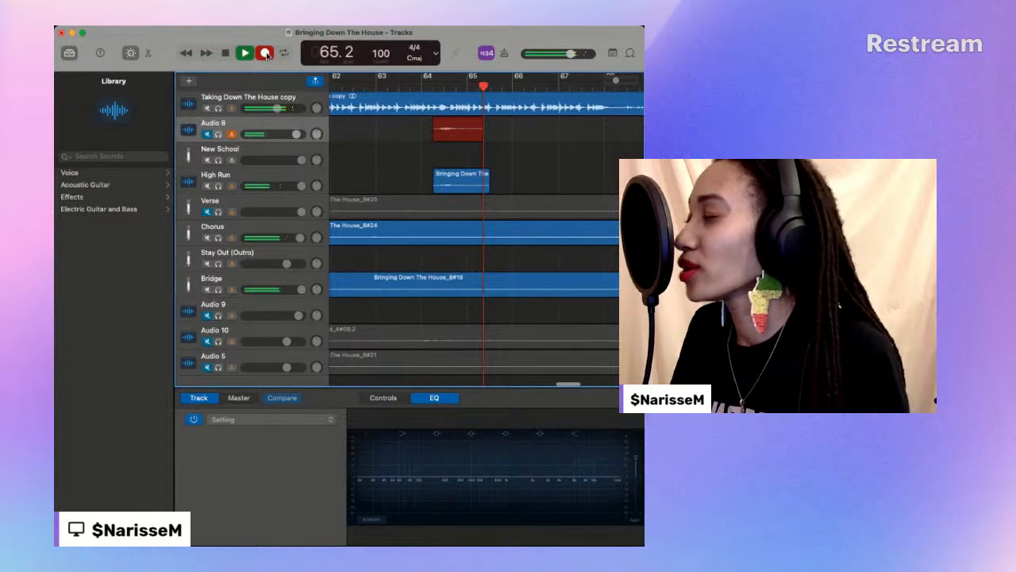
click(266, 54)
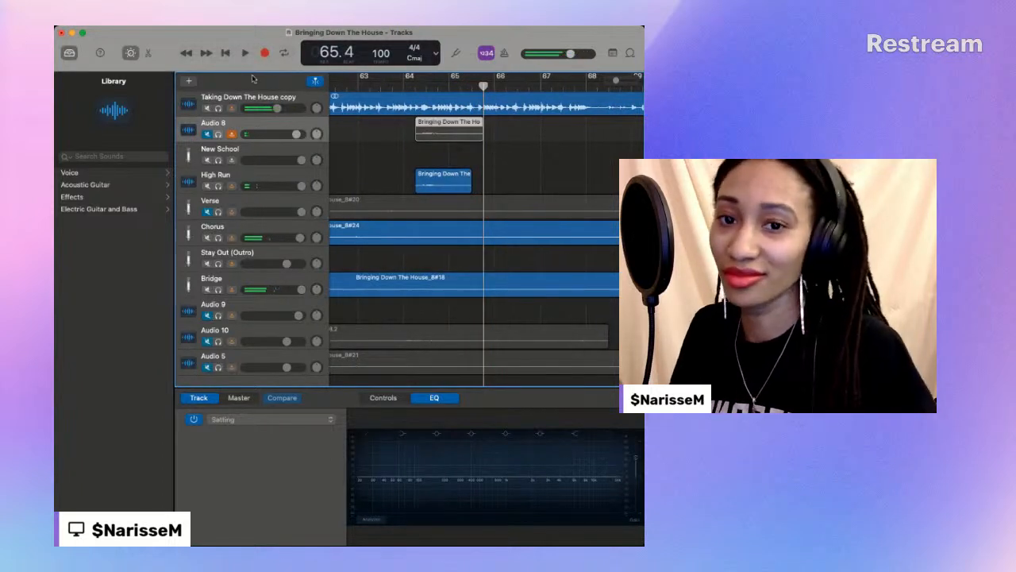
- Record a new take on Audio 8 from bar 64 to bar 66, with Audio 8 unmuted and High Run muted
click(401, 86)
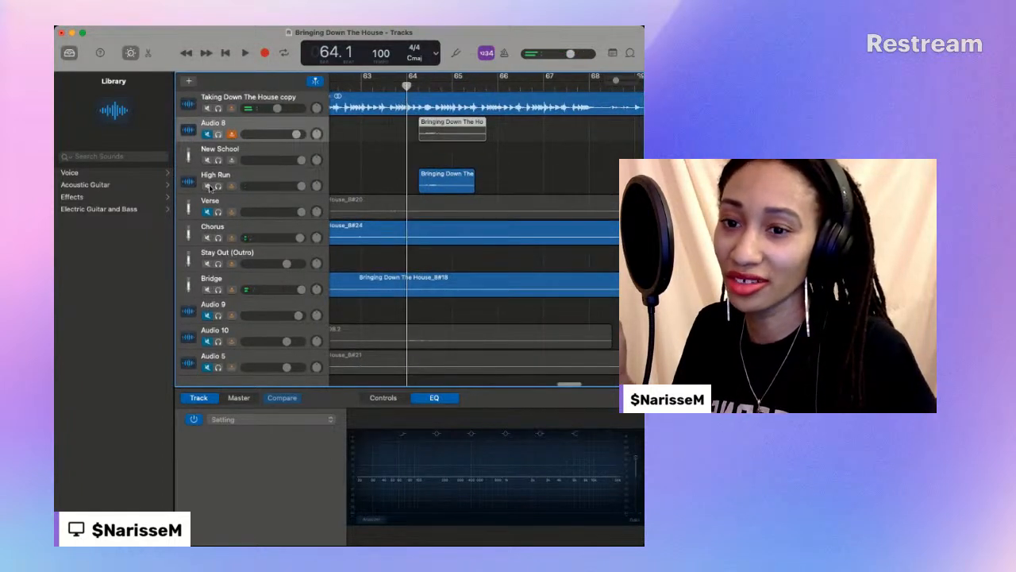
click(269, 134)
click(264, 53)
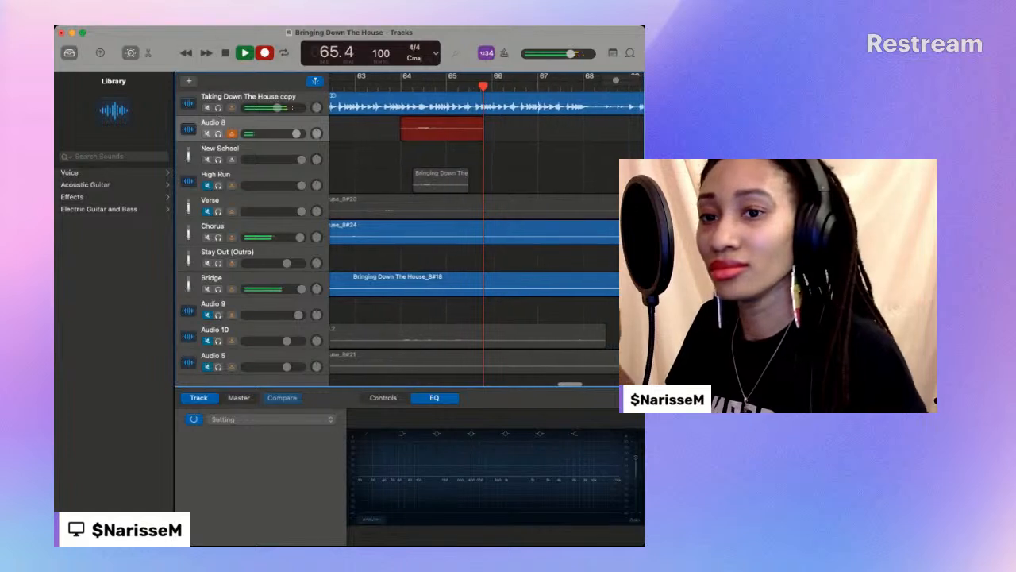
click(226, 54)
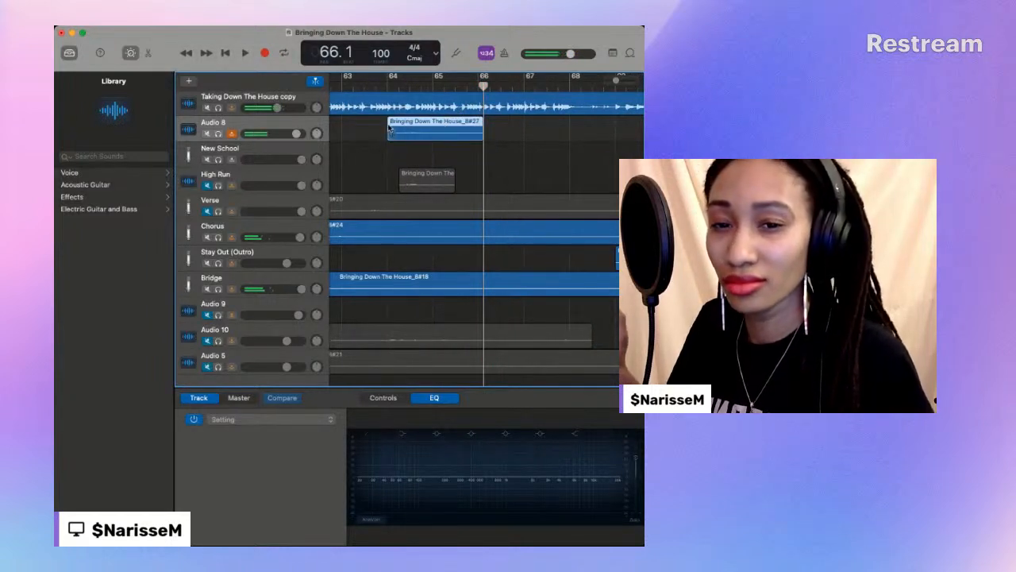
- Replace the High Run take with the new Audio 8 take at bar 64 and play it back unmuted up to bar 66
drag(413, 169, 413, 171)
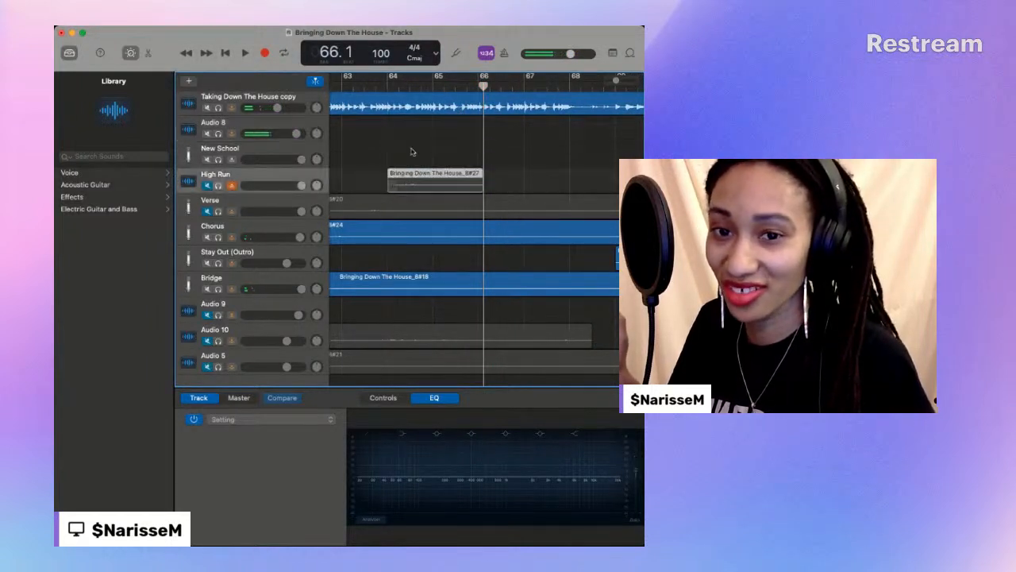
click(388, 86)
key(space)
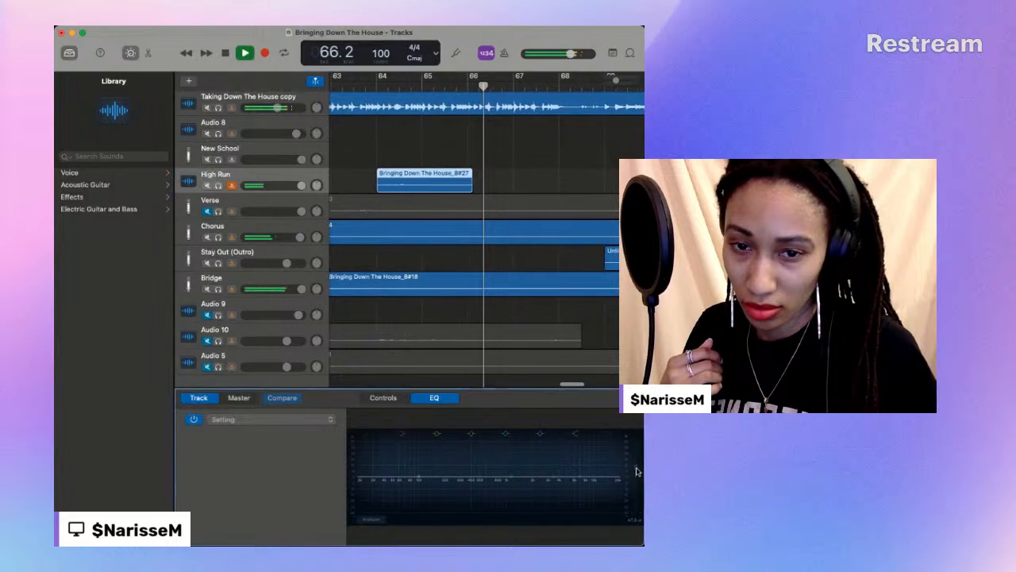
click(342, 86)
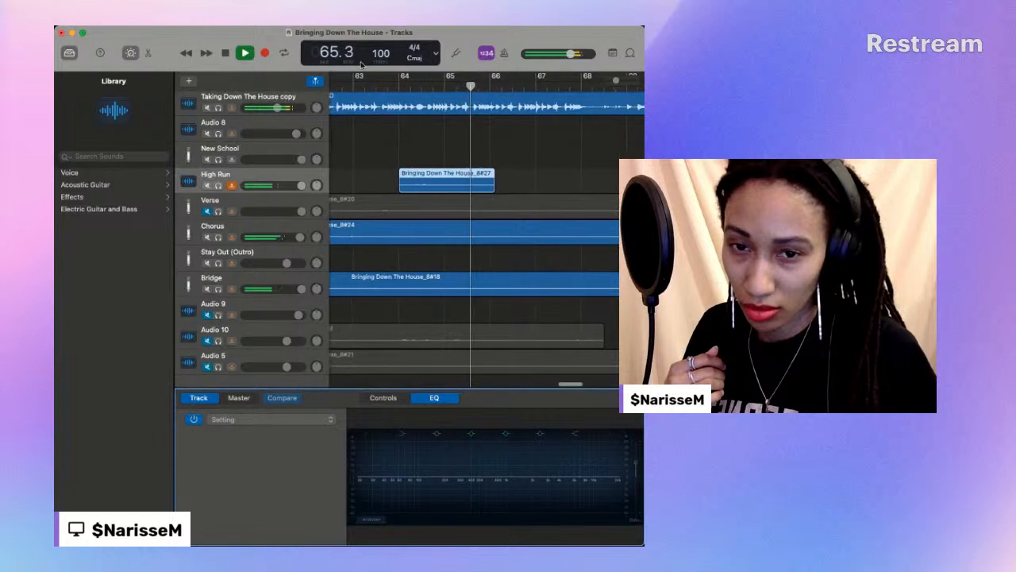
key(space)
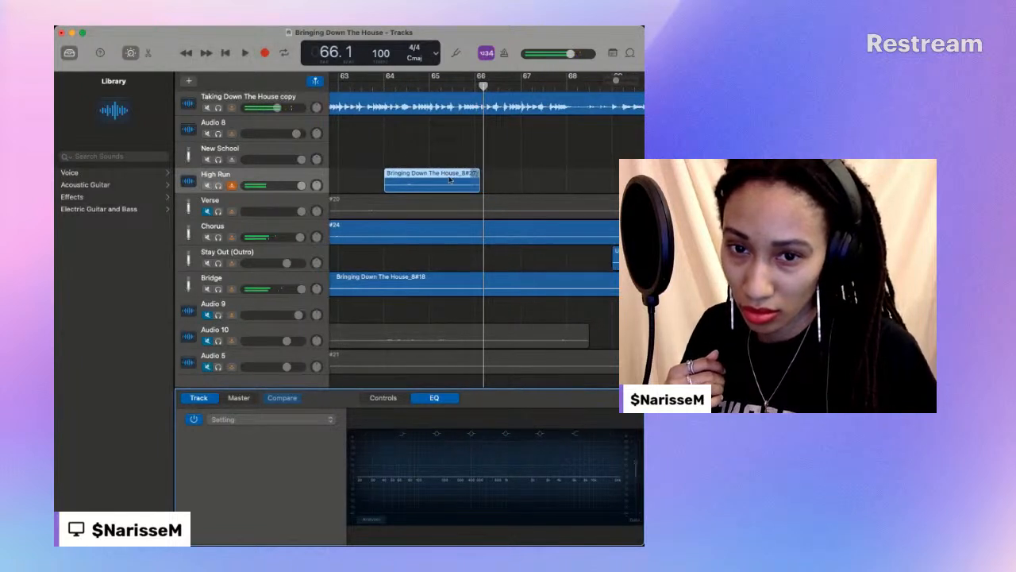
- Trim the High Run take to start just after bar 64 and end between bars 65 and 66, playing it back from bar 64
drag(473, 182, 463, 181)
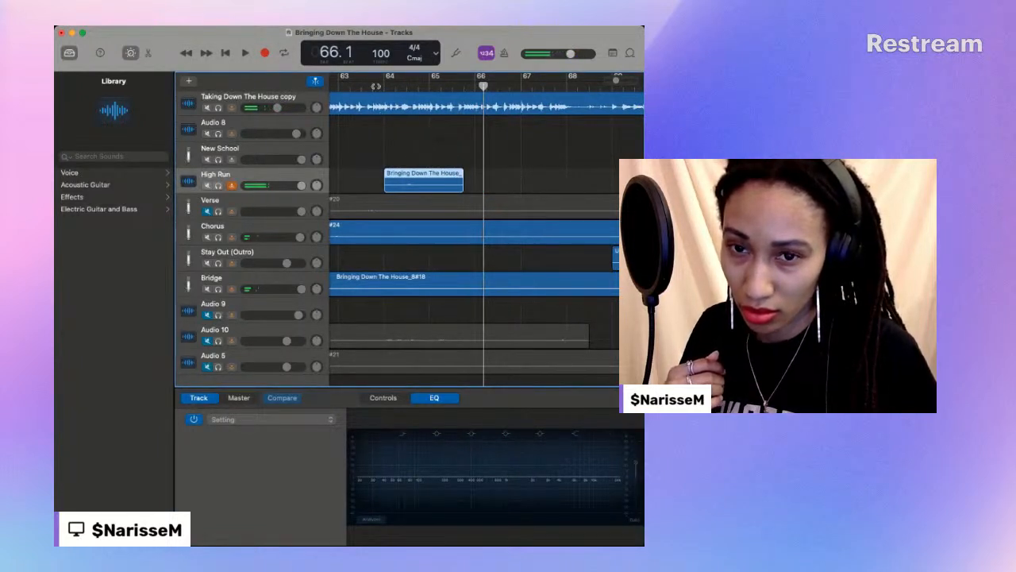
click(385, 87)
key(space)
scroll(381, 88, left, 1)
scroll(441, 160, left, 2)
key(space)
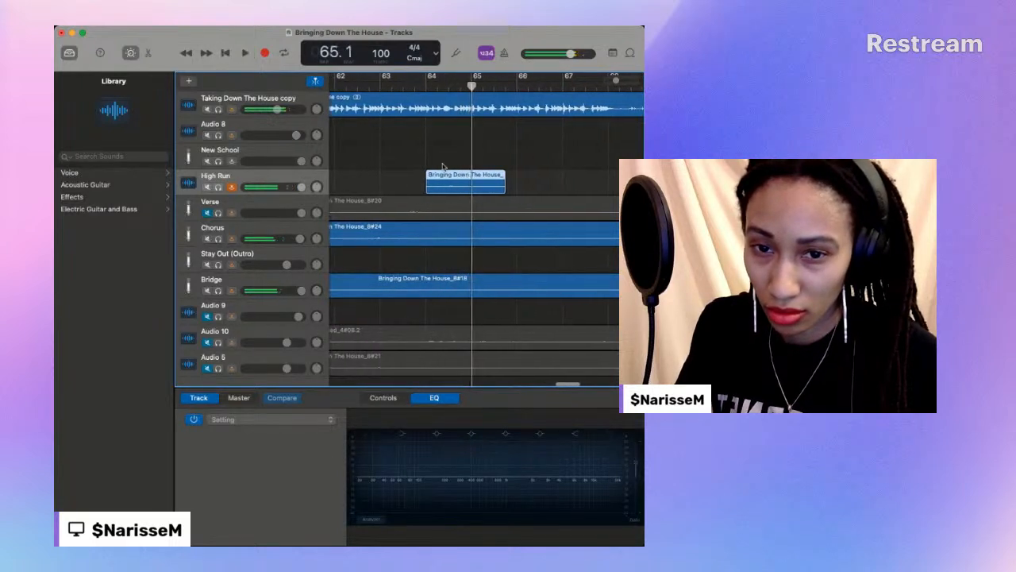
drag(429, 186, 437, 186)
scroll(421, 99, left, 1)
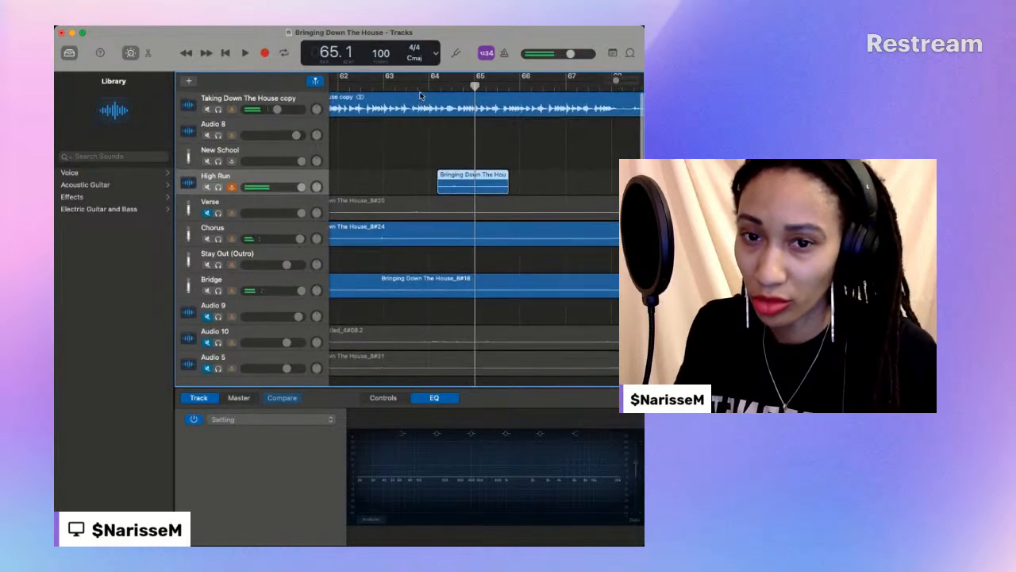
- Return to bar 64 and delete the take on the High Run track
click(425, 89)
scroll(425, 90, left, 1)
click(274, 120)
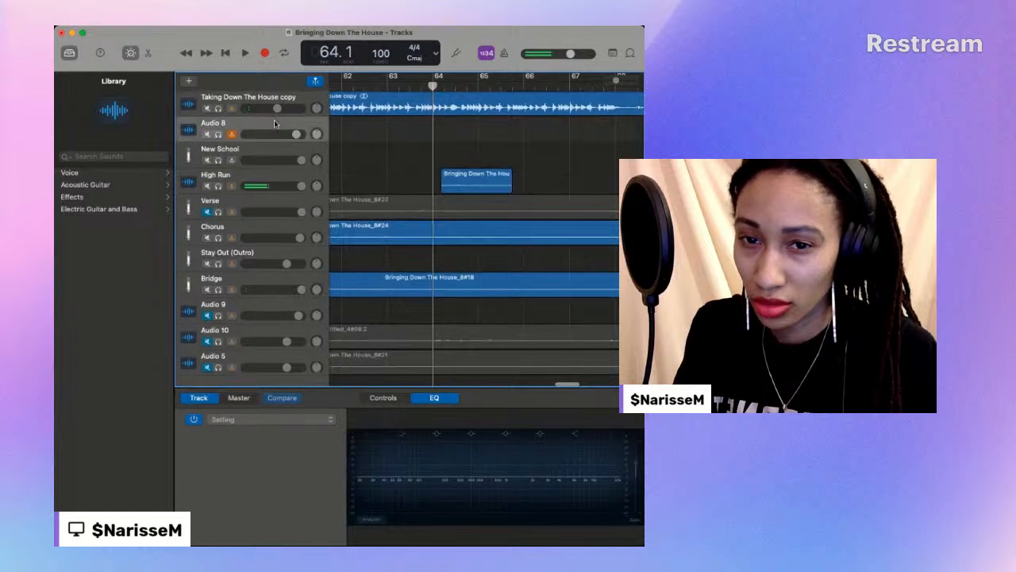
click(469, 174)
key(Delete)
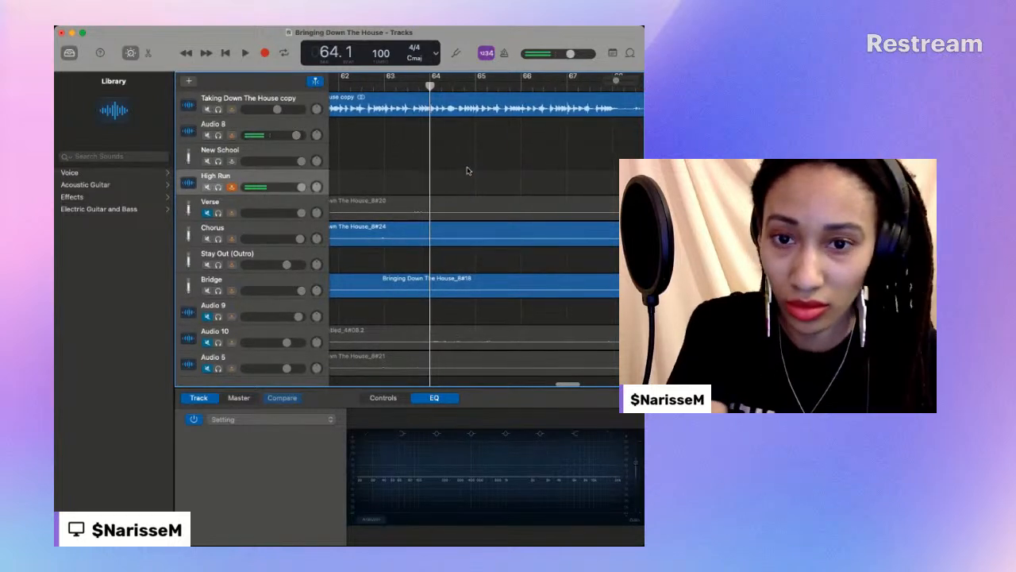
- Record another vocal take on the Audio 8 track from bar 64 to bar 65.3
click(346, 126)
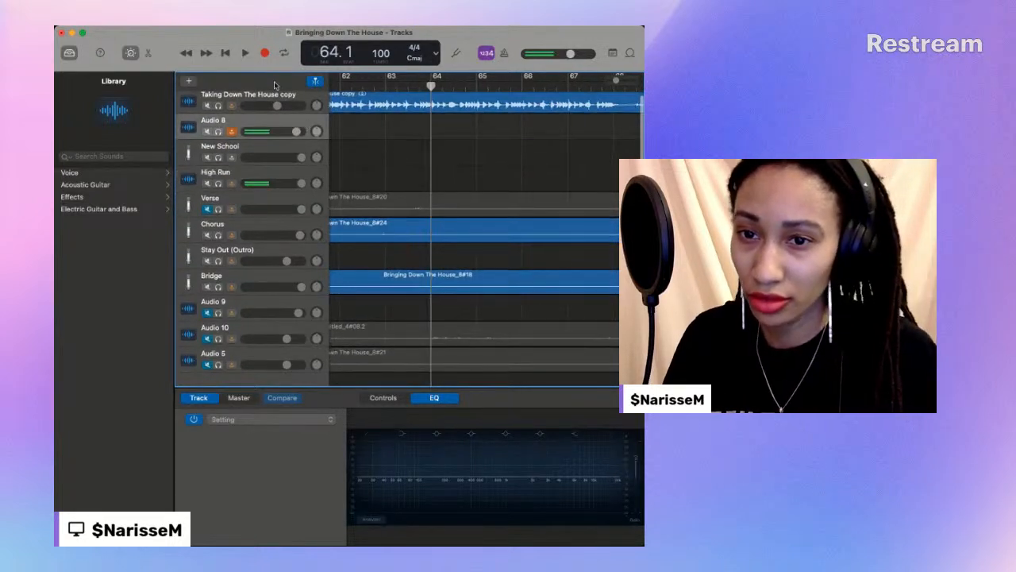
click(265, 53)
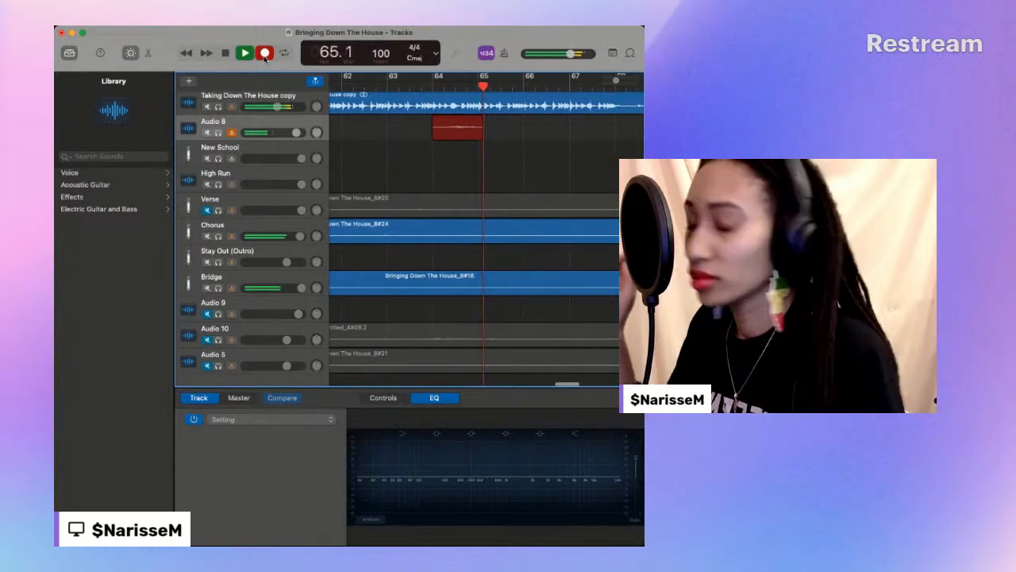
click(265, 54)
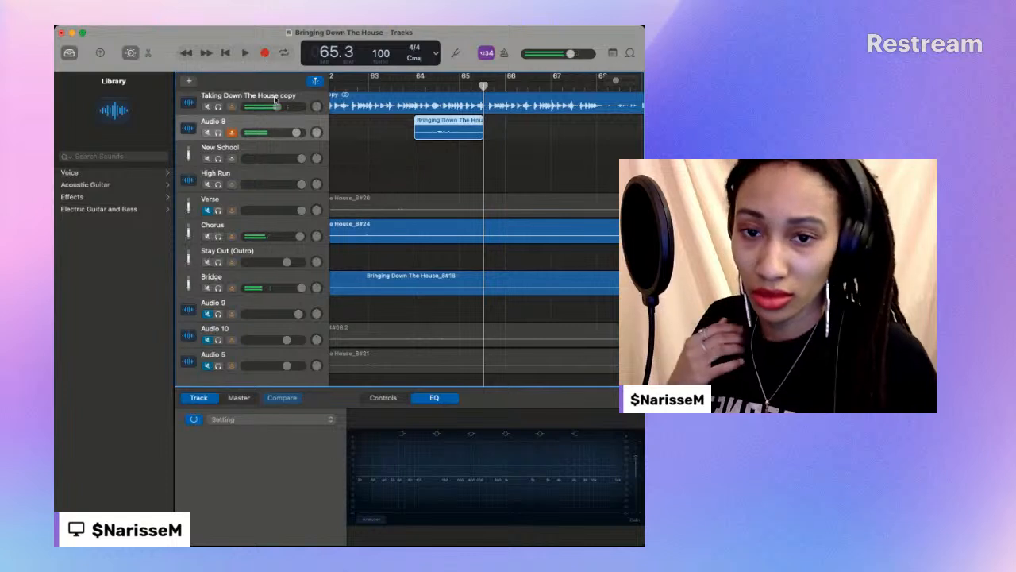
- Move the latest Audio 8 take to the High Run track at bar 64 and play it there
drag(447, 121, 447, 169)
click(414, 86)
key(space)
scroll(414, 87, left, 1)
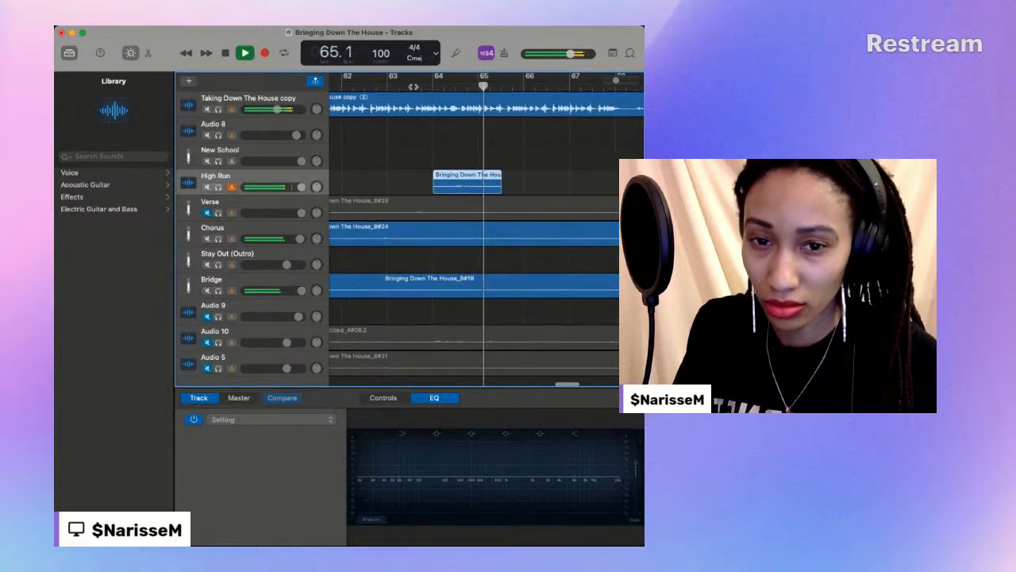
key(space)
- Adjust the EQ output gain of the High Run track and play its take again from bar 64
click(635, 472)
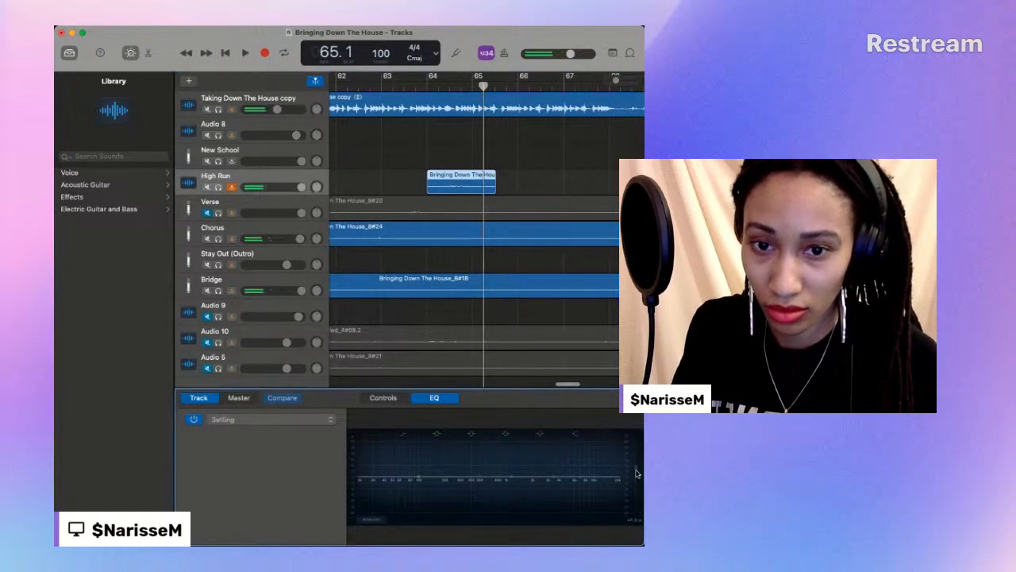
click(426, 85)
key(space)
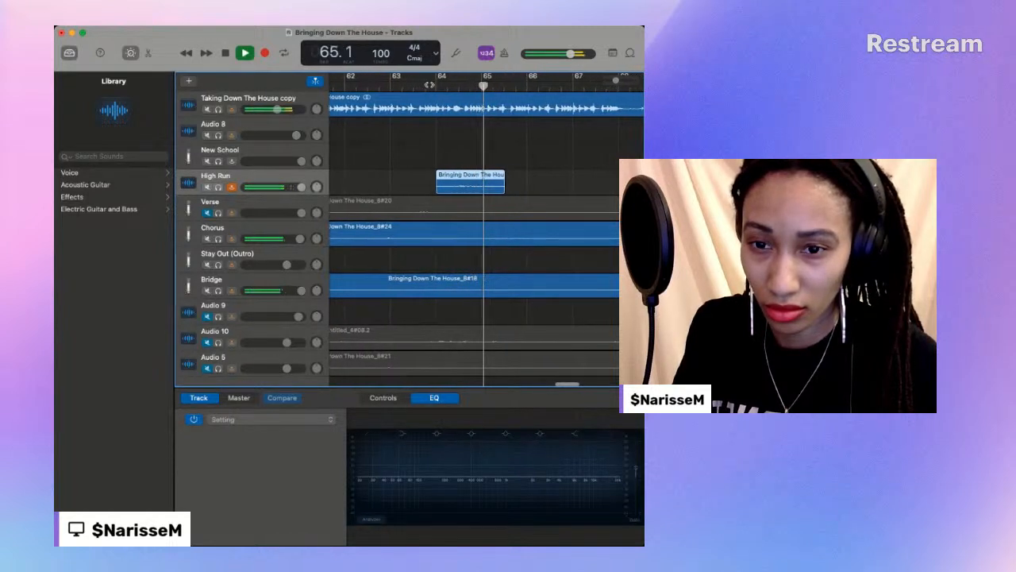
- Stop playback and apply the Dance Vocal preset to the High Run track, matching the Chorus track's preset
key(space)
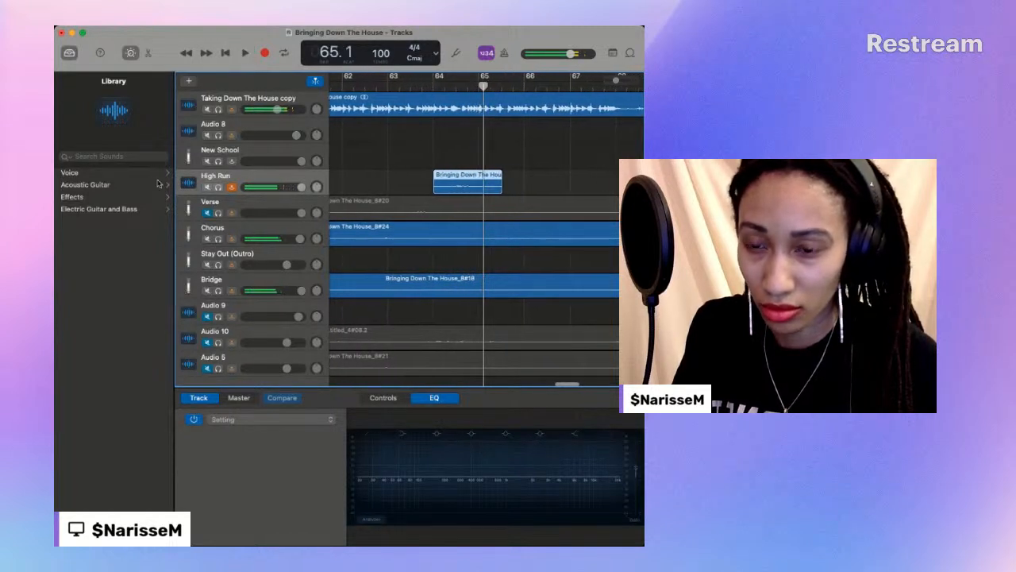
click(225, 261)
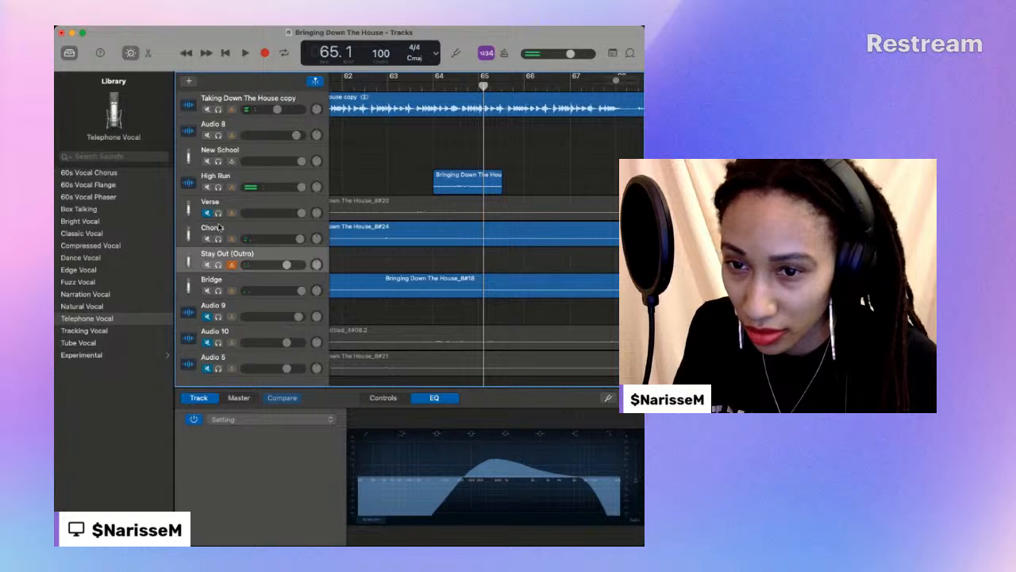
click(219, 228)
scroll(219, 228, down, 1)
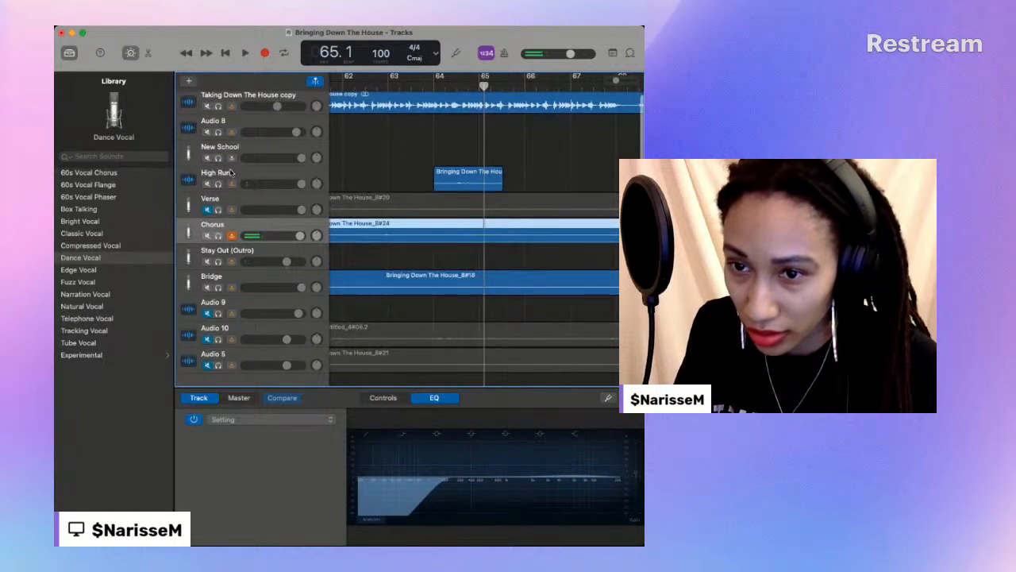
click(230, 173)
click(80, 173)
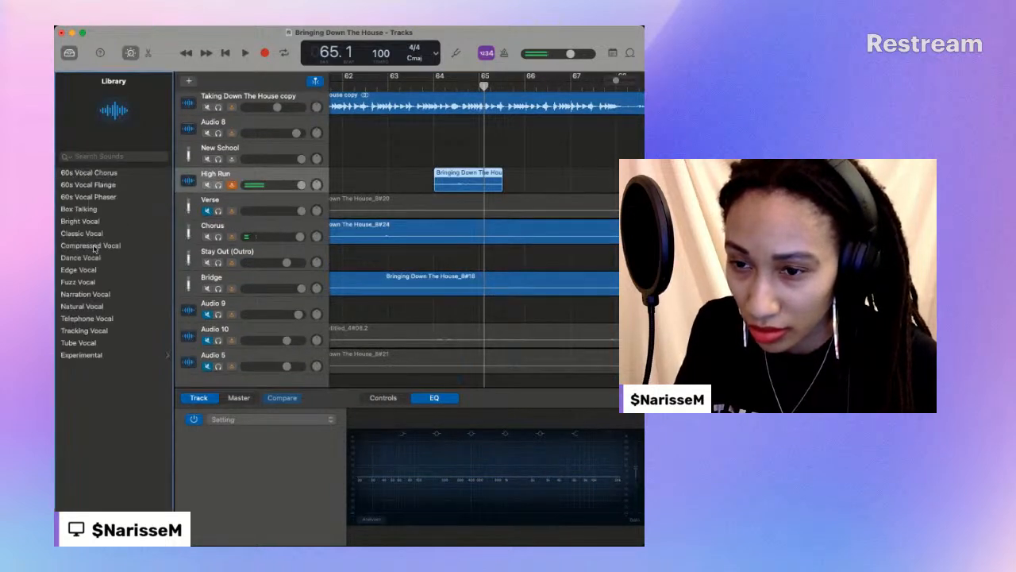
click(80, 257)
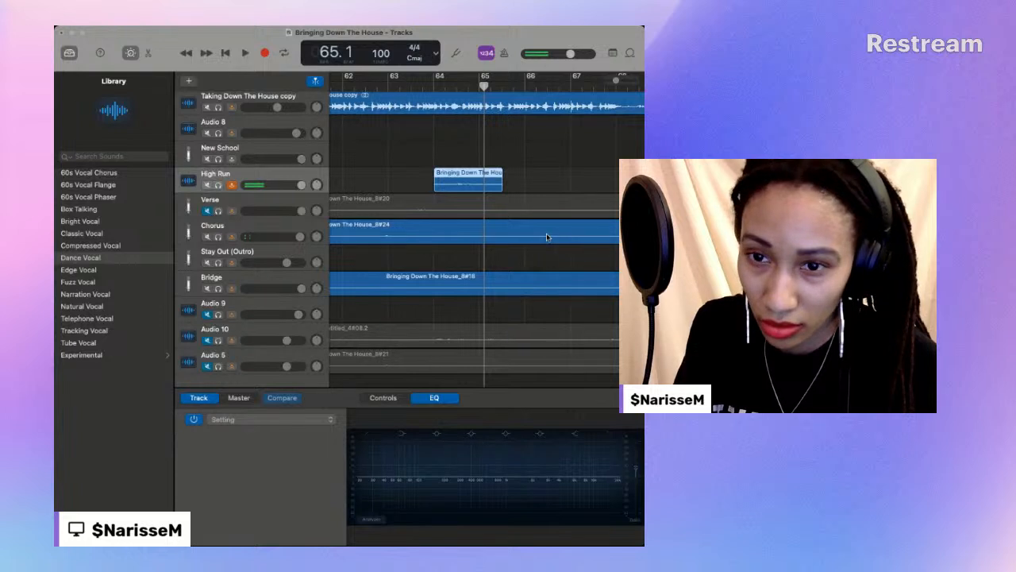
- Play the High Run take, trim its end back to about bar 65 and play it again
key(space)
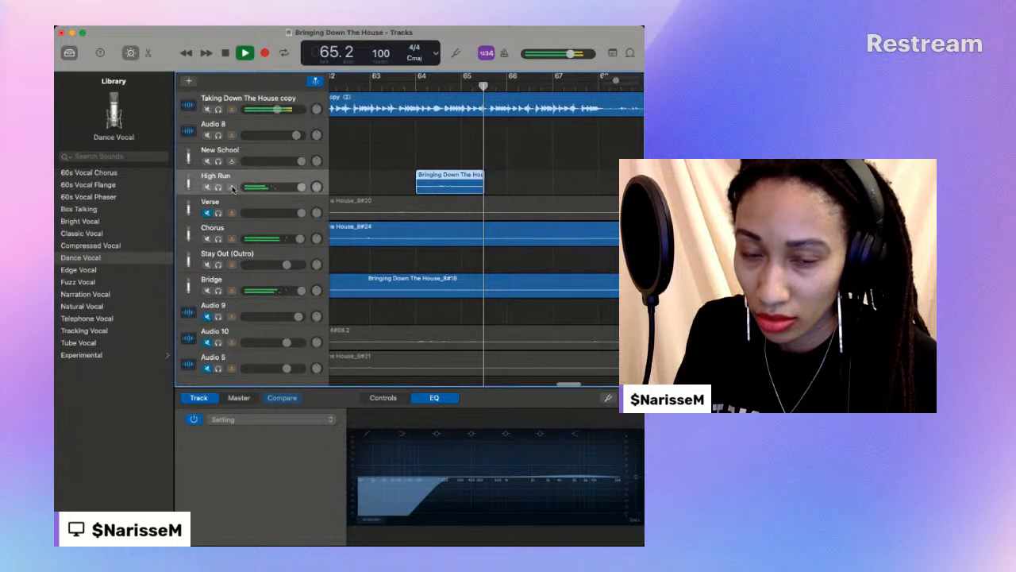
key(space)
drag(464, 185, 451, 184)
key(space)
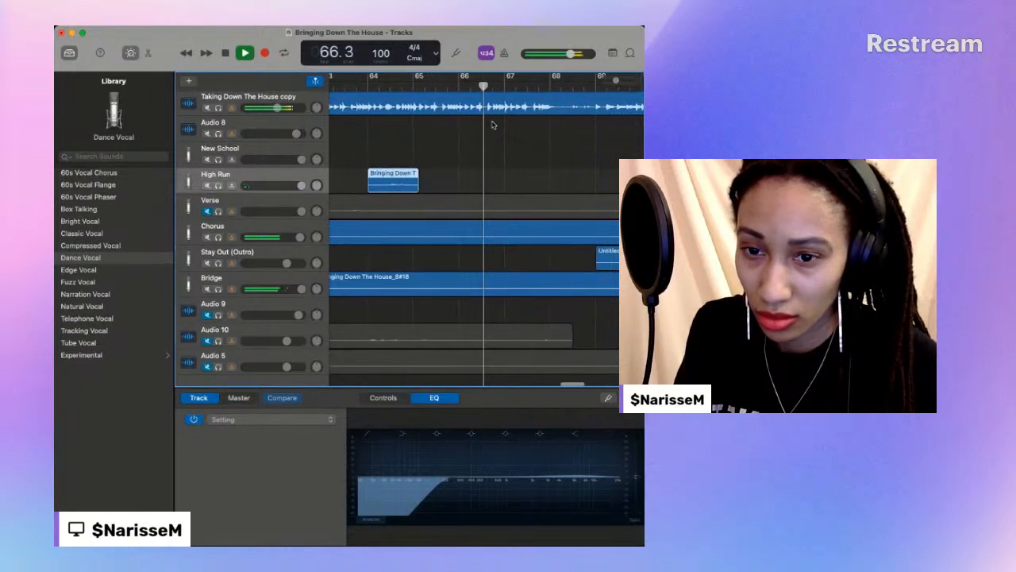
key(space)
- Play the arrangement from about bar 60 to hear the High Run take together with the Chorus and Bridge vocals
drag(618, 84, 607, 82)
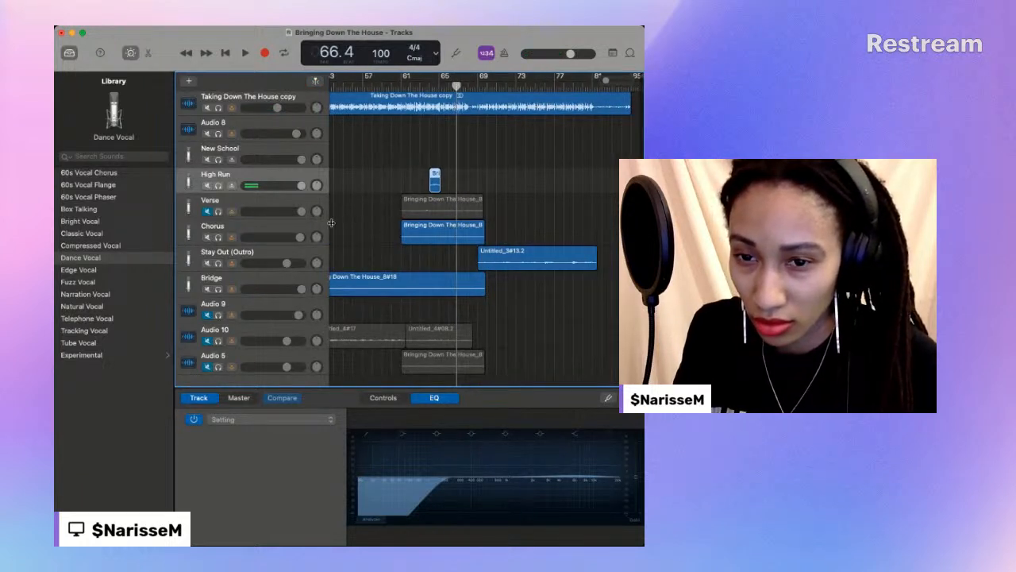
click(417, 228)
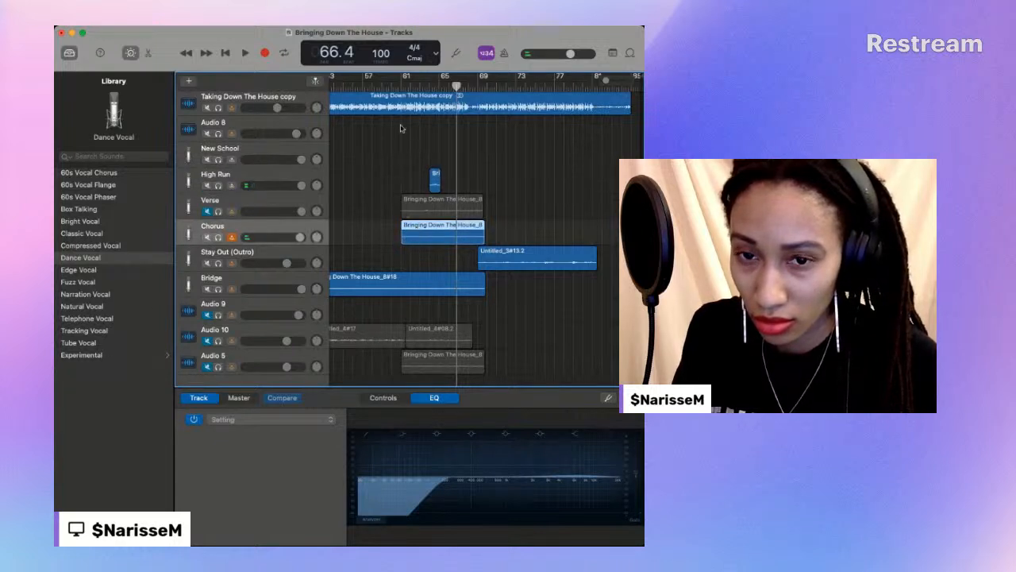
click(394, 86)
key(space)
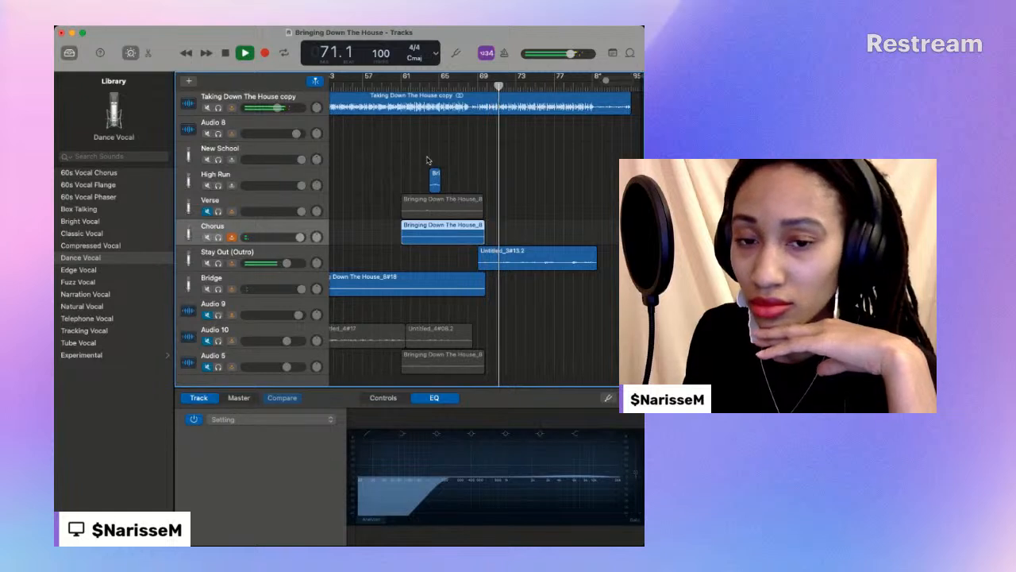
- Delete the muted Verse region at bar 61 and move the Chorus region below it onto the unmuted Verse track
click(443, 205)
key(Delete)
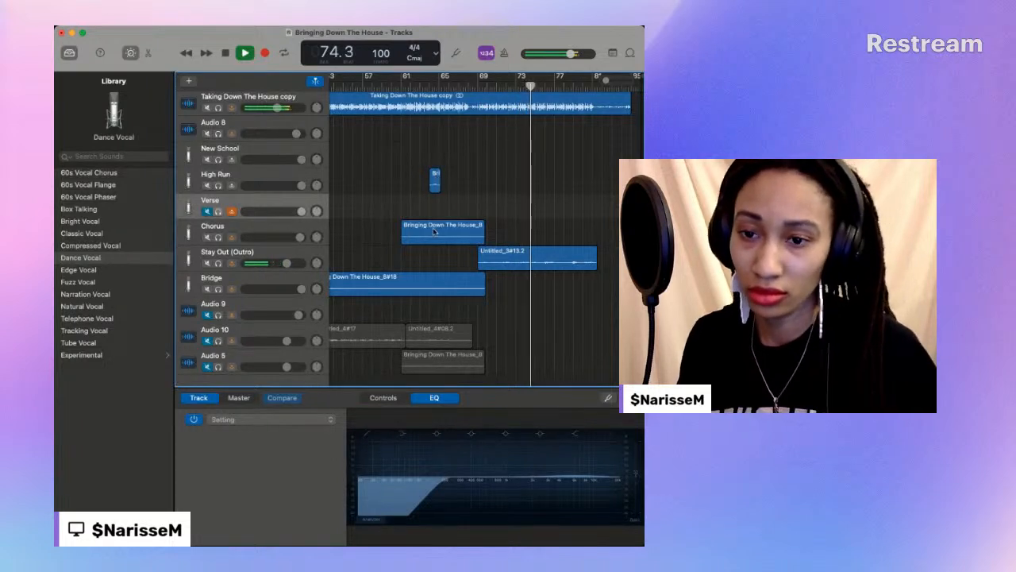
drag(436, 229, 436, 213)
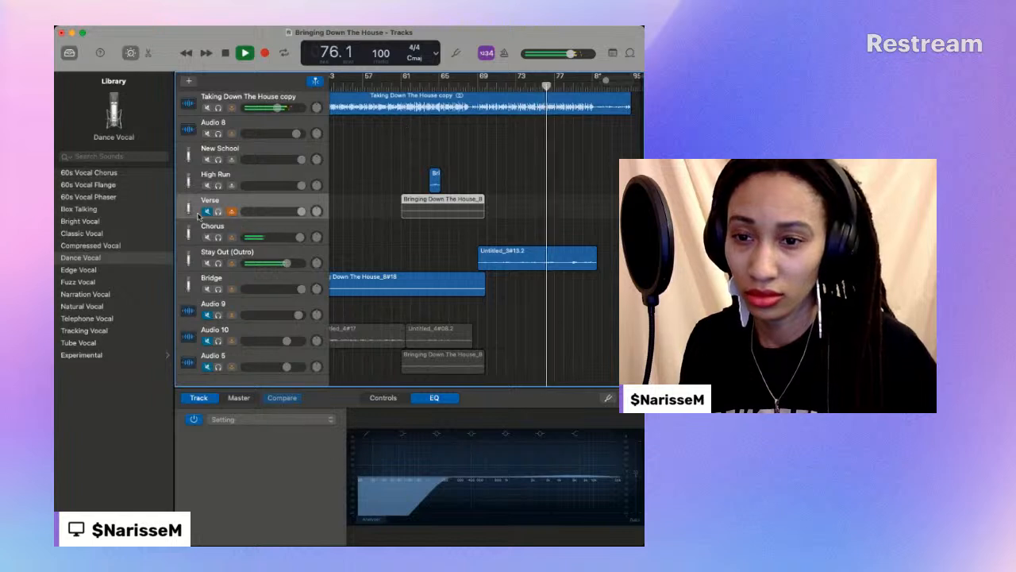
- Lower the Verse and High Run track volumes slightly while playing from about bar 60, and replay from about bar 66
click(396, 83)
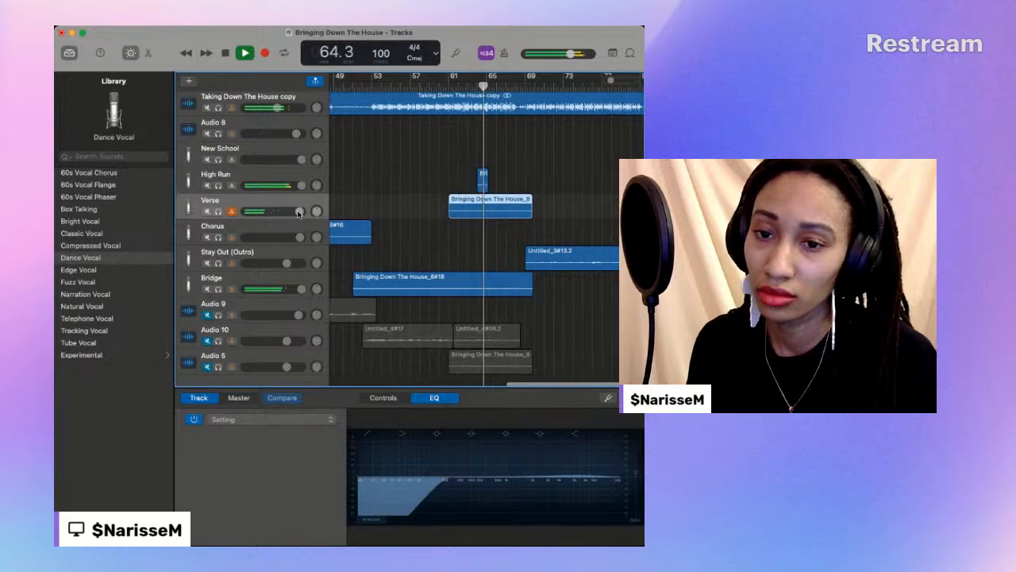
drag(301, 213, 296, 212)
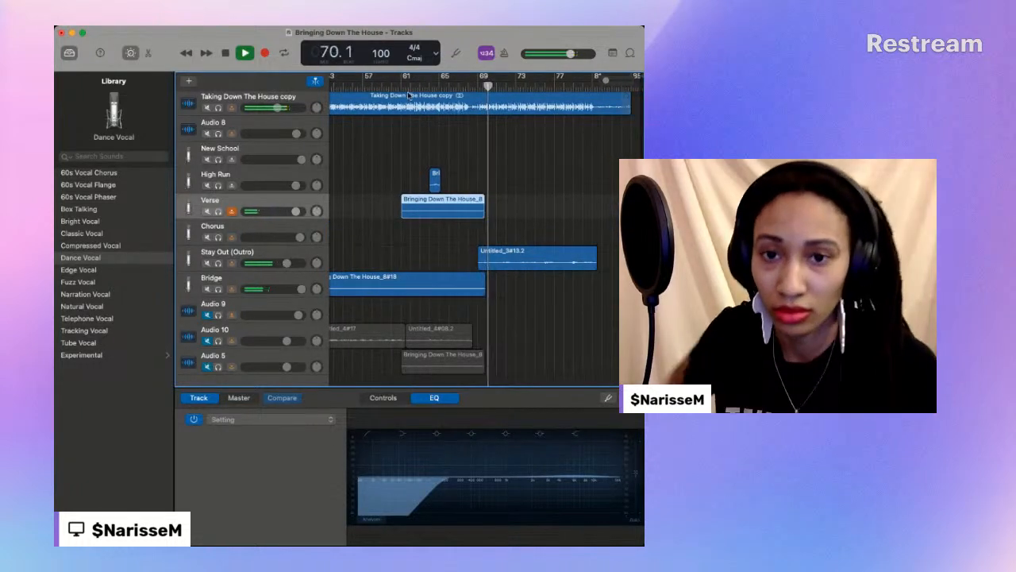
click(450, 86)
scroll(449, 86, left, 1)
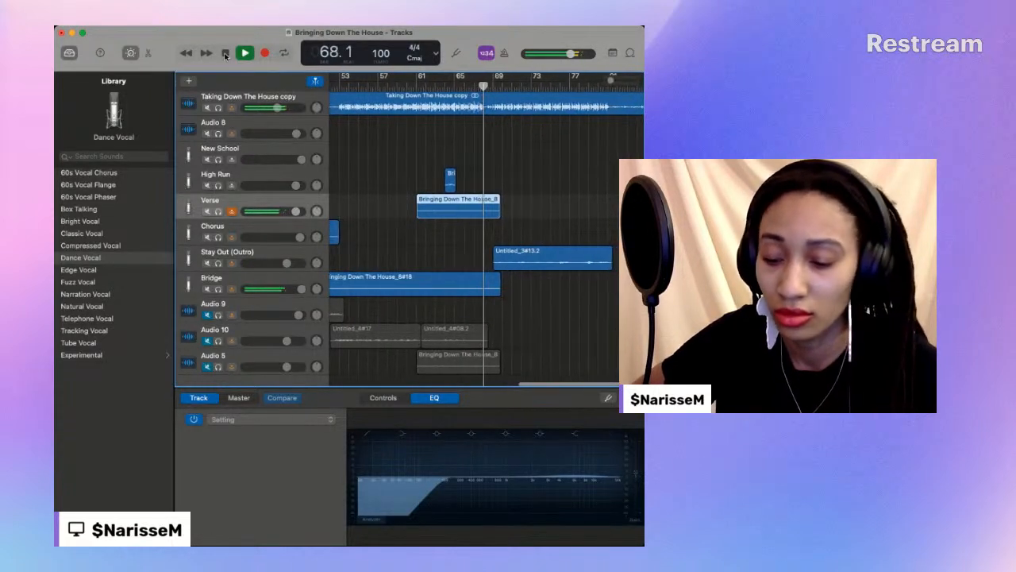
click(225, 53)
click(225, 53)
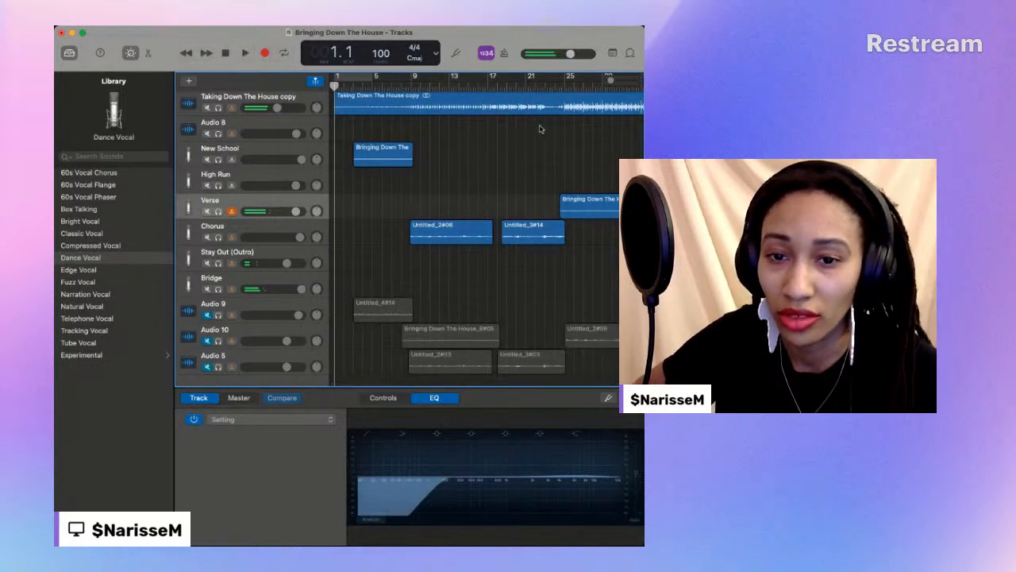
- Play from bar 67 and trim the end of the last Verse region back to about bar 69
scroll(534, 127, right, 5)
click(461, 84)
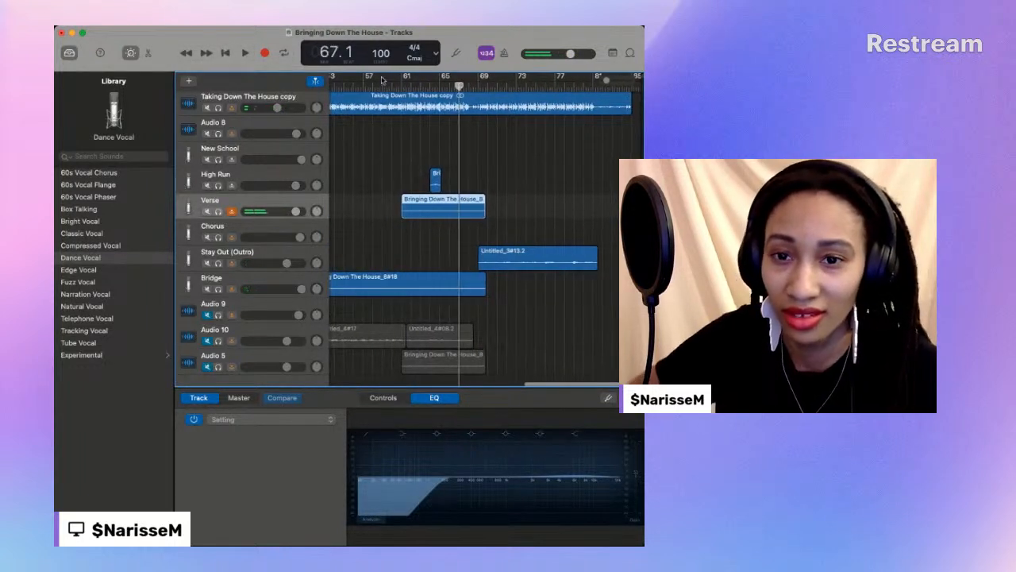
click(246, 53)
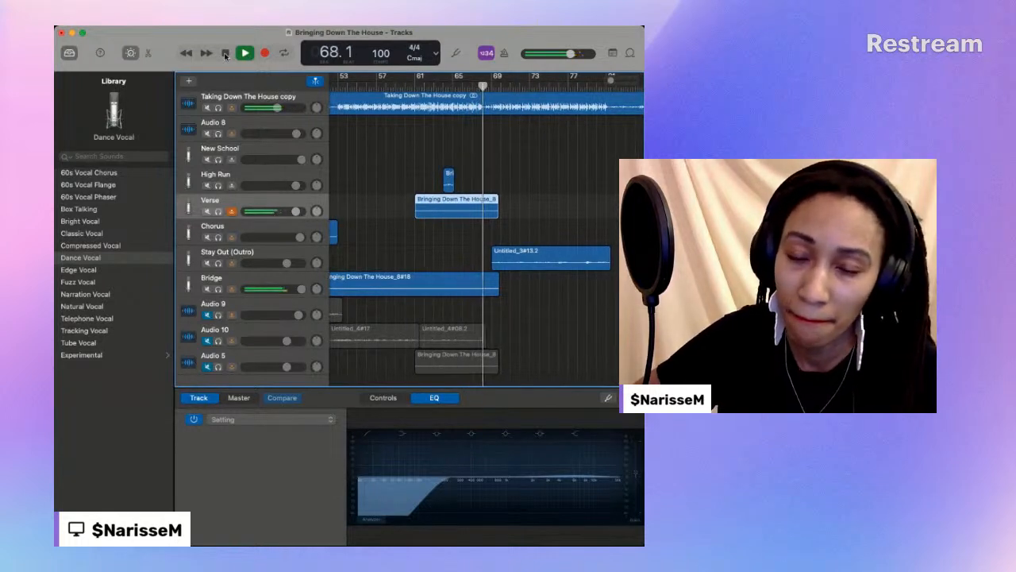
click(225, 53)
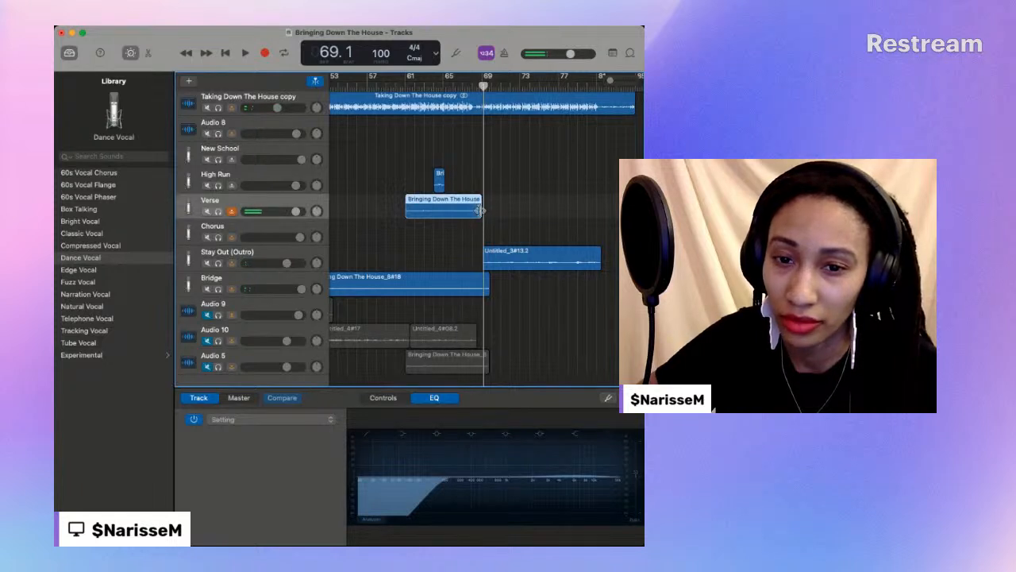
drag(484, 210, 481, 210)
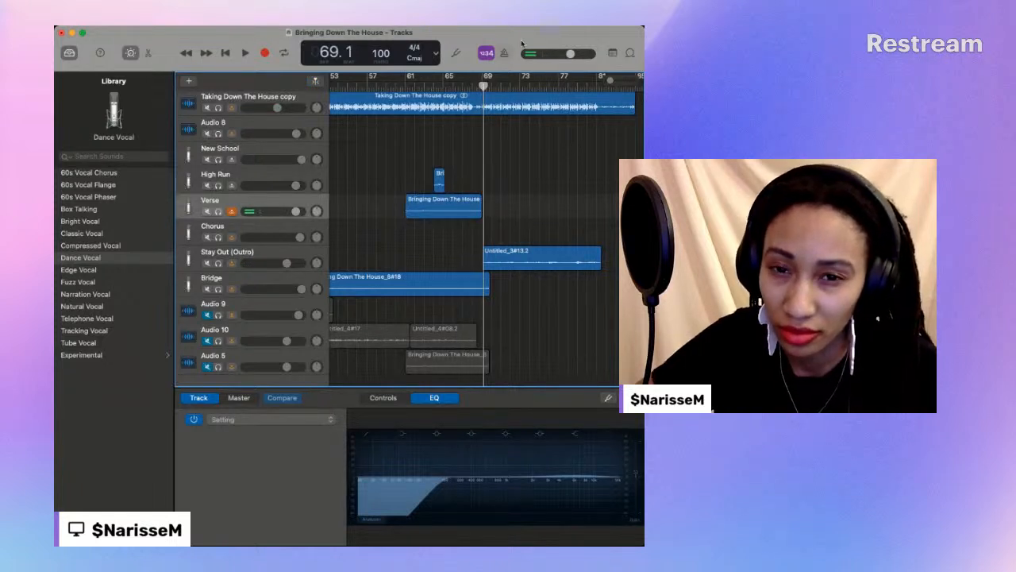
- Play from about bar 68 and extend the last Verse region's end slightly past bar 69
drag(611, 79, 619, 80)
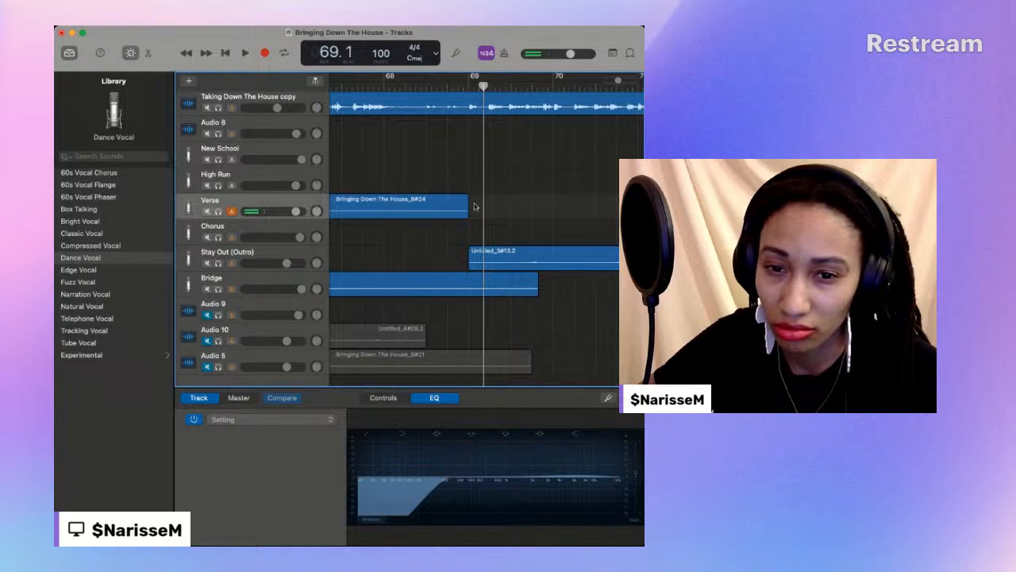
key(space)
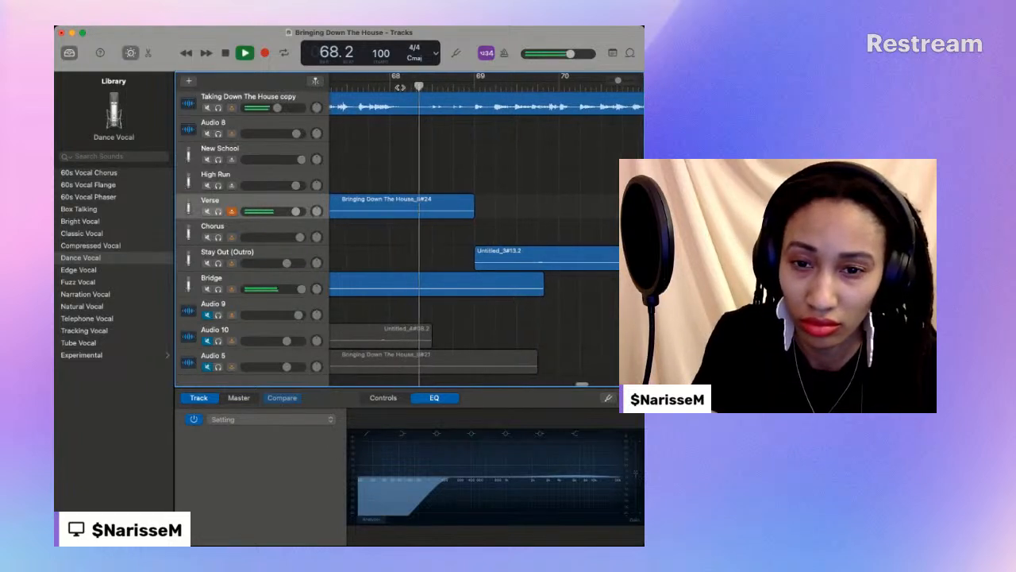
key(space)
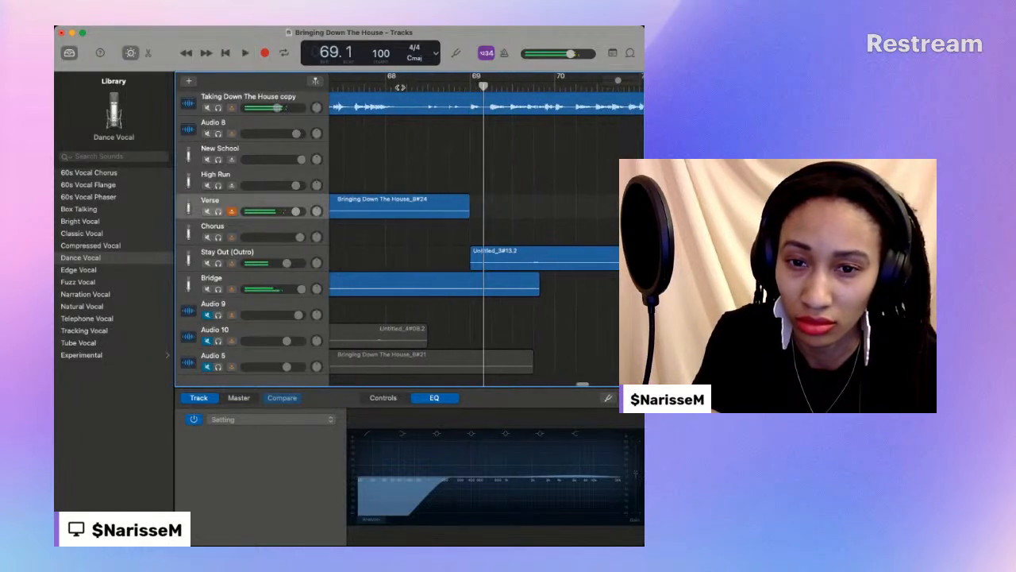
drag(466, 208, 485, 208)
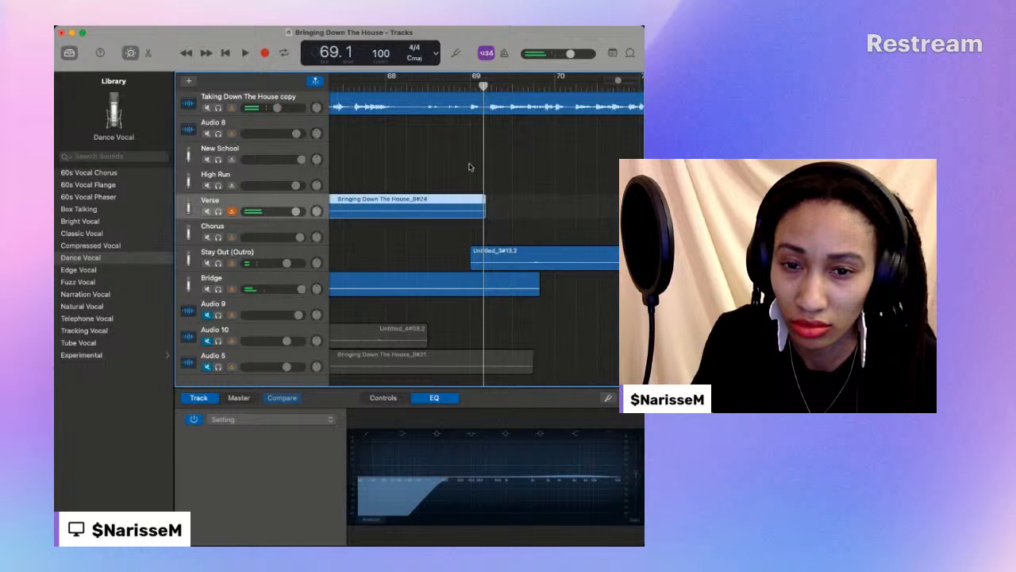
- Fine-tune the last Verse region's end just past bar 69 and replay the transition into the outro
double_click(445, 87)
key(space)
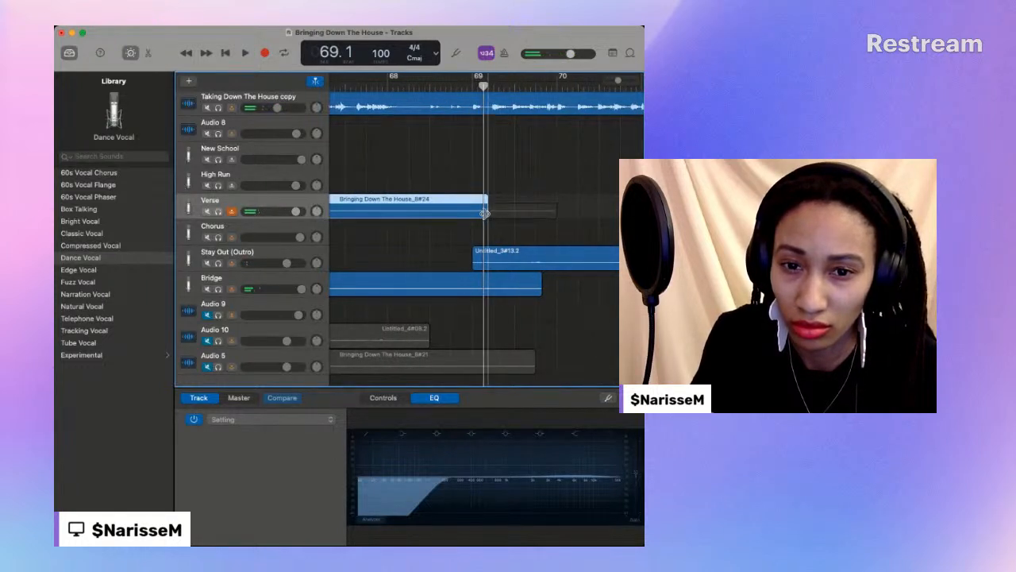
double_click(379, 85)
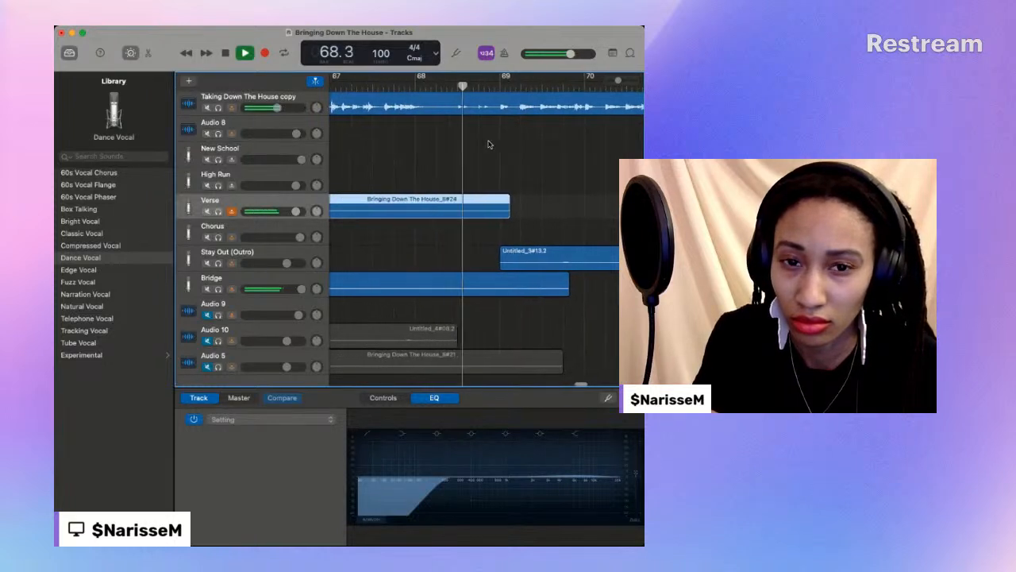
key(space)
- Play the edited section from about bar 60 through the outro and stop at bar 74
key(super+Right)
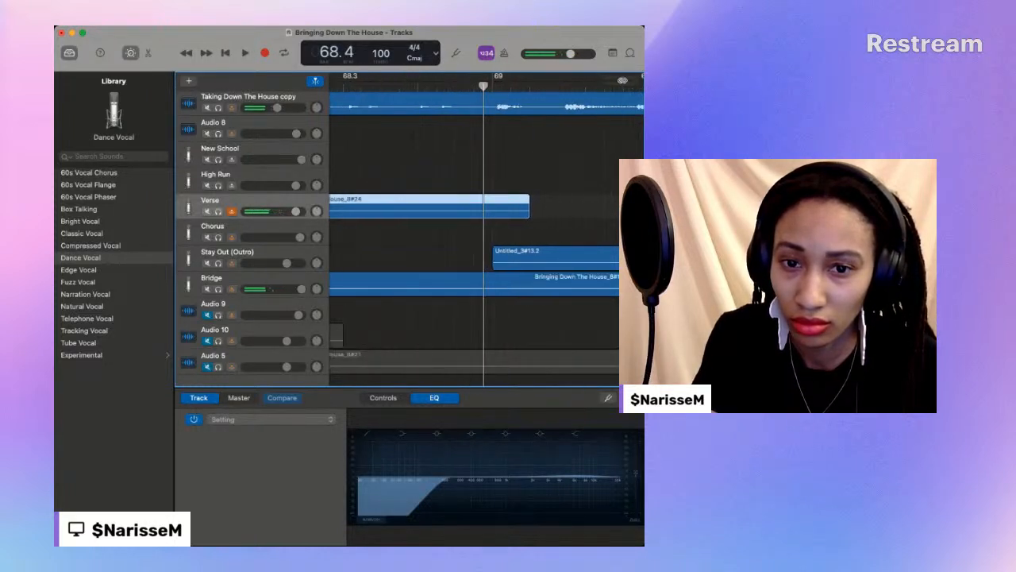
key(super+Left)
click(492, 85)
key(space)
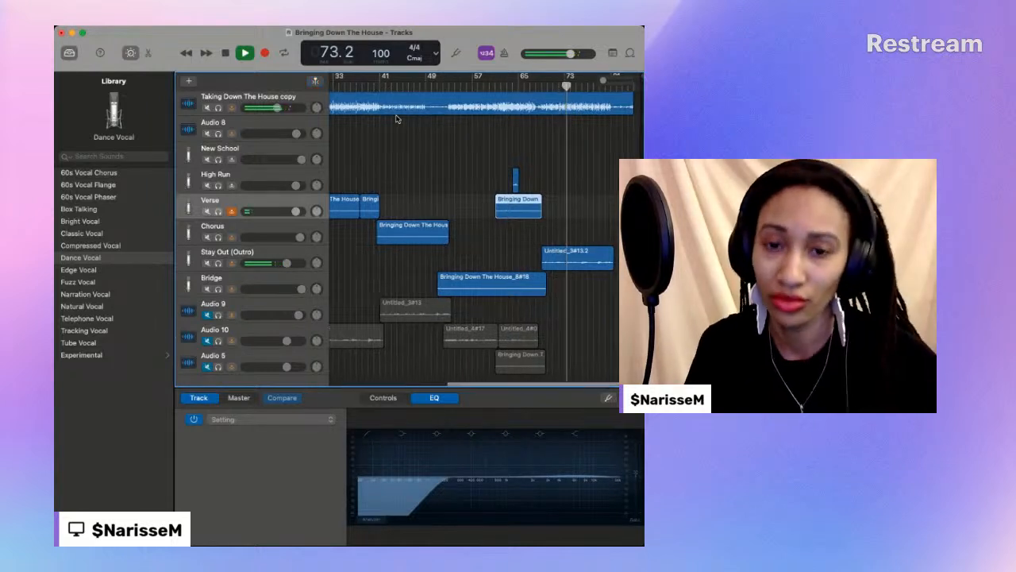
scroll(398, 119, down, 1)
click(225, 54)
- Play the arrangement from the beginning of the Bridge region at about bar 52
scroll(449, 128, left, 5)
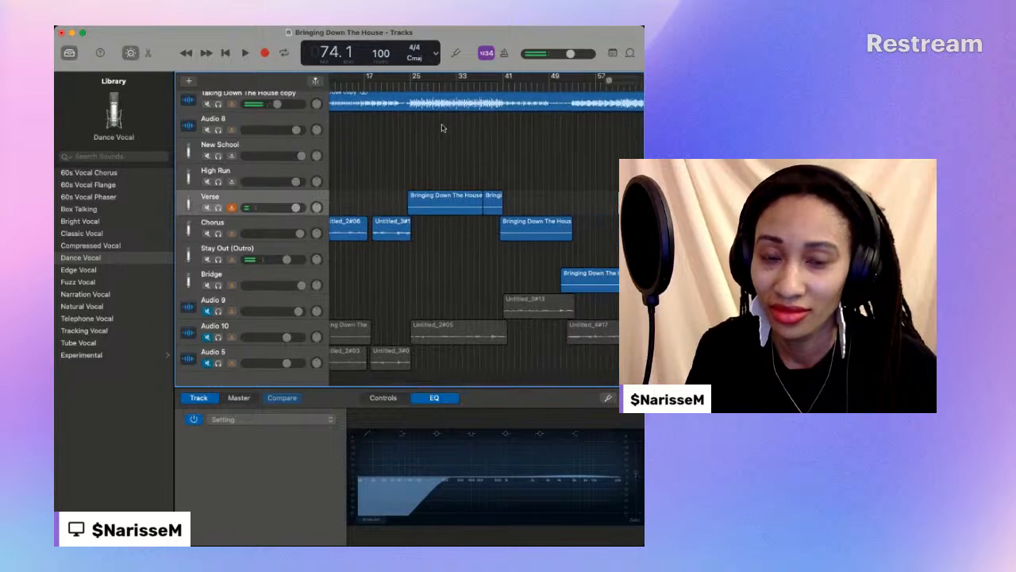
scroll(432, 127, right, 5)
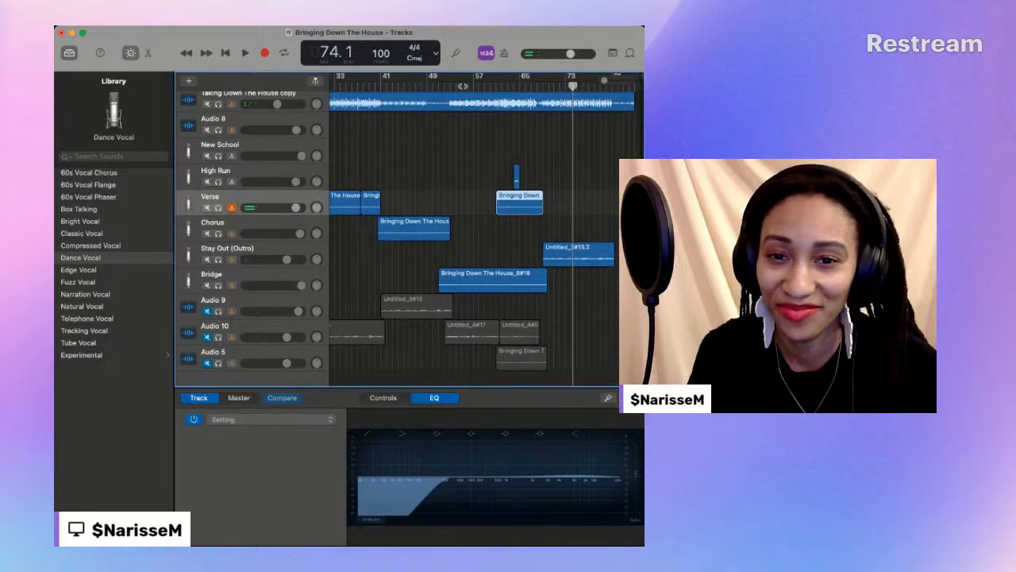
click(447, 84)
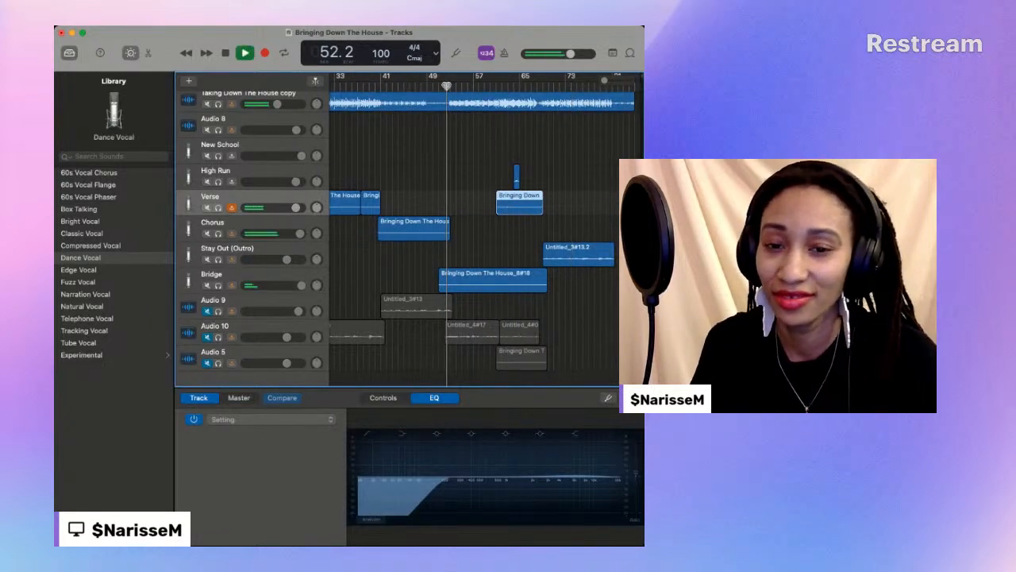
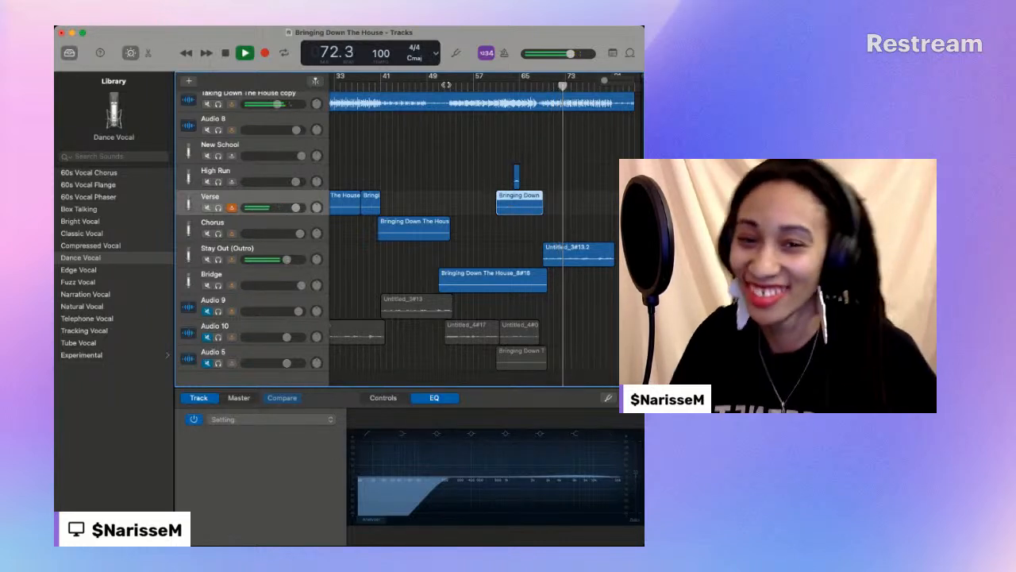
- Play the arrangement from about bar 53 through the outro, then restart playback from the beginning of the song
drag(607, 82, 605, 83)
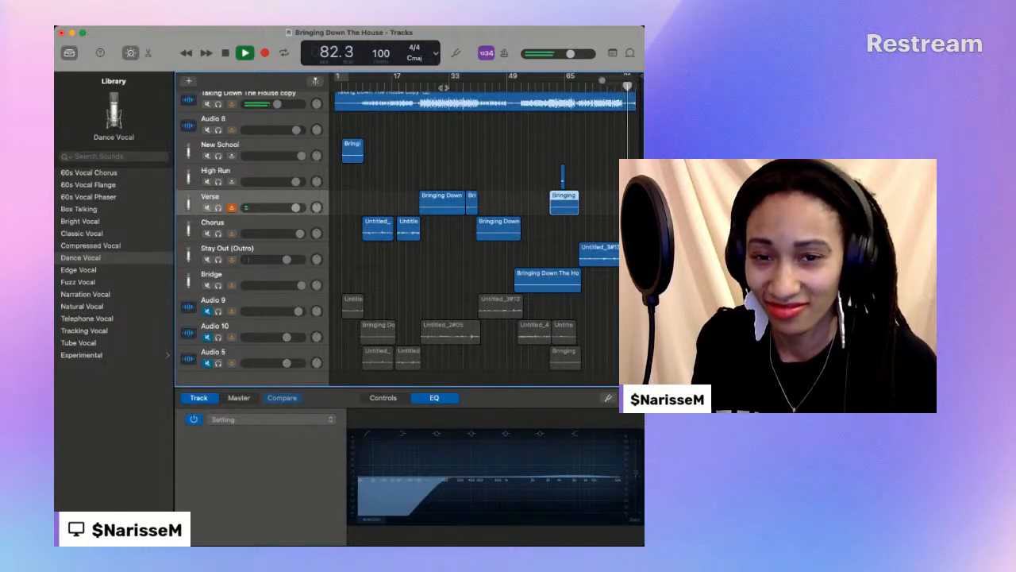
click(525, 88)
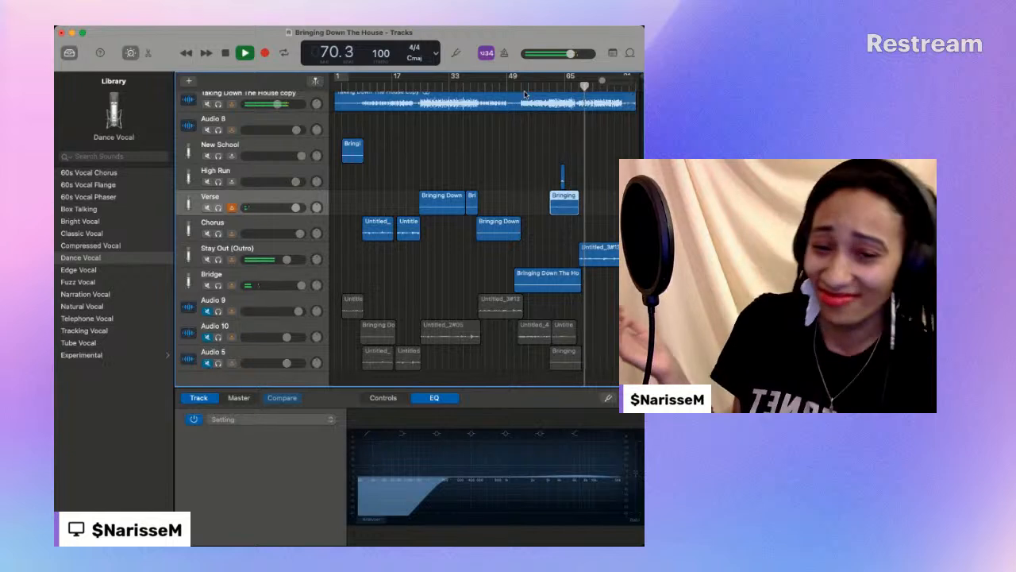
click(228, 55)
click(228, 54)
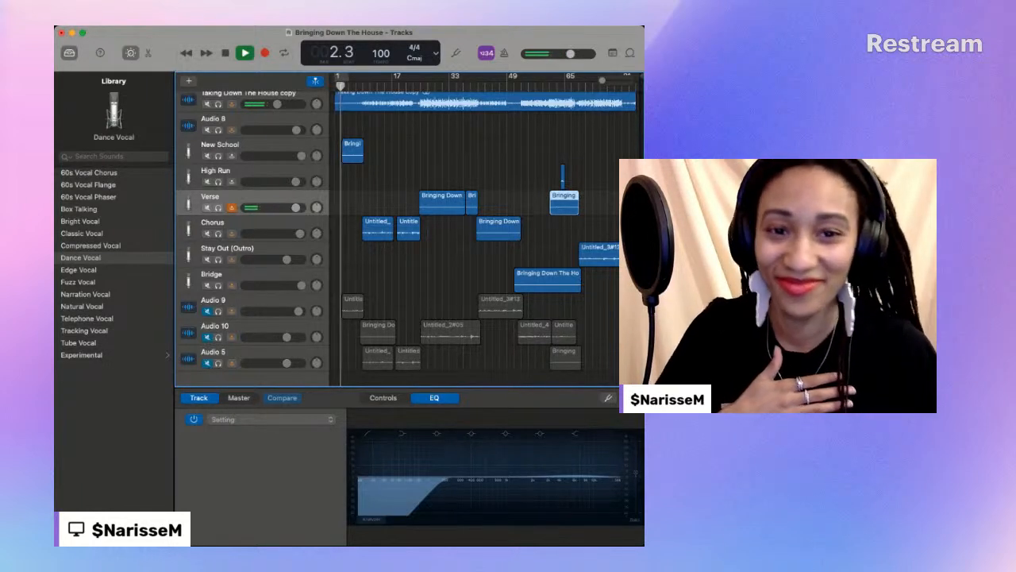
- Lower the Chorus track's volume and reorder the tracks so Bridge and High Run sit between Chorus and Stay Out (Outro)
click(212, 434)
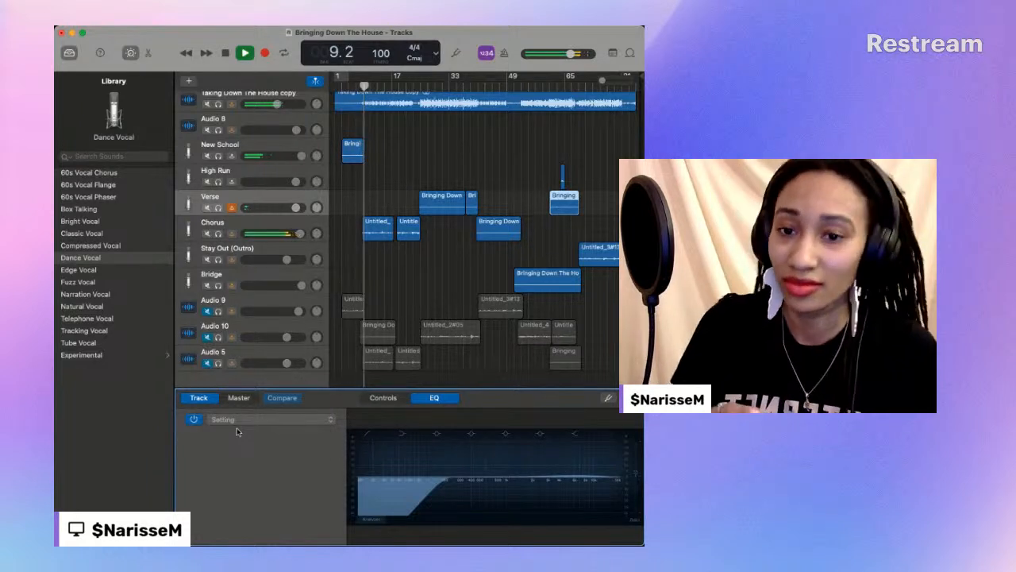
drag(300, 233, 284, 233)
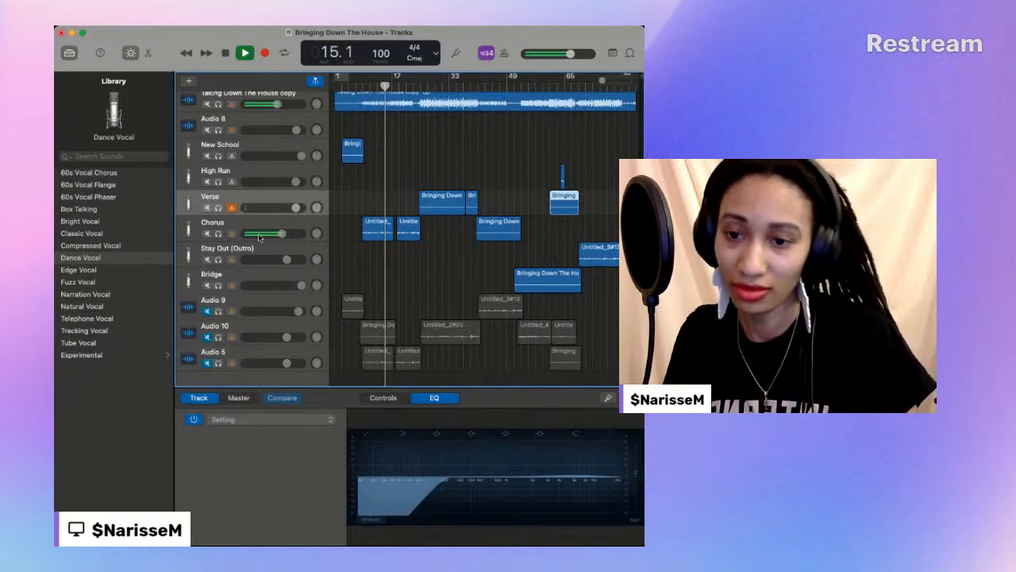
drag(233, 278, 240, 260)
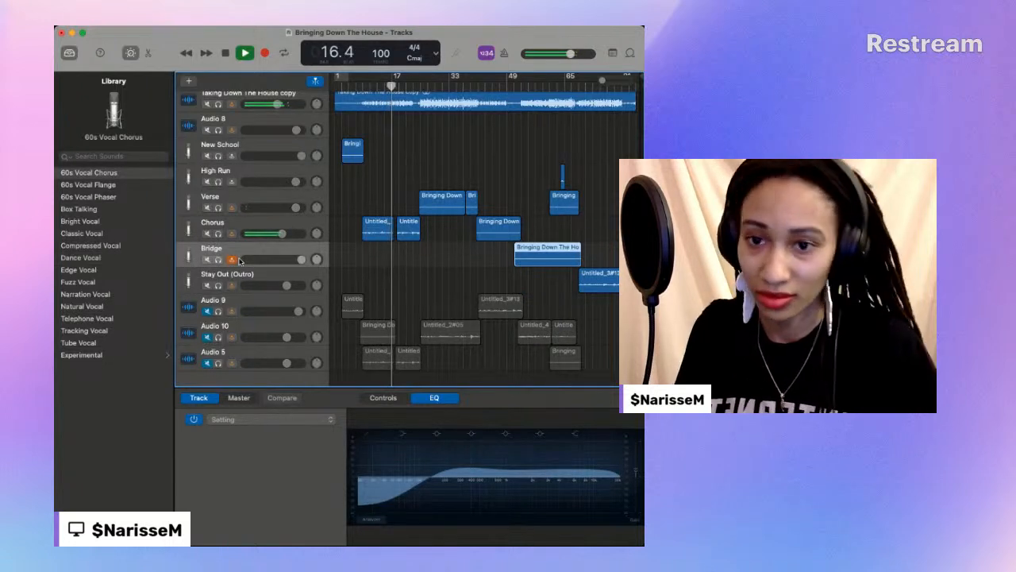
drag(246, 177, 242, 265)
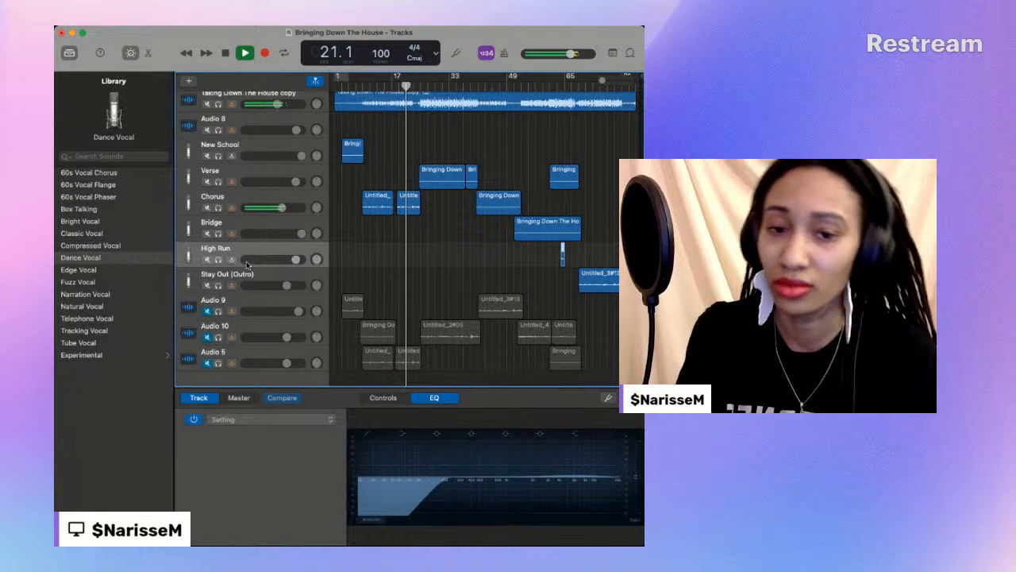
scroll(247, 265, down, 1)
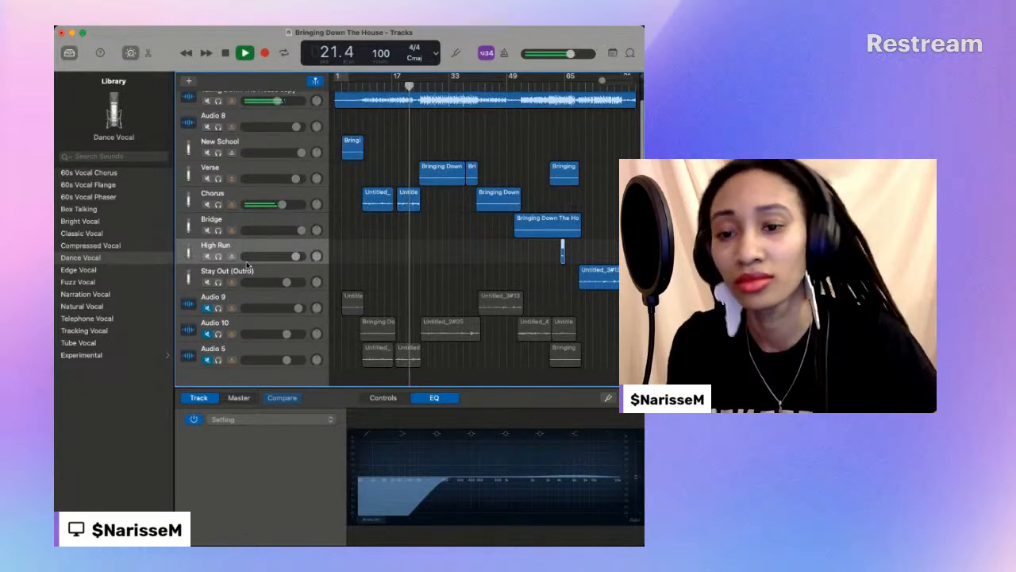
scroll(247, 264, up, 1)
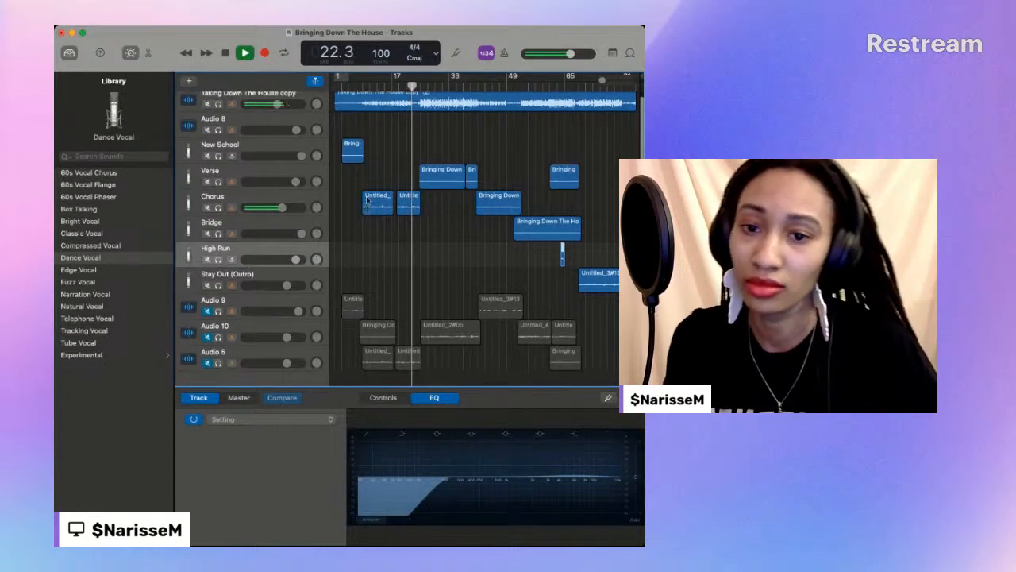
scroll(307, 195, down, 2)
scroll(308, 194, up, 1)
- Raise the Verse track's volume slightly while the song plays
click(308, 194)
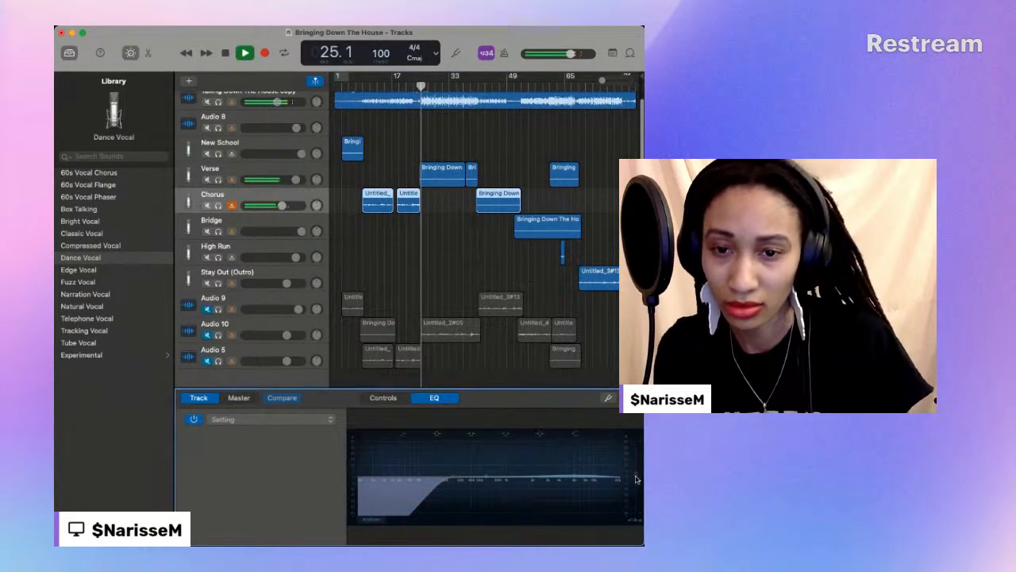
click(299, 181)
scroll(298, 182, up, 1)
scroll(298, 183, up, 1)
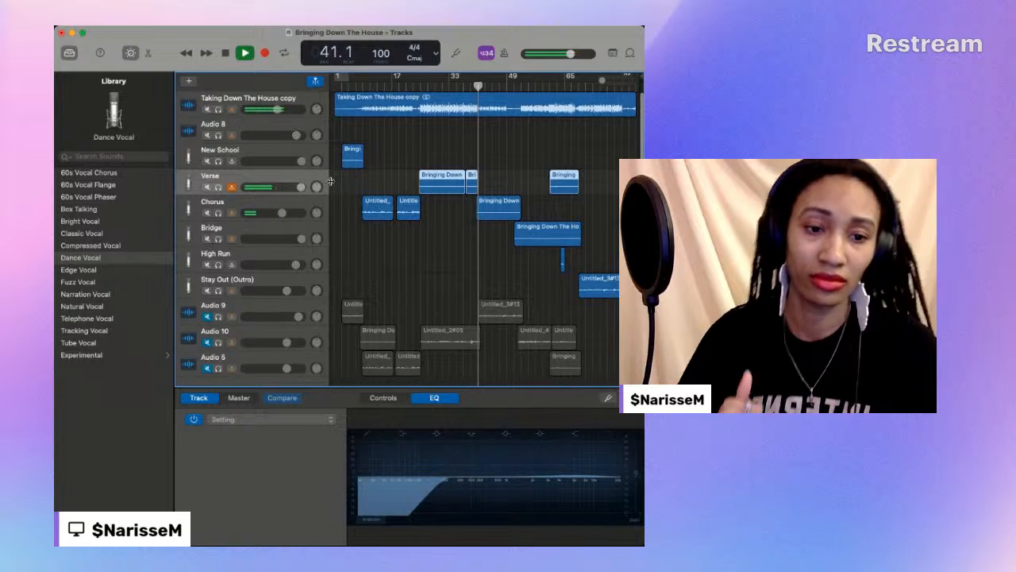
scroll(278, 190, down, 1)
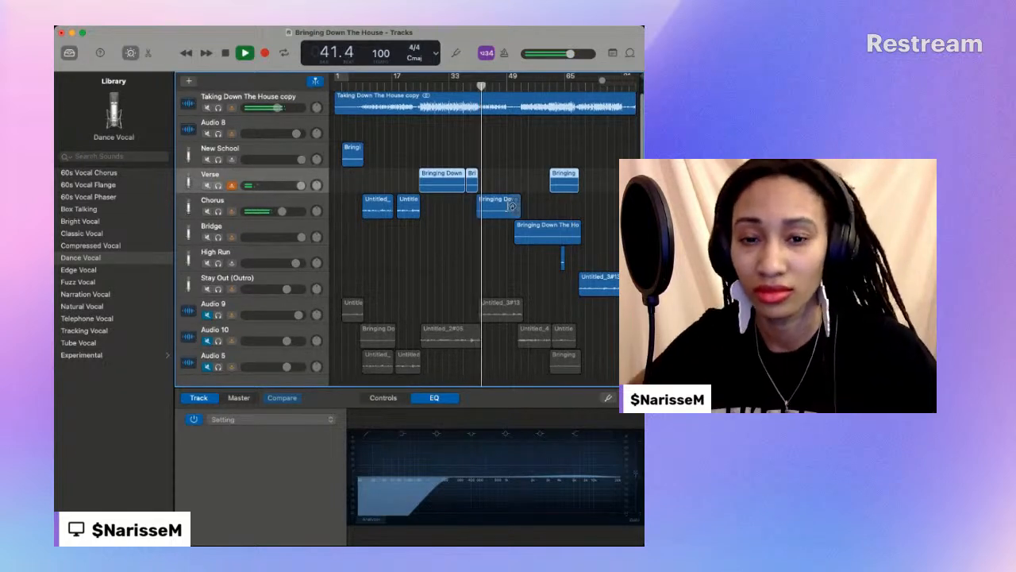
- Add an audio track between Chorus and Bridge and give it the Dance Vocal preset
click(265, 230)
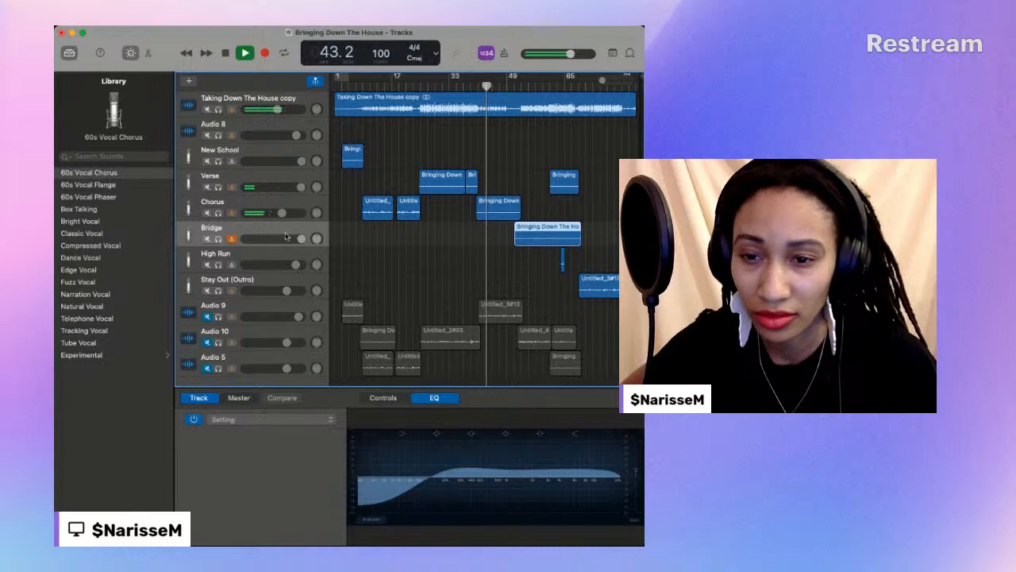
key(super+alt+a)
drag(281, 255, 281, 227)
click(82, 173)
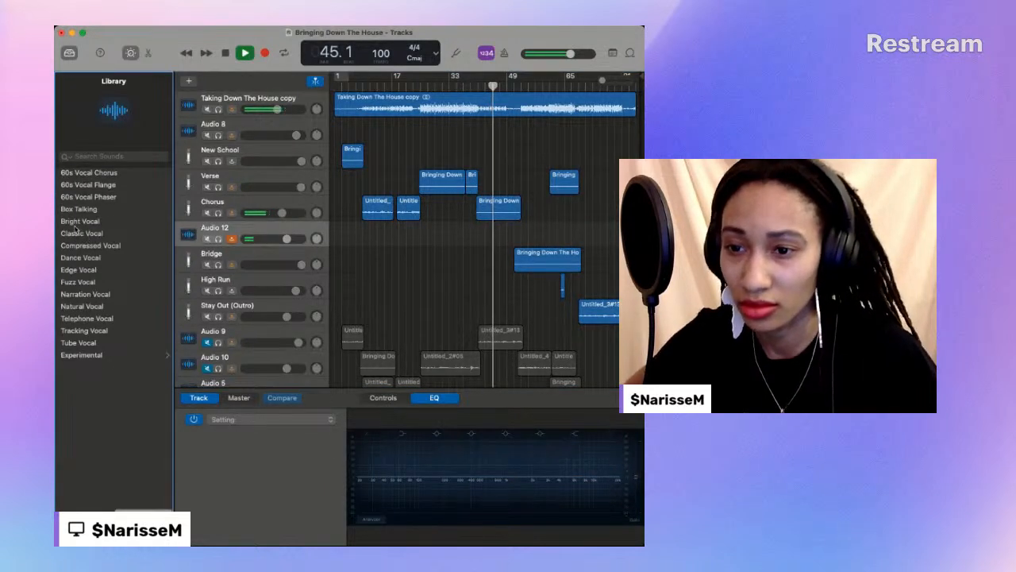
click(78, 258)
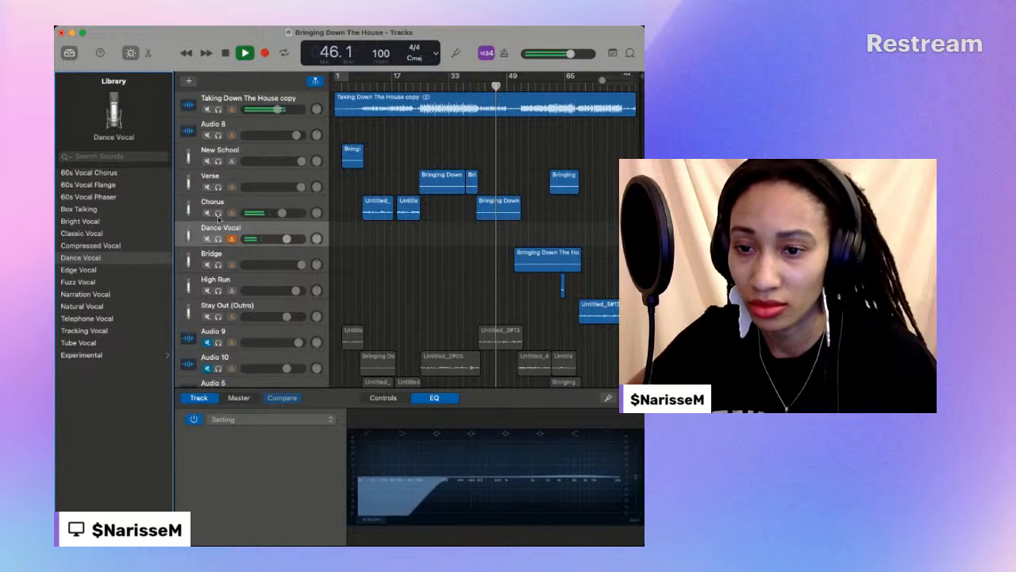
- Move the last Chorus region, at about bar 40, onto the new Dance Vocal track and rename that track Stay Out Chopped
click(486, 203)
drag(485, 220, 485, 228)
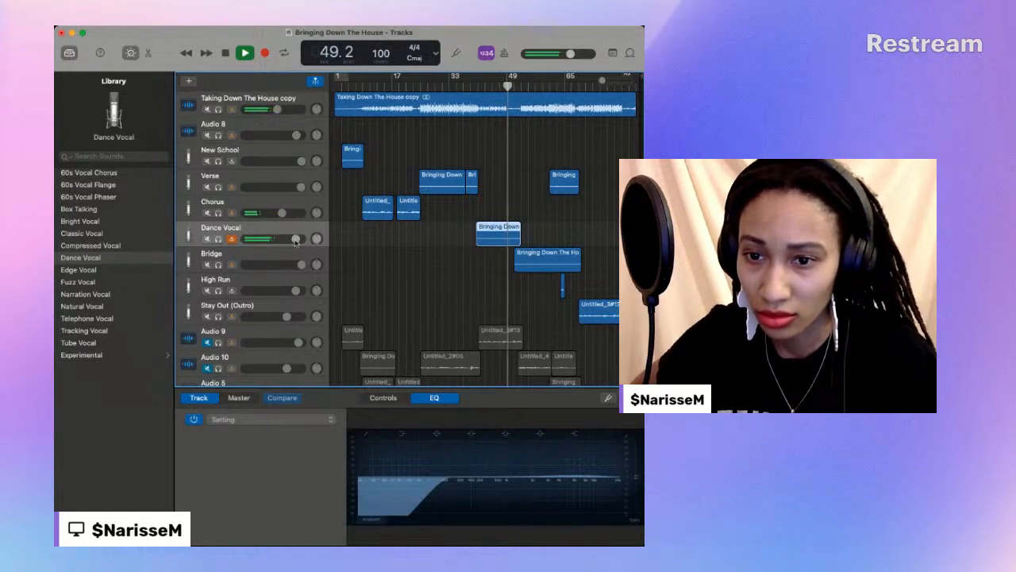
double_click(220, 229)
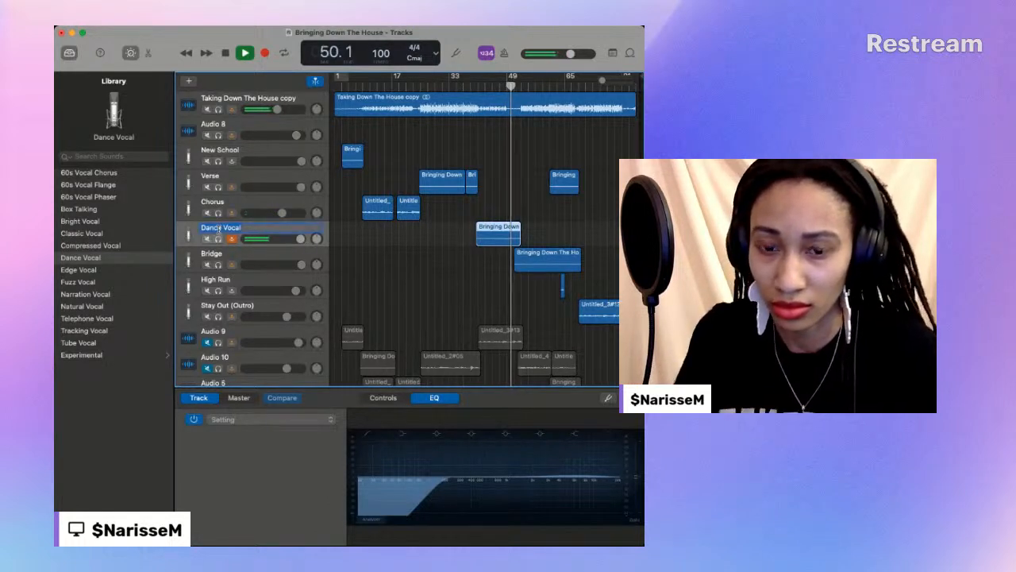
text(Stay Out Chopped)
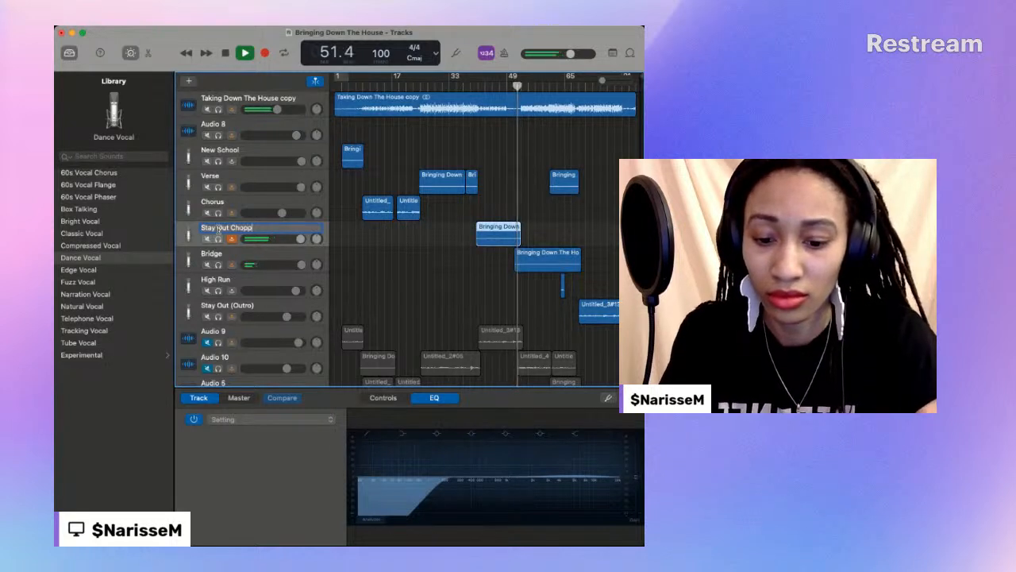
- Add an audio track below Bridge and transfer the last Verse region, at about bar 61, onto it
click(292, 261)
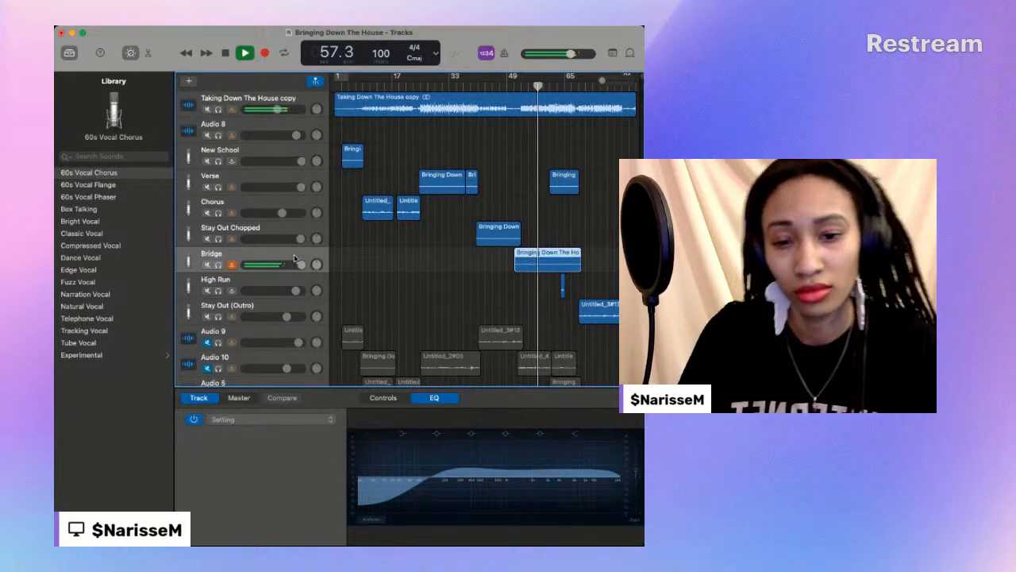
scroll(340, 254, down, 2)
scroll(340, 253, up, 2)
scroll(339, 252, down, 1)
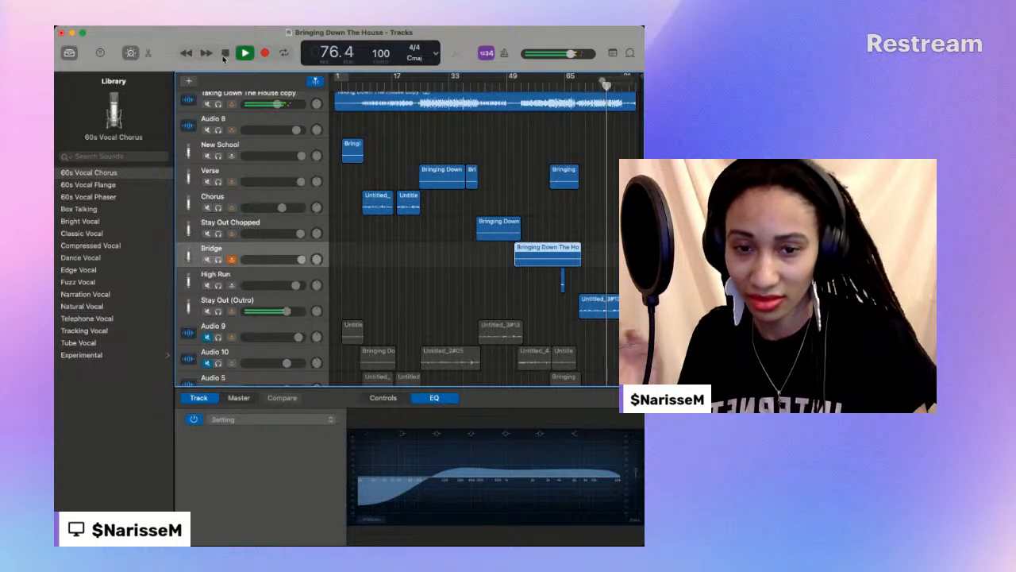
click(187, 82)
key(Return)
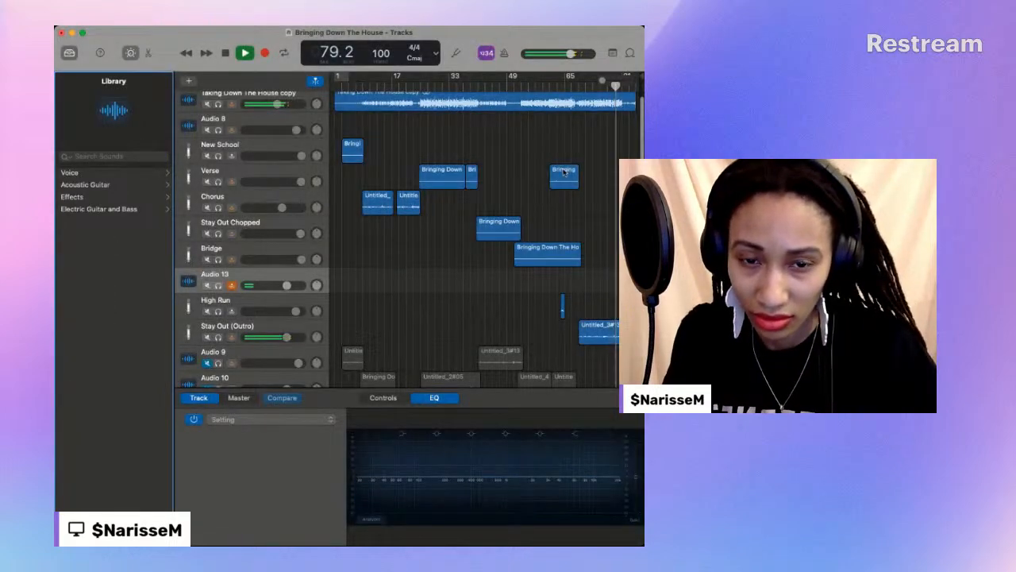
drag(258, 280, 270, 199)
drag(566, 174, 567, 201)
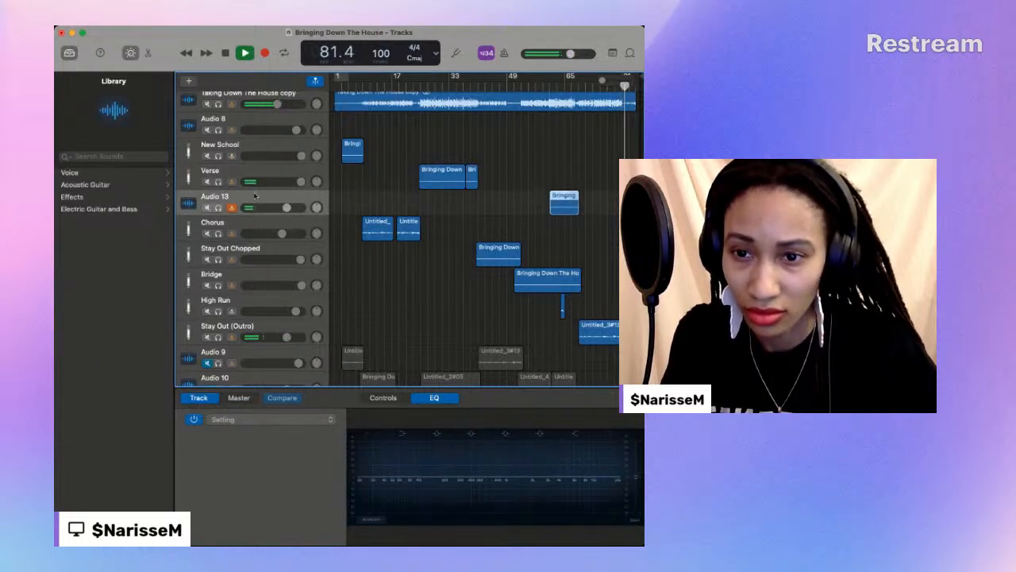
drag(236, 200, 233, 287)
- Apply the Dance Vocal preset to the new track below Bridge and rename the track Runs while playing from about bar 58
click(537, 84)
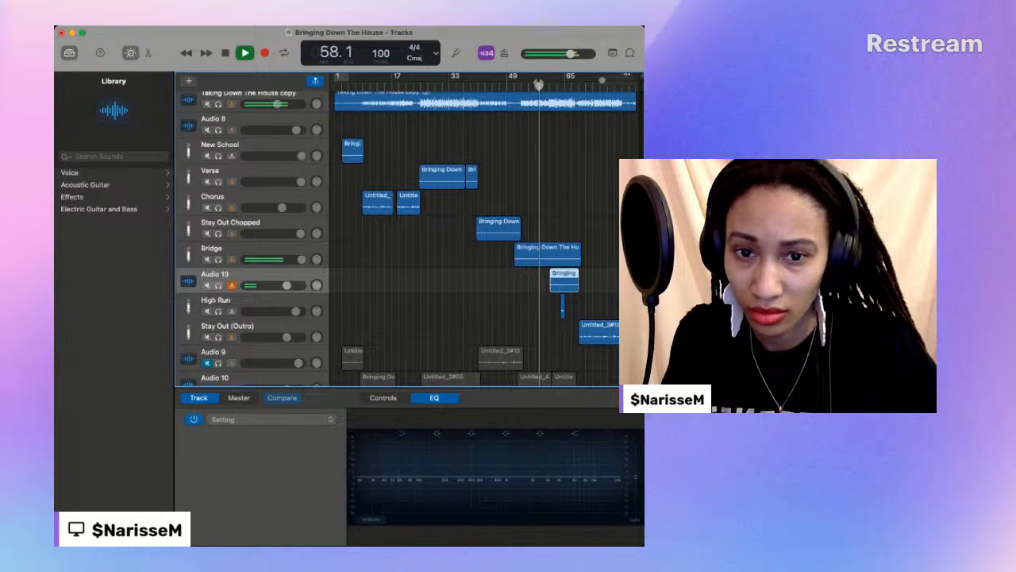
click(100, 174)
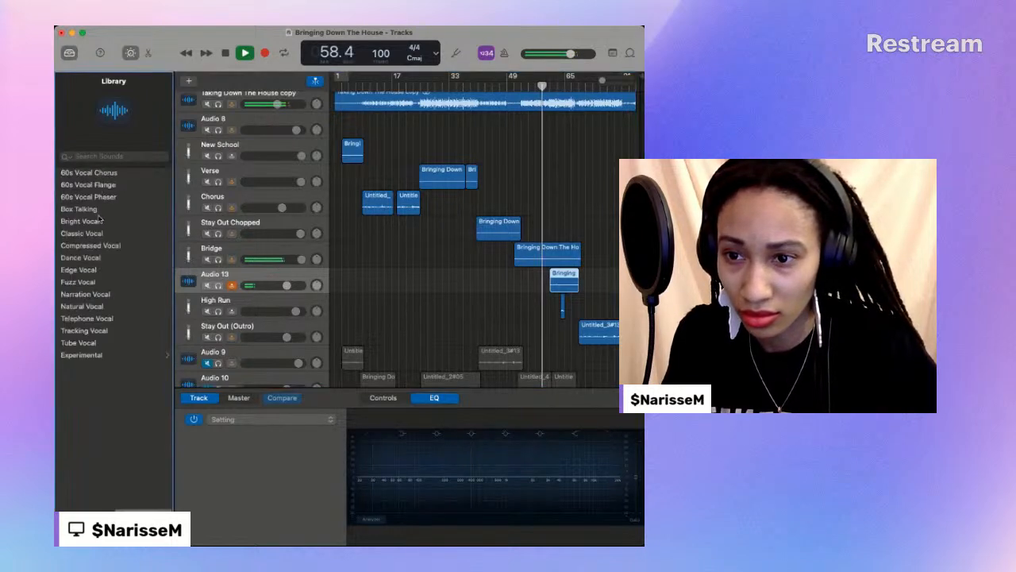
click(72, 258)
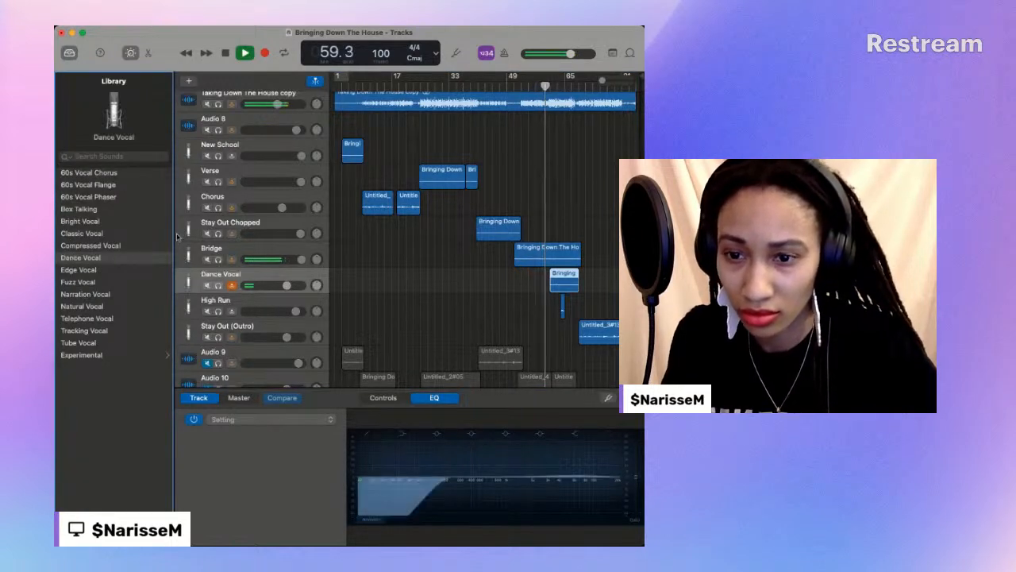
click(212, 275)
key(BackSpace)
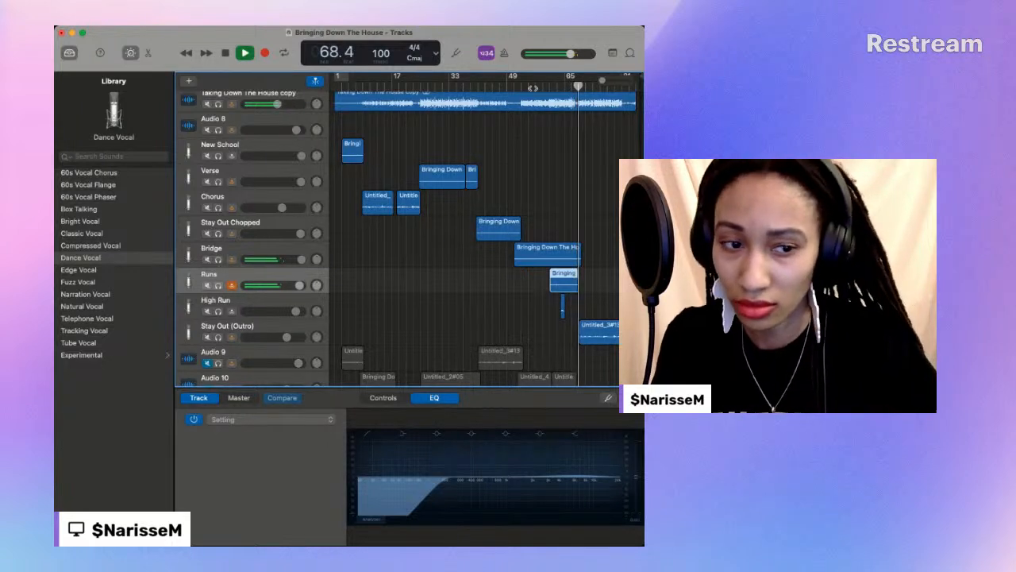
- Play from about bar 57 and listen closely to the start of the Runs region with the timeline enlarged
key(space)
click(532, 87)
drag(603, 80, 609, 81)
key(space)
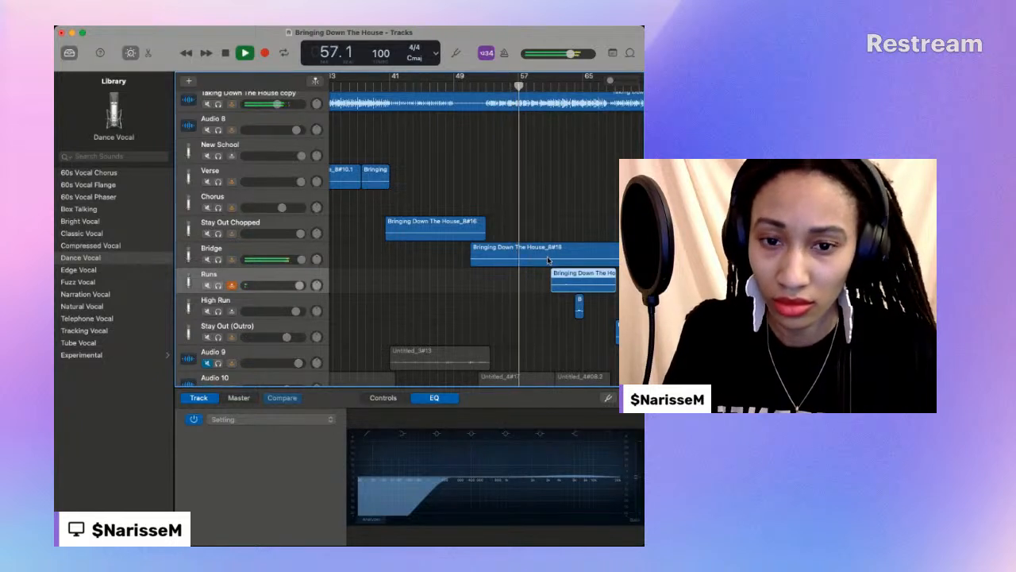
drag(609, 82, 614, 81)
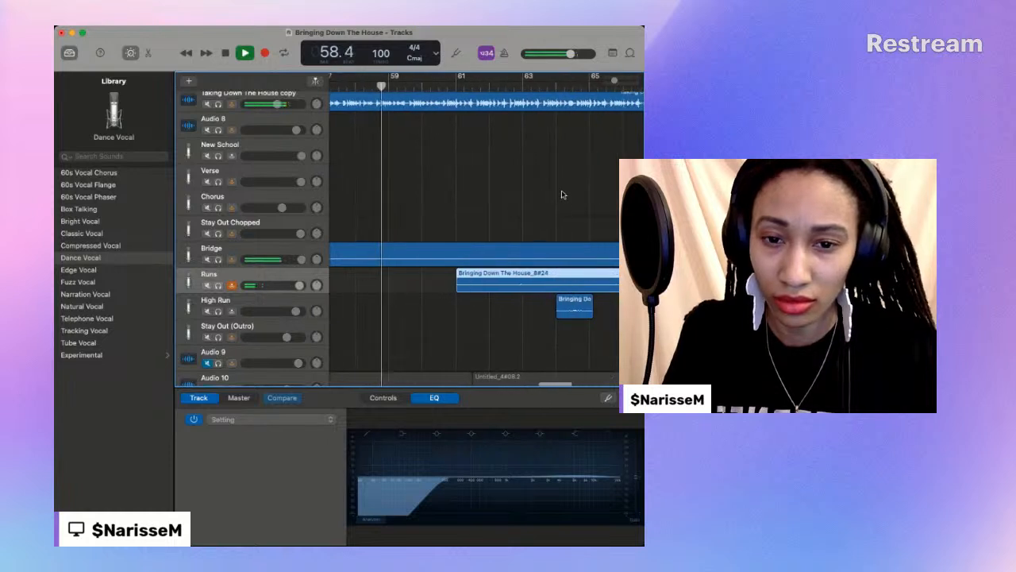
scroll(563, 194, right, 2)
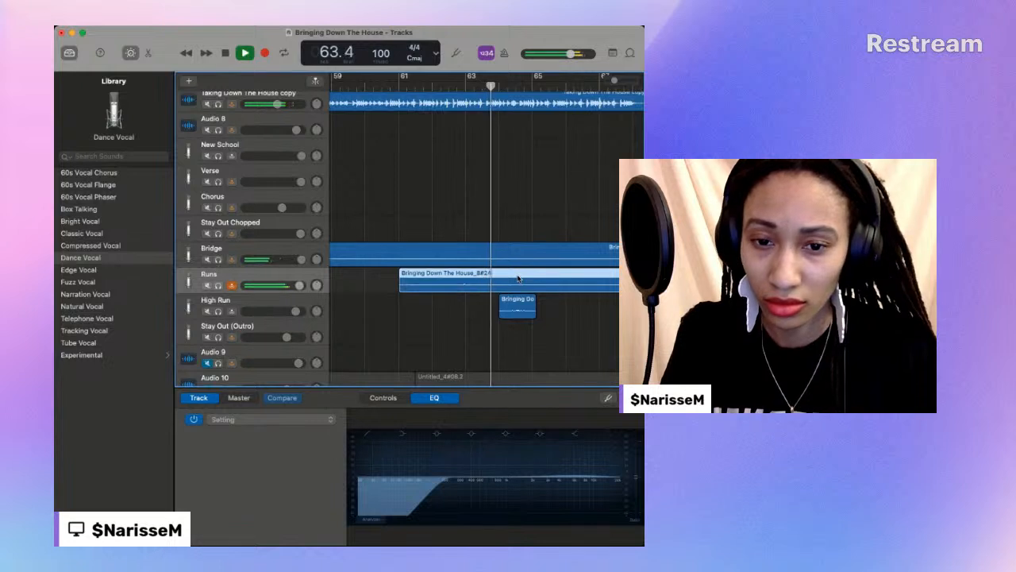
- Replay around bar 64 to locate the start of the high run and split the Runs region at 64.2
key(space)
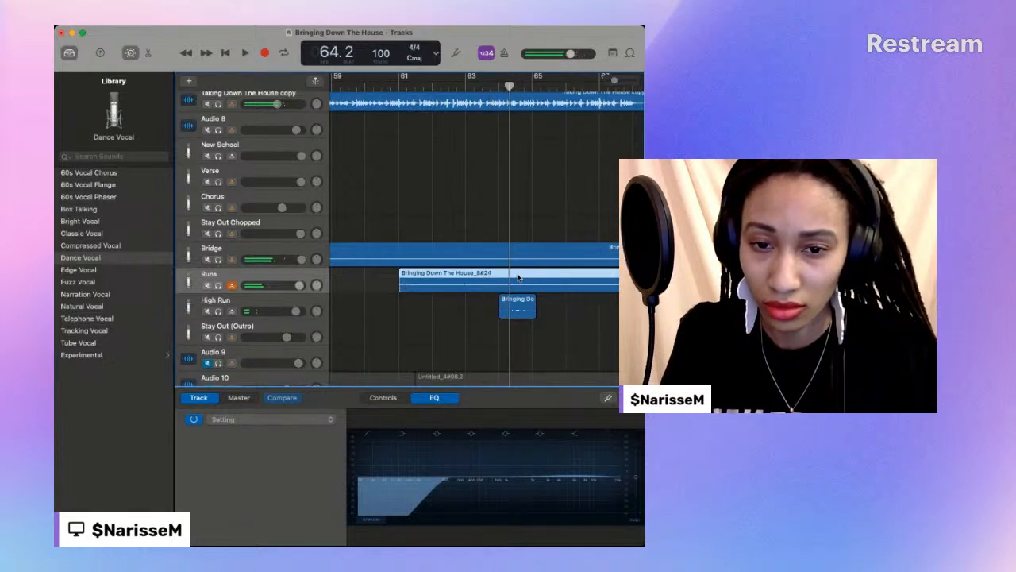
click(489, 84)
key(space)
key(space)
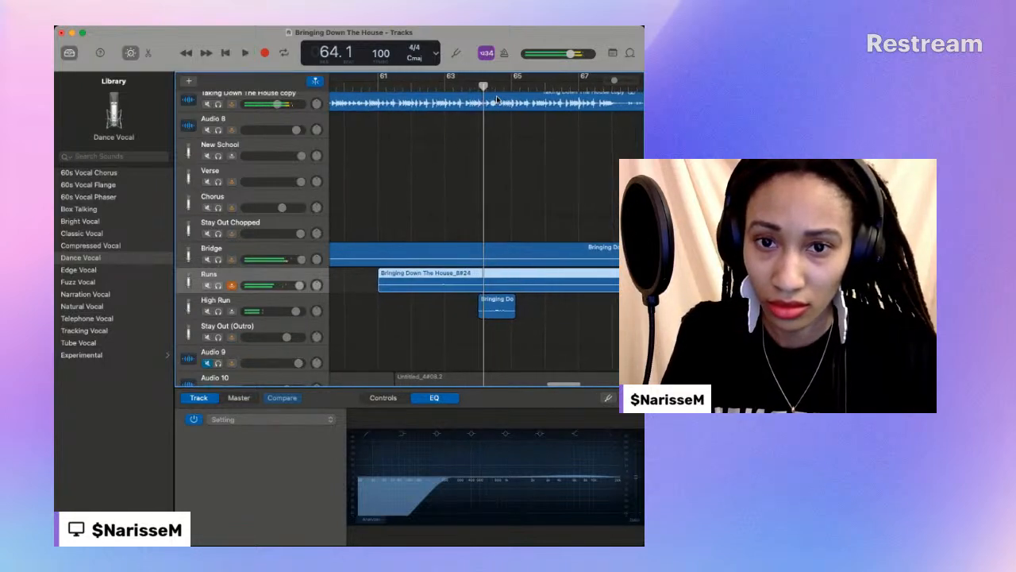
key(space)
key(space)
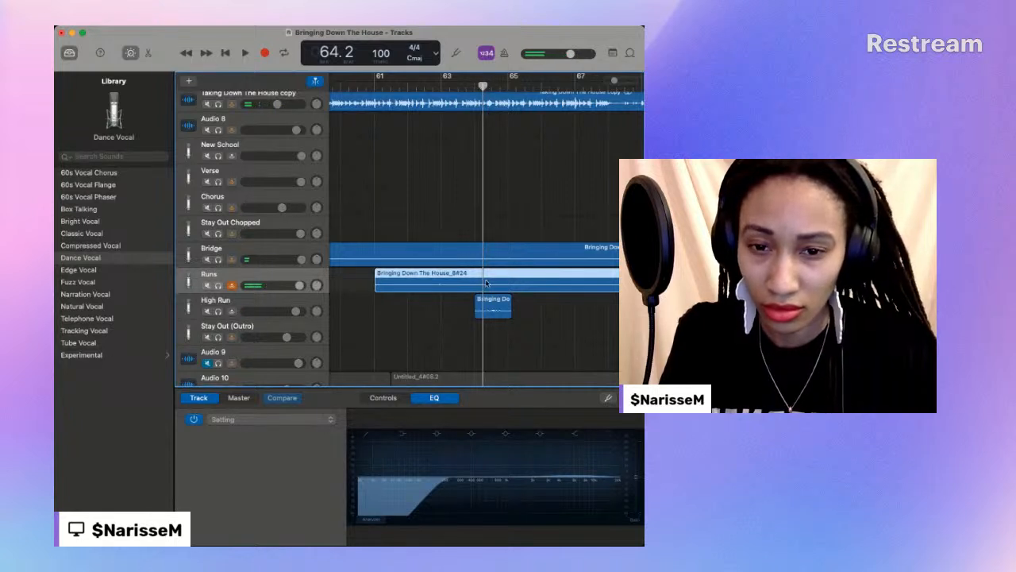
key(super+t)
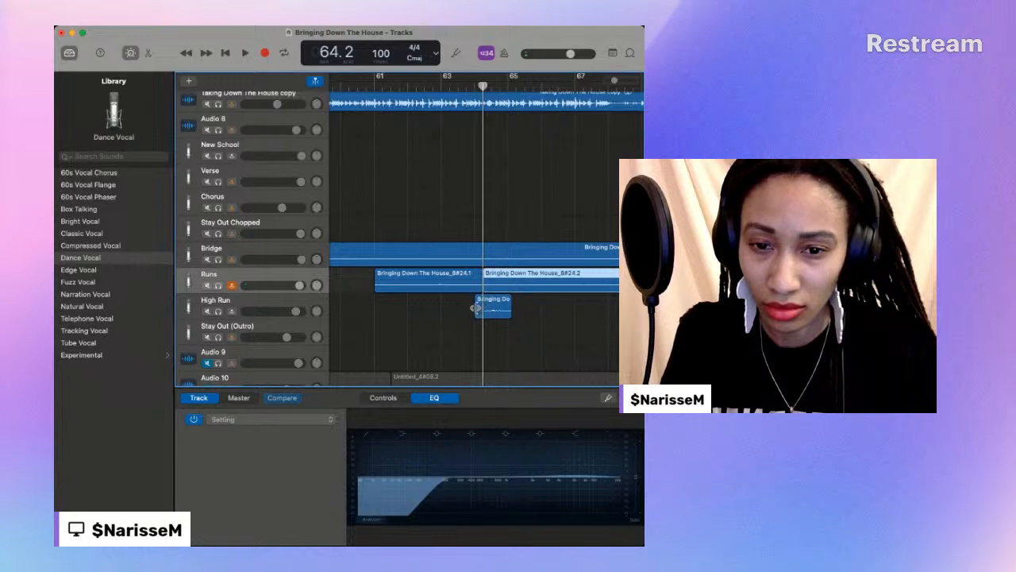
- Trim the High Run region's start to 64.2 and swap it with the second Runs region between the two tracks
click(477, 308)
drag(483, 308, 485, 308)
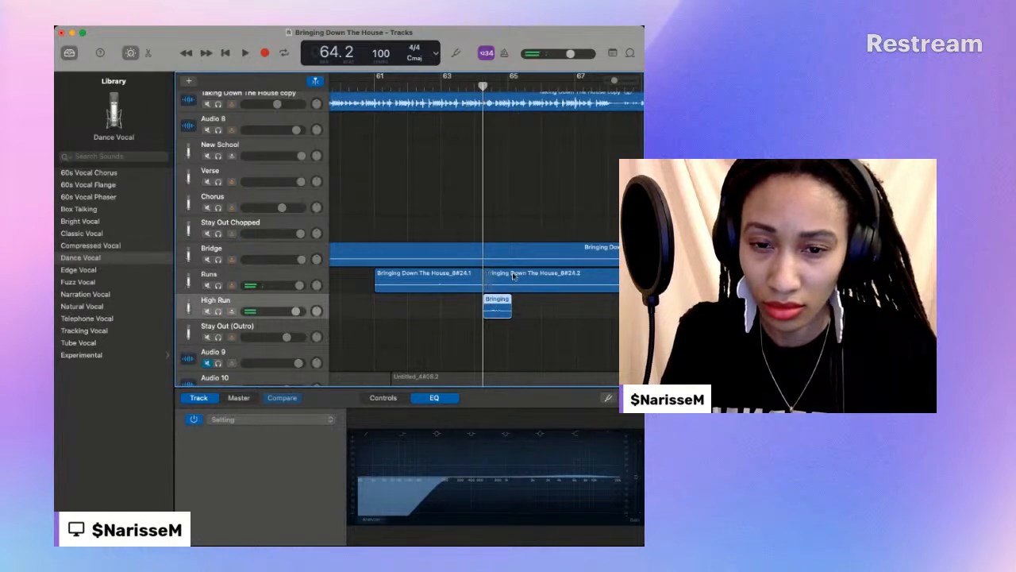
drag(513, 271, 515, 229)
drag(500, 303, 502, 277)
drag(512, 222, 513, 306)
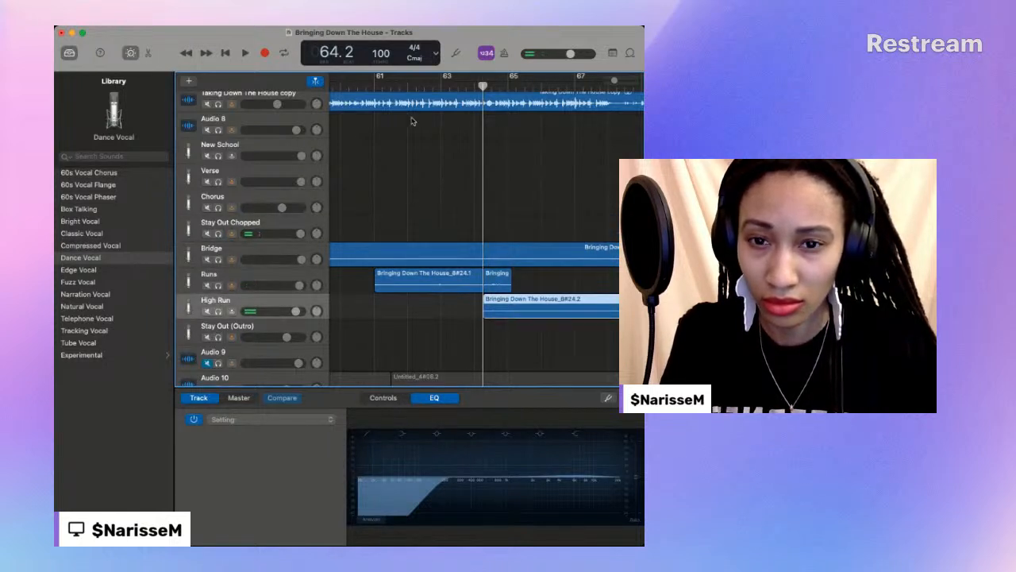
- Play the high run from 64.2, raise the High Run track's volume, and replay the passage from about bar 61
key(space)
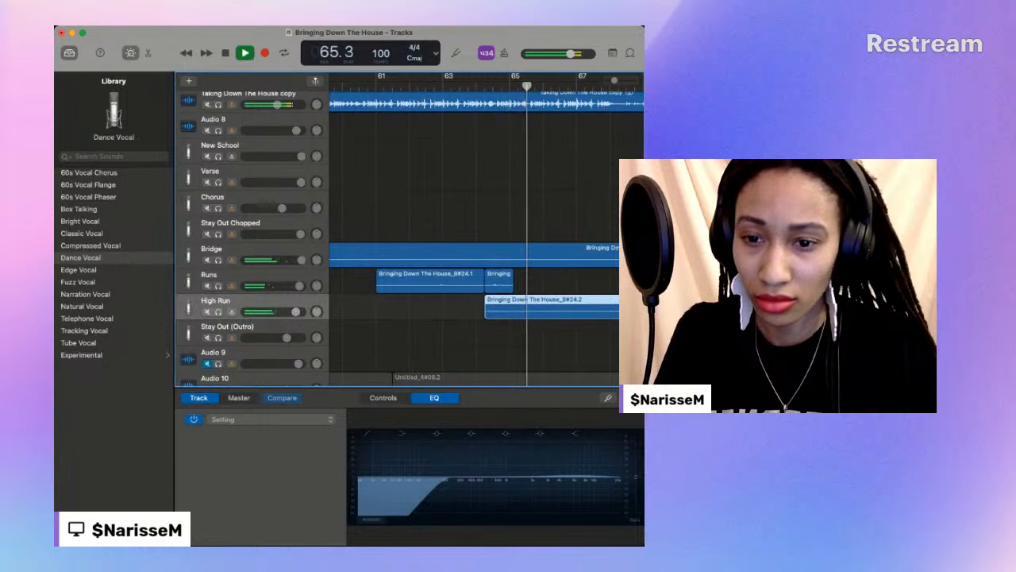
click(637, 472)
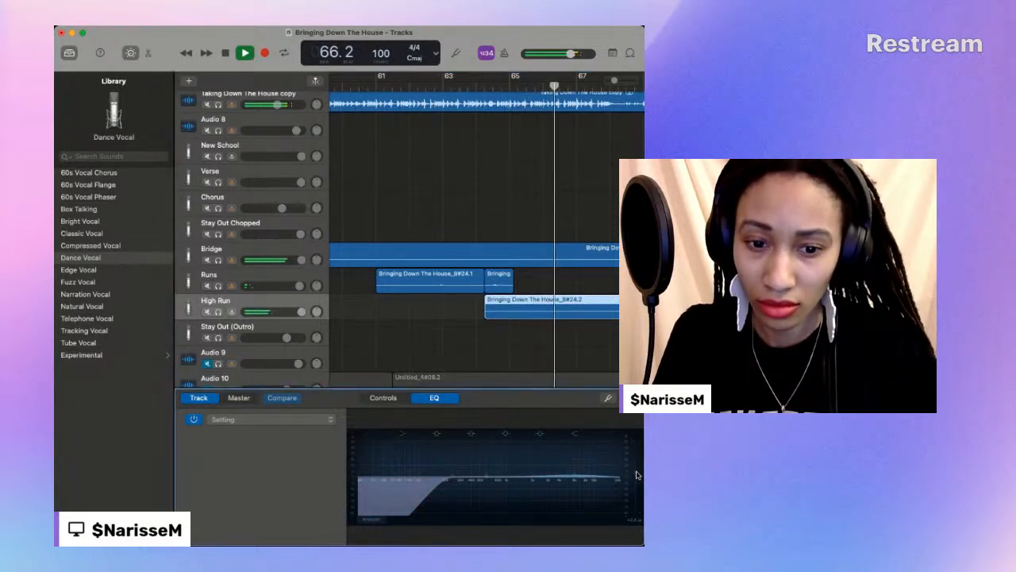
click(478, 86)
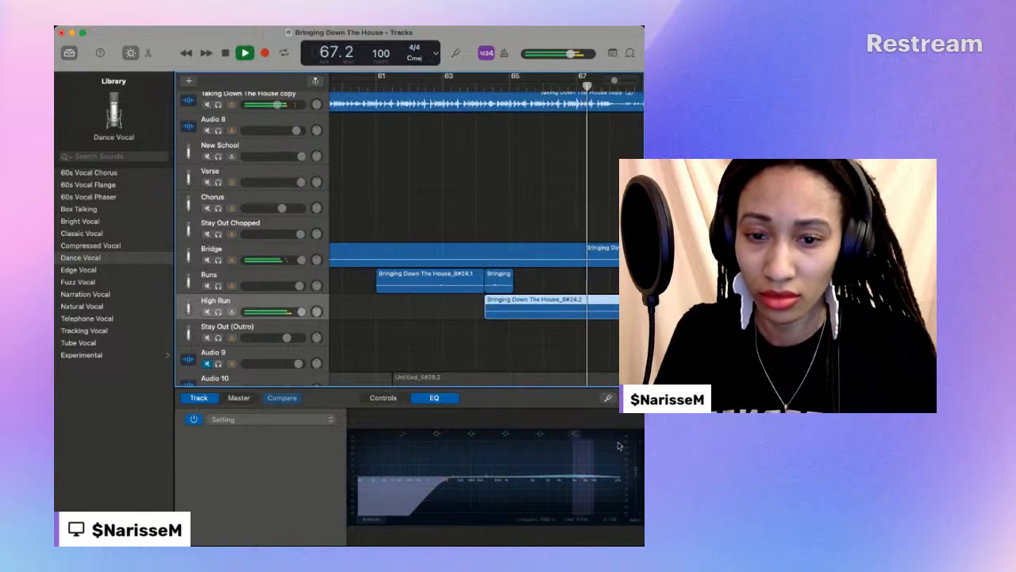
scroll(595, 363, right, 3)
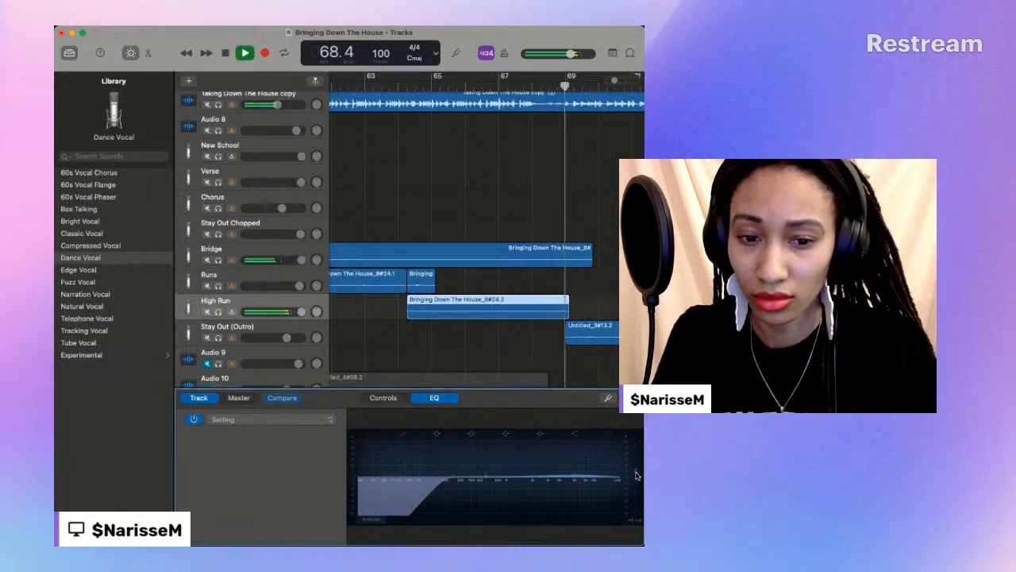
scroll(476, 238, left, 3)
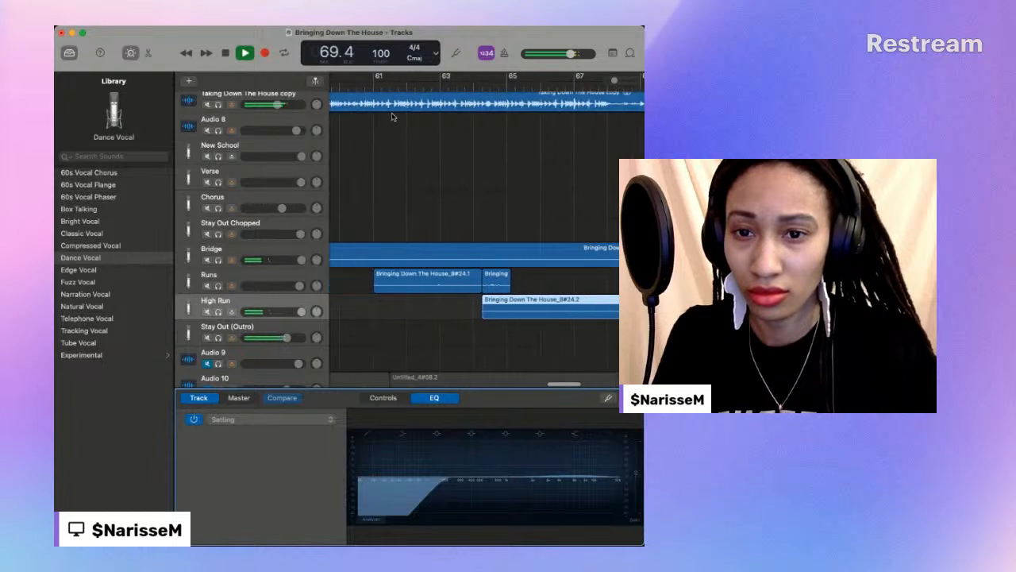
click(366, 90)
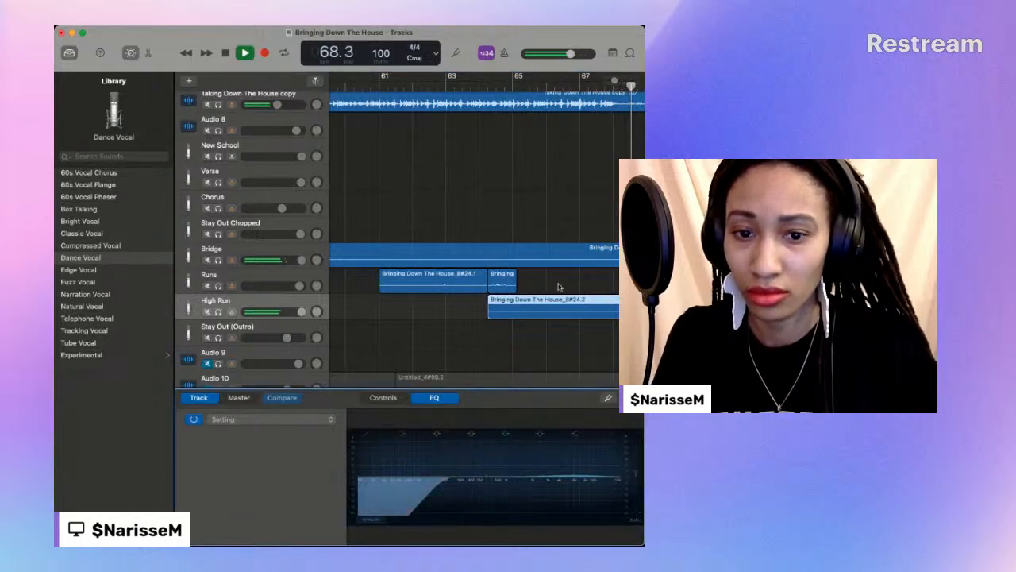
- Split the High Run region at 67.1 and move its second part to the Runs track
key(space)
key(space)
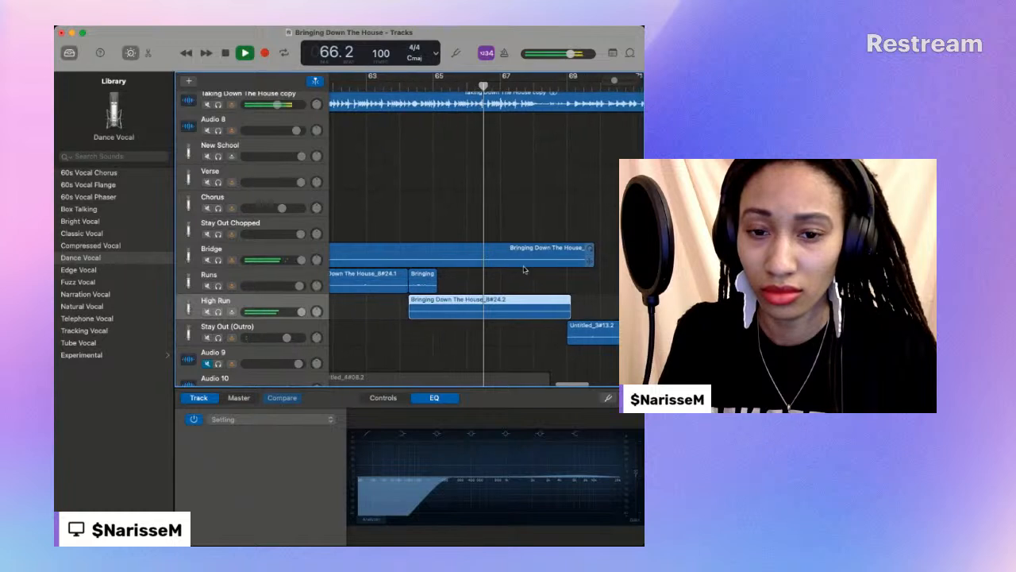
key(space)
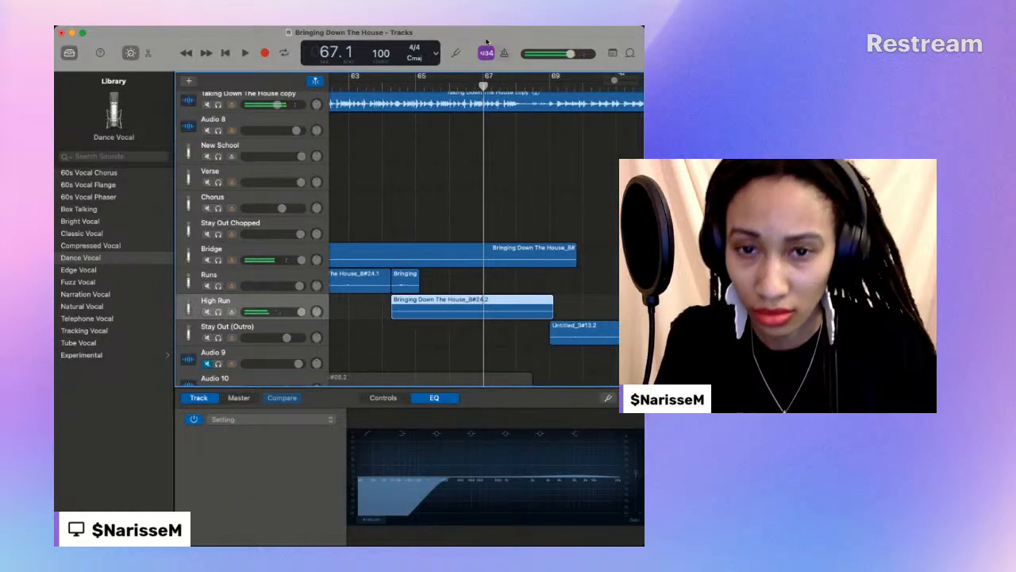
key(space)
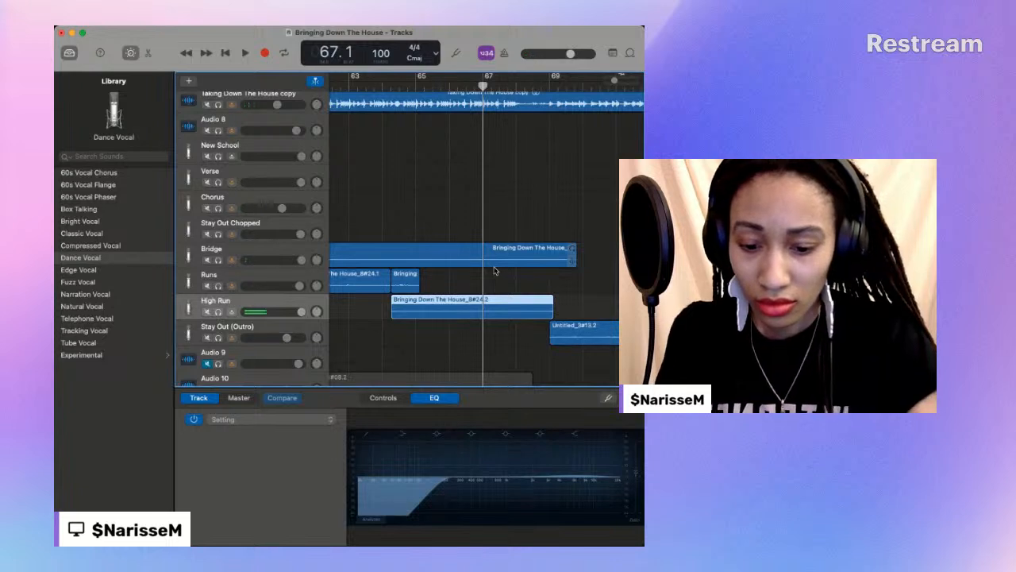
key(super+t)
drag(502, 303, 501, 277)
- Play across the cut at 67.1 and listen to the High Run and Runs regions together
key(space)
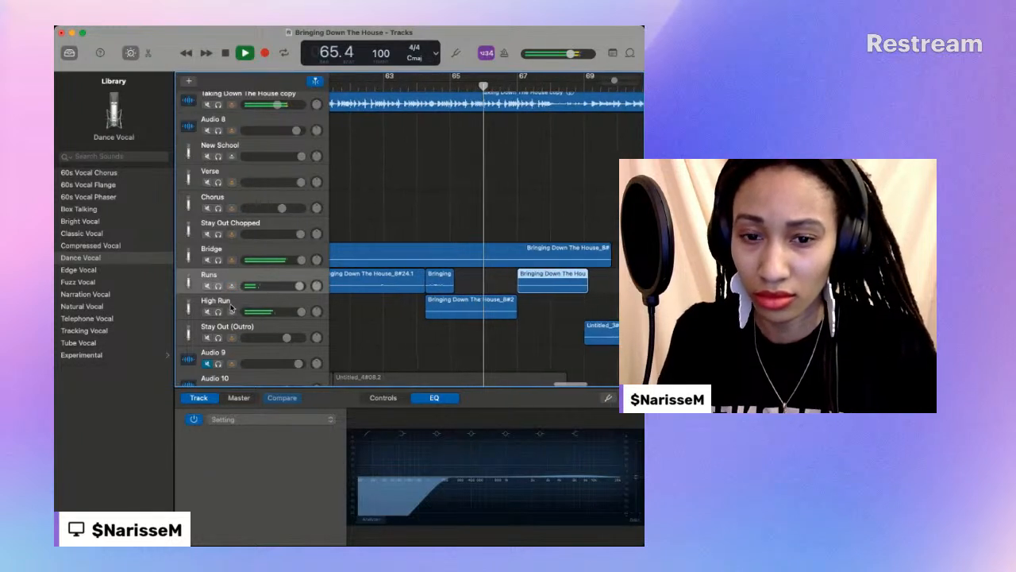
click(232, 309)
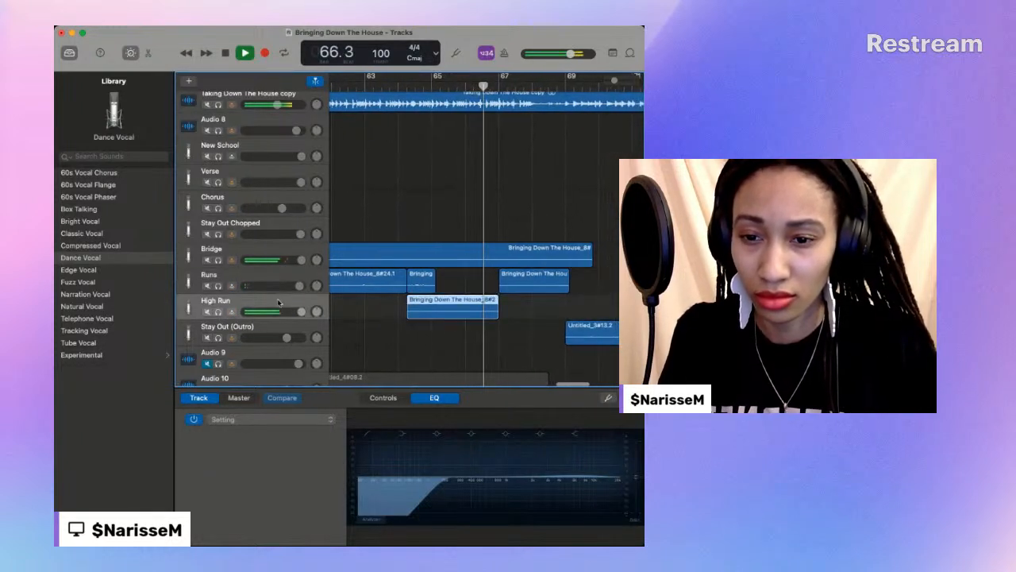
click(636, 475)
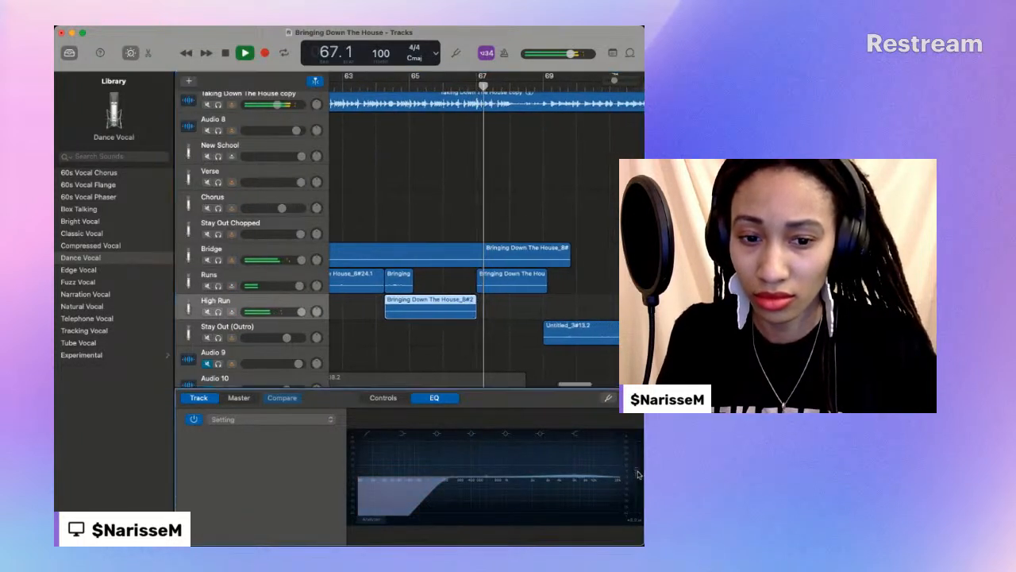
click(343, 316)
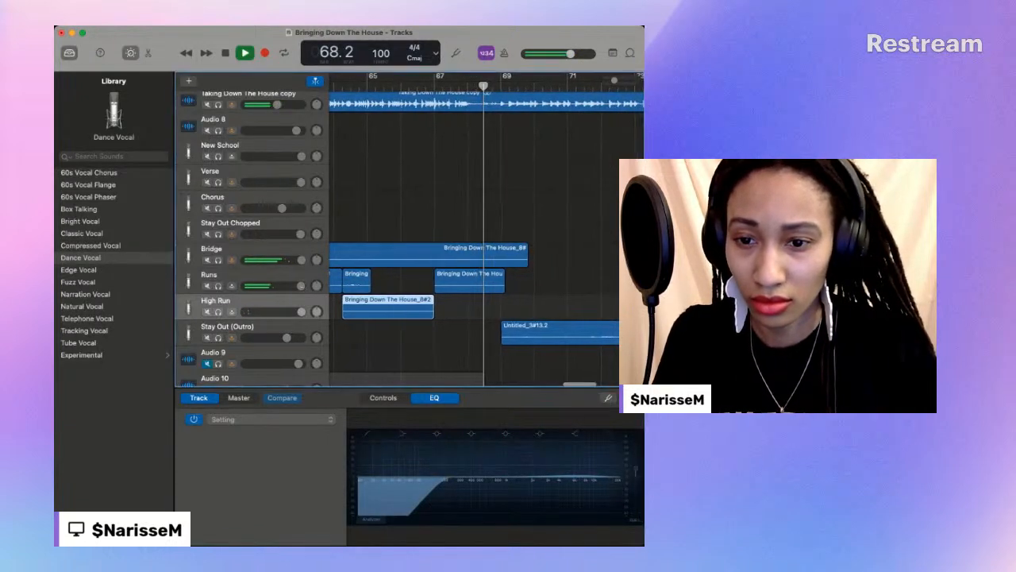
- Replay the passage leading into bar 64 and rename the Runs track High Runs
scroll(379, 211, left, 5)
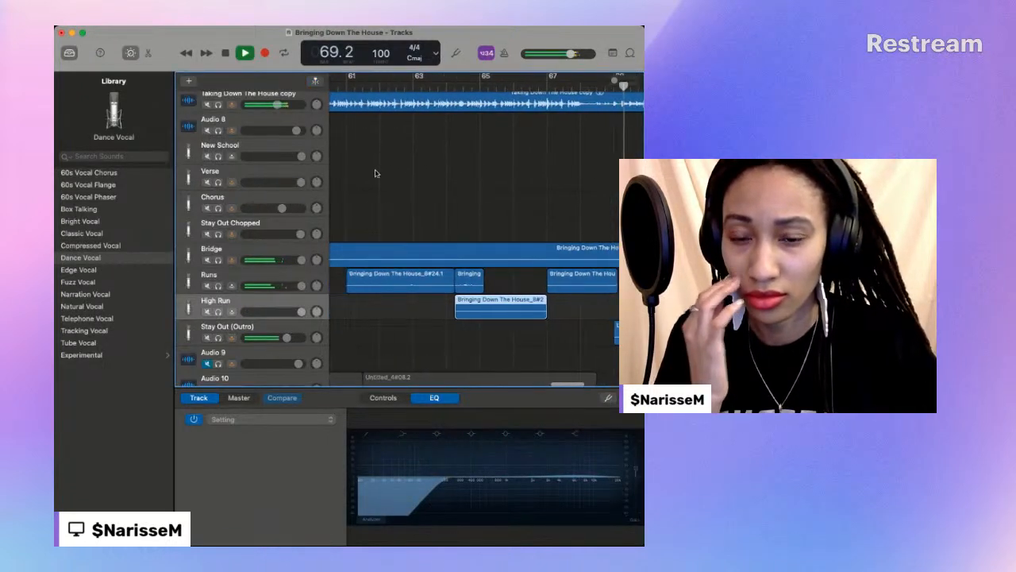
scroll(377, 159, left, 2)
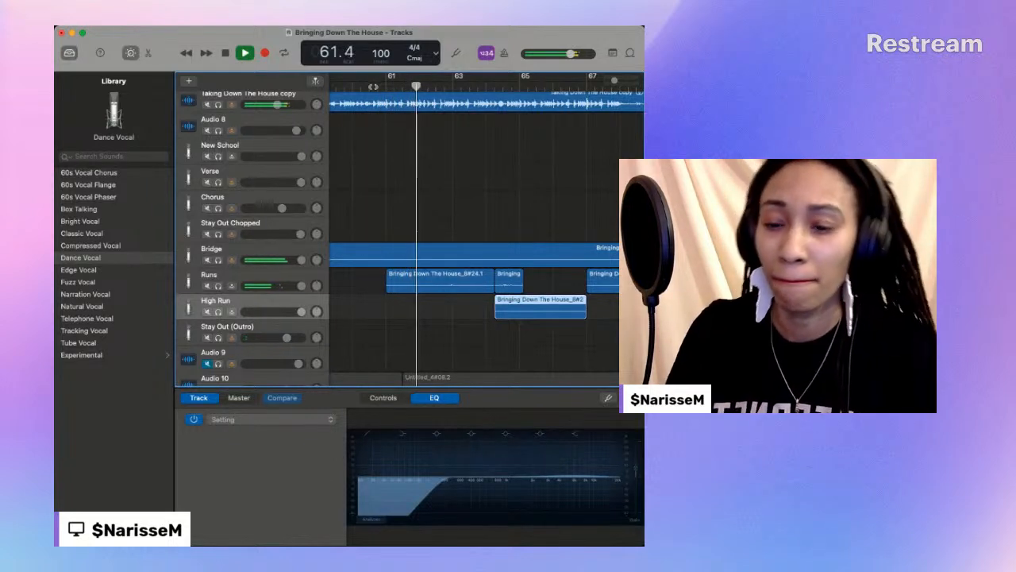
click(201, 275)
text(High)
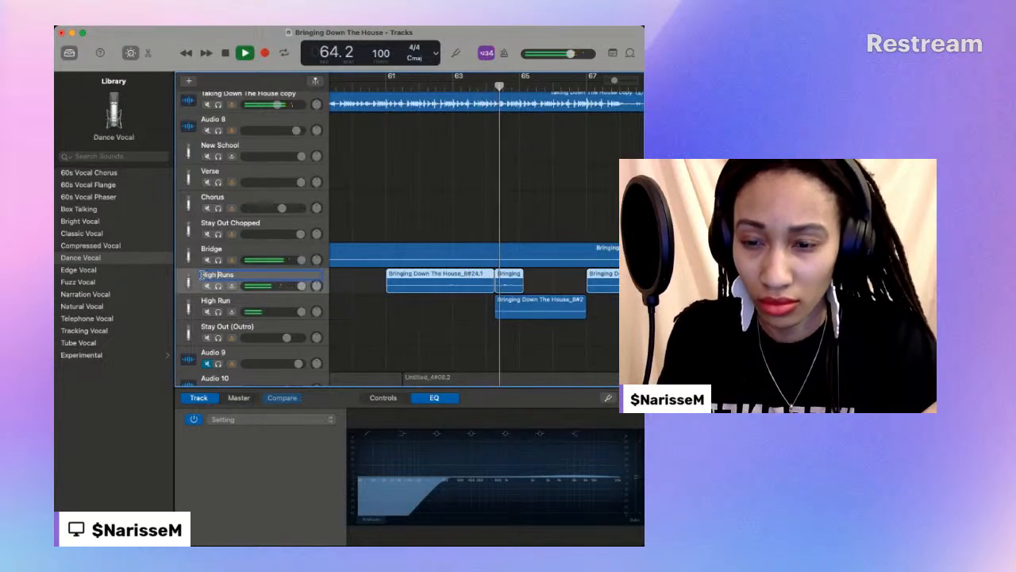
- Rename the High Run track Gospel Run
double_click(212, 301)
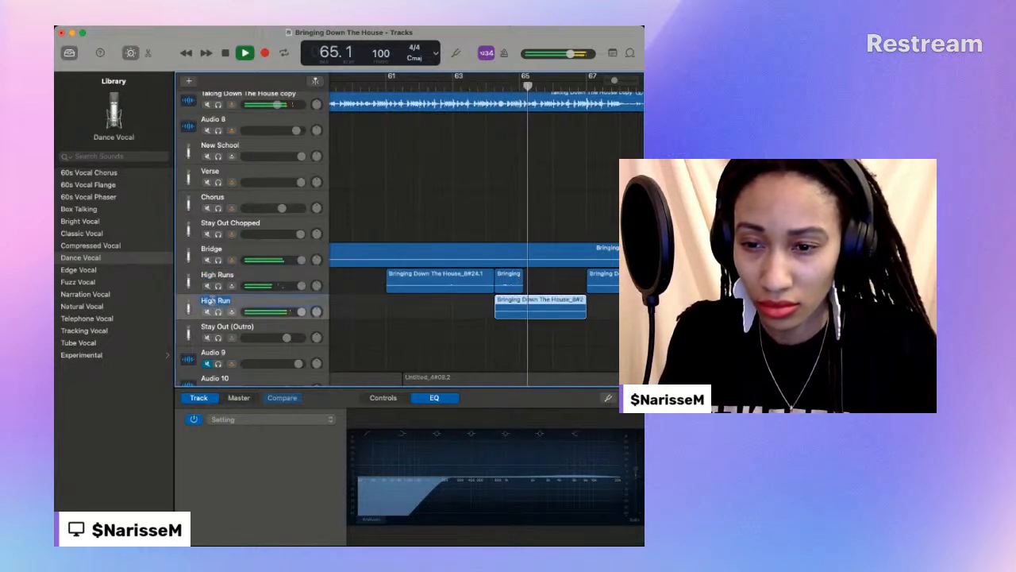
click(217, 301)
key(BackSpace)
key(BackSpace)
key(BackSpace)
key(BackSpace)
key(BackSpace)
text(Go)
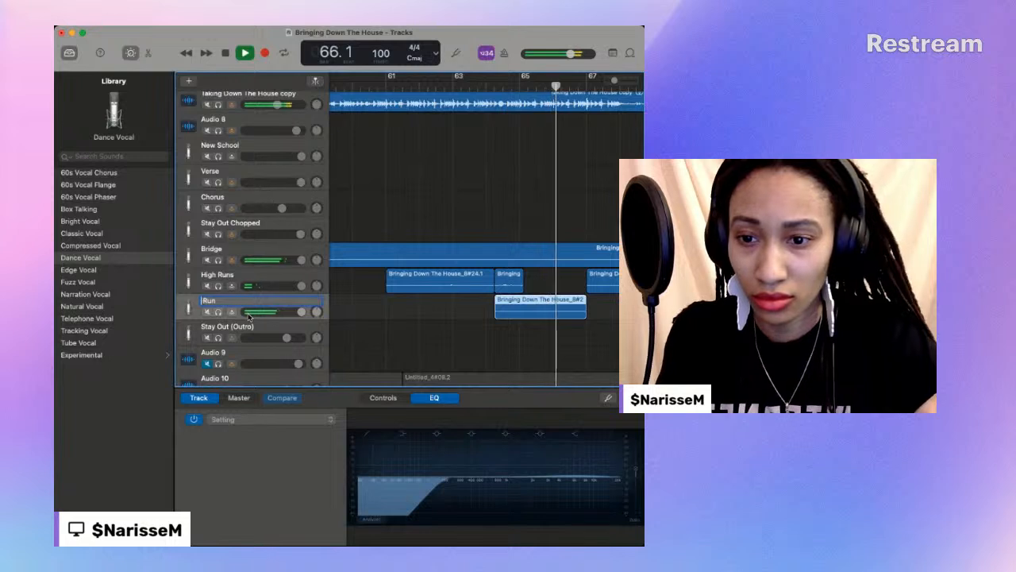
text(sp el)
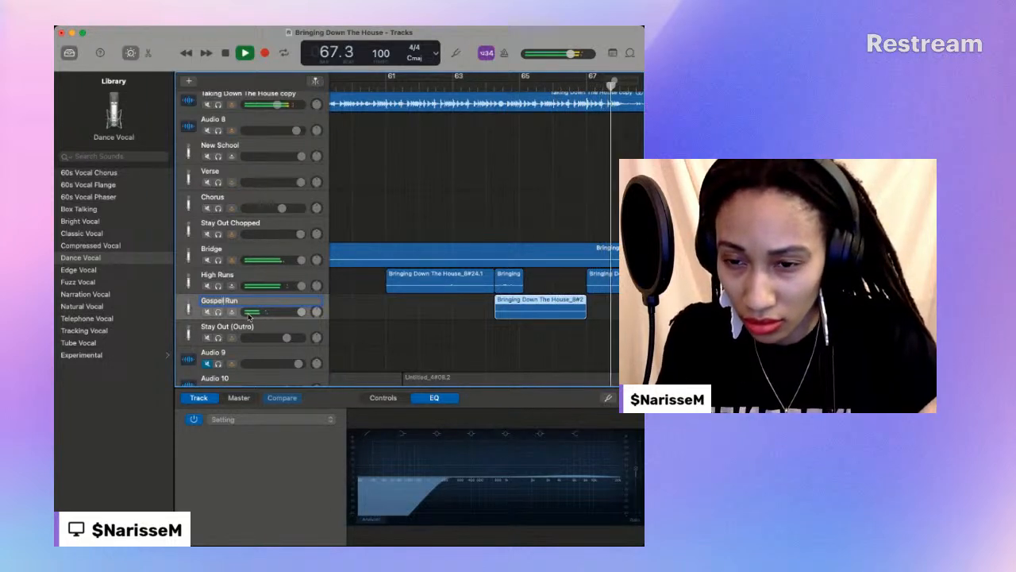
scroll(333, 304, down, 1)
scroll(334, 305, right, 1)
click(377, 289)
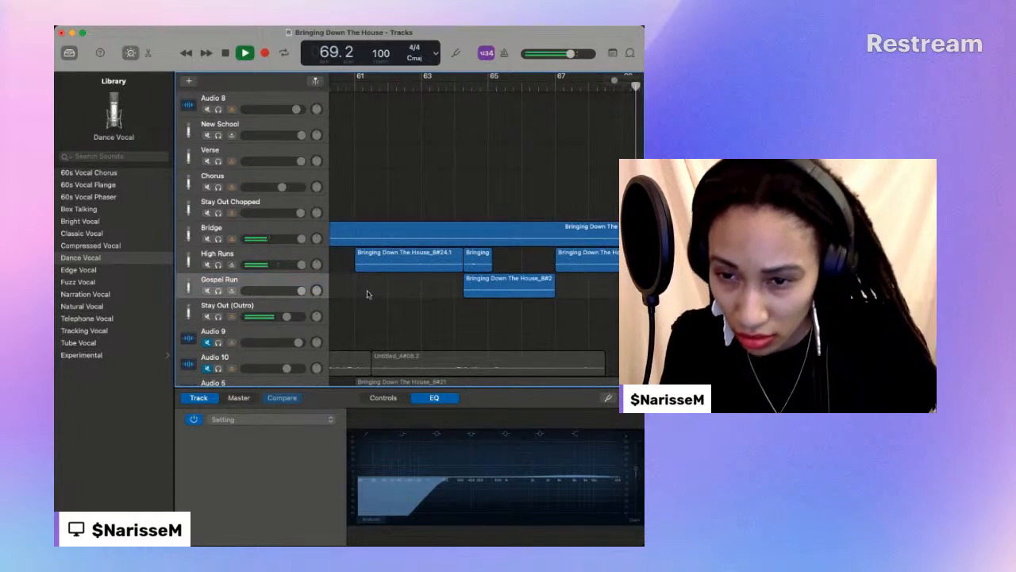
- Replay the lead-in to the bridge from about bar 50 and trim the Bridge region's start to about bar 52
click(449, 86)
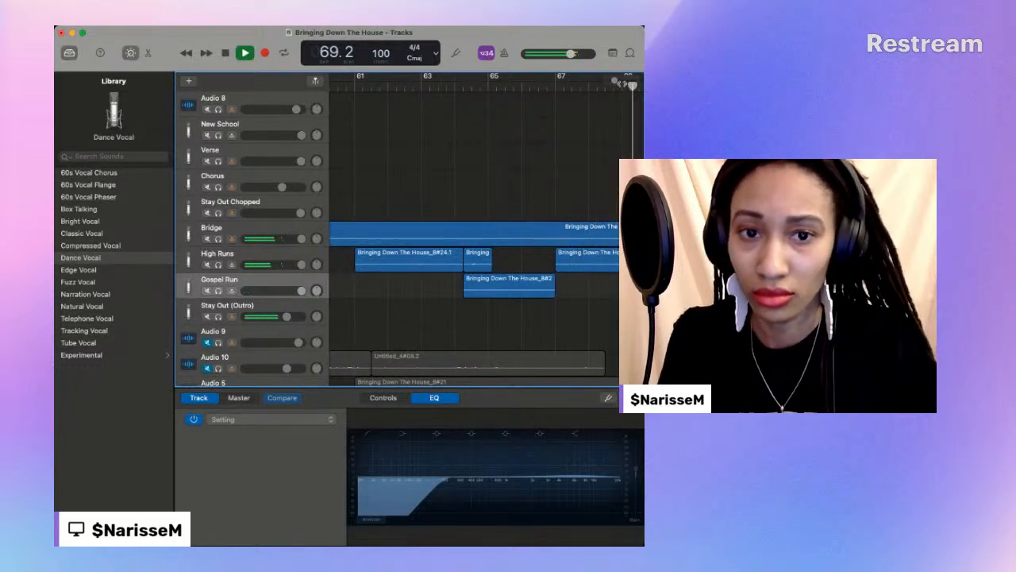
drag(616, 82, 610, 82)
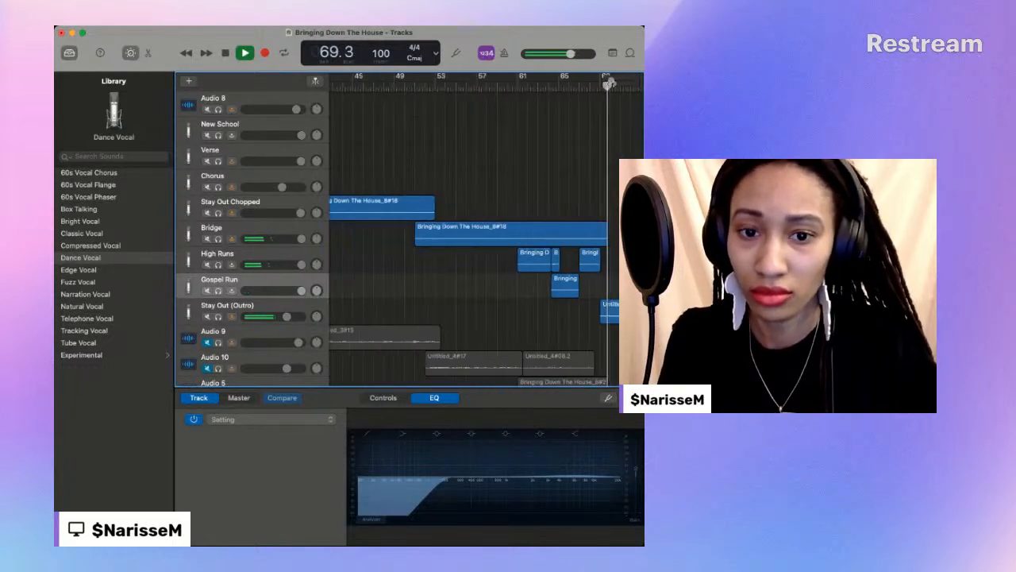
click(407, 85)
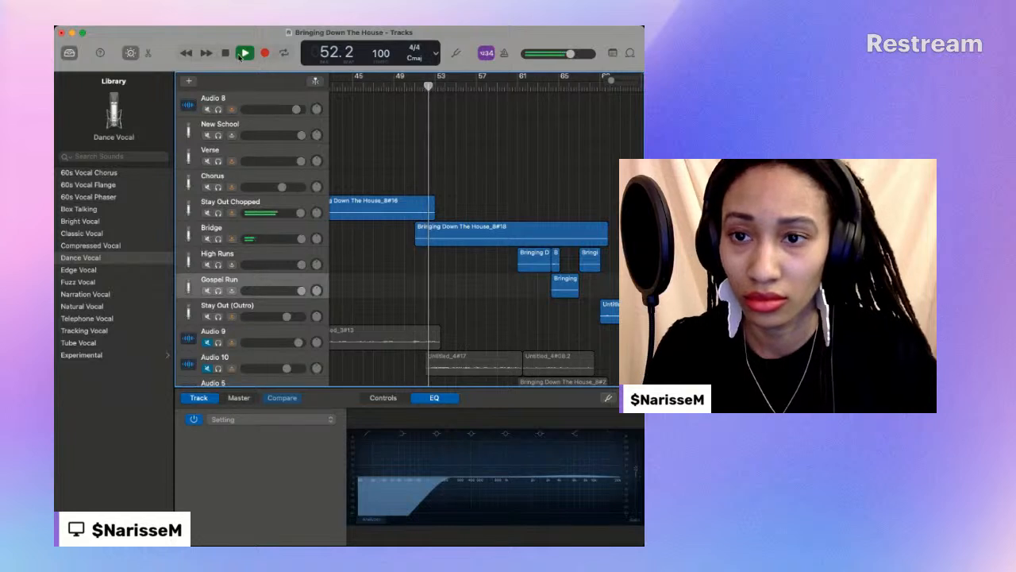
click(226, 54)
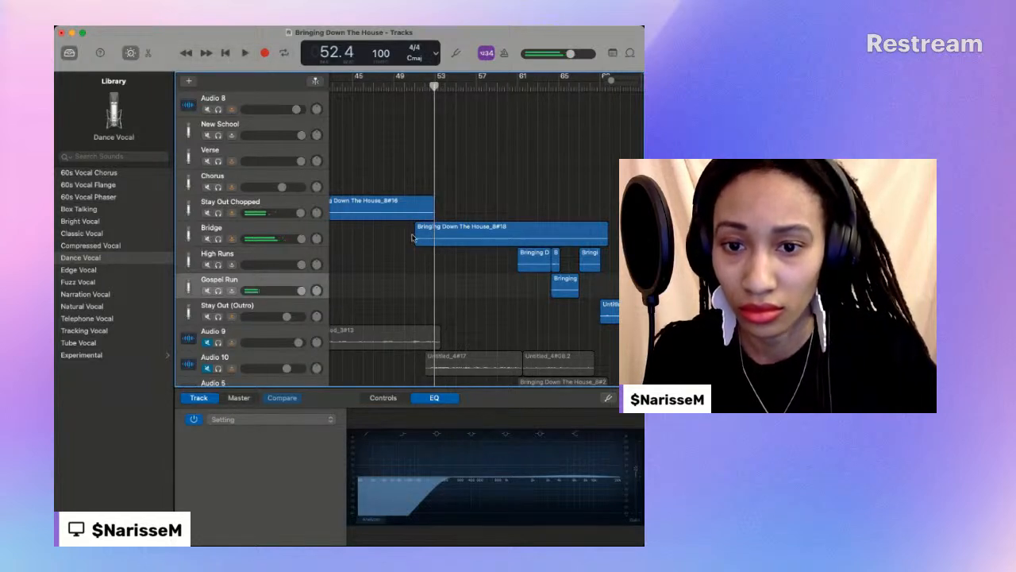
drag(417, 237, 426, 237)
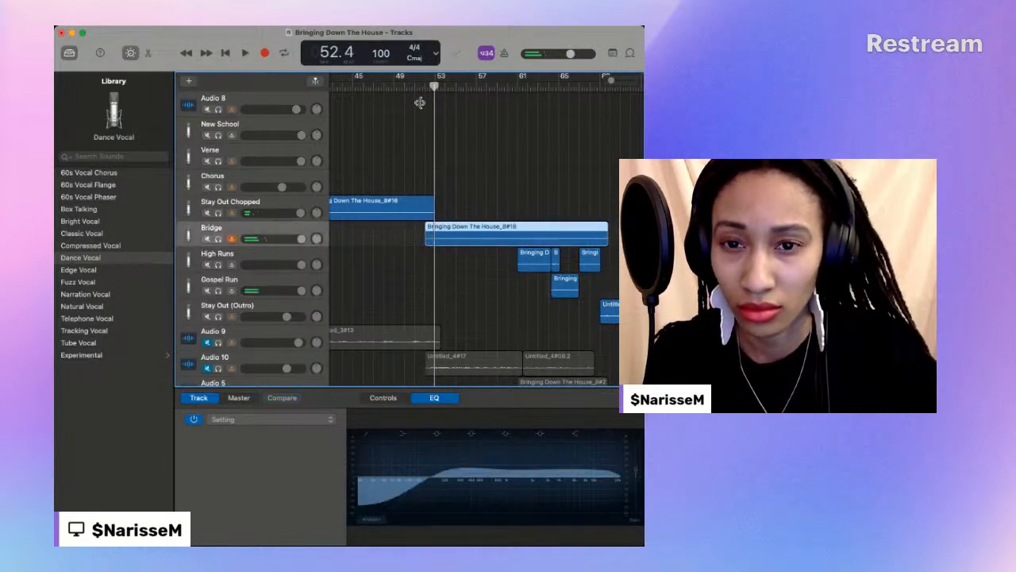
- Play from about bar 51 through the outro and slightly lower the volumes of the High Runs and Gospel Run tracks
double_click(416, 84)
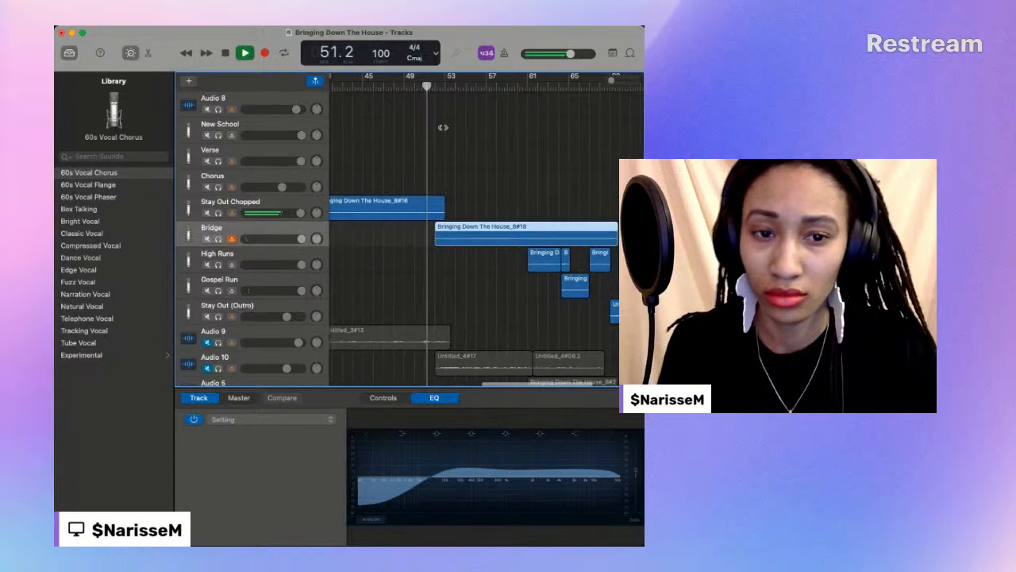
click(227, 461)
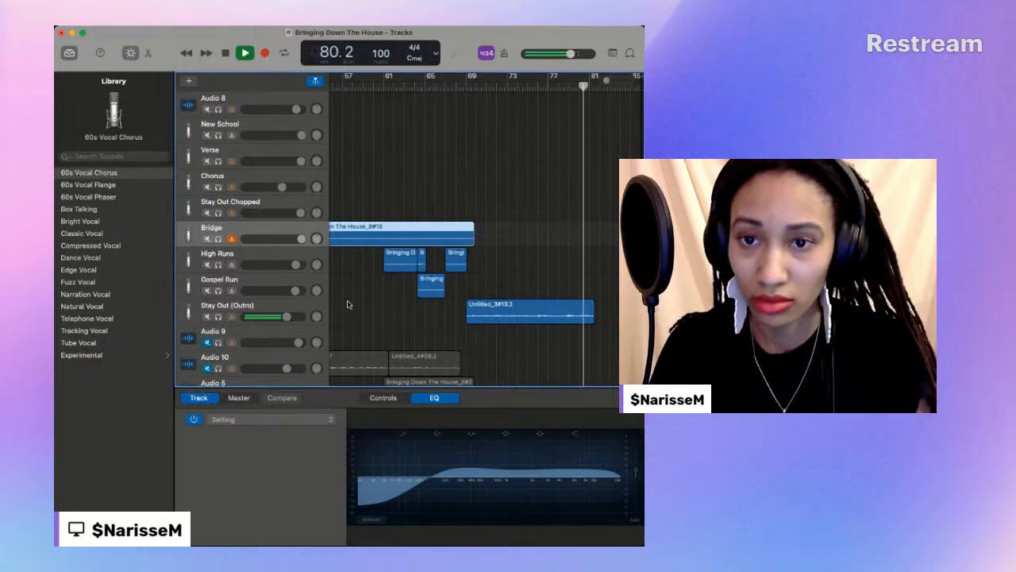
click(226, 53)
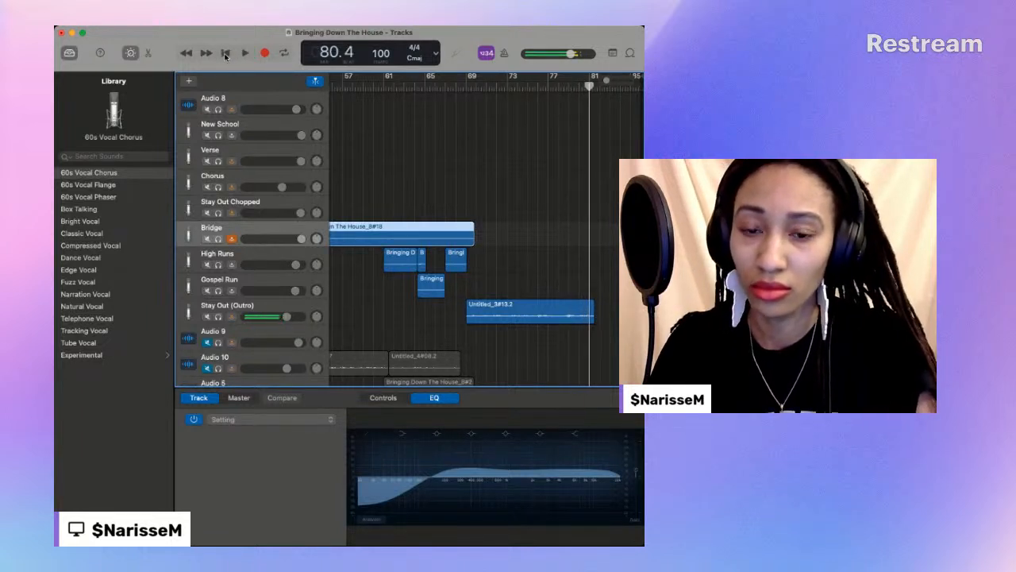
- Lower the Audio 8 track's volume and record a short take on it from 69.1 to 71.1
click(465, 85)
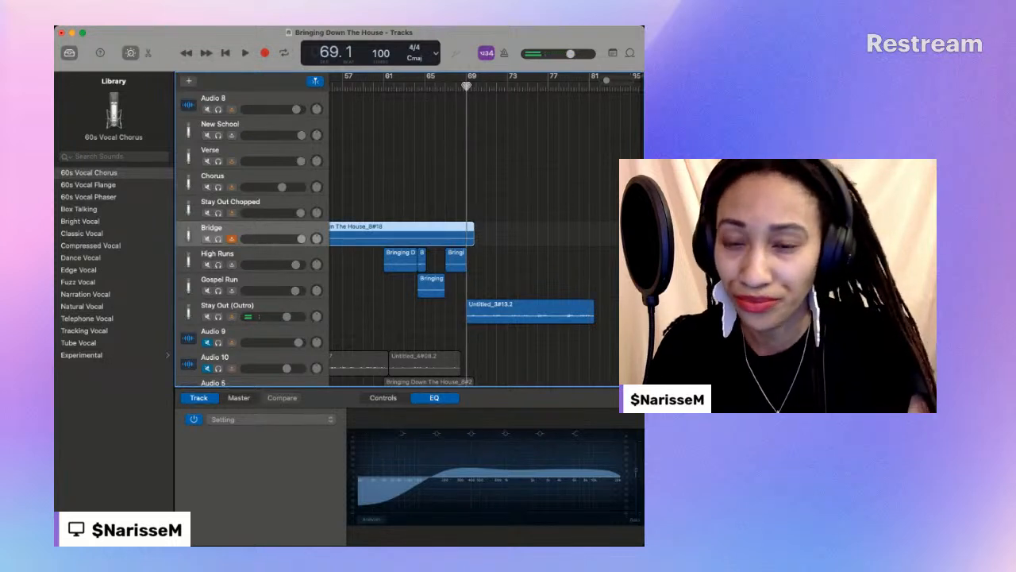
click(221, 98)
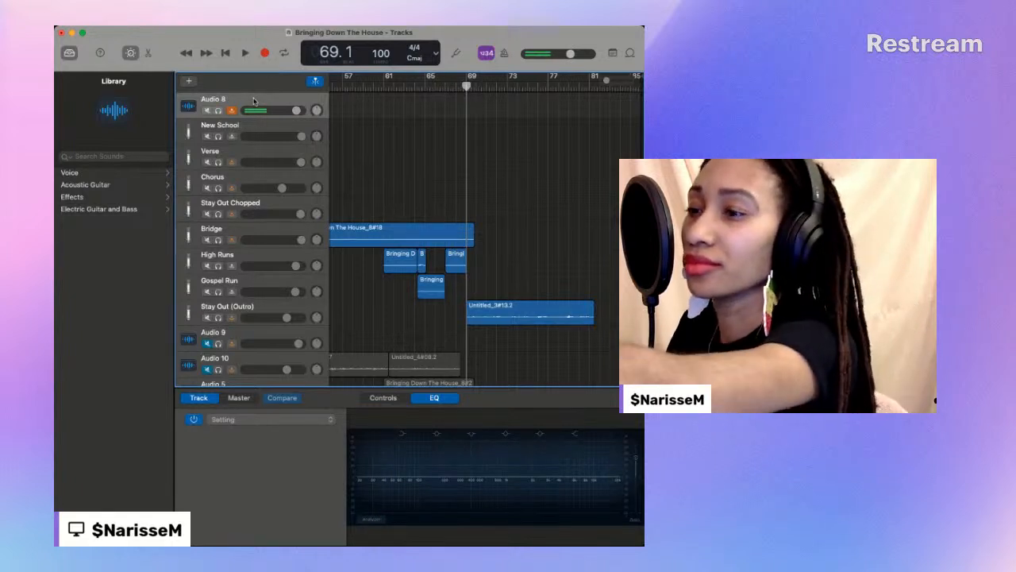
click(265, 53)
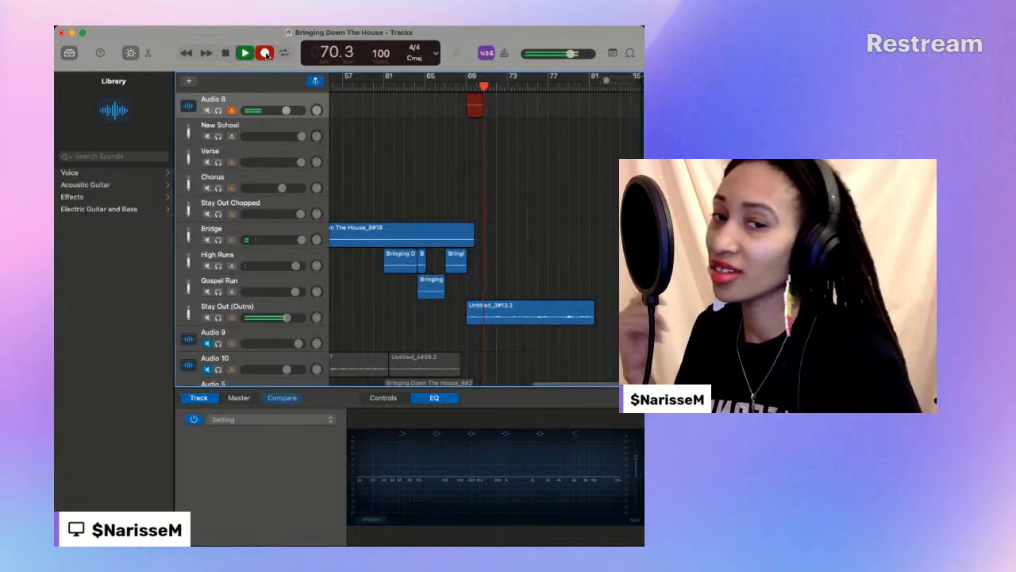
click(266, 54)
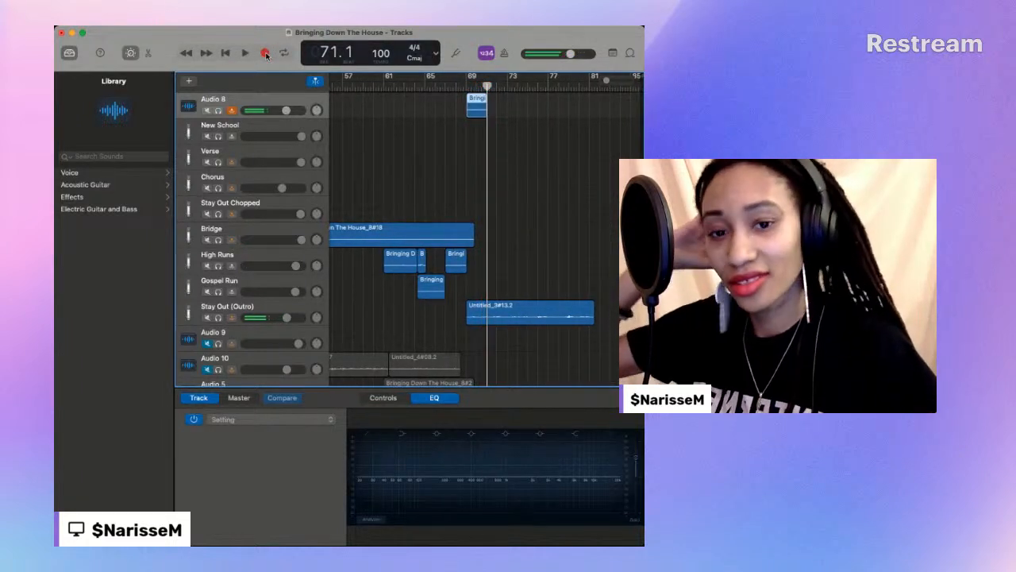
- Mute the Stay Out (Outro) track and try to record another take on Audio 8 from 68.3
click(462, 83)
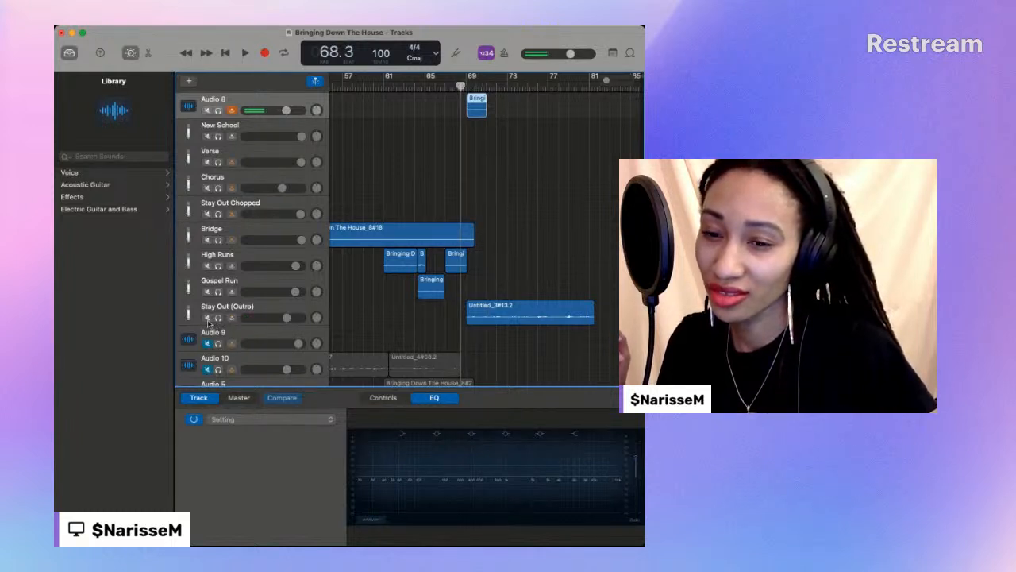
click(207, 318)
click(264, 54)
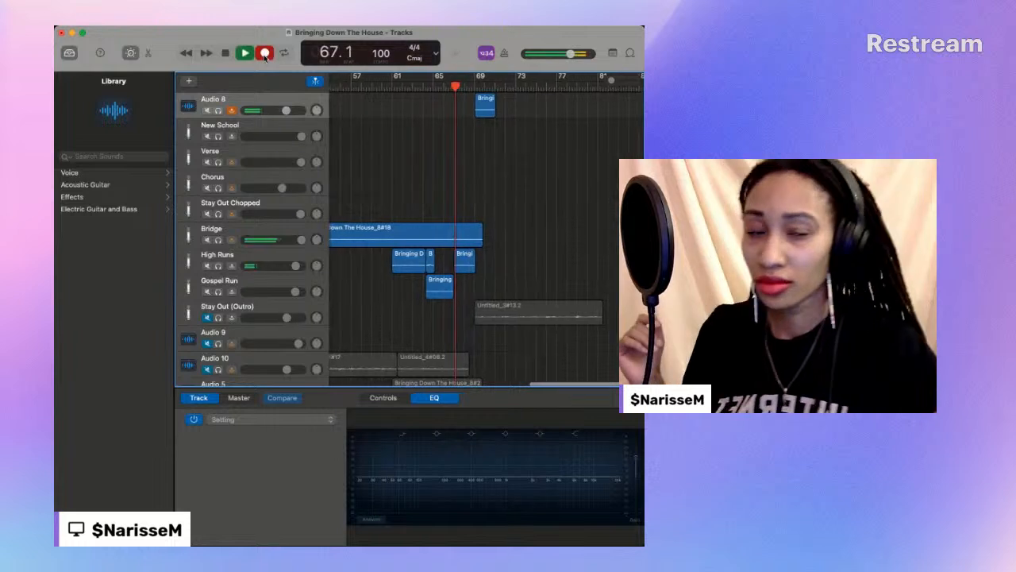
click(227, 54)
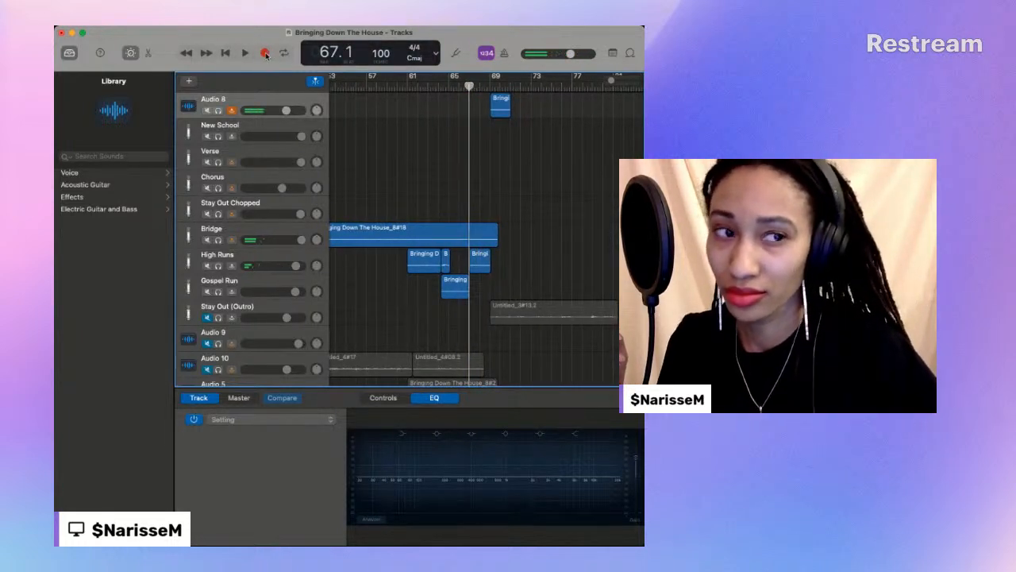
- Record an outro vocal take on Audio 8 from 67.1 to about bar 81 and play it back
click(266, 53)
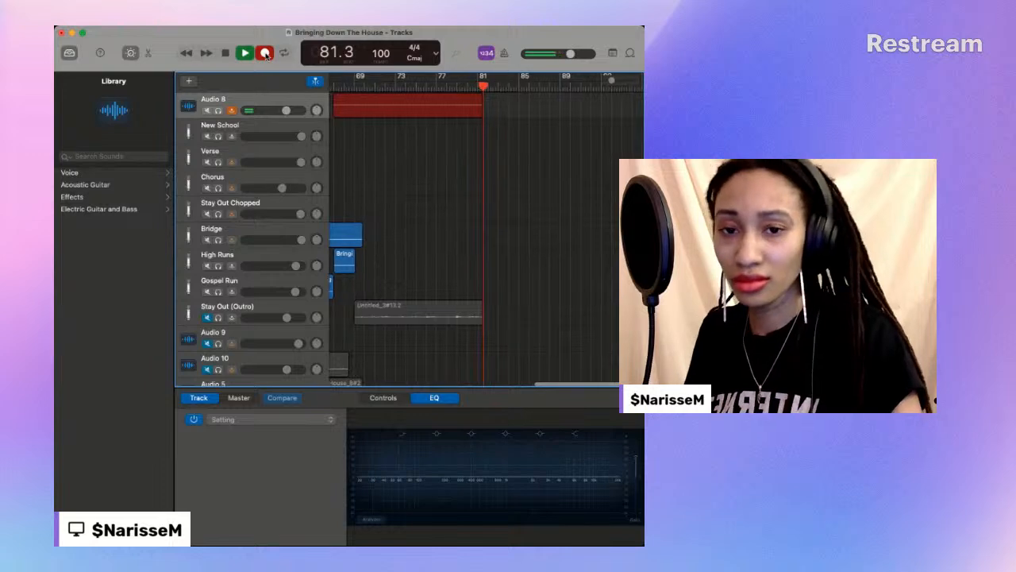
click(266, 53)
key(space)
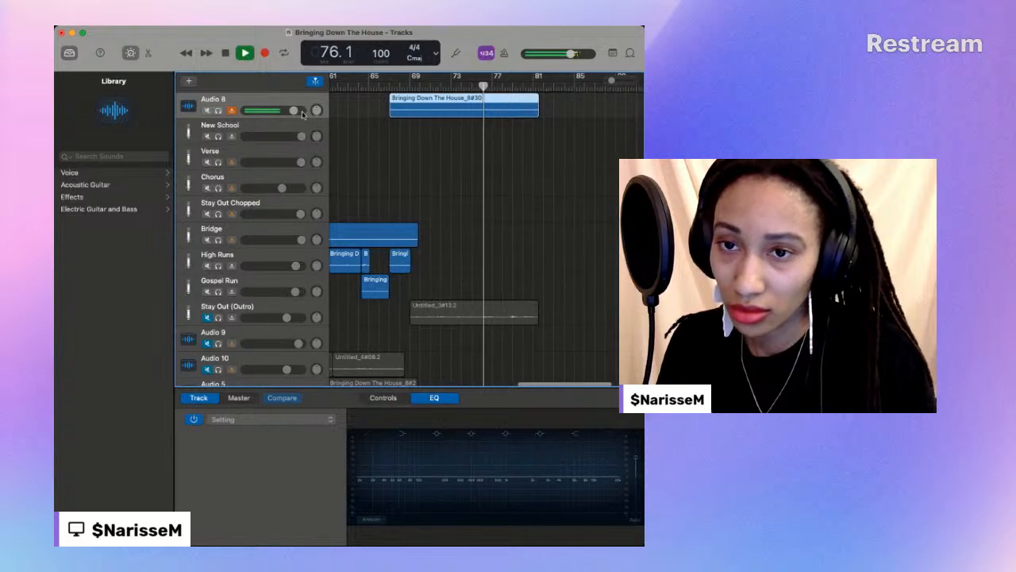
click(225, 54)
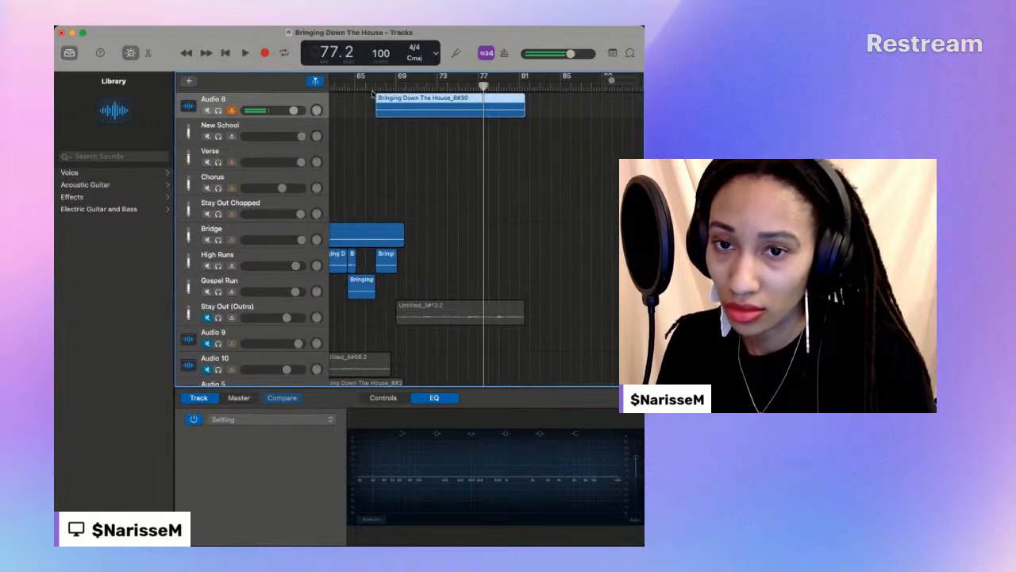
- Record a replacement outro take on Audio 8 from 67.1 to about bar 82 and listen back from about bar 66
click(265, 54)
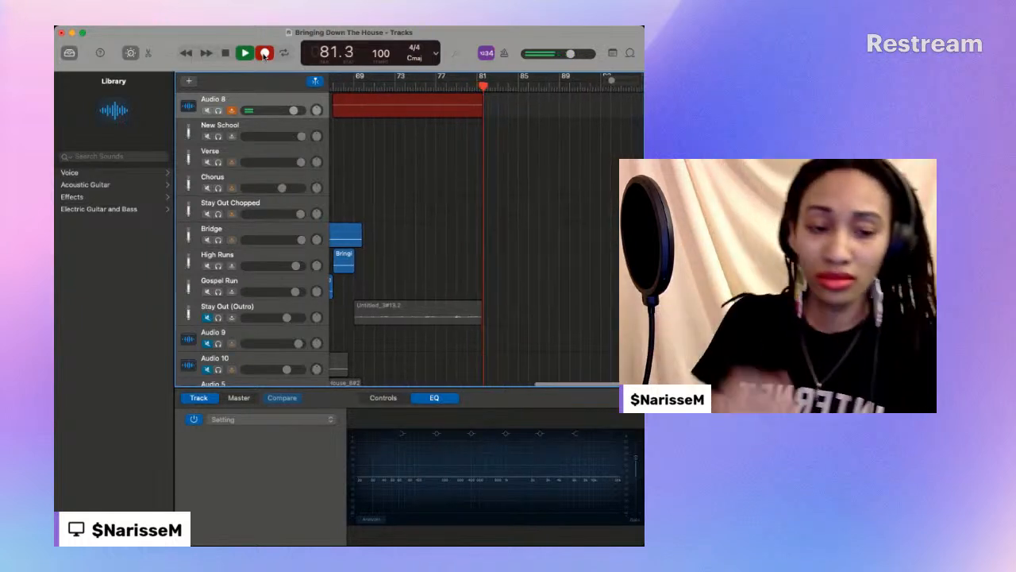
click(265, 53)
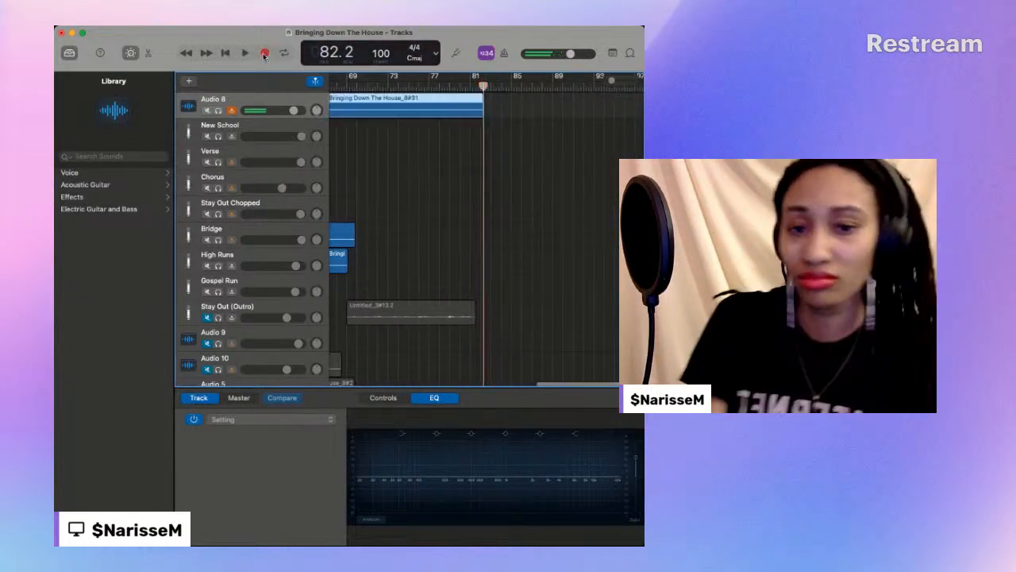
scroll(335, 101, left, 3)
click(388, 85)
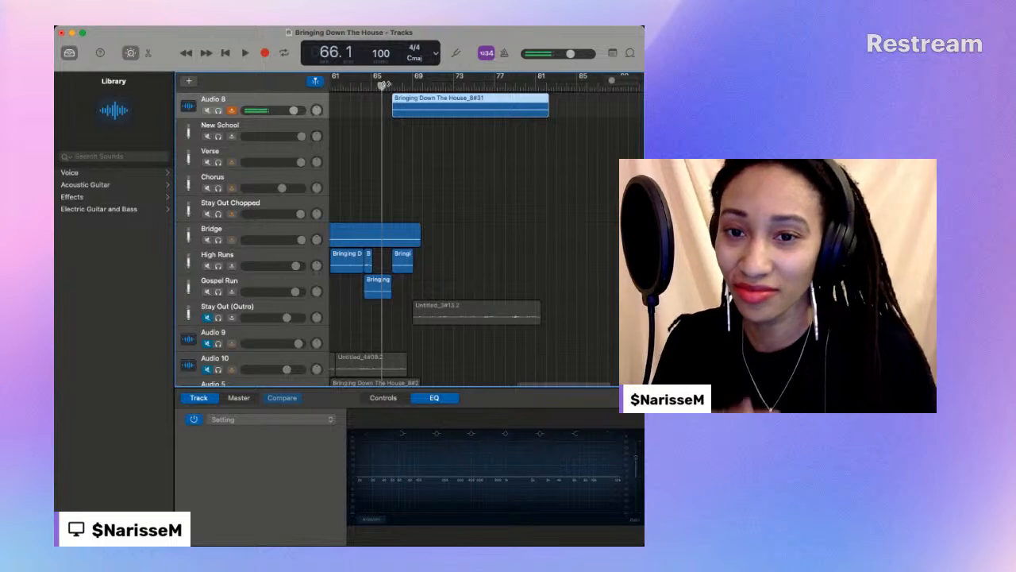
key(space)
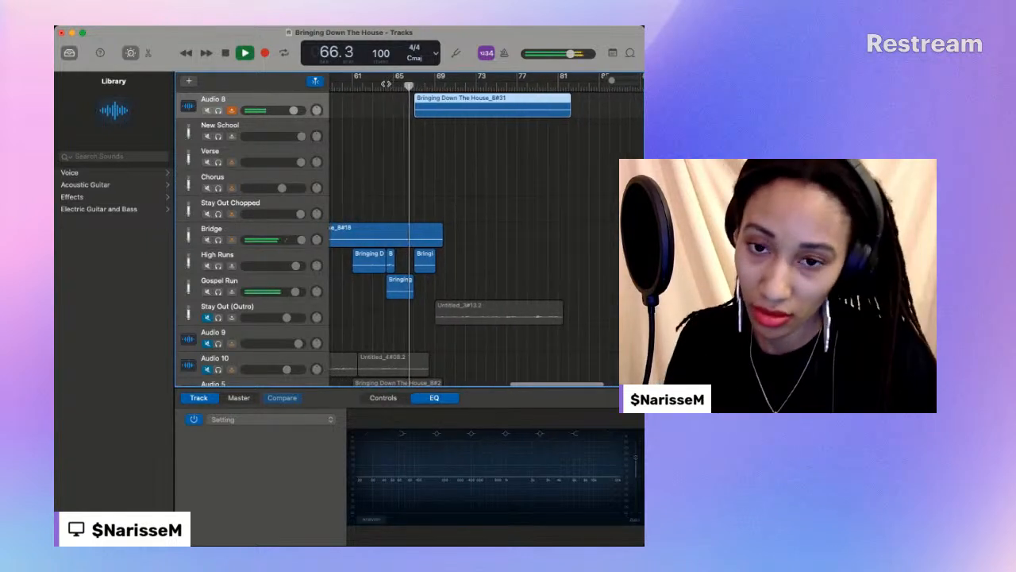
click(400, 85)
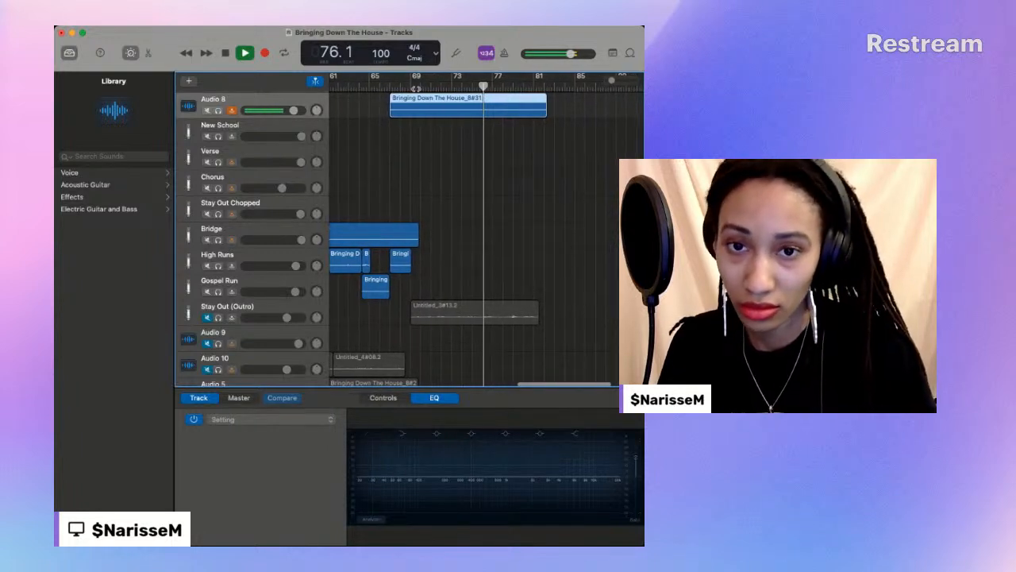
click(225, 54)
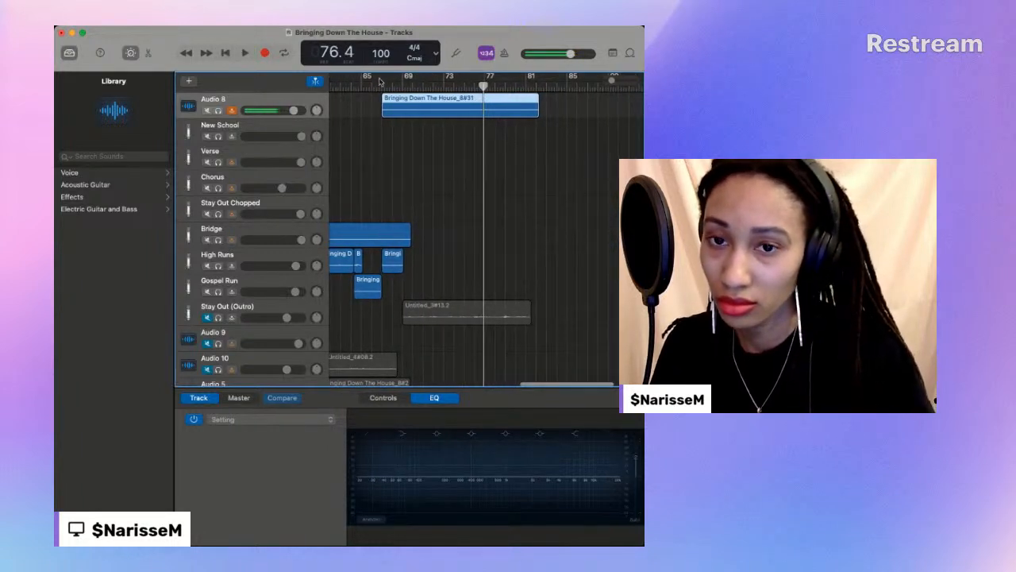
- Record another outro take on Audio 8 from 66.4 to 81.4, remove the leftover end sliver and trim the start to bar 69
click(265, 53)
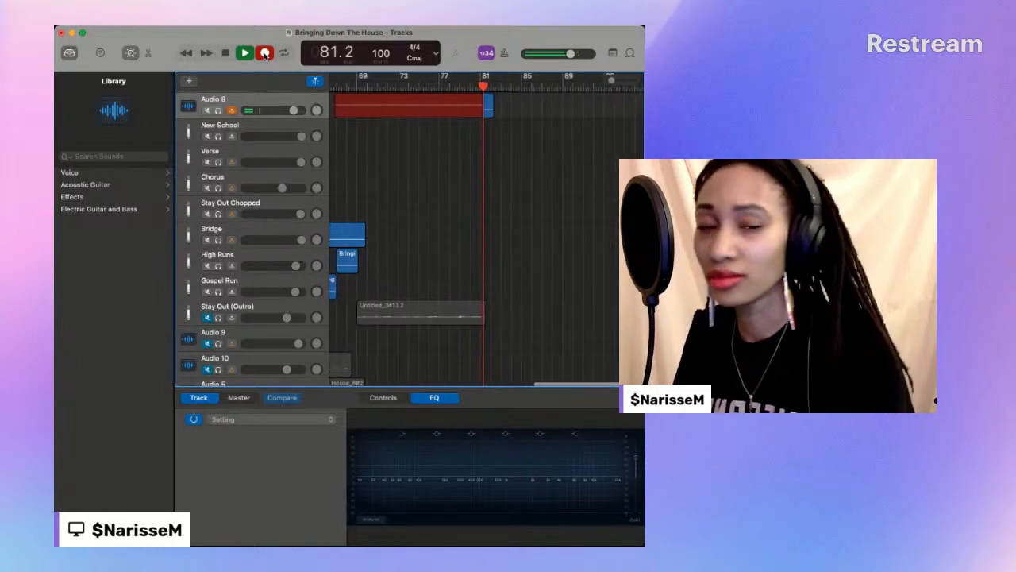
click(265, 53)
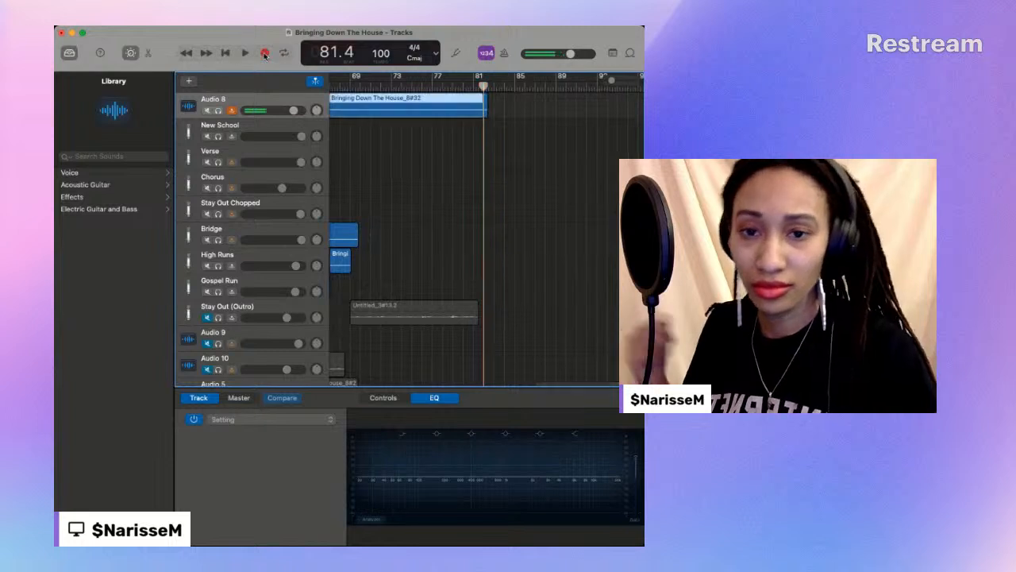
scroll(421, 115, left, 2)
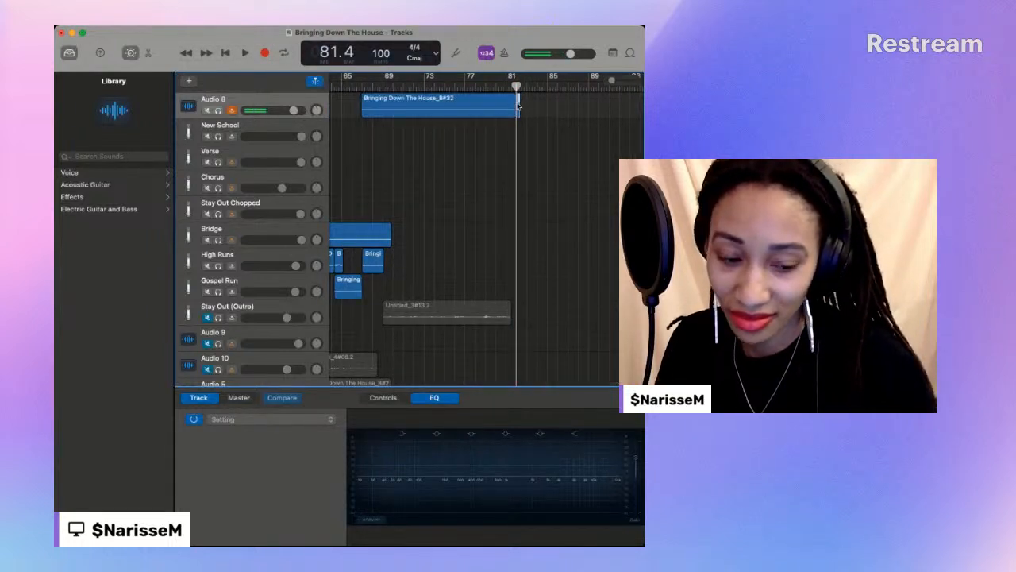
scroll(370, 118, up, 1)
drag(374, 136, 395, 136)
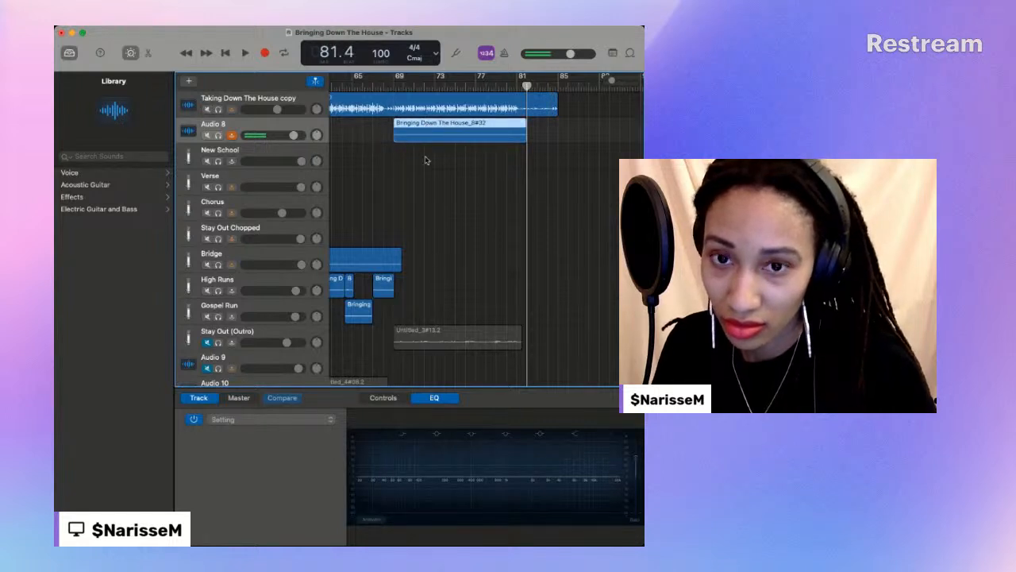
- Play the new outro take from 69.1 and compare it with the Stay Out (Outro) track by temporarily unmuting that track
click(390, 85)
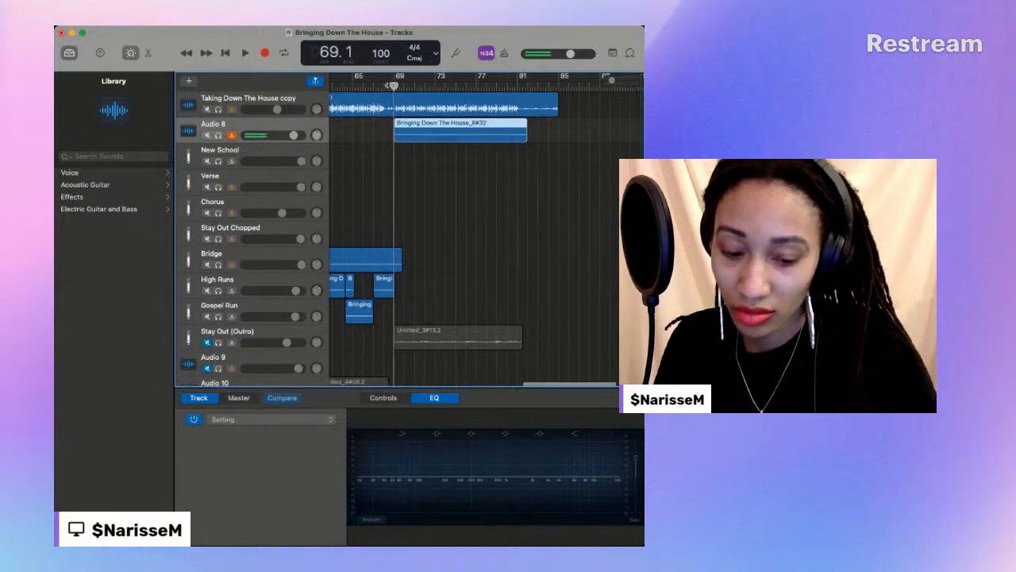
key(space)
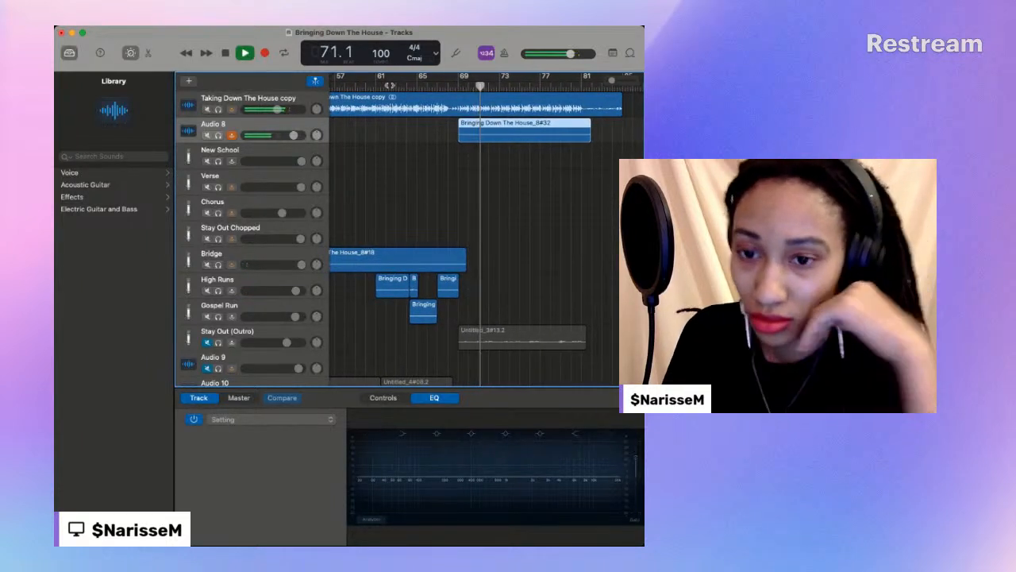
scroll(390, 85, left, 5)
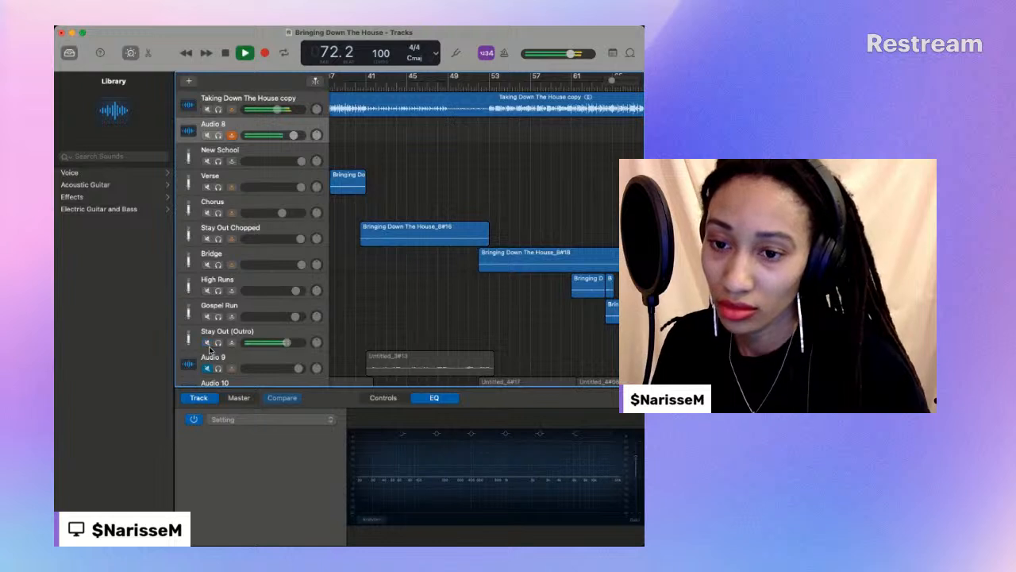
scroll(215, 349, right, 5)
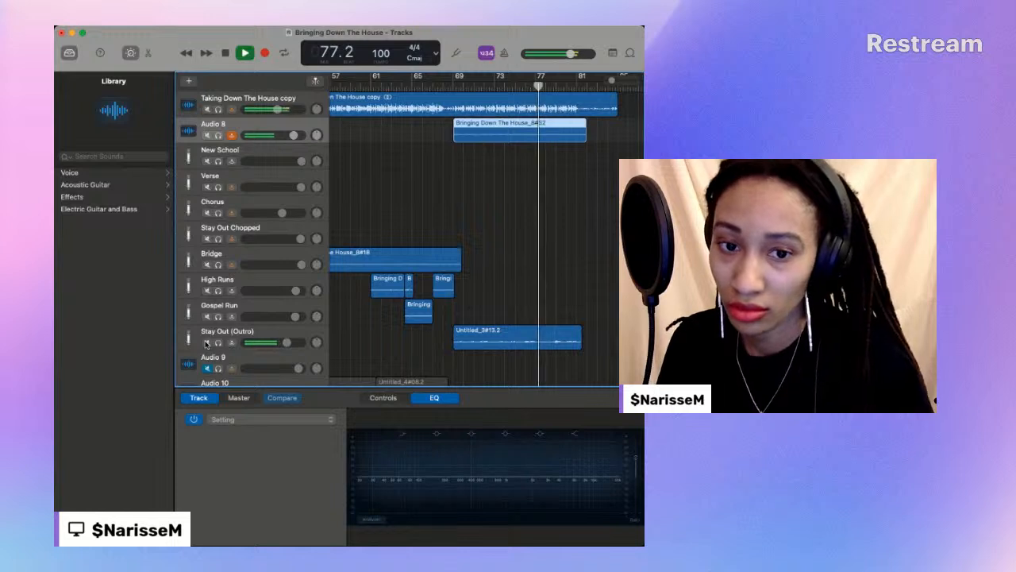
click(207, 343)
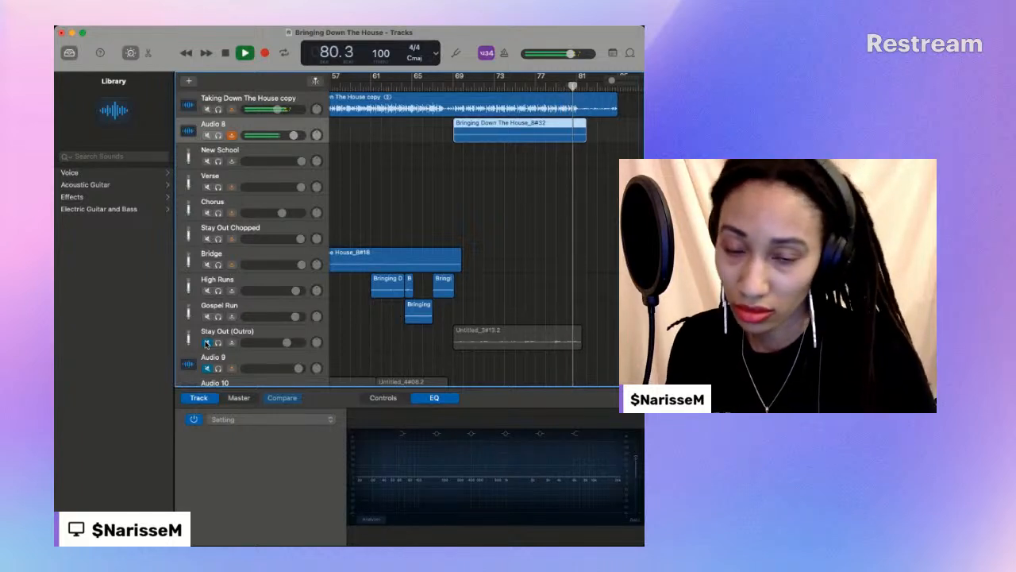
- Move the old outro region down to Audio 10 and the new Audio 8 take onto the Stay Out (Outro) track
scroll(479, 238, down, 4)
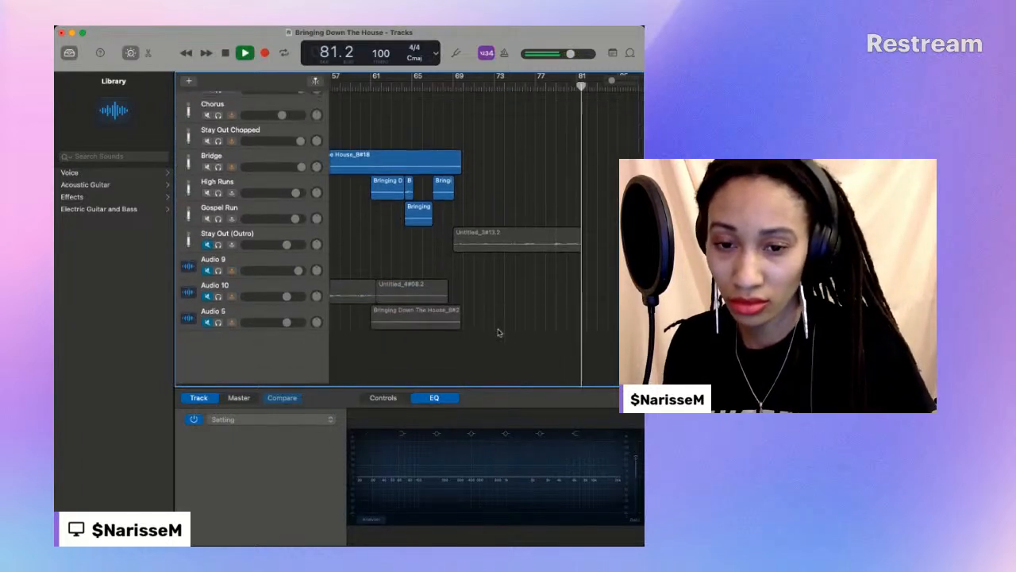
drag(481, 236, 481, 289)
scroll(481, 270, up, 4)
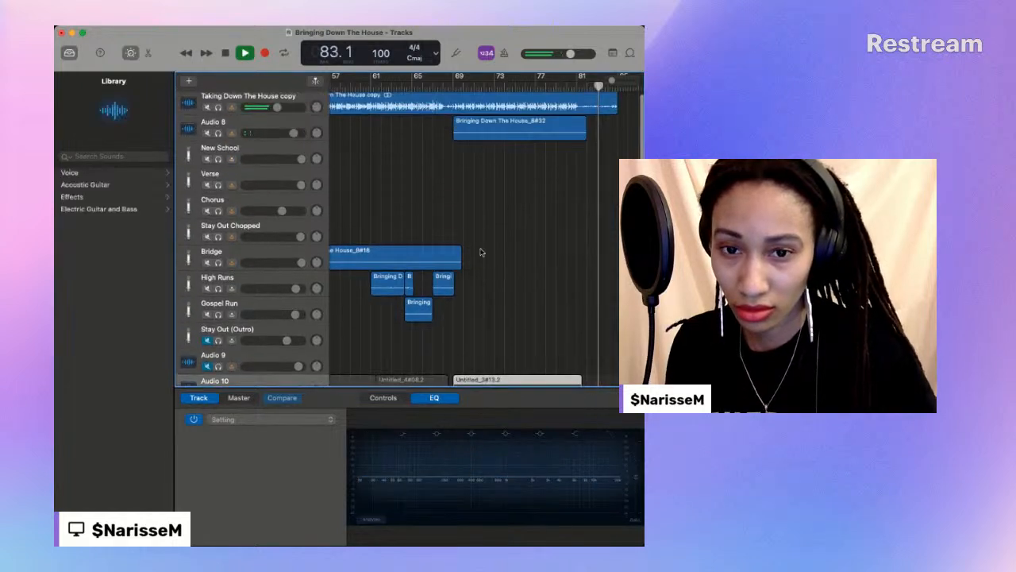
click(487, 123)
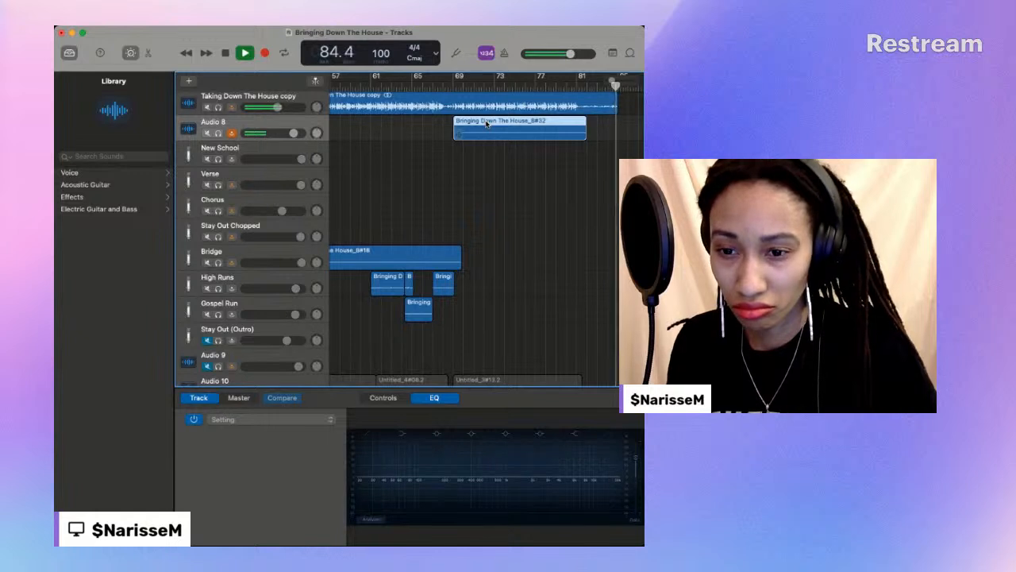
drag(487, 123, 483, 330)
- Play the outro from about bar 67 to 81.2 with Stay Out (Outro) unmuted and raise that track's volume
click(433, 84)
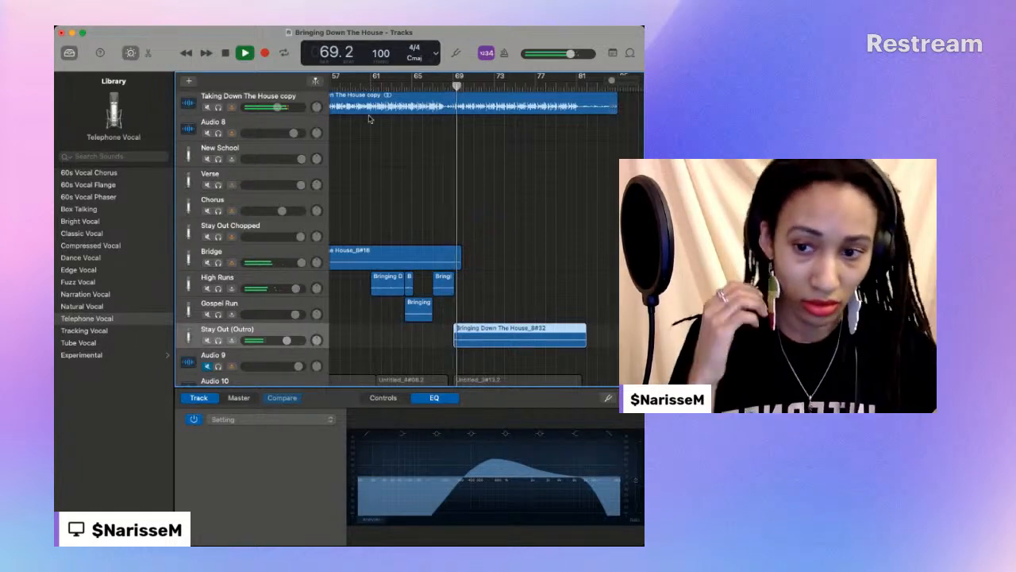
drag(287, 341, 301, 341)
scroll(467, 300, down, 1)
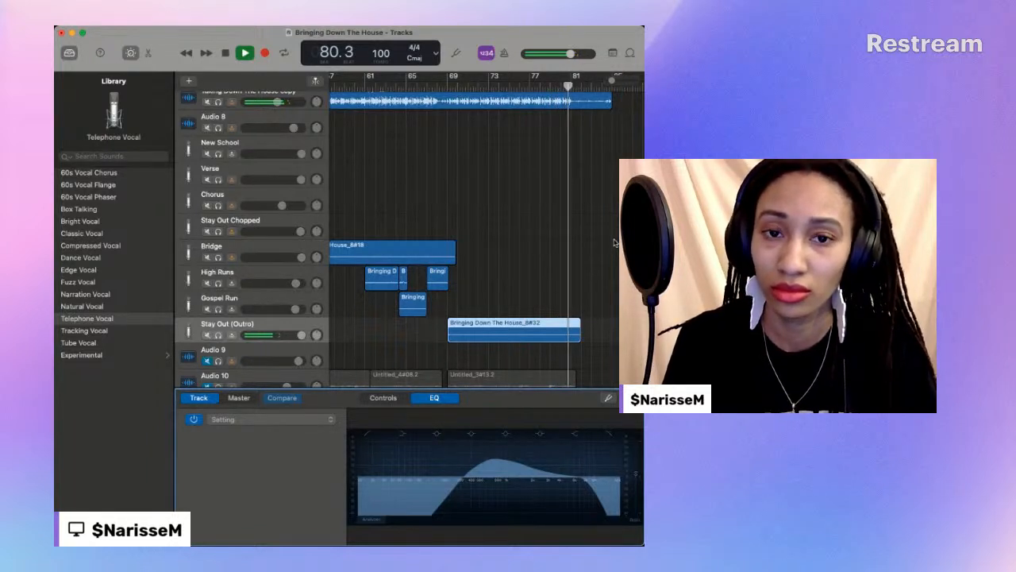
click(228, 53)
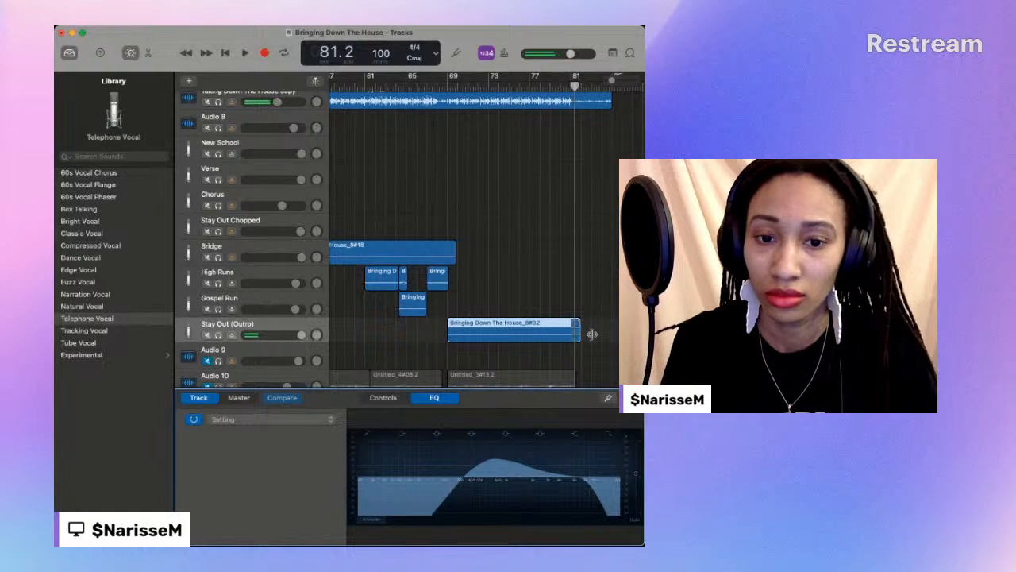
- Trim the end of the Stay Out (Outro) region to about bar 80 and play the song's ending
drag(579, 340, 570, 341)
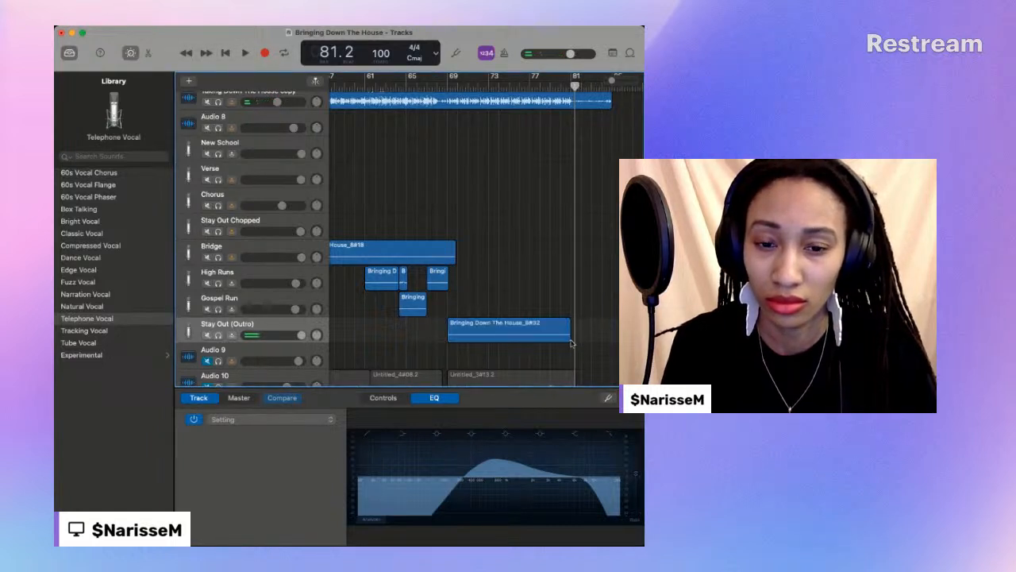
click(538, 84)
key(space)
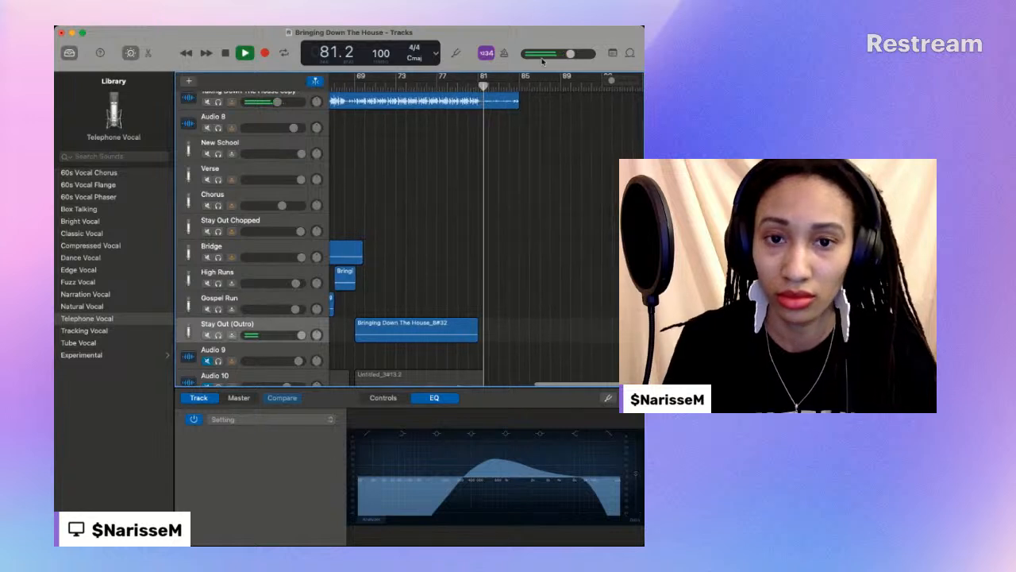
drag(613, 82, 606, 85)
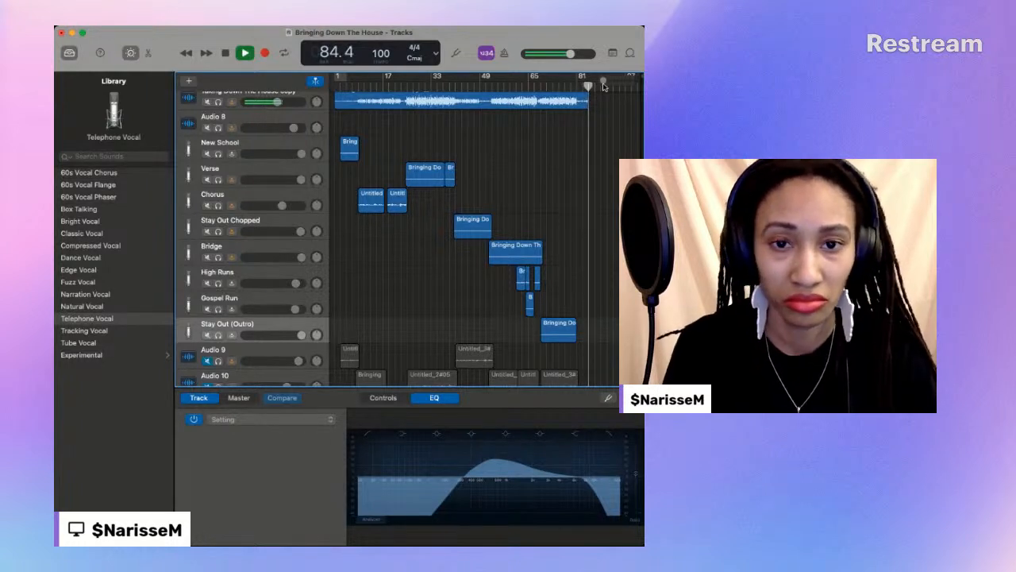
click(226, 53)
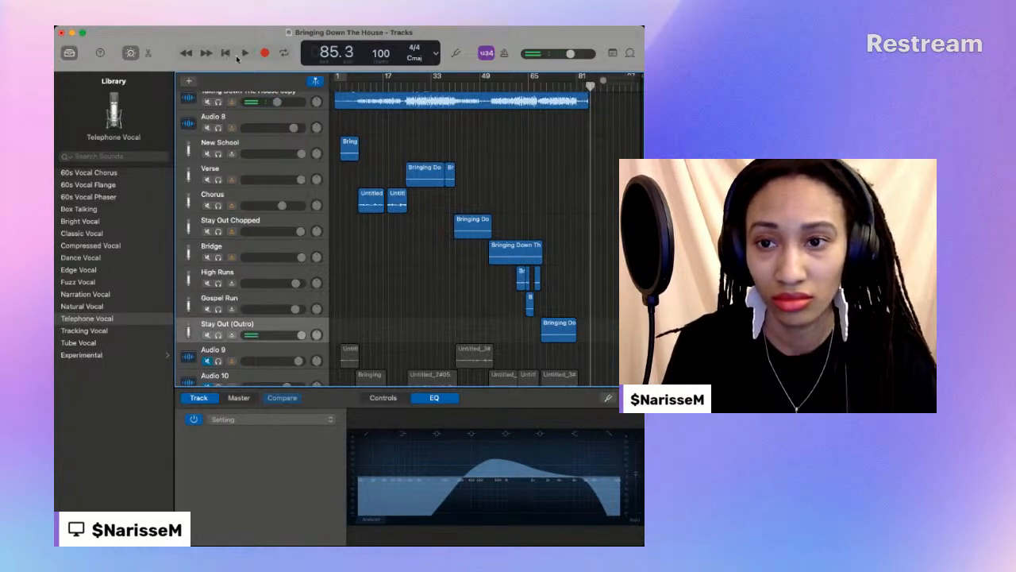
- Play the song from the beginning to about bar 53 and slightly lower the Chorus track's volume
click(226, 53)
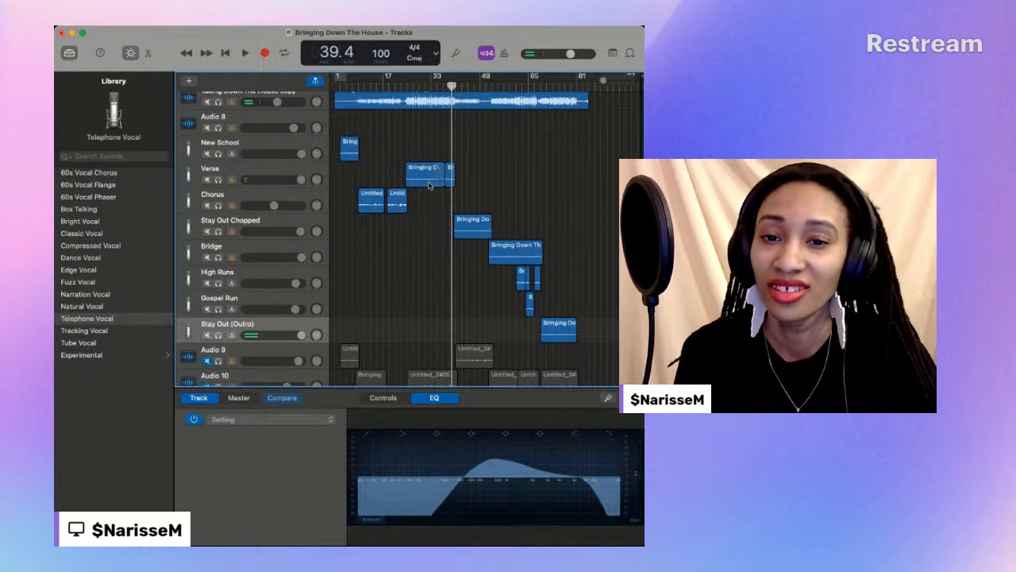
key(space)
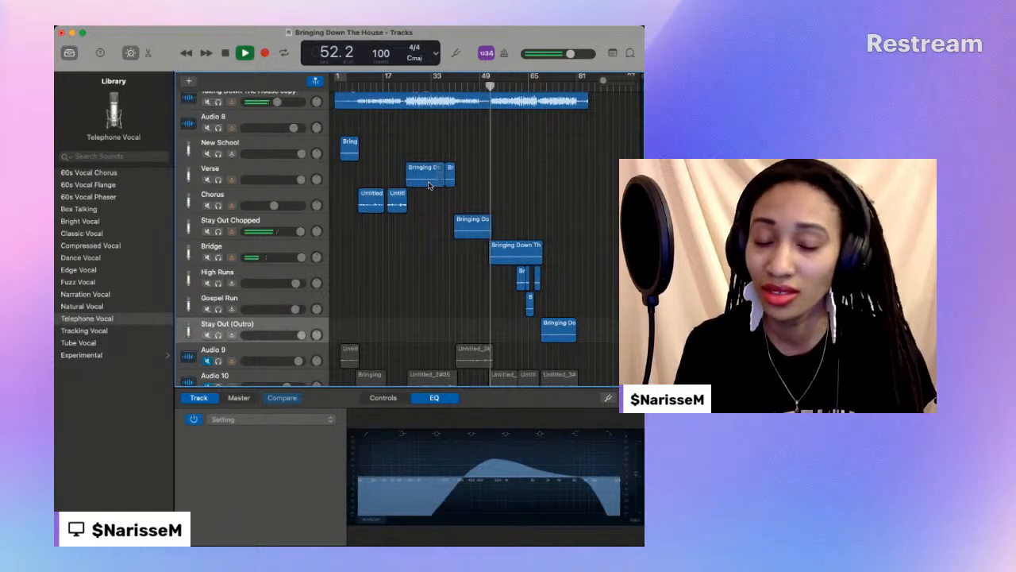
key(space)
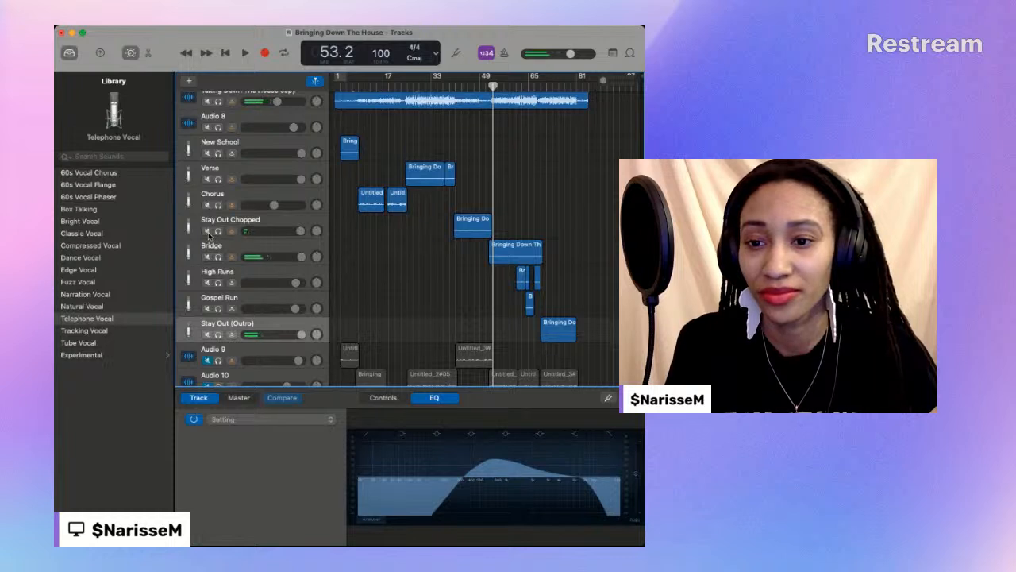
- Play the Stay Out Chopped vocal around bars 49 to 50 to locate the point where its ending should be cut
key(space)
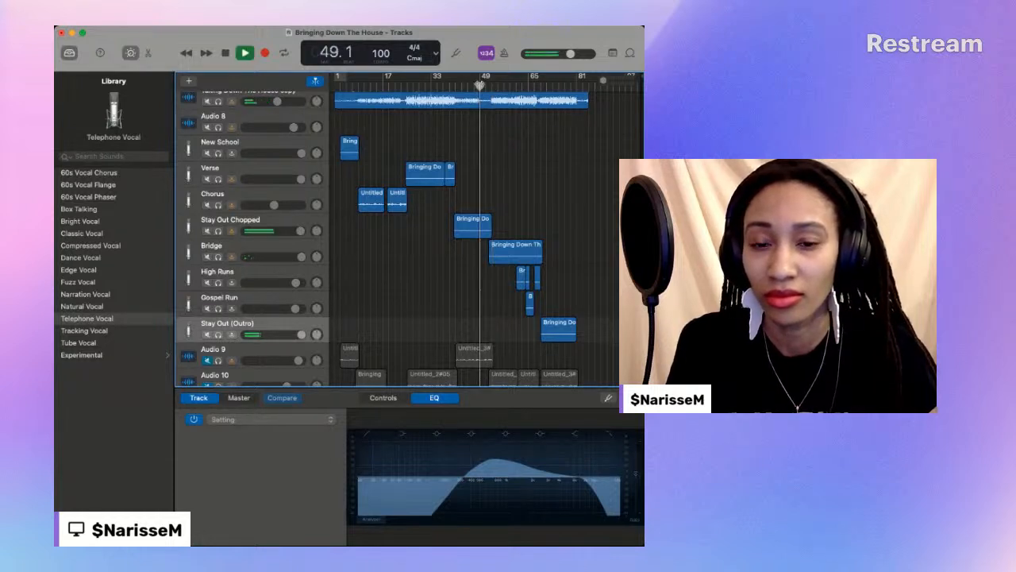
key(space)
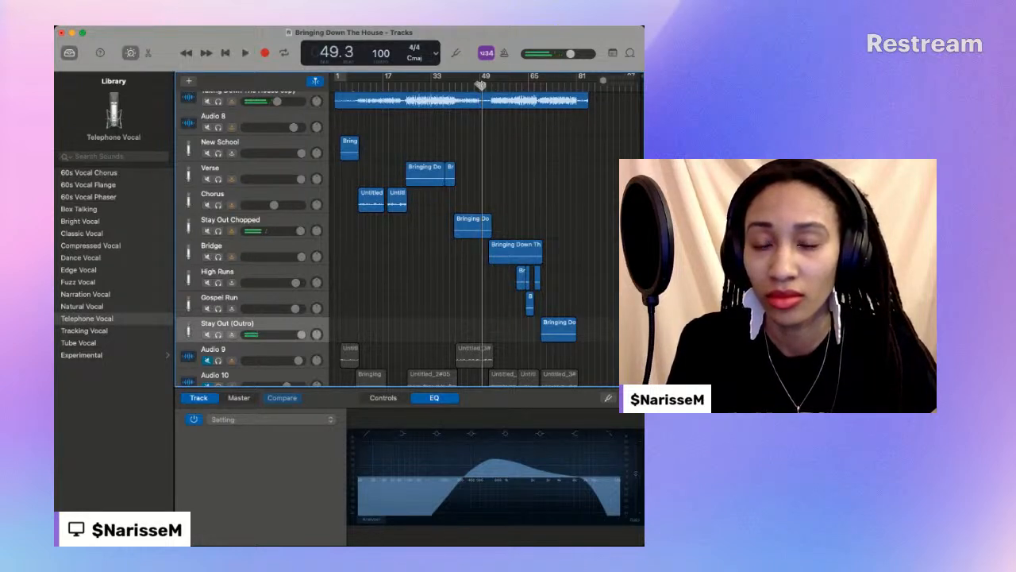
key(space)
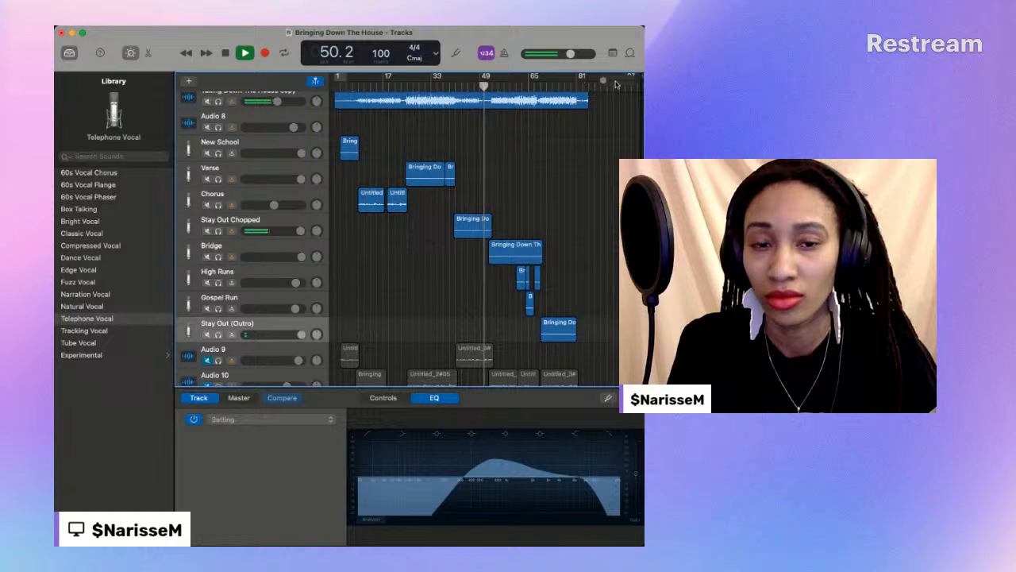
drag(604, 83, 613, 84)
key(space)
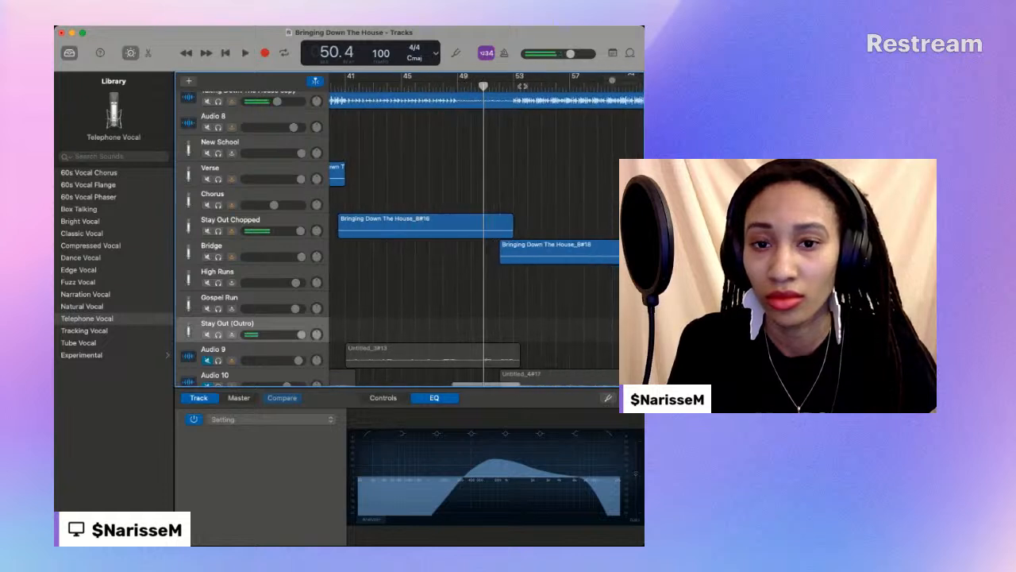
click(459, 86)
key(space)
scroll(459, 88, left, 1)
key(space)
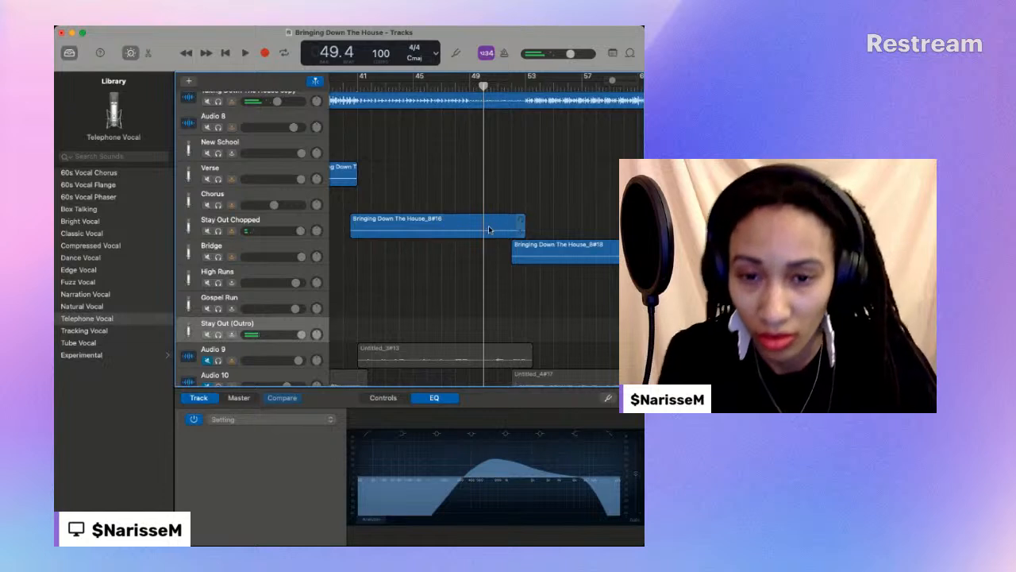
- Split the Stay Out Chopped region at 49.4 and move its tail piece onto the muted Chorus track
click(490, 228)
key(c)
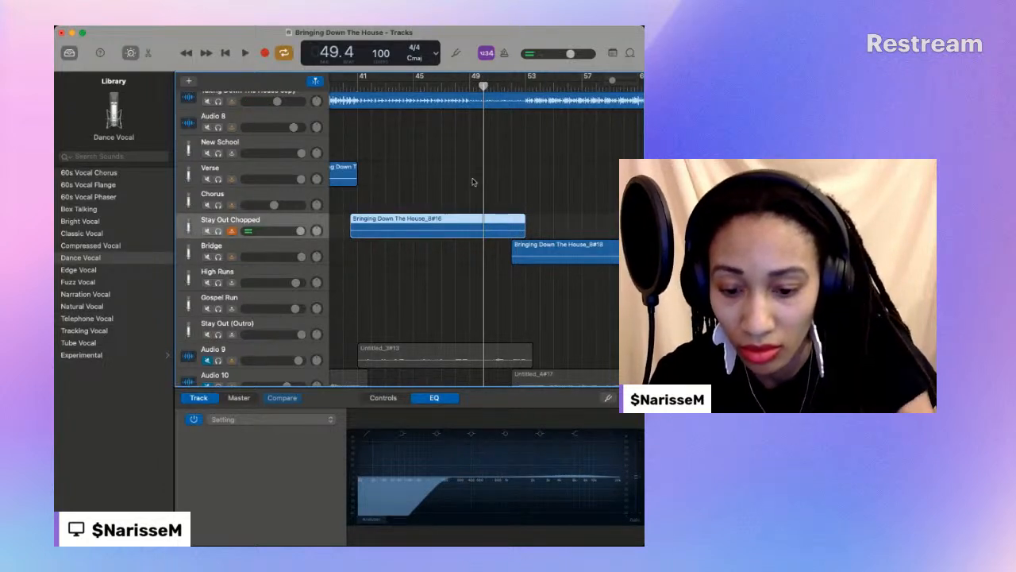
key(super+t)
scroll(477, 187, up, 1)
drag(500, 229, 498, 200)
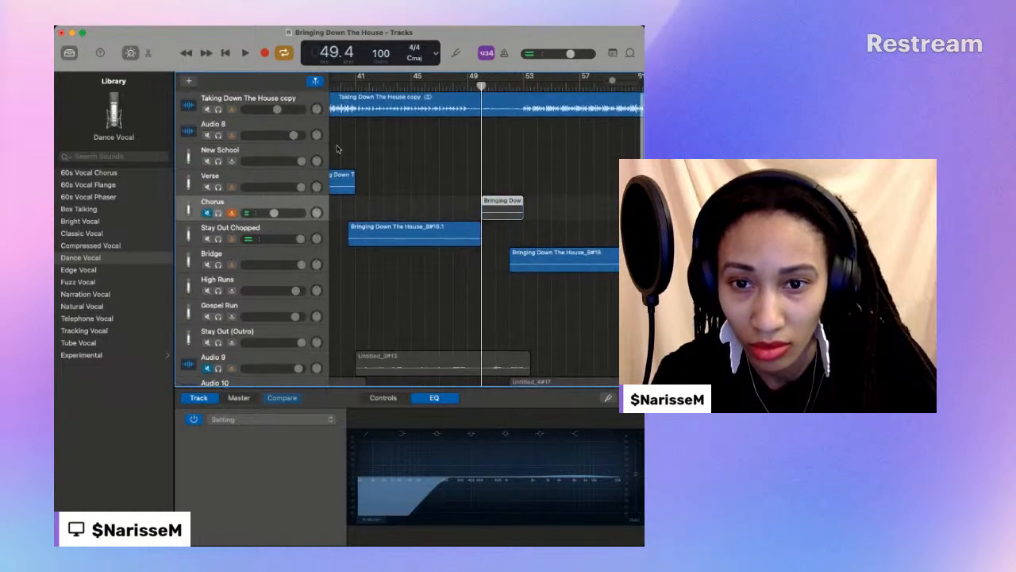
- Select the Audio 8 track, turn off cycle mode and play the passage from bar 49 to about 49.4
click(265, 123)
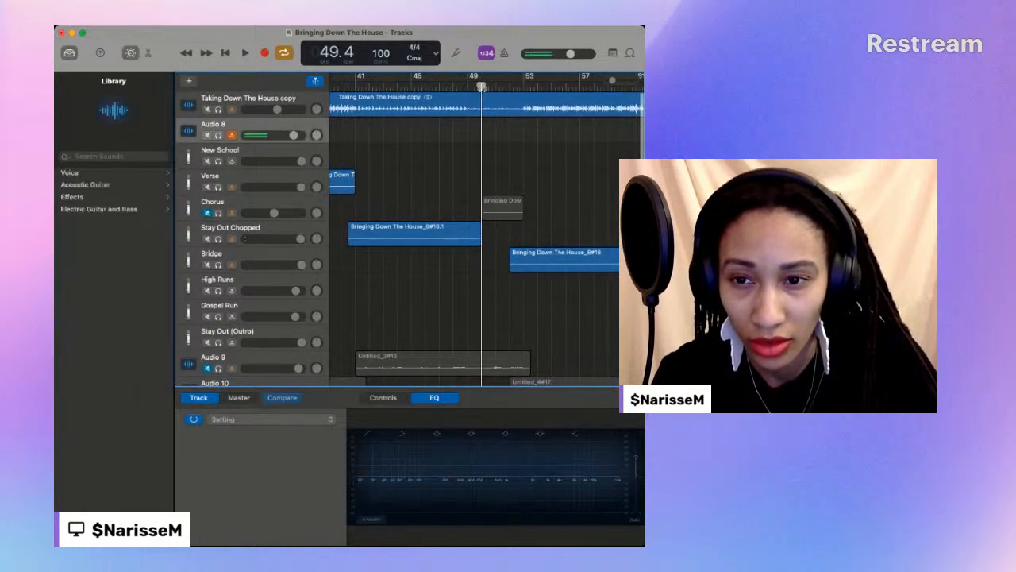
scroll(477, 239, right, 1)
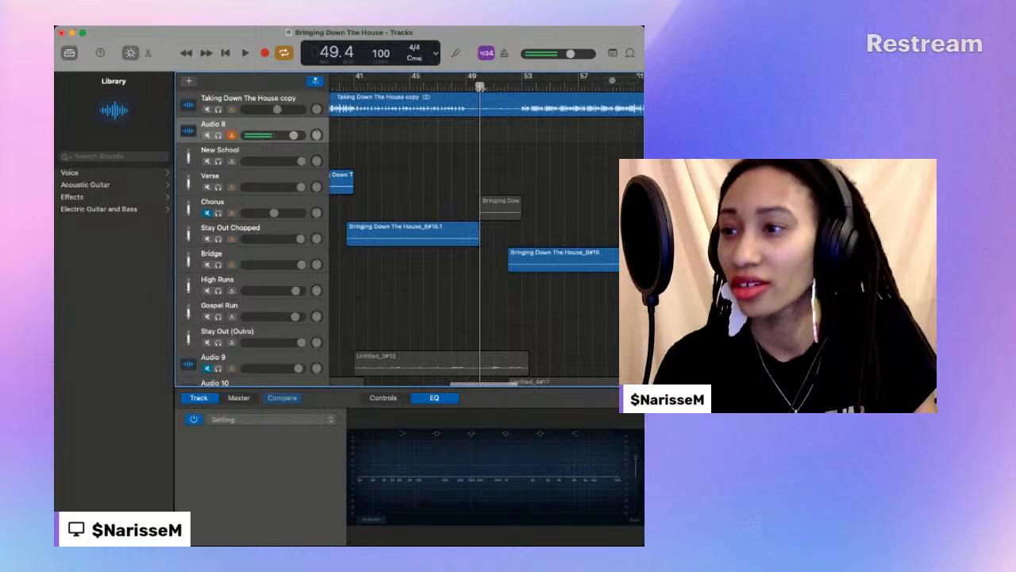
scroll(481, 88, right, 1)
scroll(479, 88, down, 1)
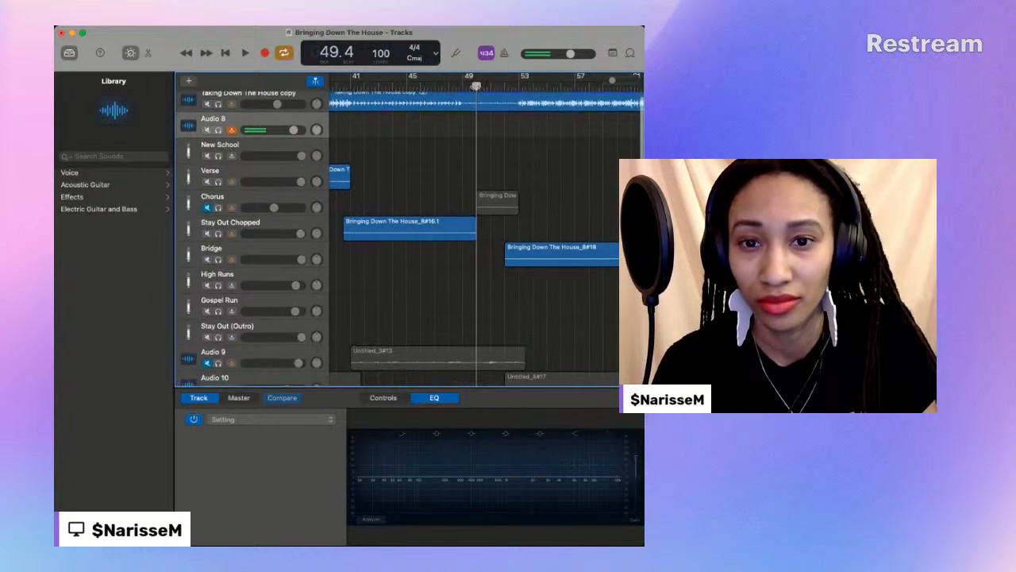
drag(478, 87, 464, 88)
scroll(477, 119, left, 1)
scroll(514, 164, up, 2)
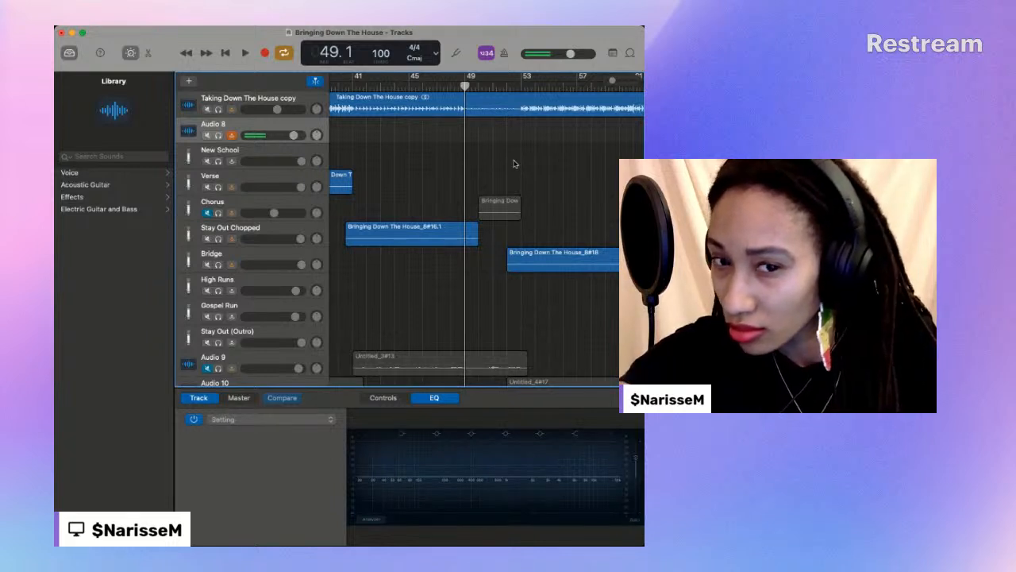
click(245, 53)
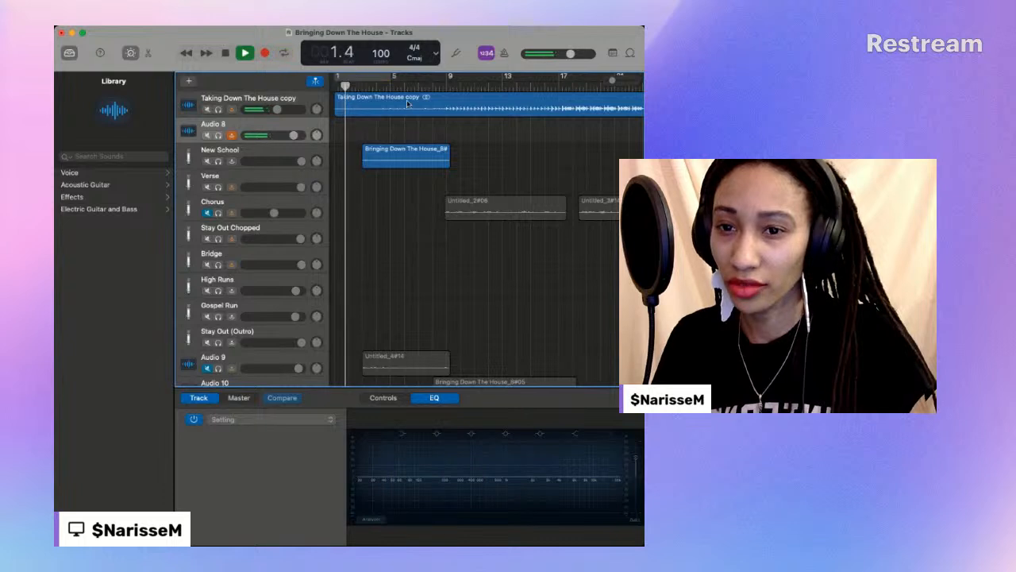
scroll(477, 119, right, 10)
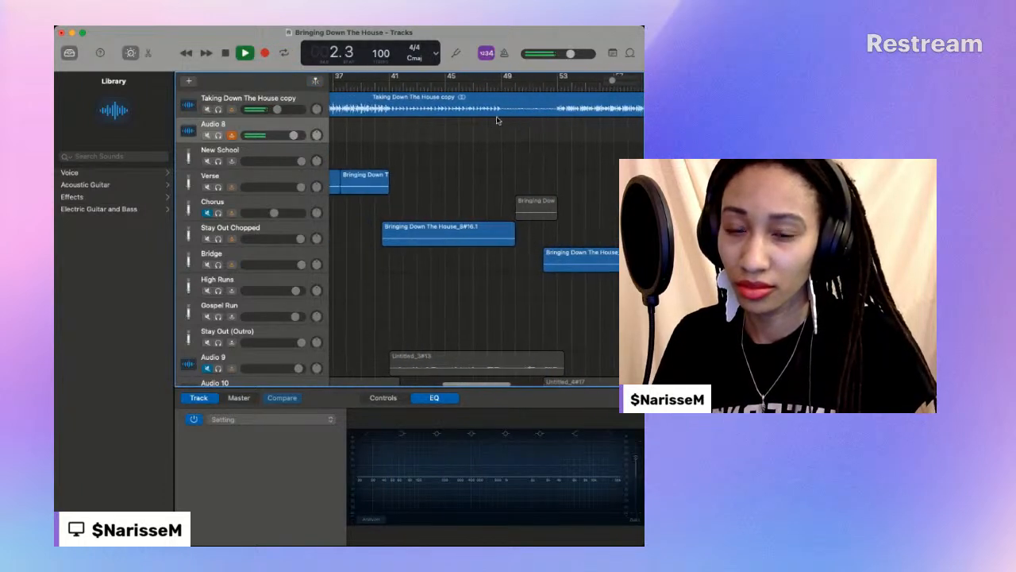
scroll(495, 120, right, 3)
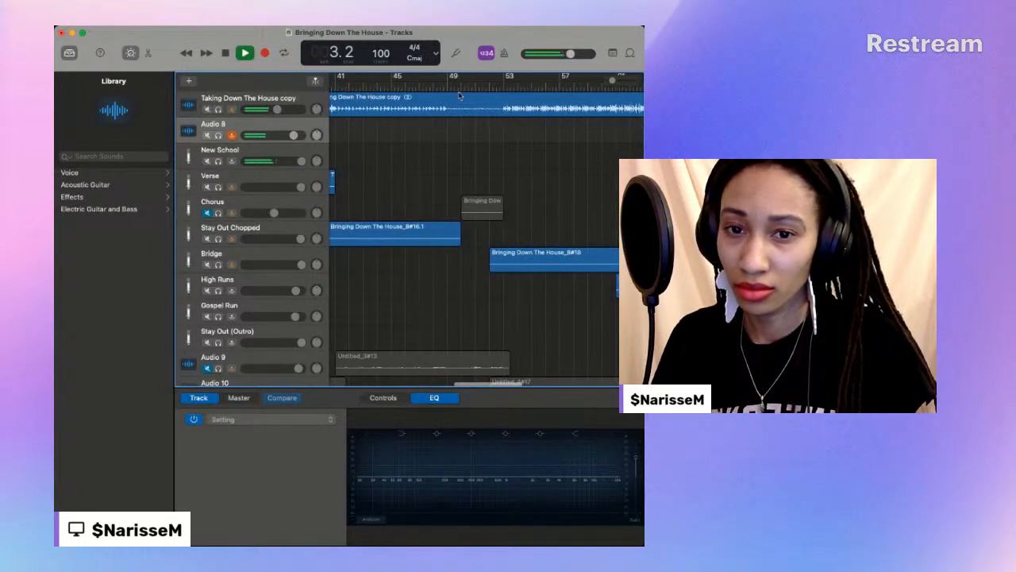
click(448, 83)
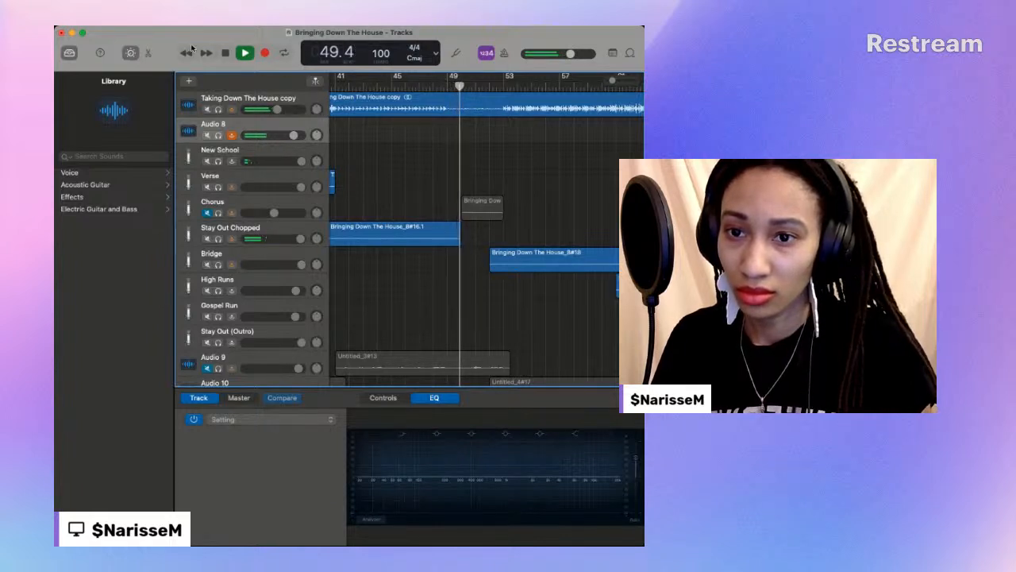
key(space)
- Record a new vocal take on Audio 8 from 49.1 to about bar 53 and play it back
drag(463, 85, 447, 87)
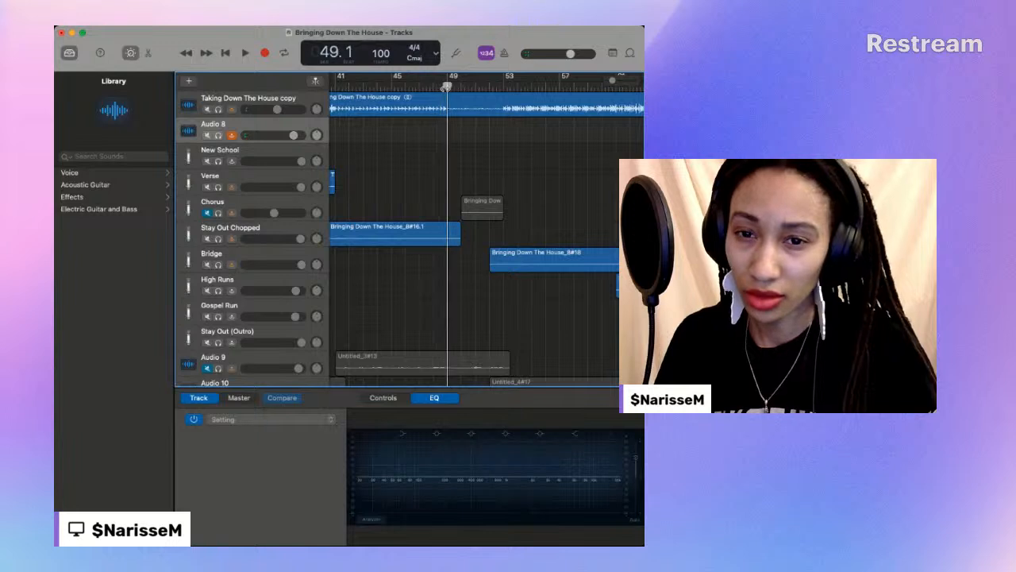
click(266, 53)
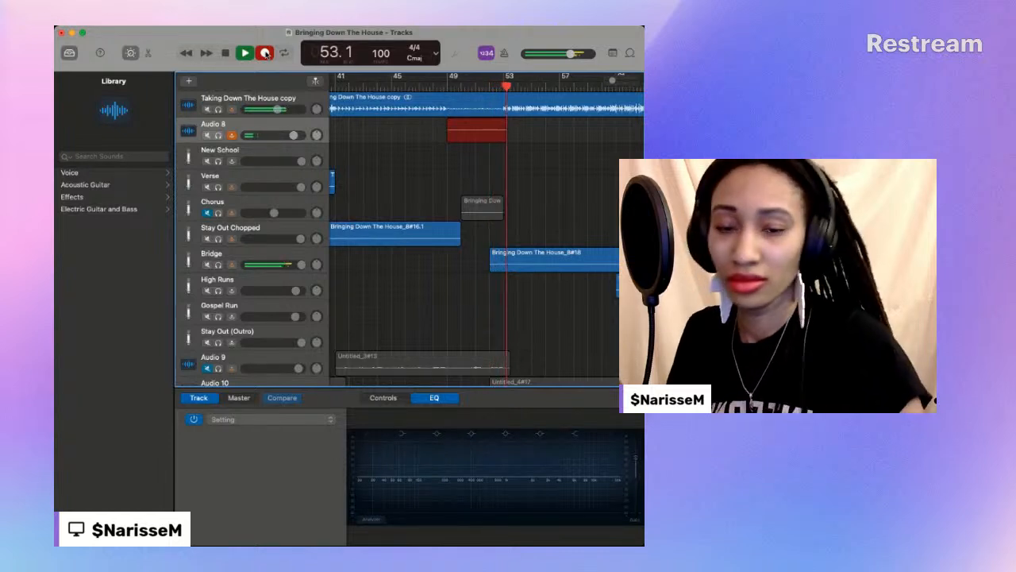
click(266, 53)
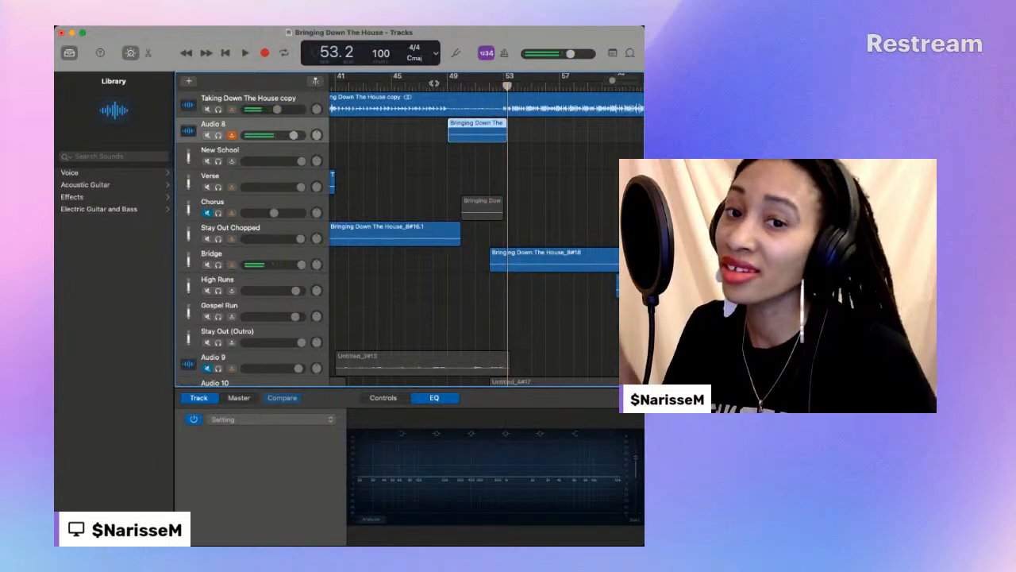
click(448, 83)
key(space)
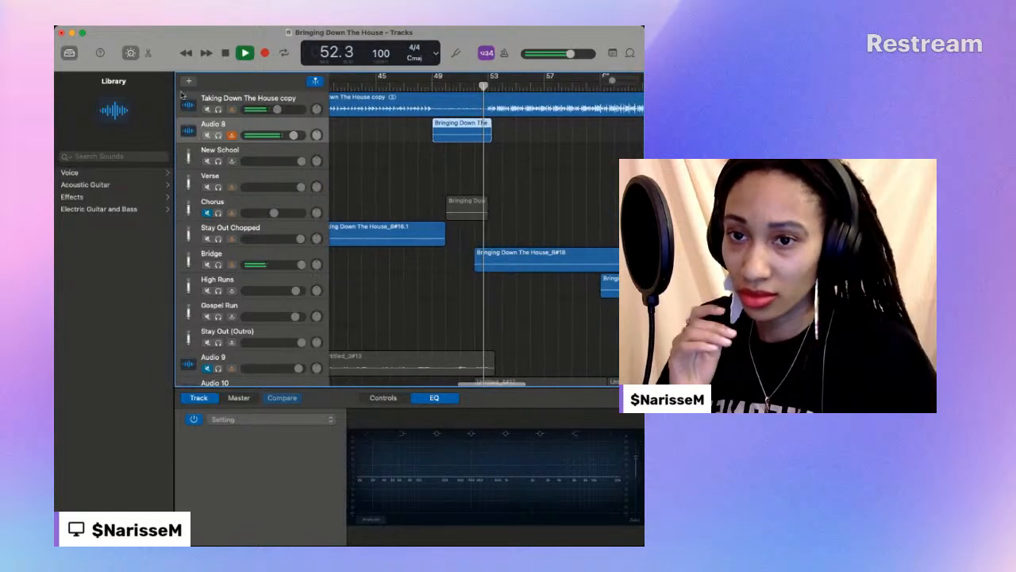
key(space)
- Record a second take over the first one on Audio 8 from 49.1 to about 53.2 and play it back
drag(429, 84, 436, 85)
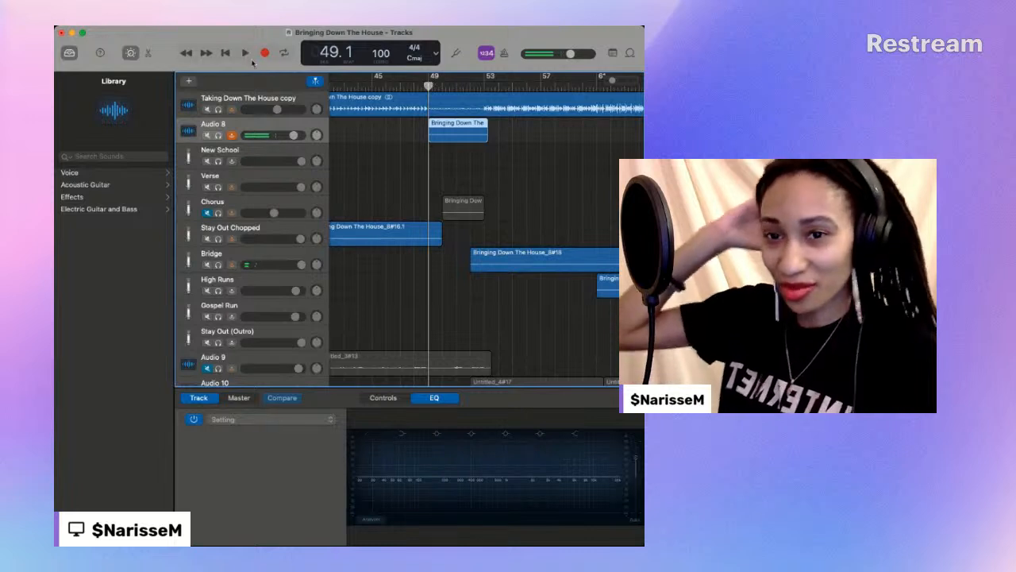
click(265, 53)
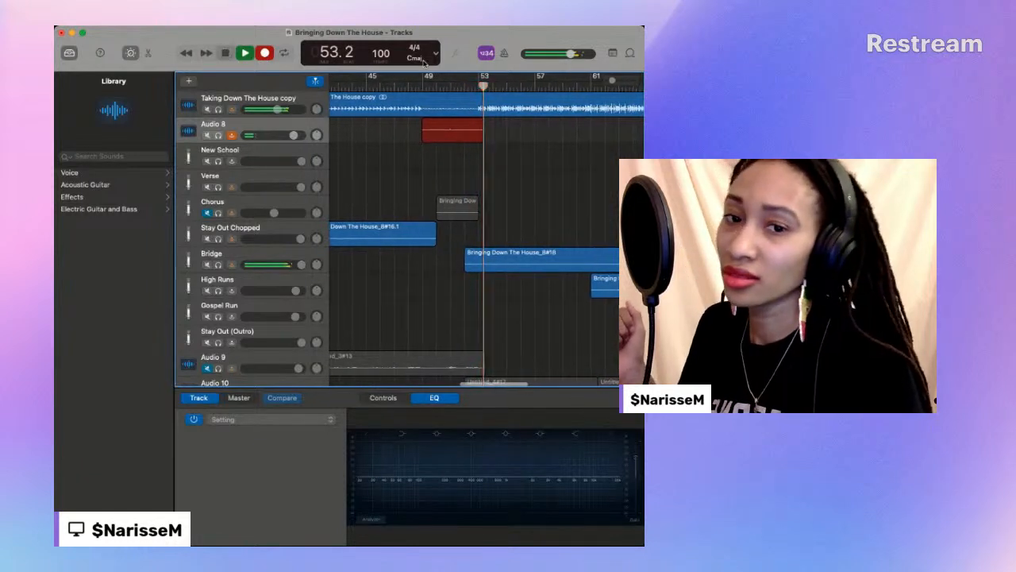
key(space)
click(441, 88)
key(space)
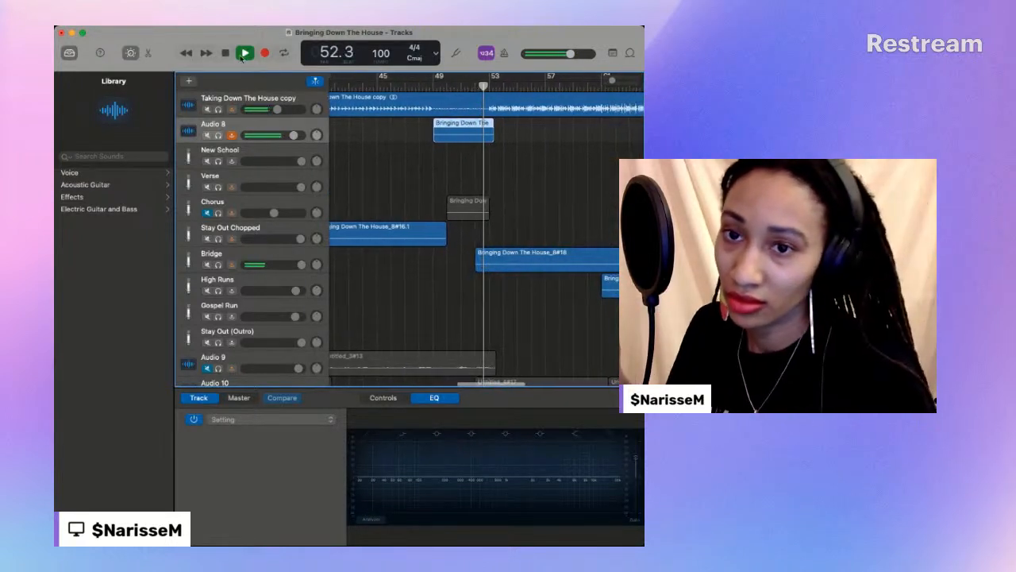
key(space)
- Record a third take on Audio 8 from 49.1 to about 53.1, replacing the previous one, and listen to it
click(428, 84)
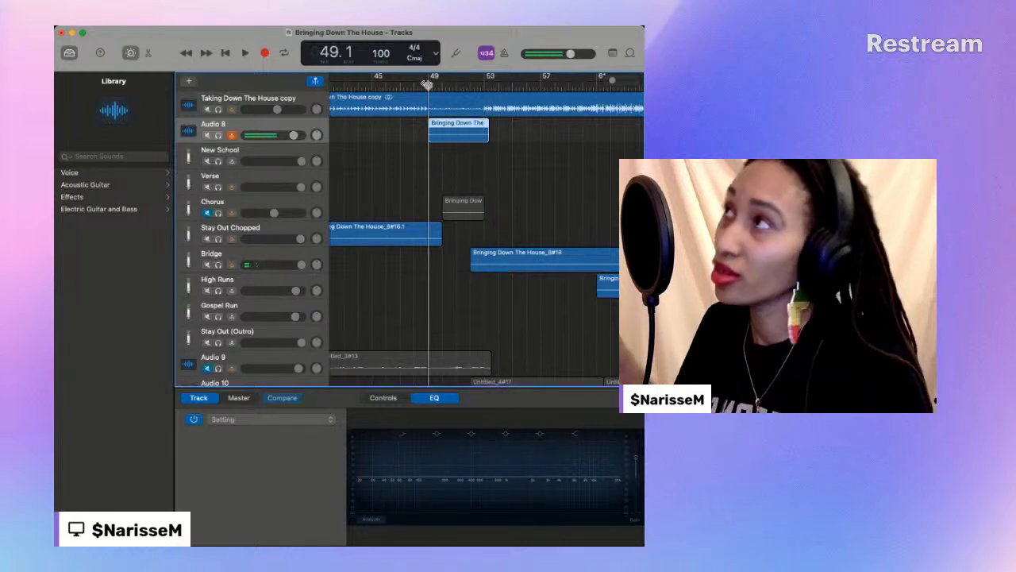
click(265, 53)
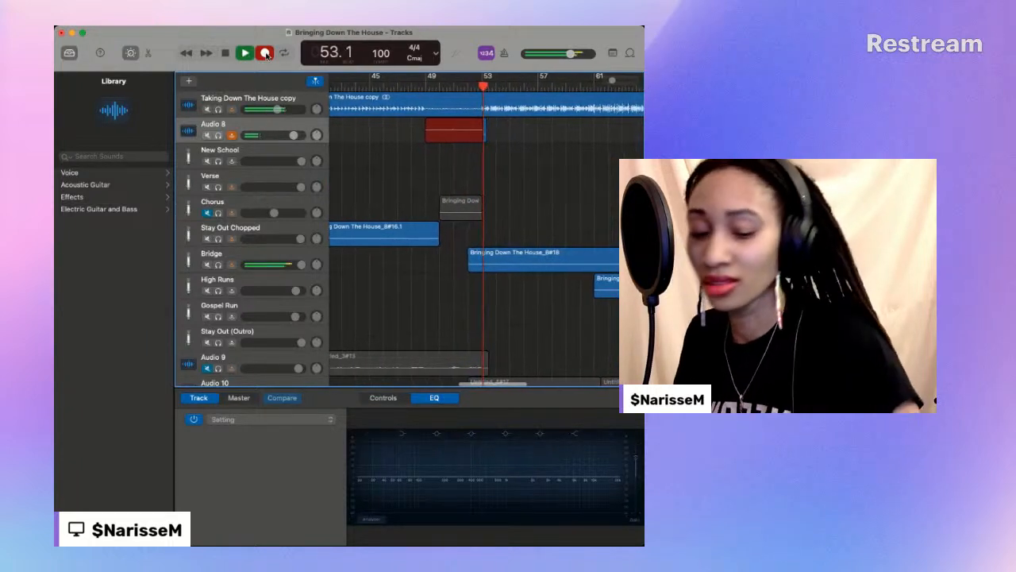
click(267, 54)
click(423, 87)
key(space)
scroll(418, 86, left, 1)
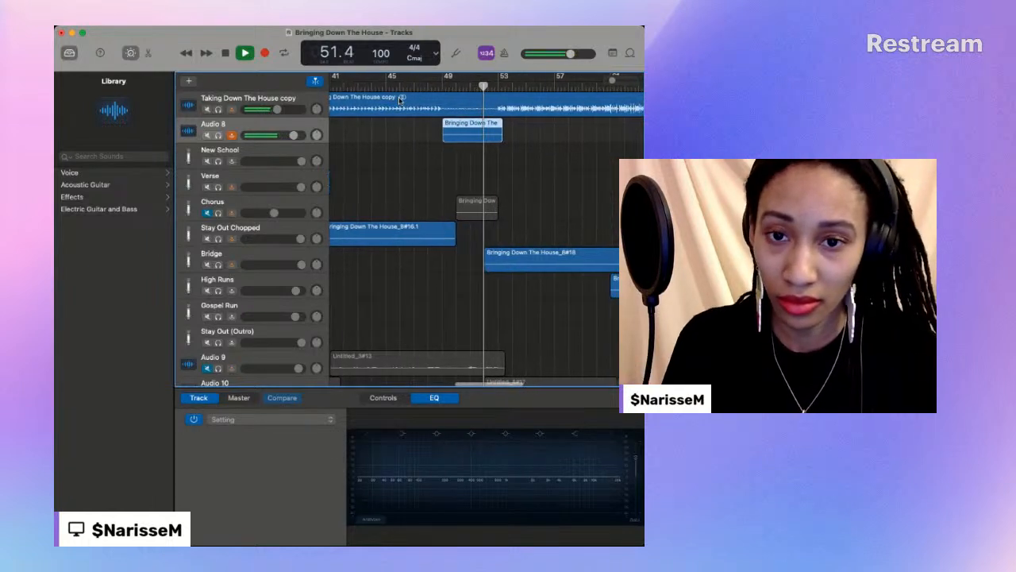
click(225, 53)
- Trim the Audio 8 take to span about bar 50 to 53 and move it onto the Stay Out Chopped track
drag(429, 133, 443, 133)
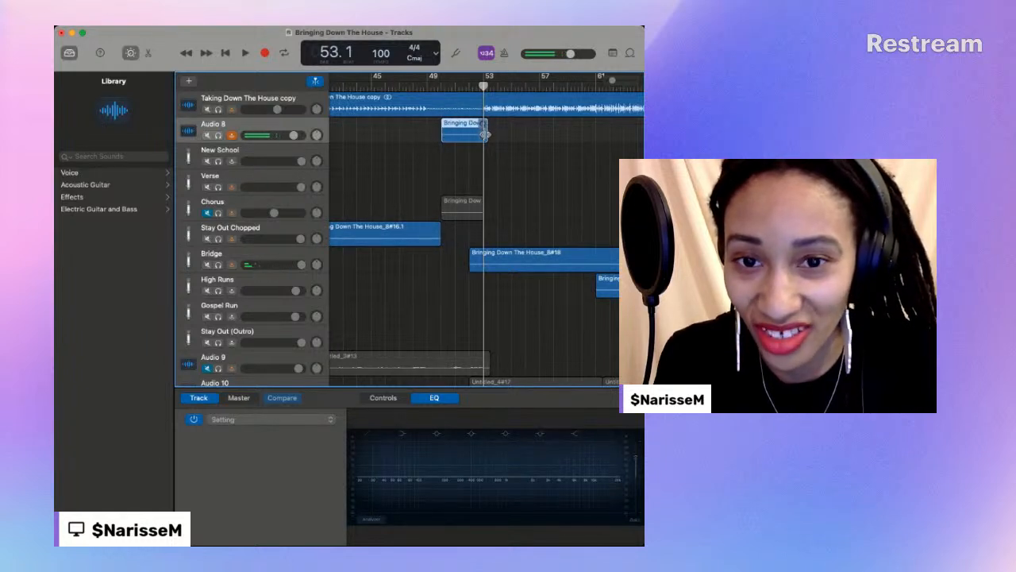
drag(452, 123, 449, 245)
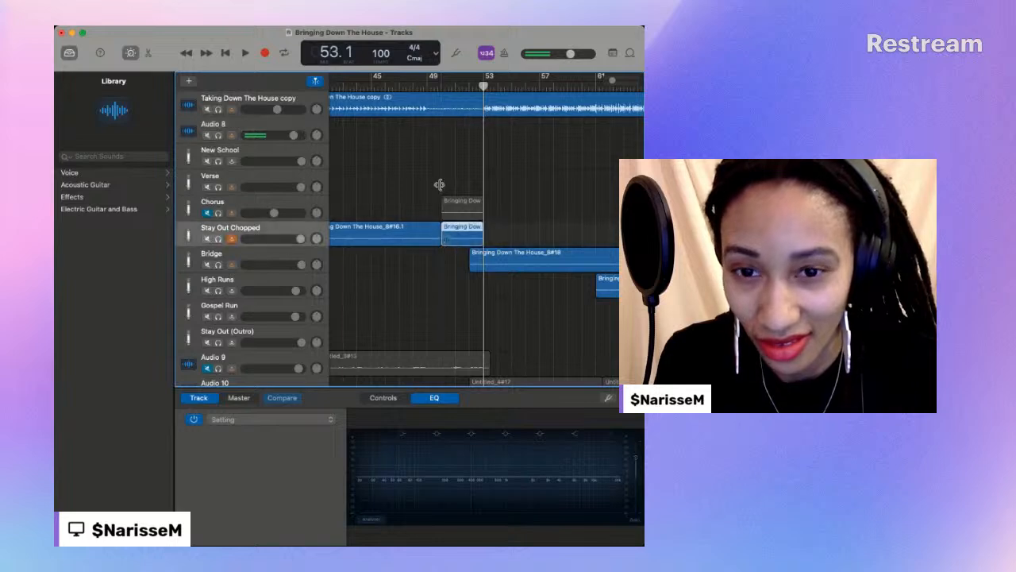
- Play the transition from Stay Out Chopped into the bridge and trim the Bridge region's start to about 52.3
click(433, 83)
key(space)
scroll(436, 93, left, 3)
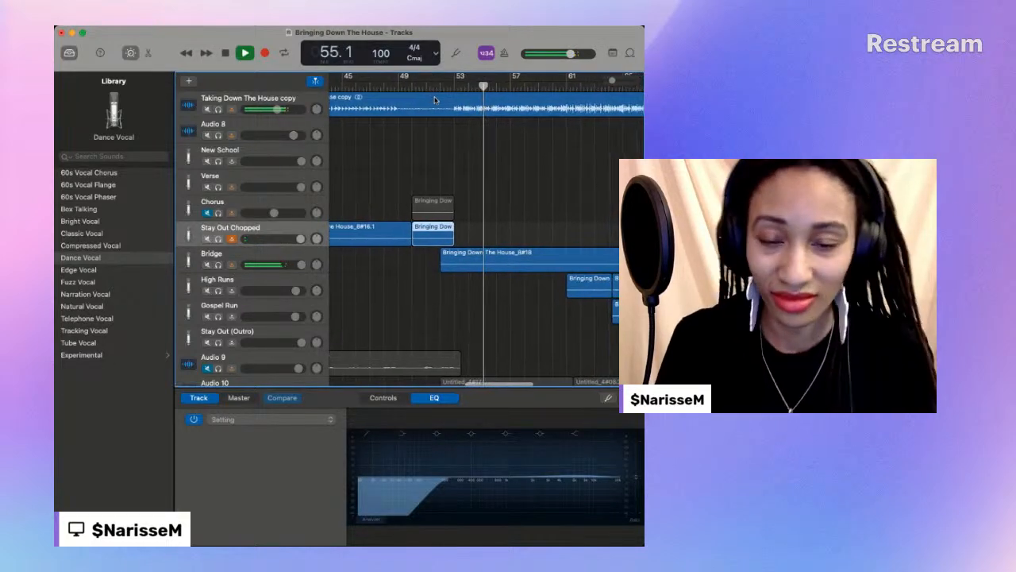
click(433, 84)
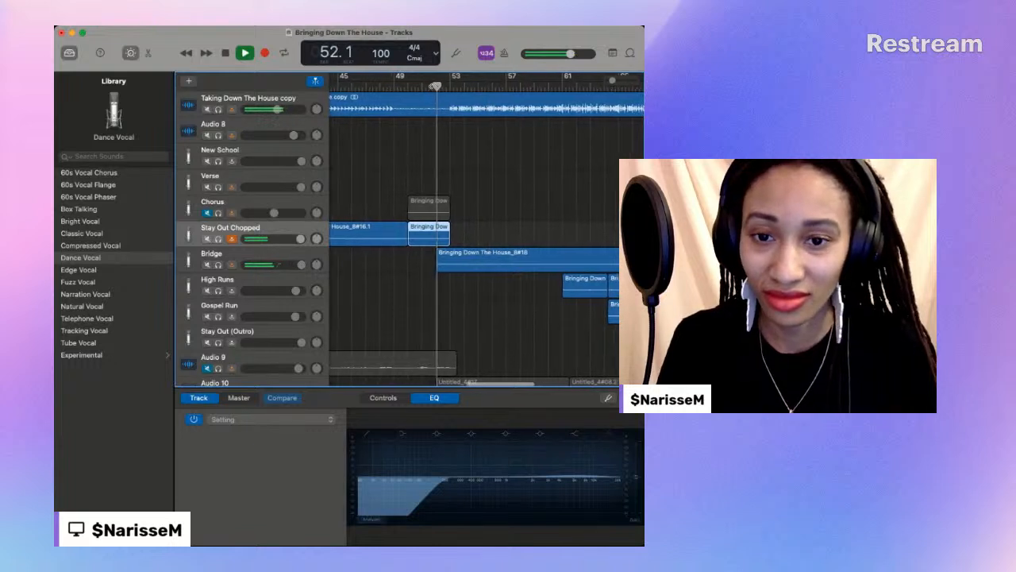
key(space)
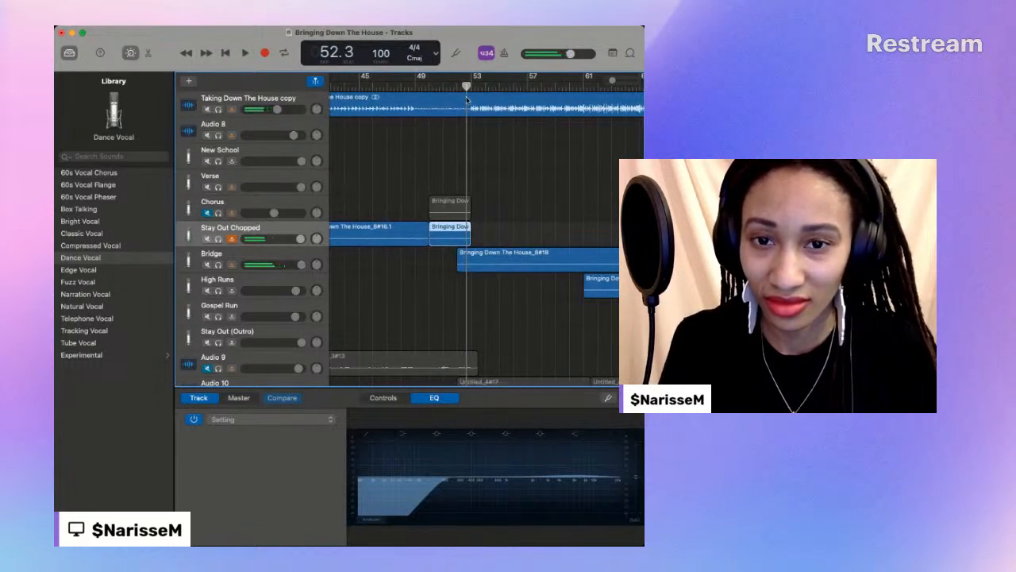
drag(614, 81, 624, 81)
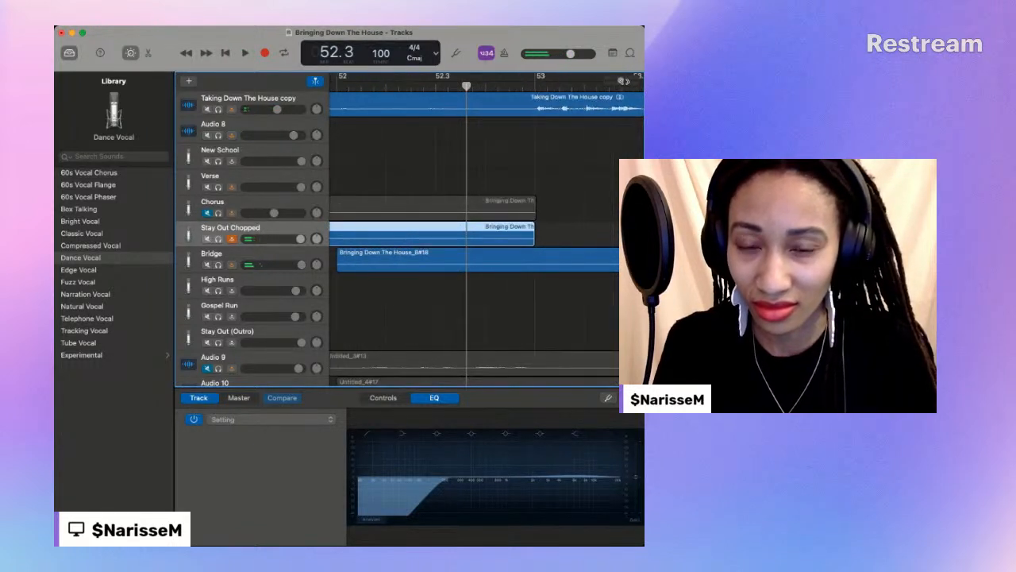
drag(467, 84, 436, 85)
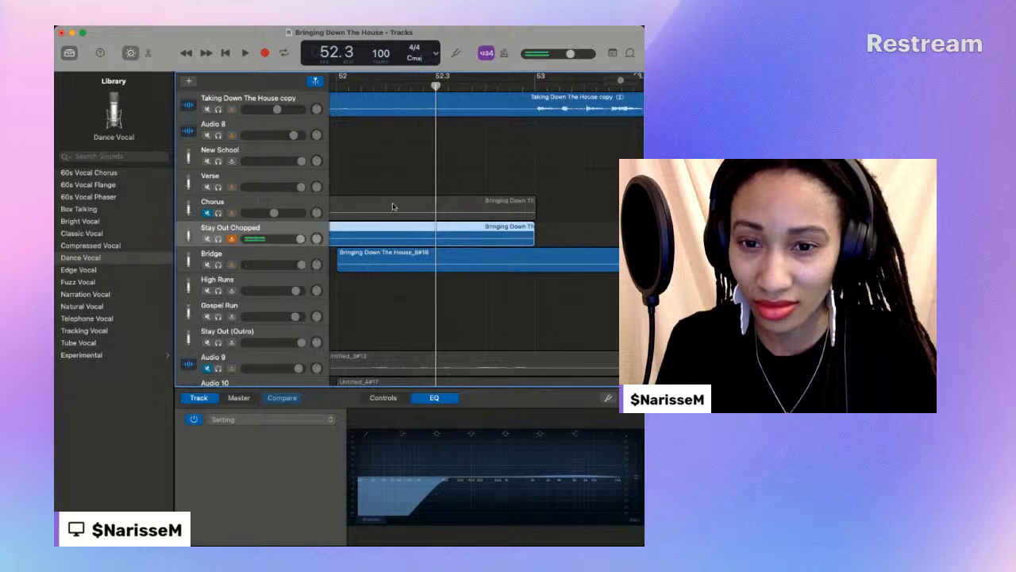
drag(341, 263, 436, 264)
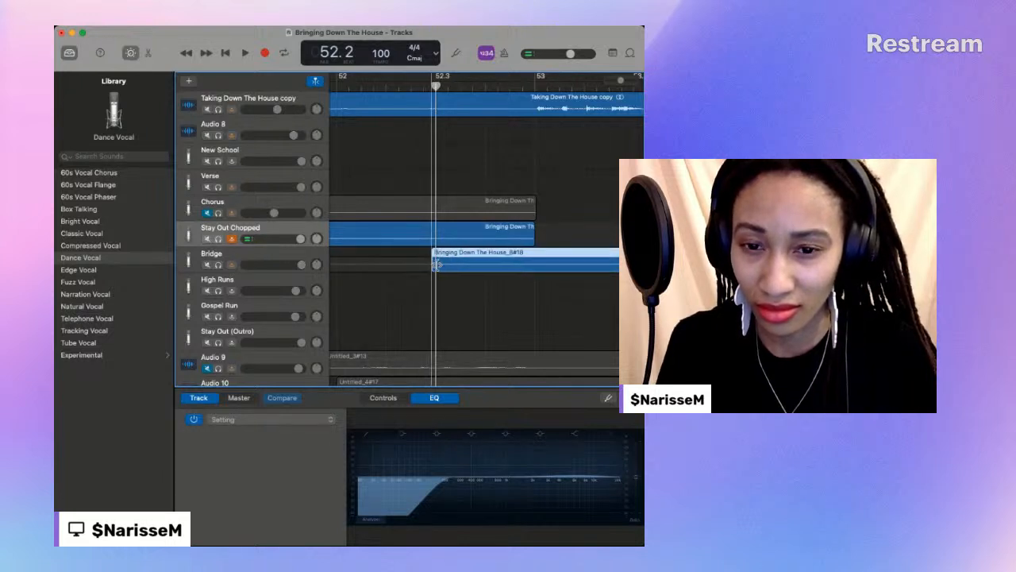
- Play the song from the Stay Out Chopped section through the bridge into the Stay Out outro
drag(621, 81, 611, 81)
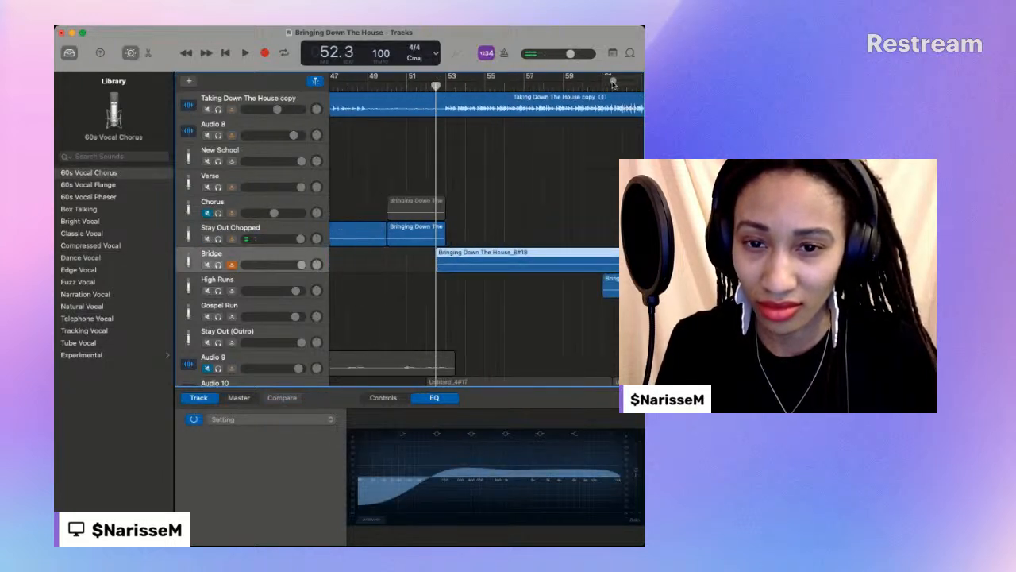
click(337, 86)
key(space)
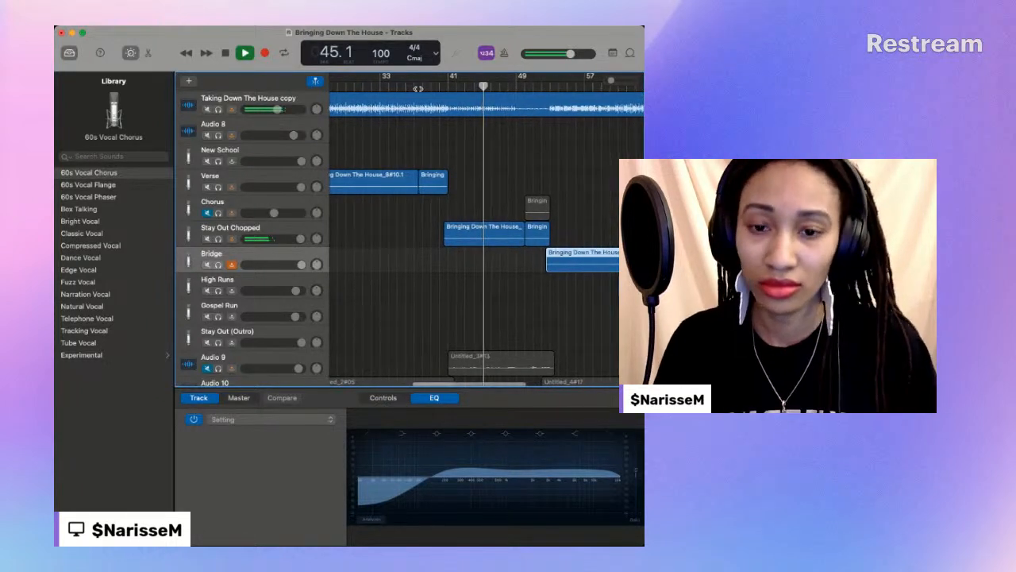
click(274, 229)
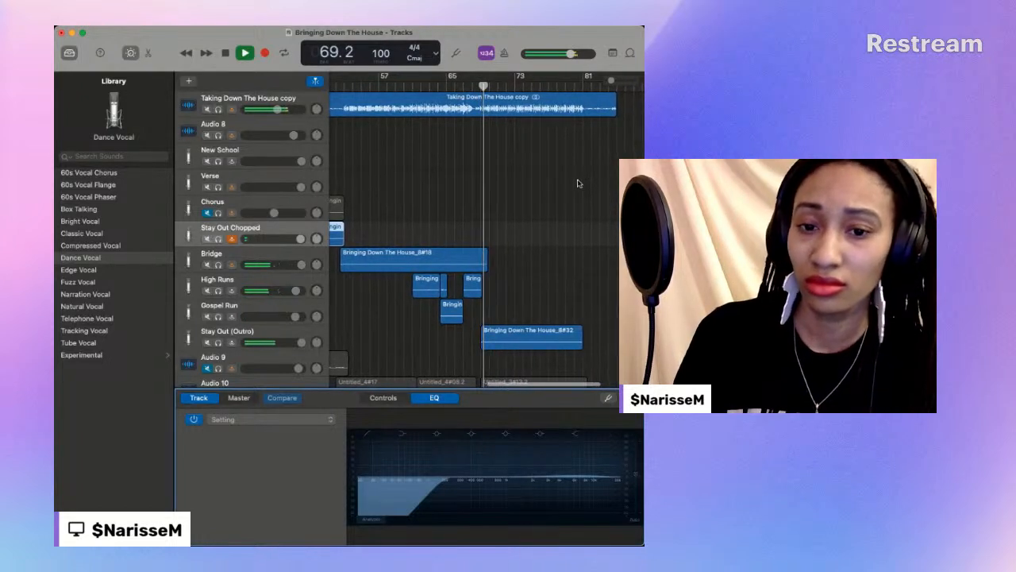
click(226, 54)
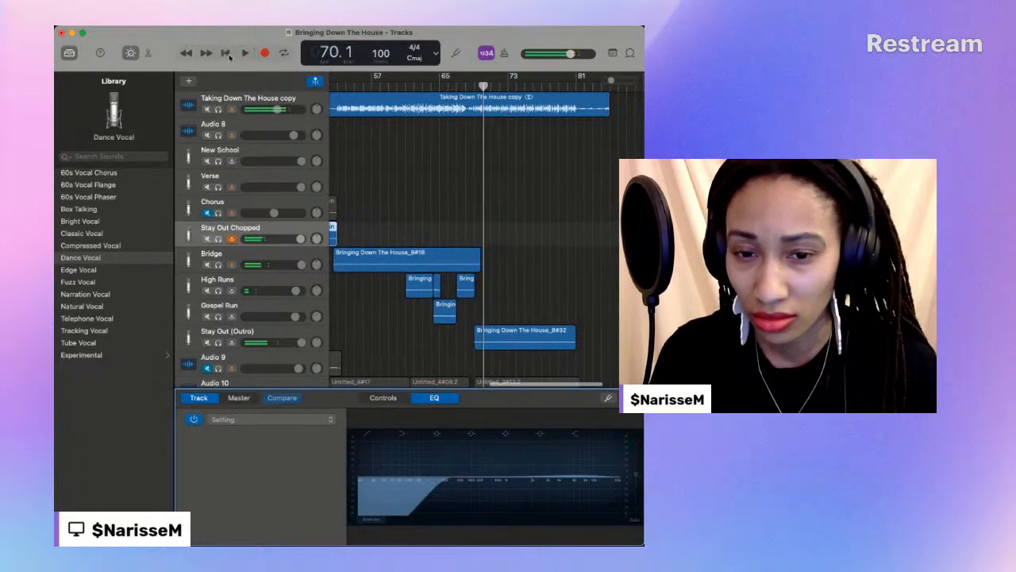
- Play the end of the bridge and trim the Bridge region's end back to about bar 69
click(457, 78)
key(space)
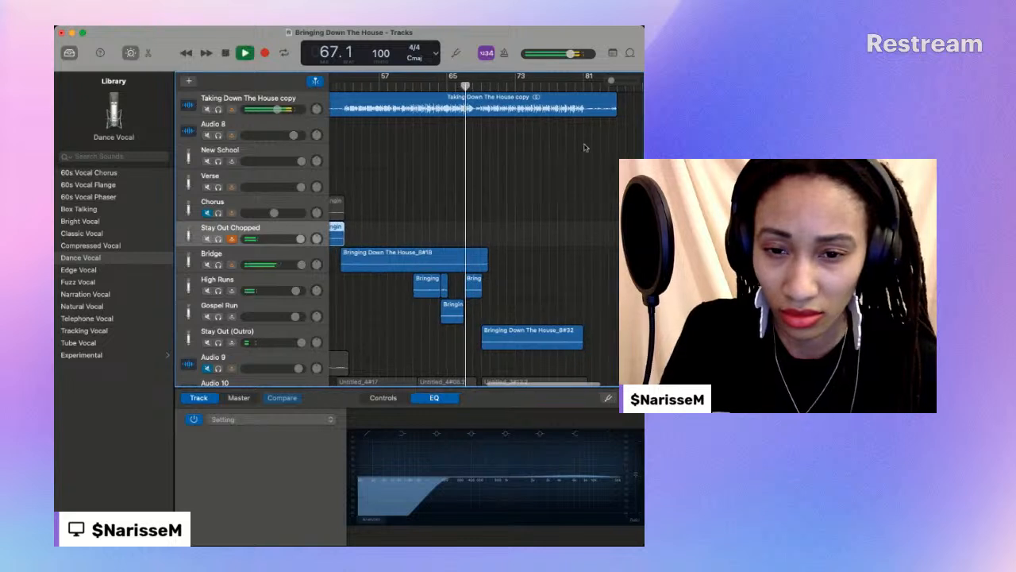
drag(611, 80, 615, 81)
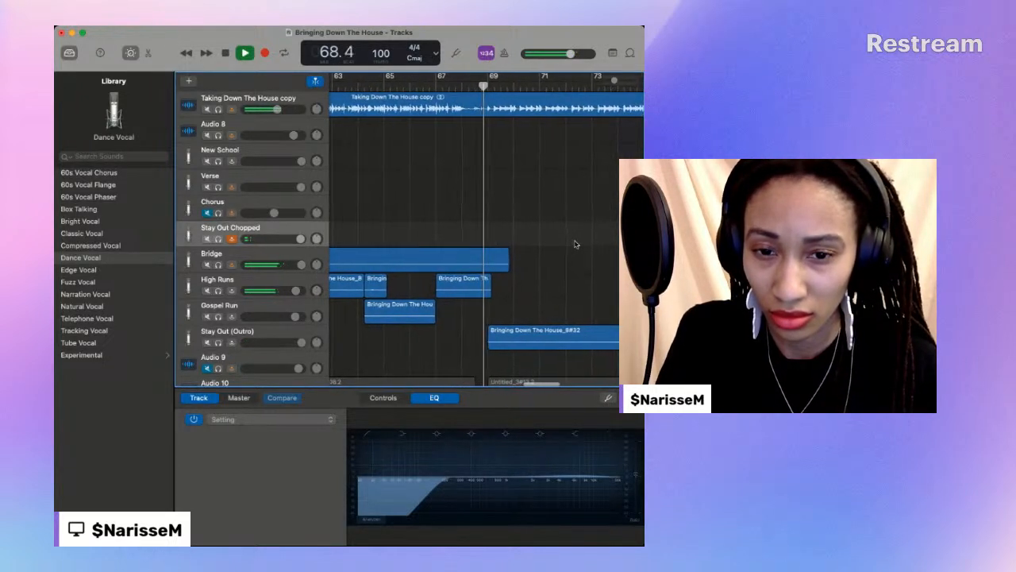
key(space)
drag(487, 264, 483, 265)
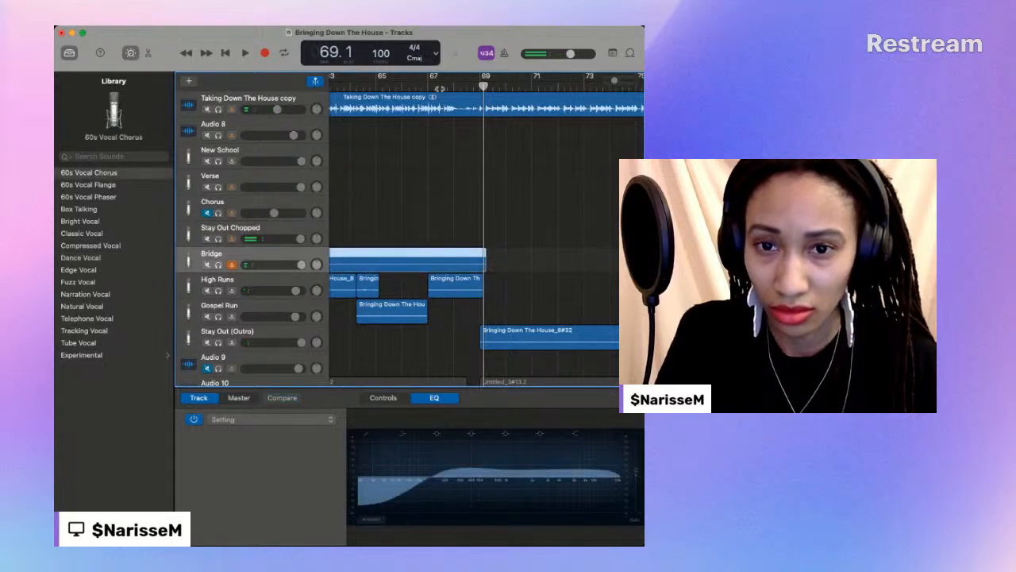
- Replay the end of the bridge with the High Runs and Gospel Run into the Stay Out outro
key(space)
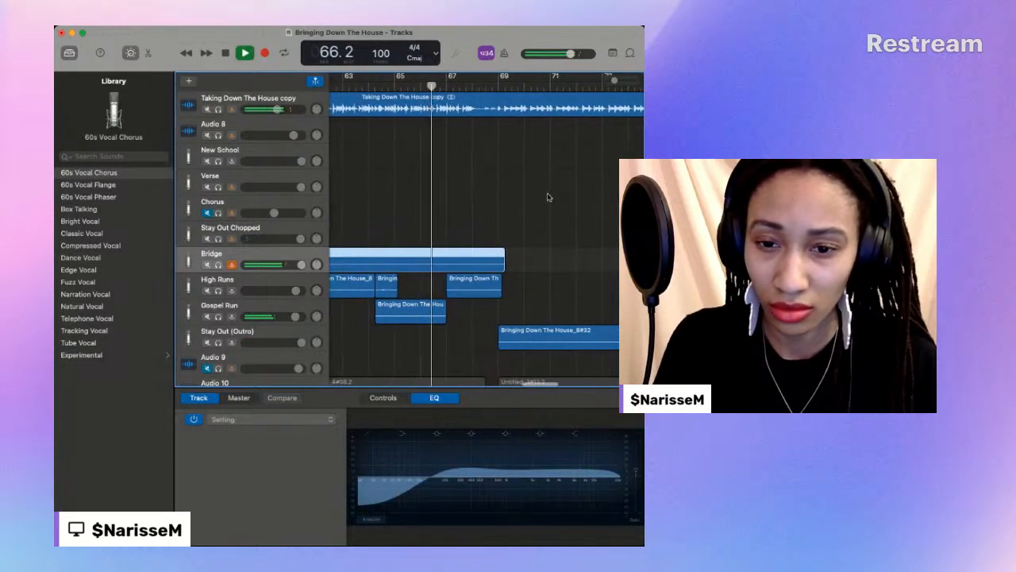
click(393, 85)
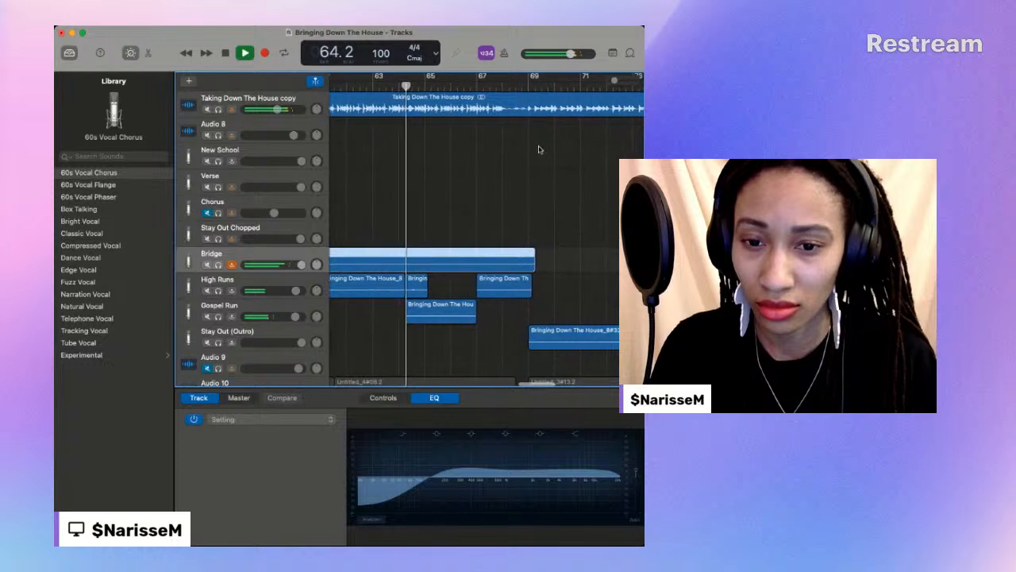
click(429, 85)
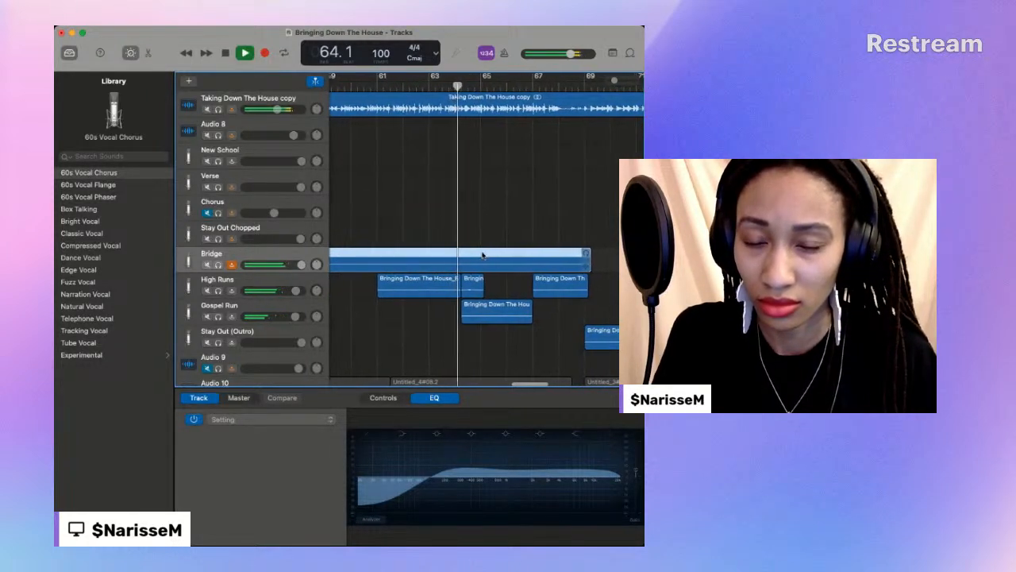
key(space)
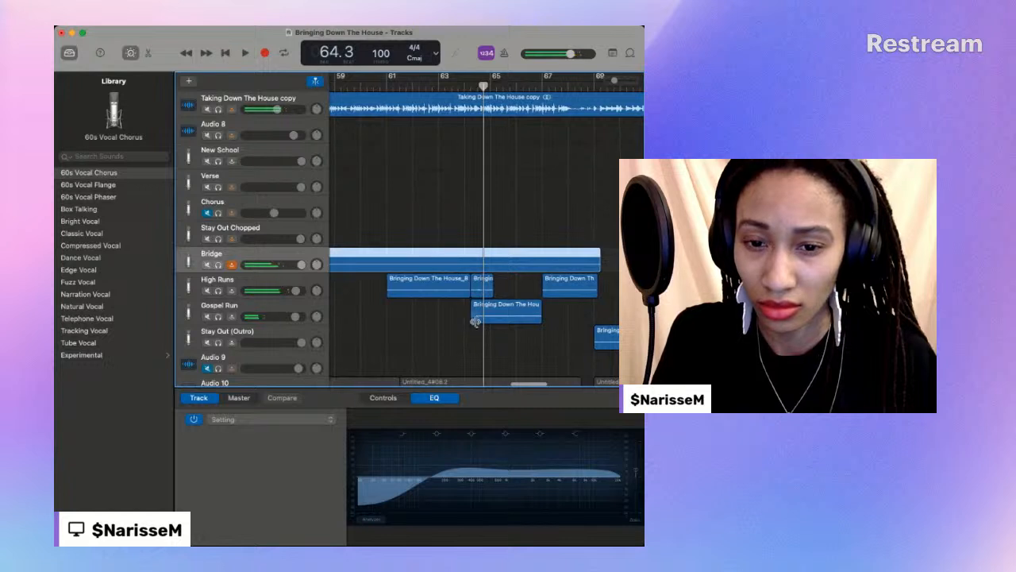
click(486, 316)
key(space)
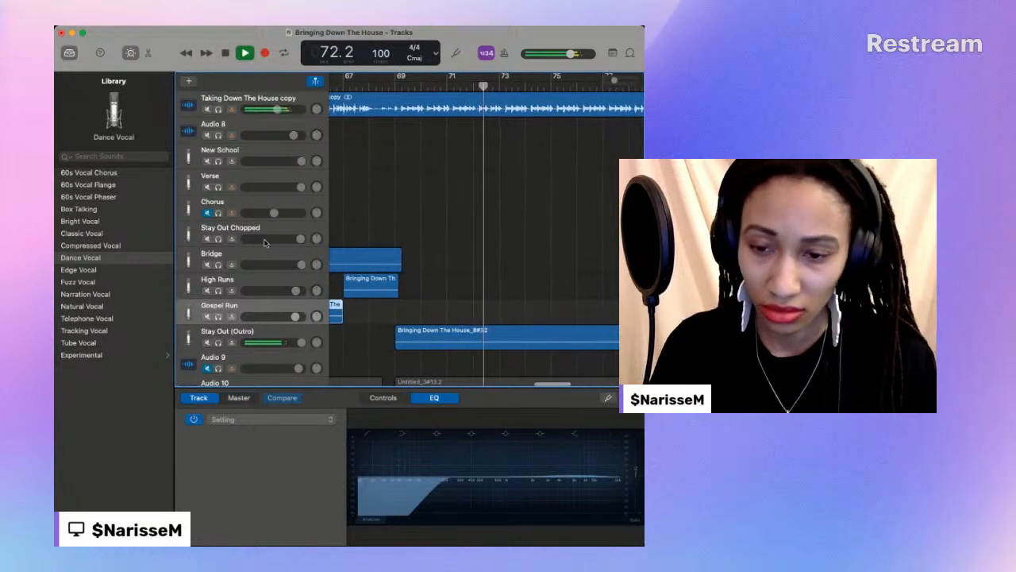
- Unmute the Chorus track and delete its leftover region spanning about bars 50 to 53
scroll(432, 246, left, 8)
scroll(429, 247, left, 6)
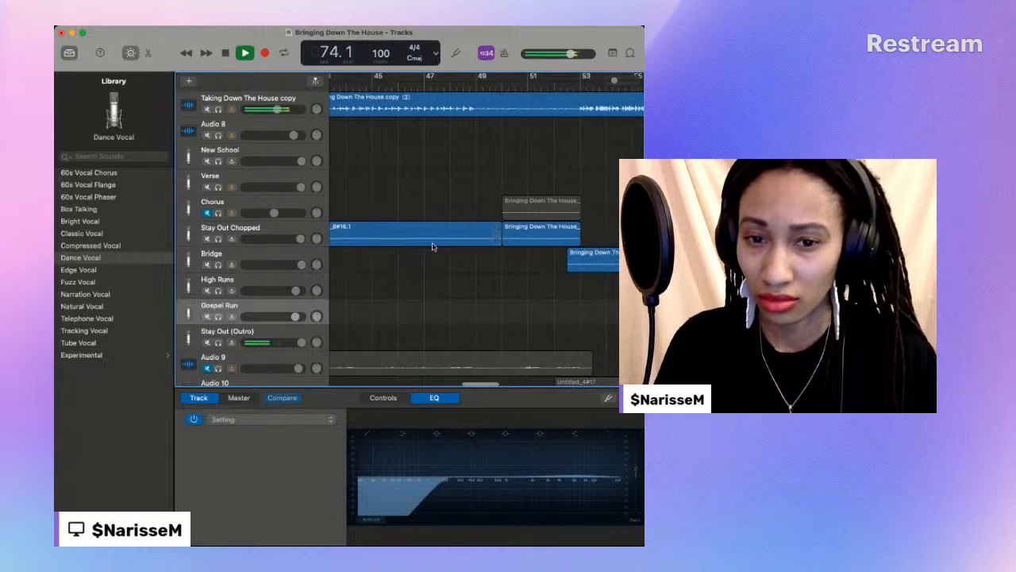
scroll(433, 246, left, 15)
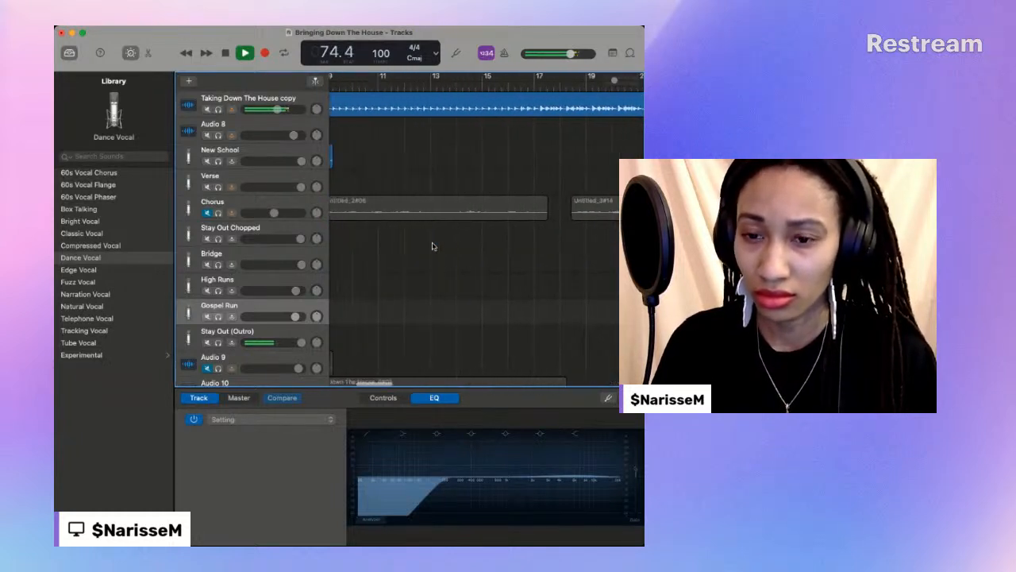
scroll(433, 247, left, 2)
click(207, 212)
scroll(467, 206, right, 15)
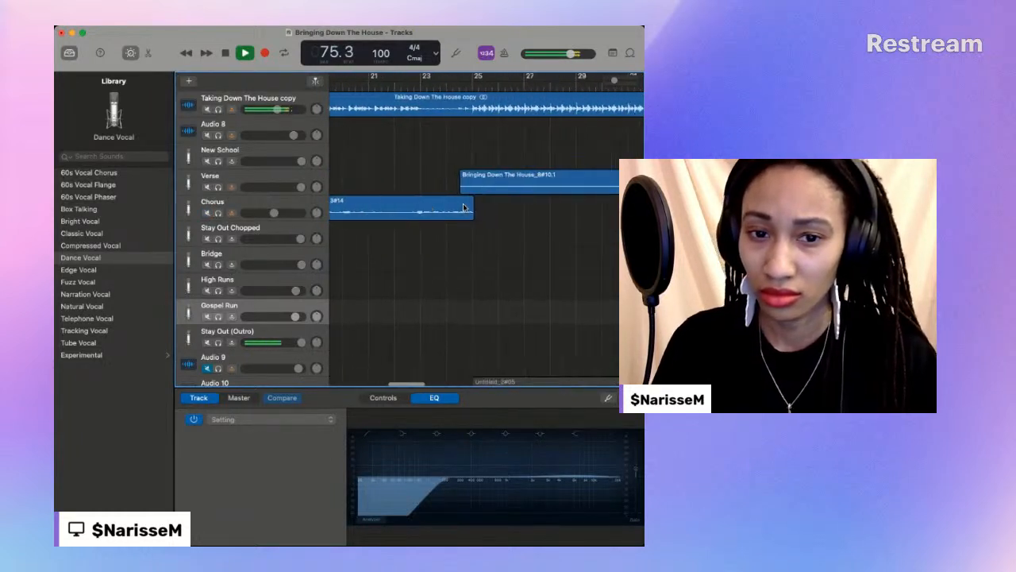
click(466, 207)
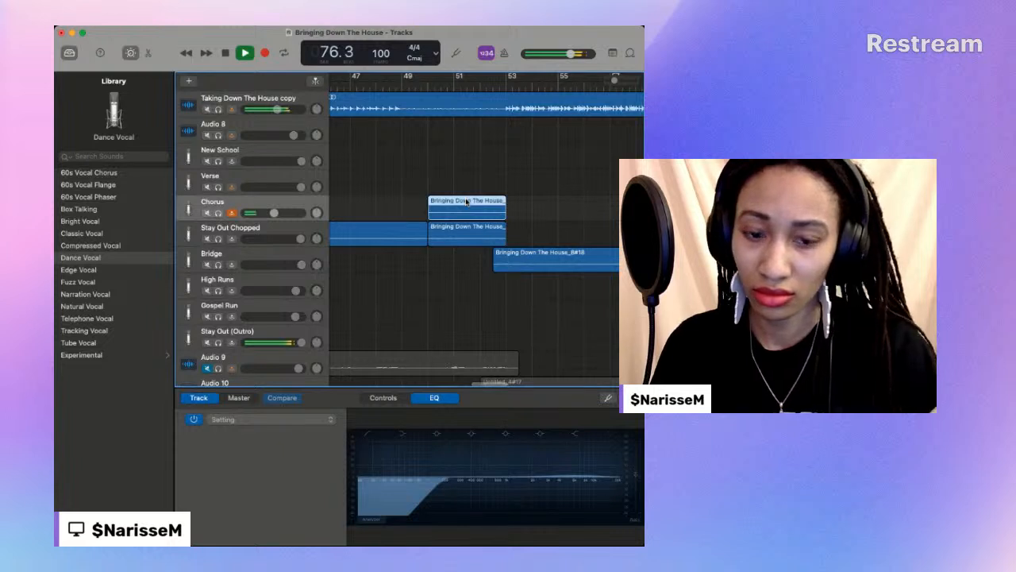
key(Delete)
- Reorder the early vocal tracks below Audio 8 as Verse, Chorus and New School
mouse_move(614, 80)
mouse_down()
mouse_move(628, 80)
mouse_move(604, 80)
mouse_up()
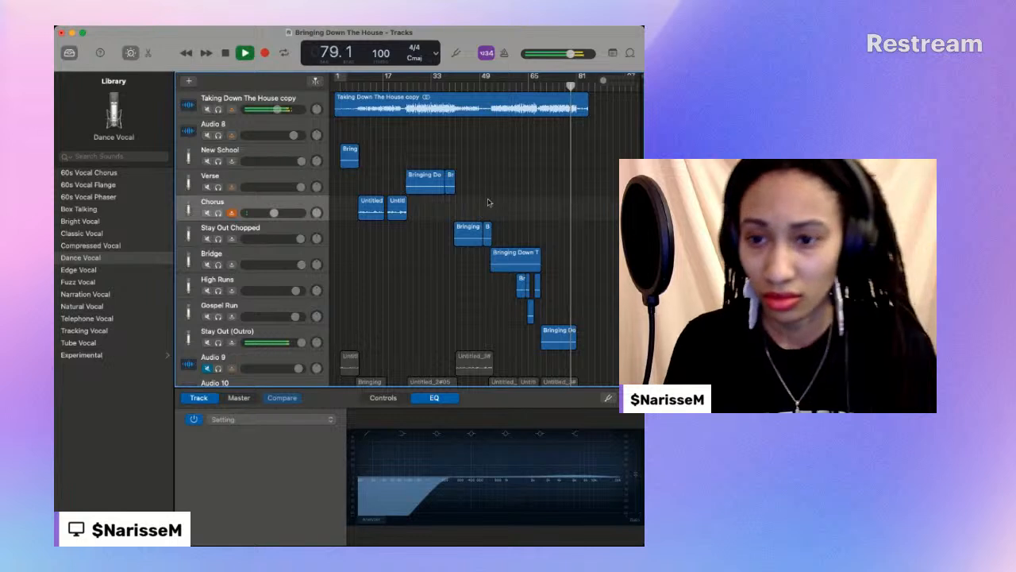
drag(226, 175, 231, 215)
scroll(511, 192, down, 1)
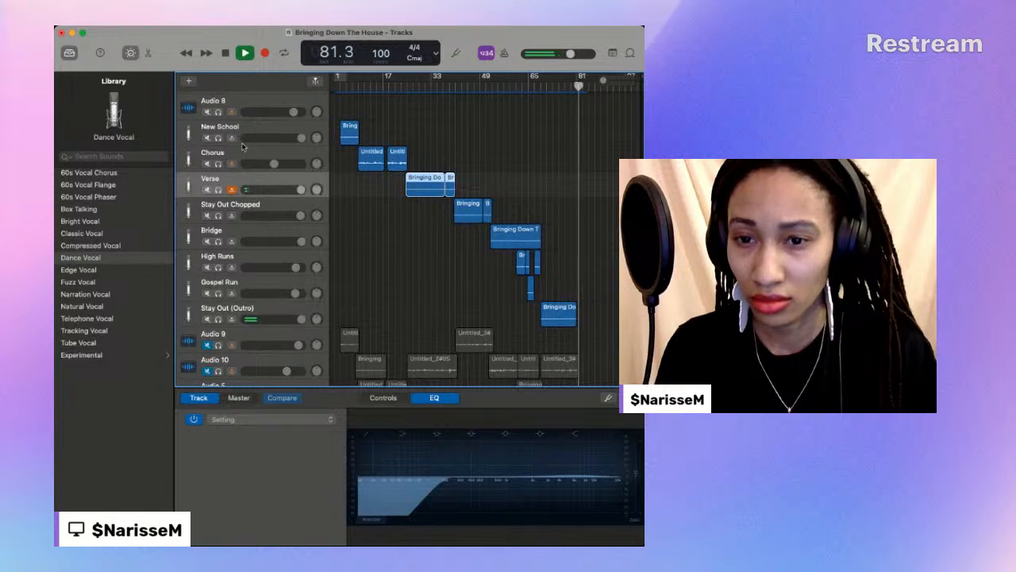
drag(237, 158, 238, 127)
drag(236, 176, 228, 101)
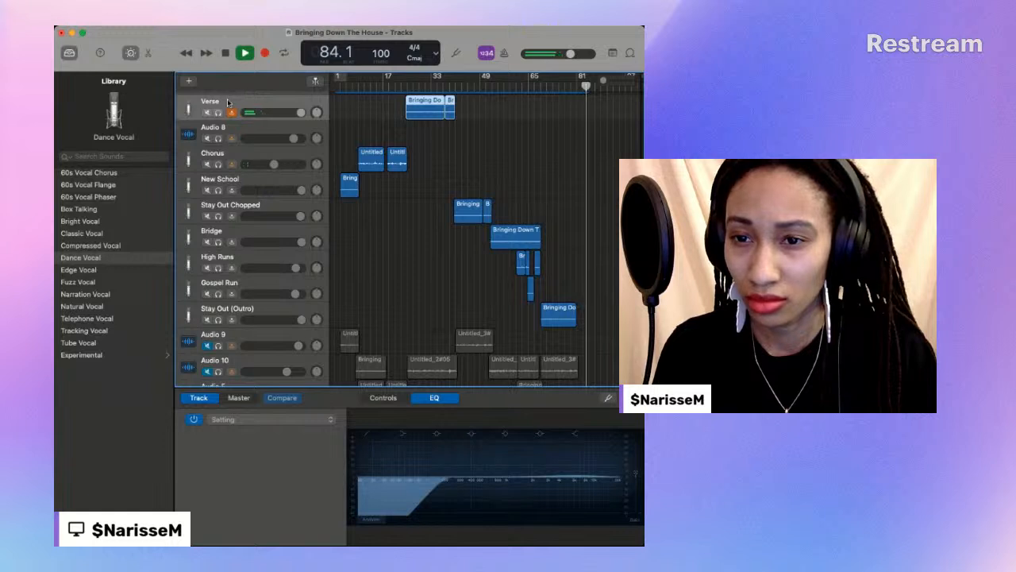
drag(230, 102, 236, 140)
- Stack Stay Out Chopped, Bridge, High Runs, Gospel Run and Stay Out (Outro) above Verse in reverse song order, with the outro directly below Audio 8
drag(236, 211, 250, 126)
drag(249, 240, 249, 128)
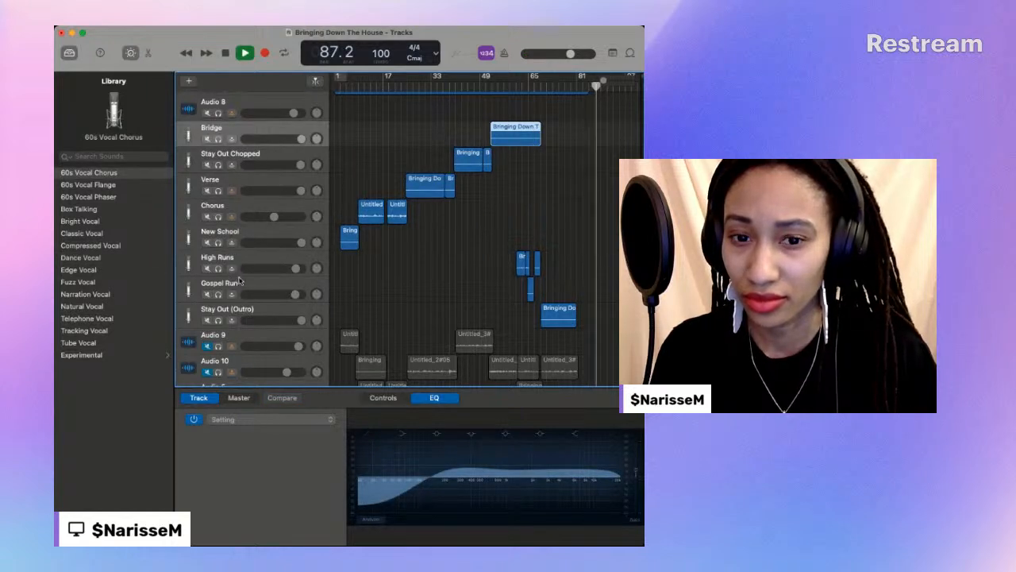
drag(244, 262, 247, 130)
drag(242, 284, 249, 129)
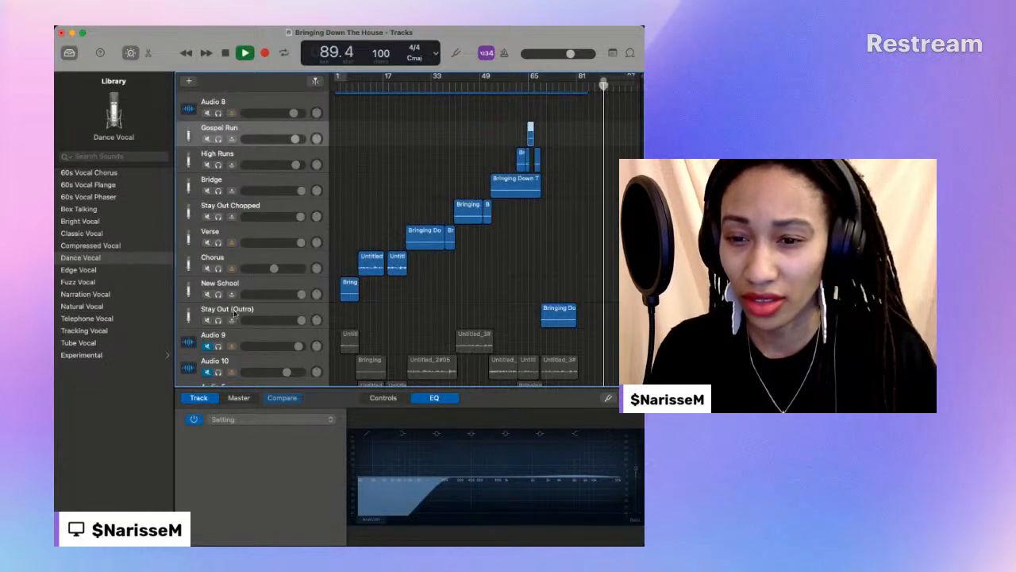
drag(235, 304, 246, 131)
scroll(246, 140, up, 2)
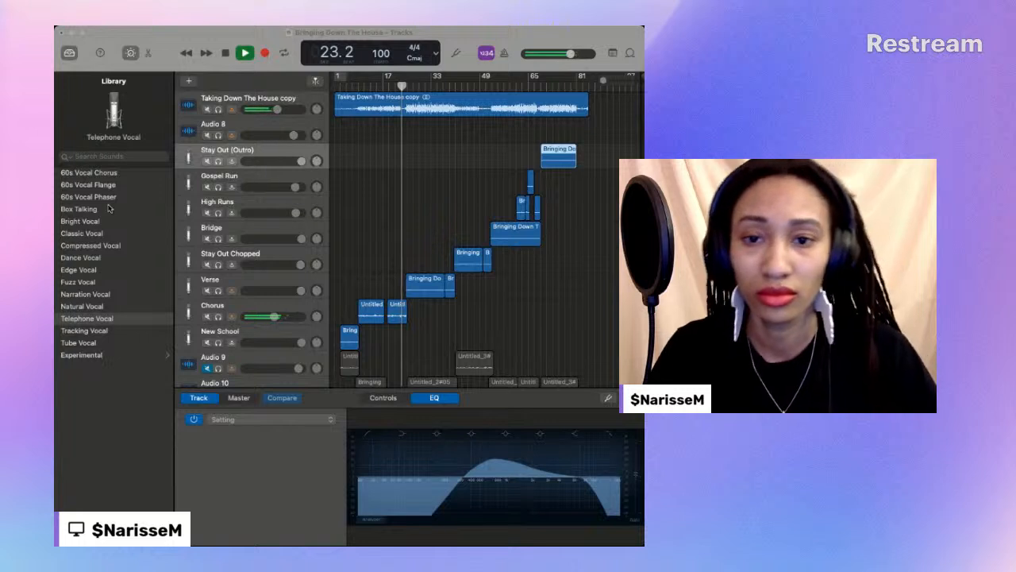
- Listen through the arrangement with the reordered tracks, replay from around bar 49, and stop after the backing track ends
click(167, 147)
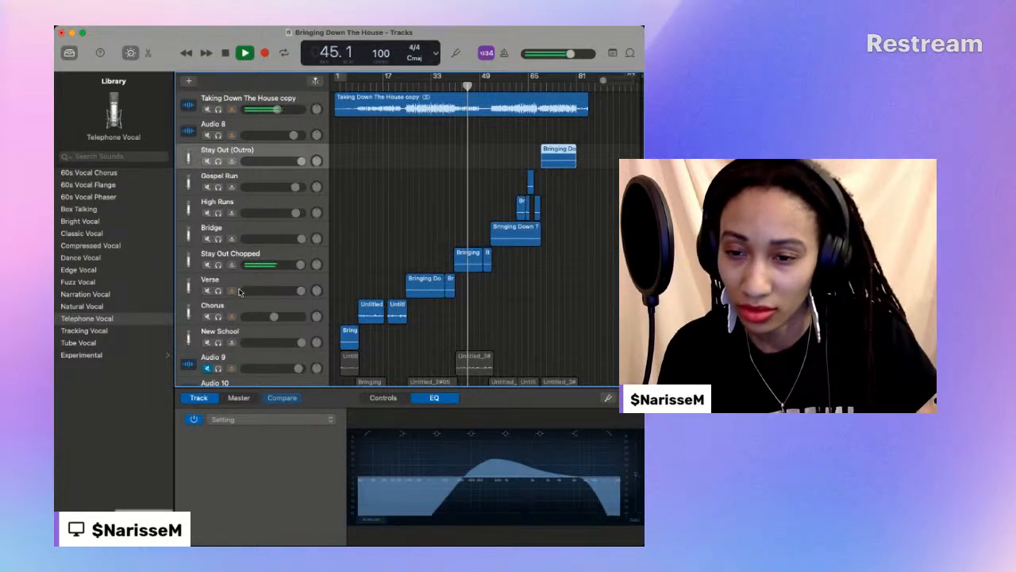
scroll(238, 319, down, 1)
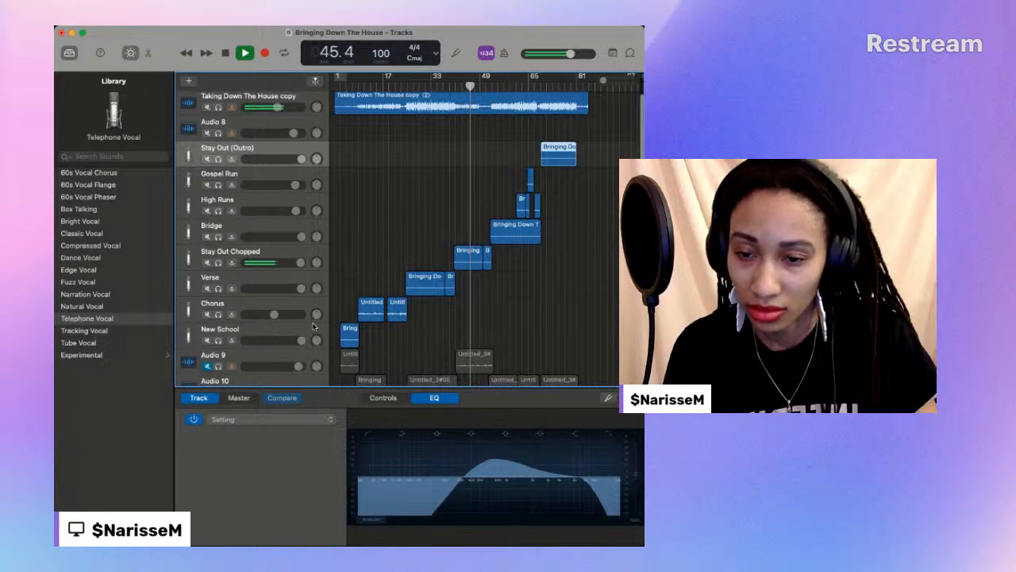
scroll(312, 327, up, 1)
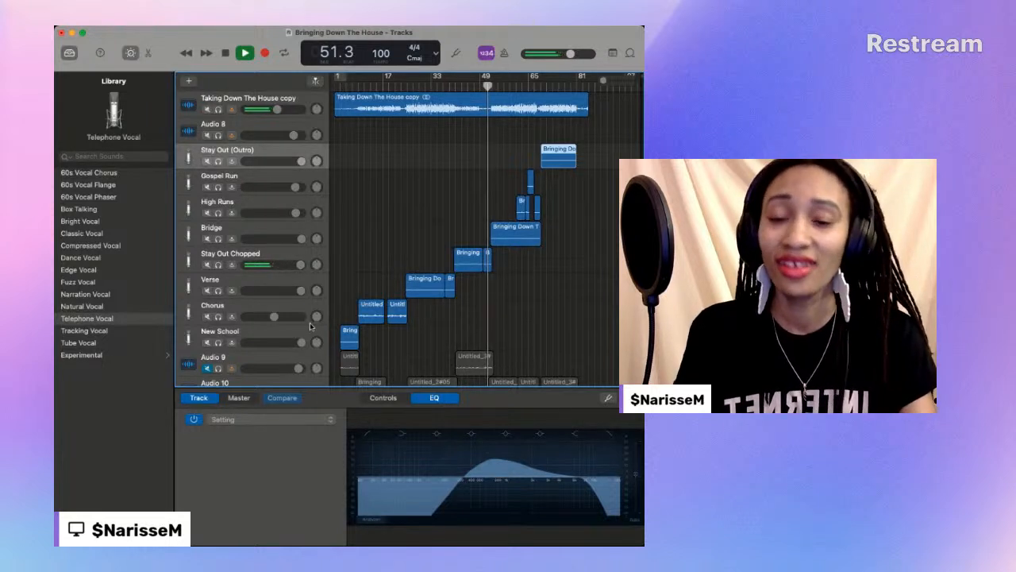
click(487, 85)
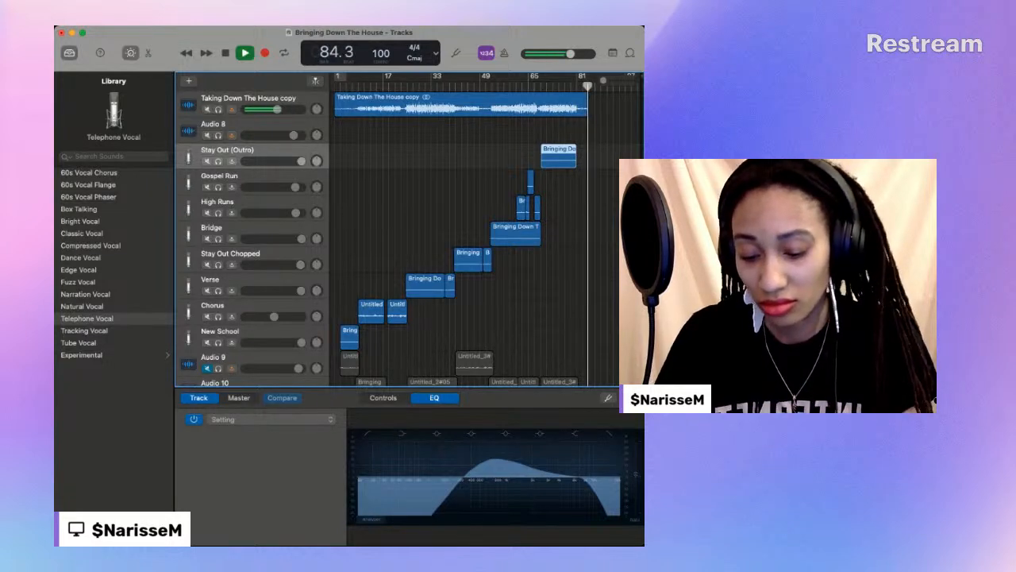
click(226, 54)
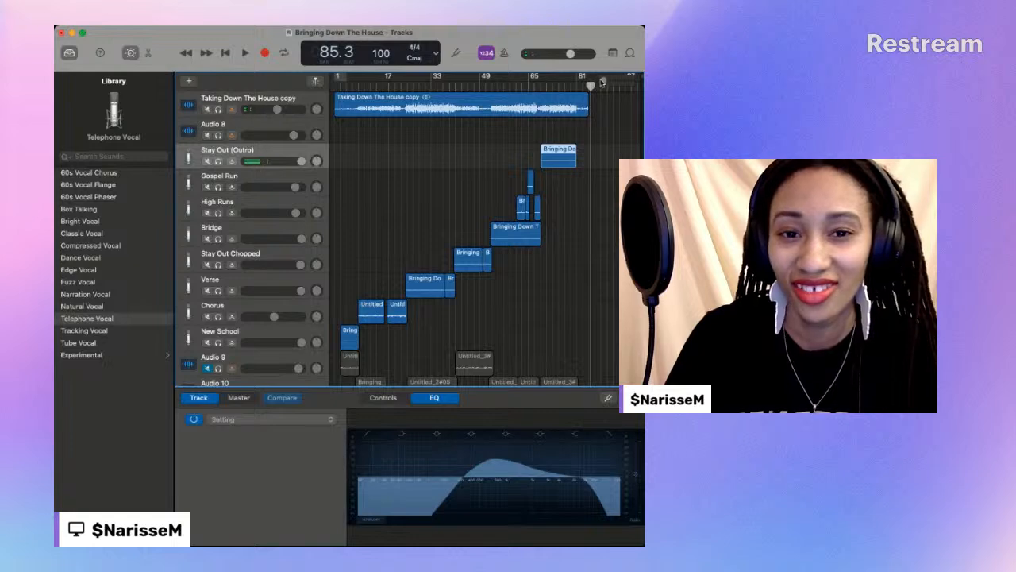
- Return the playhead to the start of the song
drag(592, 87, 589, 87)
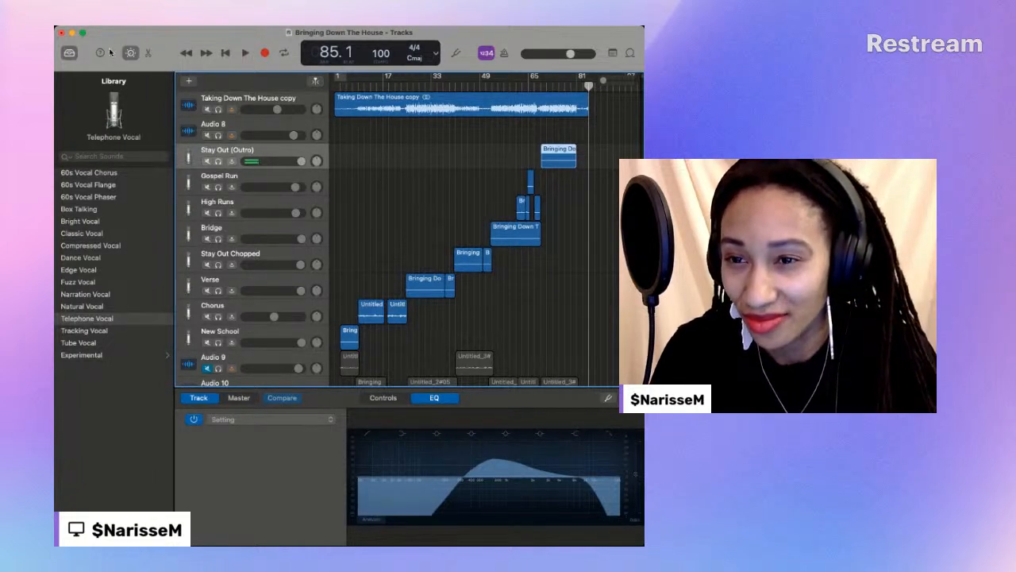
click(123, 77)
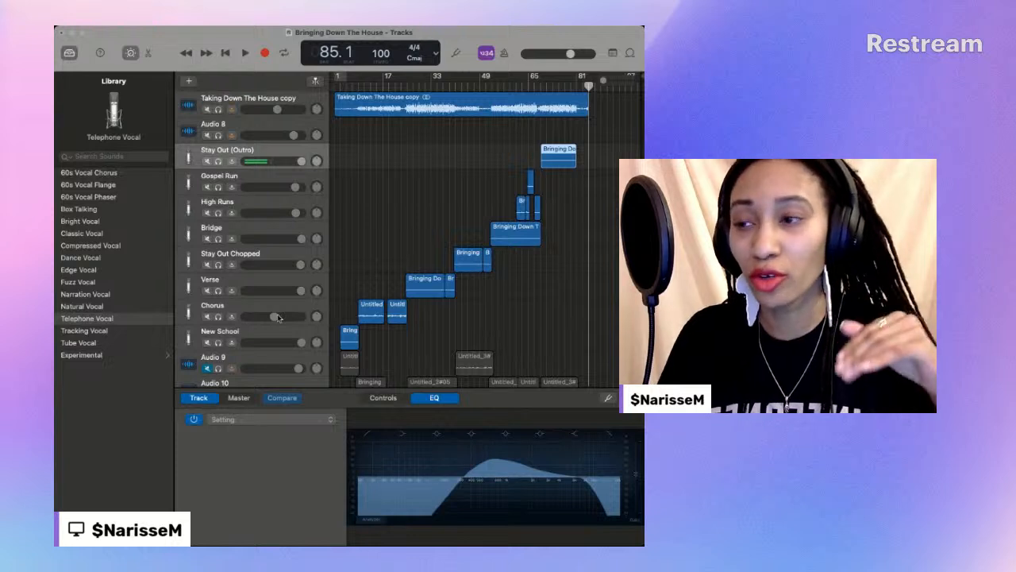
click(126, 238)
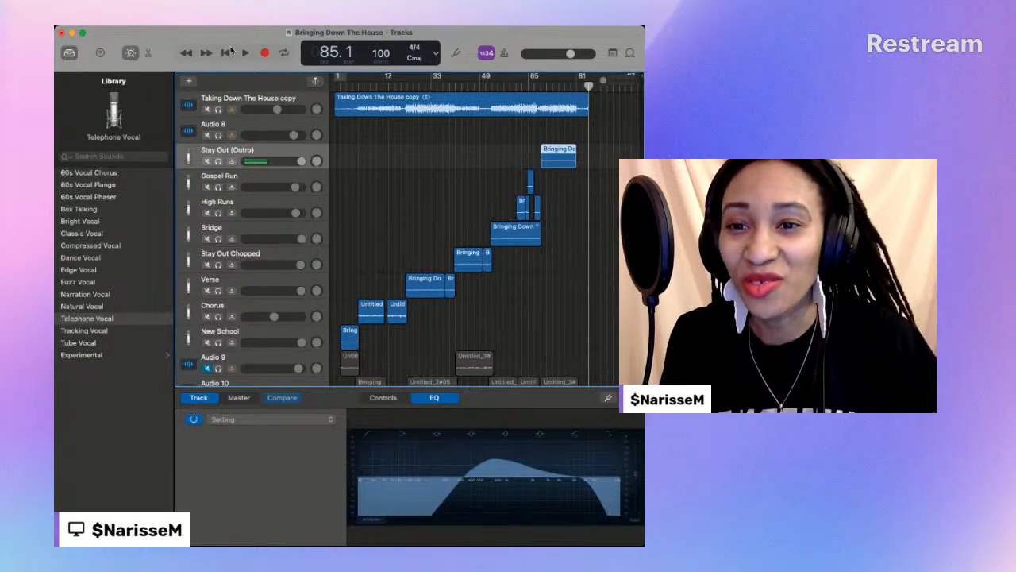
click(228, 52)
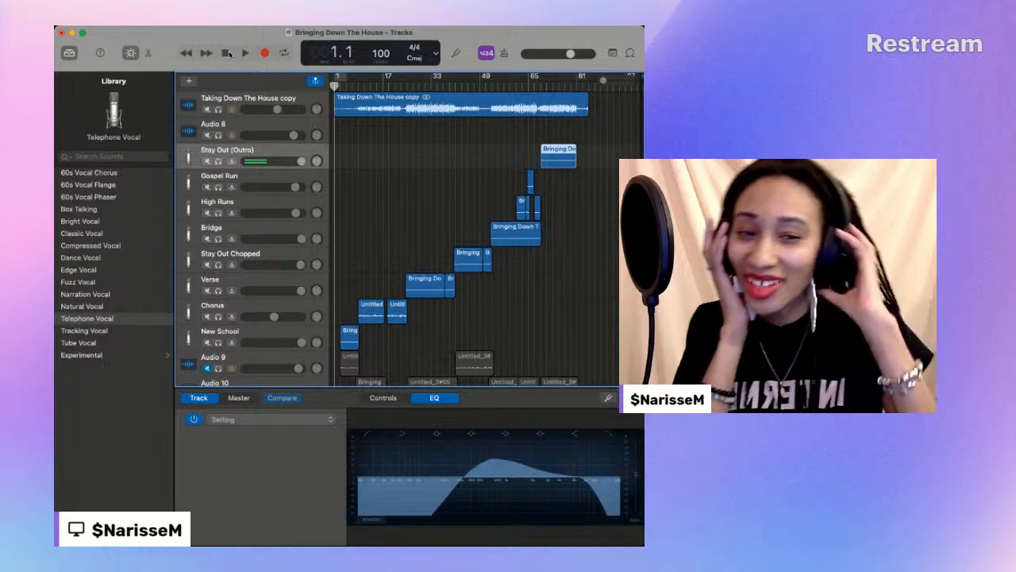
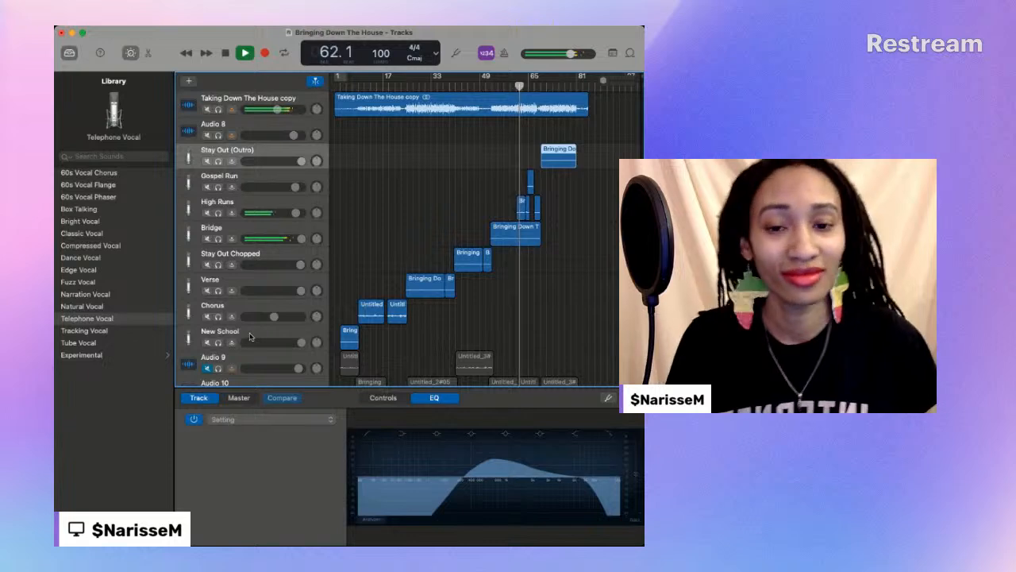
- Replay the song from around bar 46 through the end of the backing track and return the playhead to the start
scroll(245, 337, down, 1)
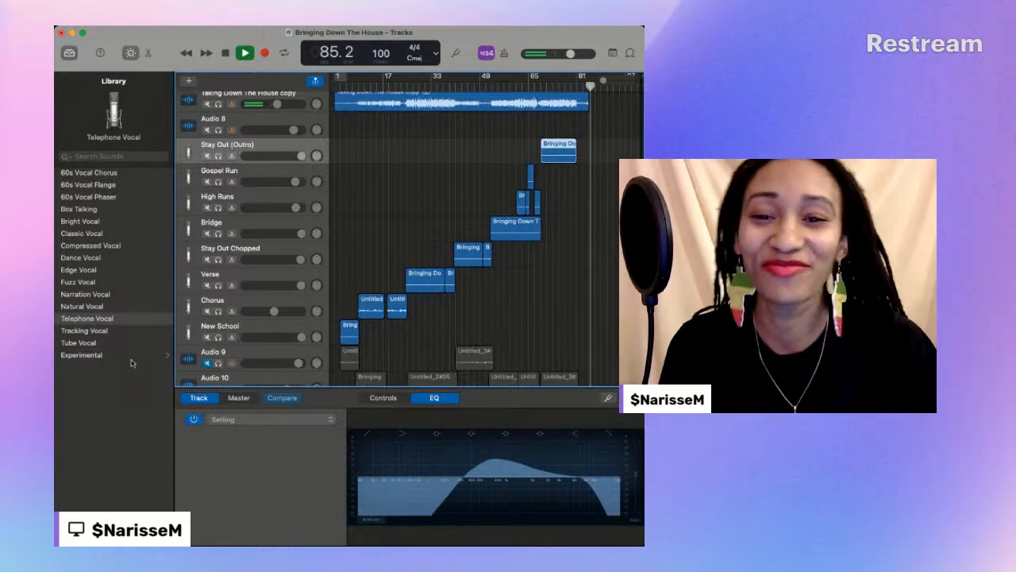
click(477, 81)
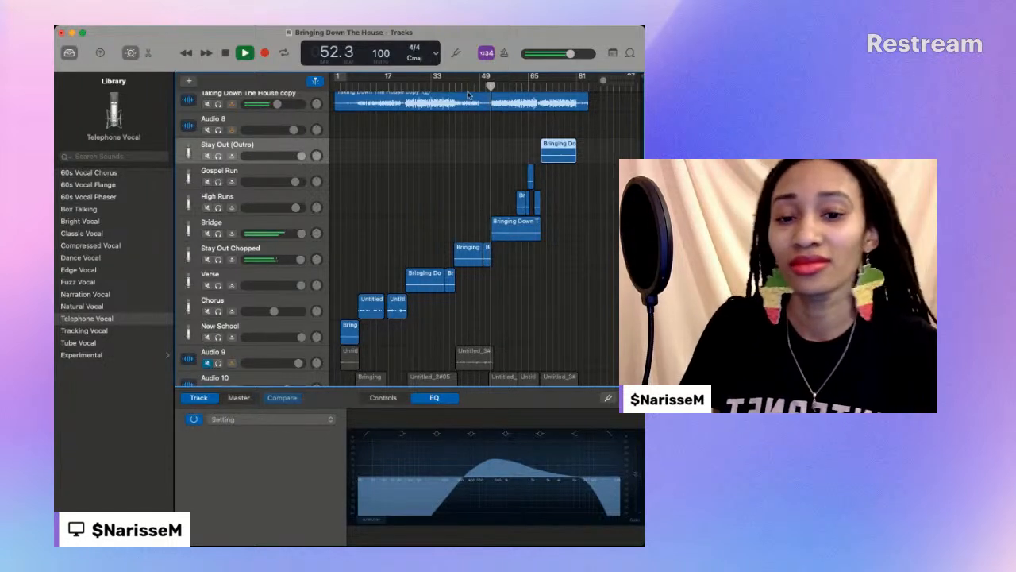
scroll(469, 100, up, 1)
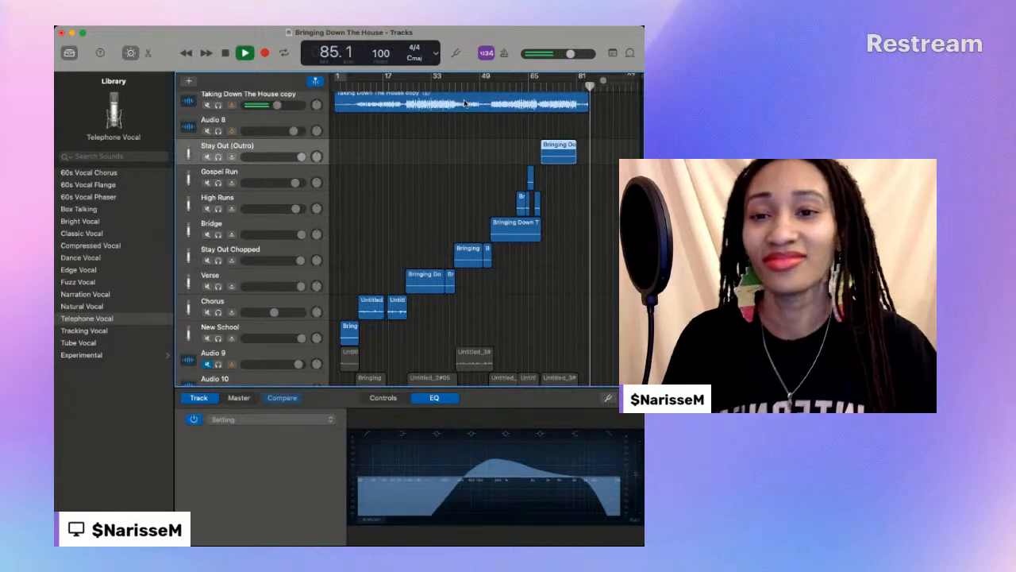
key(space)
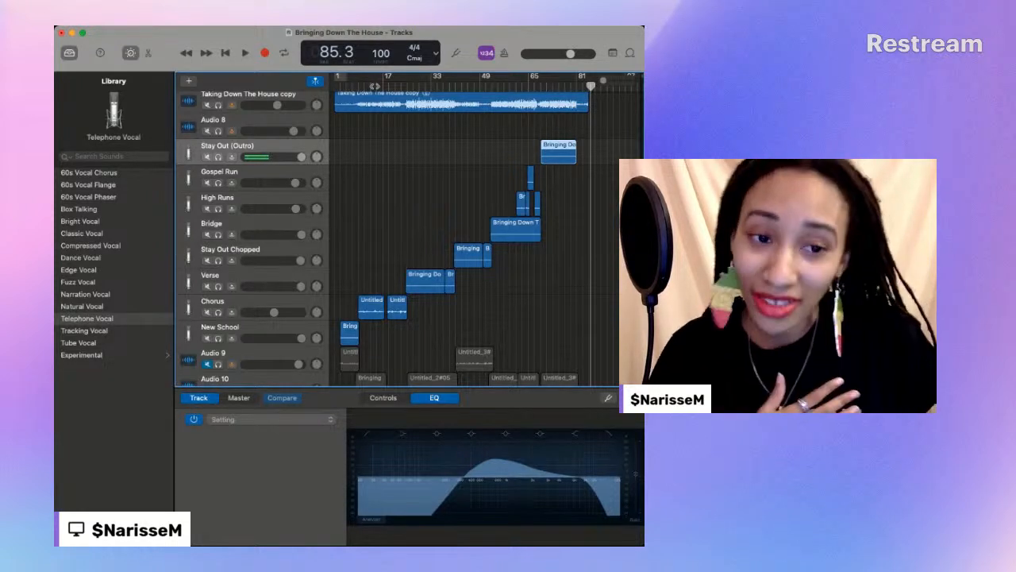
drag(375, 87, 322, 88)
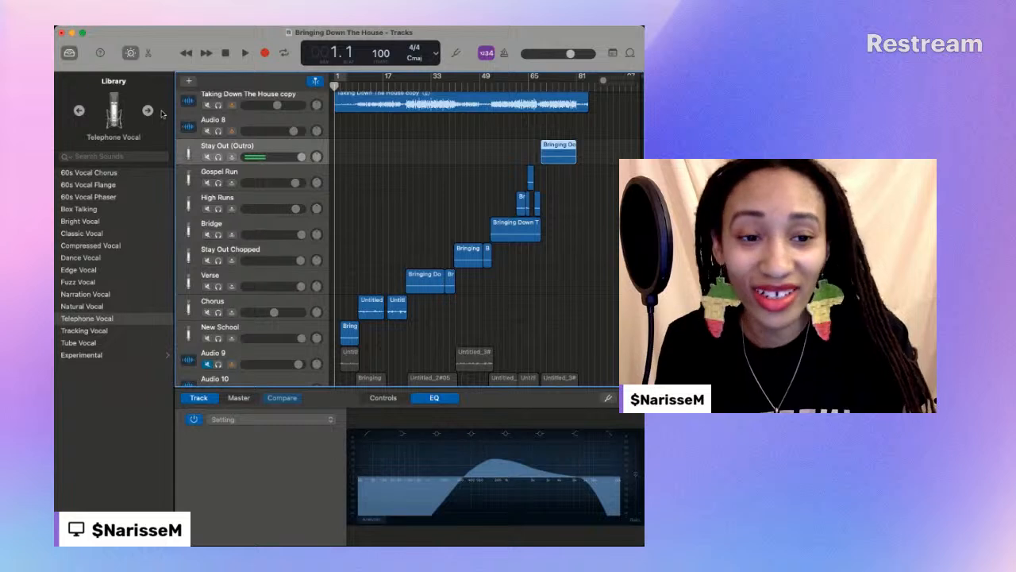
scroll(367, 150, up, 1)
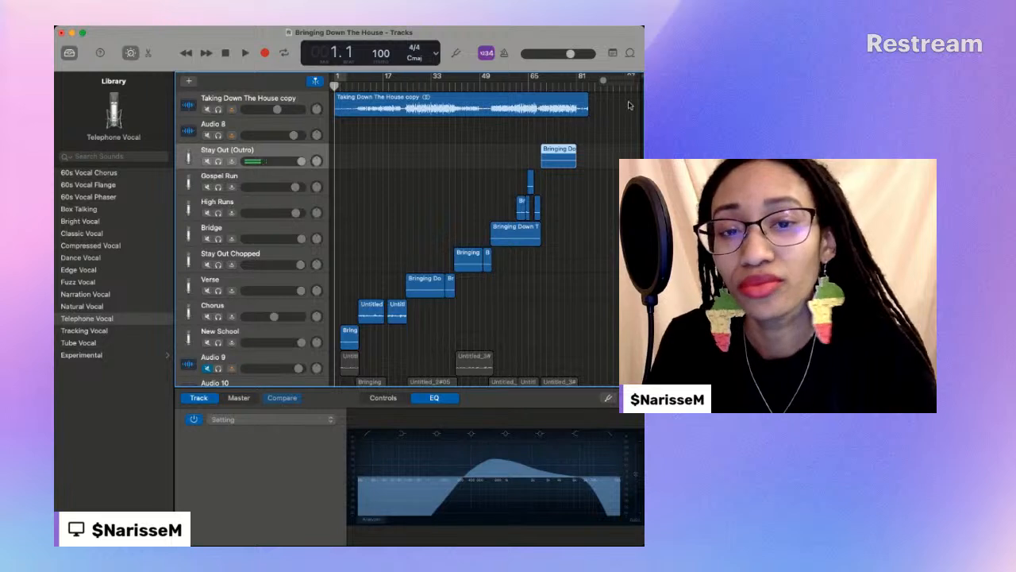
scroll(596, 110, down, 4)
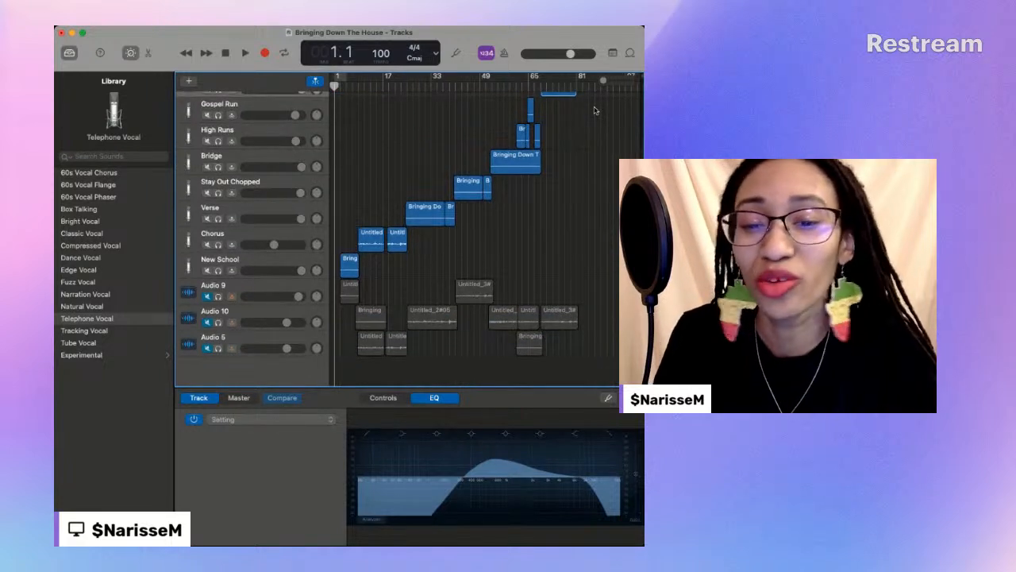
key(super+Tab)
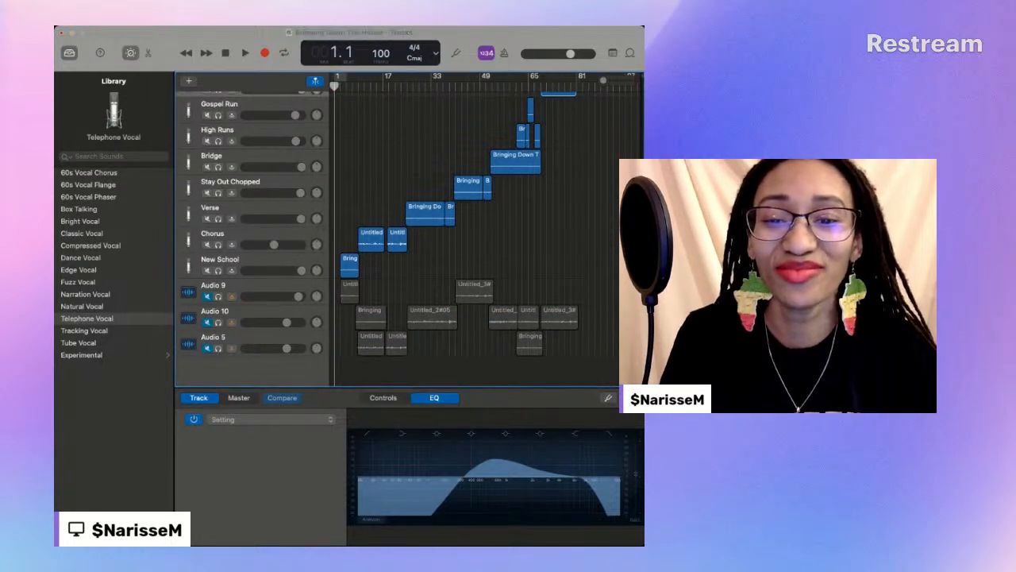
click(233, 367)
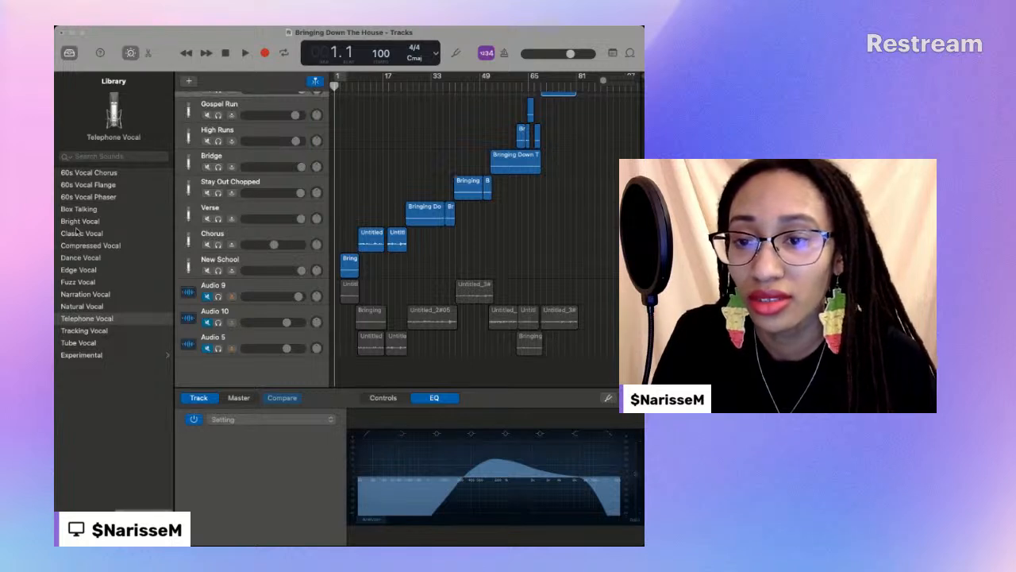
click(122, 244)
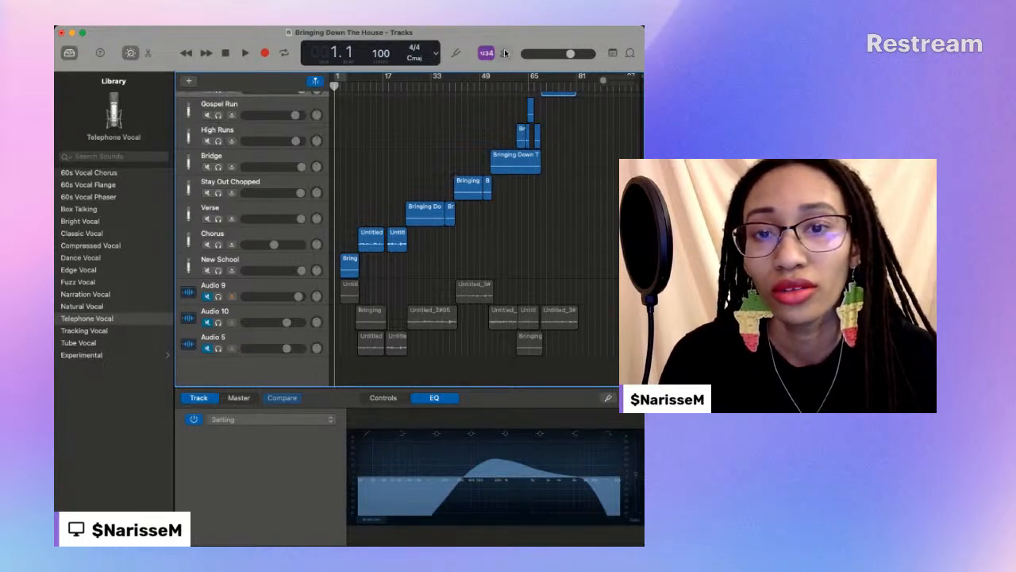
- Open the tuner and play the song from the start, checking the tuner again during the New School section
click(455, 53)
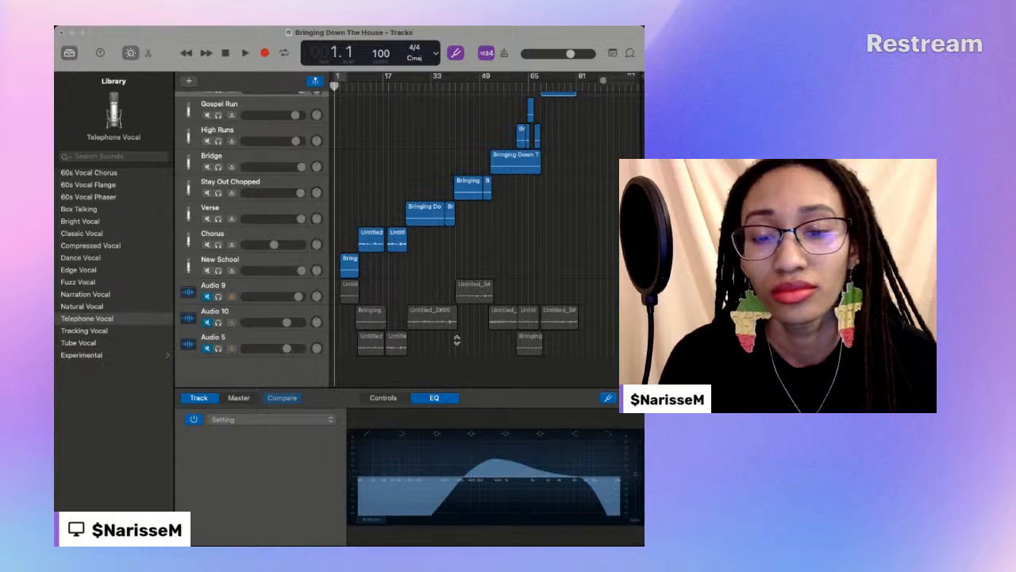
click(432, 106)
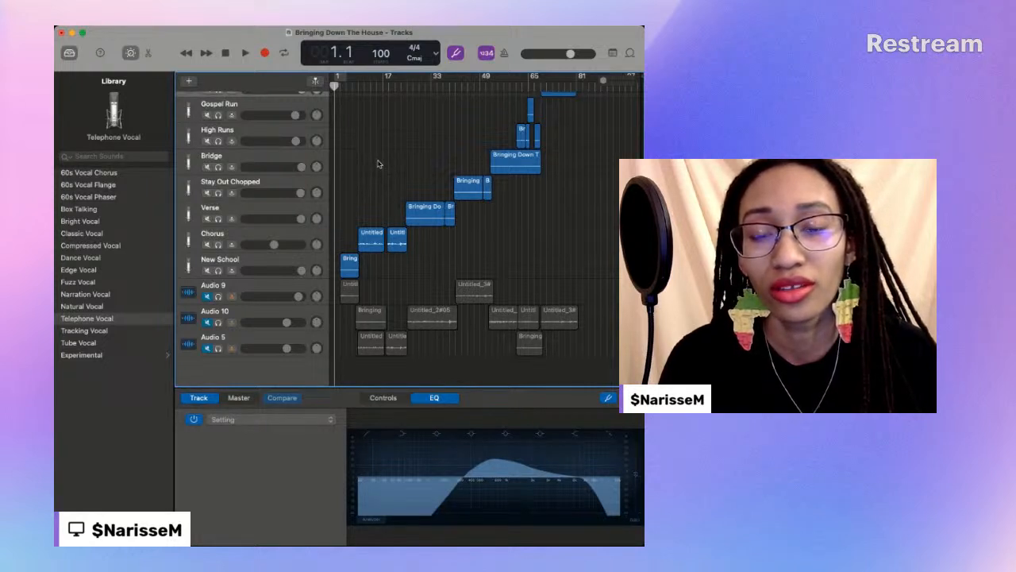
click(246, 53)
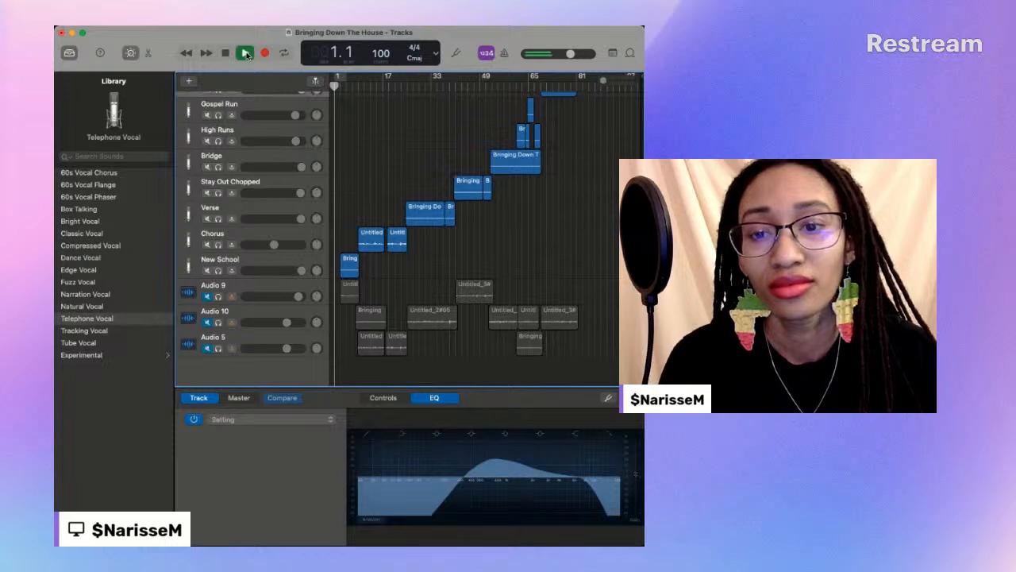
click(503, 53)
click(505, 56)
click(456, 55)
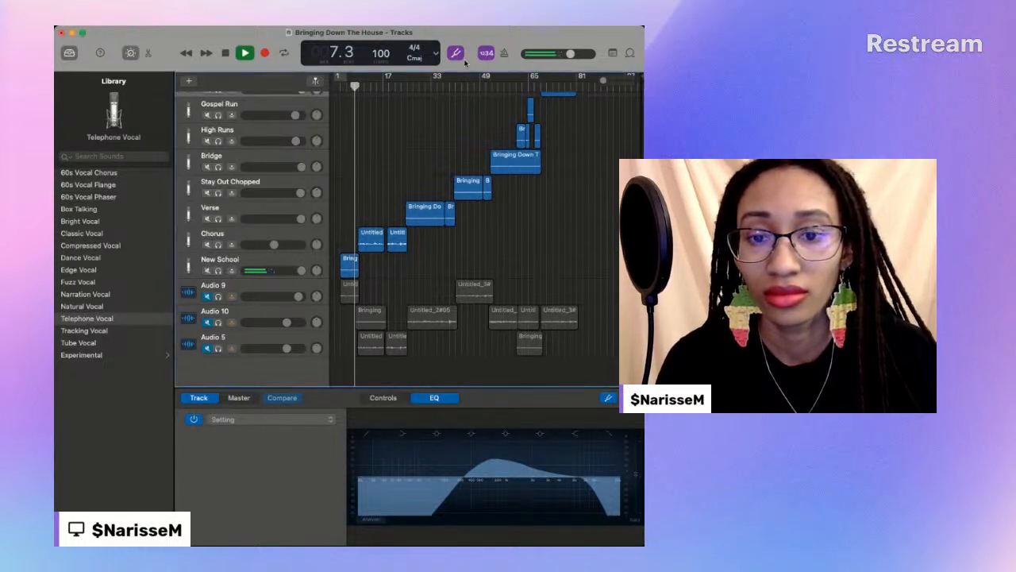
click(380, 164)
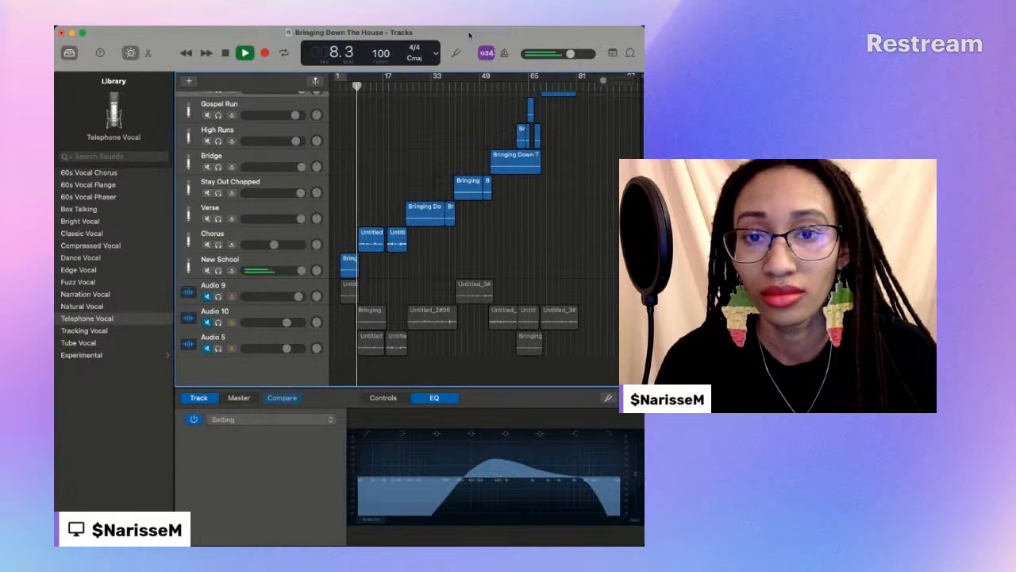
- Bring the tuner up again during the Chorus section, dismiss it, and stop playback around bar 22
click(456, 53)
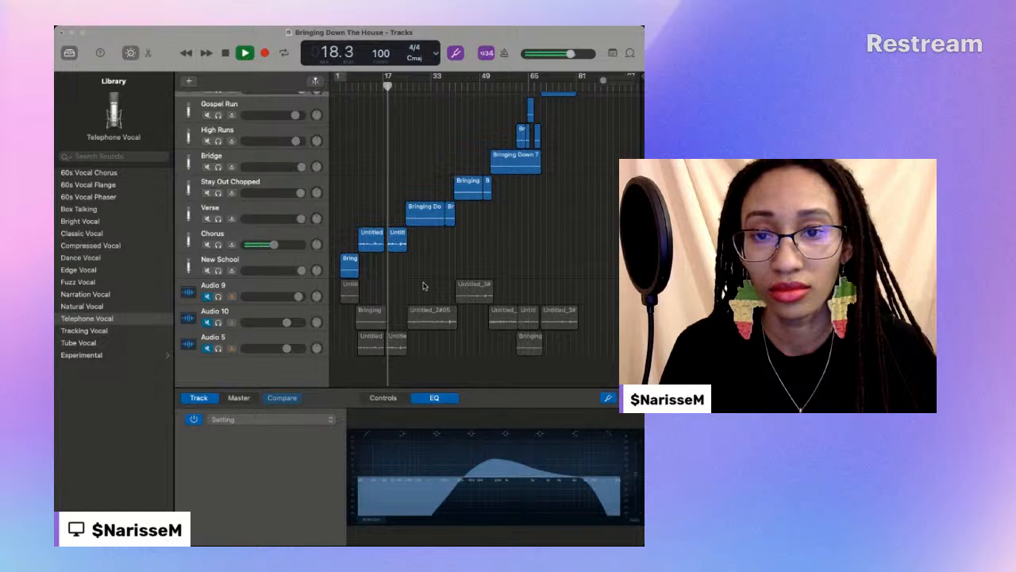
scroll(457, 194, up, 3)
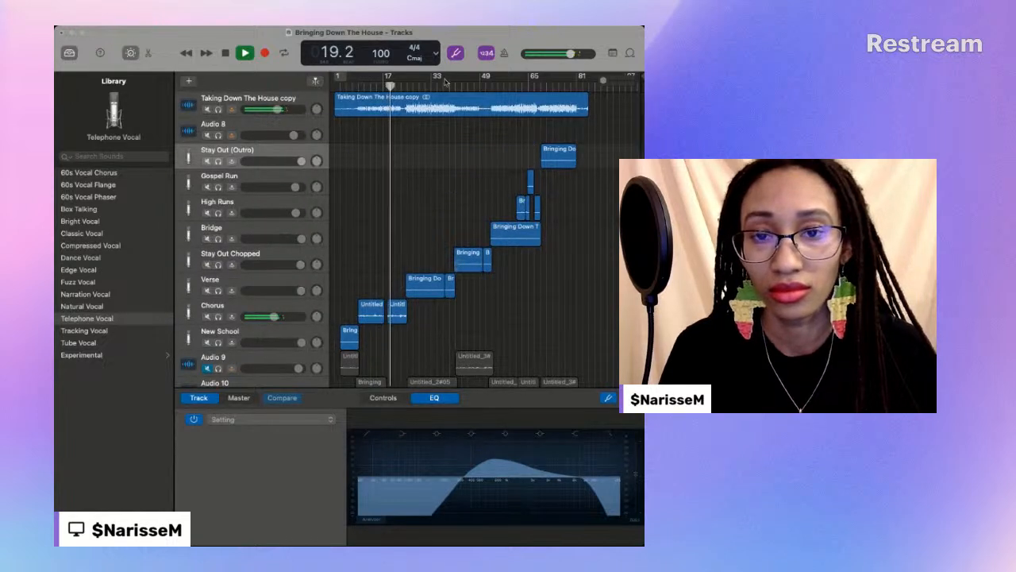
click(327, 270)
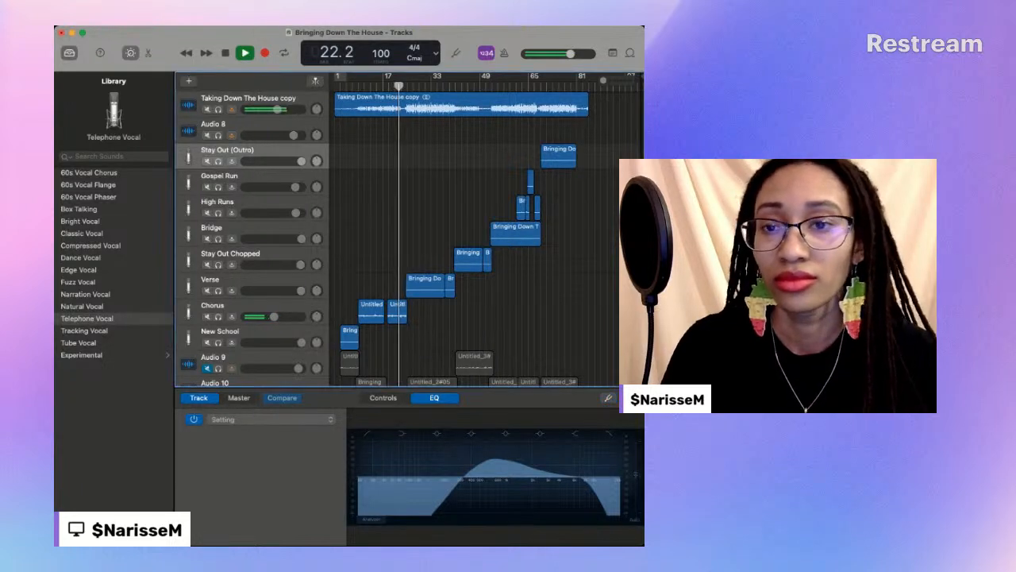
click(226, 54)
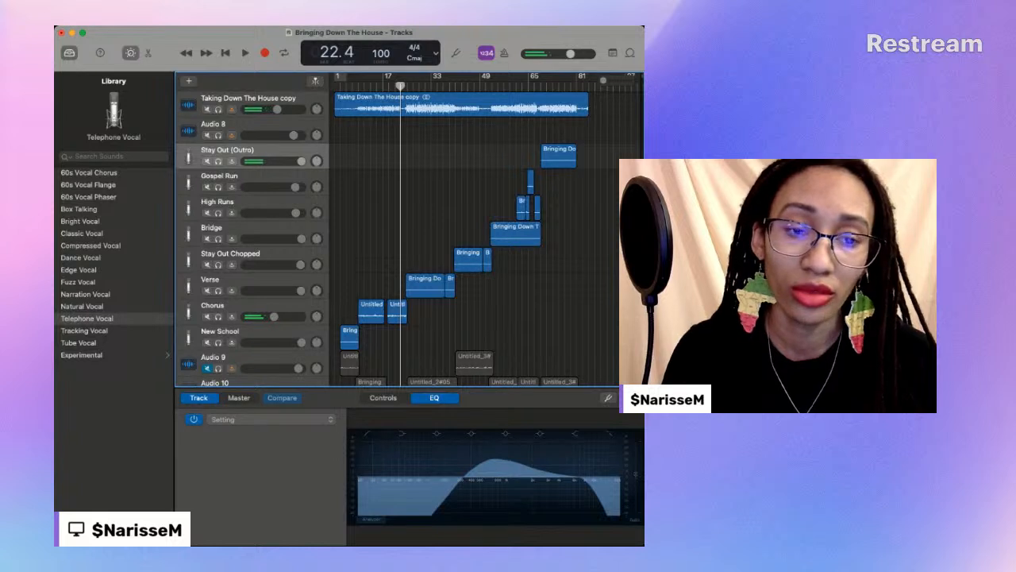
key(super+Tab)
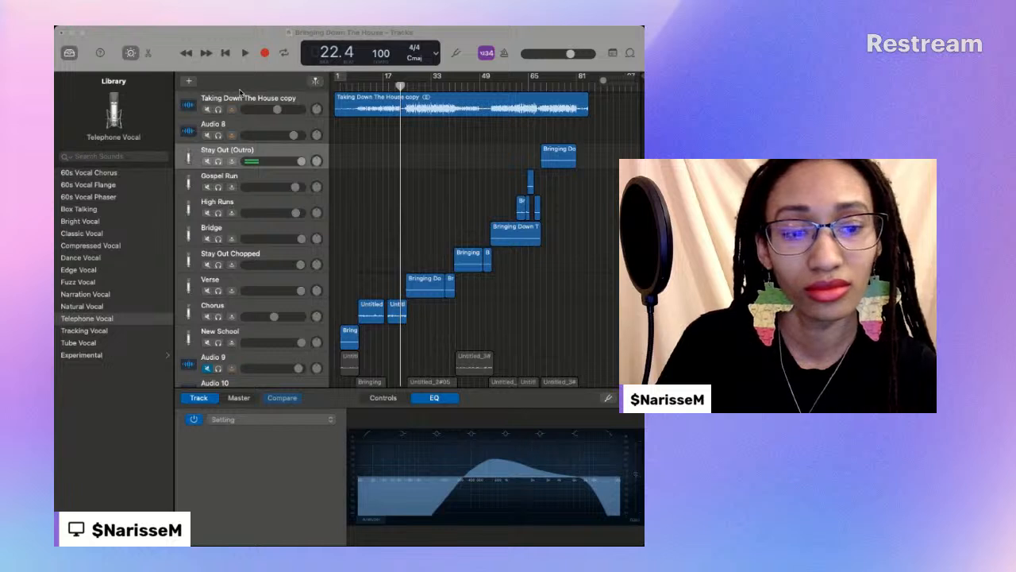
click(162, 123)
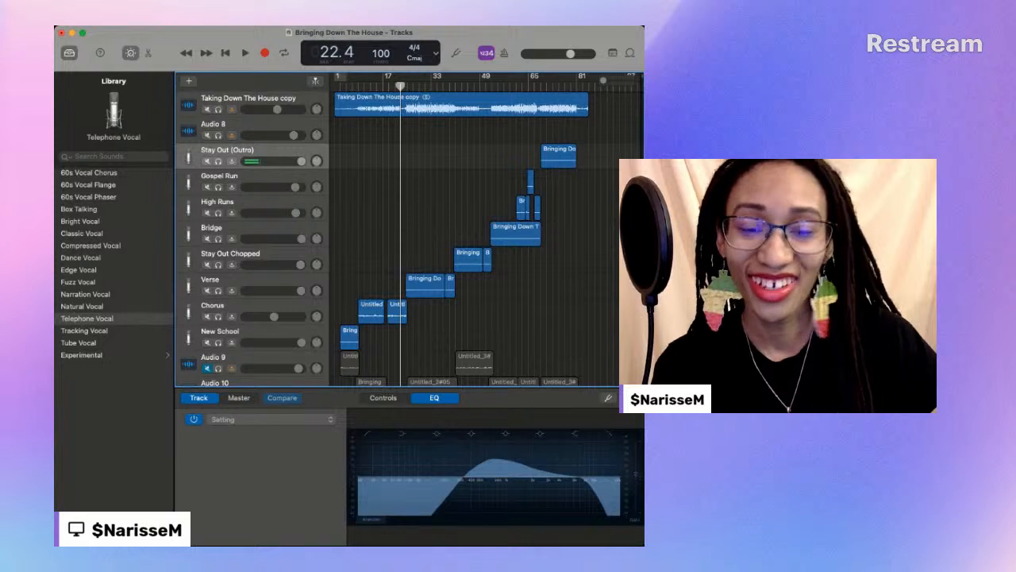
key(super+Tab)
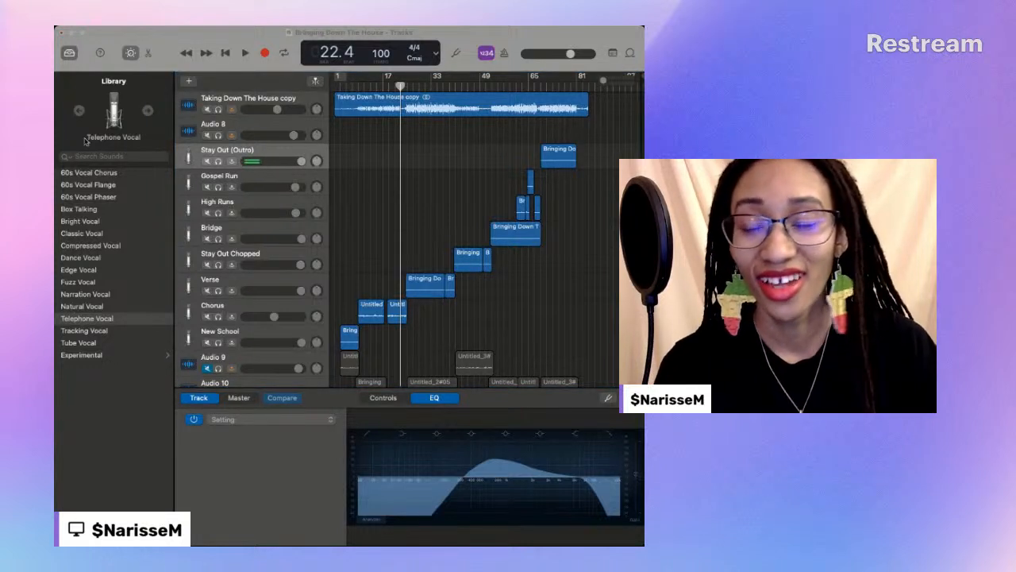
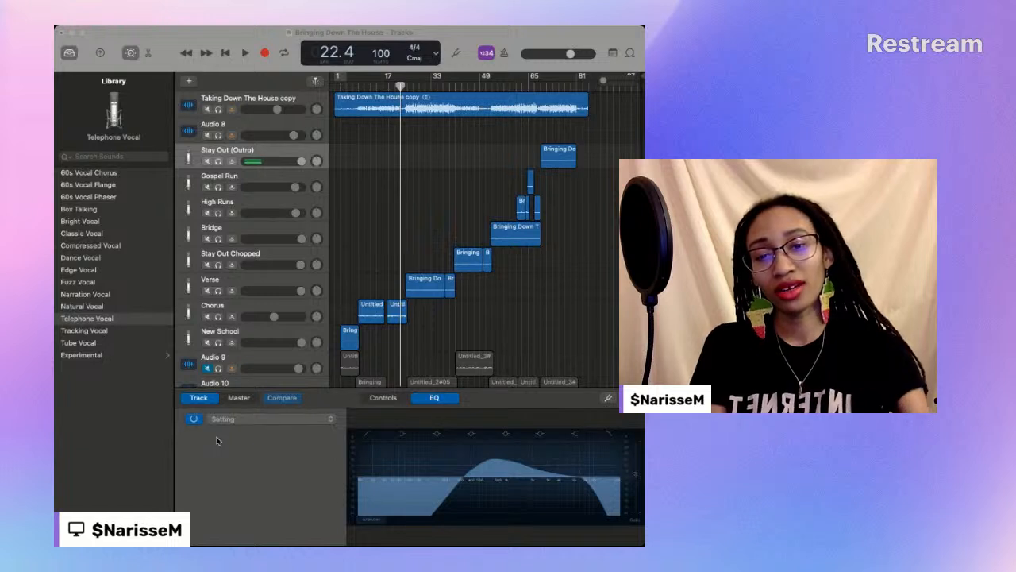
- Return the playhead to the start and play the whole song through past the end of the backing track
click(220, 447)
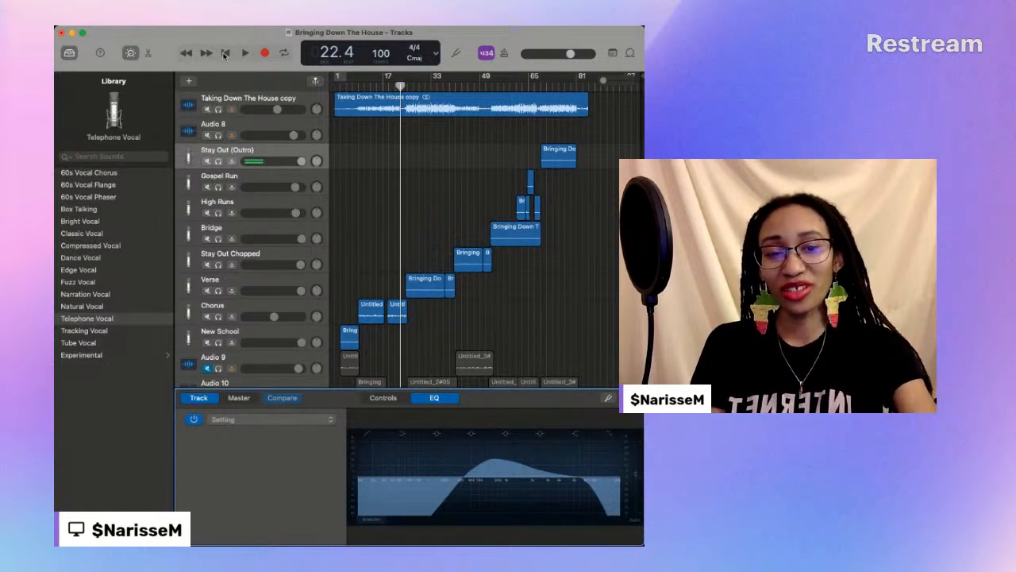
click(224, 53)
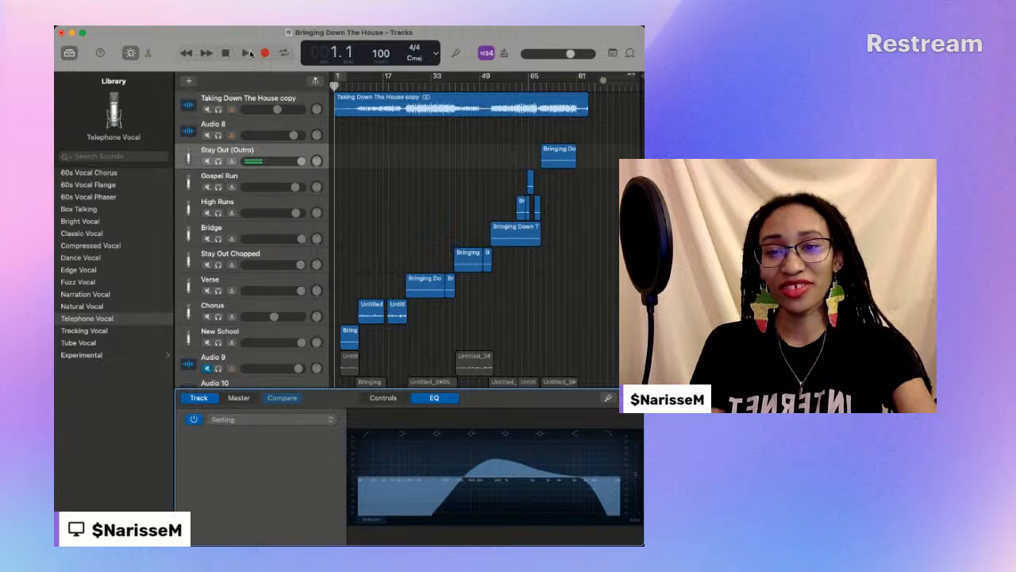
click(246, 53)
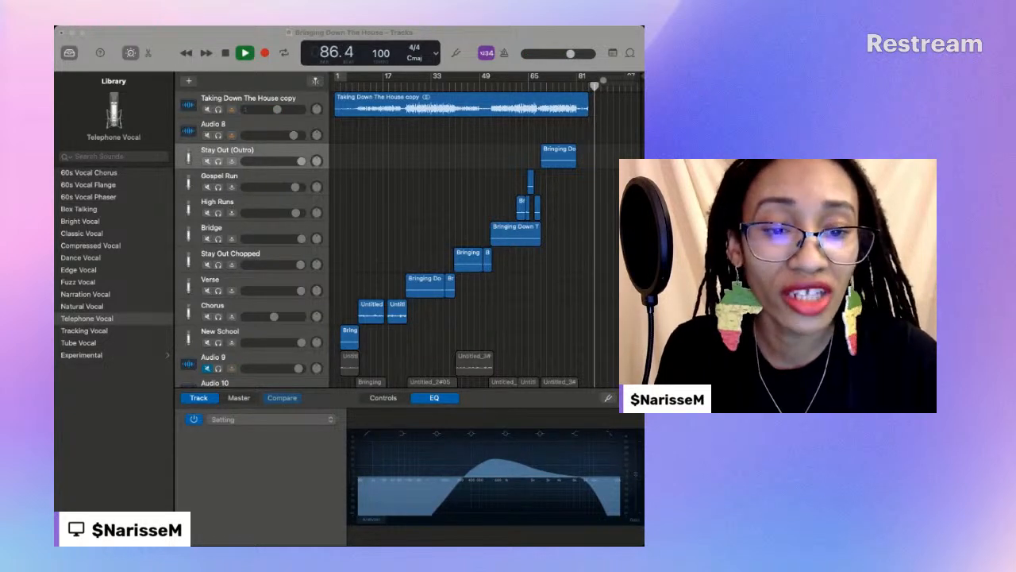
- Import the Taking Down The House 432 hz (Instrumental) file and use it to replace the backing region on the Taking Down The House copy track
drag(329, 139, 335, 138)
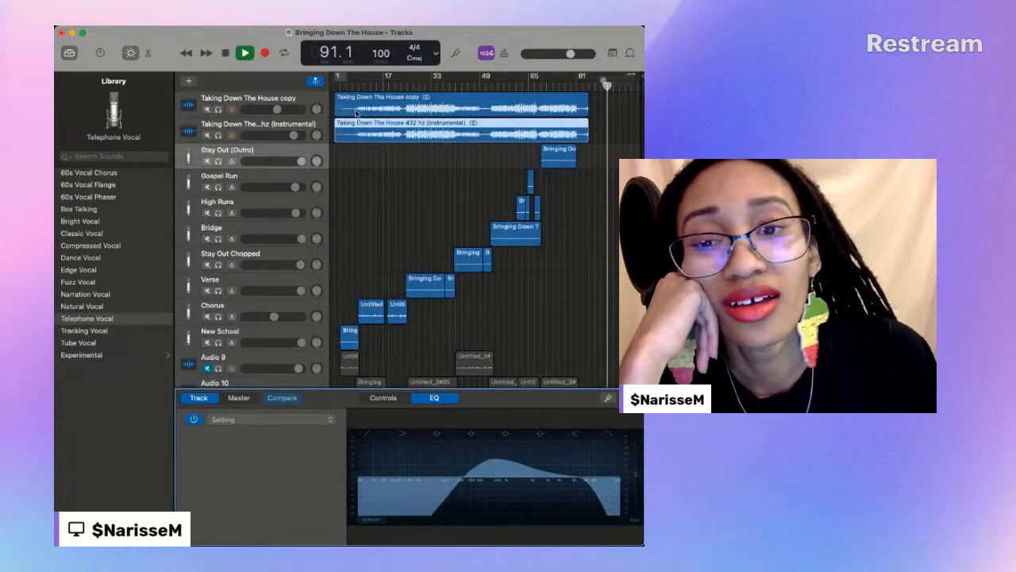
drag(378, 126, 339, 96)
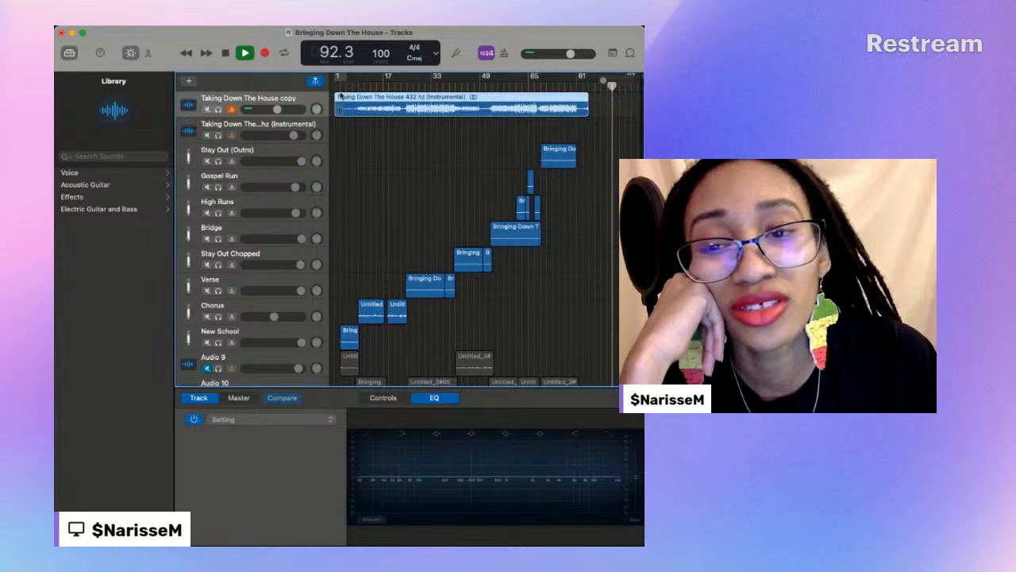
- Listen to the new instrumental with the vocals from the start and again from the outro, stopping around bar 85
click(352, 85)
click(334, 85)
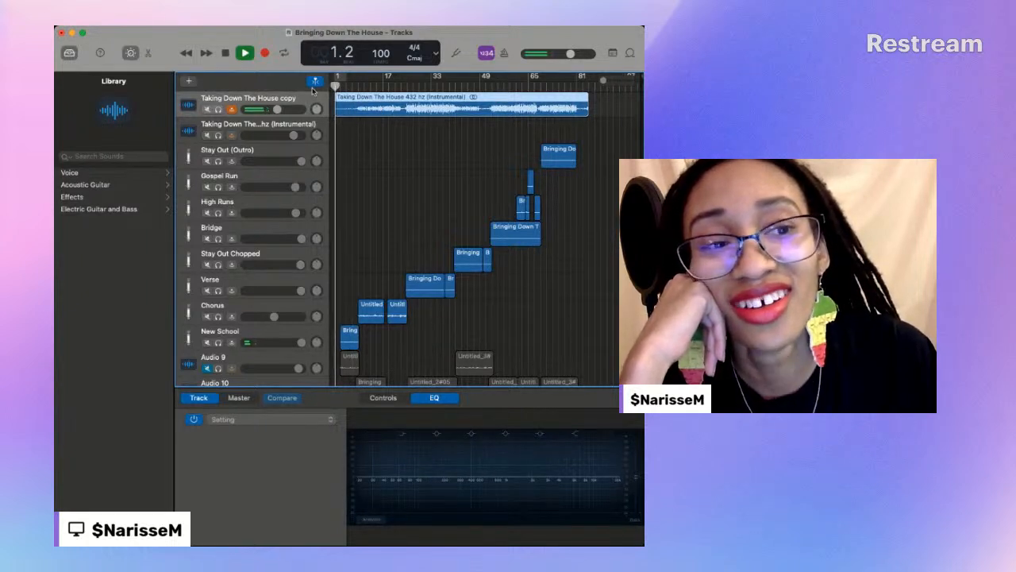
click(560, 84)
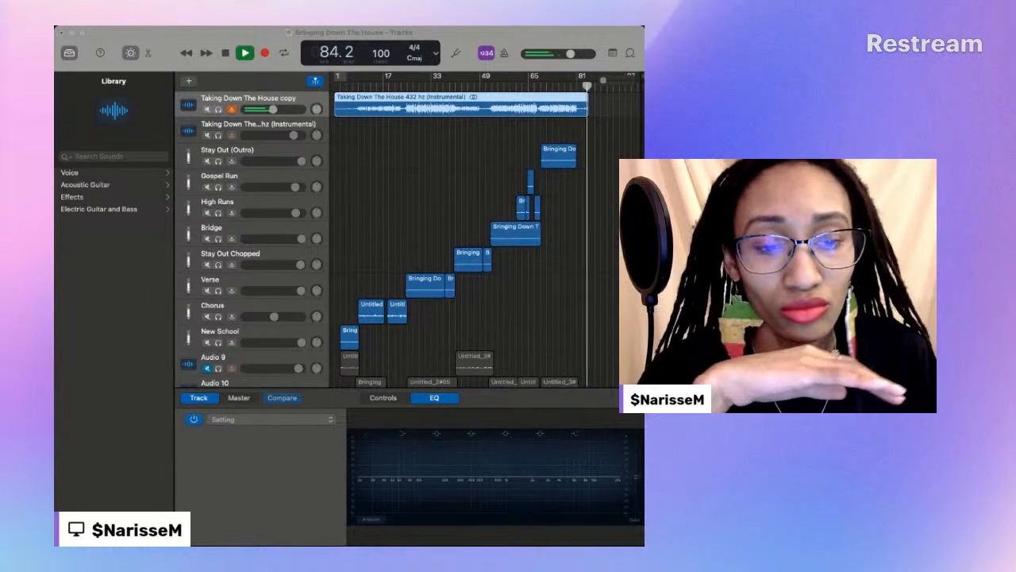
click(226, 53)
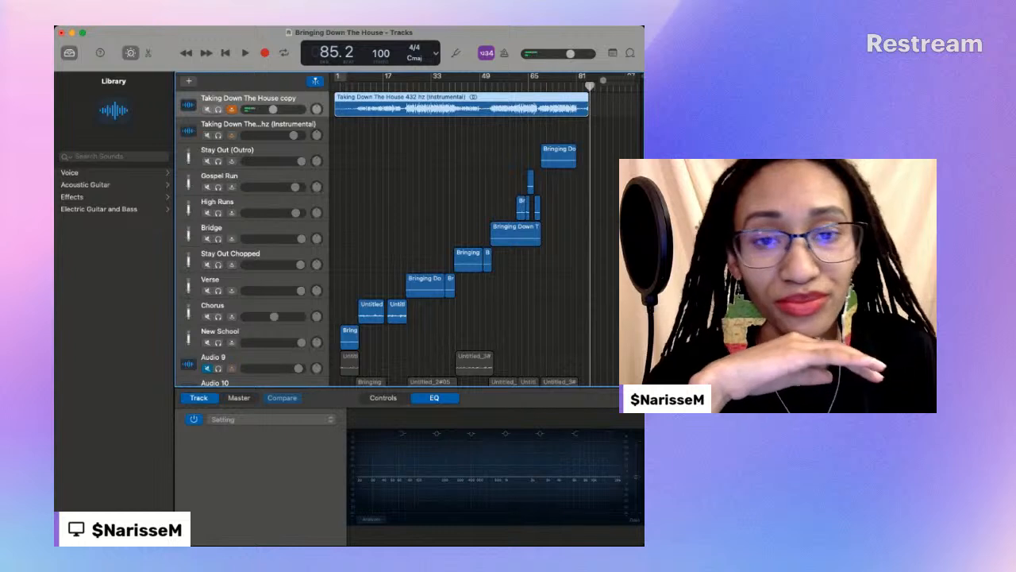
click(607, 103)
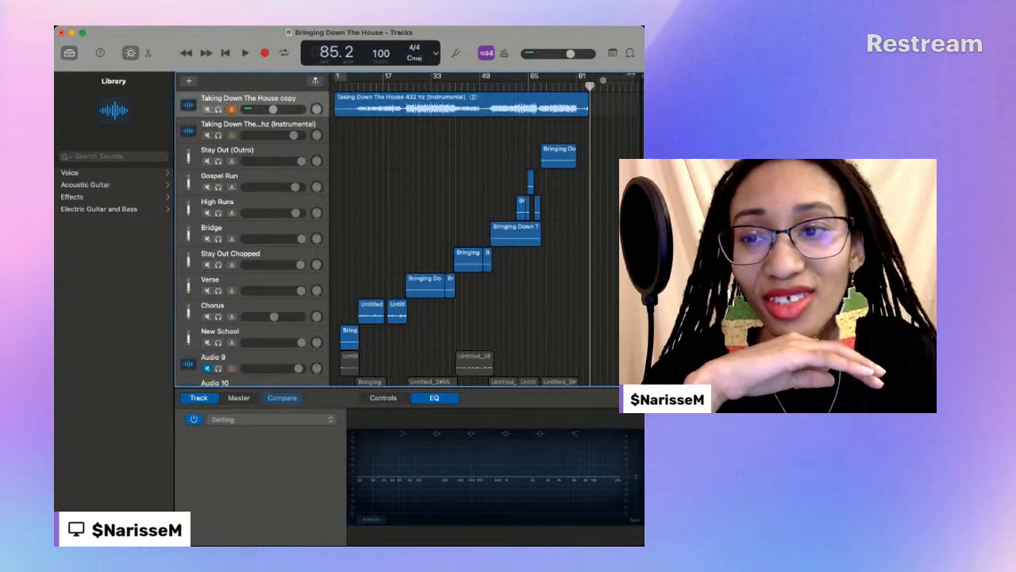
key(super+Tab)
click(163, 83)
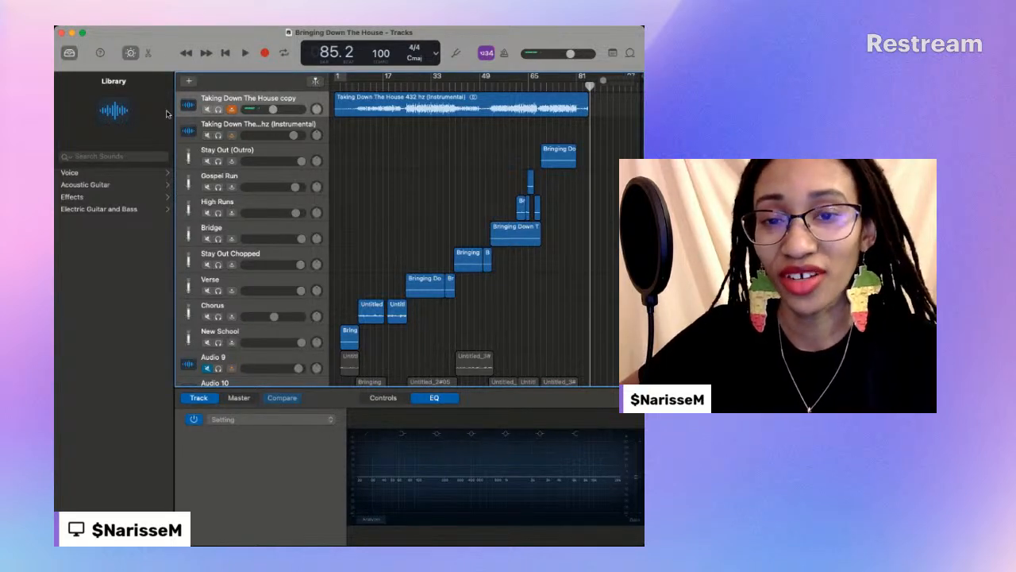
key(super+Tab)
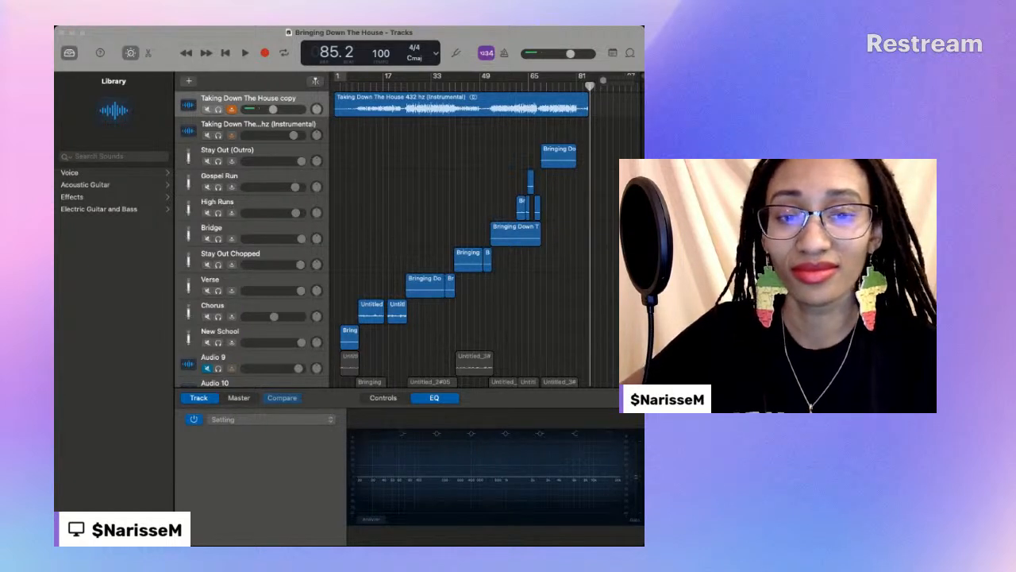
- Delete the muted Audio 9, Audio 10 and Audio 5 tracks and the empty Taking Down The House 432 hz (Instrumental) track
click(601, 277)
scroll(584, 277, down, 4)
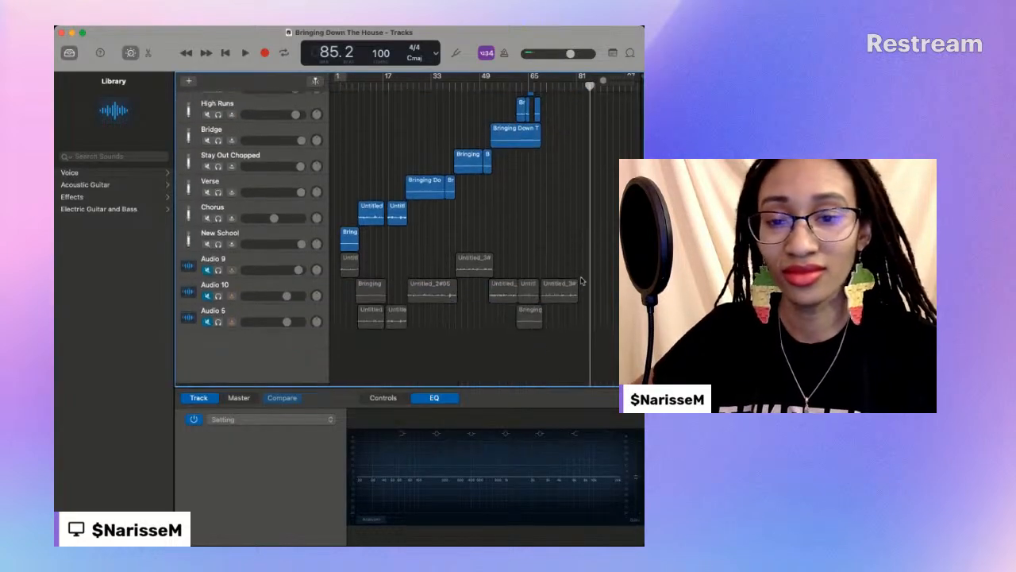
click(225, 267)
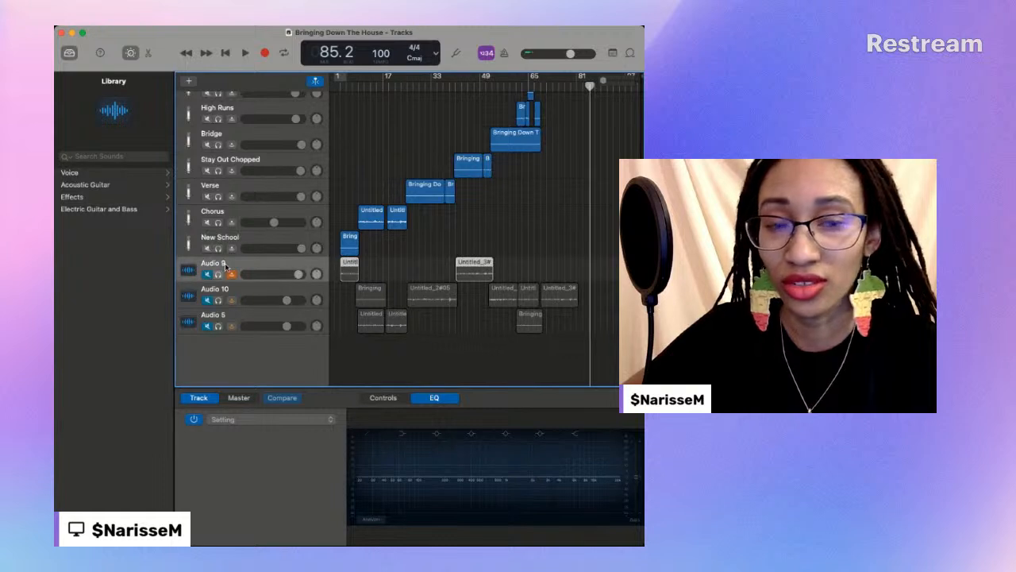
double_click(225, 266)
click(572, 218)
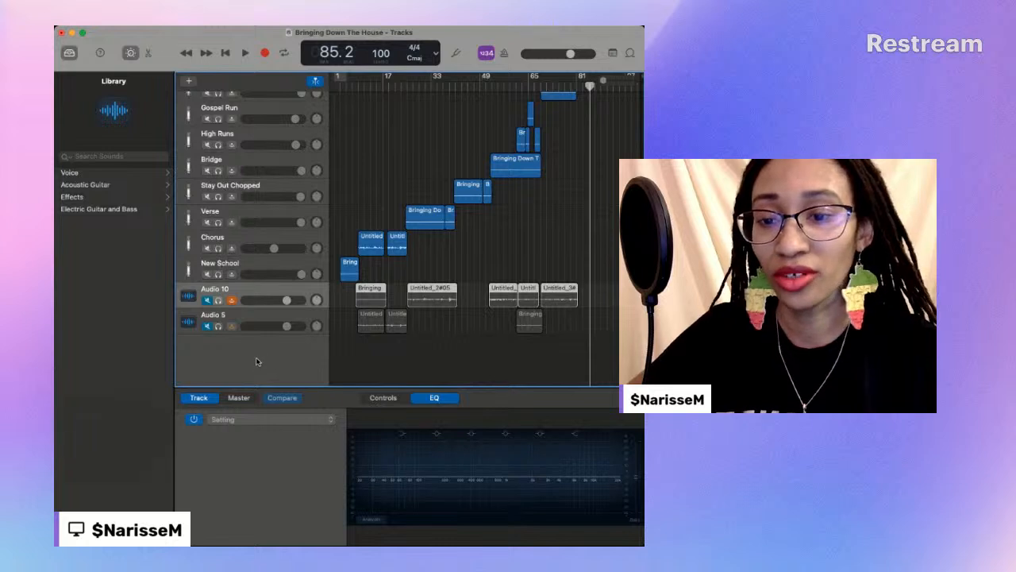
key(super+BackSpace)
click(588, 227)
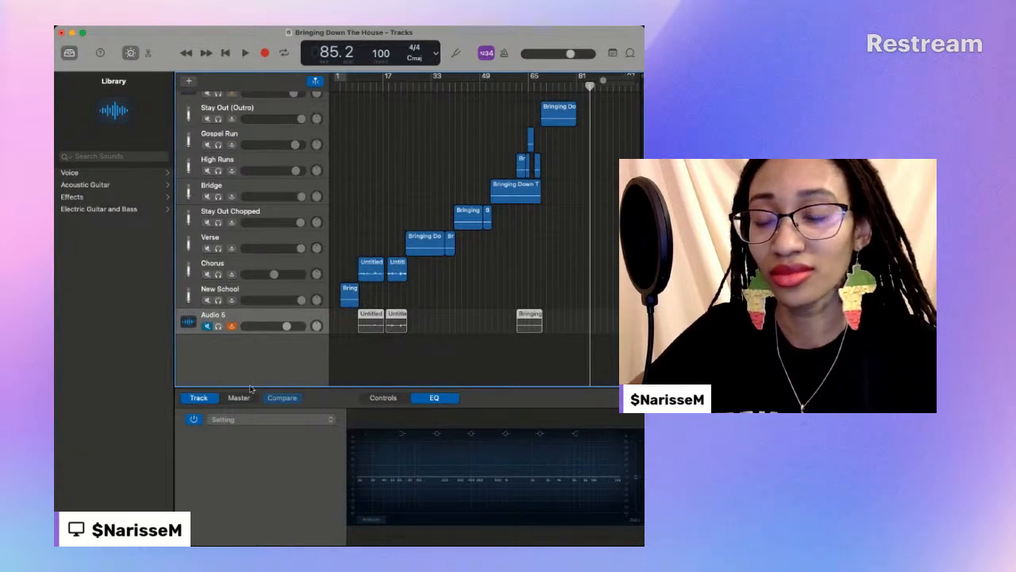
key(super+BackSpace)
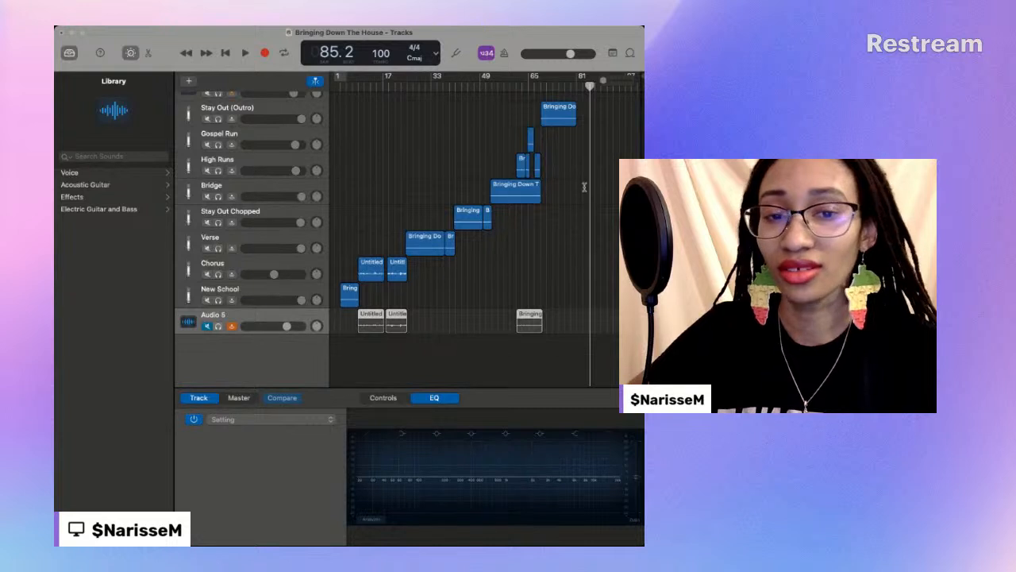
click(590, 225)
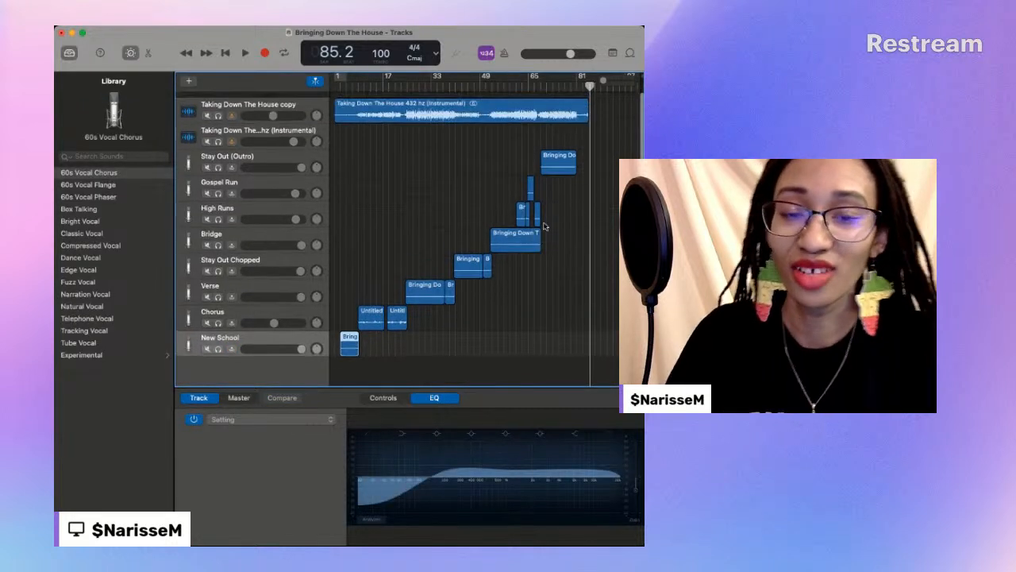
click(227, 126)
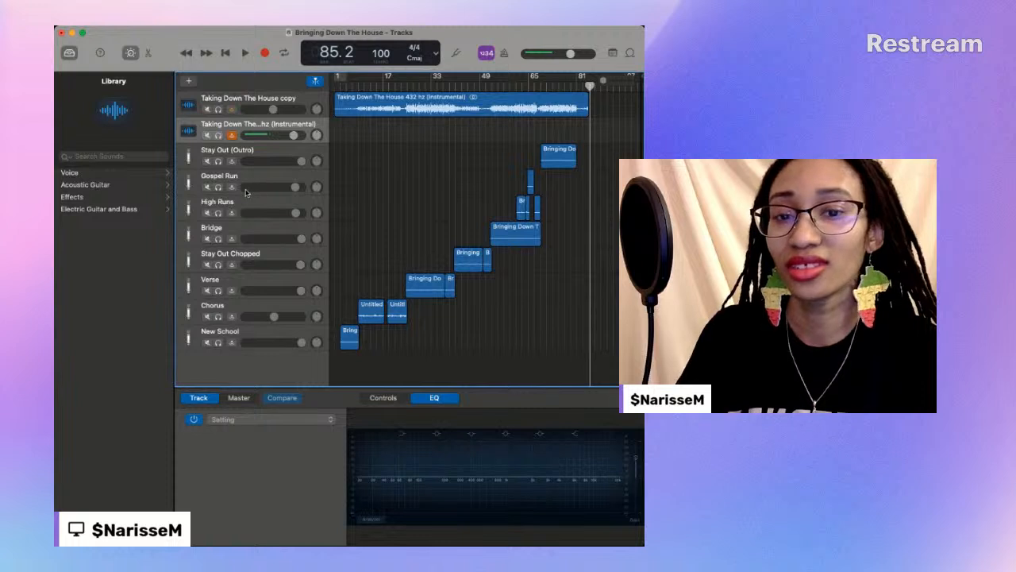
key(super+BackSpace)
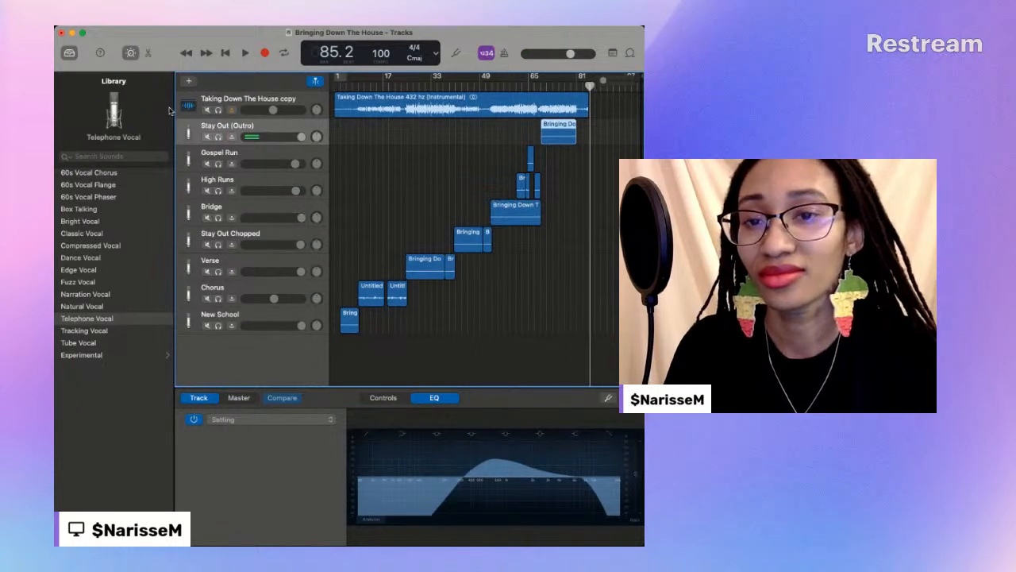
- Save the project under the name Bringing Down The House (Done)
key(super+Tab)
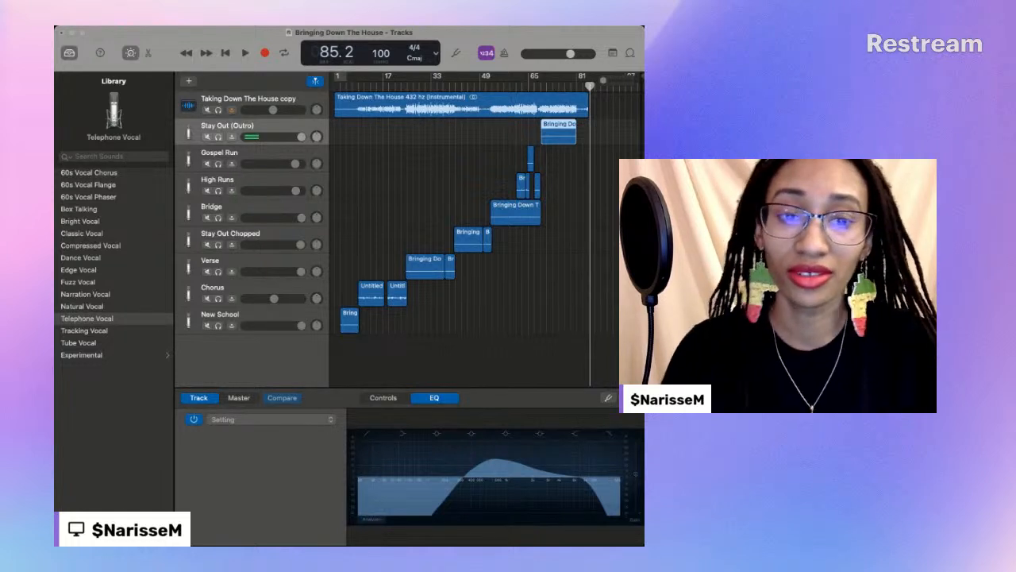
click(406, 166)
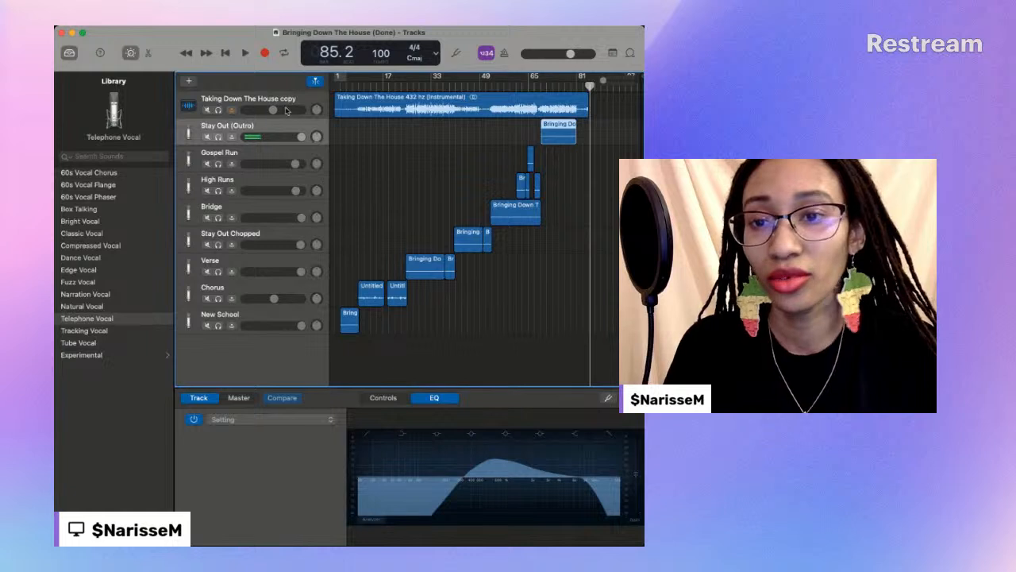
click(558, 154)
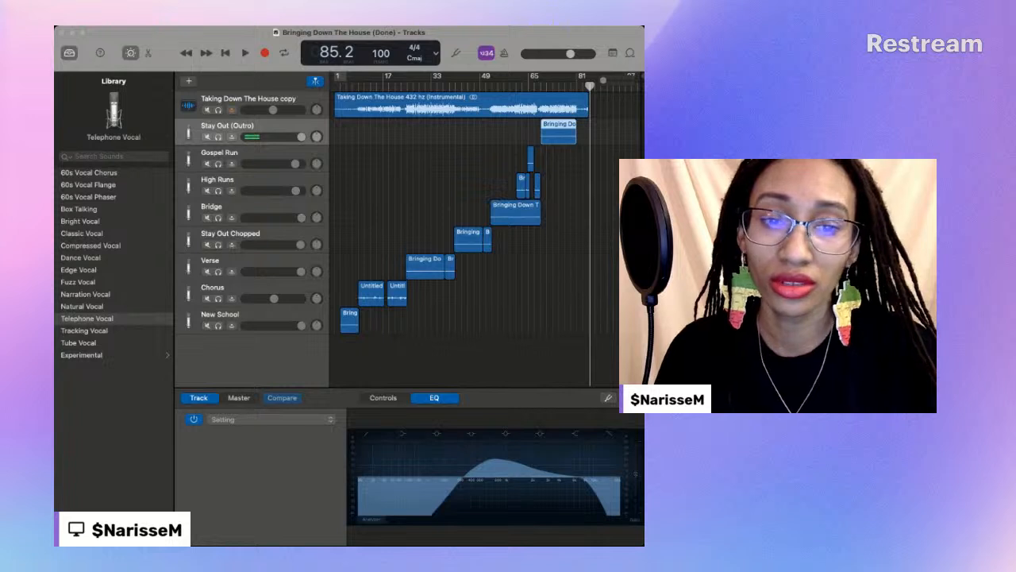
- Move the playhead to the start and advance it through the whole song to around bar 85
key(Return)
key(period)
key(period)
key(period)
key(period)
key(period)
key(period)
key(period)
key(period)
key(period)
key(period)
key(period)
key(period)
key(period)
key(period)
key(period)
key(period)
key(period)
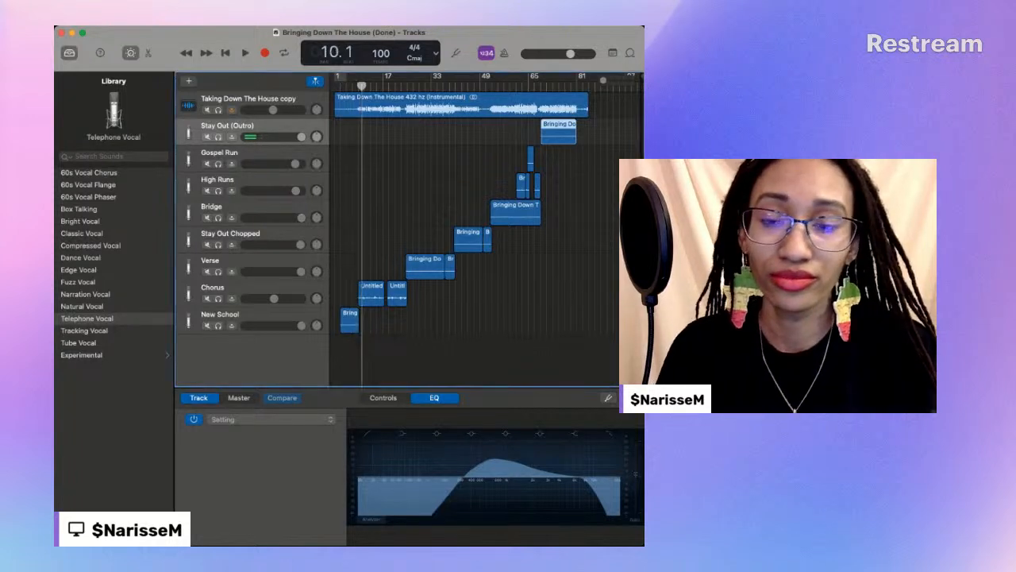
key(period)
key(period)
key(period)
key(period)
key(period)
key(period)
key(period)
key(period)
key(period)
key(period)
key(period)
key(period)
key(period)
key(period)
key(period)
key(period)
key(period)
key(period)
key(period)
key(period)
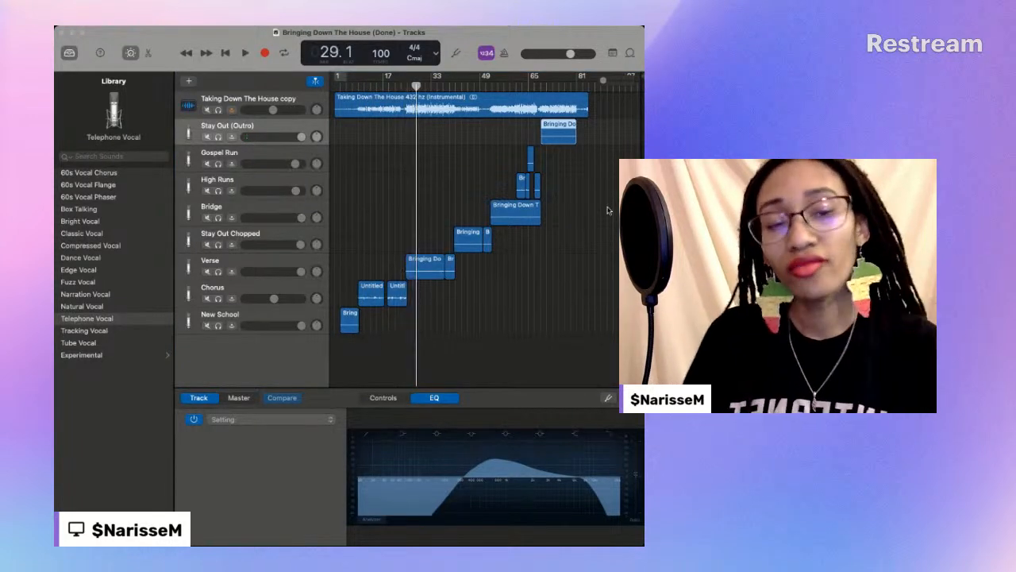
key(period)
key(period)
key(period)
key(period)
key(period)
key(period)
key(period)
key(period)
key(period)
key(period)
key(period)
key(period)
key(period)
key(period)
key(period)
key(period)
key(period)
key(period)
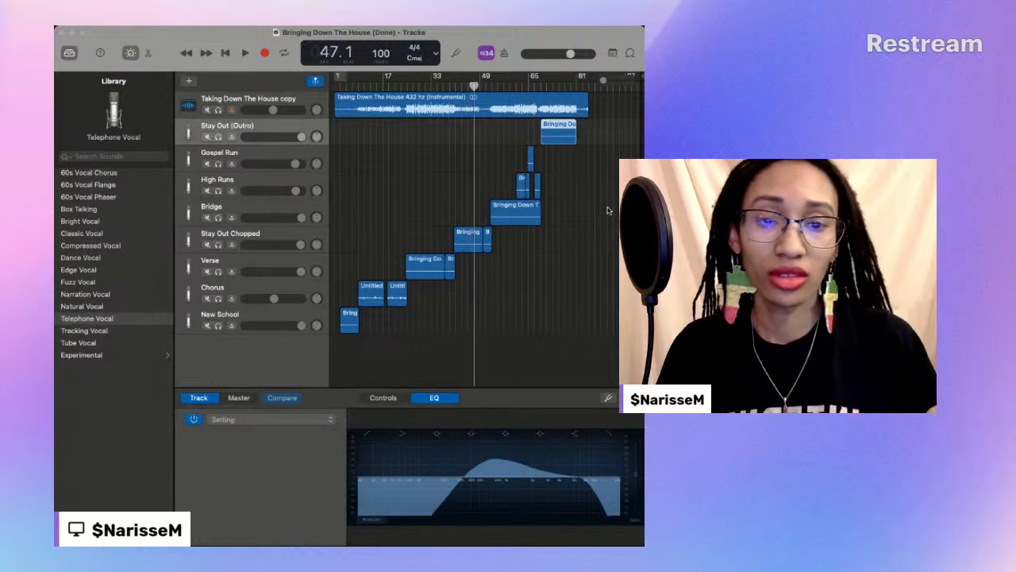
key(period)
key(period)
key(period)
key(period)
key(period)
key(period)
key(period)
key(period)
key(period)
key(period)
key(period)
key(period)
key(period)
key(period)
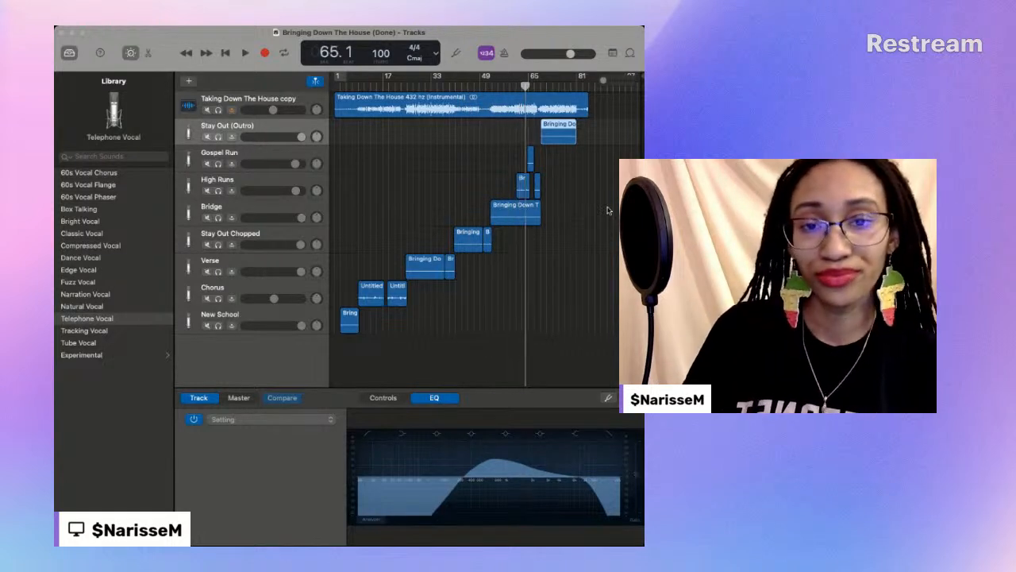
key(period)
key(period)
key(period)
key(period)
key(period)
key(period)
key(period)
key(period)
key(period)
key(period)
key(period)
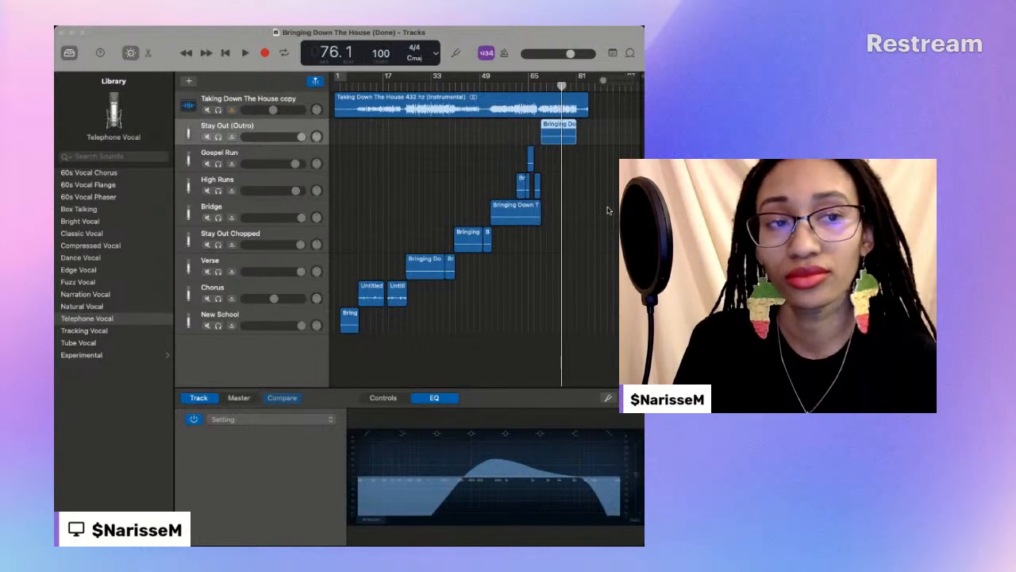
key(period)
key(period)
key(period)
key(period)
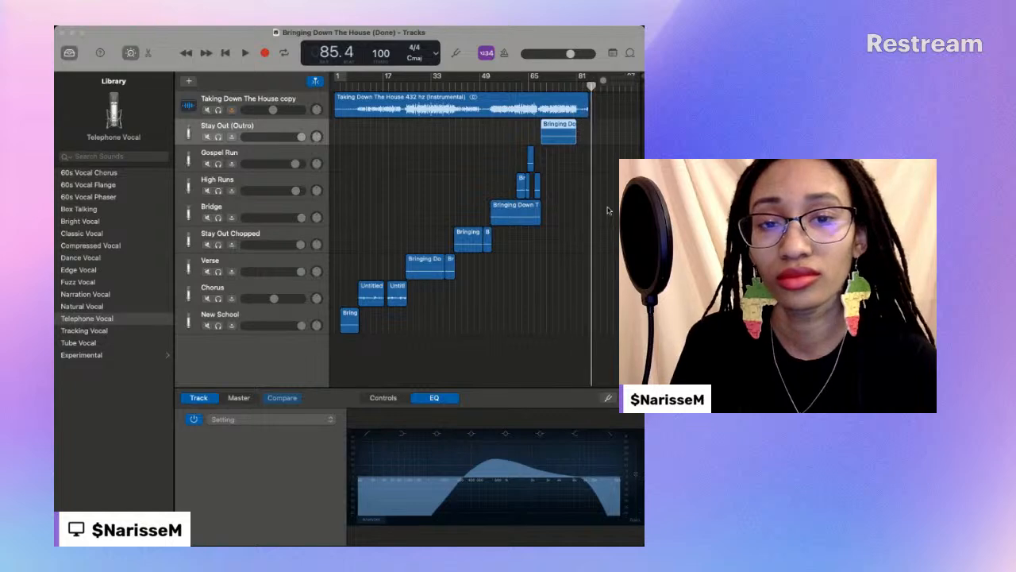
click(607, 208)
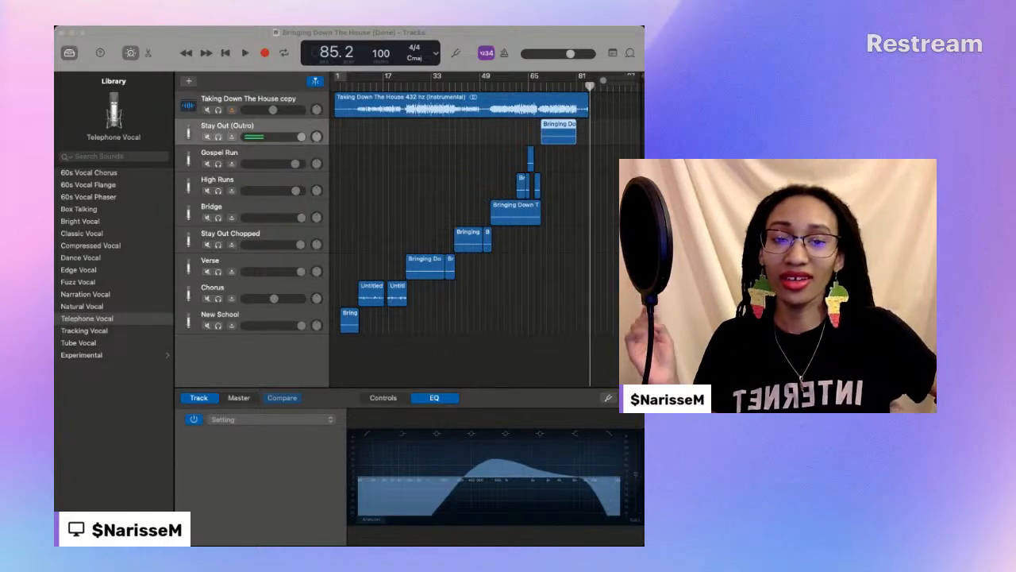
click(240, 355)
key(super+Tab)
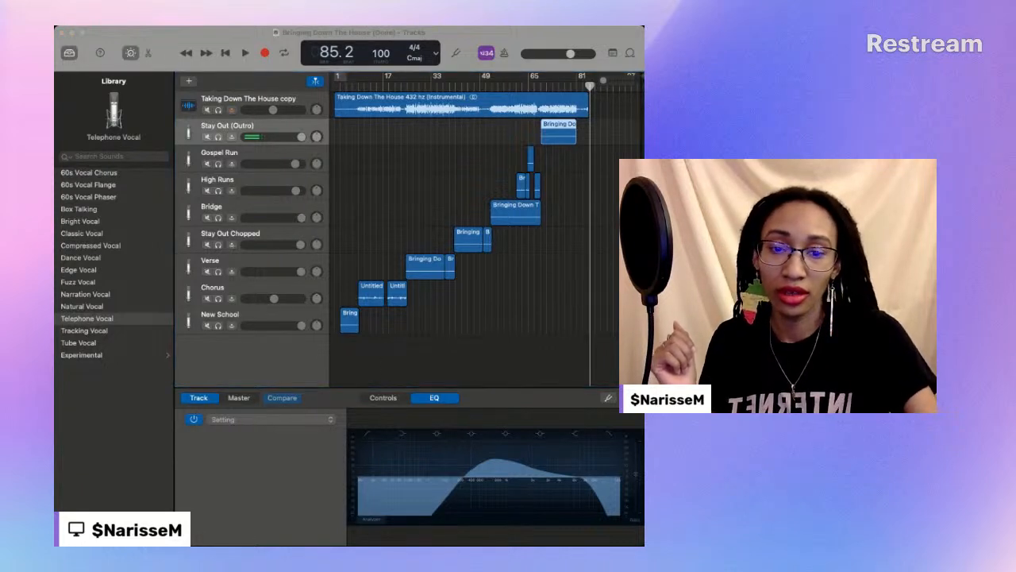